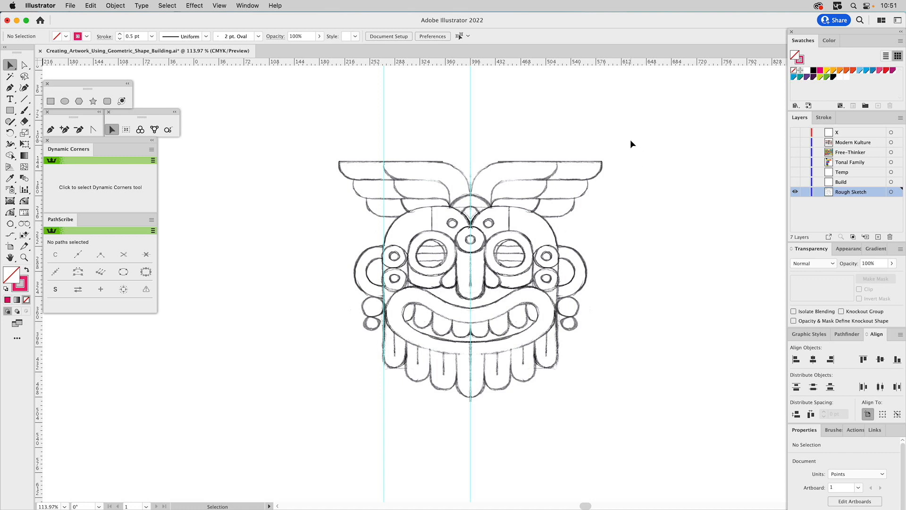
Set the opacity of the placed mask sketch to 15%.
click(581, 163)
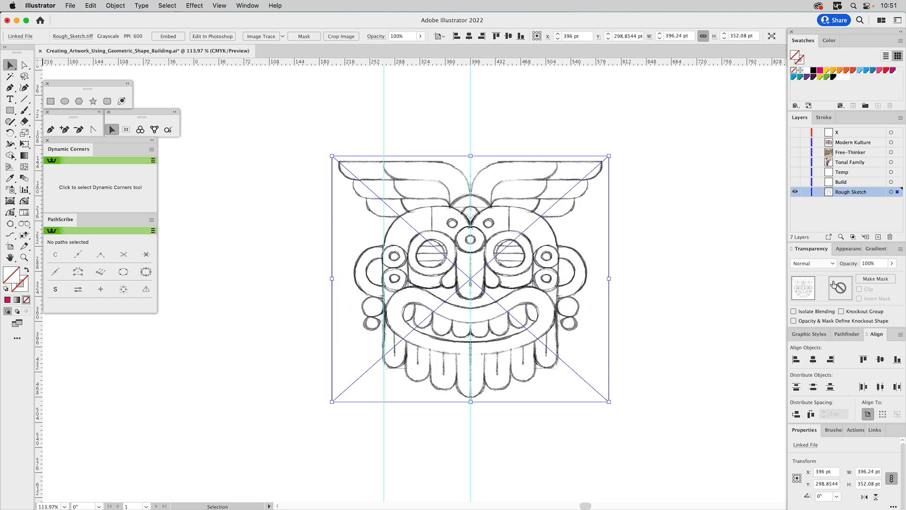
click(871, 265)
text(15)
key(Return)
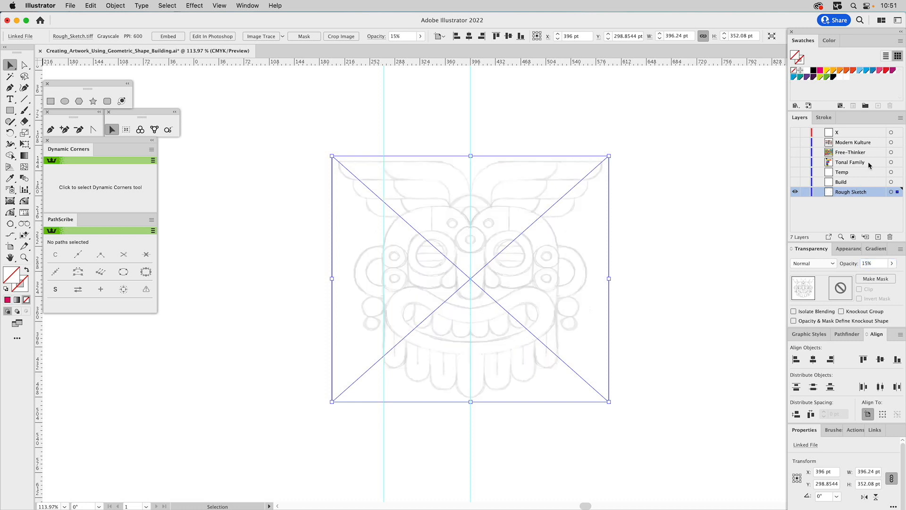
Lock the Rough Sketch layer, then show the Build layer and make it active.
click(804, 192)
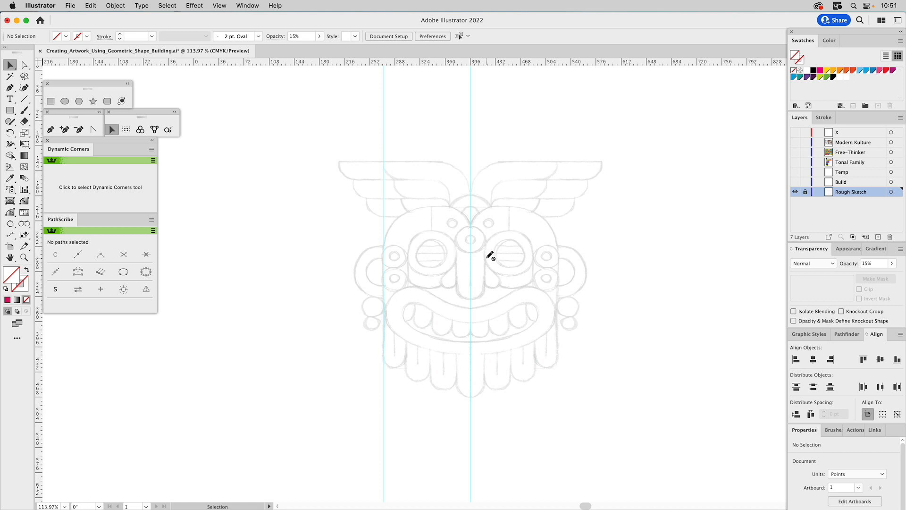
click(795, 182)
click(842, 185)
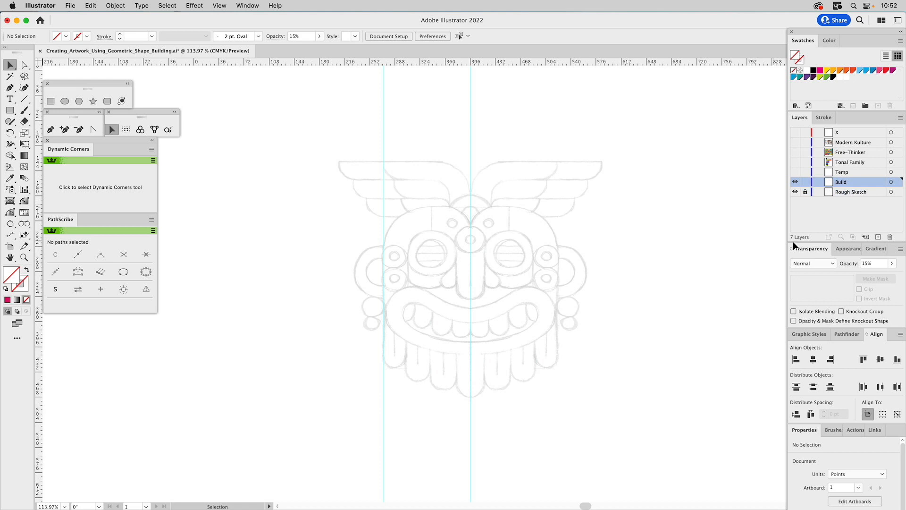
Choose the graphic style with a 1 pt magenta stroke and no fill for new shapes.
click(808, 335)
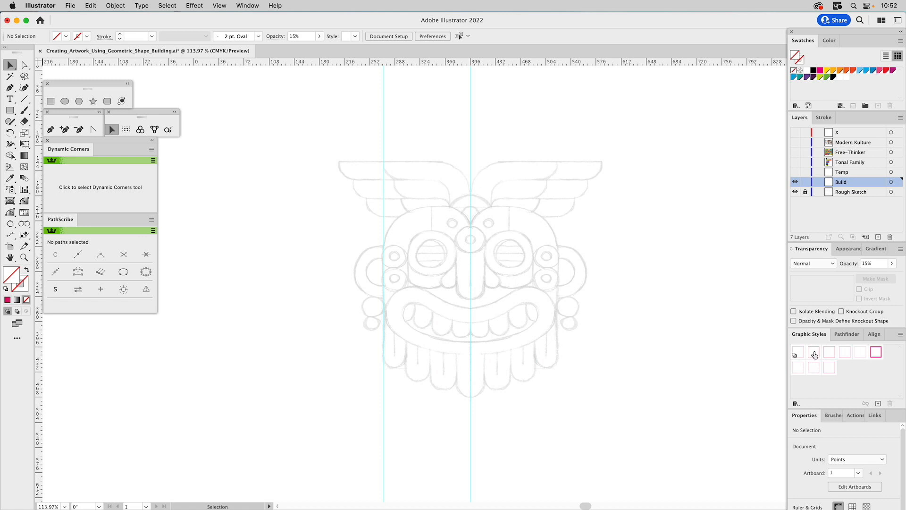
click(814, 355)
click(833, 353)
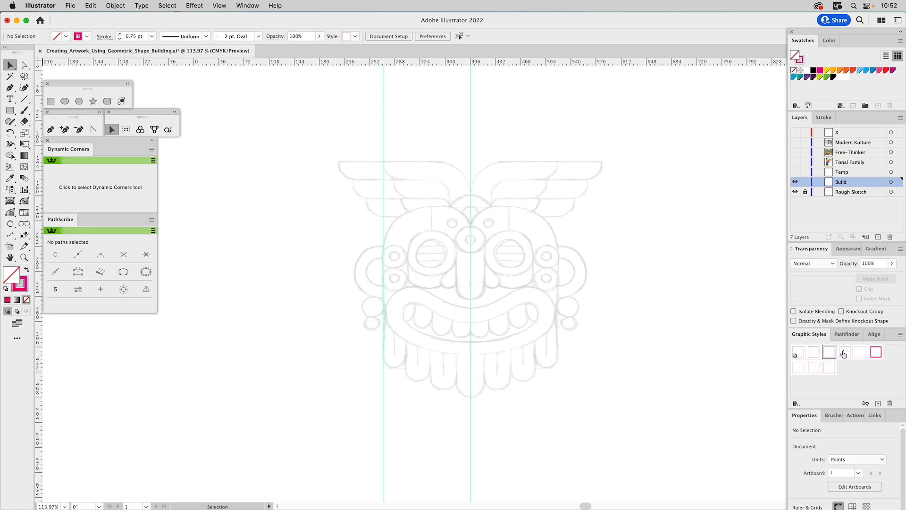
click(845, 354)
click(859, 354)
click(813, 353)
Draw a circle about 213 pt wide centred on the middle guide, plus a concentric enlarged copy about 358 pt wide.
click(65, 102)
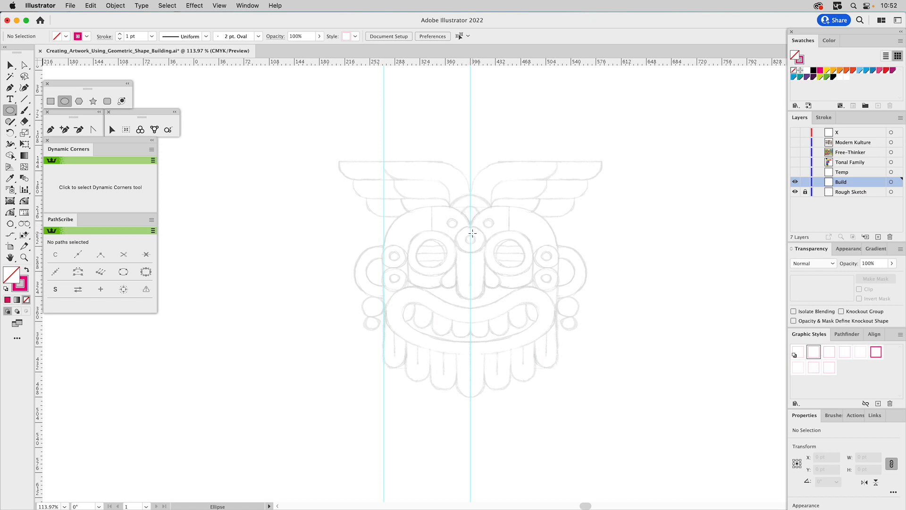
drag(470, 232, 544, 289)
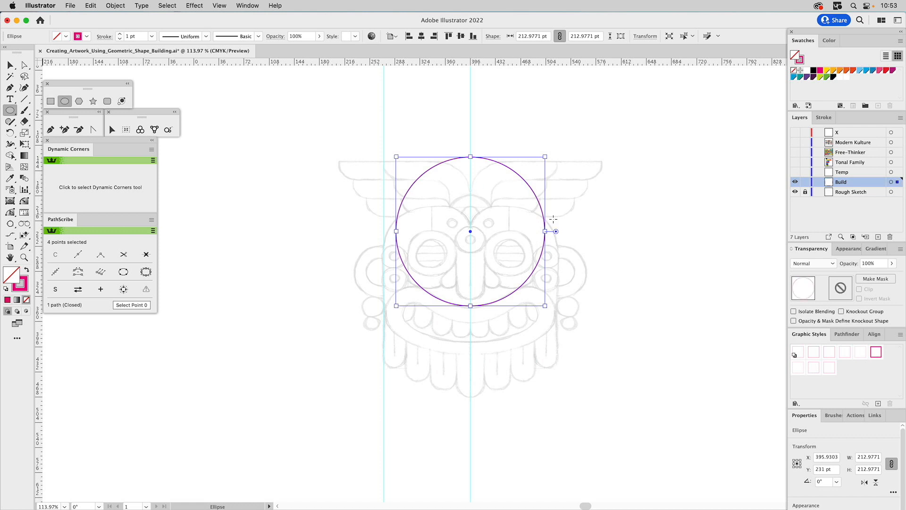
drag(546, 232, 597, 237)
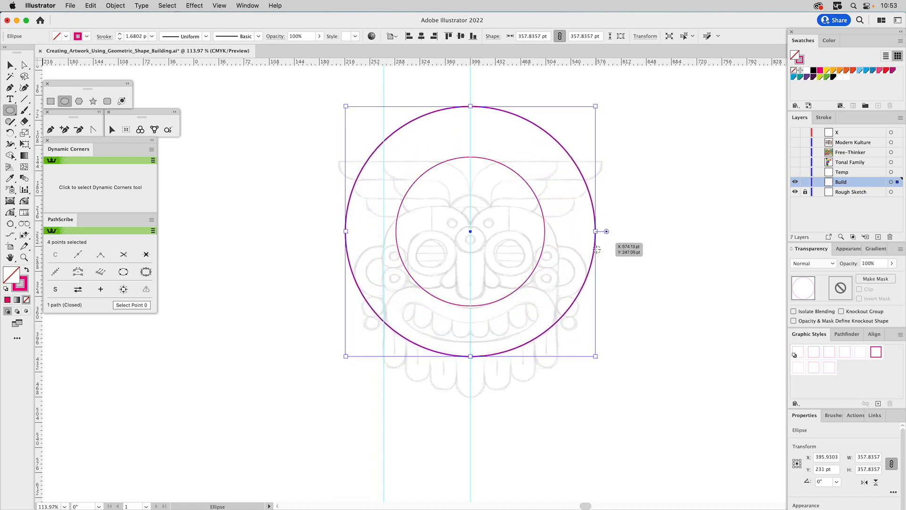
Bring the smaller inner circle to the front of the stacking order.
key(v)
click(537, 267)
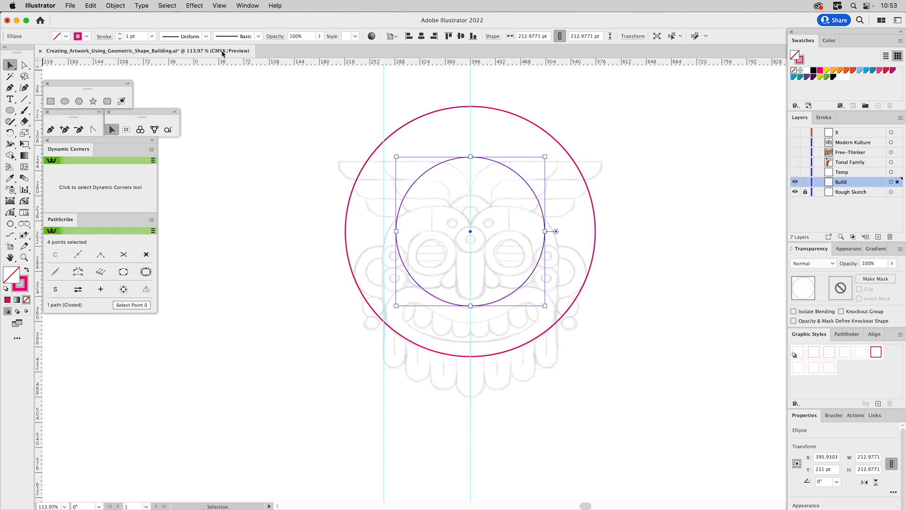
click(114, 6)
mouse_move(123, 33)
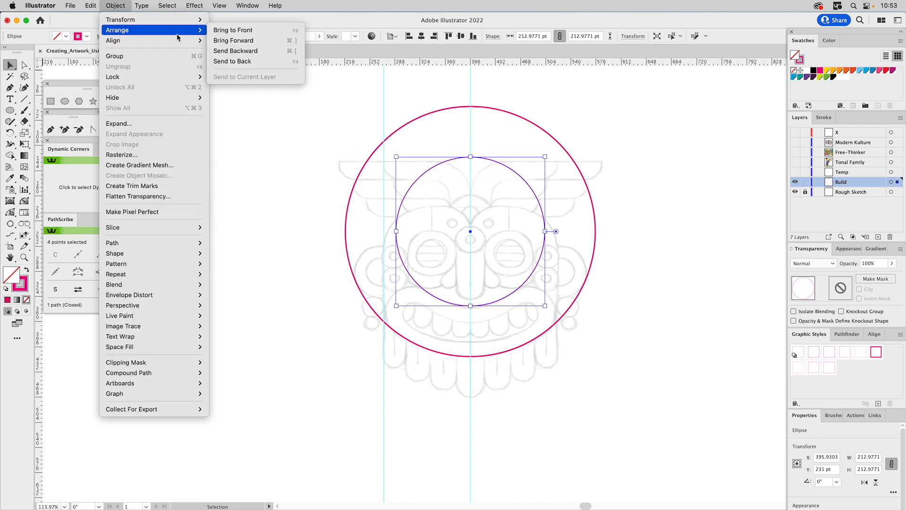
click(293, 31)
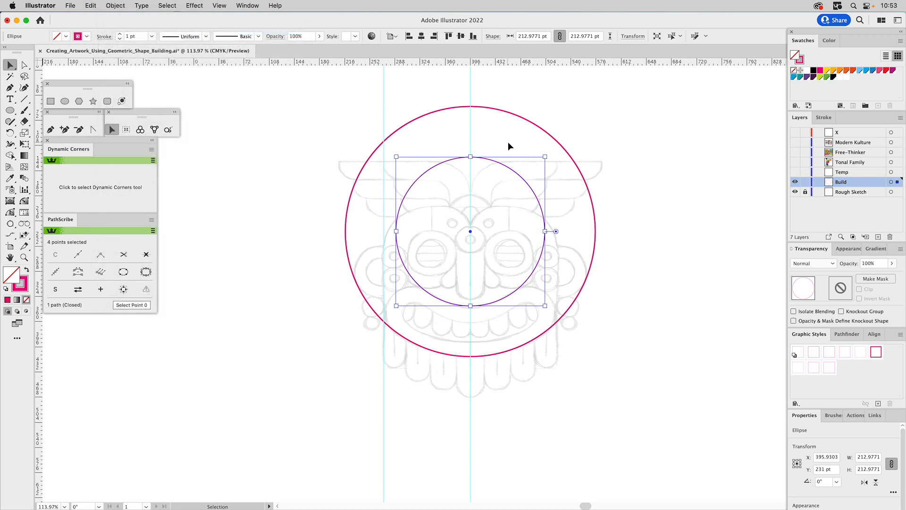
Subtract the inner circle from the large circle with Minus Front to form a ring.
shift+click(533, 124)
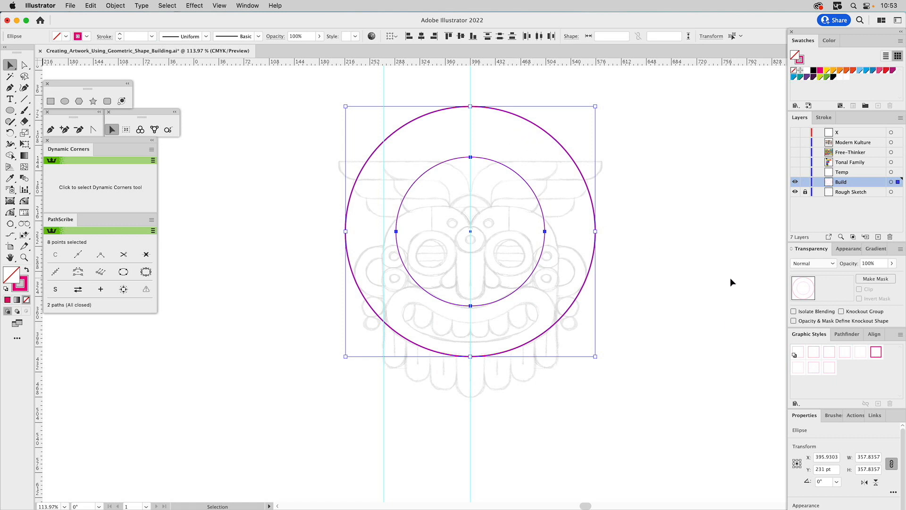
click(849, 334)
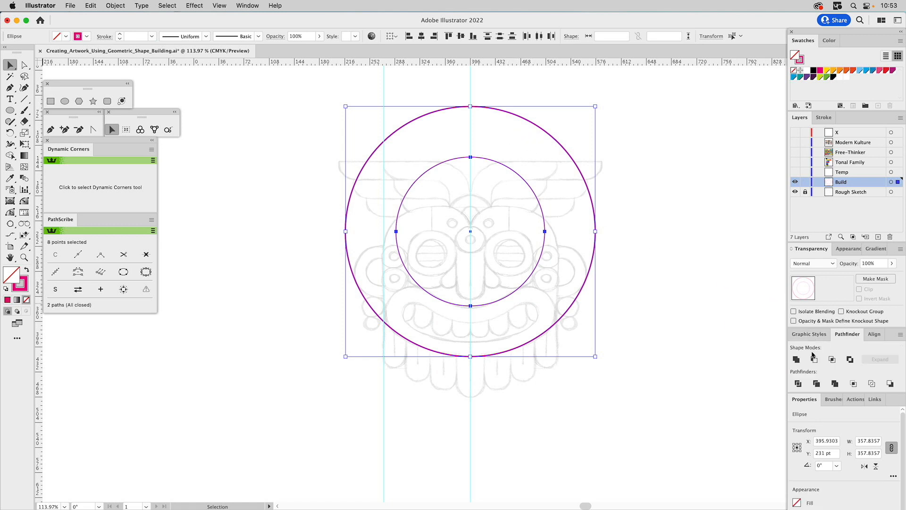
click(815, 360)
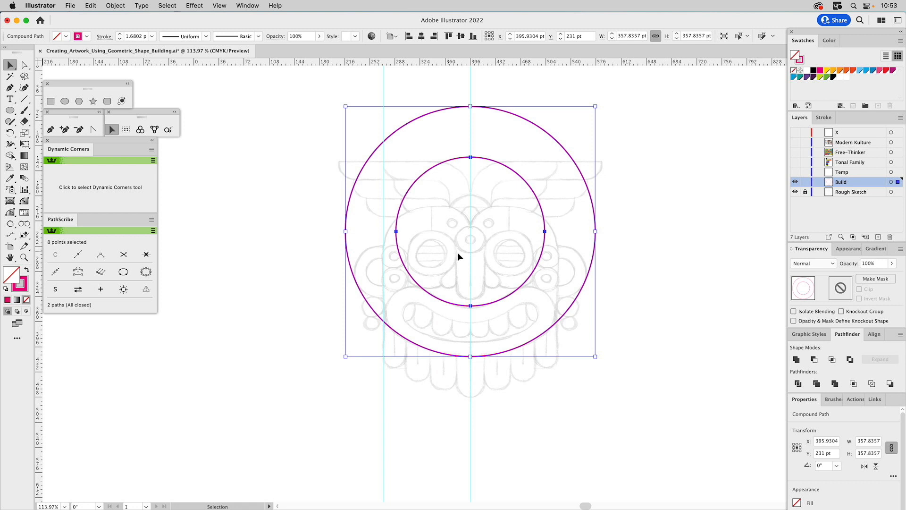
Draw a closed four-sided Pen shape across the ring's left side, with its lower edge slanting along the left end of the sketched mouth.
click(51, 129)
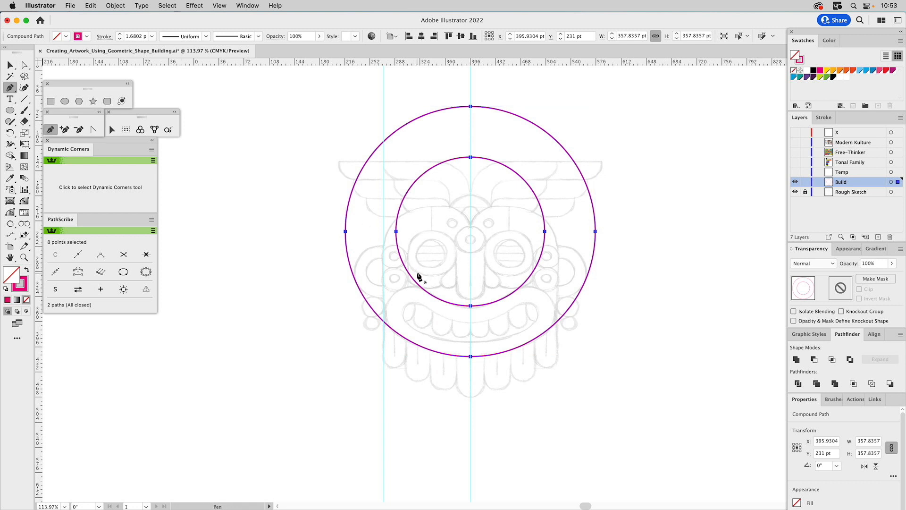
drag(418, 274, 367, 318)
click(317, 248)
click(411, 229)
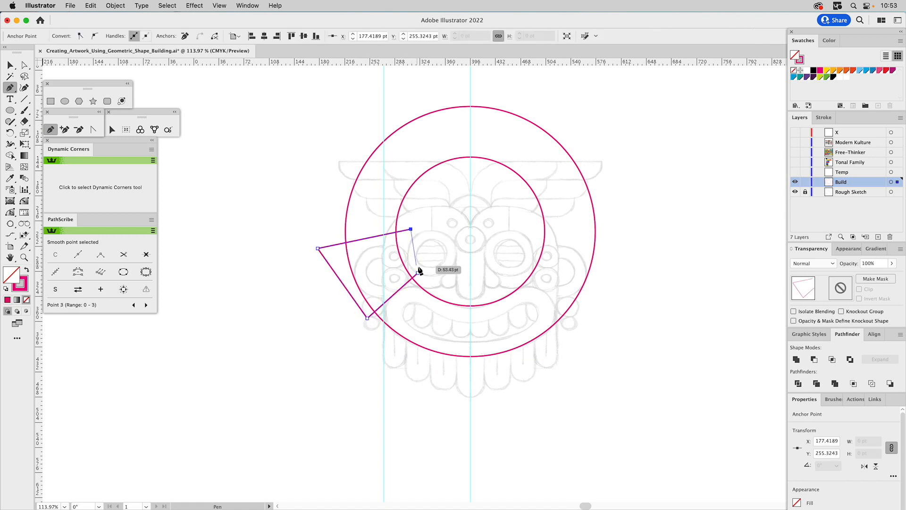
click(418, 274)
key(v)
click(442, 242)
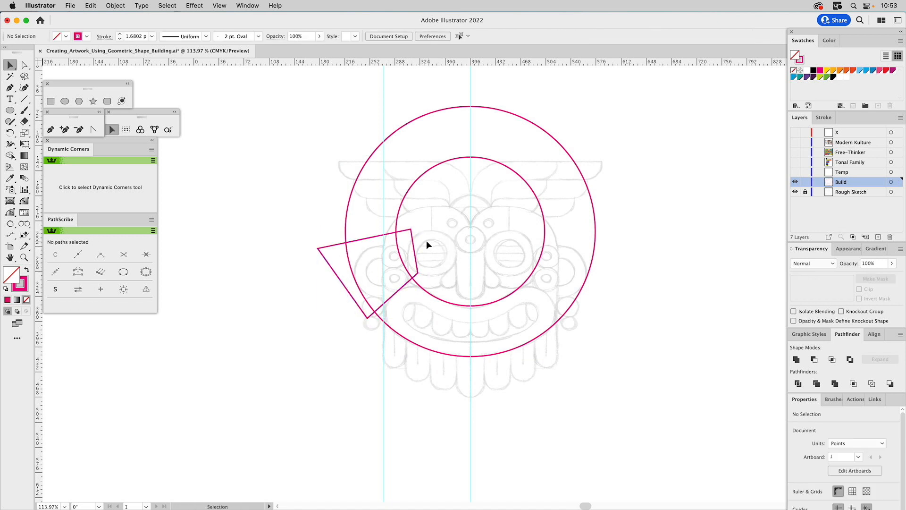
Reflect a copy of the four-sided cutting shape across the vertical centre guide onto the ring's right side.
click(414, 241)
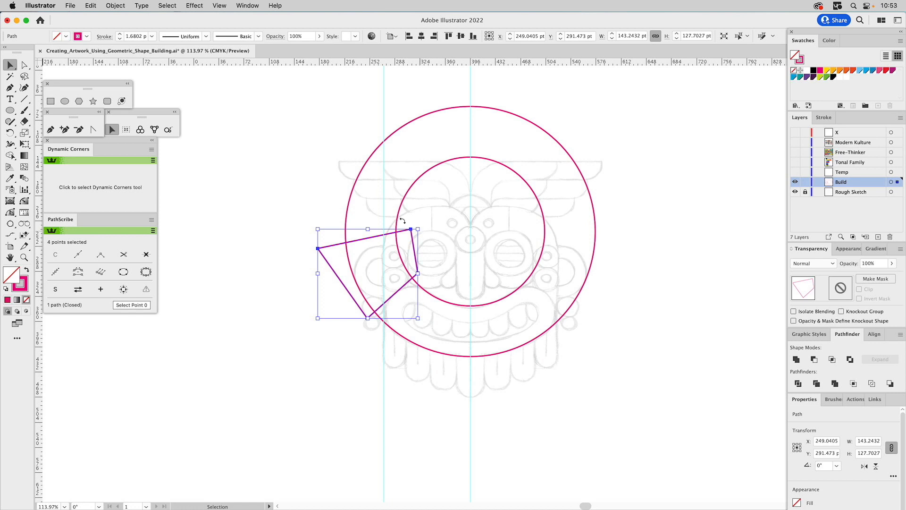
drag(10, 133, 30, 133)
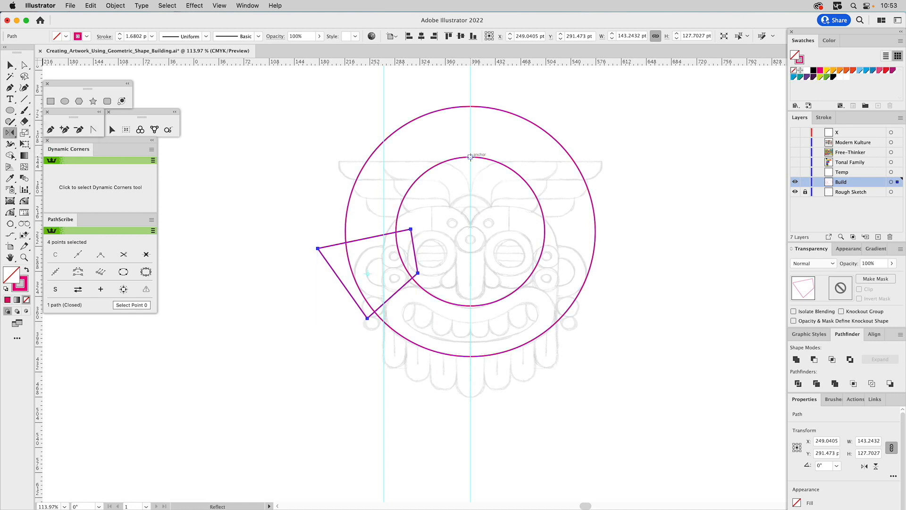
drag(467, 231, 464, 242)
key(v)
Combine the two mirrored cutting shapes into one compound path.
shift+click(414, 243)
click(846, 381)
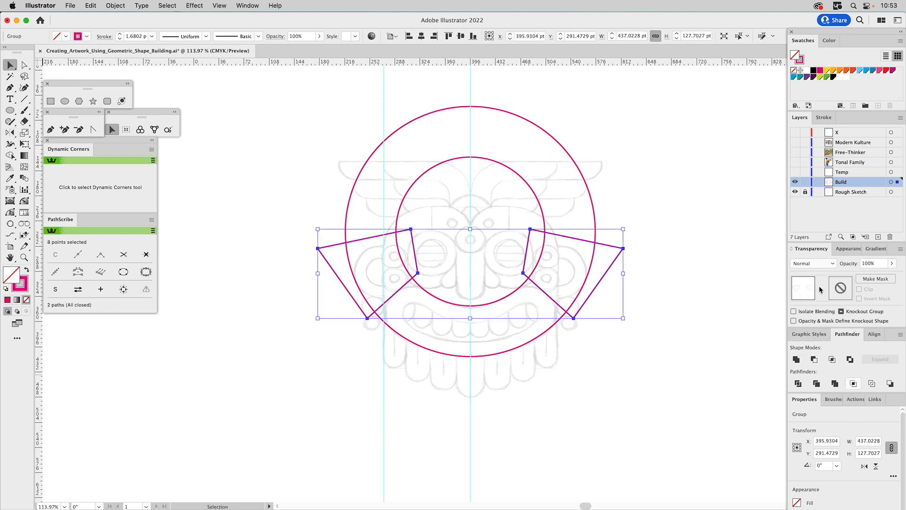
click(848, 249)
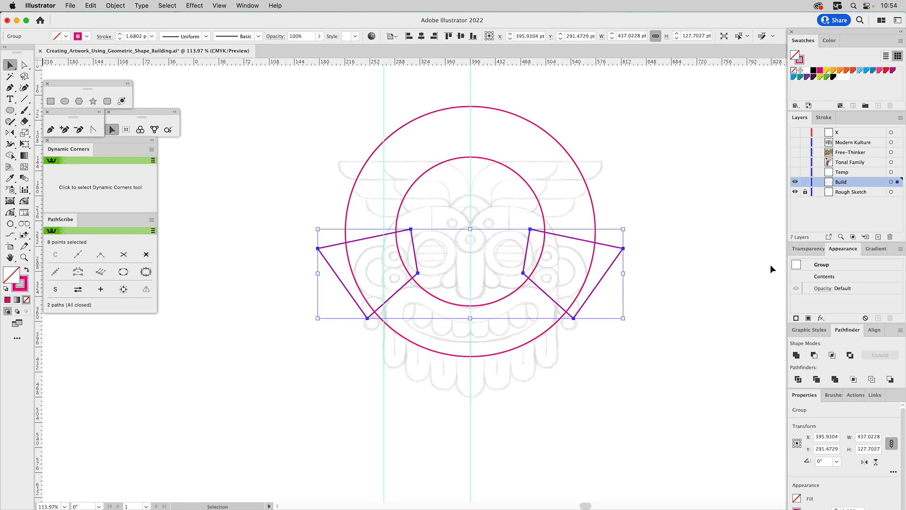
key(super+8)
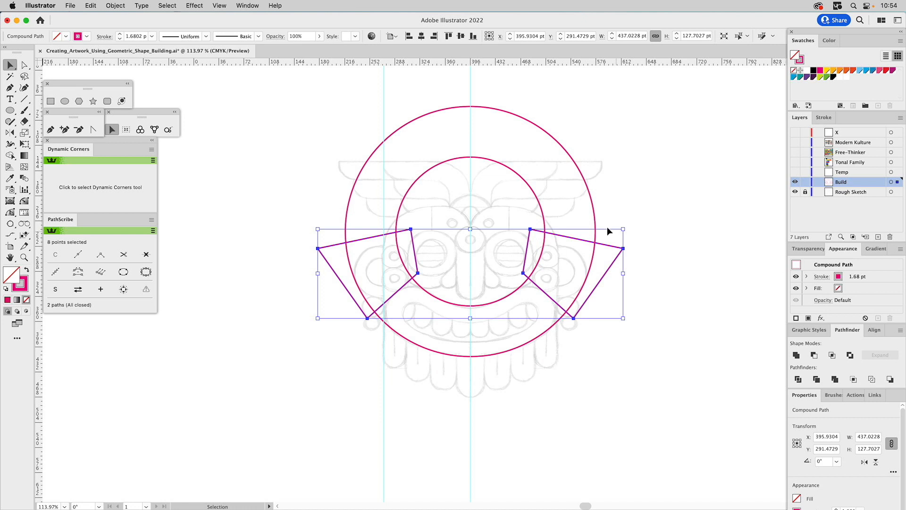
Subtract the cutting shapes from the ring with Minus Front and delete the leftover upper arc, keeping only the mouth band.
shift+click(541, 209)
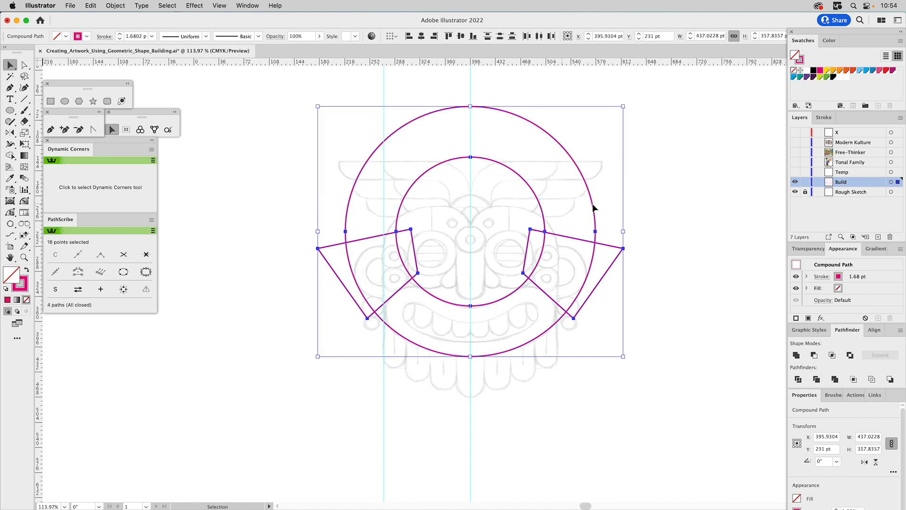
click(817, 357)
key(a)
drag(620, 223, 606, 232)
click(586, 240)
key(Delete)
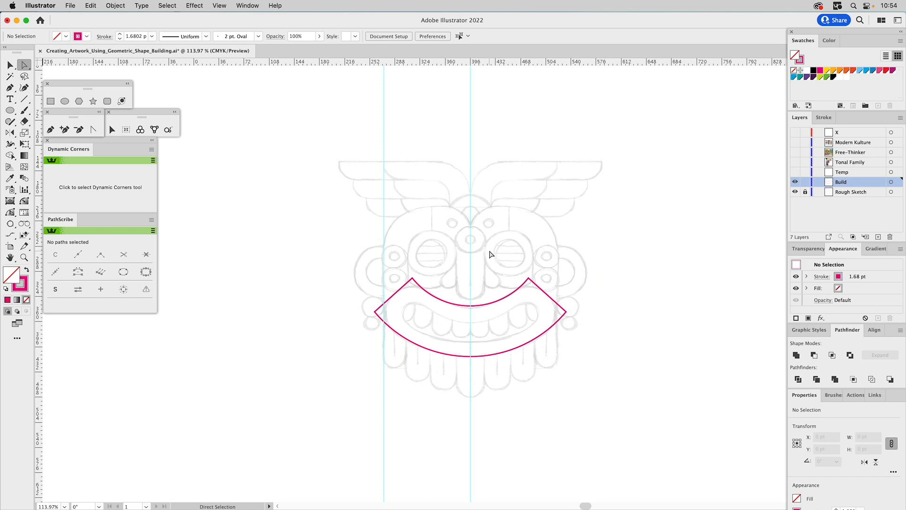
Round the four end corners of the mouth band to a radius of about 35 pt, following the sketched lips.
key(z)
drag(320, 141, 634, 500)
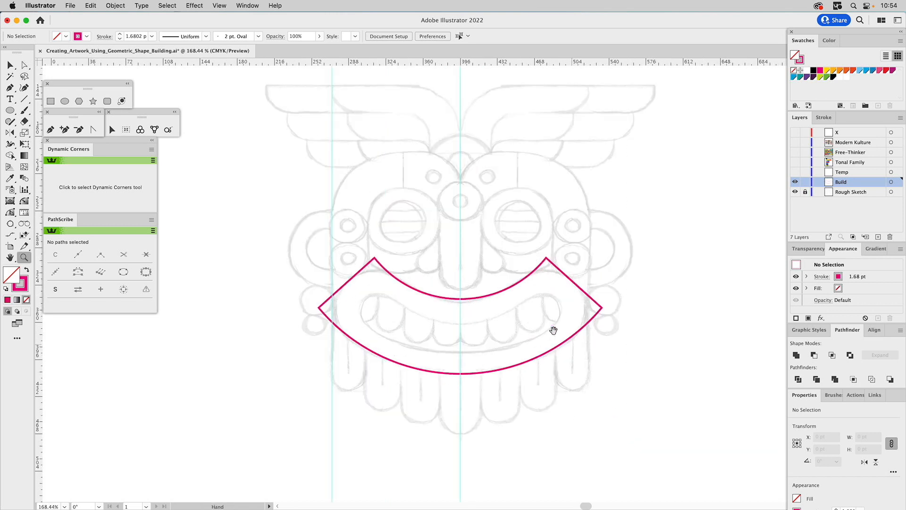
drag(553, 326, 543, 292)
key(a)
drag(397, 207, 300, 286)
drag(621, 263, 435, 239)
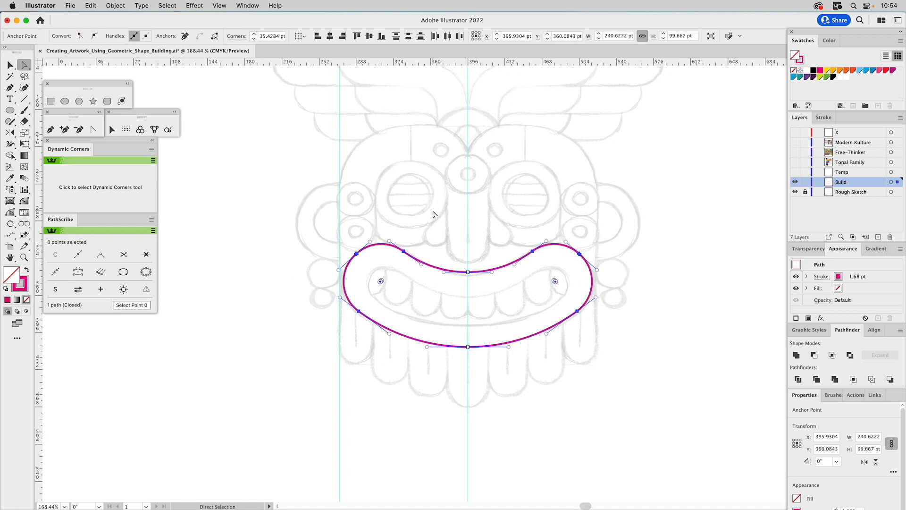
click(435, 214)
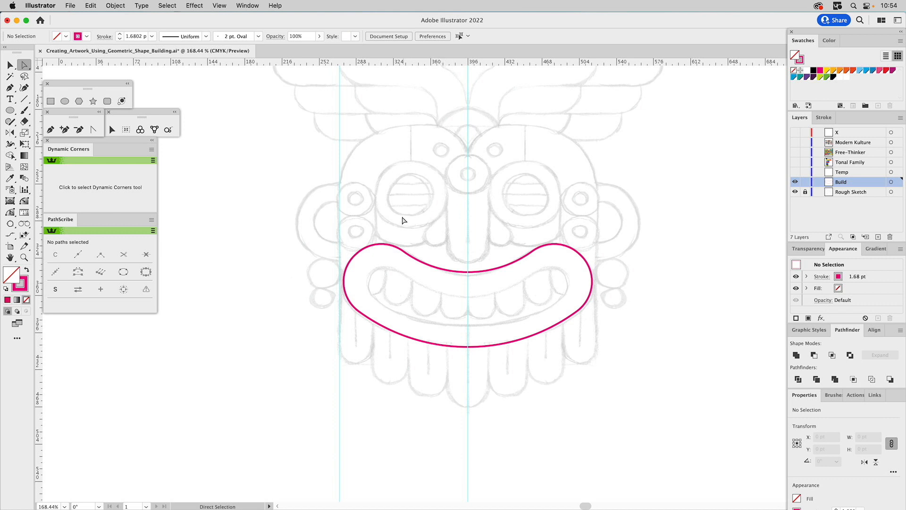
Widen the mouth shape symmetrically about its centre to about 248 pt so its left edge meets the left guide, and keep it selected.
key(v)
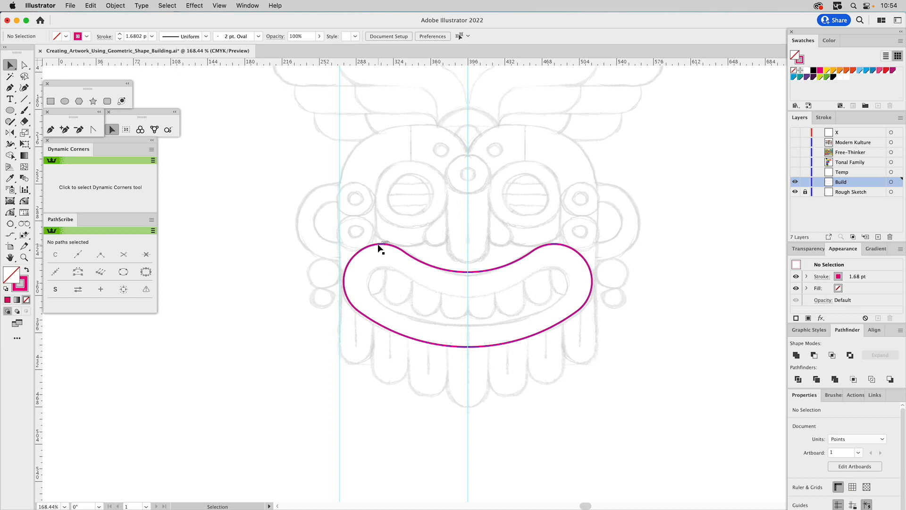
click(380, 248)
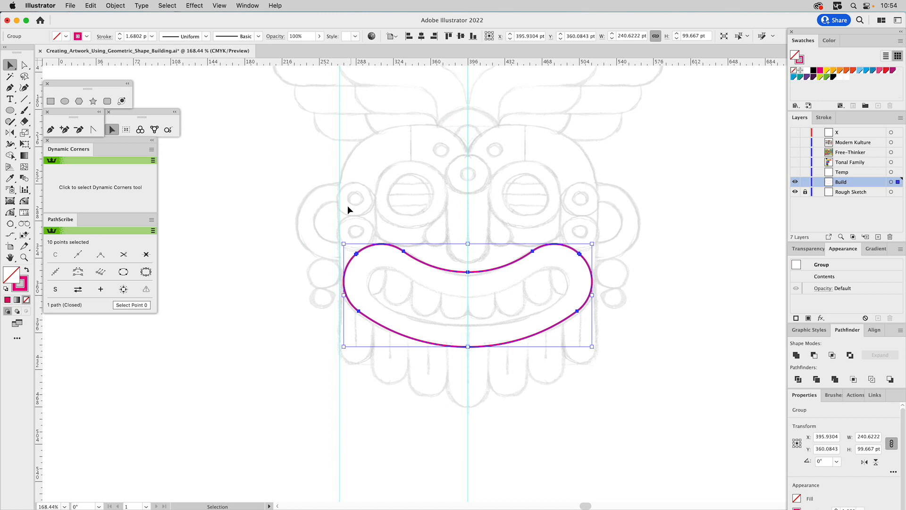
click(351, 136)
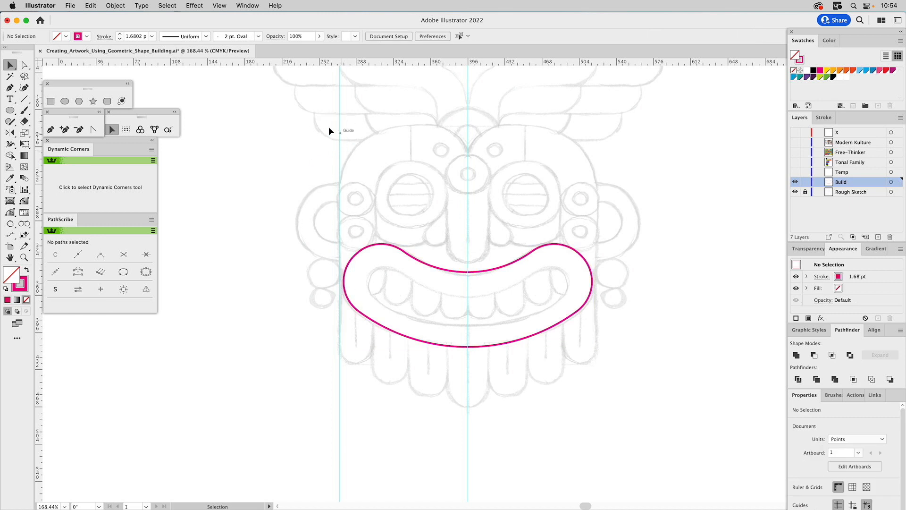
click(367, 248)
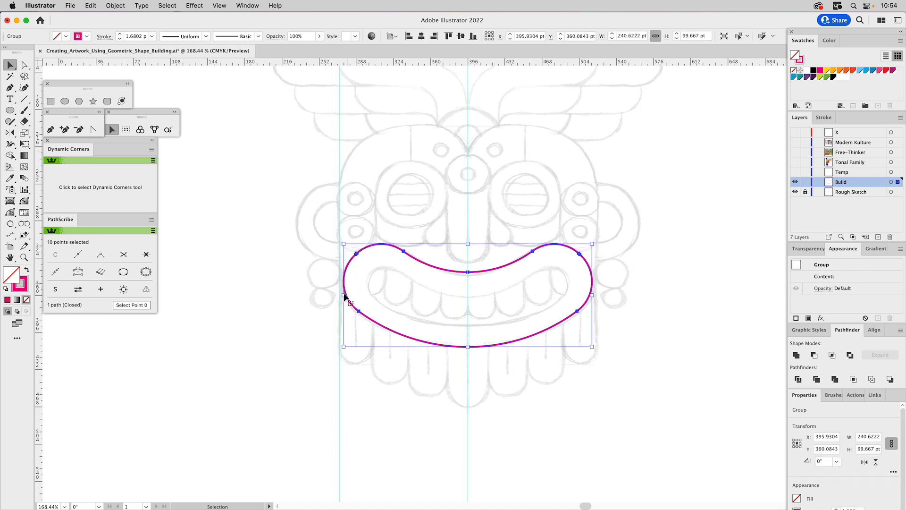
drag(344, 296, 340, 295)
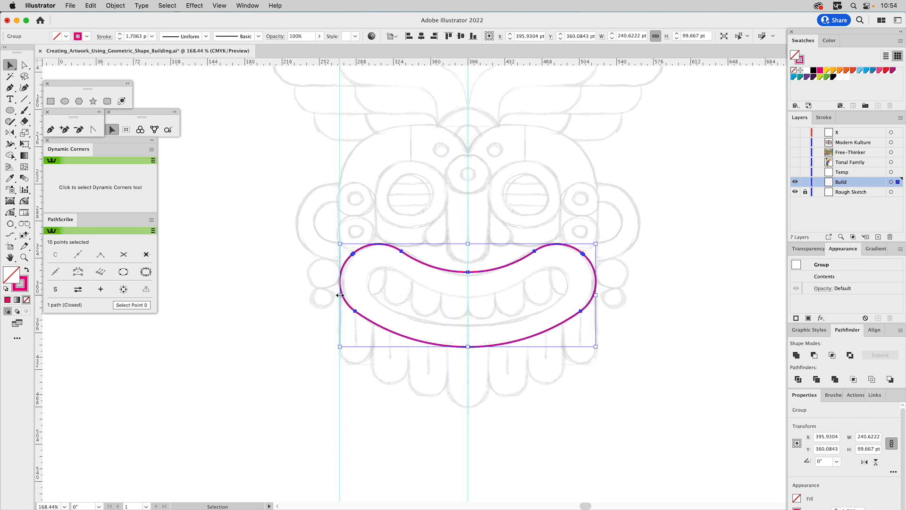
click(380, 214)
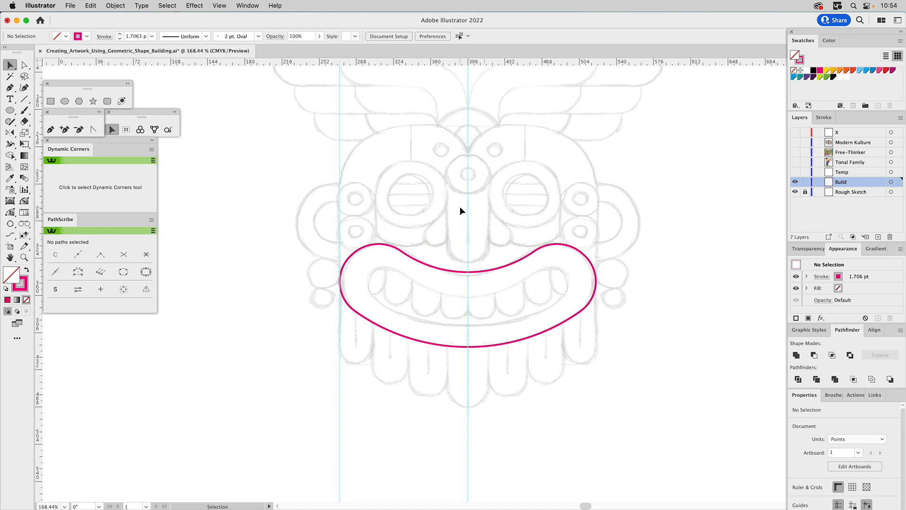
click(401, 254)
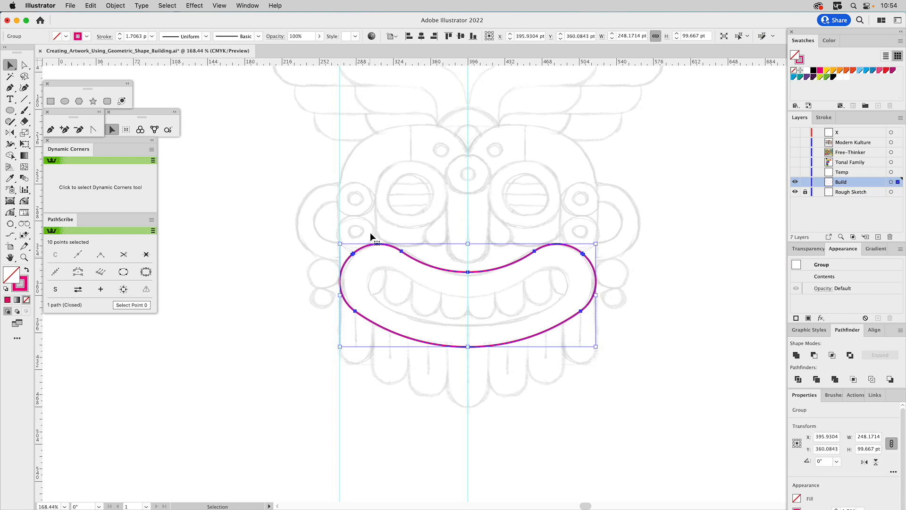
Preview an inward Offset Path of the mouth shape at -15 pt with round joins.
click(114, 6)
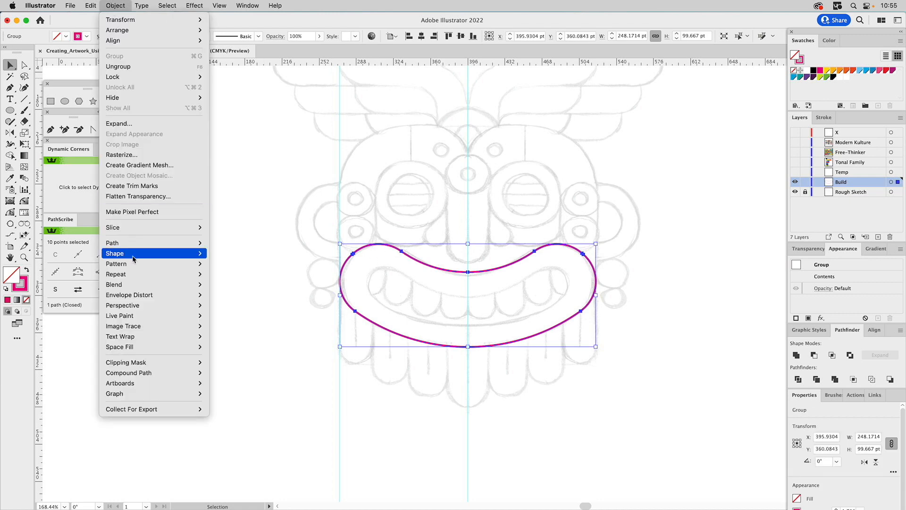
mouse_move(135, 244)
click(238, 289)
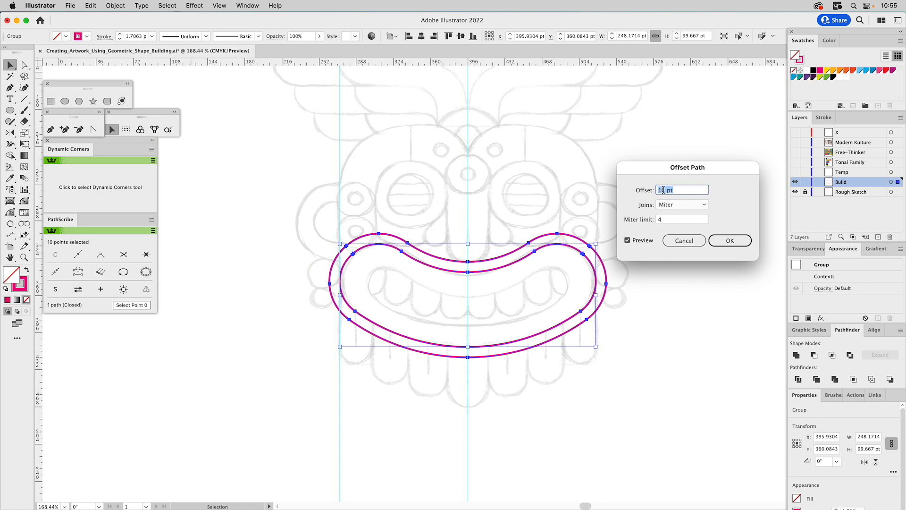
double_click(664, 190)
text(-15)
click(686, 205)
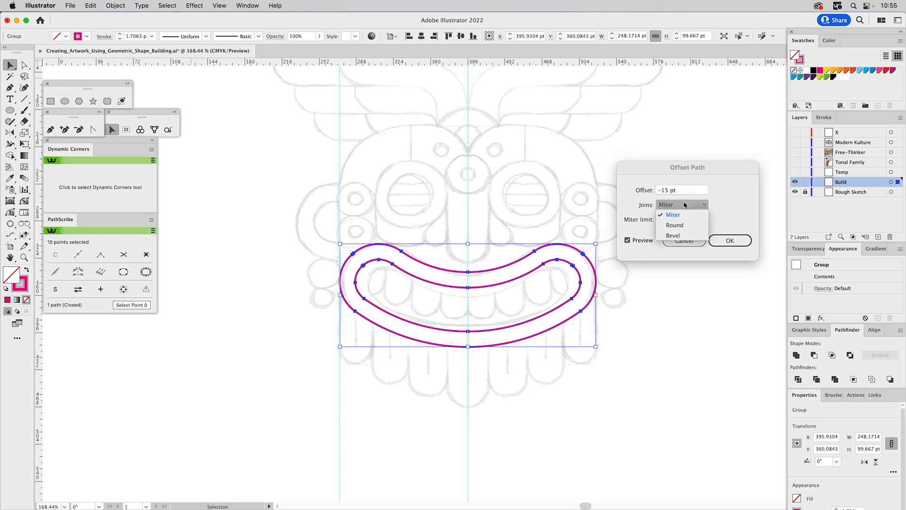
click(688, 225)
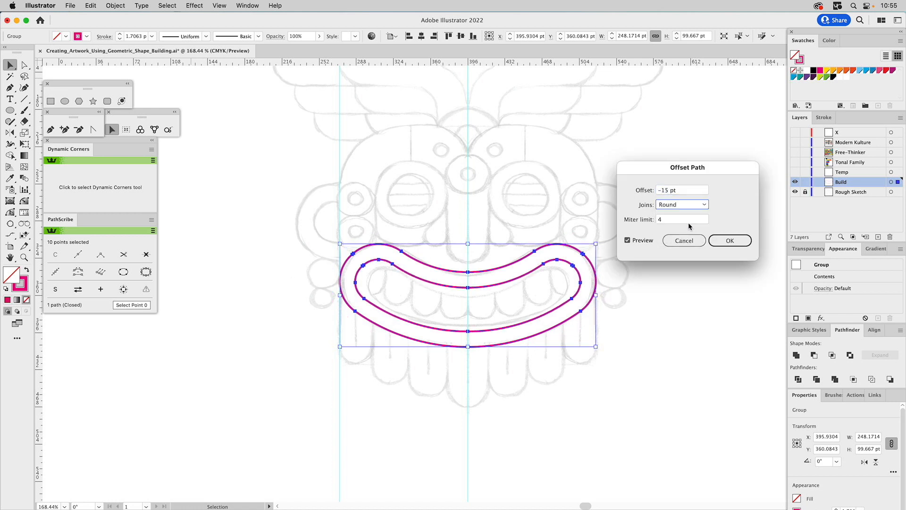
Preview the mouth's path offset at -20 pt and cancel it without applying.
double_click(663, 191)
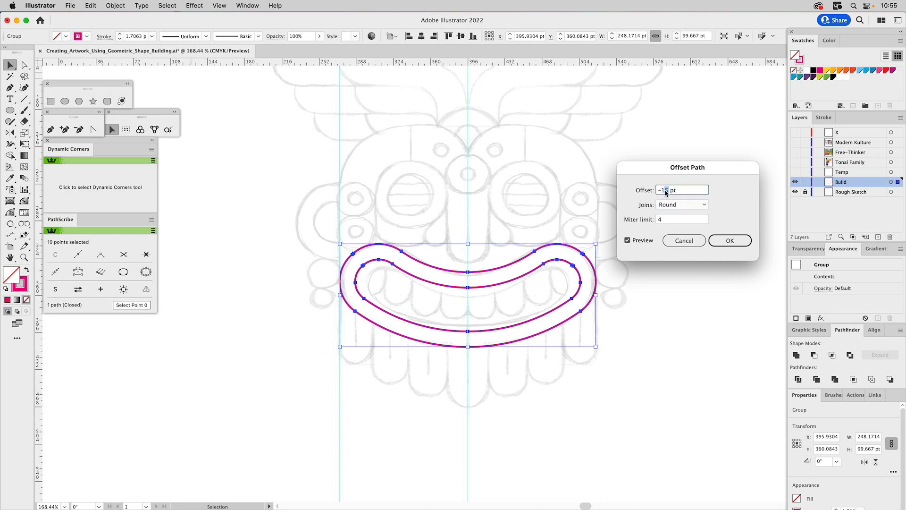
text(20)
click(639, 241)
click(640, 241)
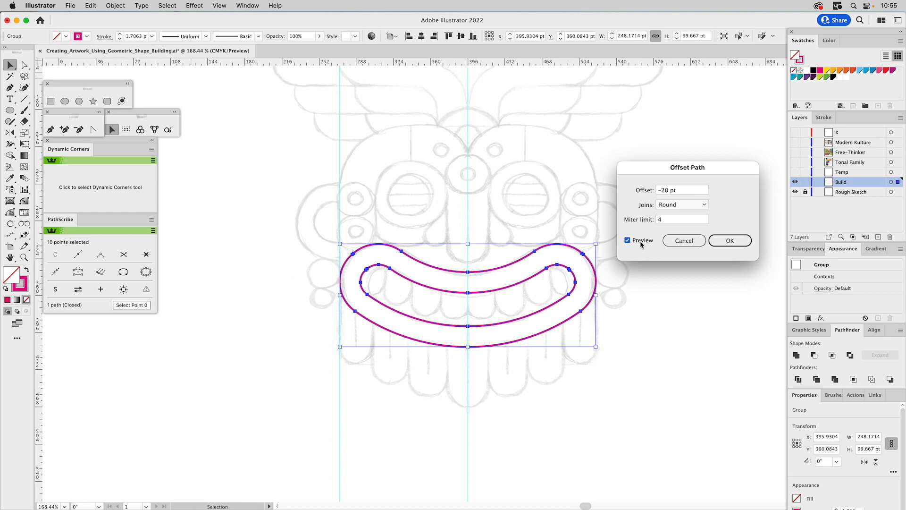
click(678, 242)
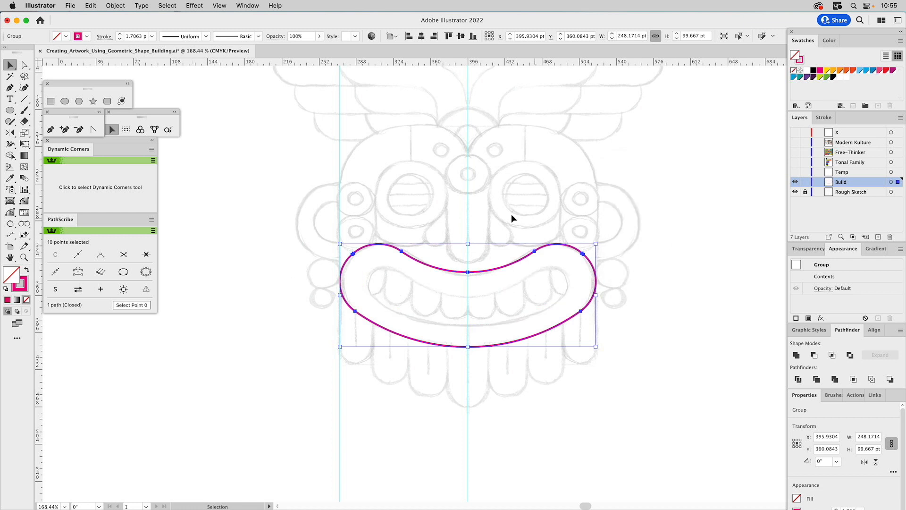
Turn the rounded ends of the mouth shape back into sharp corners with the Dynamic Corners tool.
key(v)
click(27, 202)
drag(365, 247, 361, 180)
drag(361, 273, 277, 282)
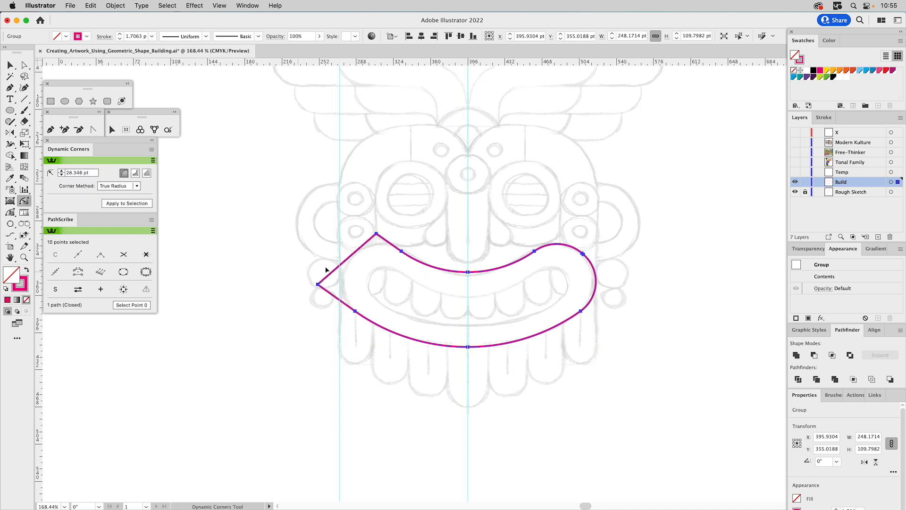
drag(580, 251, 570, 221)
drag(596, 286, 679, 278)
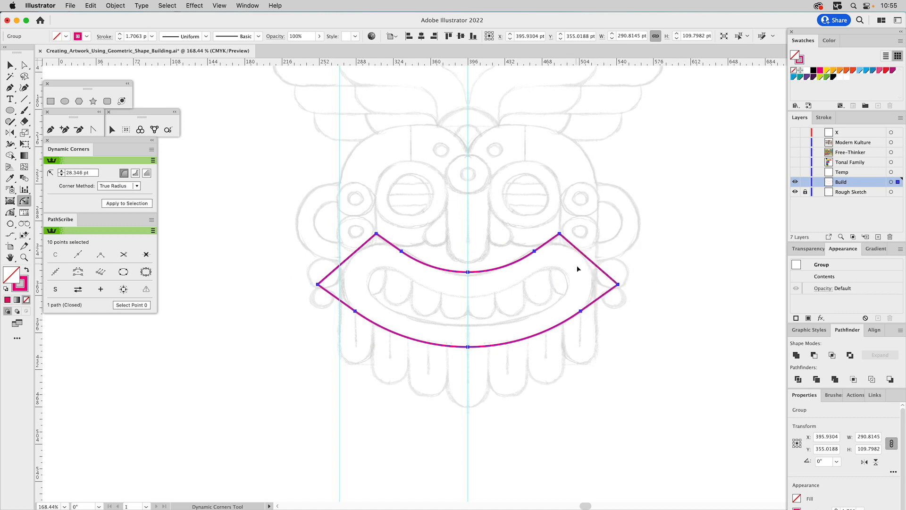
Draw a closed four-sided cutting shape with the Pen tool overlapping the slanted left end of the mouth.
key(p)
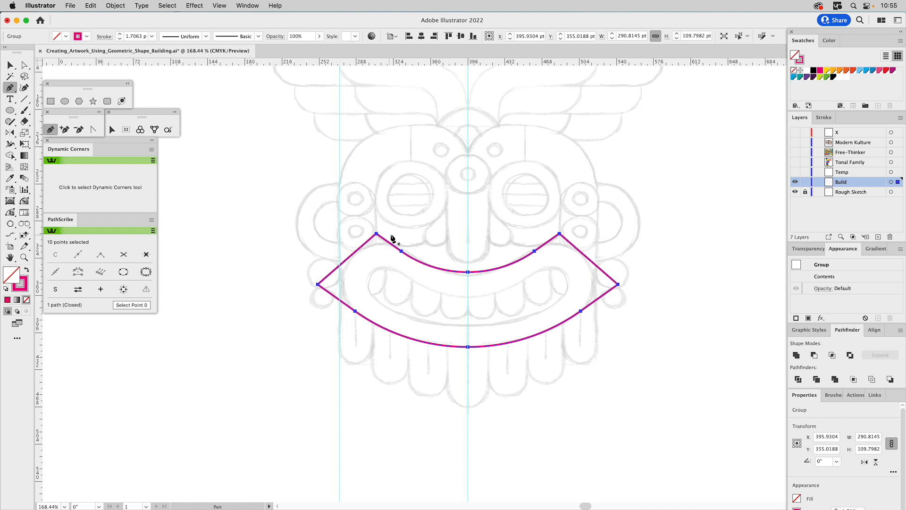
drag(382, 230, 339, 272)
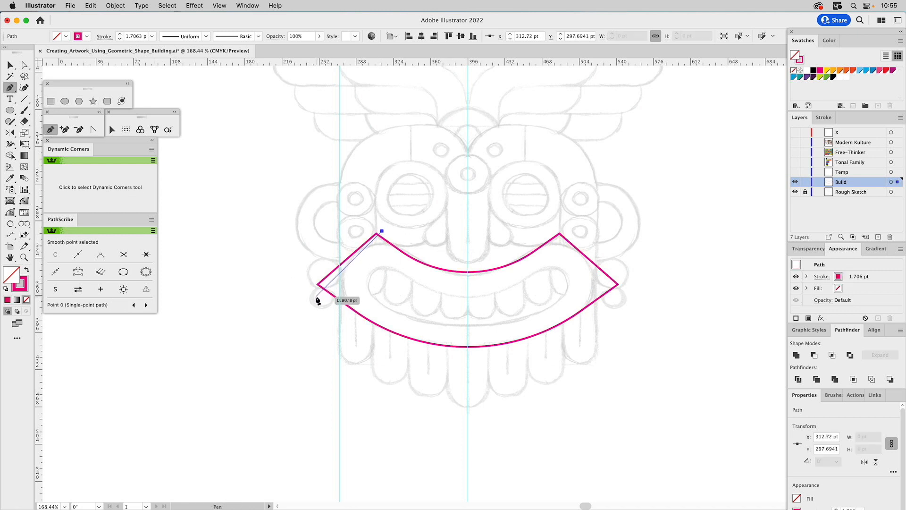
click(315, 296)
click(292, 273)
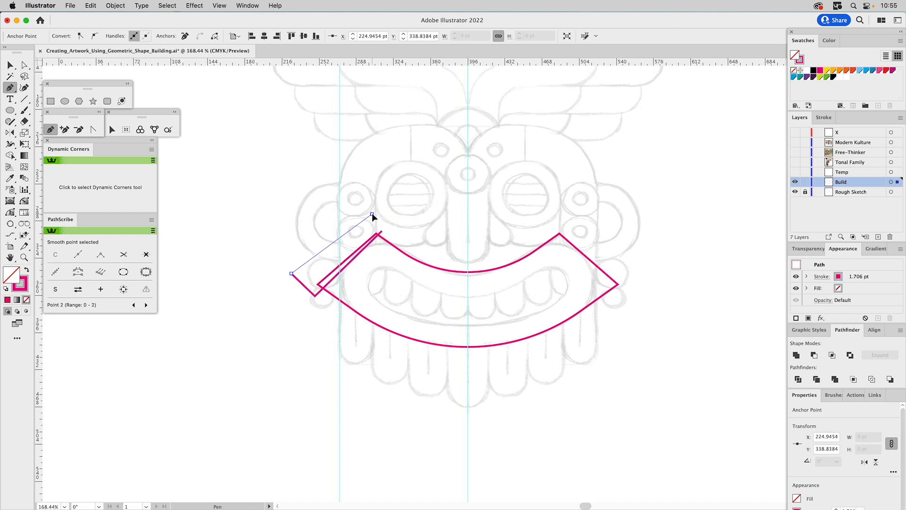
click(372, 214)
click(382, 231)
key(v)
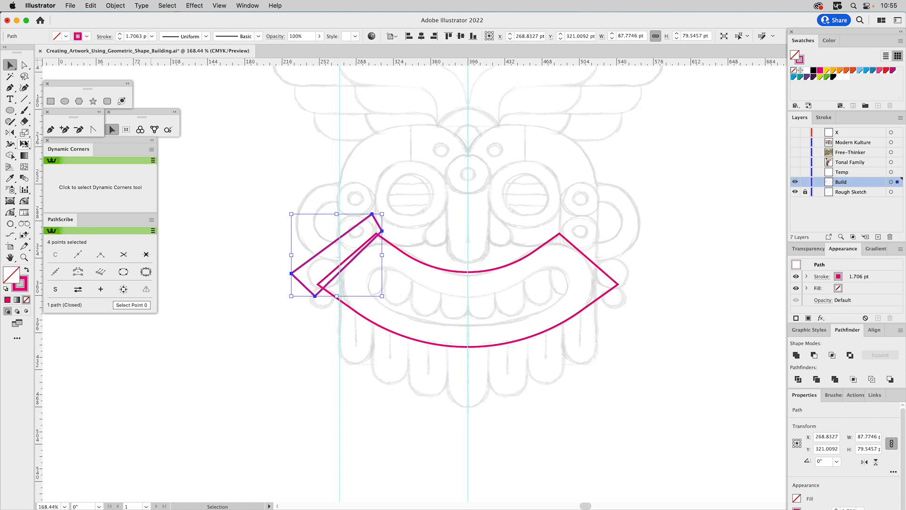
Reflect a copy of the narrow cutting shape across the vertical centre guide onto the mouth's right end.
click(10, 133)
click(467, 271)
alt+shift+click(464, 304)
key(v)
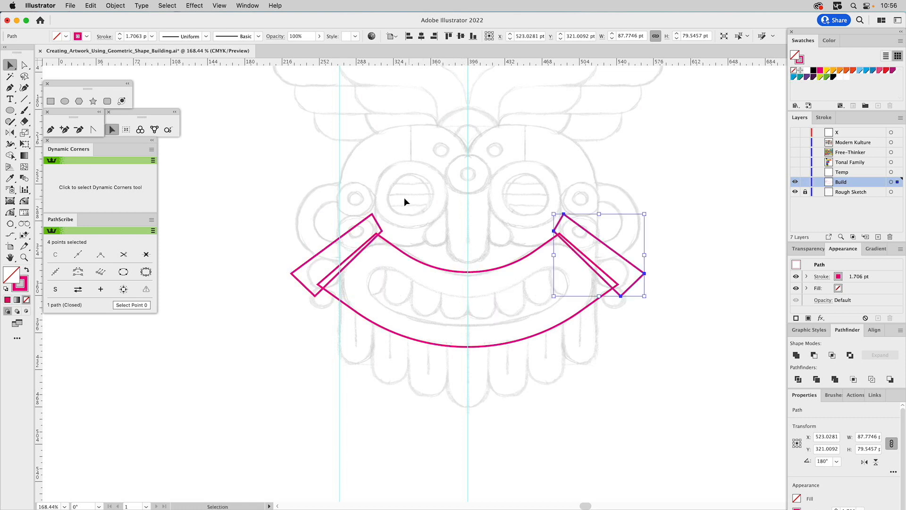
Combine both narrow cutting shapes into one compound path and subtract it from the mouth shape with Minus Front.
shift+click(376, 222)
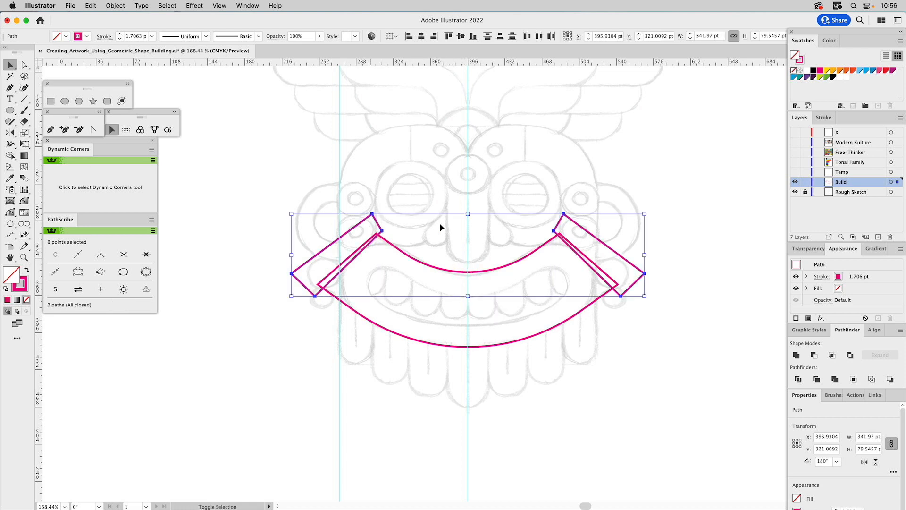
click(797, 356)
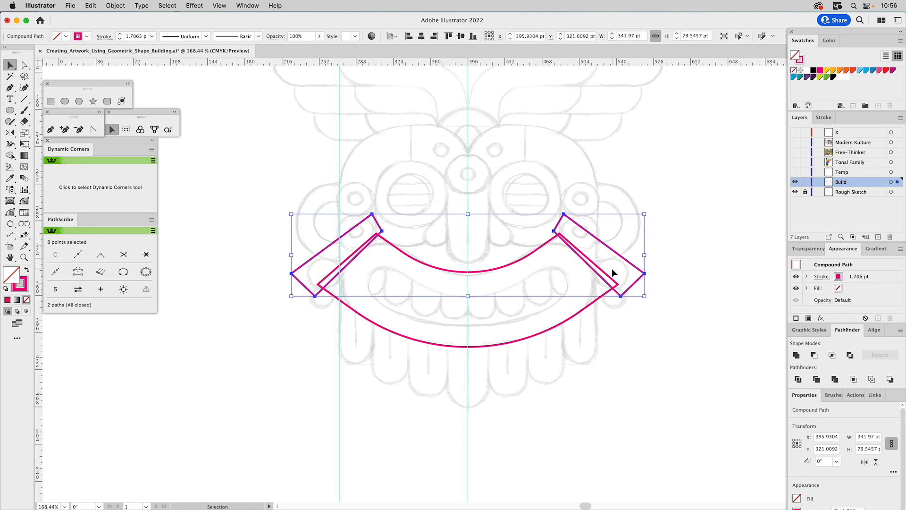
shift+click(611, 286)
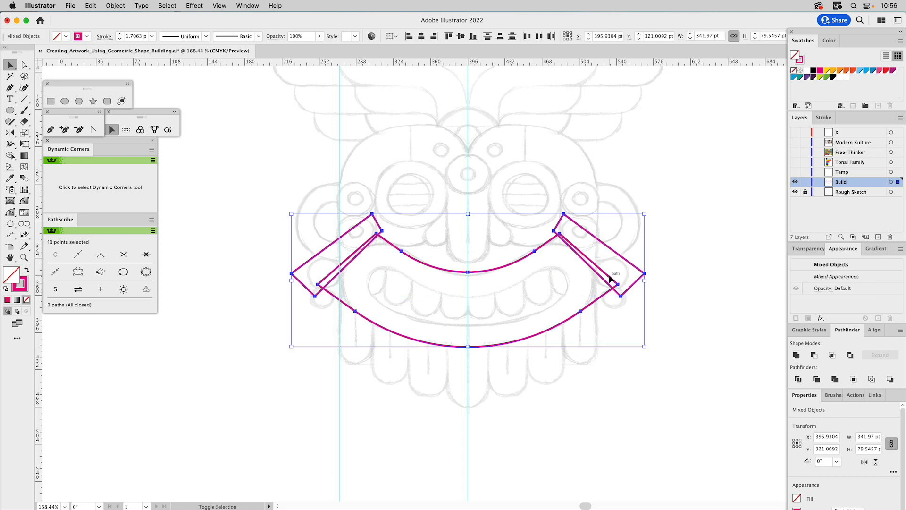
click(814, 355)
Examine the anchor points around the upper left corner of the trimmed mouth outline.
key(a)
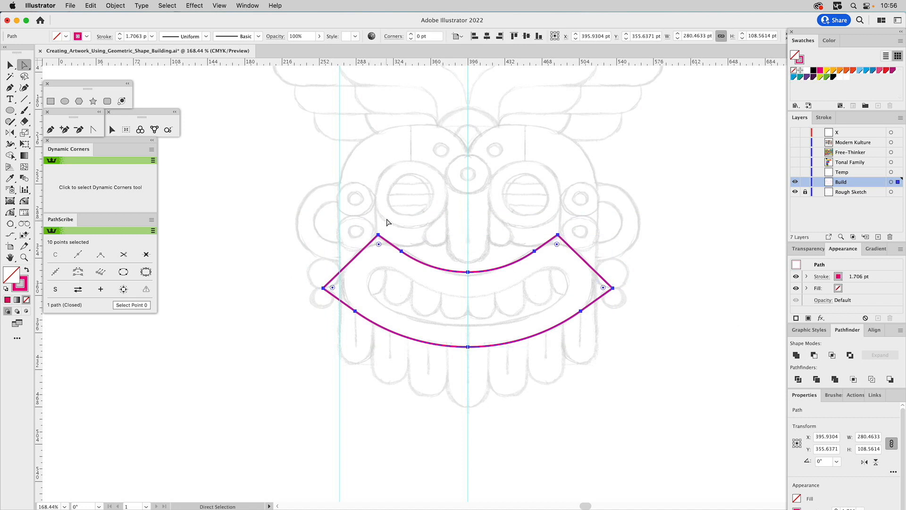
click(411, 239)
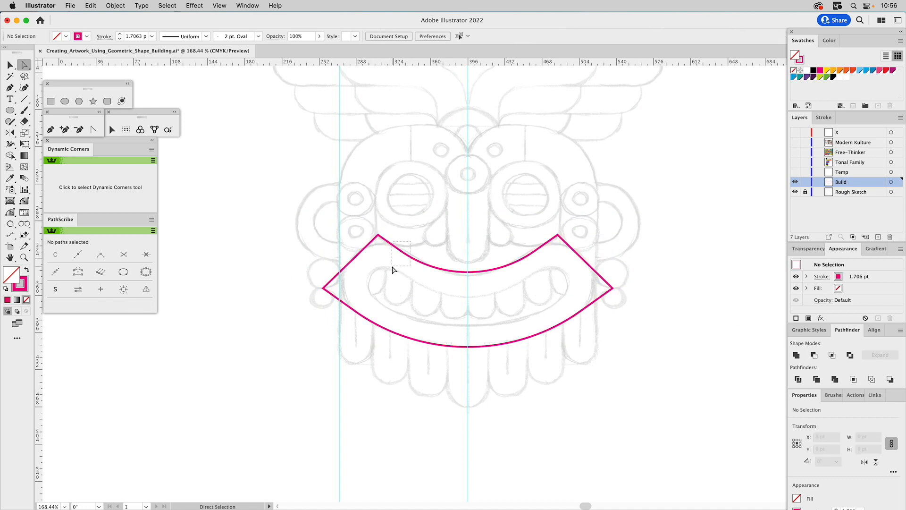
click(402, 251)
click(437, 240)
click(378, 235)
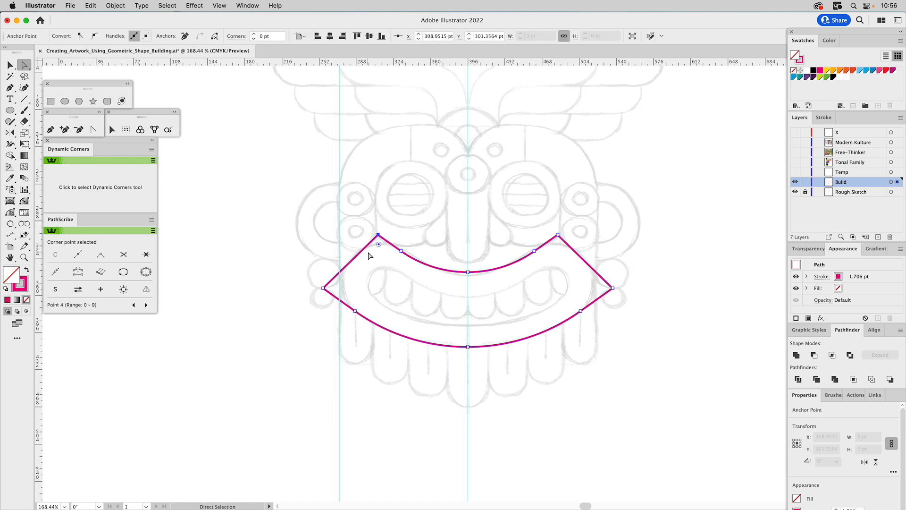
click(392, 233)
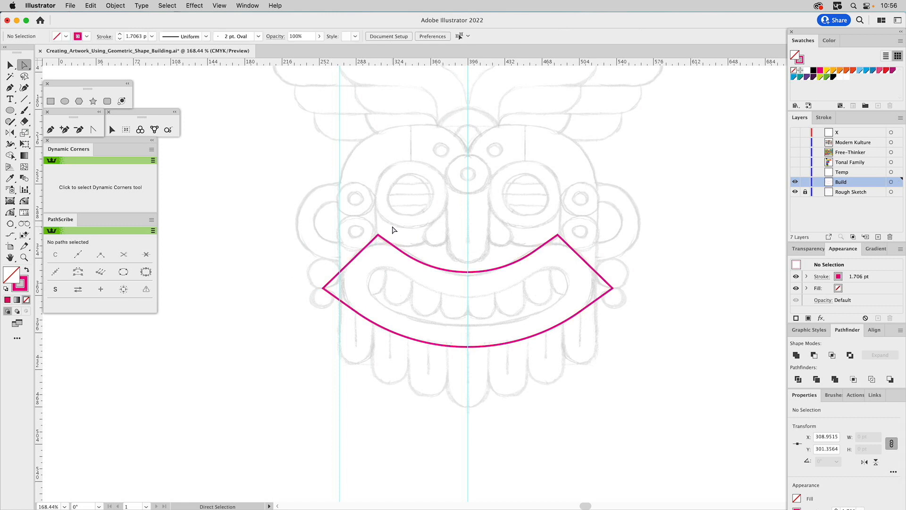
Draw a larger closed four-sided cutting shape with the Pen tool outside the mouth's left end, one edge running along its slanted end.
click(66, 100)
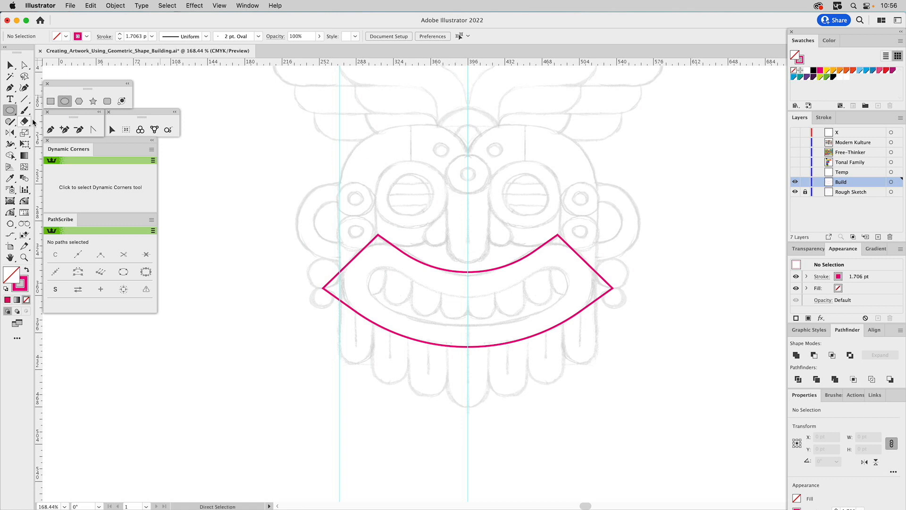
click(51, 129)
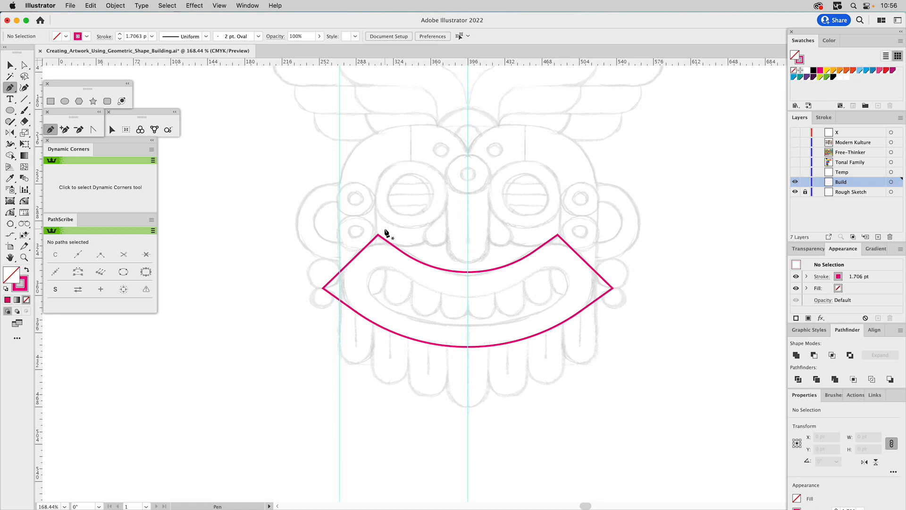
drag(378, 234, 358, 263)
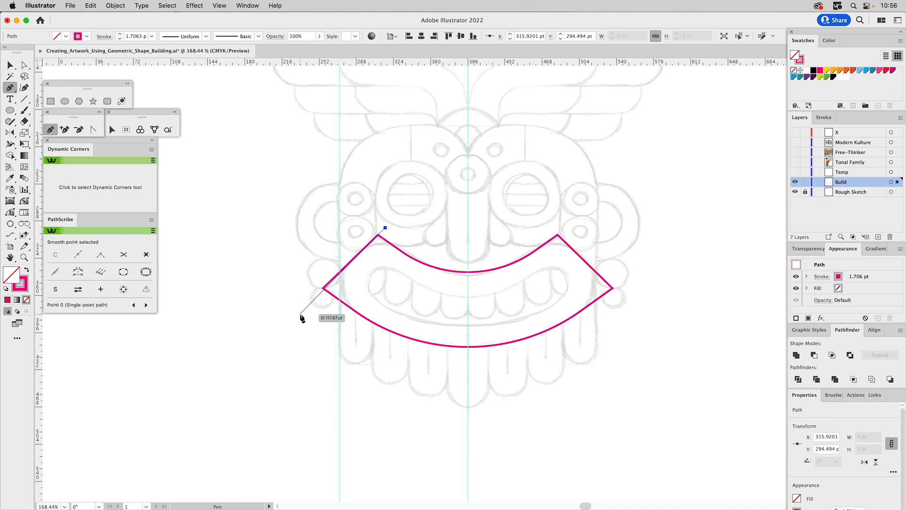
click(299, 315)
click(248, 259)
click(305, 188)
click(385, 228)
key(v)
Delete the mouth shape, keeping only the new cutting shape.
click(428, 217)
click(416, 260)
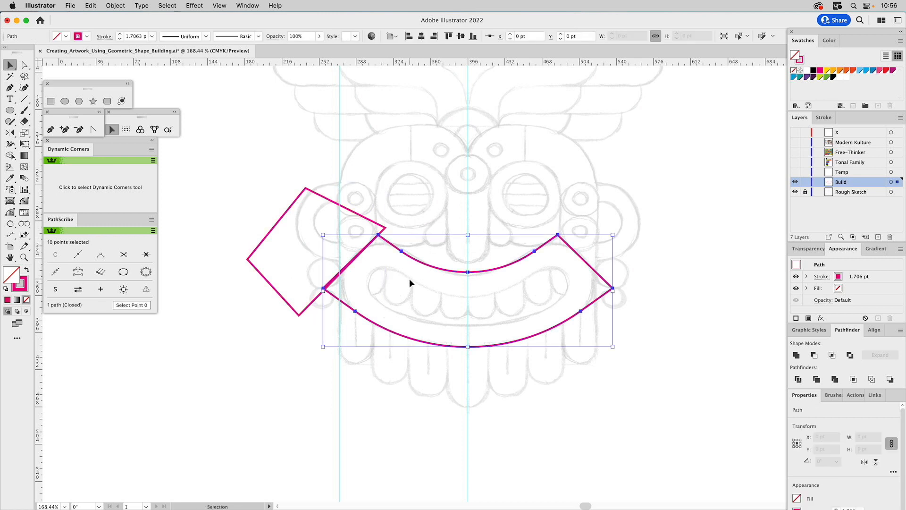
key(Delete)
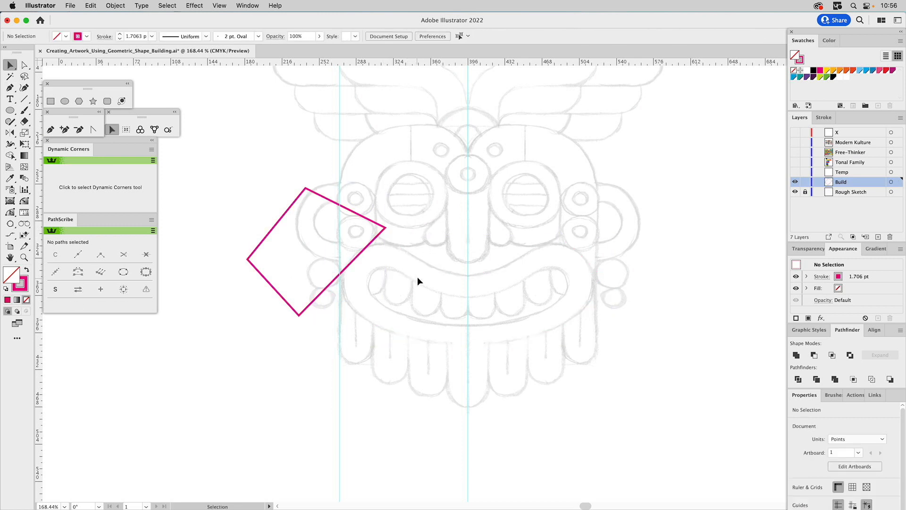
Draw a circle about 195 pt wide centred on the vertical guide, with its lower arc following the sketched upper lip.
click(66, 101)
drag(467, 193, 517, 261)
key(v)
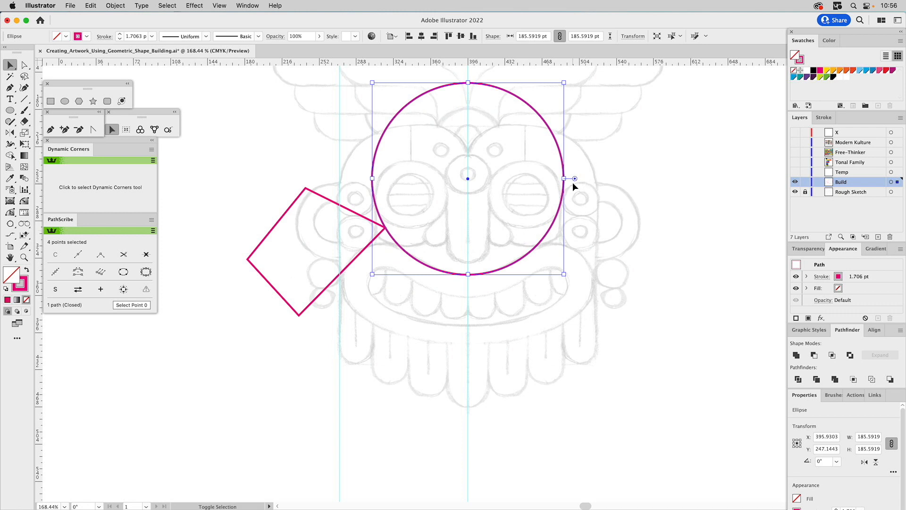
drag(564, 178, 568, 178)
drag(532, 256, 532, 252)
Add a concentric copy of the circle enlarged to about 340 pt and subtract the inner circle with Minus Front to form a ring.
mouse_move(468, 273)
mouse_down()
mouse_move(510, 423)
mouse_move(472, 374)
mouse_move(474, 349)
mouse_up()
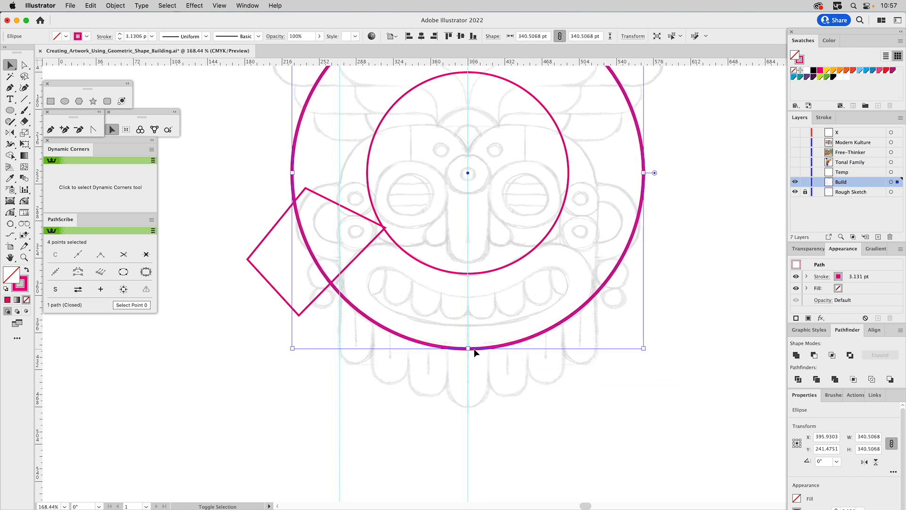
click(428, 266)
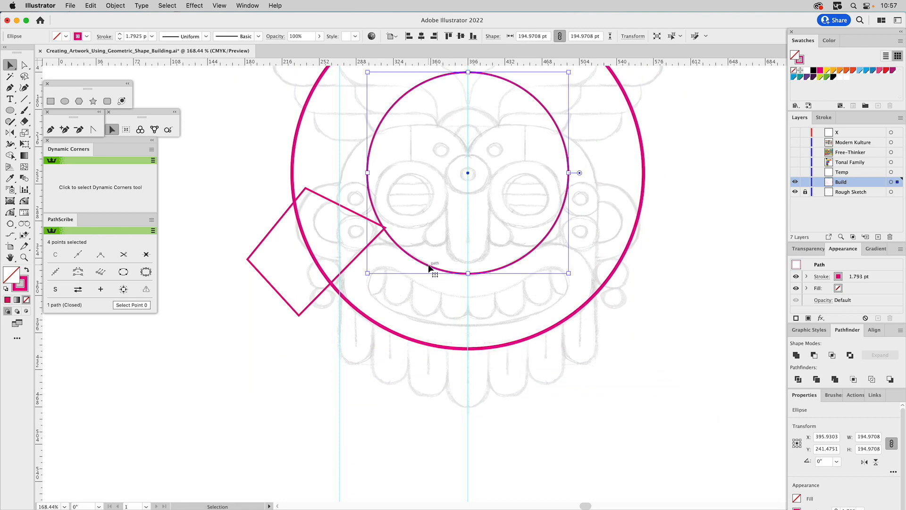
shift+click(626, 251)
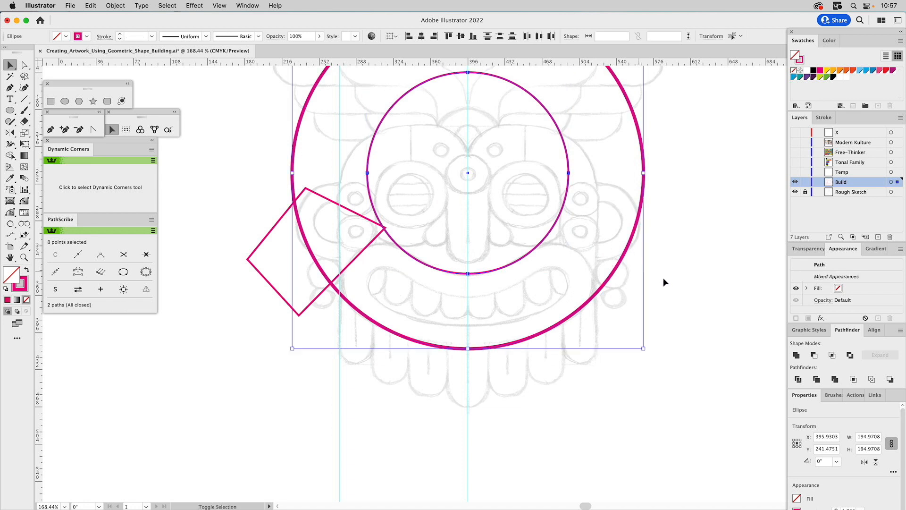
click(815, 355)
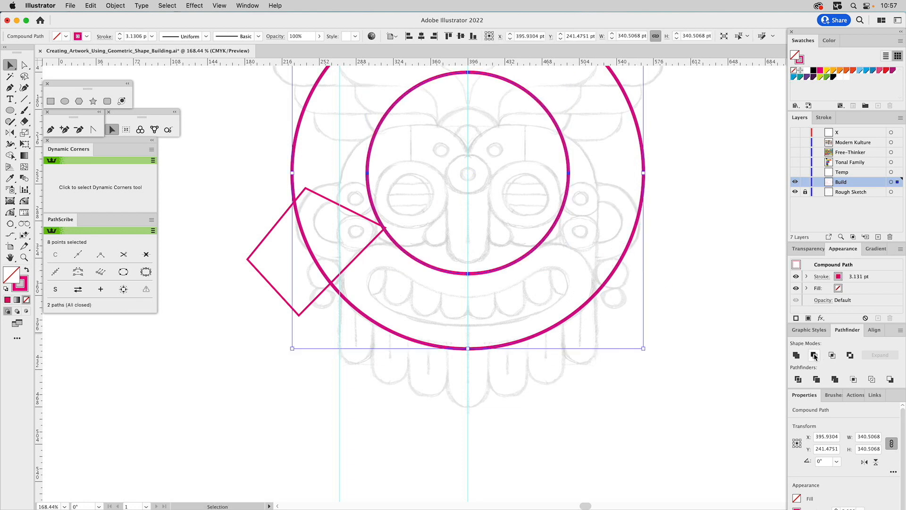
Move the top corner point of the cutting shape inward past the ring's inner edge, over the left eye.
key(a)
click(351, 211)
drag(306, 188, 388, 147)
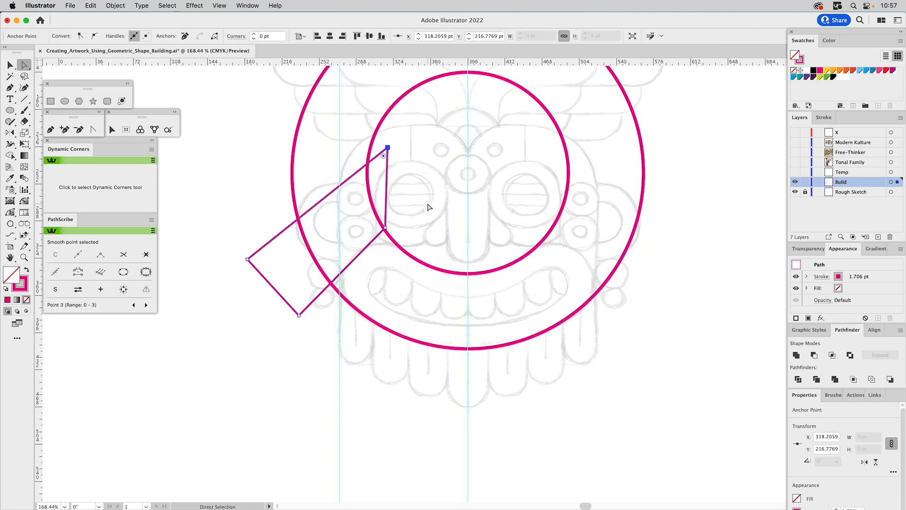
click(429, 206)
Reflect a copy of the left cutting shape across the vertical centre guide onto the ring's right side.
key(v)
click(387, 181)
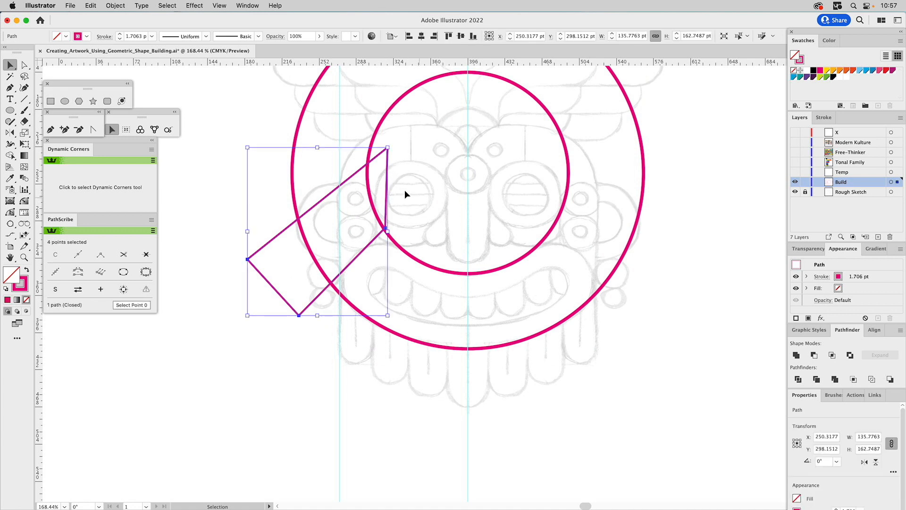
click(9, 133)
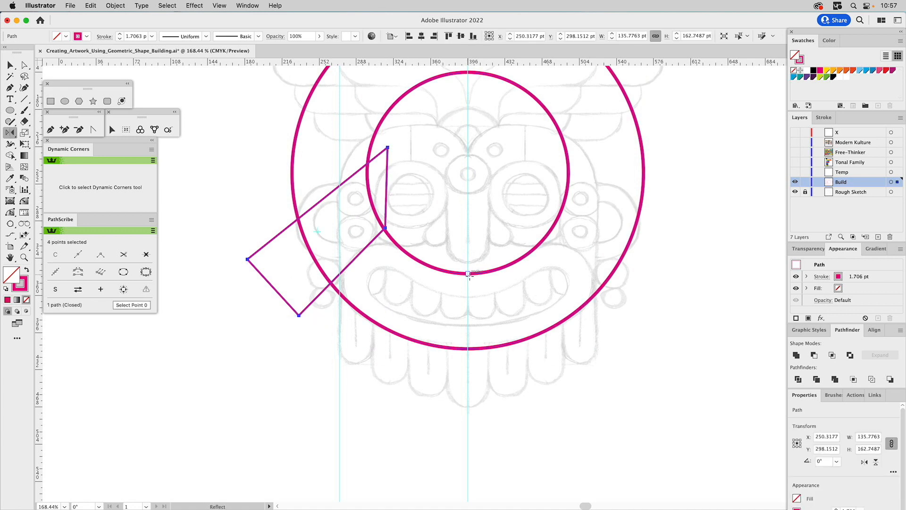
drag(469, 276, 473, 320)
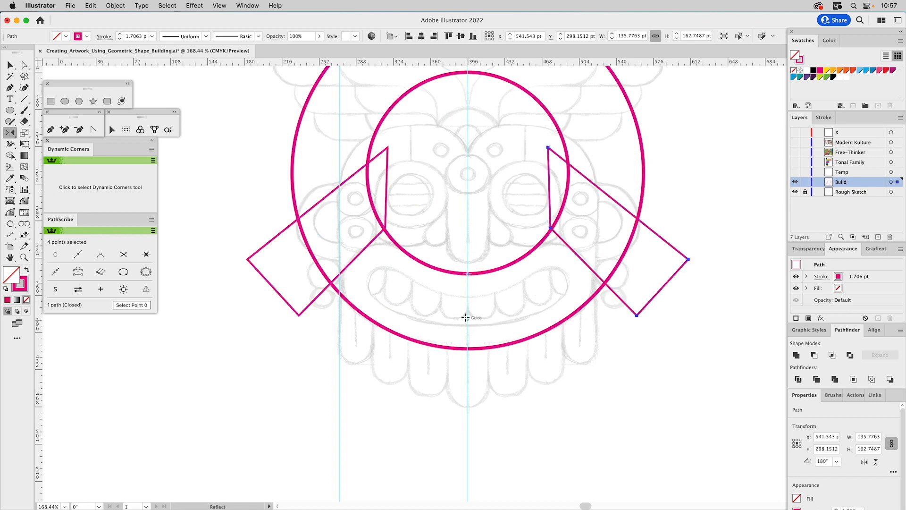
Unite the two mirrored cutting shapes and subtract them from the ring with Minus Front.
key(v)
shift+click(389, 164)
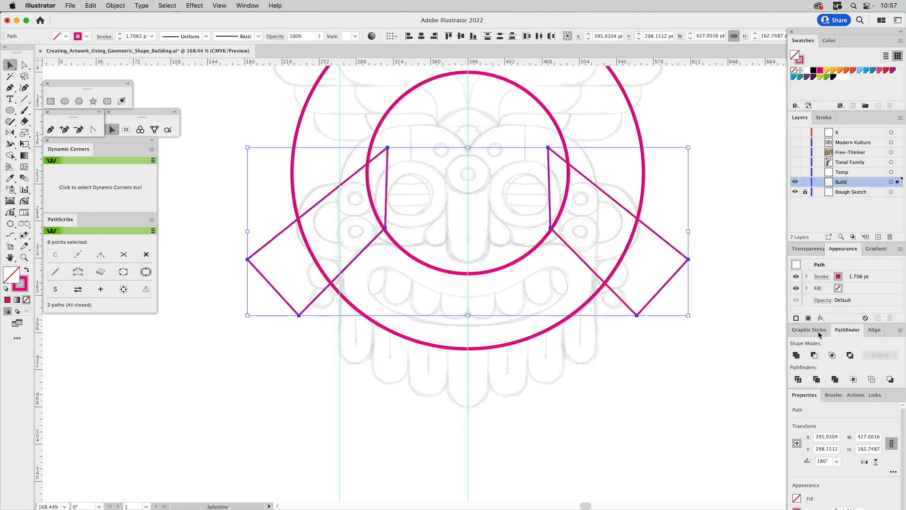
click(796, 355)
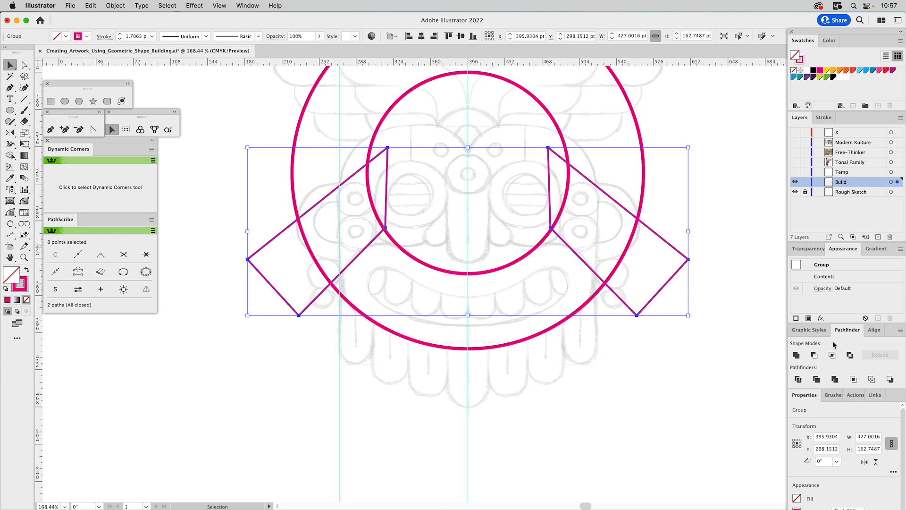
shift+click(517, 266)
click(813, 355)
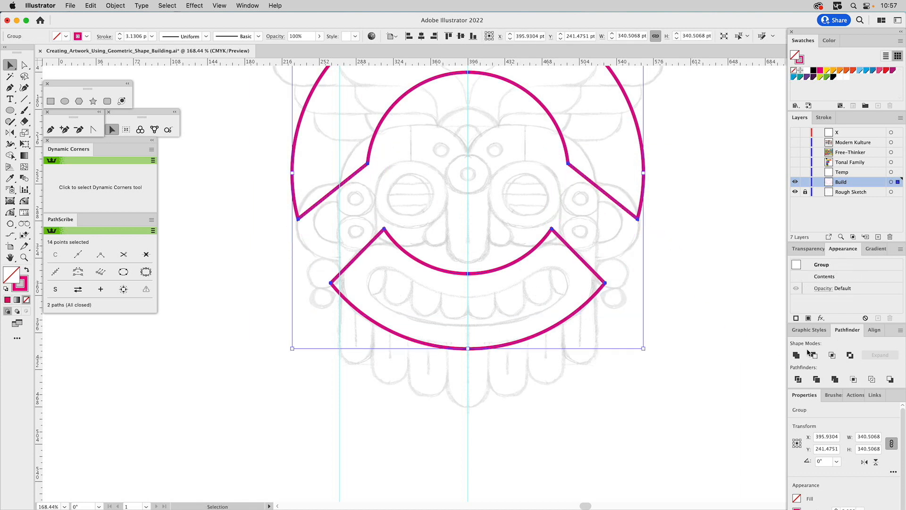
Delete the leftover upper arch of the ring, keeping only the lower mouth shape.
key(a)
drag(684, 184, 624, 227)
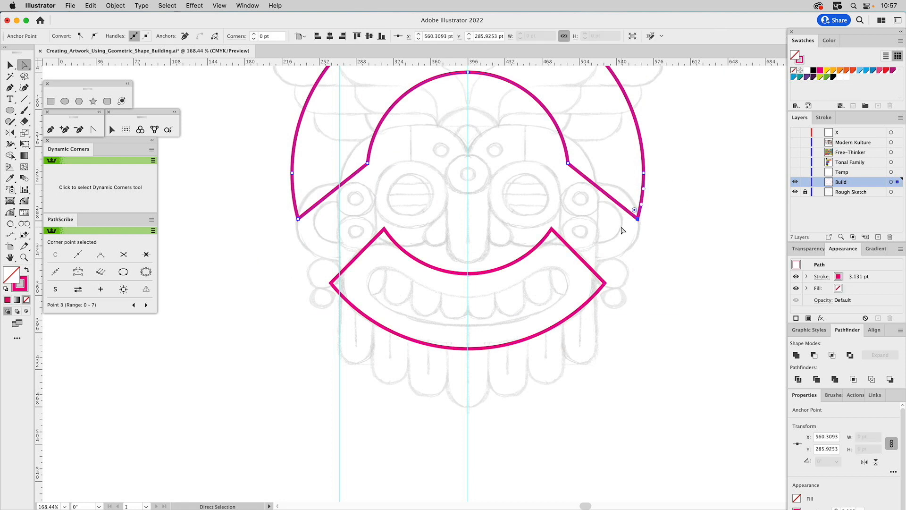
key(Delete)
key(Delete)
Apply the 1 pt stroke graphic style to the mouth shape and round its four corners to about 36 pt.
click(571, 249)
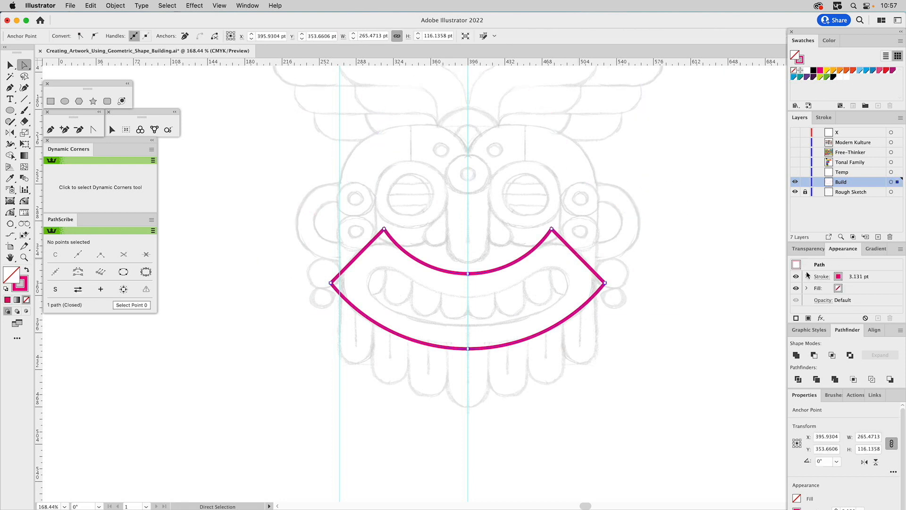
click(810, 330)
click(813, 348)
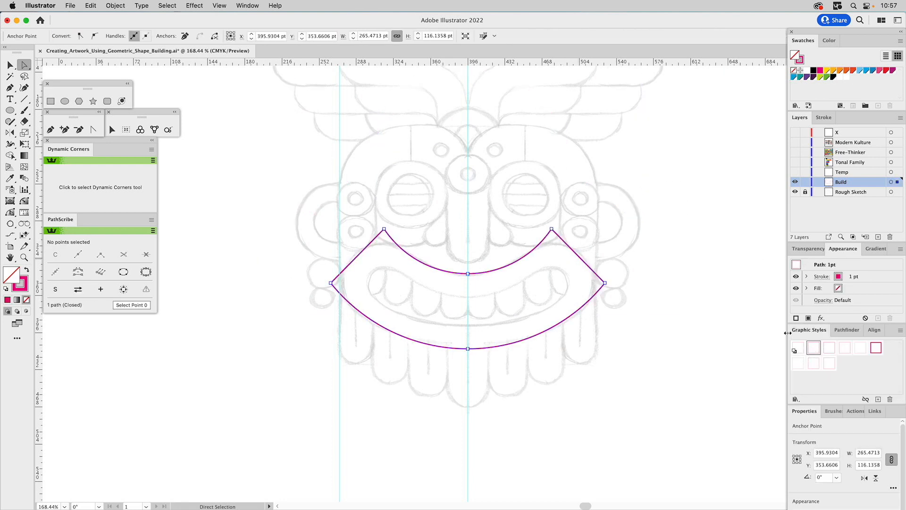
drag(401, 208, 308, 299)
drag(552, 211, 496, 329)
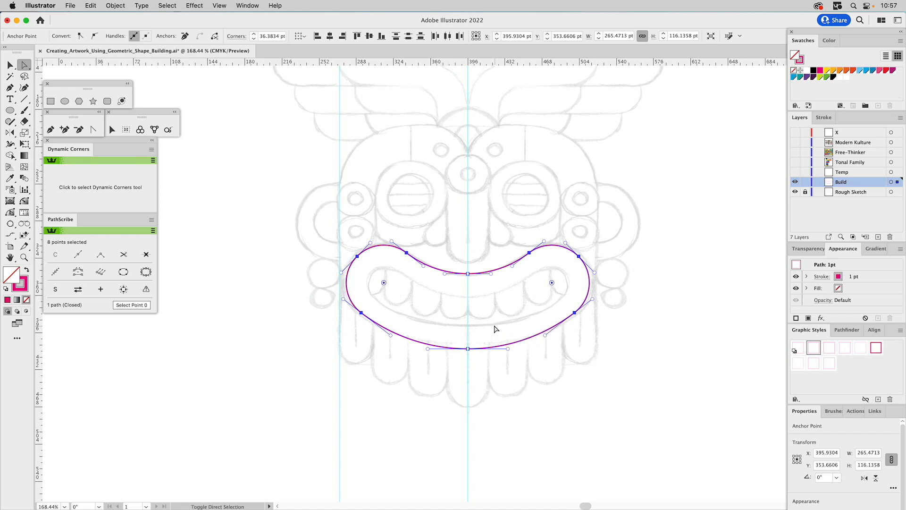
Widen the mouth shape symmetrically about its centre to about 248 pt so its edge meets the outer vertical guide.
key(v)
click(409, 191)
drag(392, 234, 375, 256)
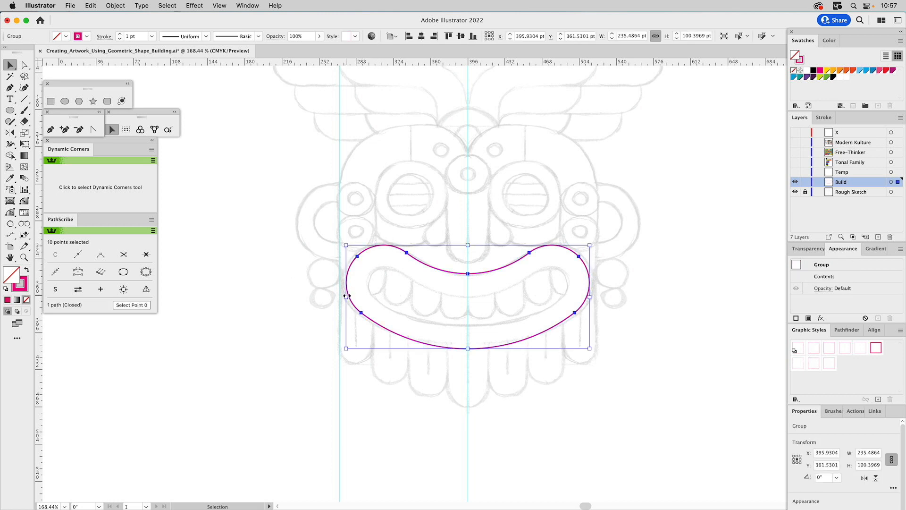
drag(346, 298, 340, 297)
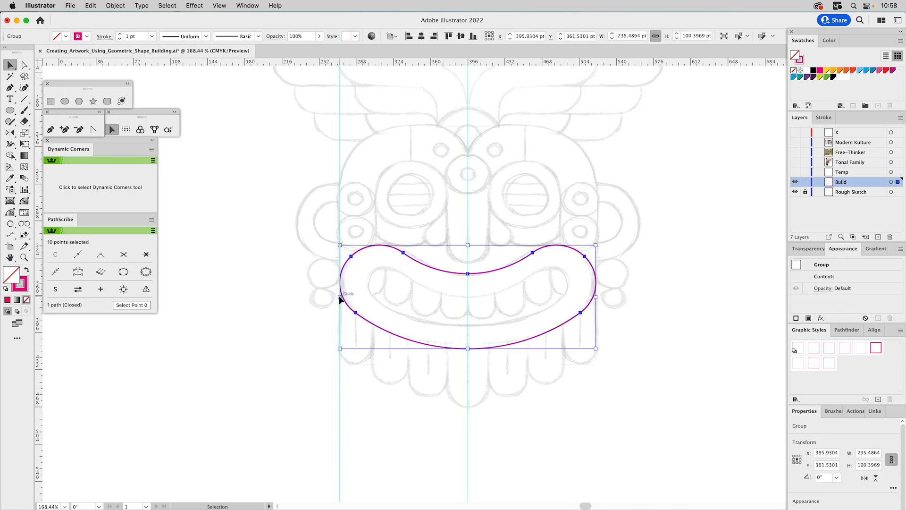
click(411, 187)
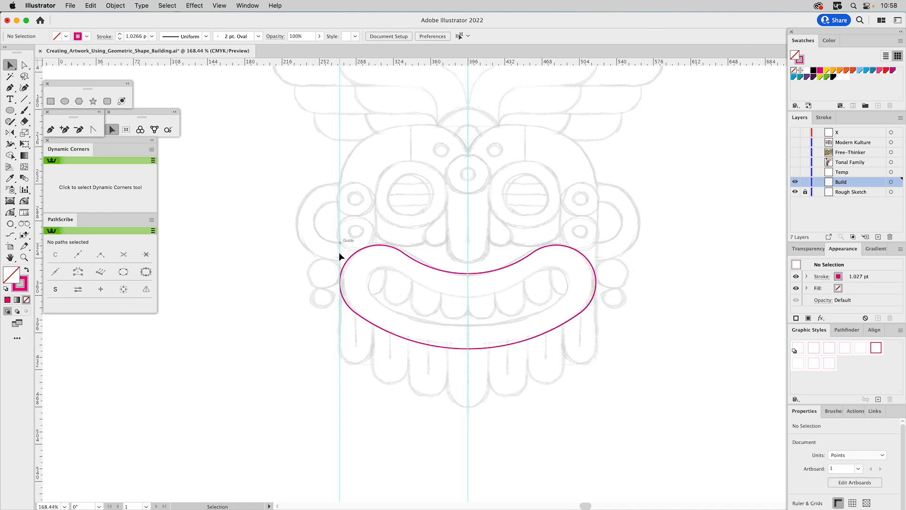
Create an inner mouth outline with Offset Path at -20 pt, using miter joins and a miter limit of 4.
click(406, 255)
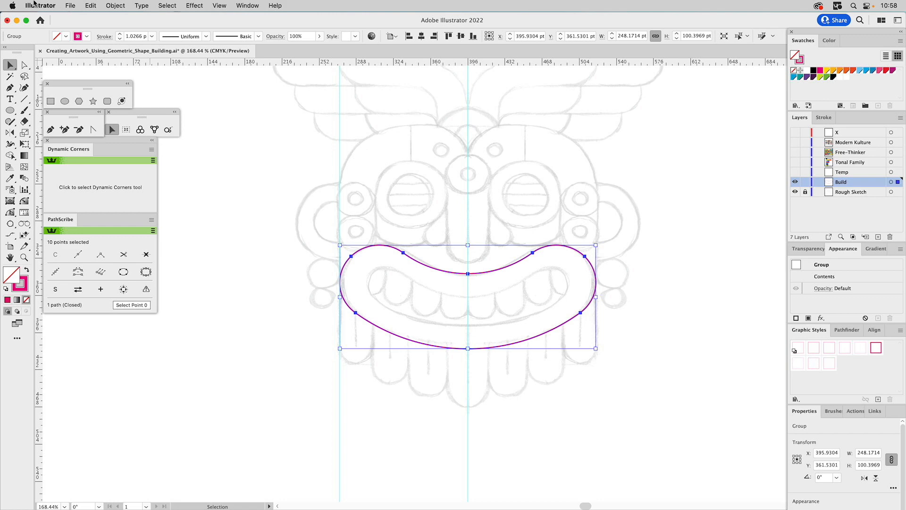
click(125, 6)
mouse_move(136, 243)
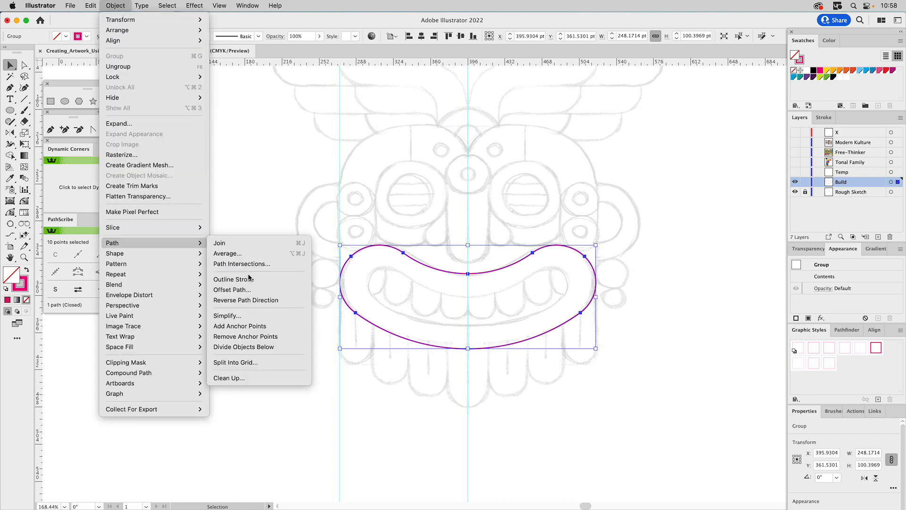
click(245, 290)
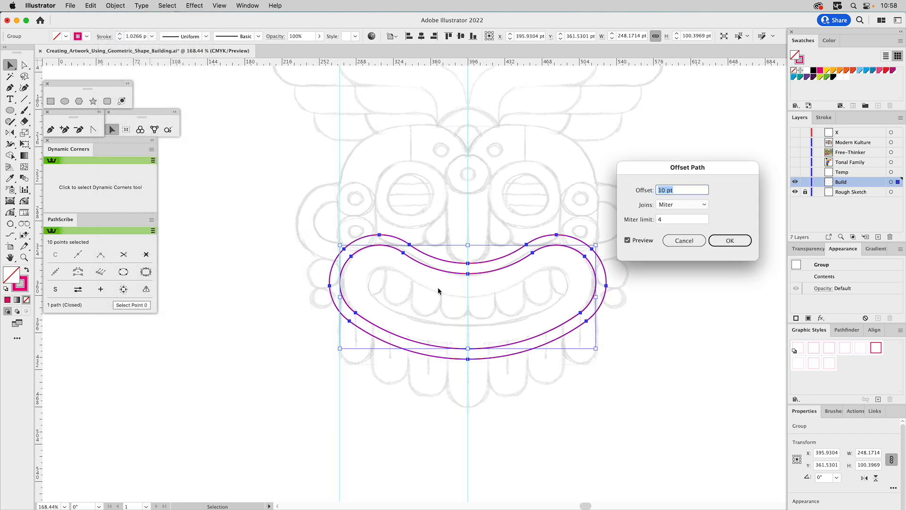
text(-20)
click(642, 242)
click(642, 242)
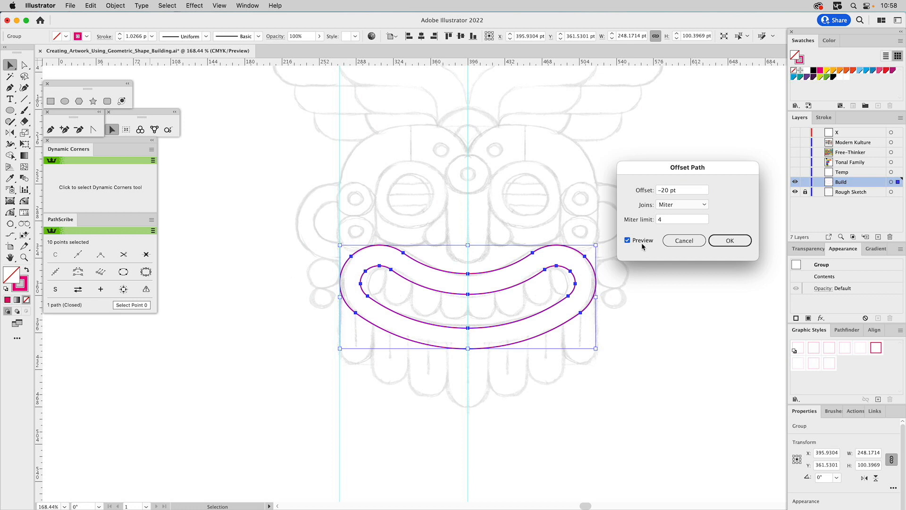
click(723, 241)
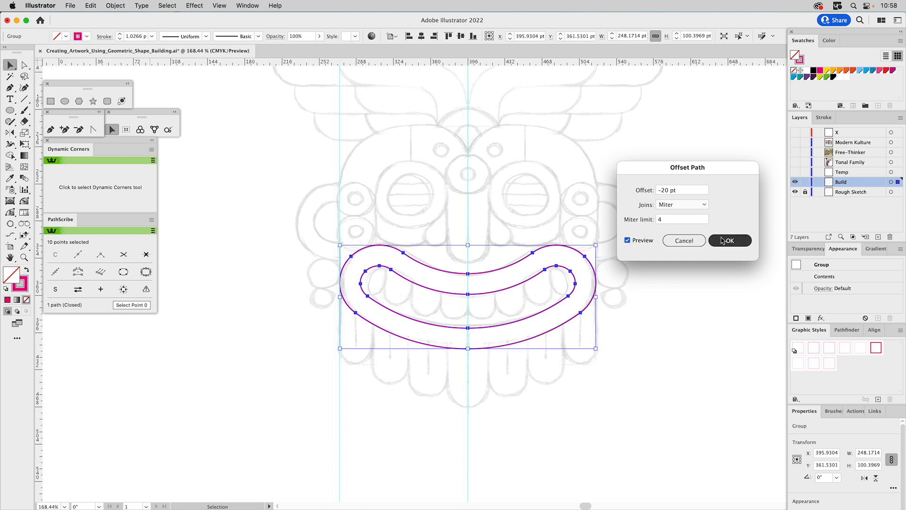
click(455, 214)
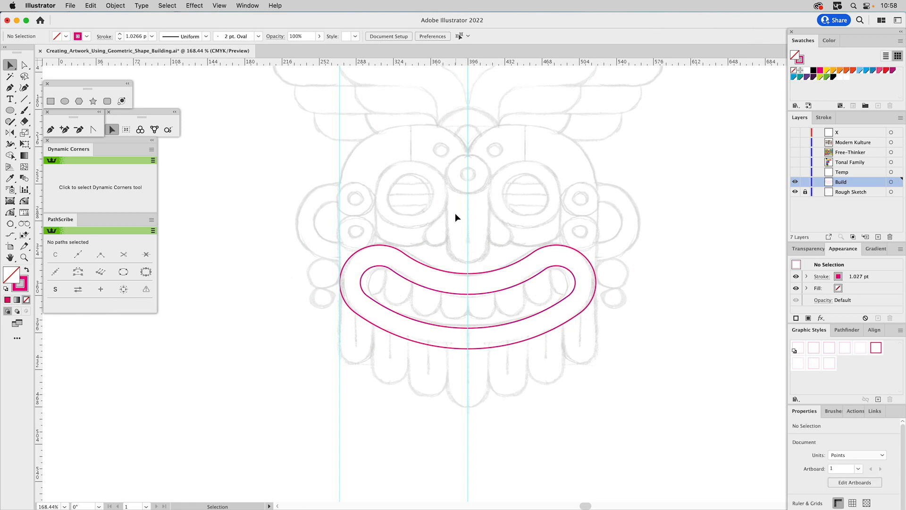
Draw a circle about 40 pt wide centred on the middle guide at the nose tip and nudge it down 2 pt.
click(65, 101)
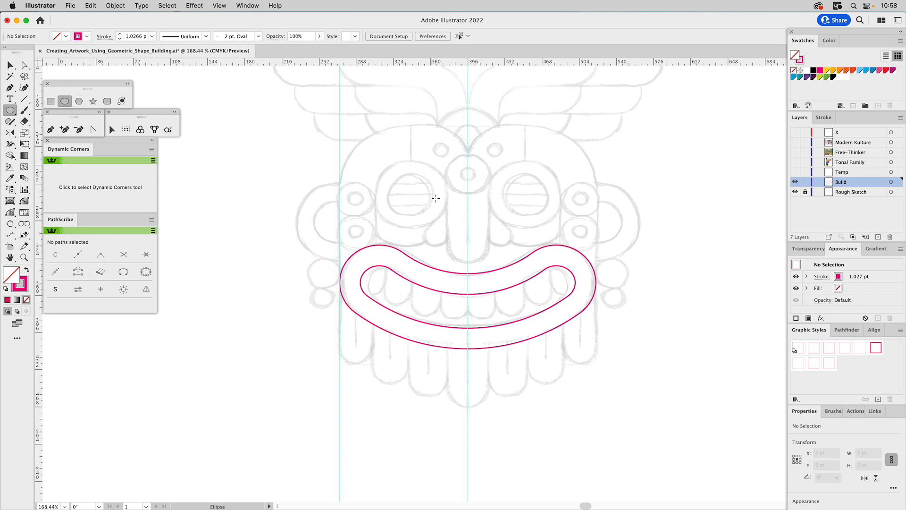
drag(468, 239, 489, 252)
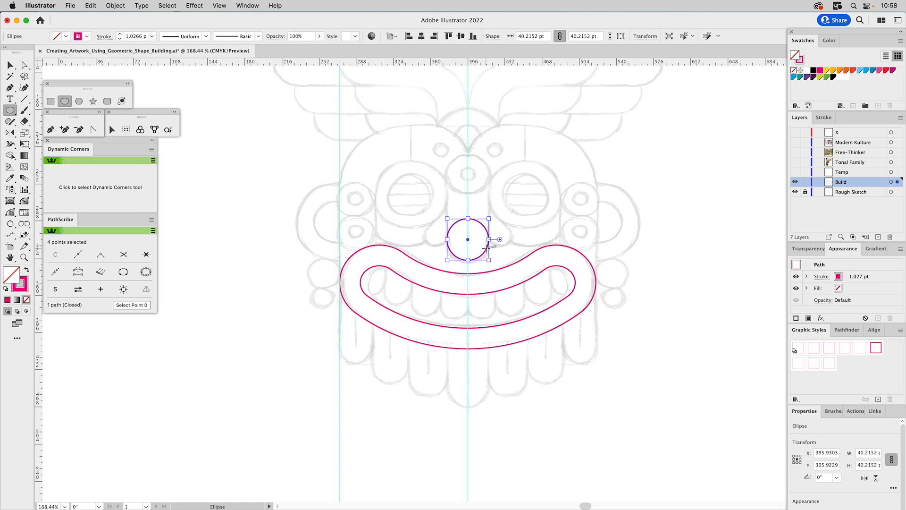
key(Down)
key(Down)
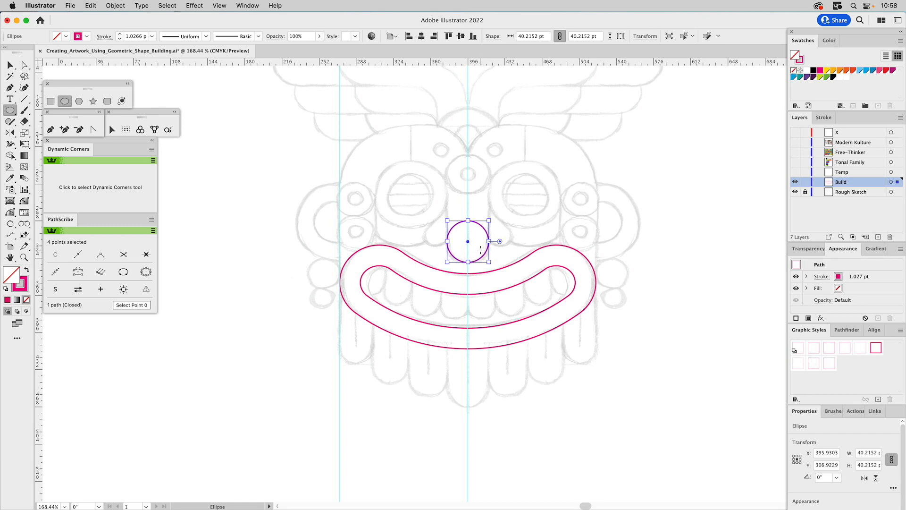
Square off the nose circle's two upper quadrants and raise its top edge to make the shape about 55 pt tall.
click(25, 200)
alt+click(458, 224)
alt+click(479, 224)
key(a)
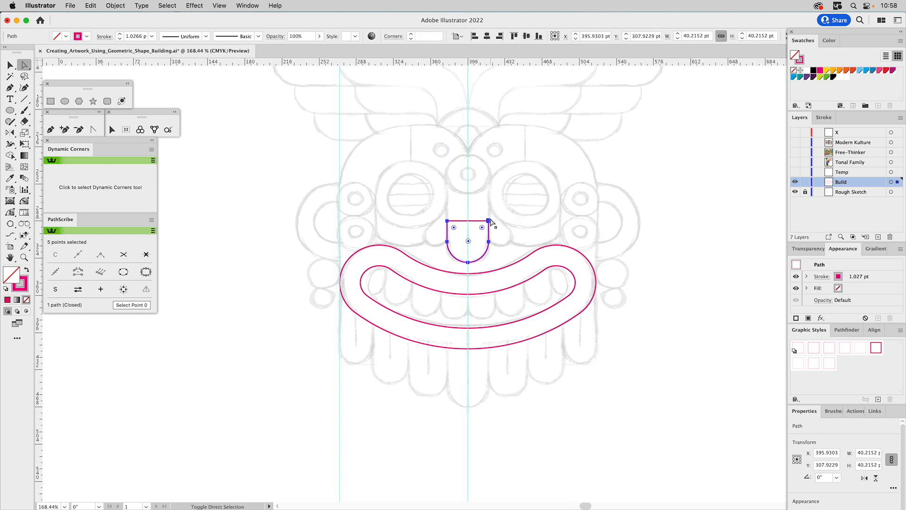
click(448, 222)
drag(449, 226, 450, 205)
click(461, 198)
Draw a circle about 70 pt wide over the left eye, touching the nose's side, and add a concentric copy about 40 pt wide.
click(64, 100)
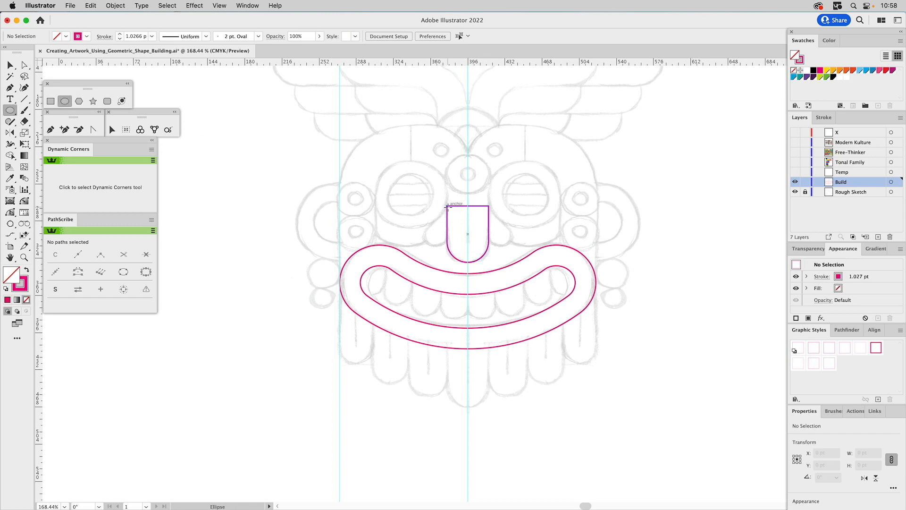
drag(447, 205, 376, 190)
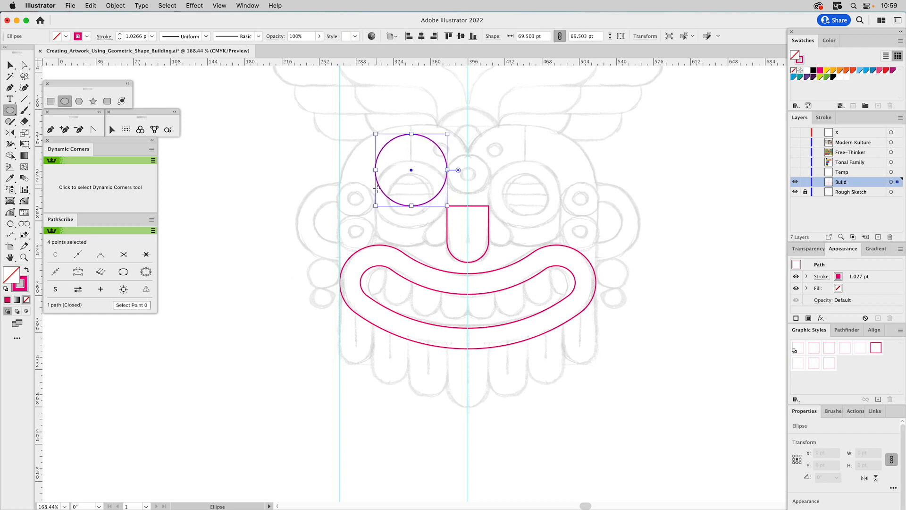
key(v)
click(416, 148)
drag(422, 137, 418, 160)
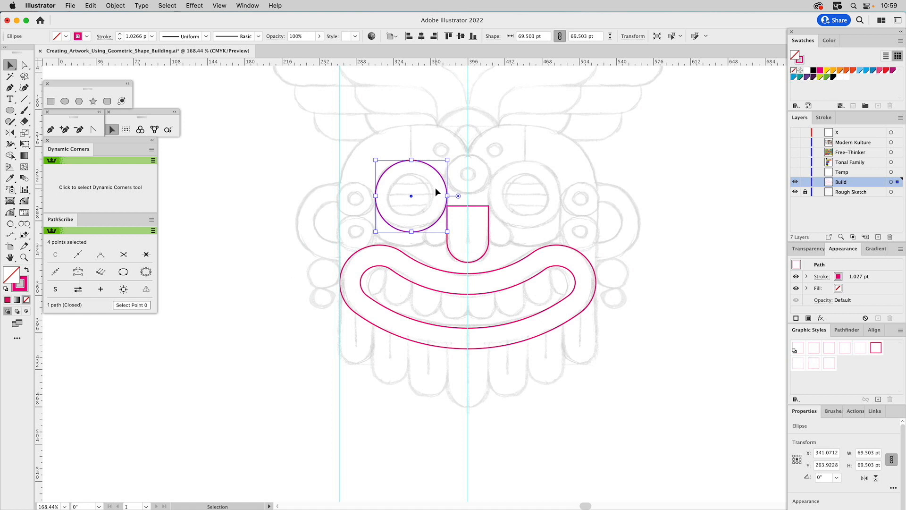
drag(411, 160, 413, 177)
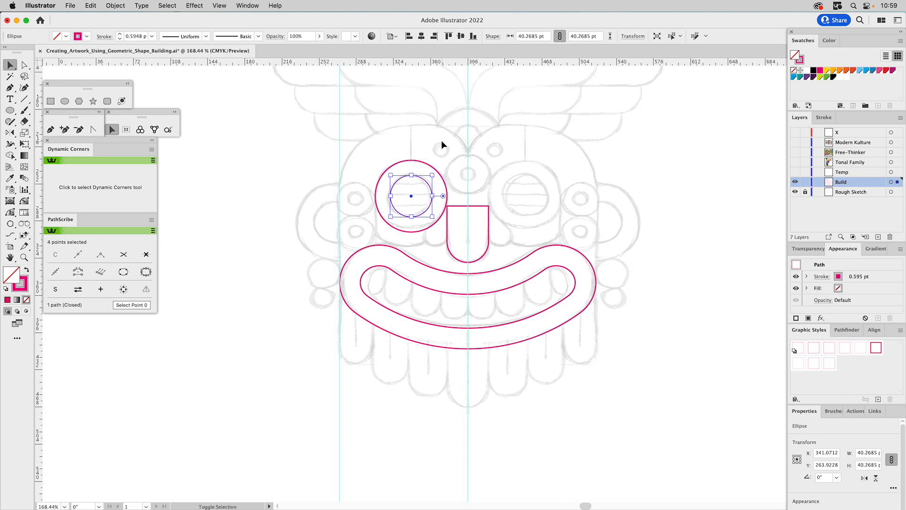
click(427, 143)
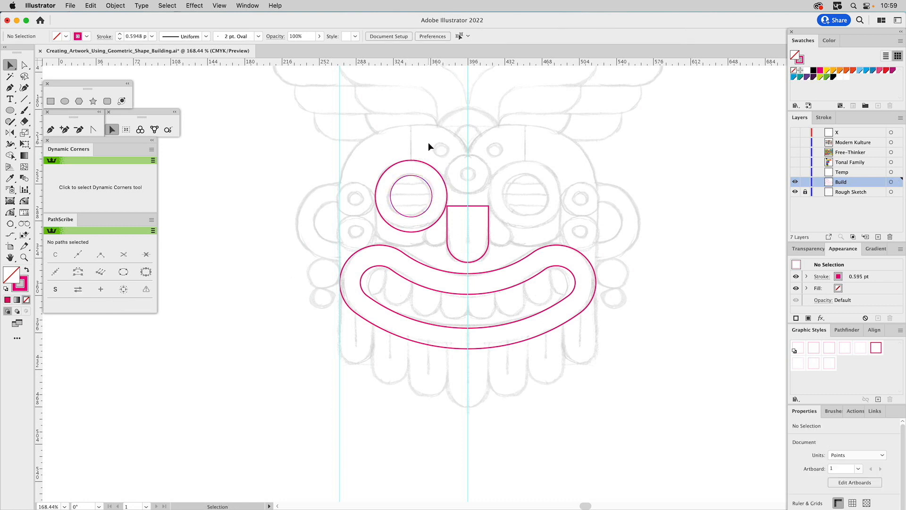
Cut the nose path at its upper corners with the Scissors tool and delete the top segment.
click(461, 209)
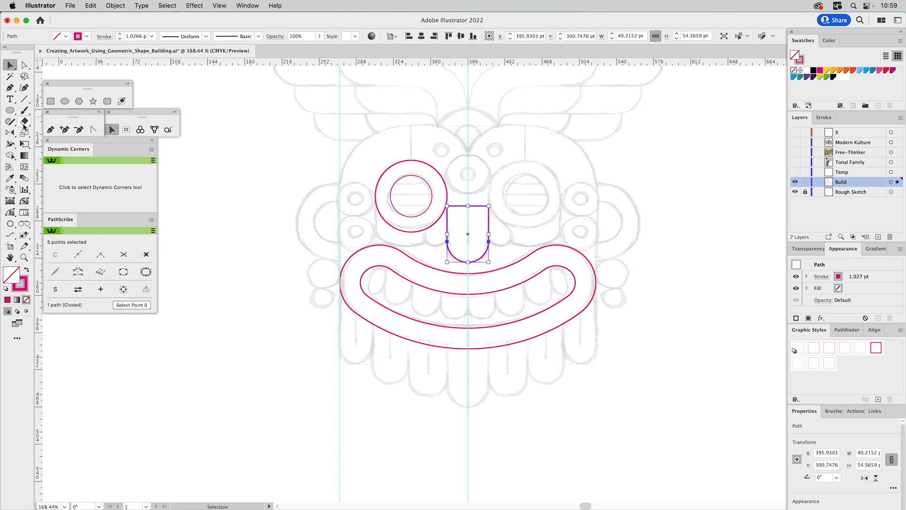
drag(24, 121, 52, 133)
click(447, 207)
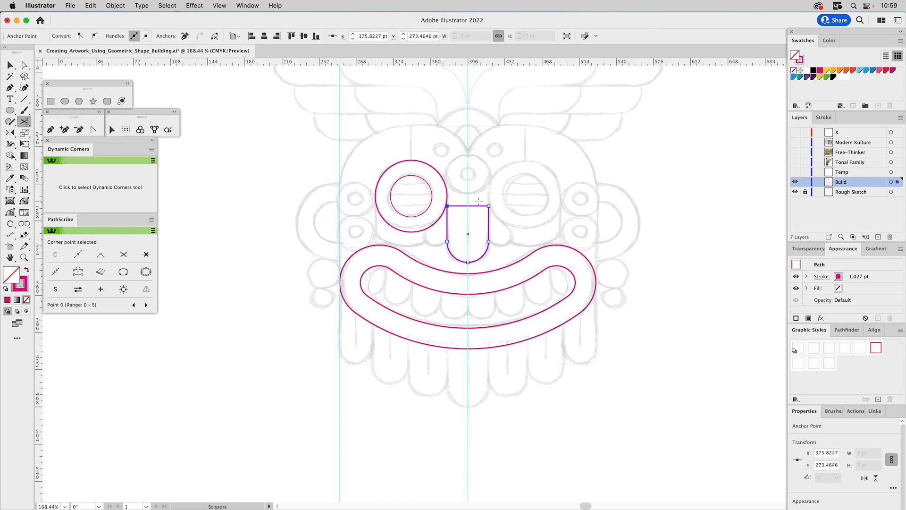
key(a)
drag(477, 198, 473, 213)
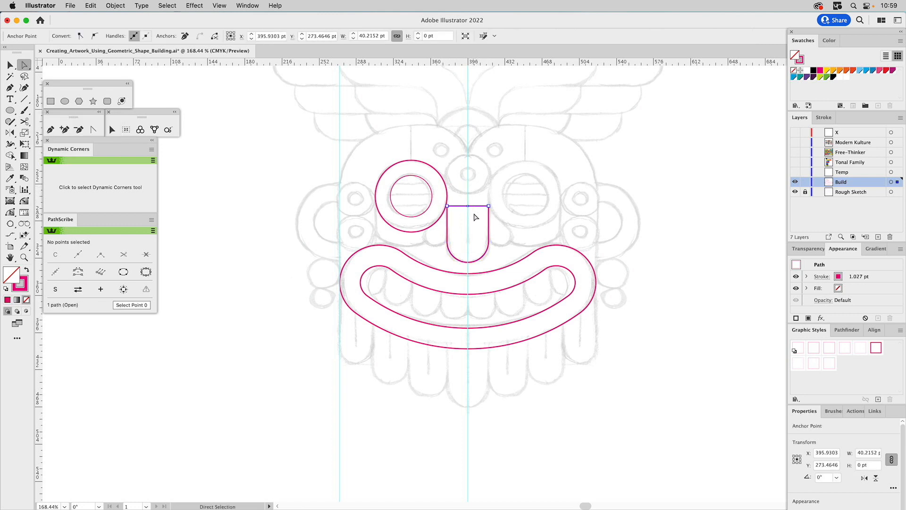
key(Delete)
click(474, 214)
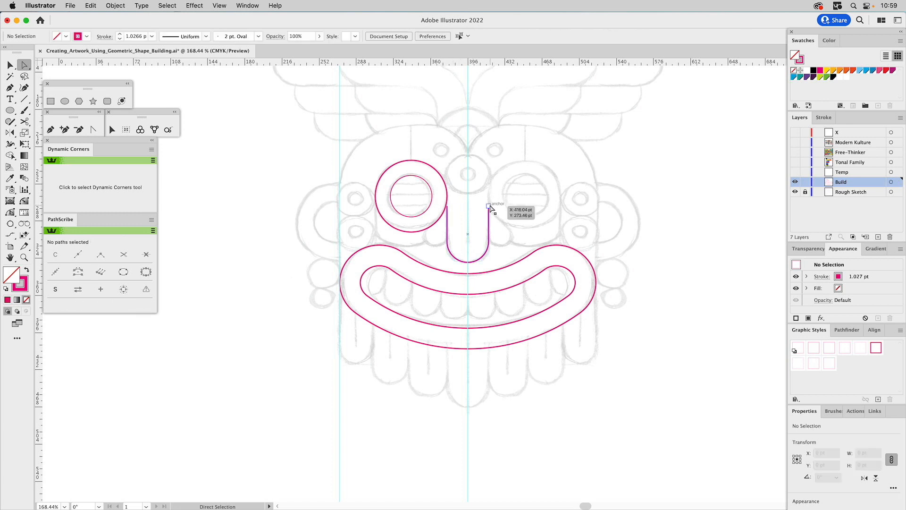
Extend both open ends of the nose path upward to the level of the left eye circle's centre.
click(489, 206)
shift+click(447, 207)
drag(447, 206, 447, 196)
click(455, 185)
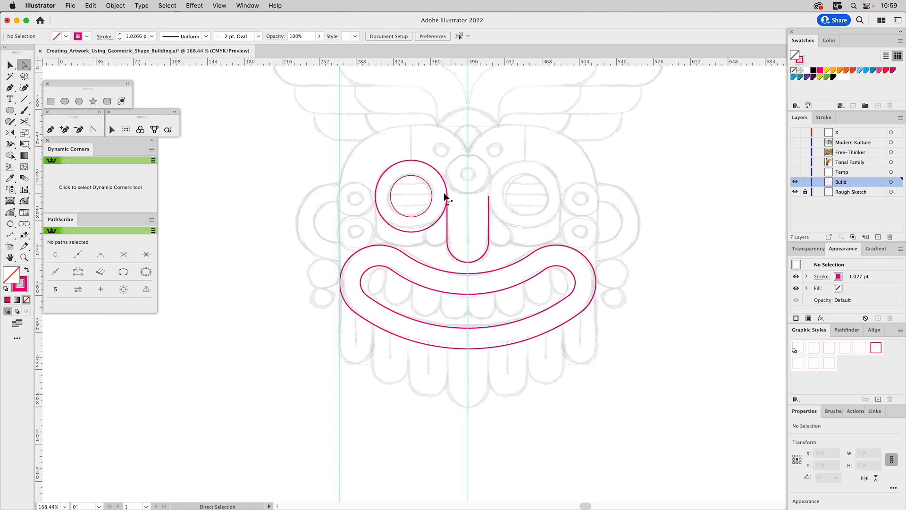
Match the inner eye circle's stroke to the outer eye circle with the Eyedropper, then clear the selection.
click(439, 174)
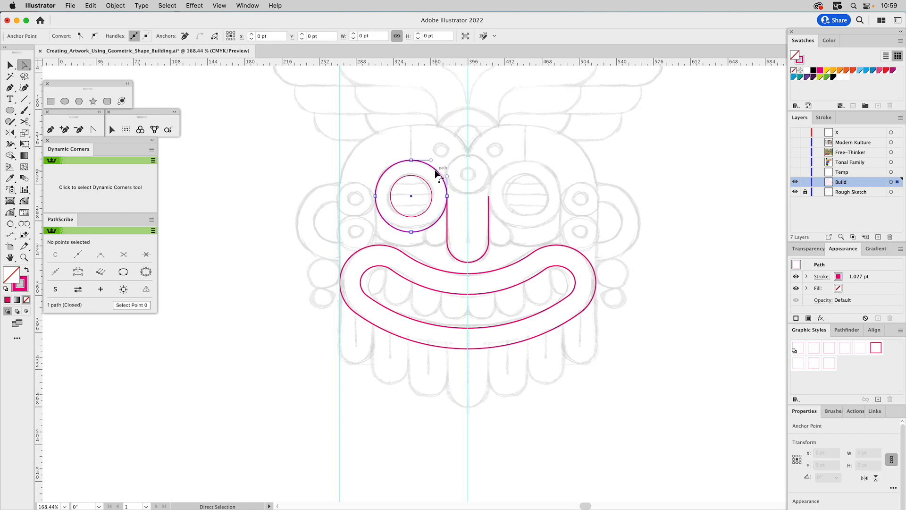
click(428, 187)
key(i)
click(432, 161)
key(super+shift+a)
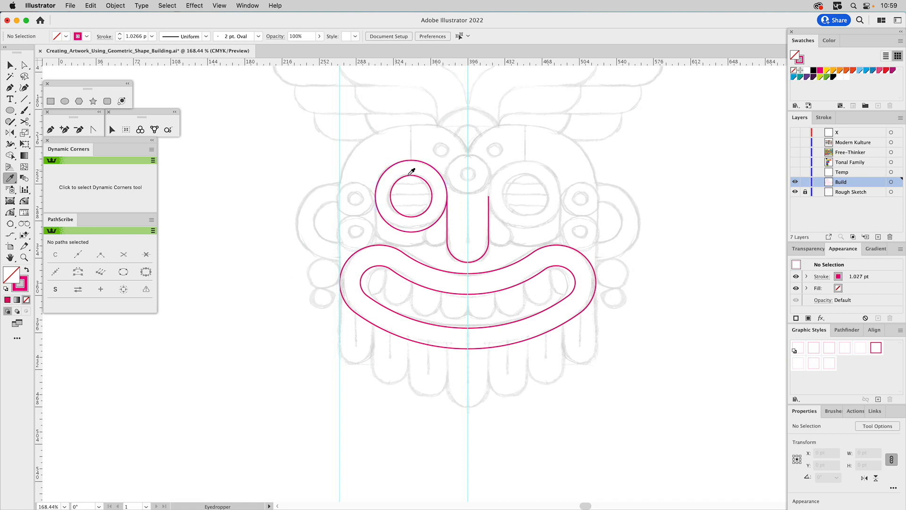
key(super+a)
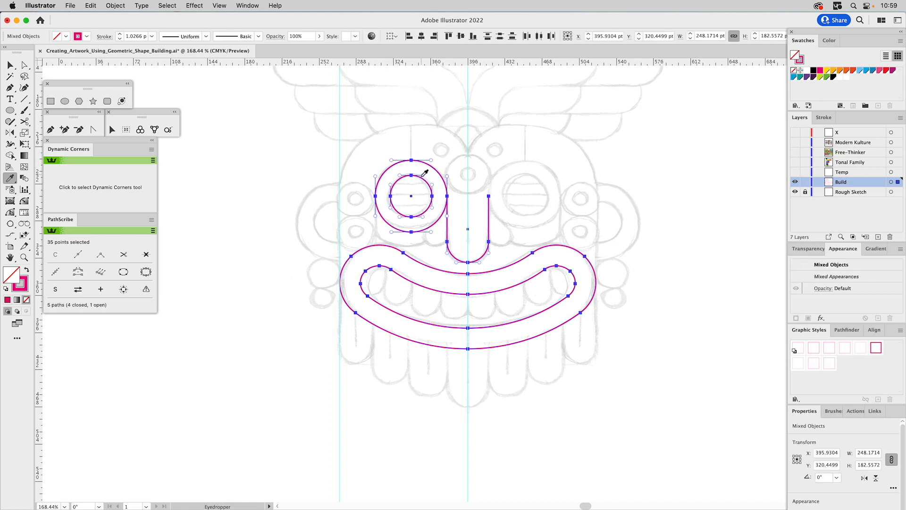
key(super+shift+a)
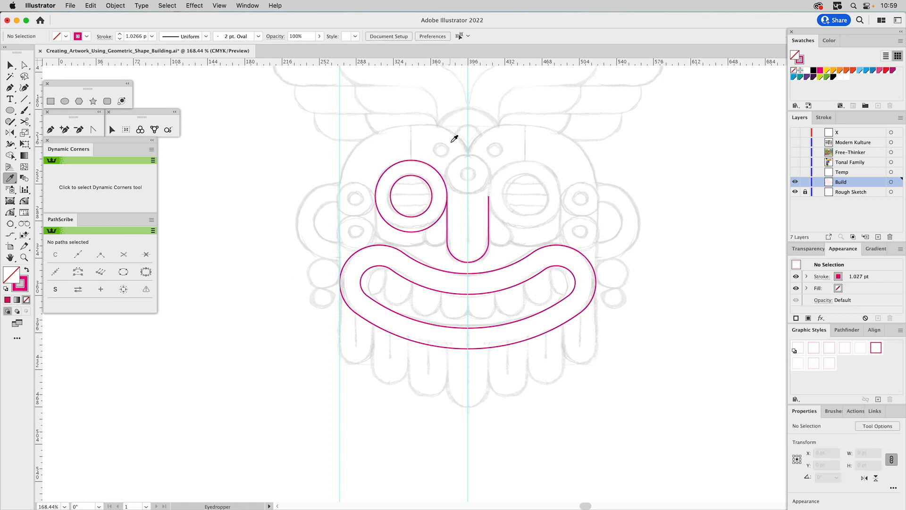
Draw a circle about 22 pt wide against the nose's left side below the eye and square its upper-right quarter with Dynamic Corners.
click(67, 102)
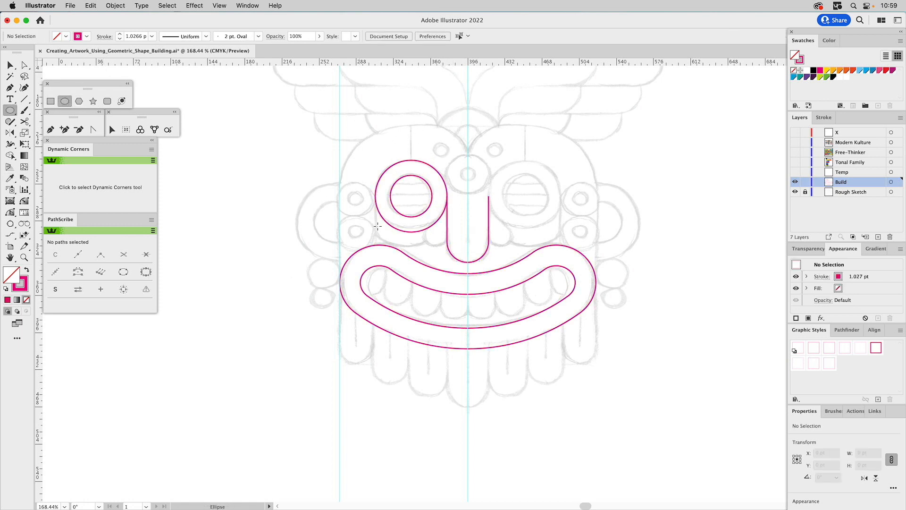
drag(447, 228, 425, 246)
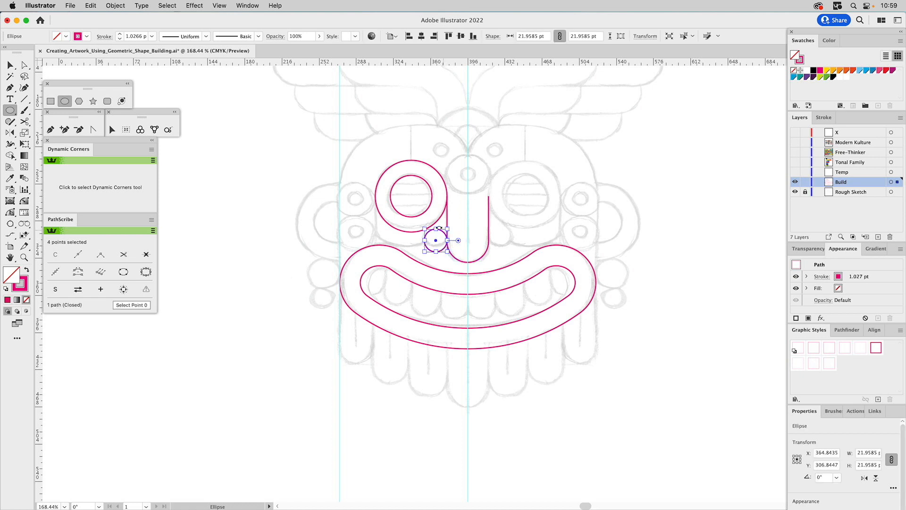
click(24, 201)
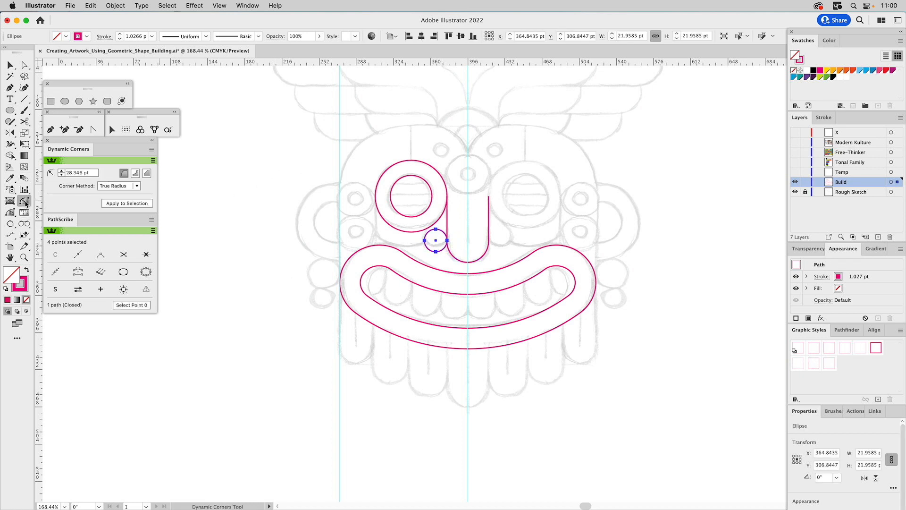
click(440, 230)
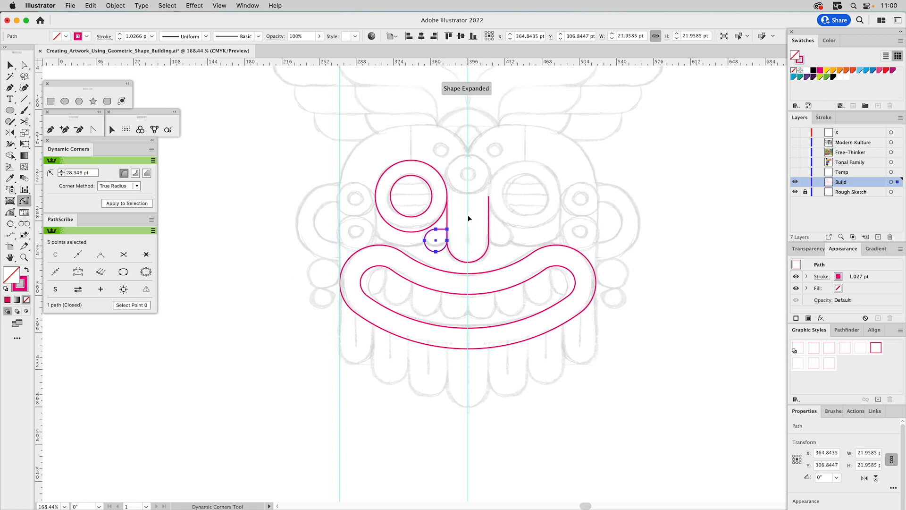
key(v)
click(479, 202)
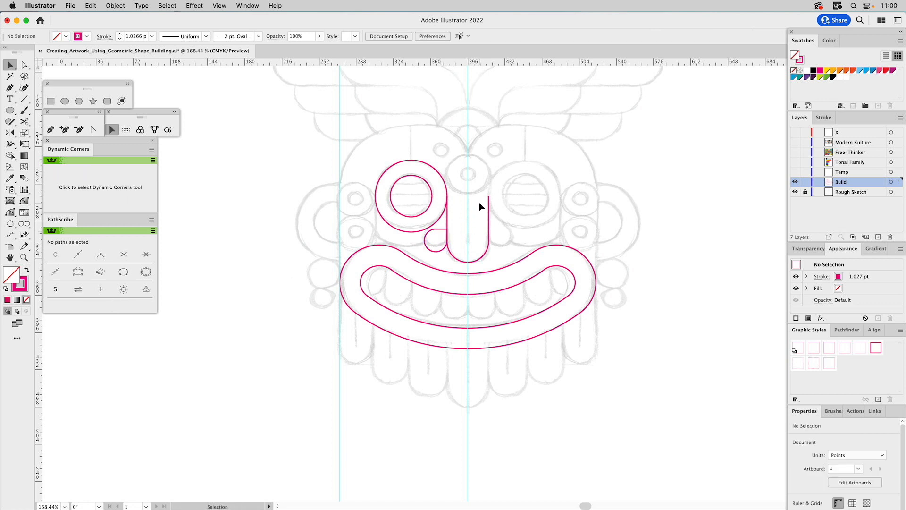
Scale the nostril shape proportionally down to about 20.6 pt wide, keeping its upper-right corner fixed on the nose's side.
click(437, 234)
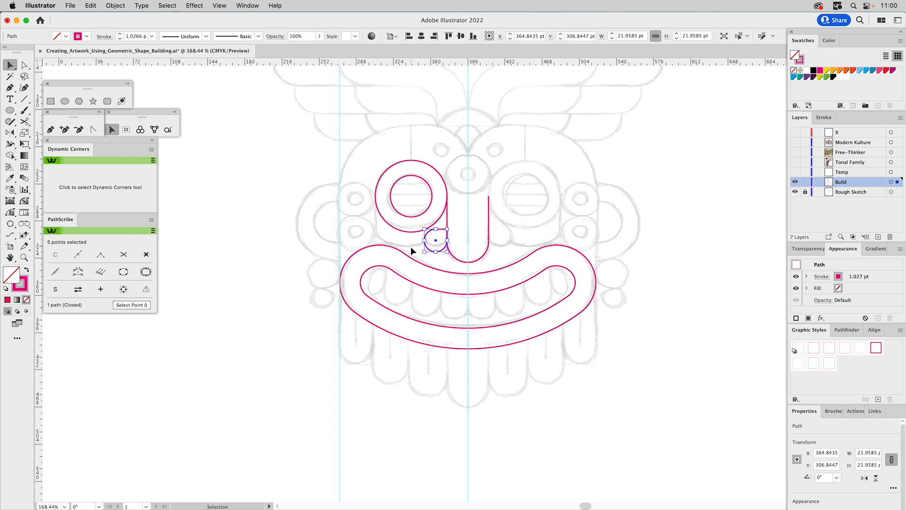
drag(425, 252, 427, 254)
key(z)
drag(393, 190, 491, 284)
key(v)
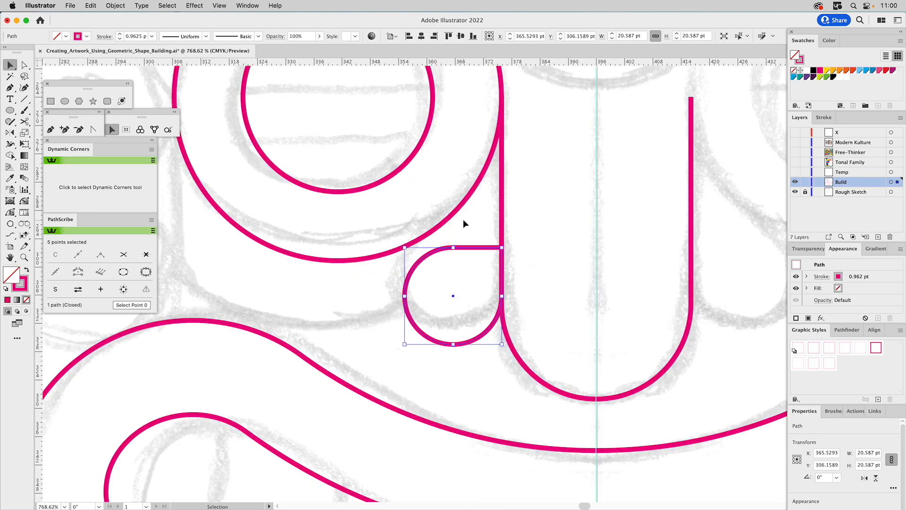
Move the nostril shape clear of the nose, and snap it against the nose's side and outer eye circle with Snap To Collisions.
click(459, 255)
mouse_move(458, 247)
mouse_down()
mouse_move(460, 228)
mouse_move(456, 253)
mouse_up()
drag(460, 252, 444, 263)
click(480, 236)
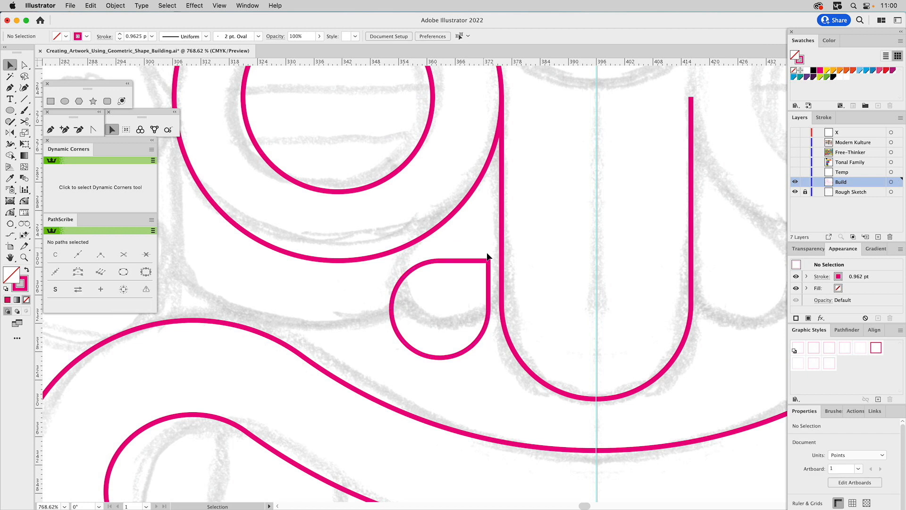
click(455, 261)
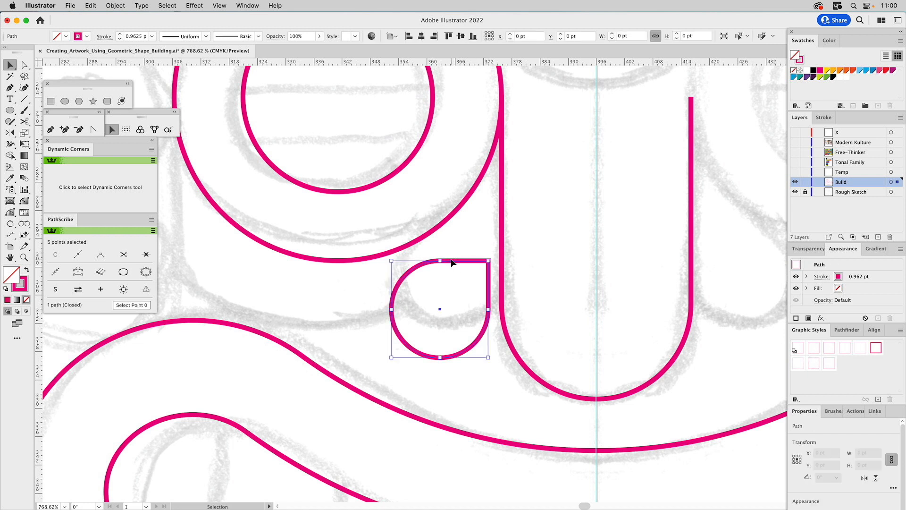
click(140, 130)
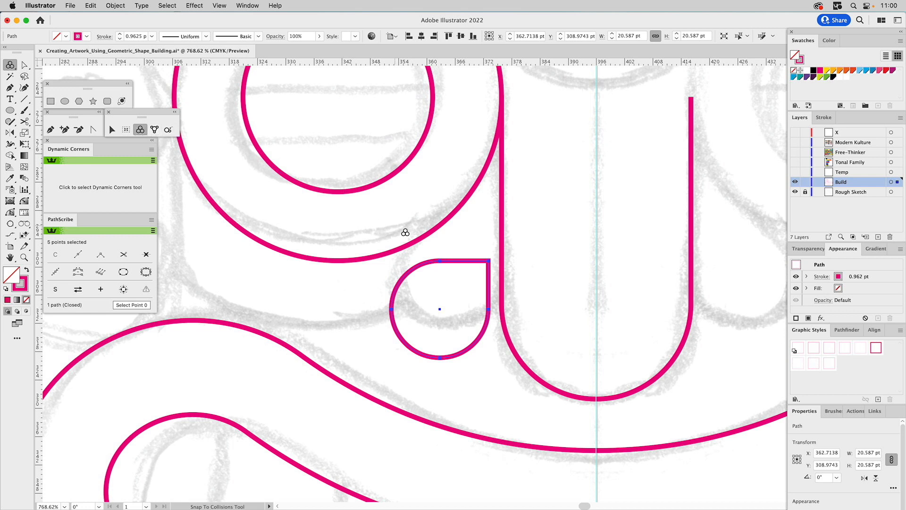
mouse_move(453, 262)
mouse_down()
mouse_move(452, 233)
mouse_move(464, 230)
mouse_up()
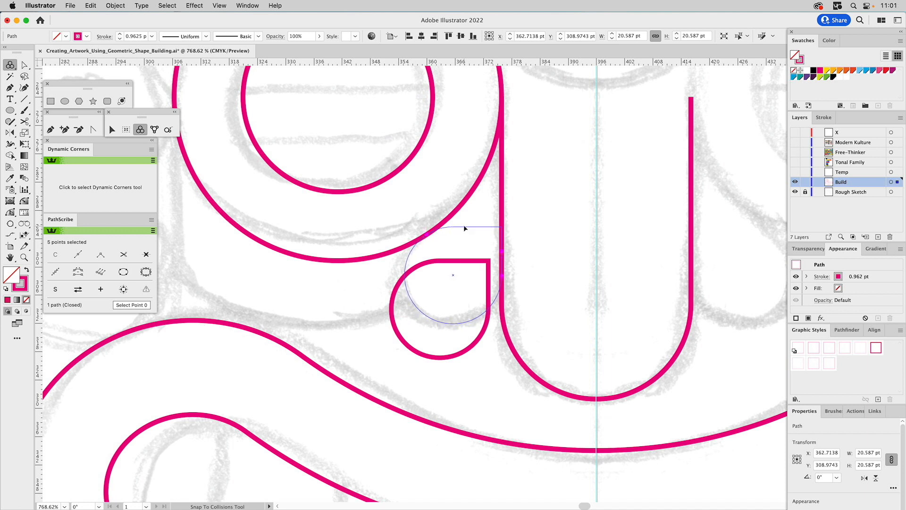
drag(465, 228, 465, 229)
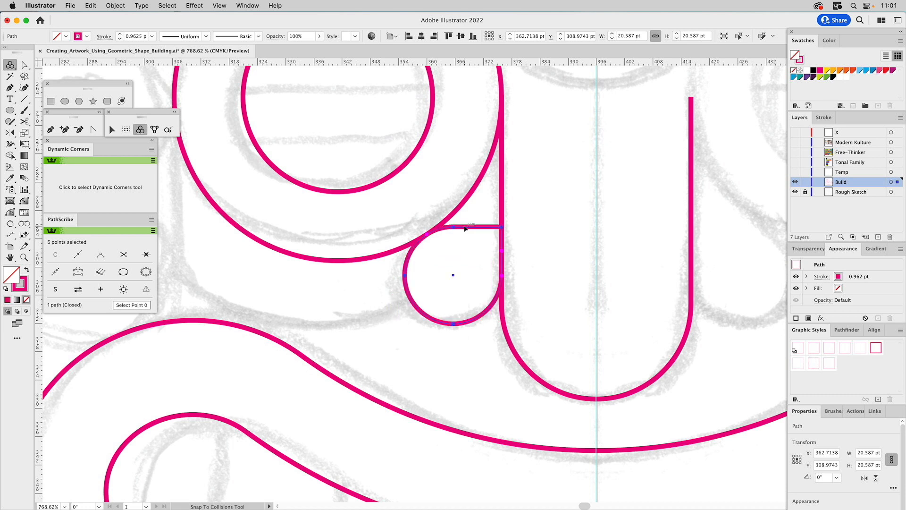
key(v)
click(427, 200)
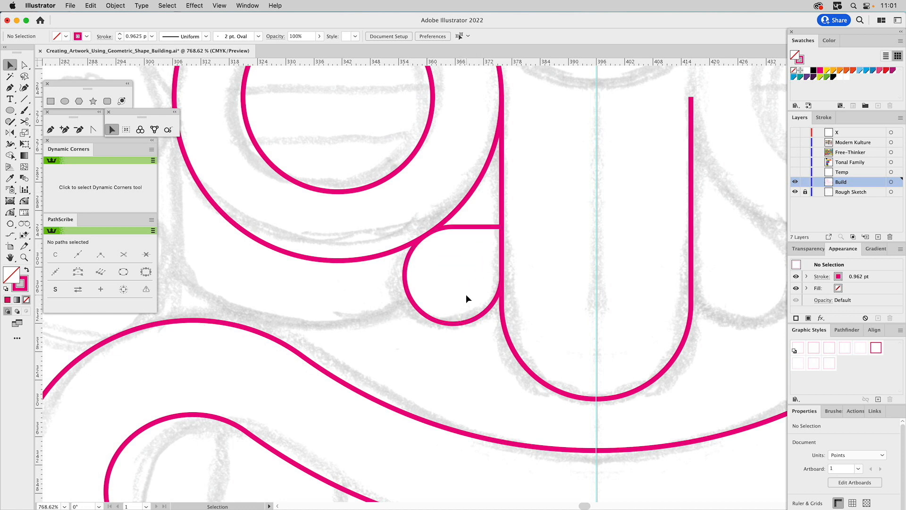
Reflect a copy of the nostril shape across the vertical centre guide to the nose's other side and clear the selection.
drag(458, 302, 430, 347)
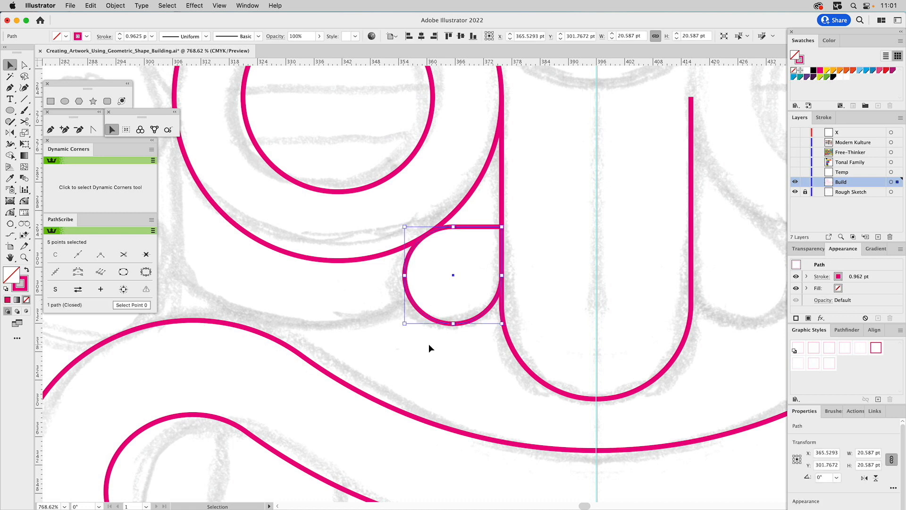
key(o)
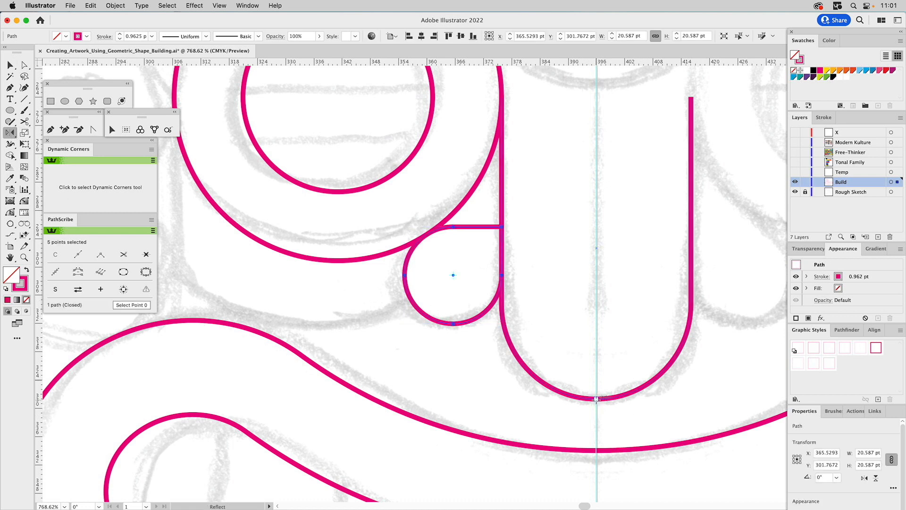
click(596, 399)
drag(596, 410, 591, 429)
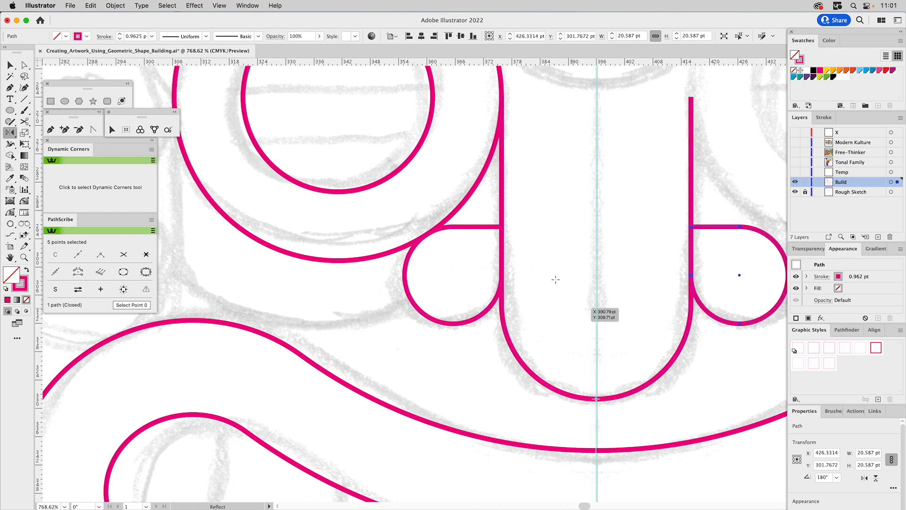
key(super+shift+a)
Draw a horizontal line about 40 pt long across the inner eye circle's centre and copy it up to the circle's top edge.
scroll(433, 162, up, 5)
scroll(432, 162, left, 2)
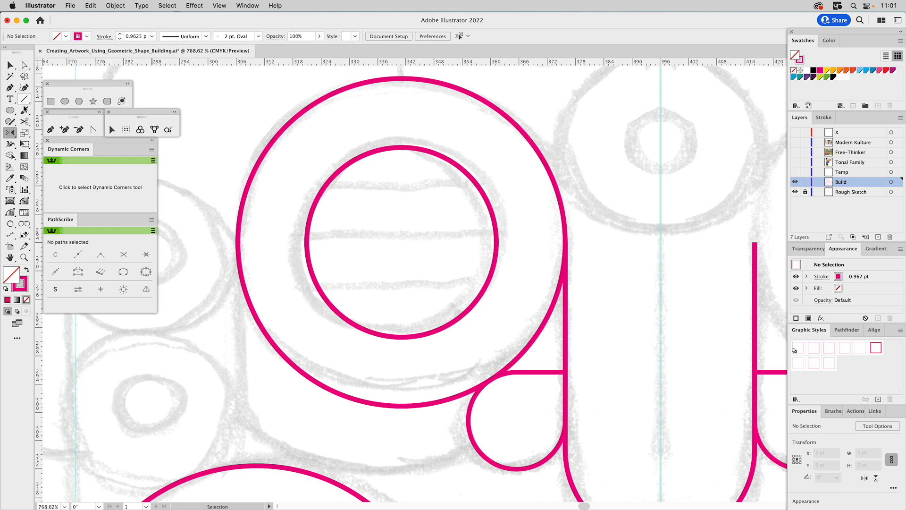
click(24, 99)
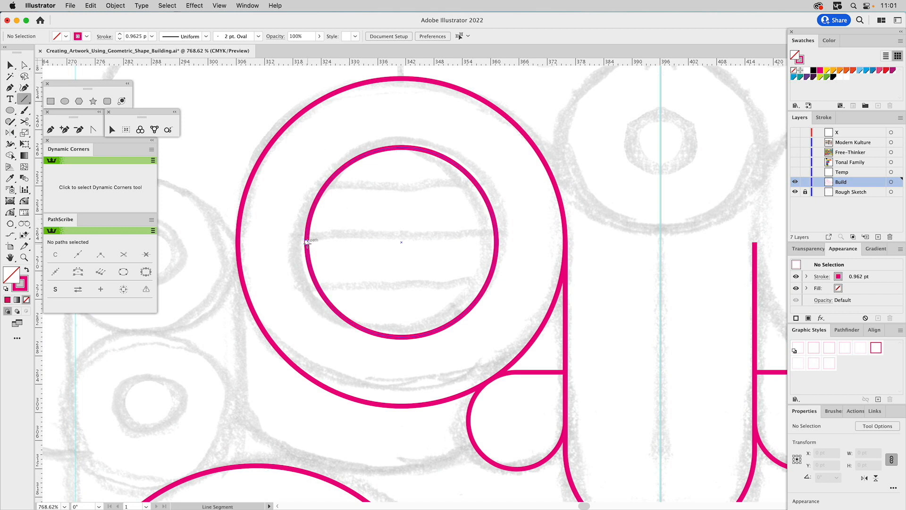
drag(307, 242, 496, 242)
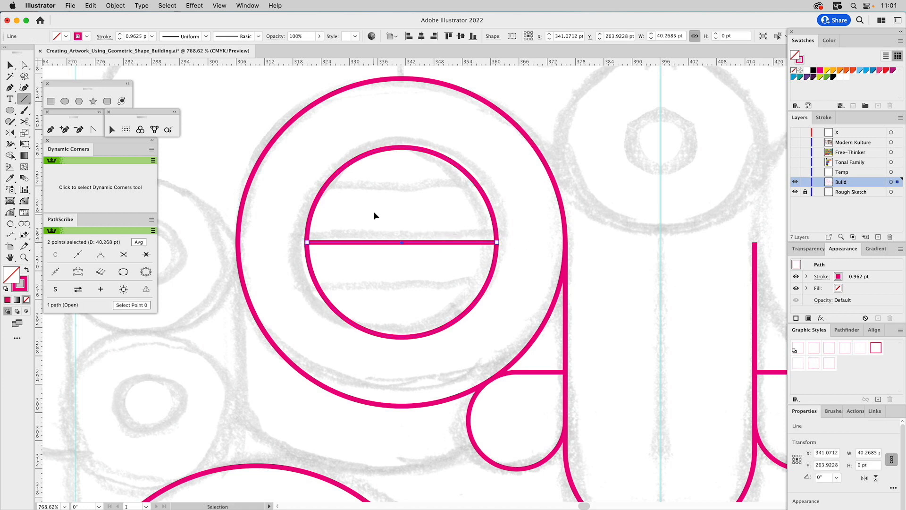
key(v)
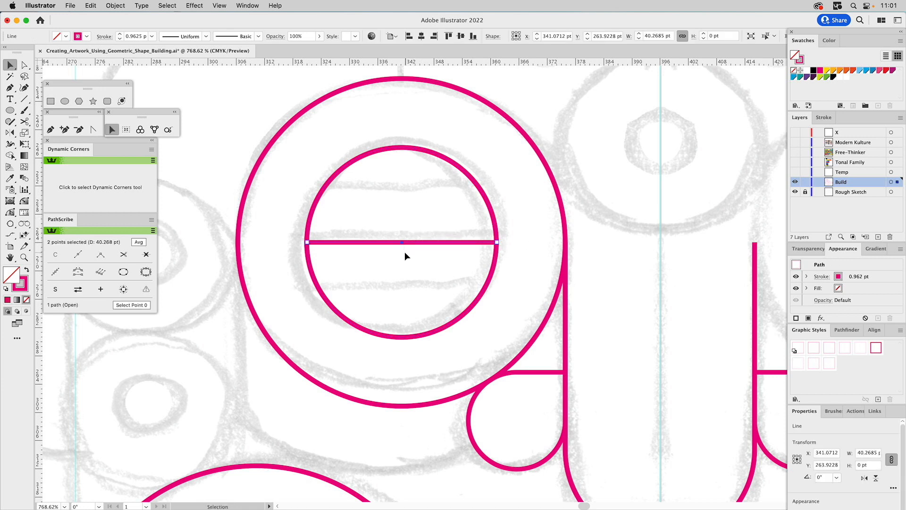
drag(404, 243, 404, 150)
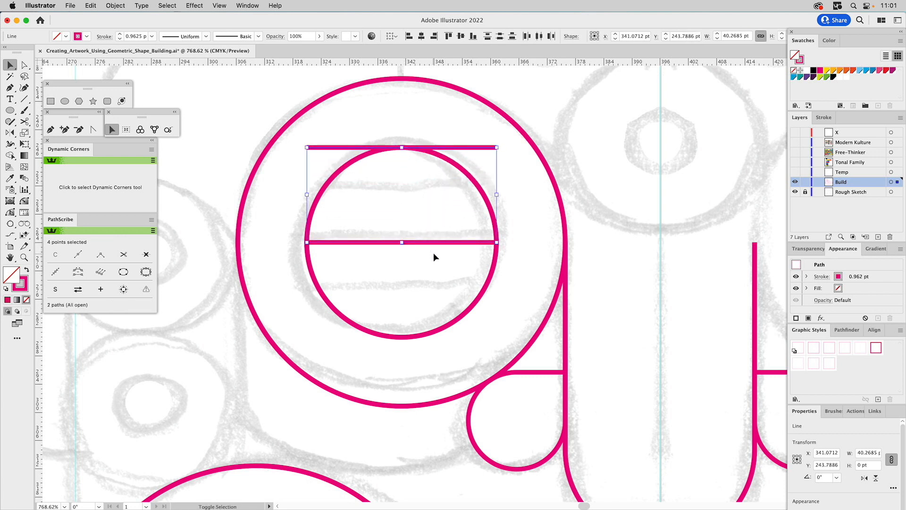
Blend the two horizontal eye lines with Specified Steps set to 1.
click(24, 178)
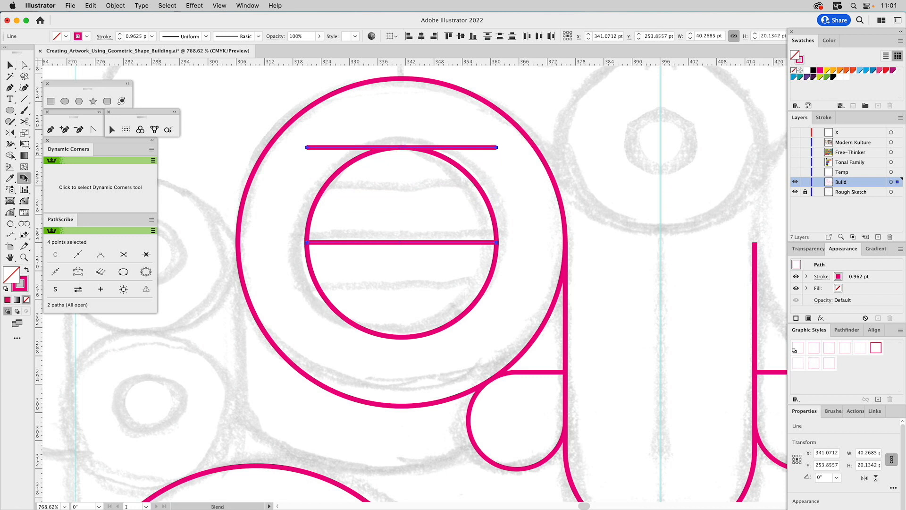
click(498, 147)
click(498, 242)
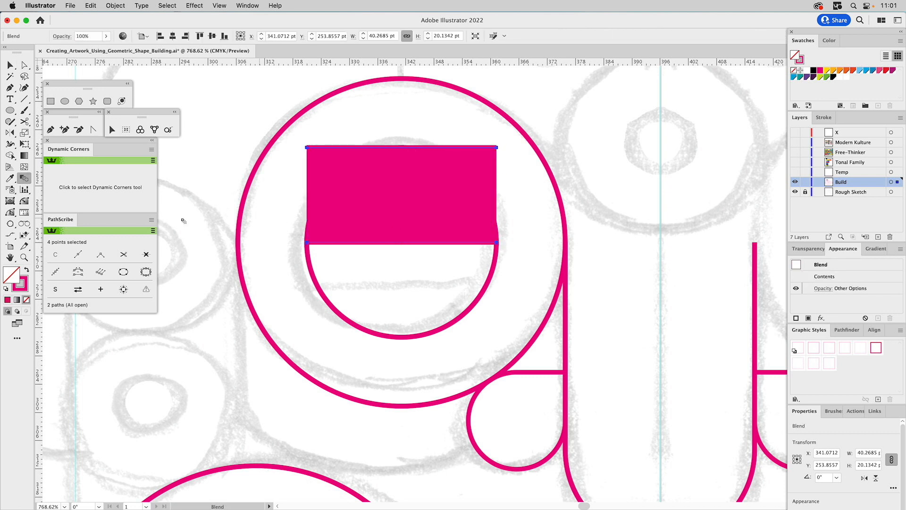
double_click(23, 180)
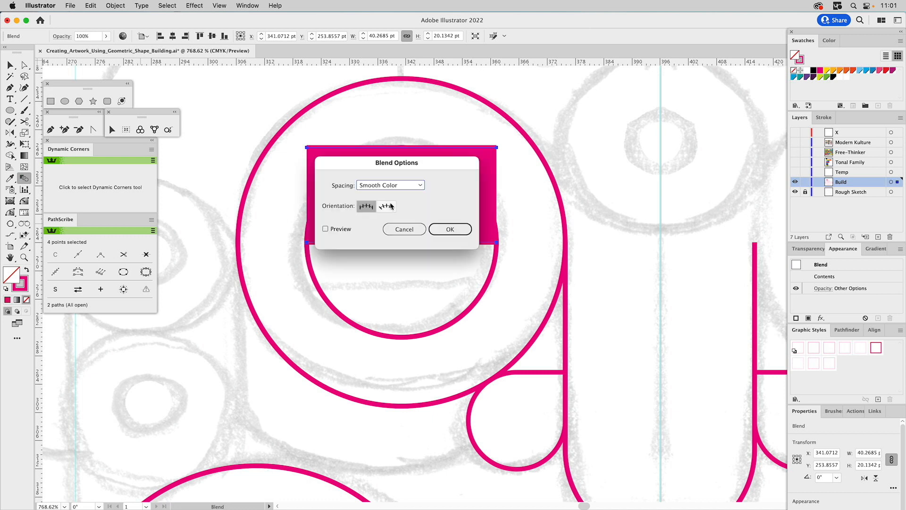
click(398, 185)
click(398, 206)
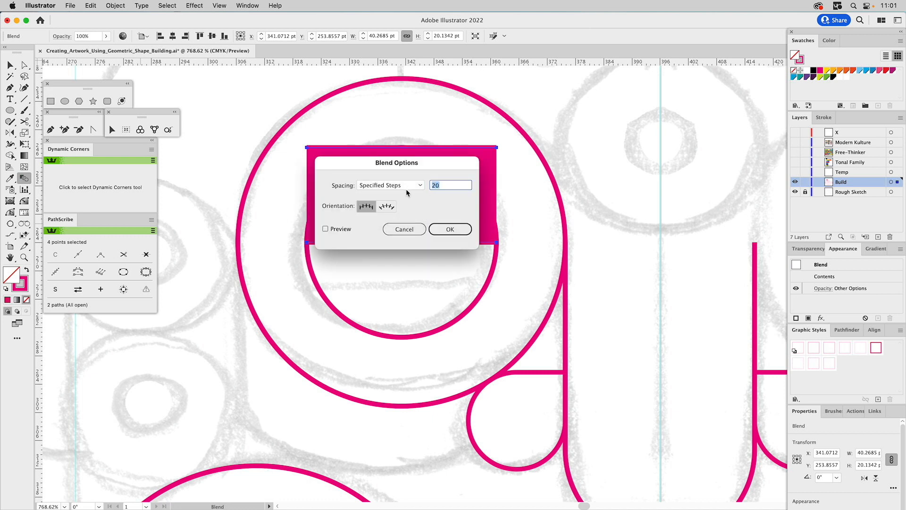
text(1)
click(342, 229)
click(449, 230)
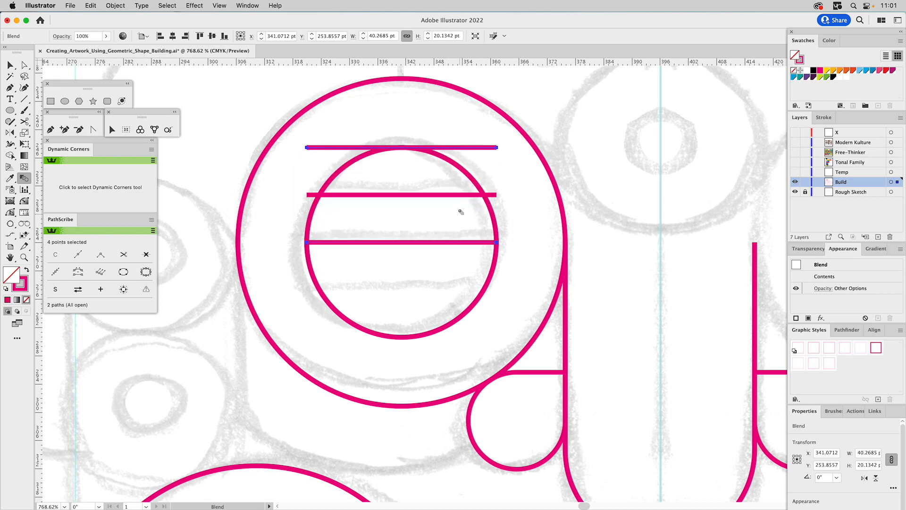
Expand the line blend, ungroup it into separate paths and clear the selection.
click(115, 5)
click(124, 124)
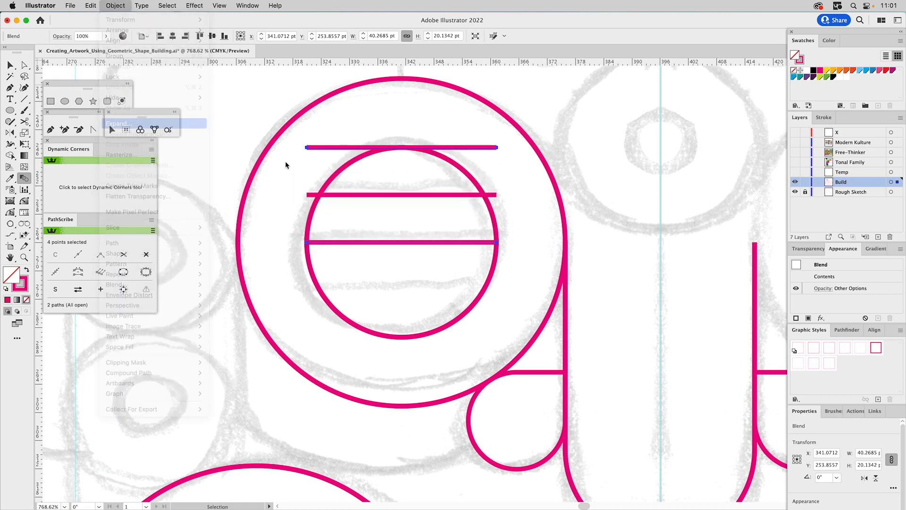
click(493, 318)
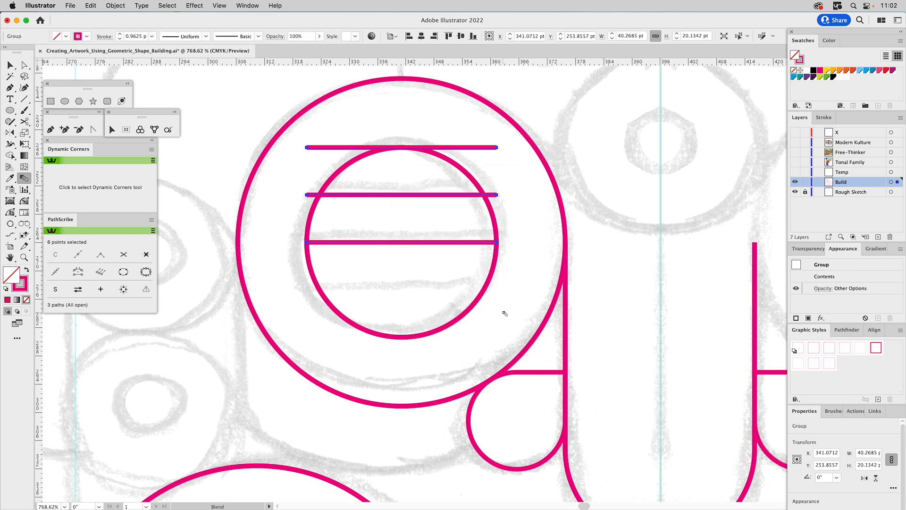
key(v)
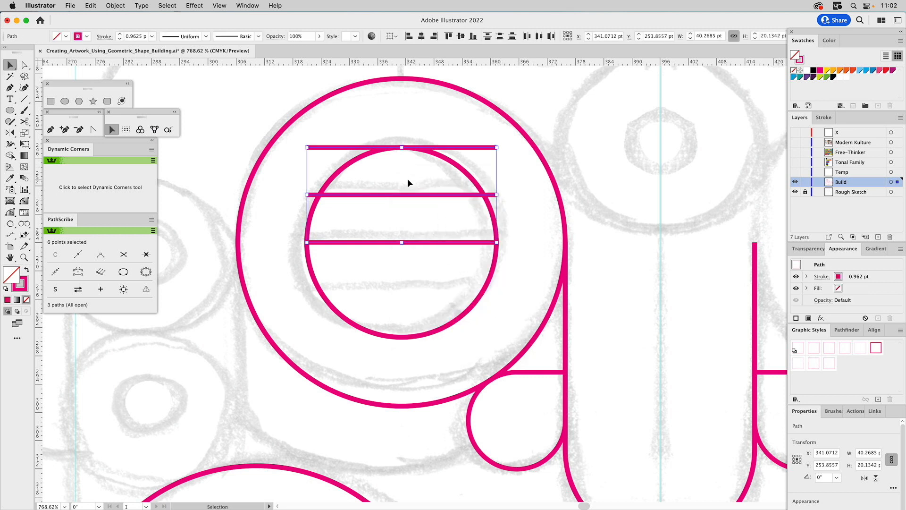
click(407, 178)
Reflect copies of the upper two eye lines across the middle line into the lower half of the inner circle.
click(475, 148)
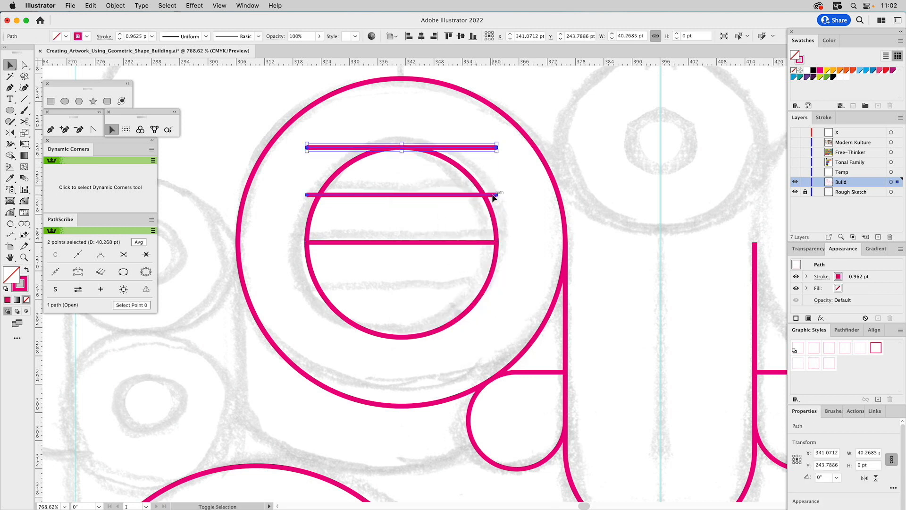
shift+click(493, 195)
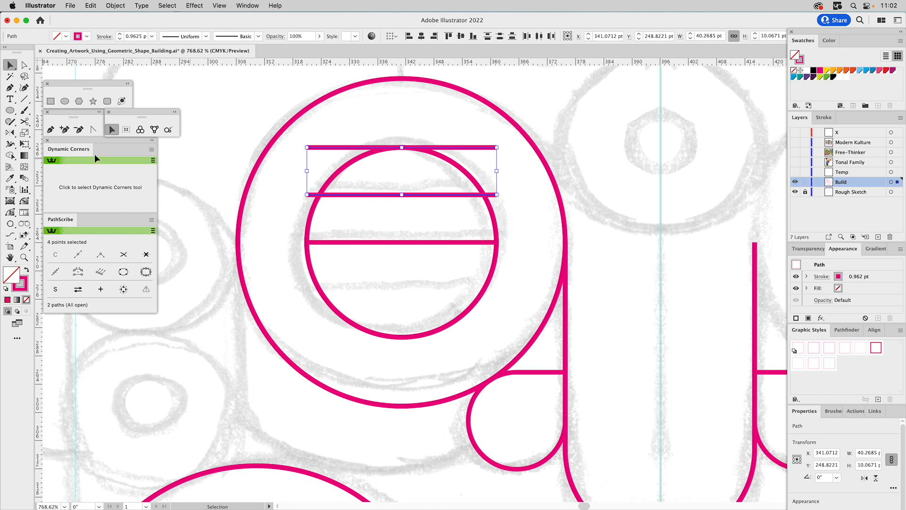
click(10, 133)
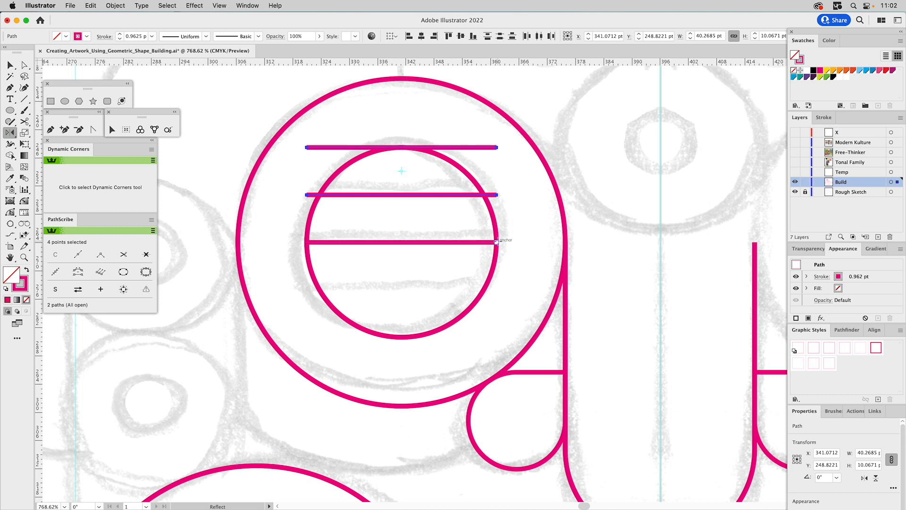
click(497, 242)
drag(516, 243, 547, 244)
Delete the two outermost lines touching the top and bottom edges of the inner eye circle.
key(a)
click(474, 337)
shift+click(496, 147)
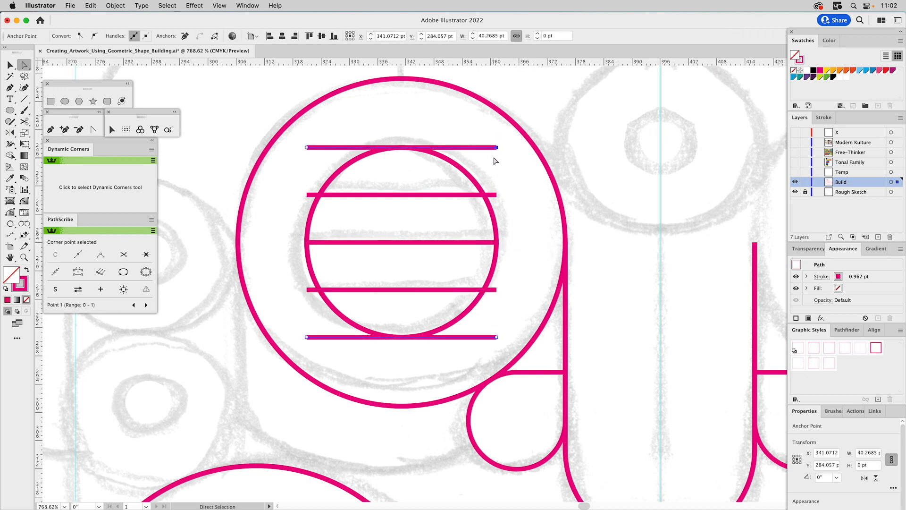
key(Delete)
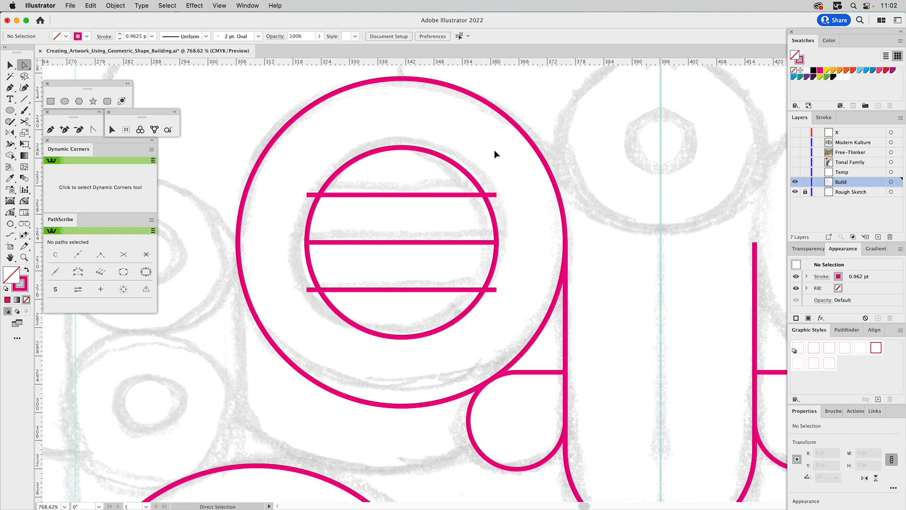
Trim the ends of the upper and lower eye lines that protrude outside the inner eye circle using Shape Builder, then clear the selection.
key(v)
drag(463, 146, 359, 347)
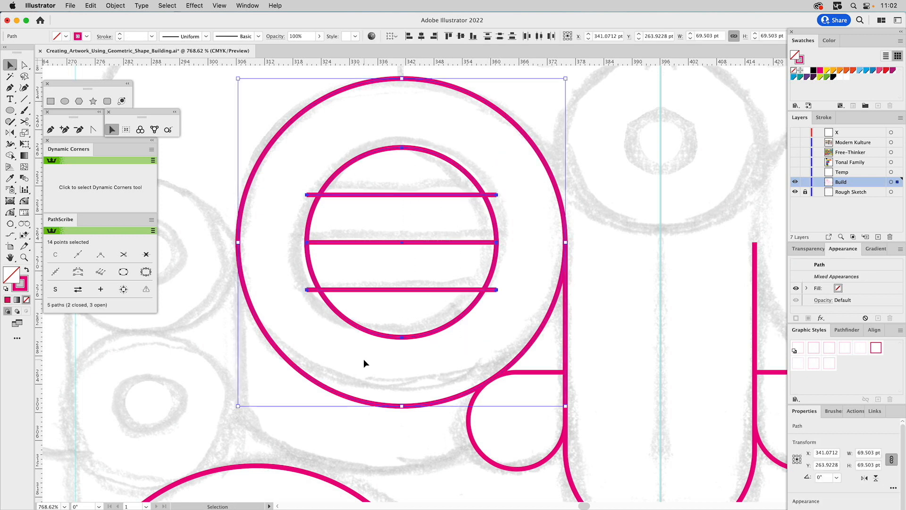
shift+click(259, 163)
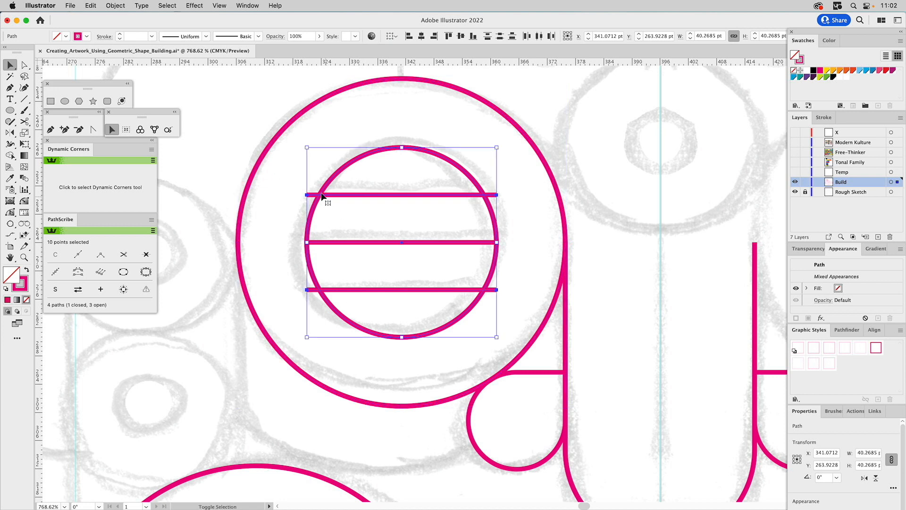
click(10, 155)
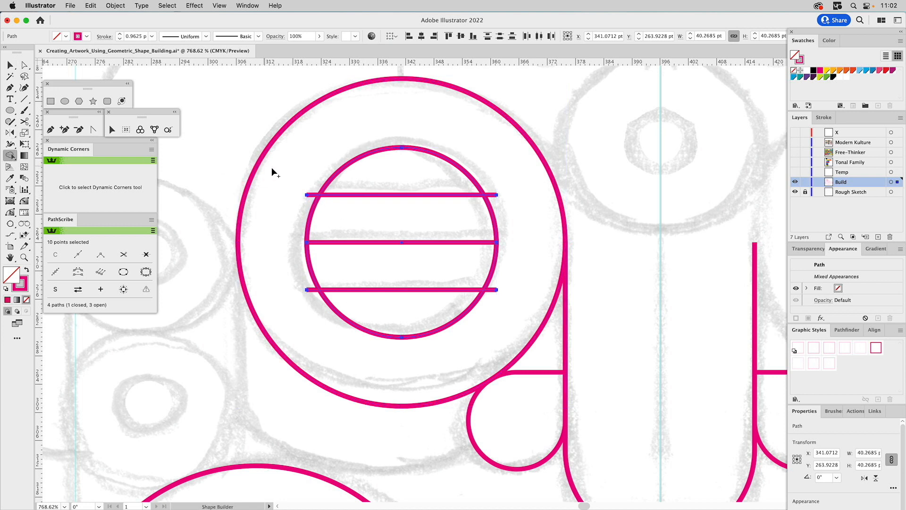
alt+click(312, 195)
alt+click(491, 196)
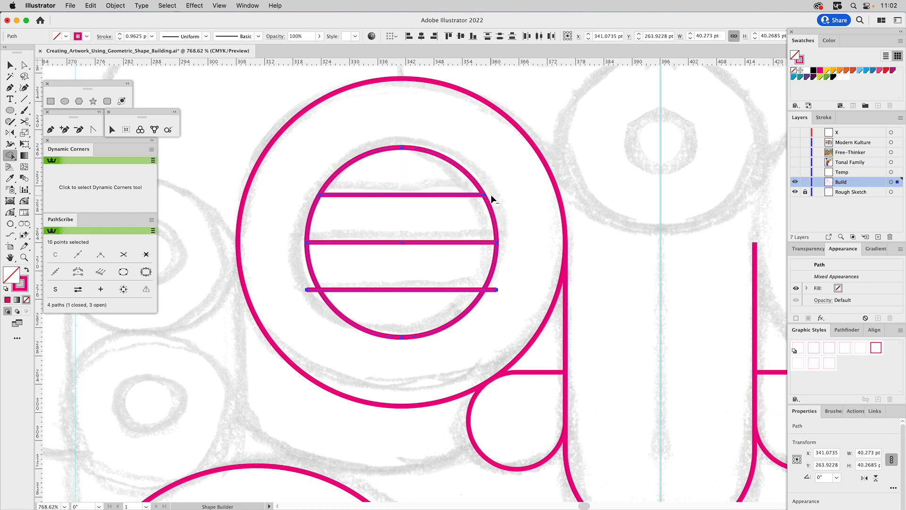
alt+click(491, 290)
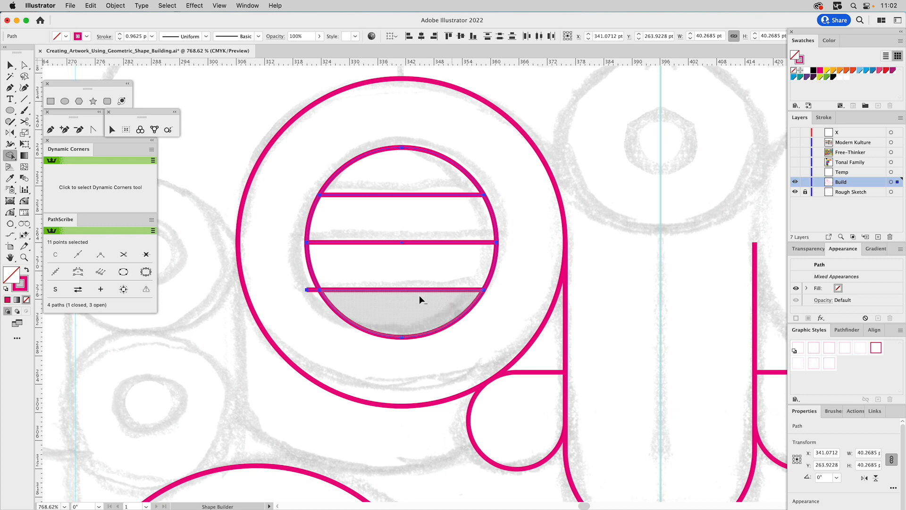
alt+click(311, 290)
key(super+shift+a)
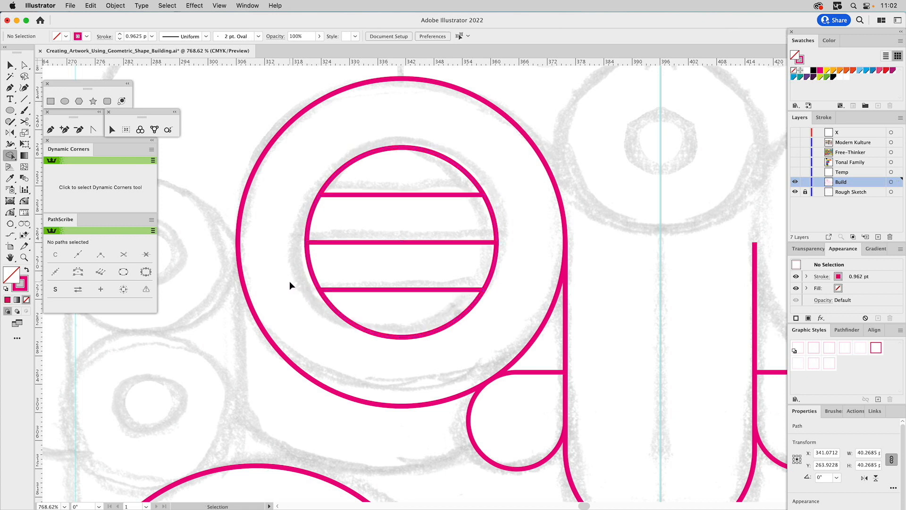
Scale a copy of the outer eye circle from its center to the left guide, about 138.45 pt wide, and match the original's 1.027 pt stroke.
click(25, 257)
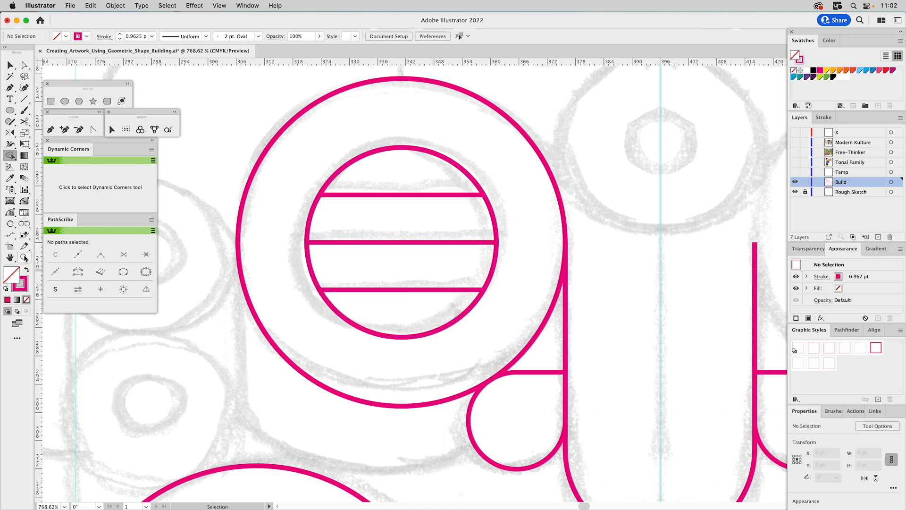
alt+click(435, 264)
alt+click(438, 263)
alt+click(439, 263)
alt+click(438, 264)
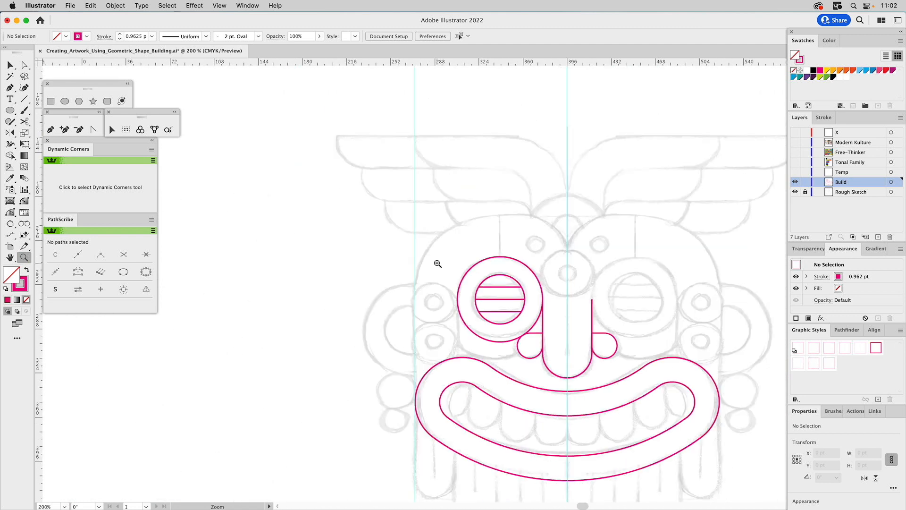
drag(523, 309, 497, 230)
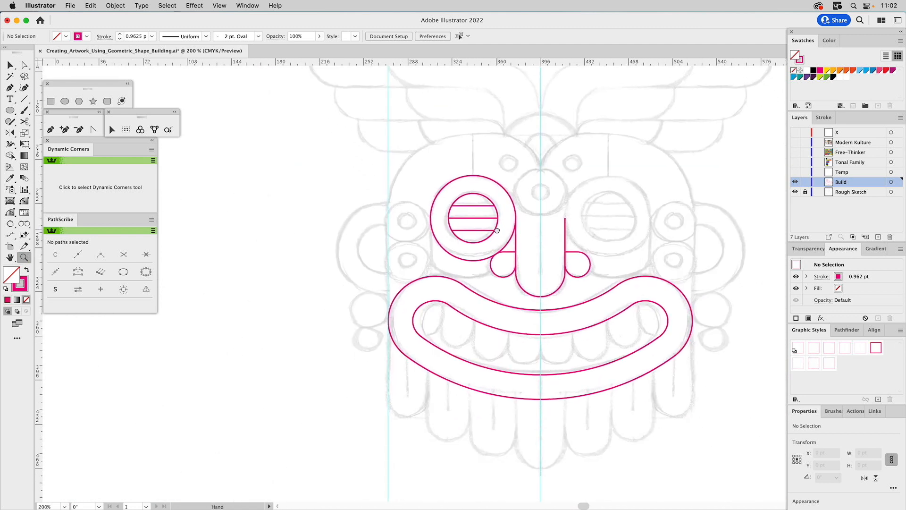
key(v)
click(476, 179)
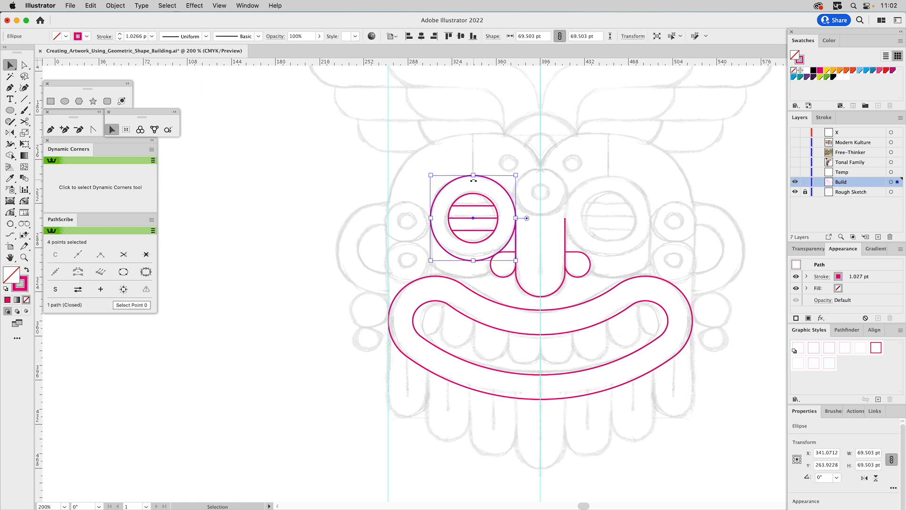
drag(431, 218, 389, 218)
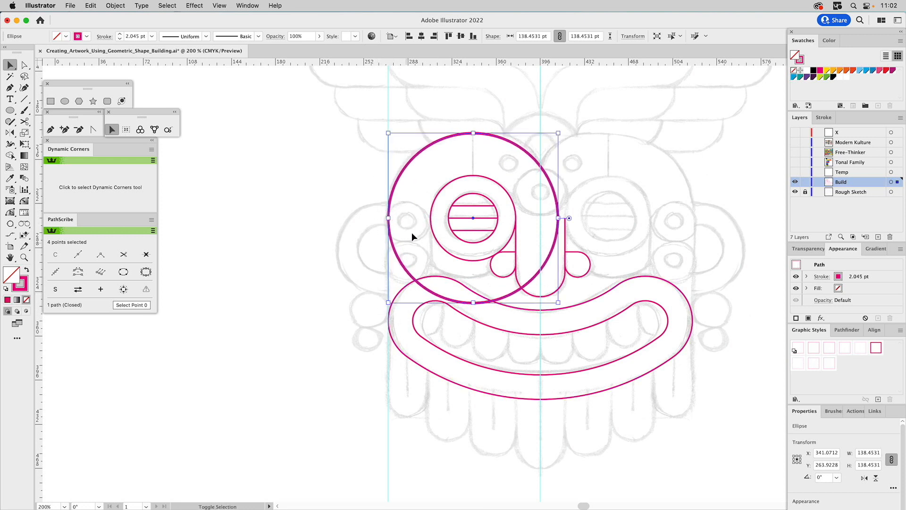
key(i)
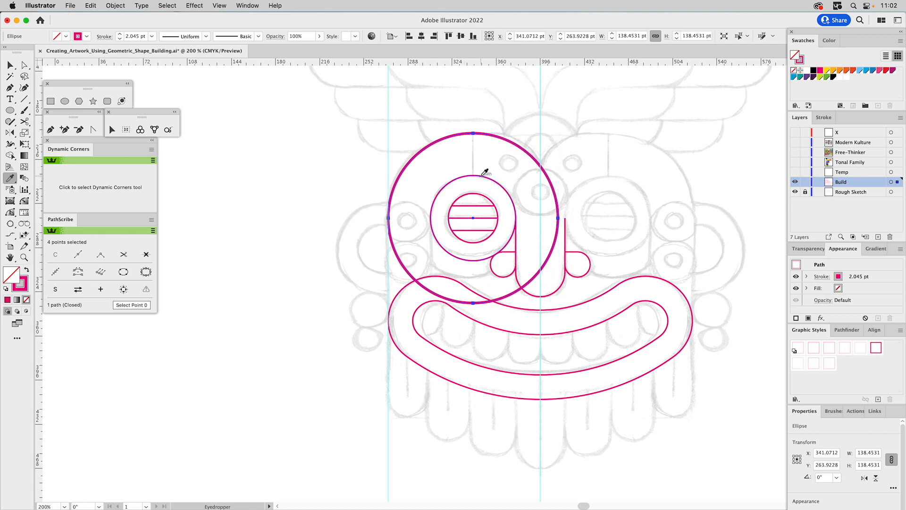
click(482, 176)
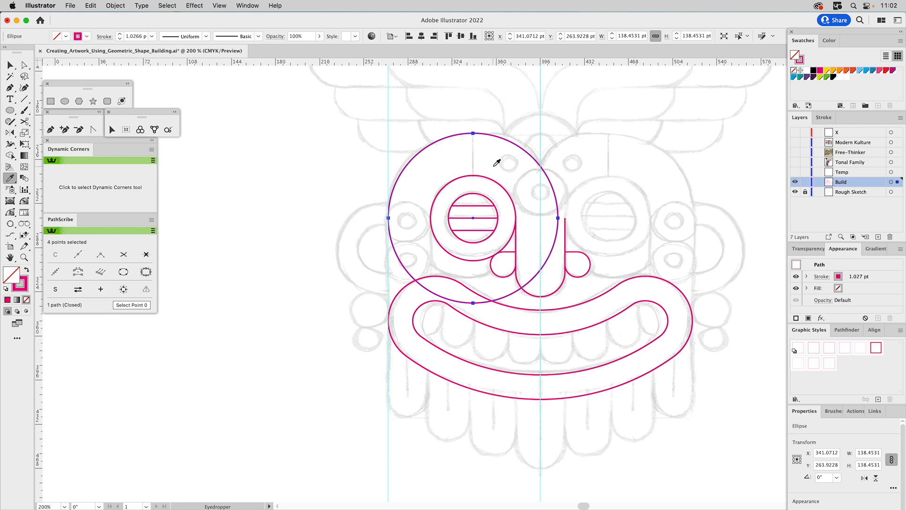
Turn the lower-left arc of the large circle into a square corner with the Dynamic Corners tool.
click(24, 202)
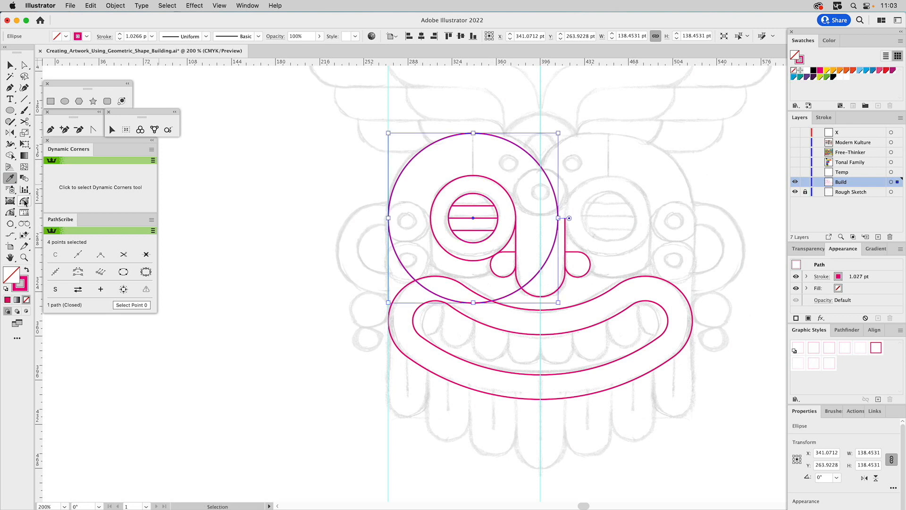
click(401, 263)
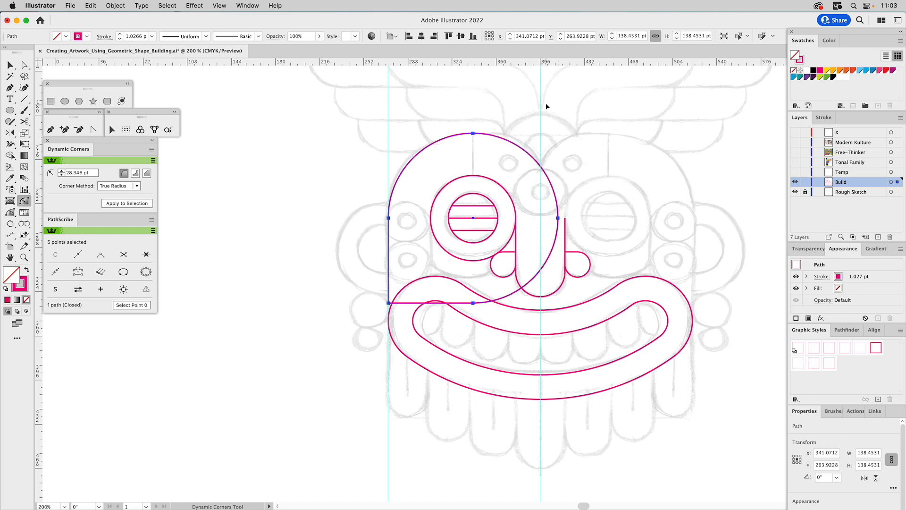
key(v)
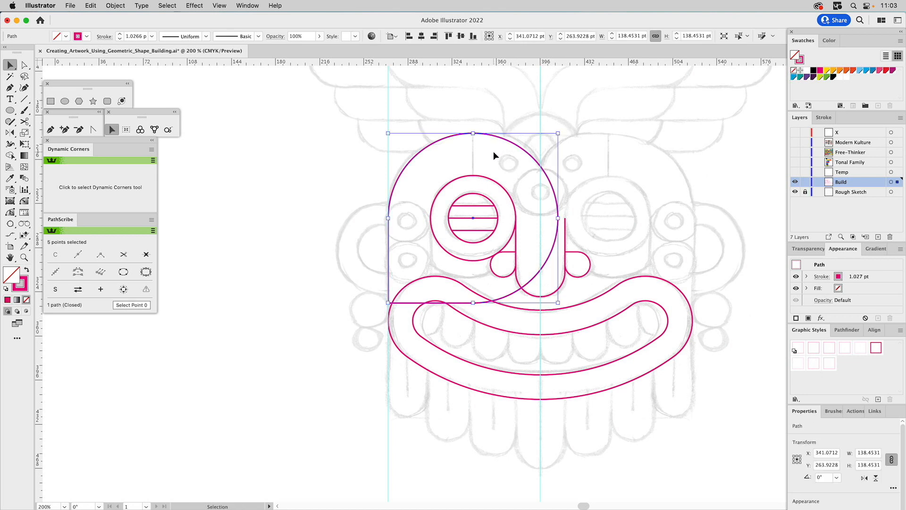
Reflect a copy of the large head shape across the vertical center guide.
click(10, 132)
click(540, 296)
alt+shift+click(538, 330)
key(v)
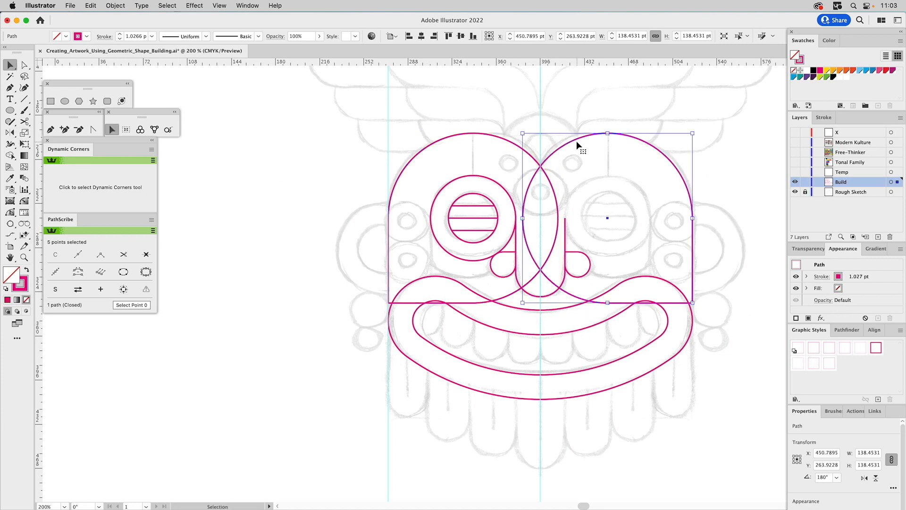
Unite the two overlapping head shapes into one outline with Pathfinder.
shift+click(521, 174)
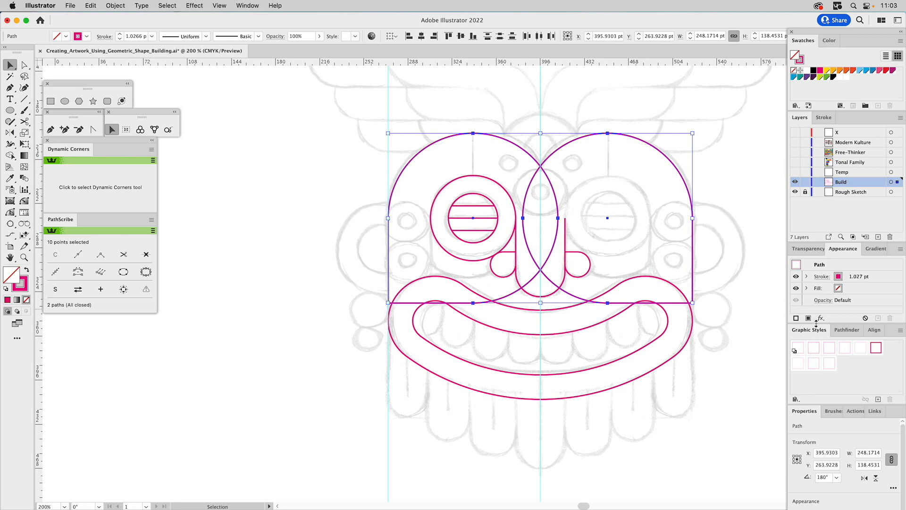
click(847, 330)
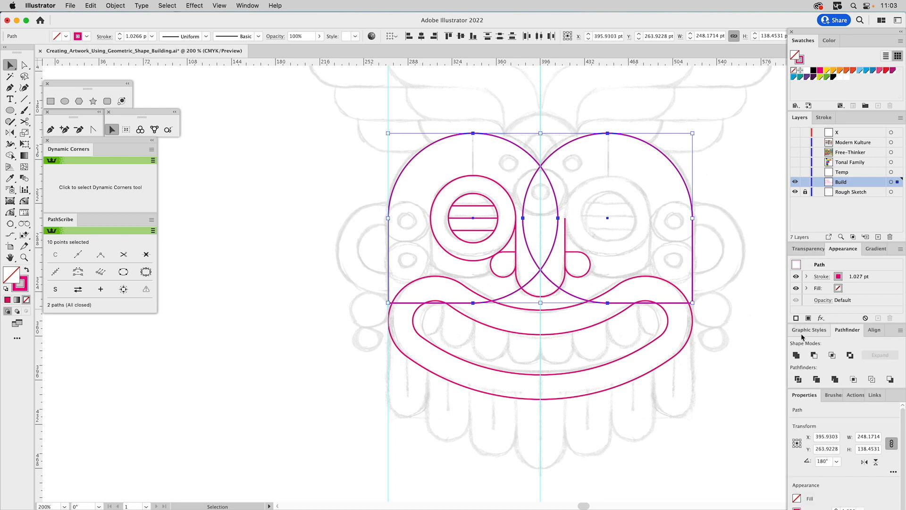
click(795, 355)
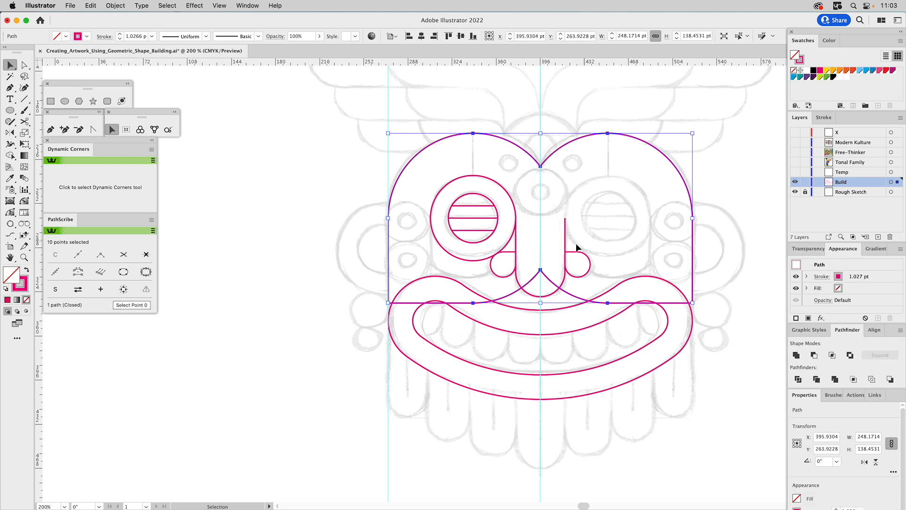
Cut the head outline at its two bottom corners with Scissors and delete the lower segment.
click(25, 121)
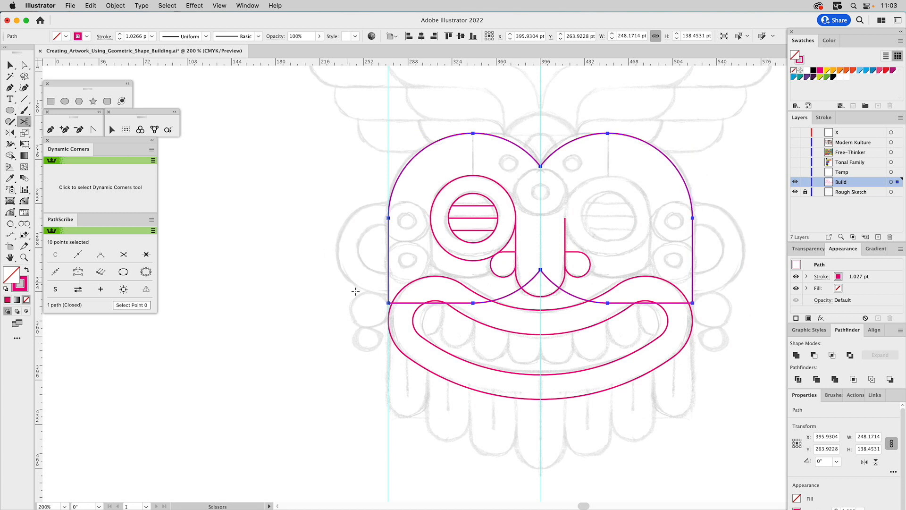
click(389, 303)
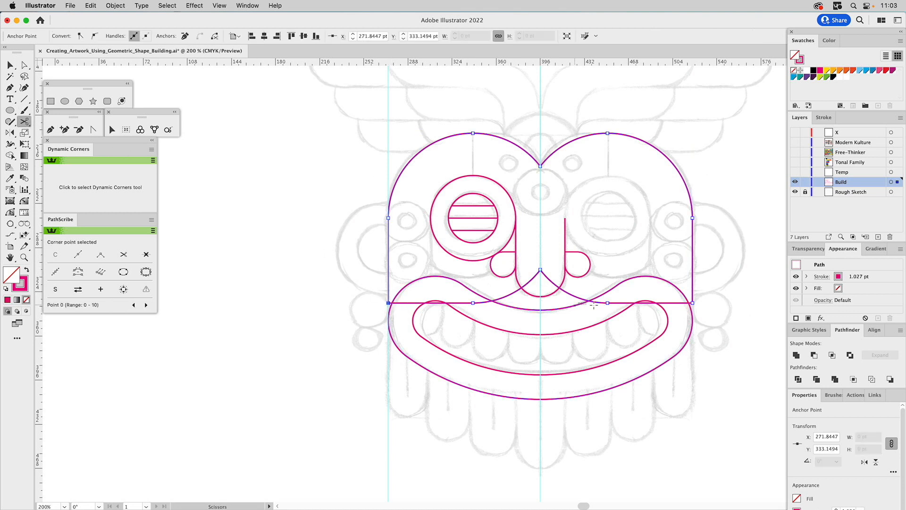
click(692, 303)
key(a)
click(665, 251)
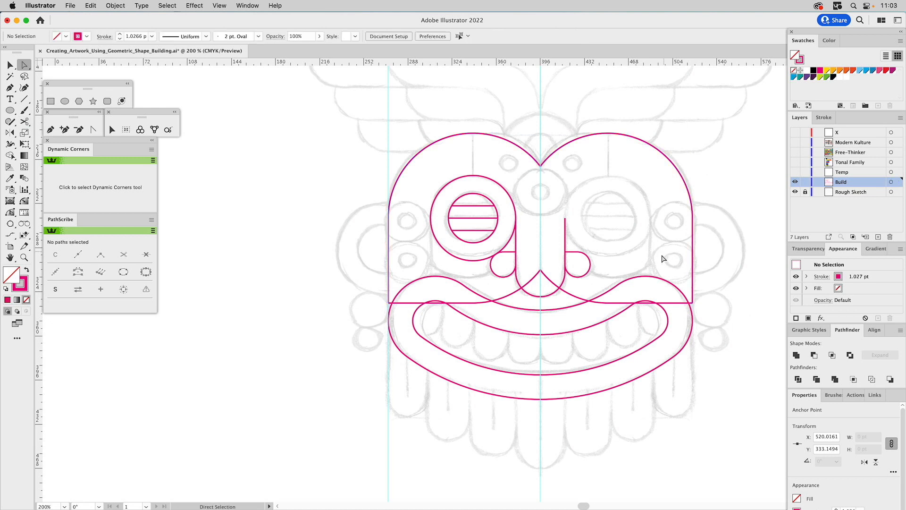
click(574, 294)
key(Delete)
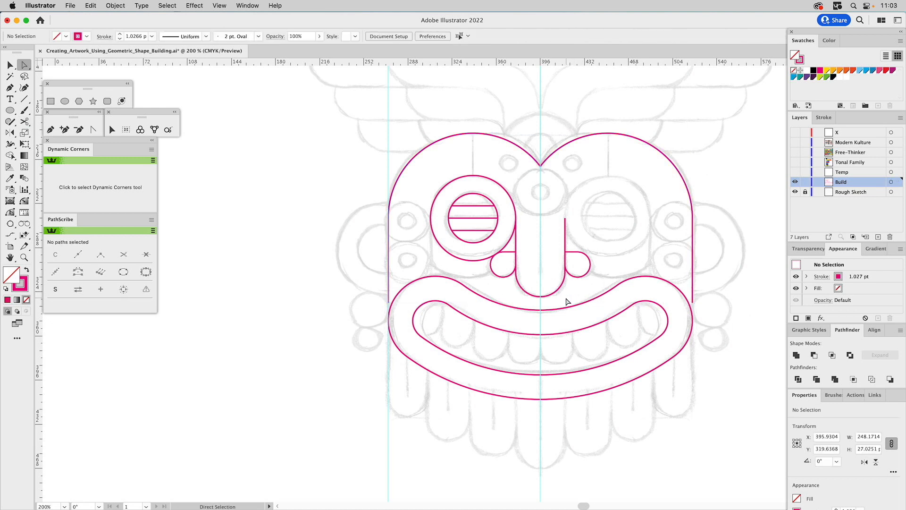
Extend both open ends of the head outline straight down past the mouth corners, to about Y 391 pt, and clear the selection.
click(390, 280)
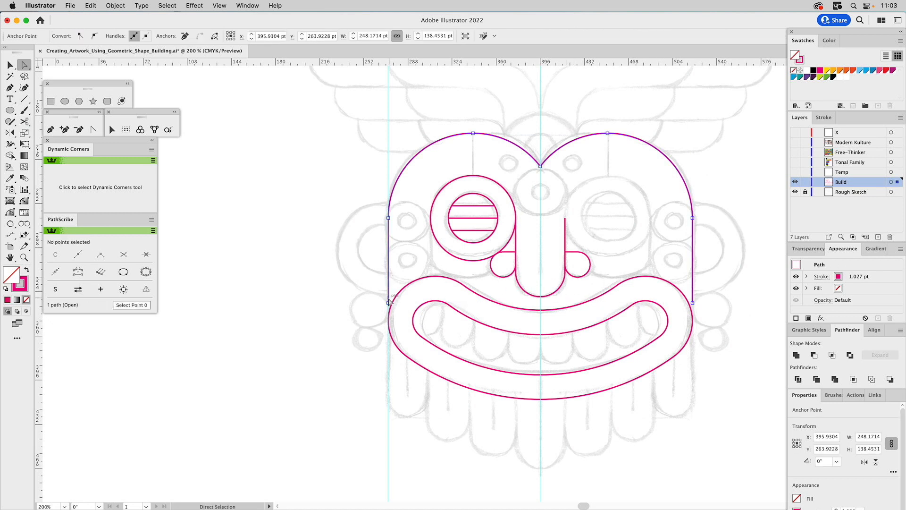
drag(389, 305, 389, 376)
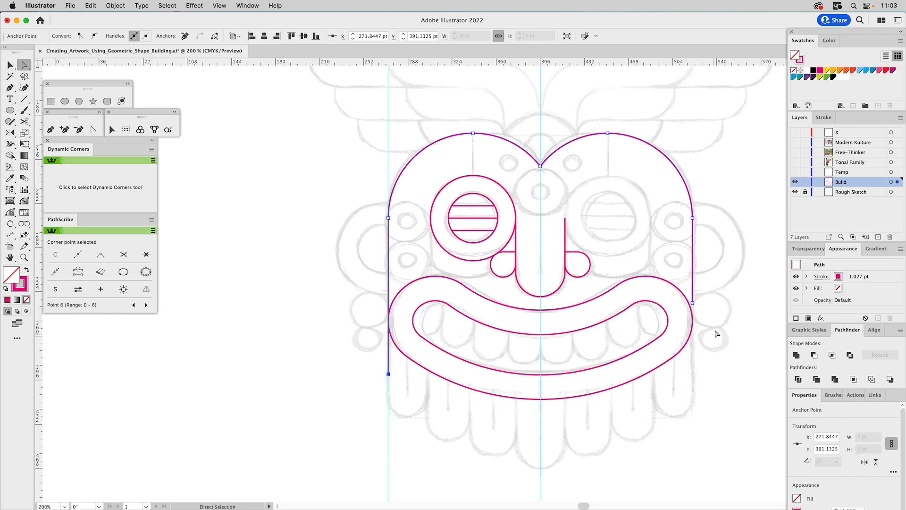
drag(692, 302, 692, 374)
click(597, 420)
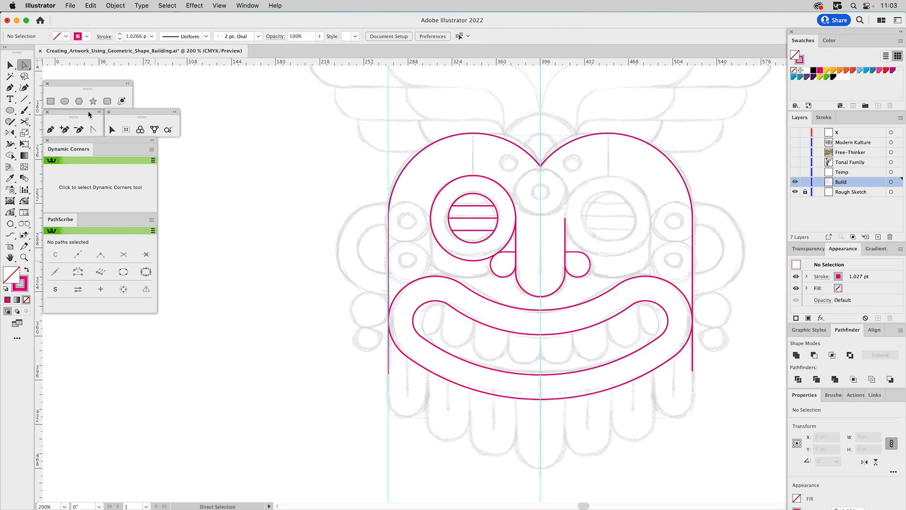
click(64, 102)
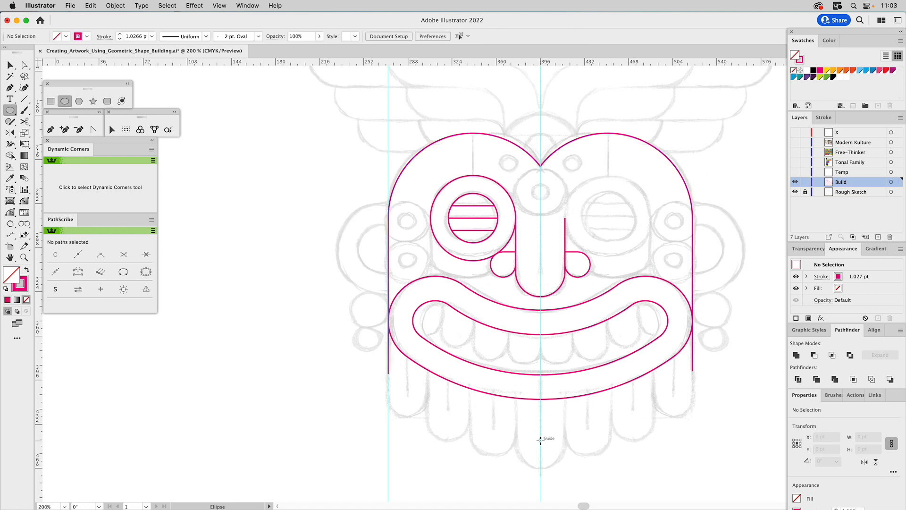
drag(540, 440, 564, 463)
key(super+z)
Copy the U-shaped nose path straight down along the center guide onto the sketched central beard lobe, to about Y 436 pt.
key(v)
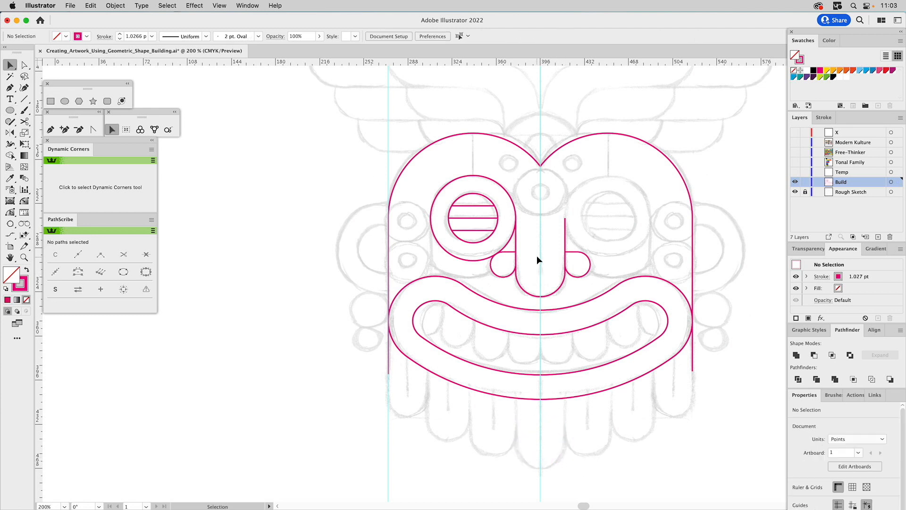
click(559, 295)
key(a)
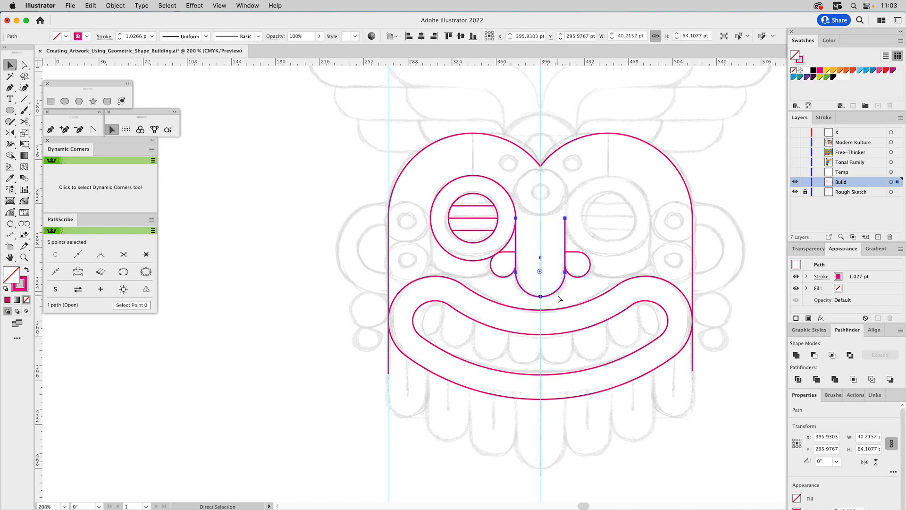
key(v)
drag(559, 292, 559, 430)
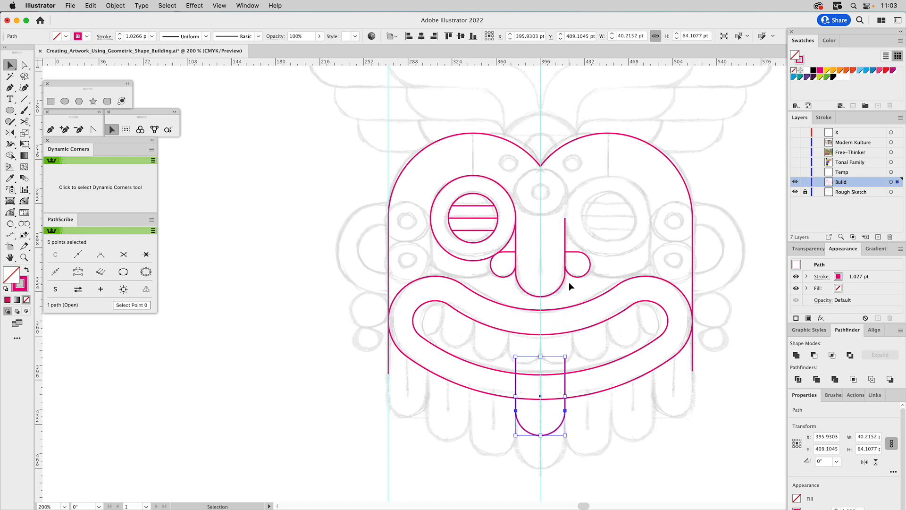
drag(564, 285, 568, 287)
drag(570, 289, 563, 287)
drag(565, 373, 563, 402)
Shorten the central beard lobe by lowering its two top endpoints to the mouth's lower edge, then clear the selection.
key(a)
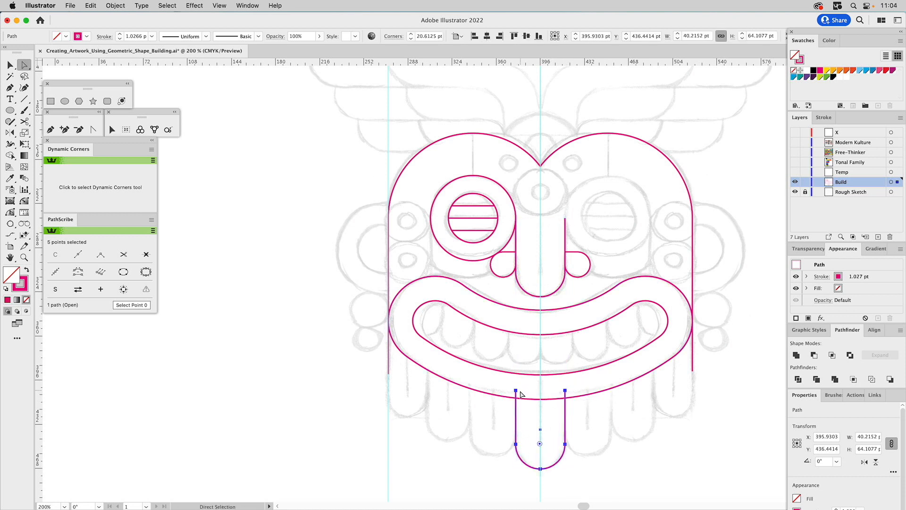
click(565, 391)
drag(567, 392, 566, 399)
click(530, 416)
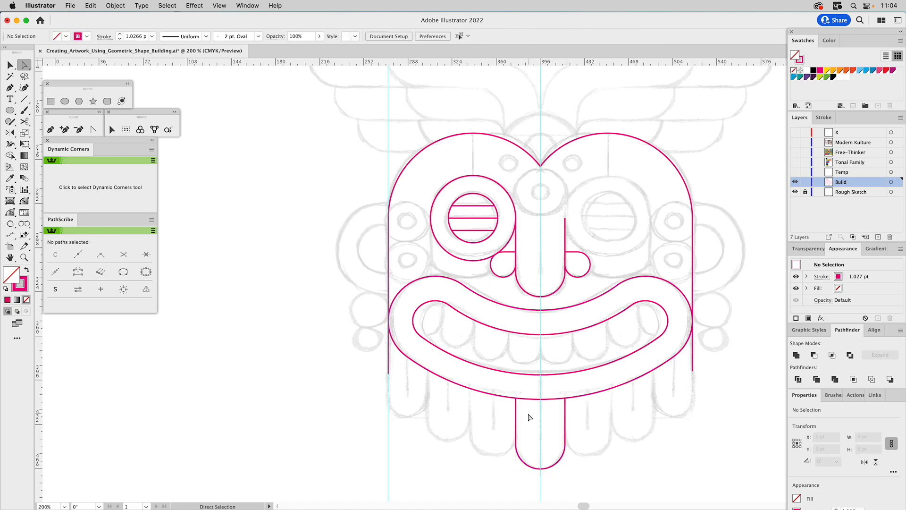
Copy the central beard lobe to the left guide at the outermost sketched lobe and scale it down proportionally to about 32 pt wide.
key(v)
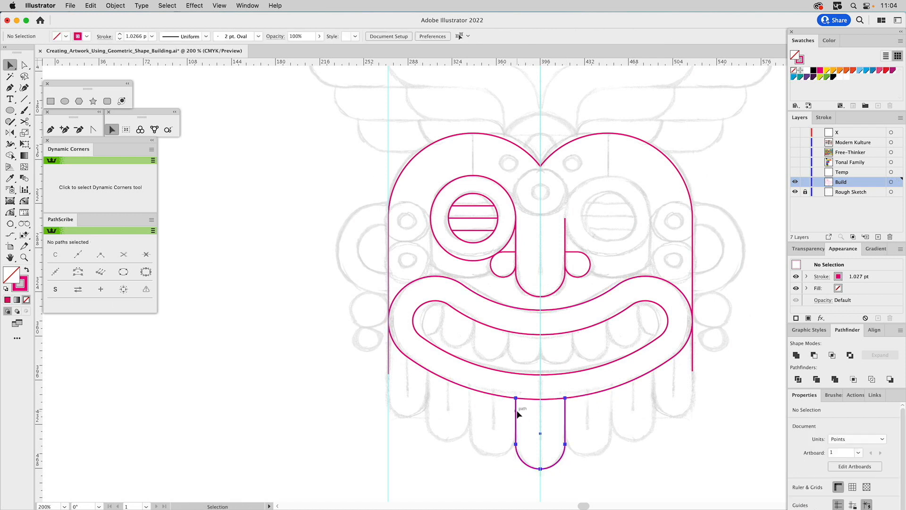
click(517, 413)
drag(517, 413, 391, 377)
click(405, 392)
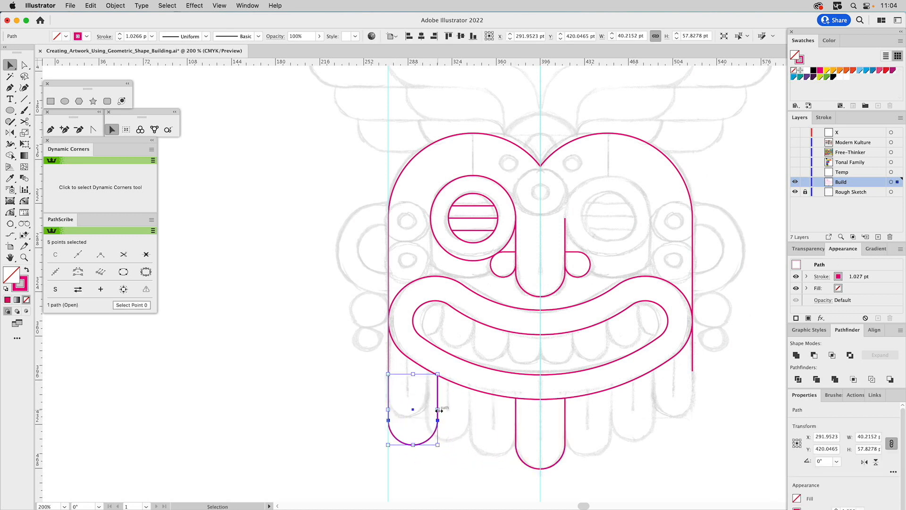
drag(439, 410, 419, 413)
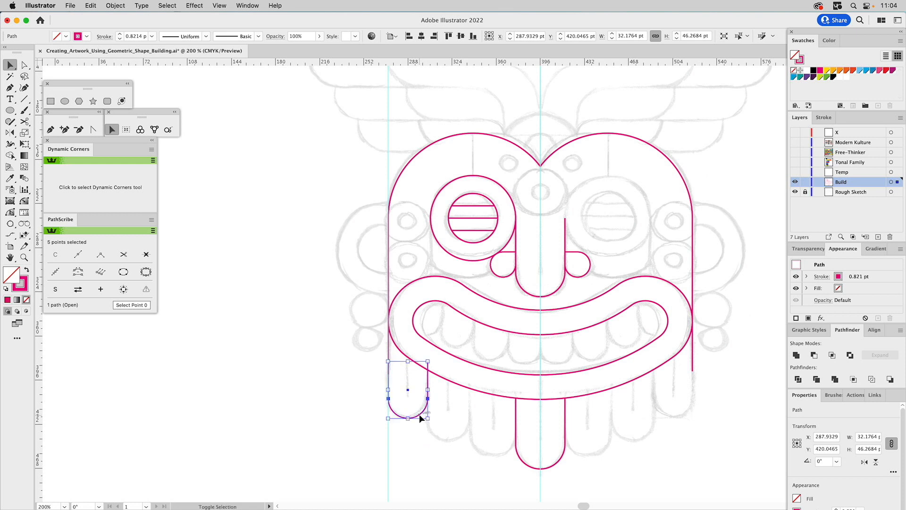
Try to blend the central beard lobe with the outermost left lobe to create the lobes in between.
shift+click(514, 440)
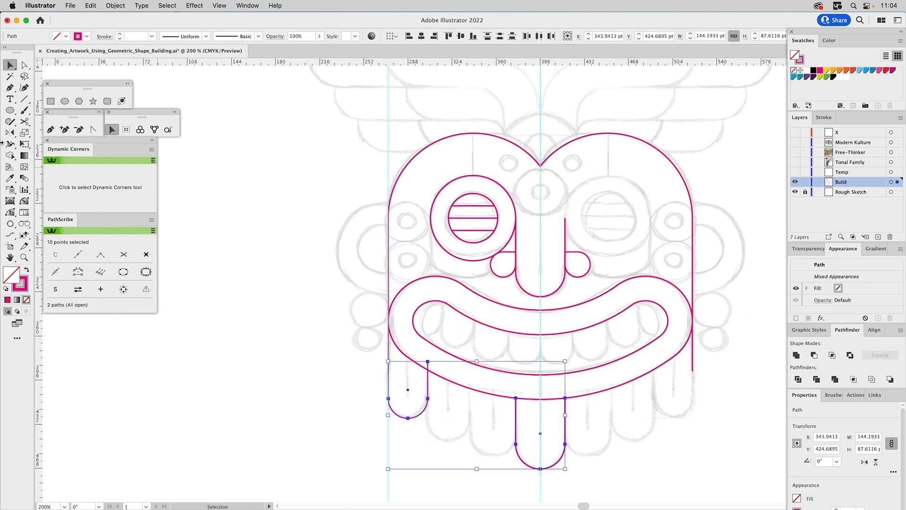
click(24, 179)
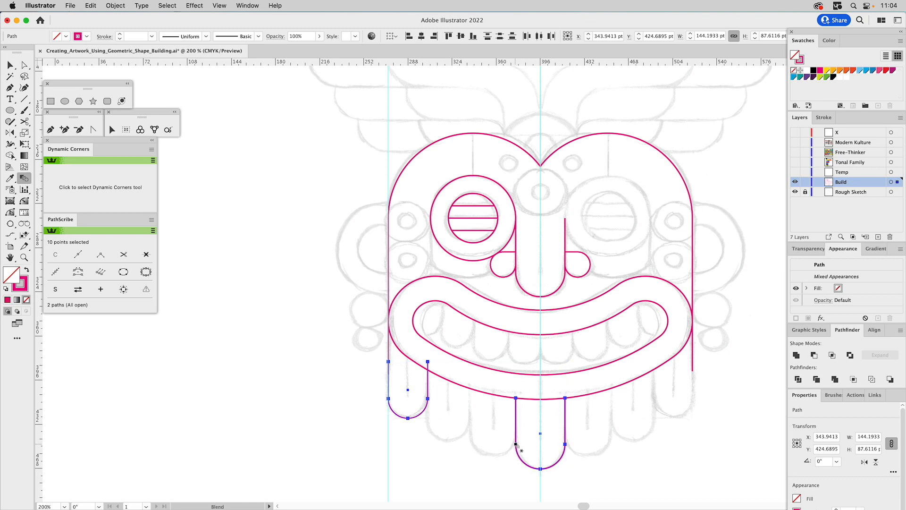
click(389, 400)
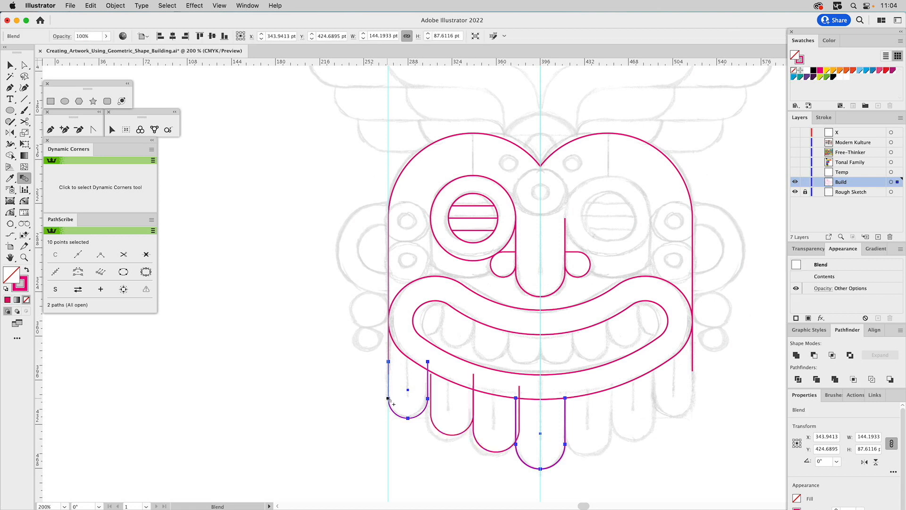
key(cmd+z)
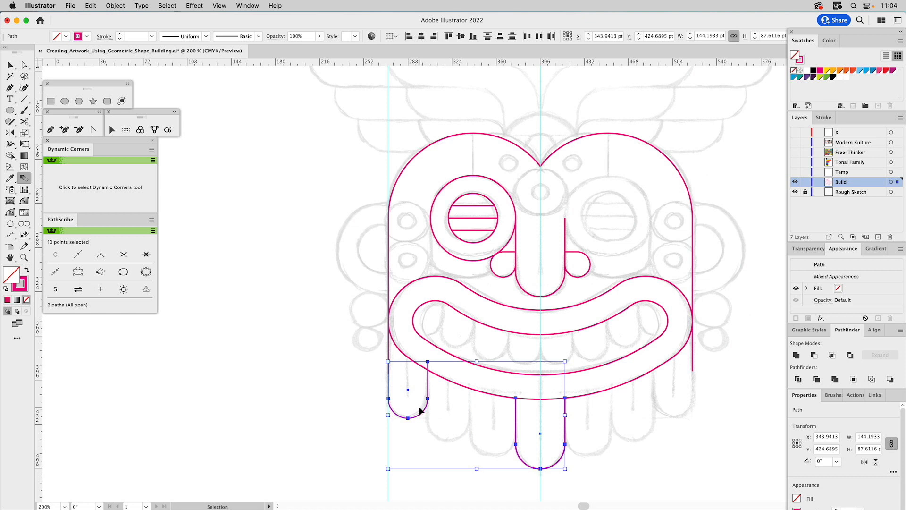
Delete the scaled-down beard lobe at the left guide.
key(v)
click(458, 410)
click(428, 393)
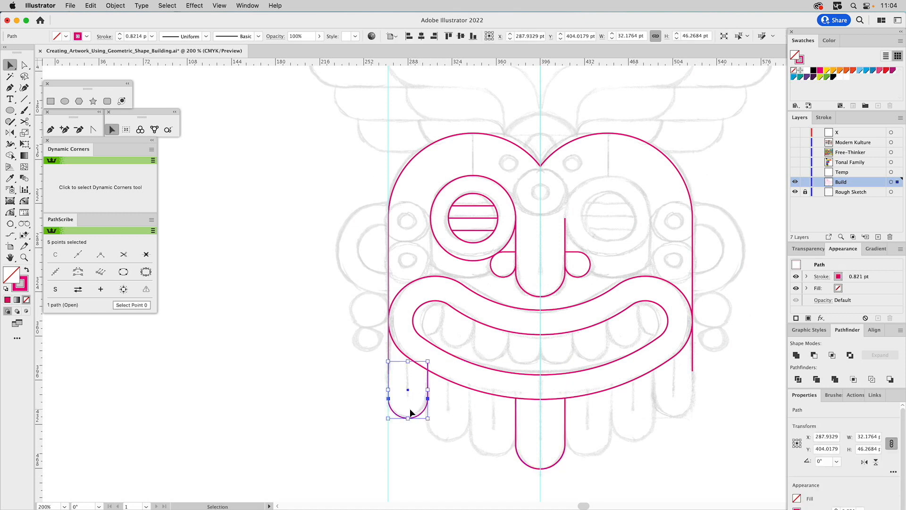
key(Delete)
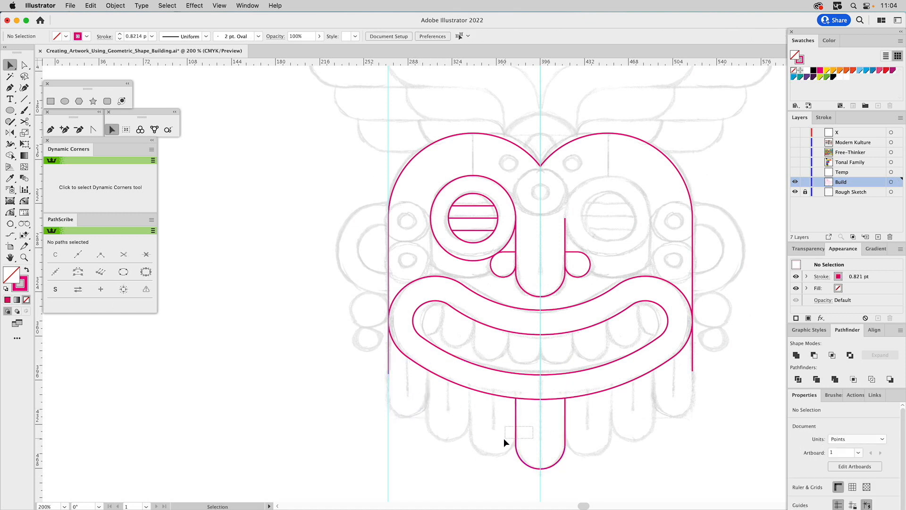
Copy the central beard lobe three times leftward, edge to edge, and scale the copies together to about 35 pt wide each, reaching the left guide.
drag(510, 437, 502, 436)
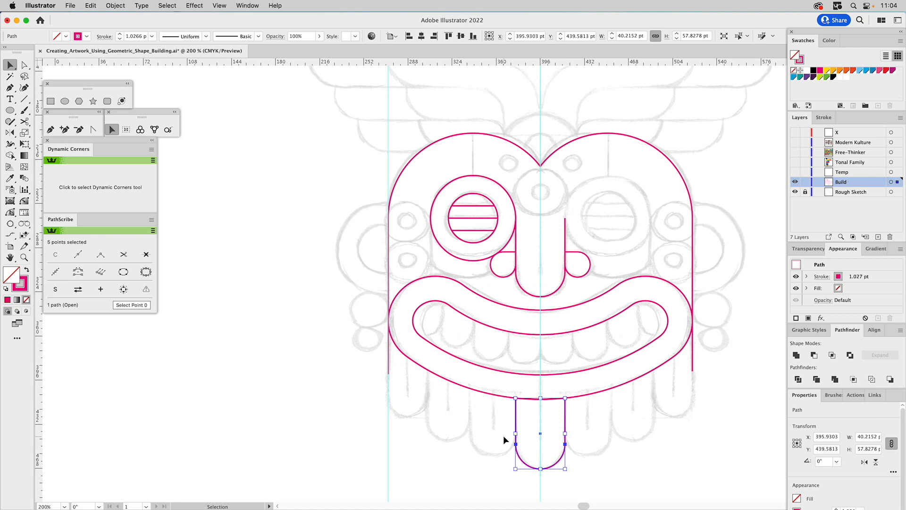
drag(566, 445, 468, 444)
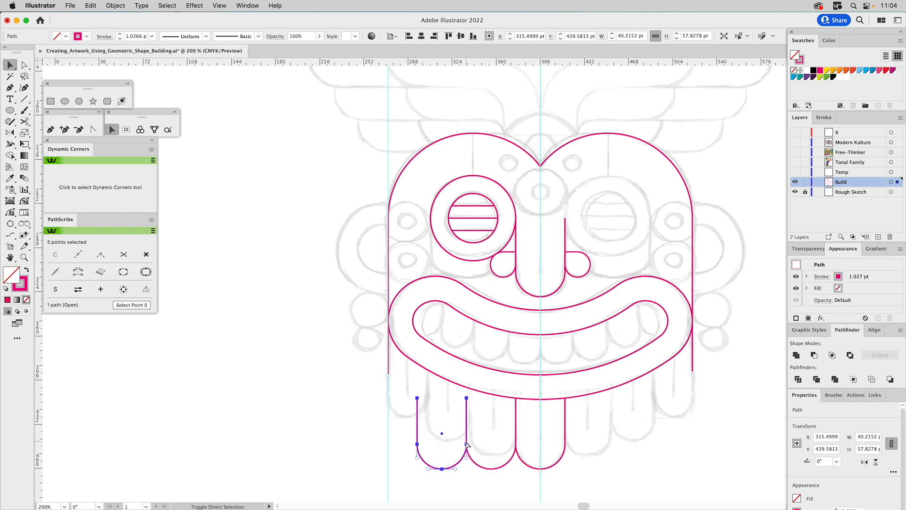
key(super+d)
click(466, 442)
drag(500, 430, 389, 420)
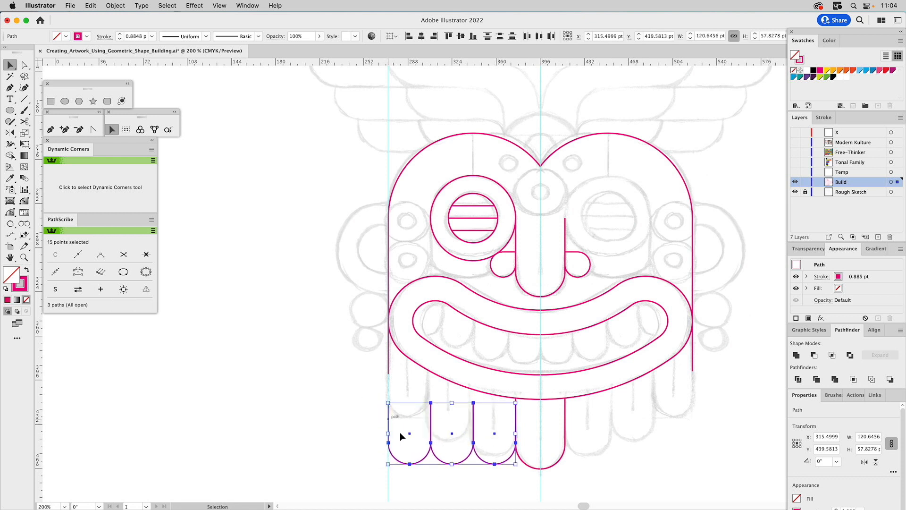
Raise the three left lobes onto their sketched positions, with the middle one at about Y 421 pt and the inner one at about Y 433 pt.
click(411, 435)
drag(398, 461, 395, 415)
drag(443, 463, 442, 439)
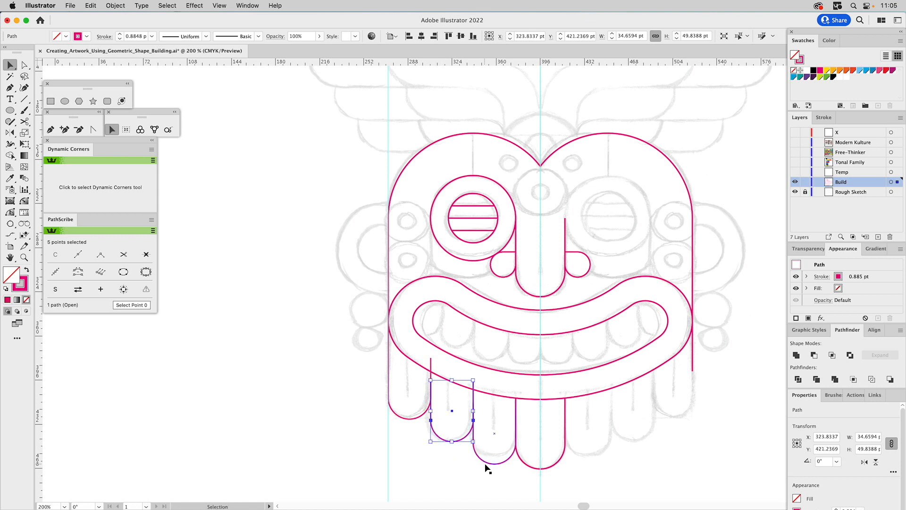
drag(485, 465, 485, 454)
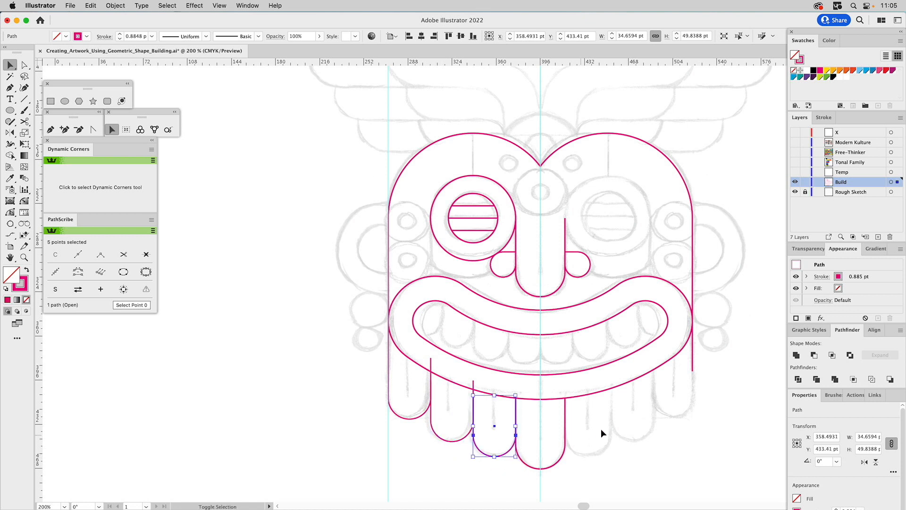
Remove the inner left lobe's top anchor overlapping the central lobe, and fit its other top endpoint to the mouth's lower edge.
click(517, 437)
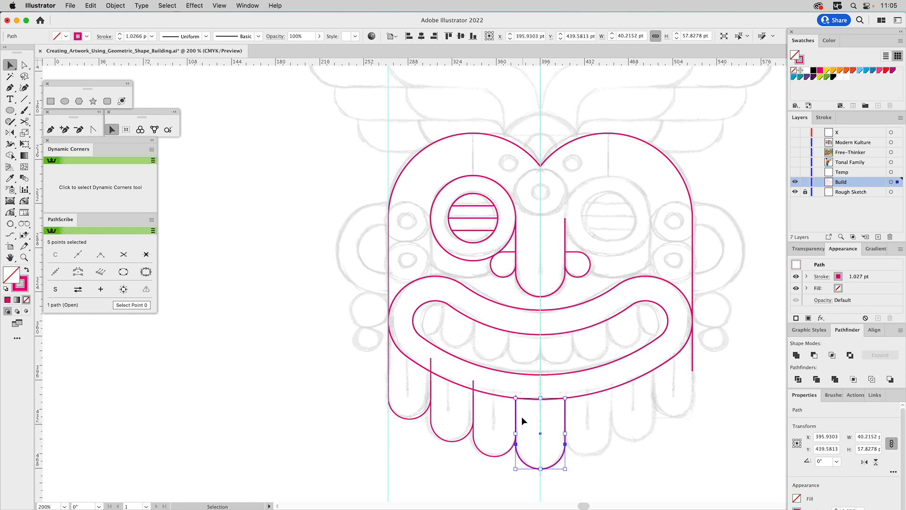
key(a)
click(502, 457)
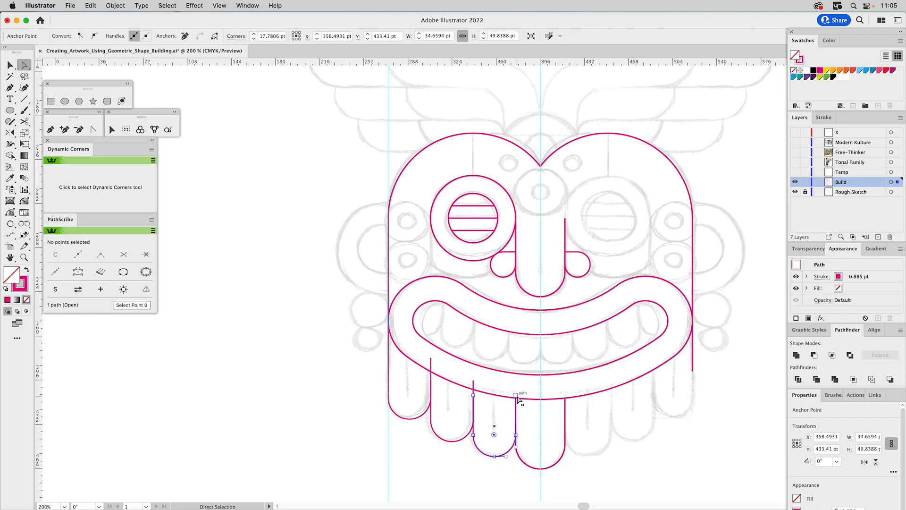
click(516, 397)
click(185, 36)
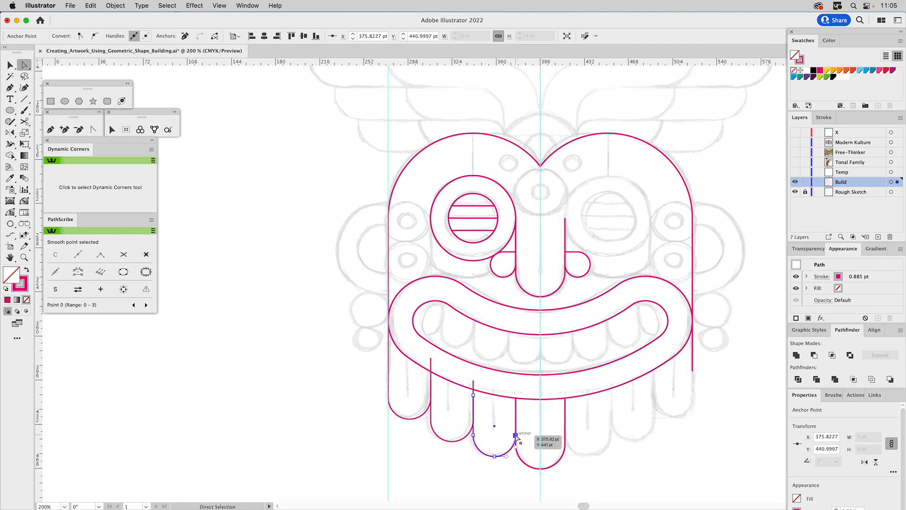
click(473, 395)
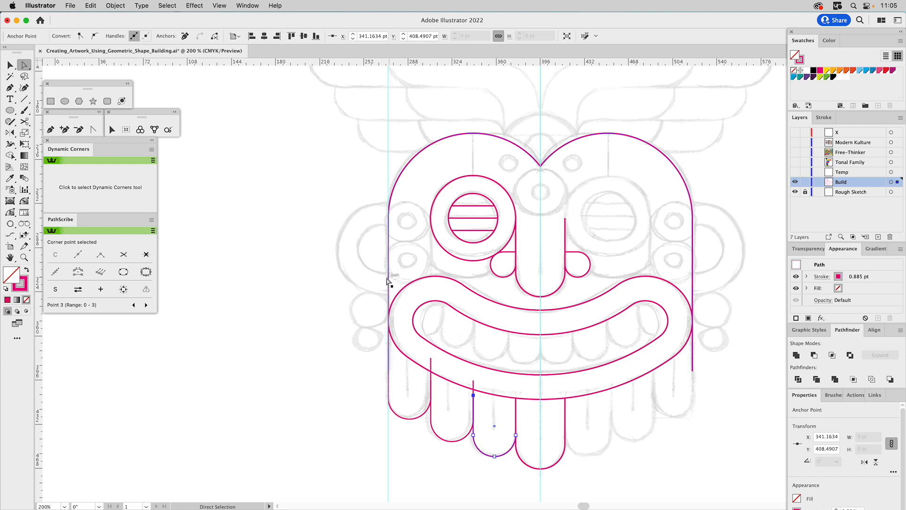
drag(475, 398, 432, 400)
Lower the outermost left lobe's inner top endpoint to the mouth's lower edge, at about Y 389 pt.
click(431, 379)
mouse_move(431, 359)
mouse_down()
mouse_move(432, 376)
mouse_move(432, 366)
mouse_up()
key(z)
drag(399, 342, 468, 411)
key(a)
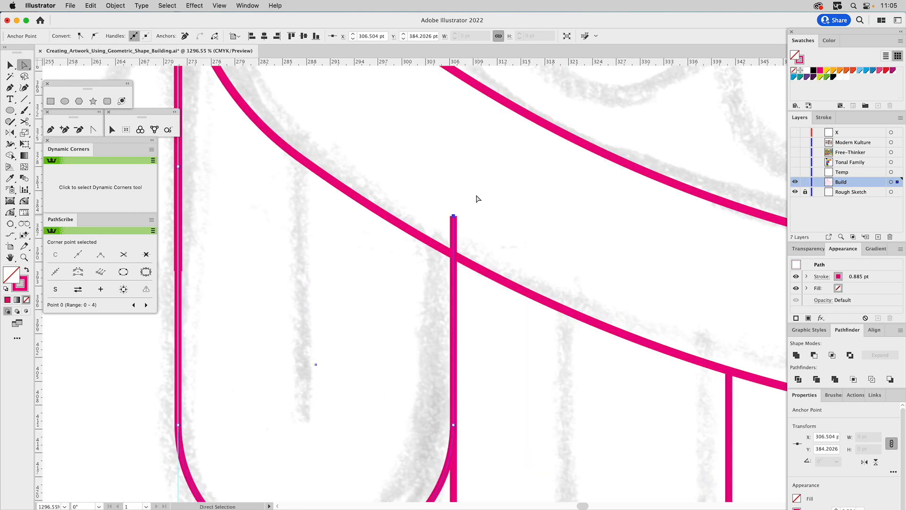
drag(453, 216, 453, 255)
drag(322, 242, 454, 273)
key(z)
alt+click(420, 262)
alt+click(420, 262)
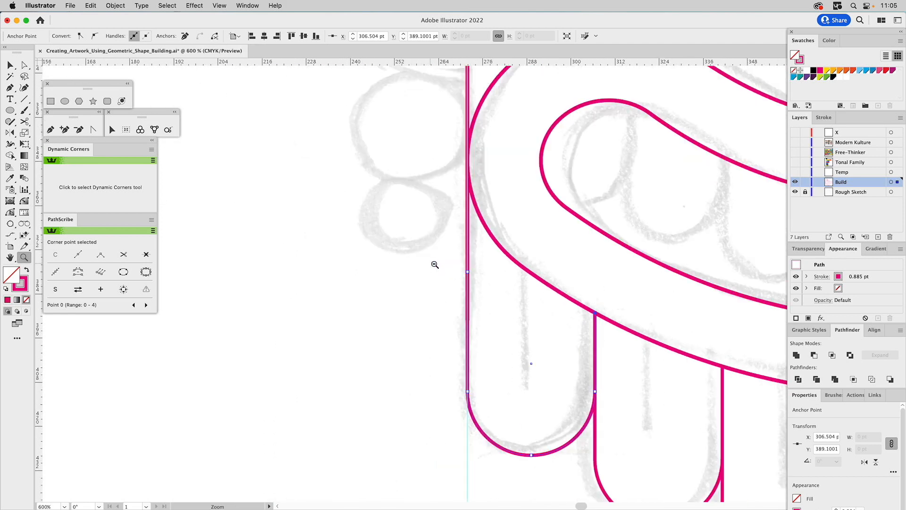
Move the head outline's left endpoint up onto the outermost lobe's top endpoint, at about Y 378 pt.
key(a)
click(491, 399)
click(473, 415)
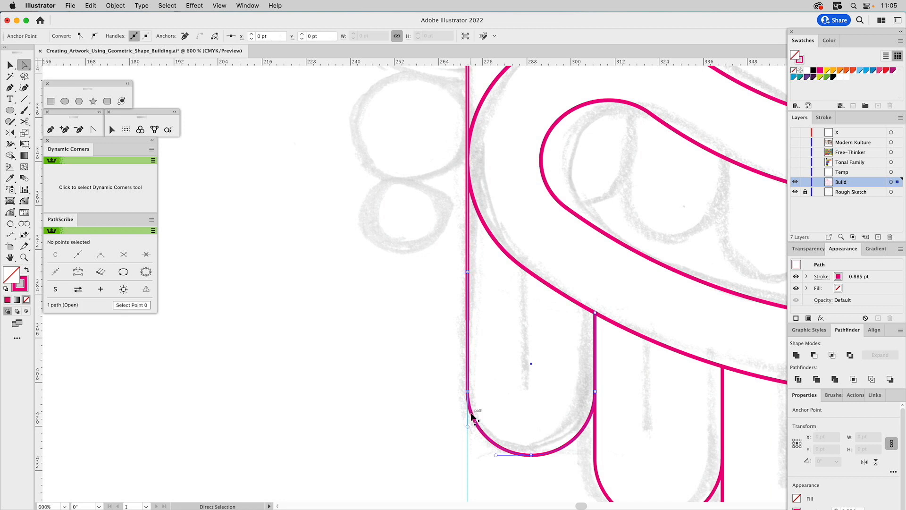
click(469, 98)
drag(469, 314, 468, 273)
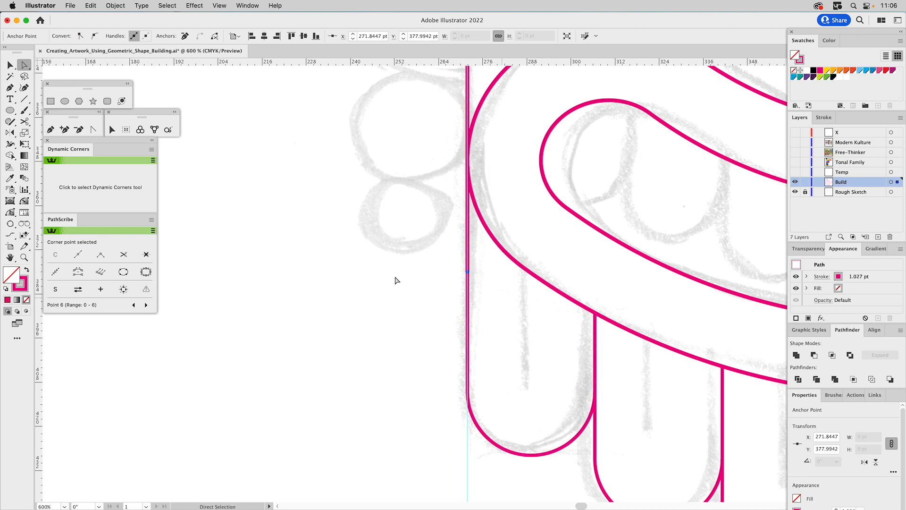
Reflect a copy of the three left beard lobes across the center guide to the right side, and clear the selection.
click(24, 257)
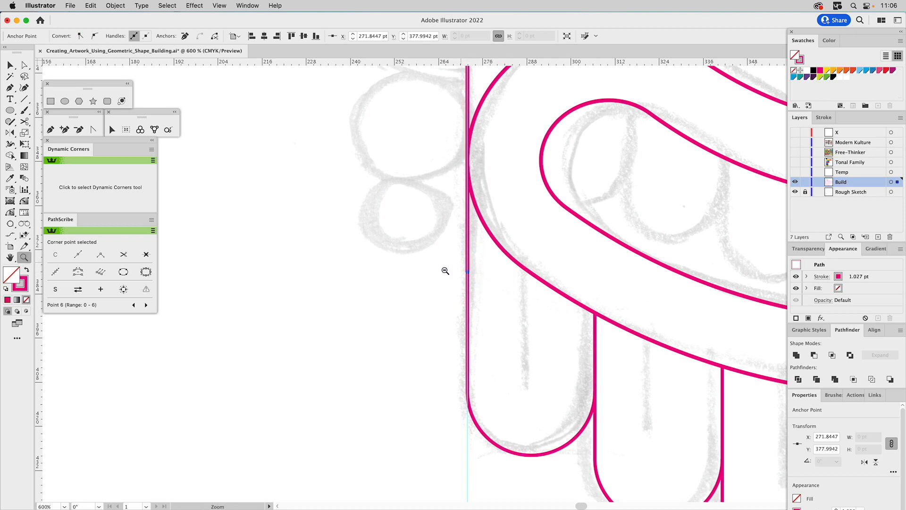
alt+click(530, 304)
alt+click(530, 304)
alt+click(530, 304)
alt+click(529, 305)
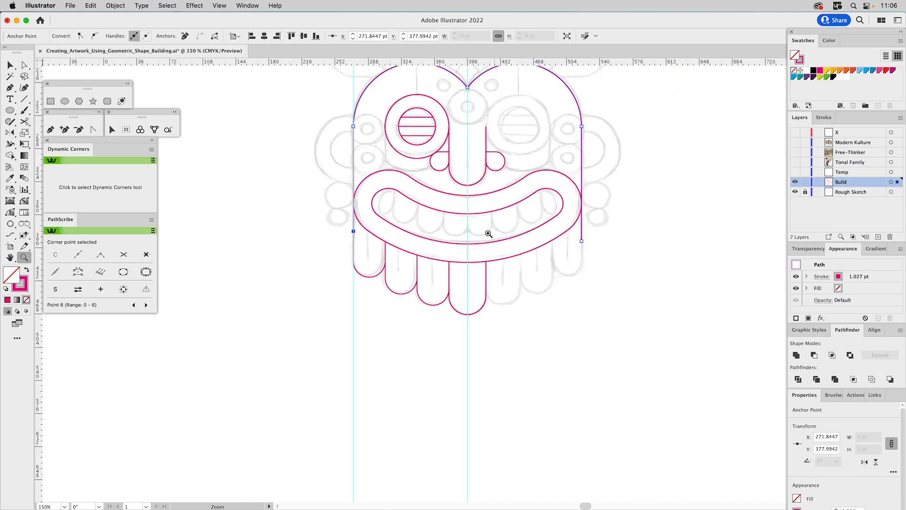
scroll(489, 234, up, 2)
key(v)
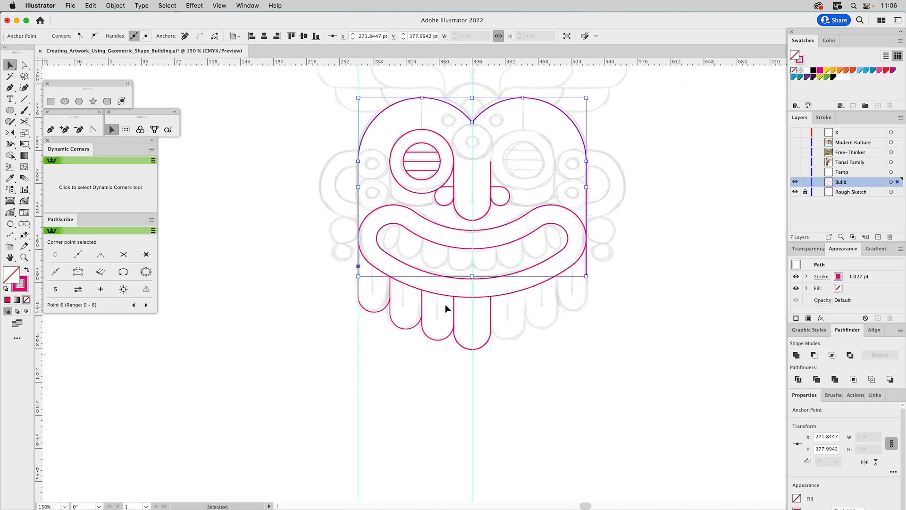
drag(438, 303, 369, 322)
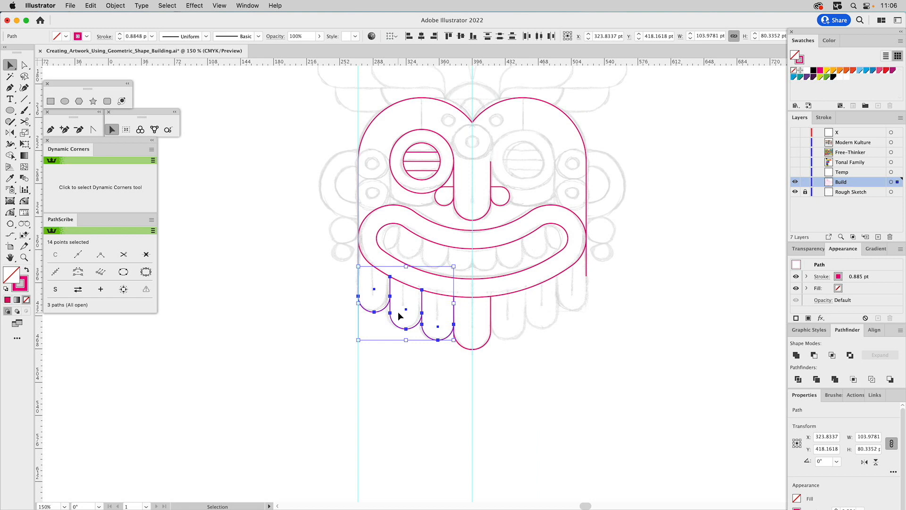
click(11, 133)
drag(472, 350, 472, 396)
key(a)
click(617, 234)
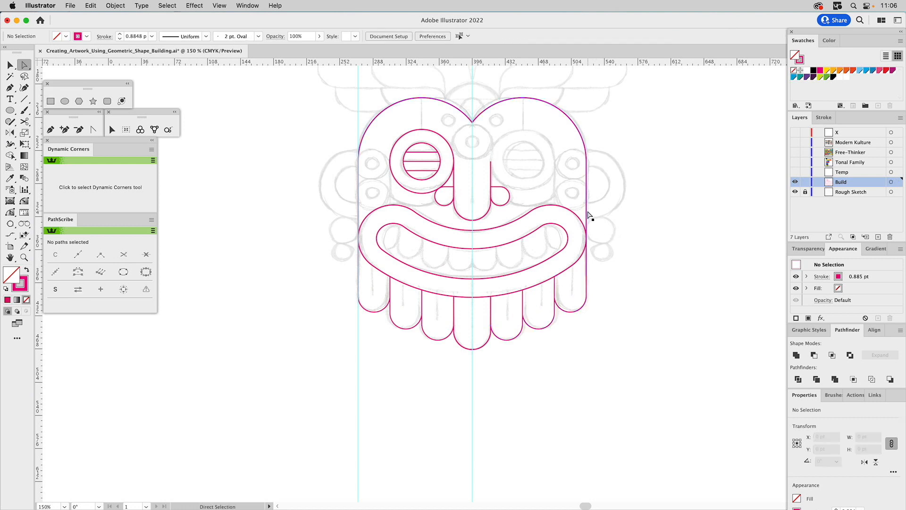
Align the head outline's right endpoint with the outermost right lobe, and join the outline to the outermost lobes on both sides.
click(587, 212)
mouse_move(588, 276)
mouse_down()
mouse_move(588, 256)
mouse_move(583, 270)
mouse_up()
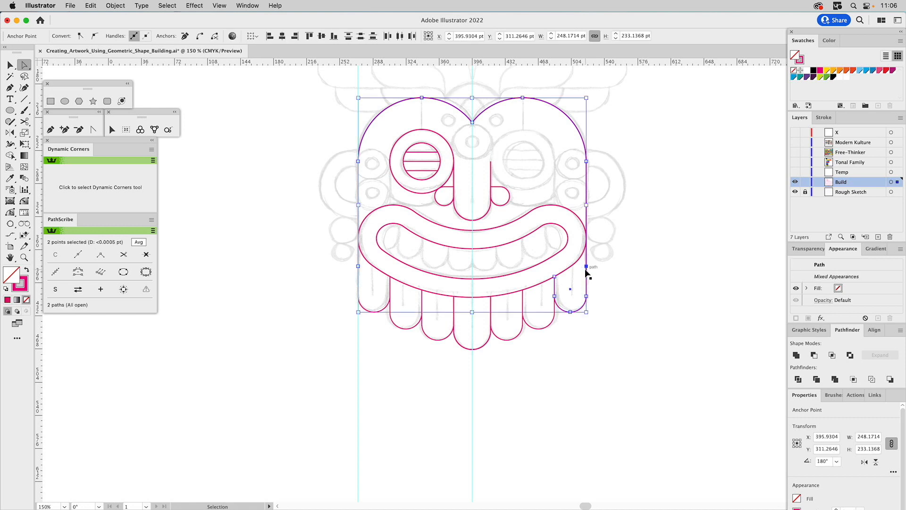
key(super+j)
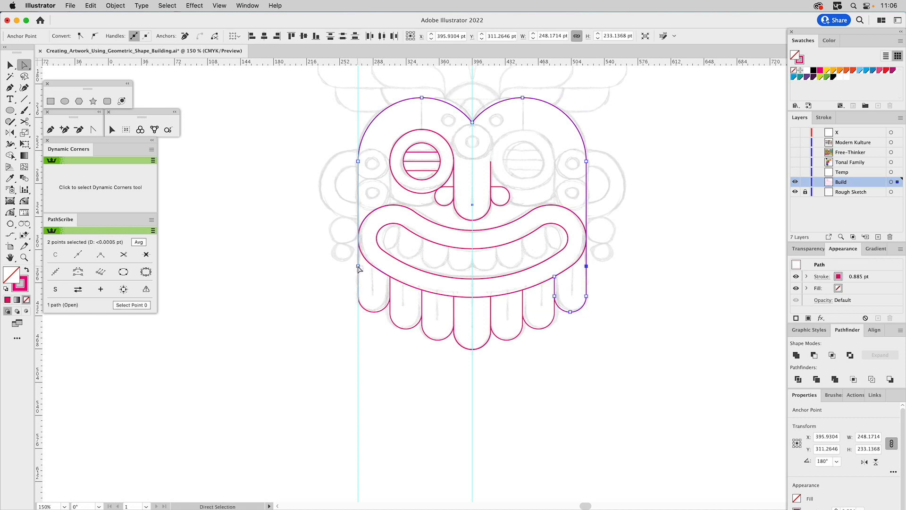
drag(355, 263, 363, 270)
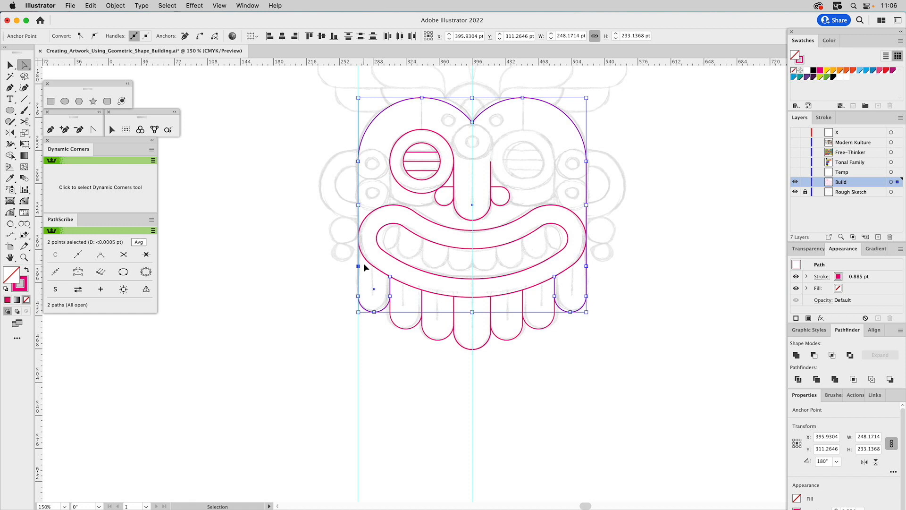
key(super+j)
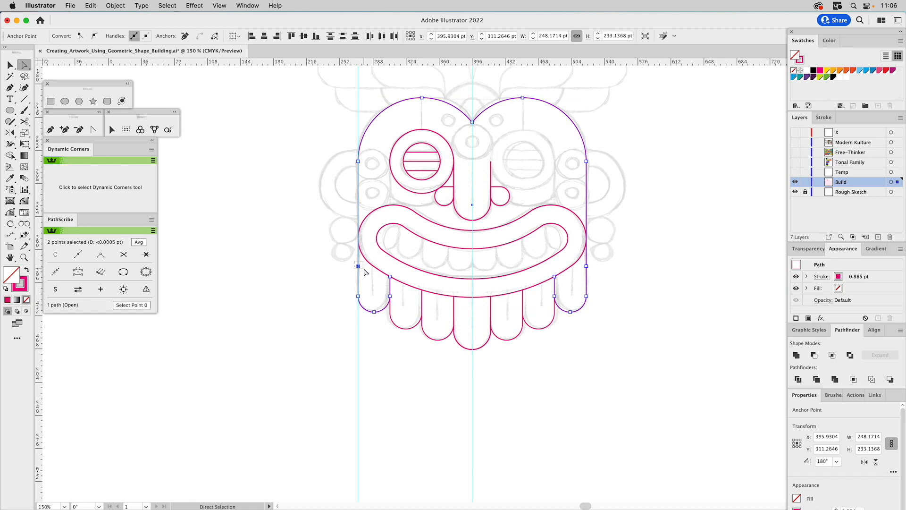
Remove the redundant anchor points at both side joints of the merged head outline, and clear the selection.
drag(601, 260, 577, 276)
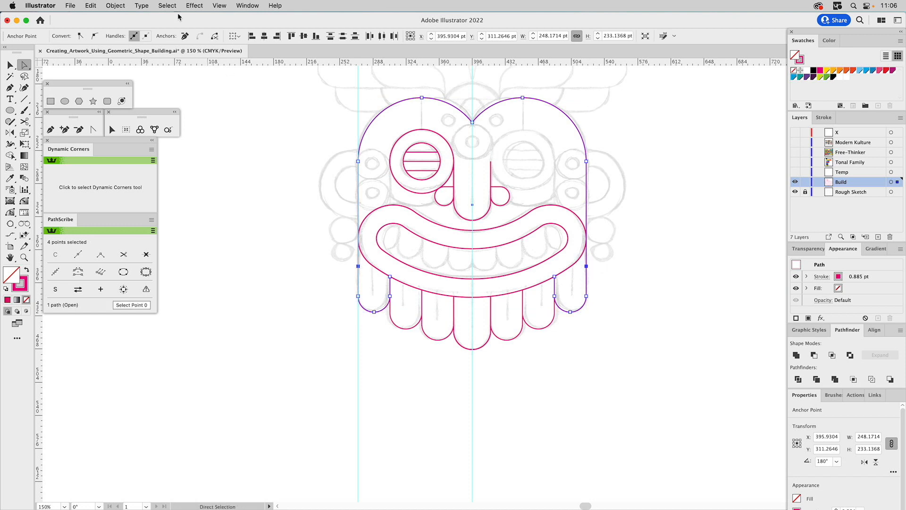
click(185, 37)
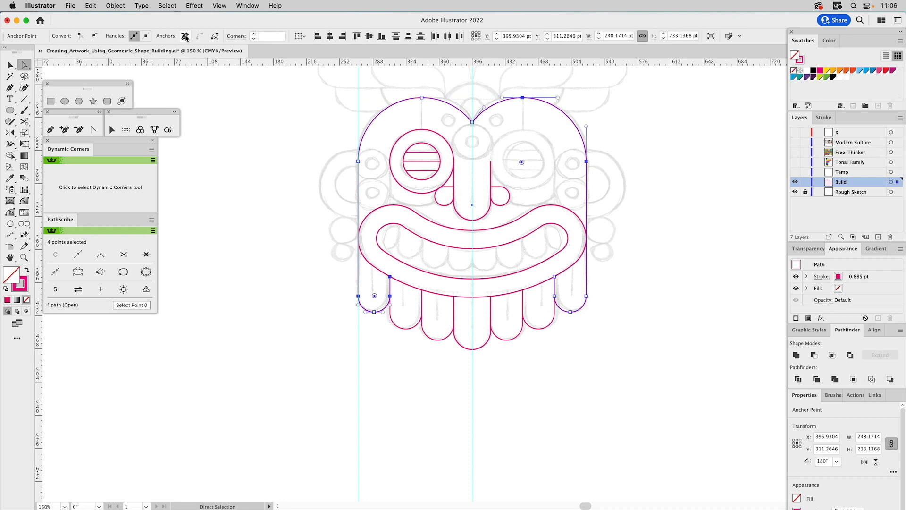
click(239, 183)
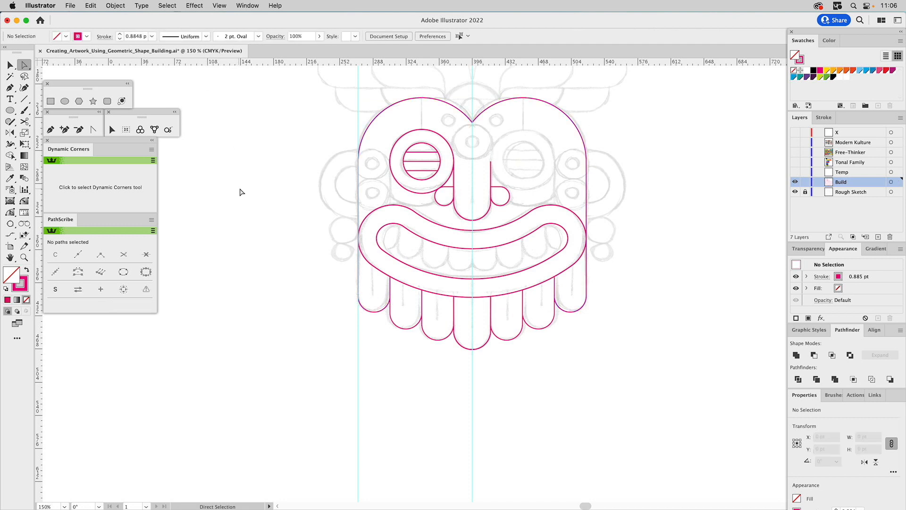
Draw a vertical line about 47.5 pt long from the outer eye circle's leftmost point down to the mouth's upper edge.
click(24, 258)
drag(294, 85, 579, 298)
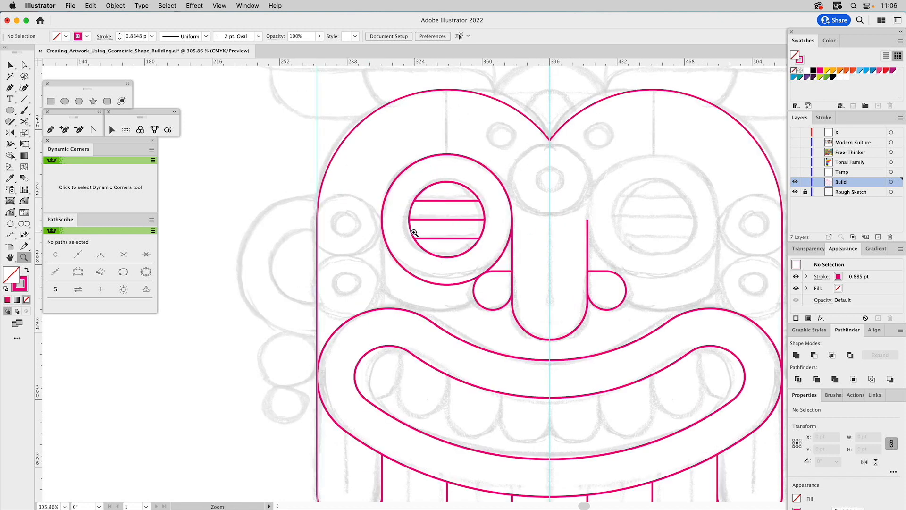
key(backslash)
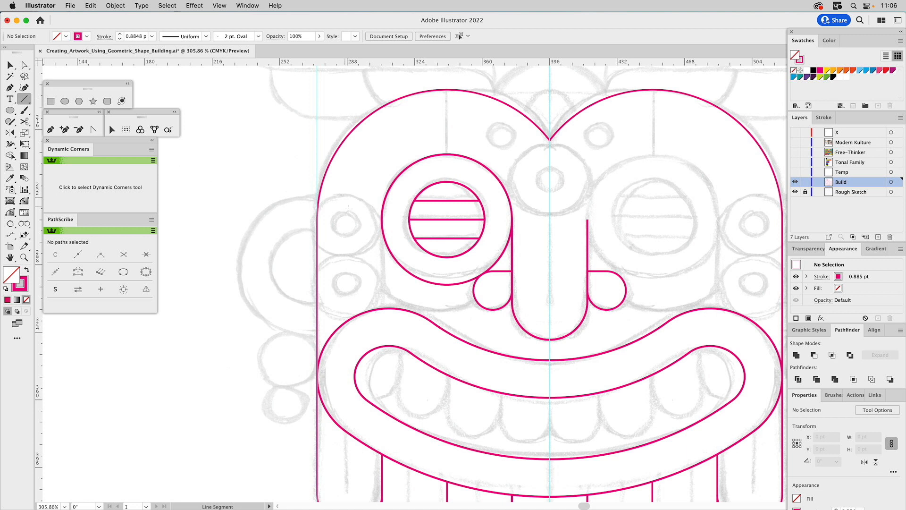
drag(382, 219, 383, 307)
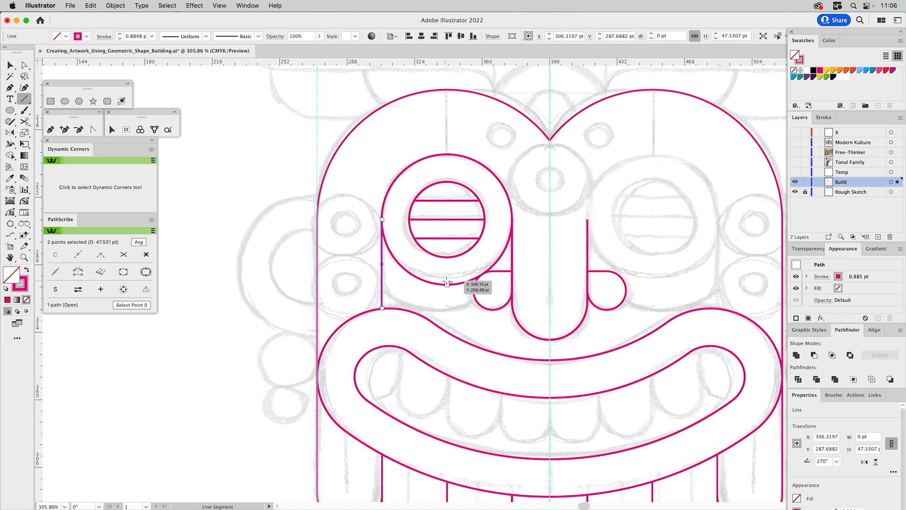
Reflect a copy of the left eye circles, slit lines and vertical side lines across the center guide, and clear the selection.
key(v)
drag(512, 171, 361, 243)
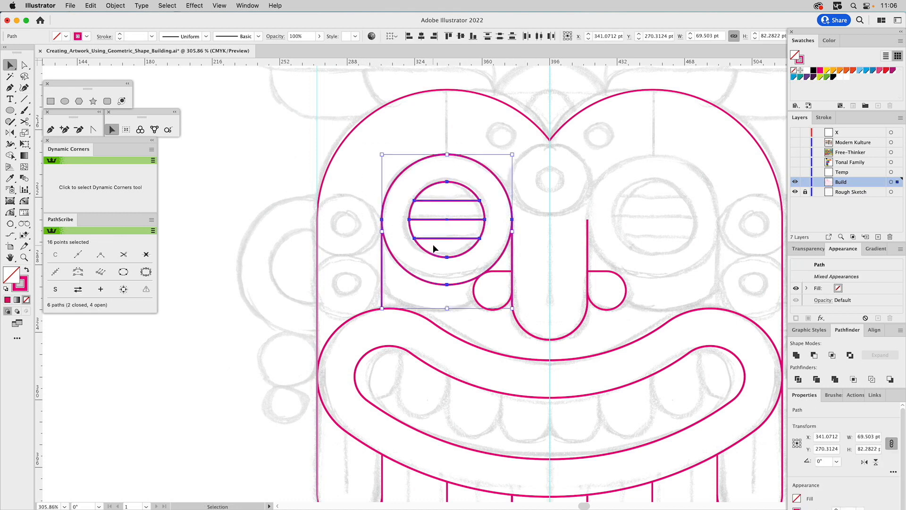
click(11, 132)
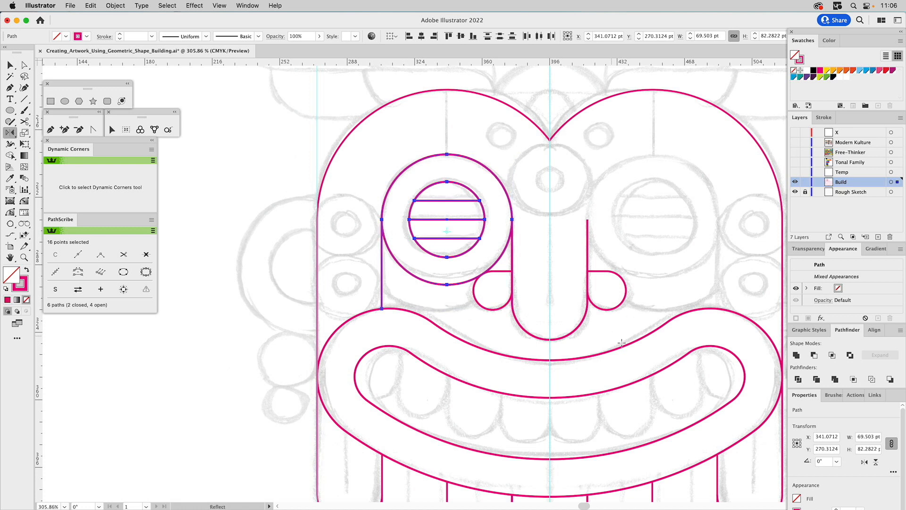
click(550, 339)
drag(550, 361, 551, 372)
key(super+shift+a)
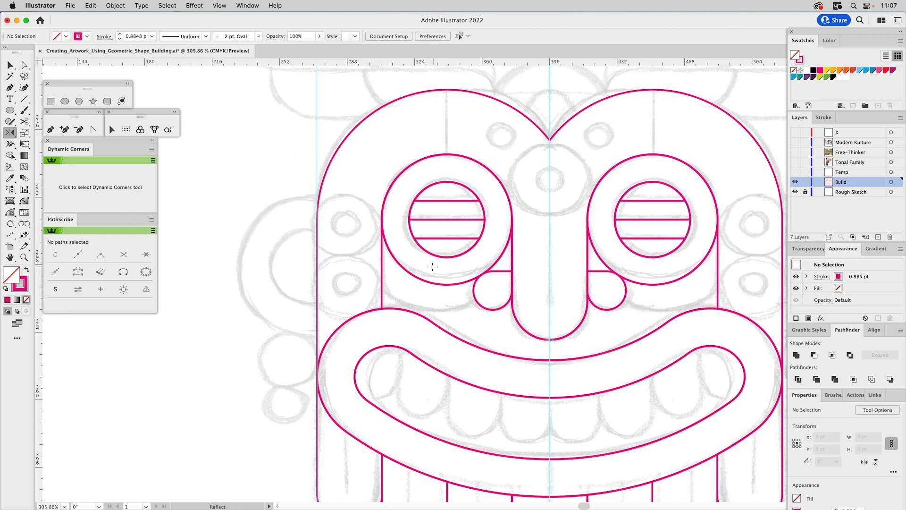
Create a concentric enlarged copy of the left outer eye circle, about 112 pt wide, and match its stroke to the original circle.
key(v)
click(414, 280)
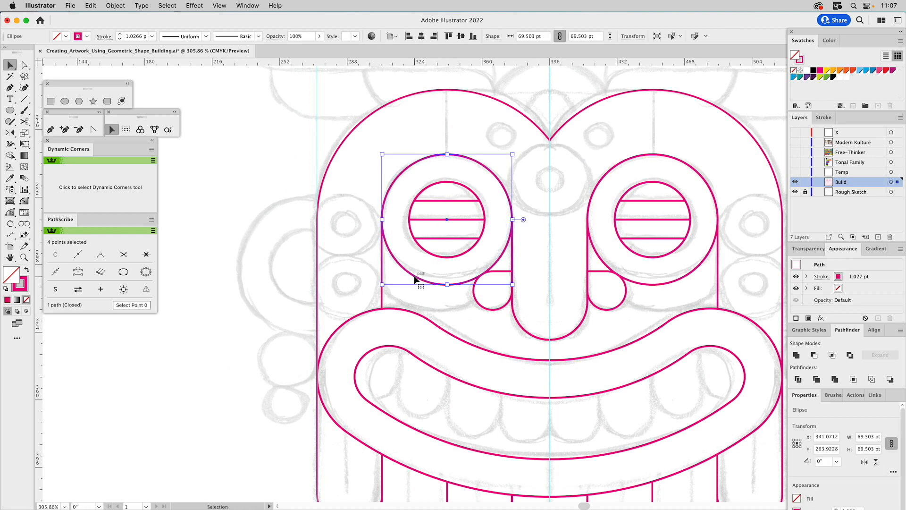
drag(447, 285, 447, 325)
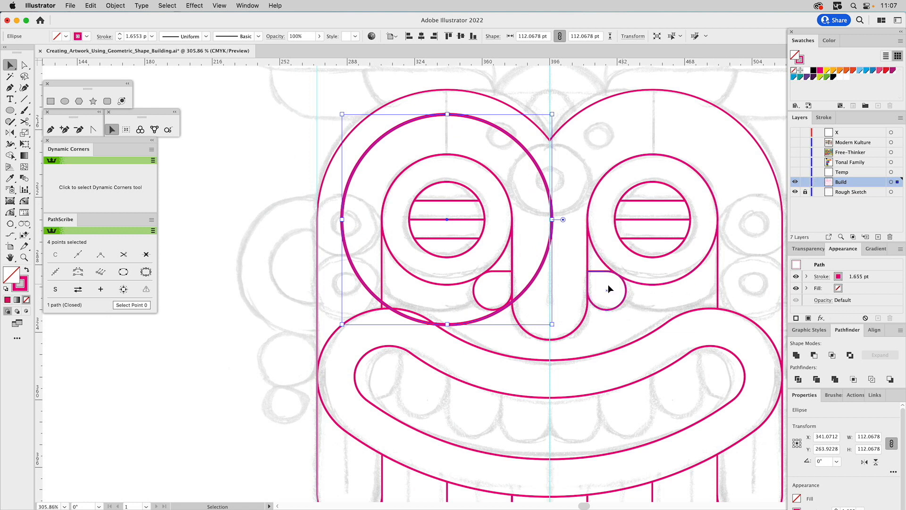
key(i)
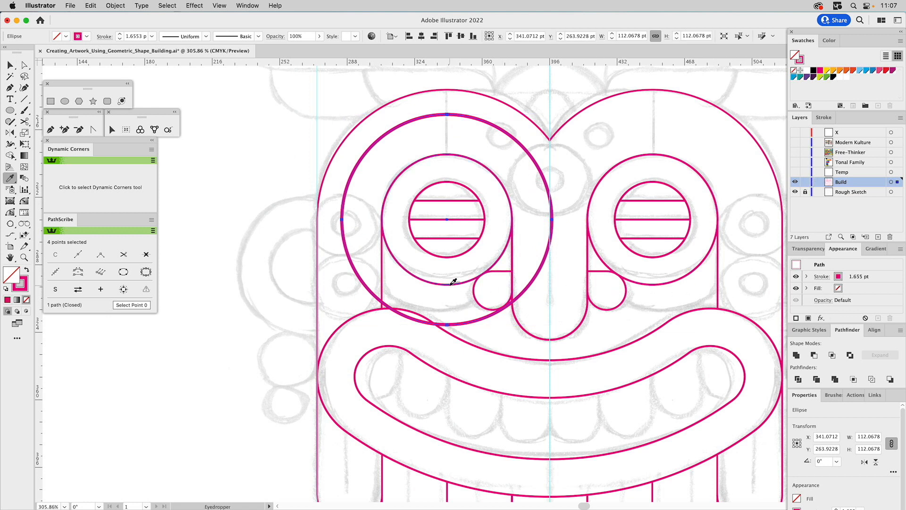
click(451, 284)
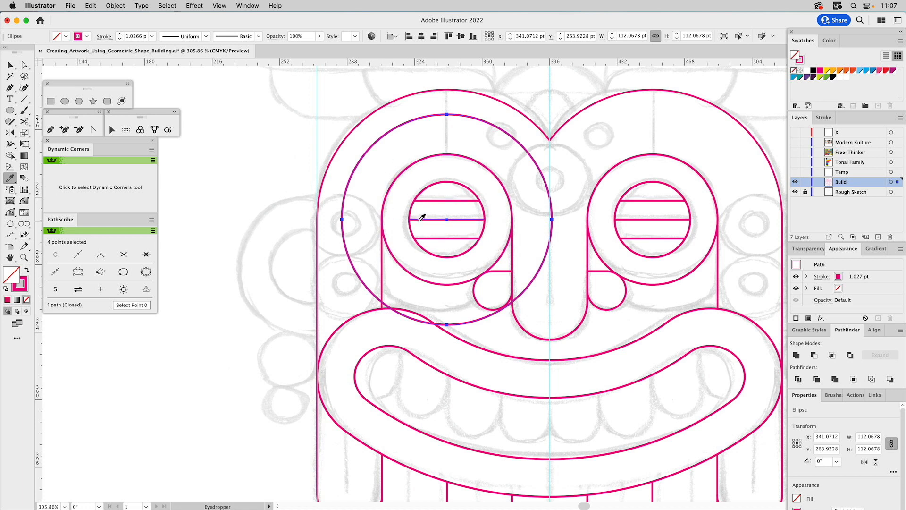
Try to snap the enlarged eye circle against the mouth's upper edge with the Snap To Collisions tool.
click(140, 129)
drag(425, 325, 420, 314)
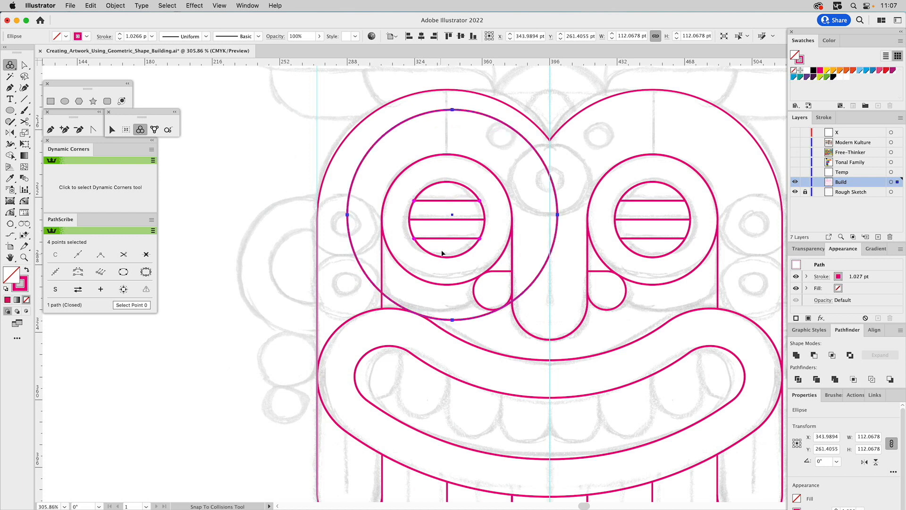
key(super+z)
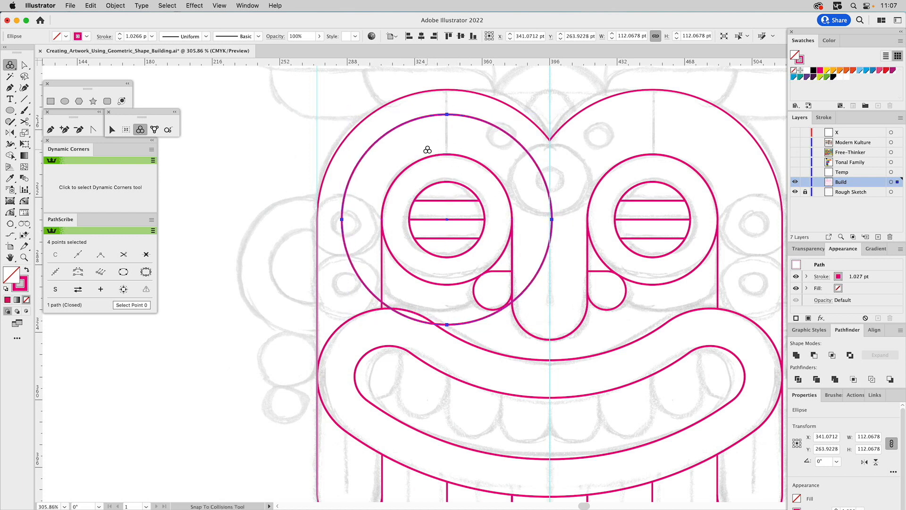
Scale the enlarged eye circle down from its center to about 105.4 pt to meet the mouth's upper edge, using Outline view for precision.
click(24, 258)
drag(290, 181, 520, 343)
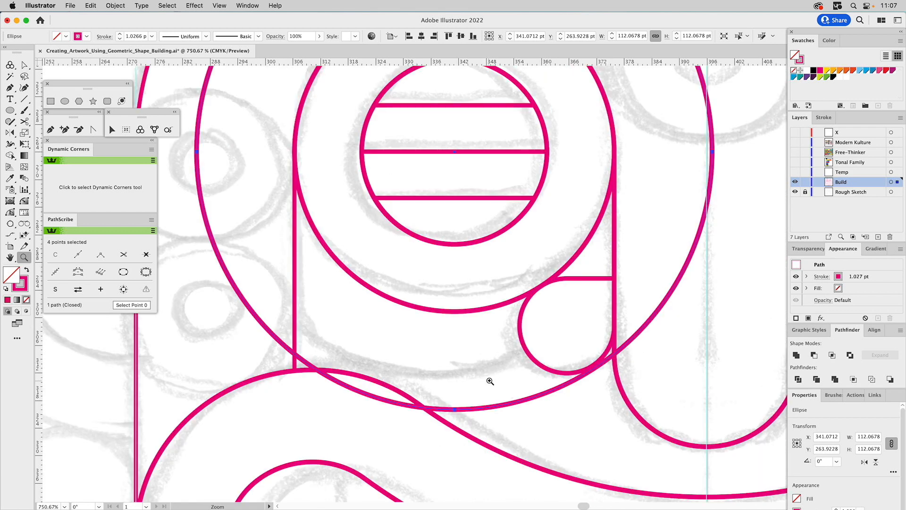
key(v)
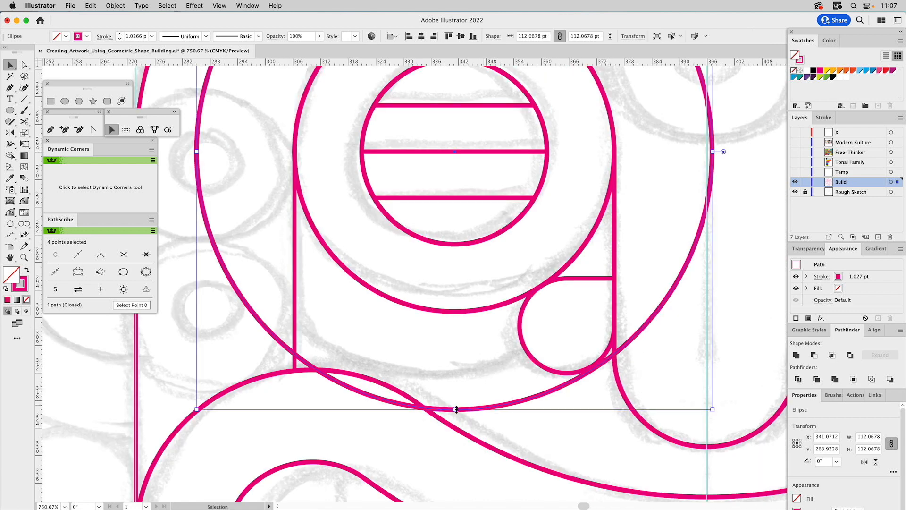
key(a)
key(super+y)
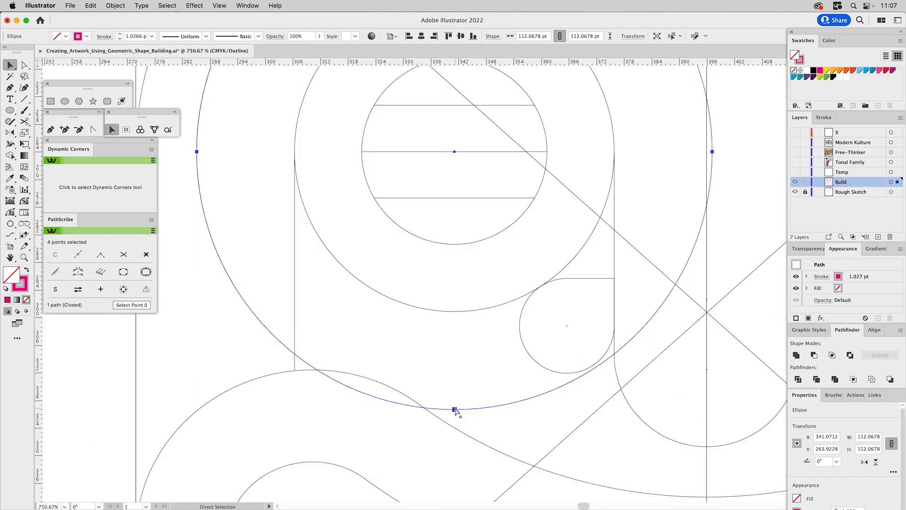
key(v)
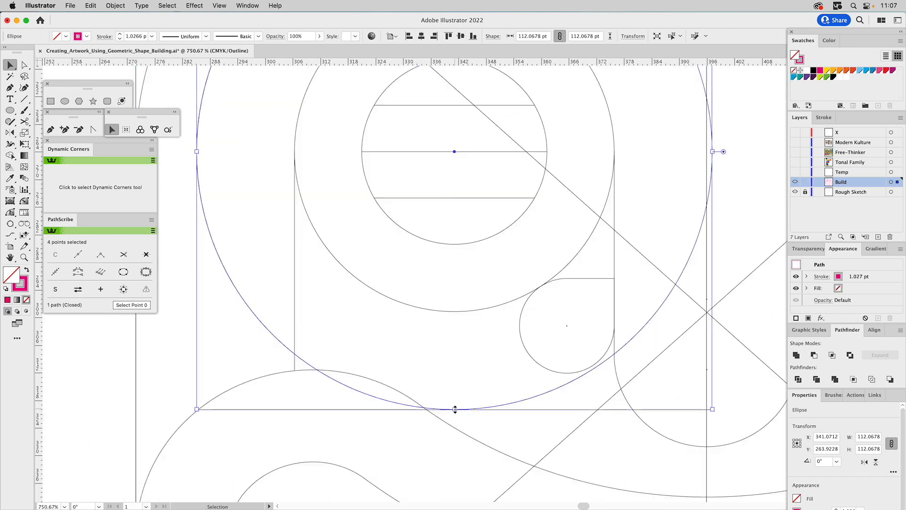
drag(455, 409, 456, 394)
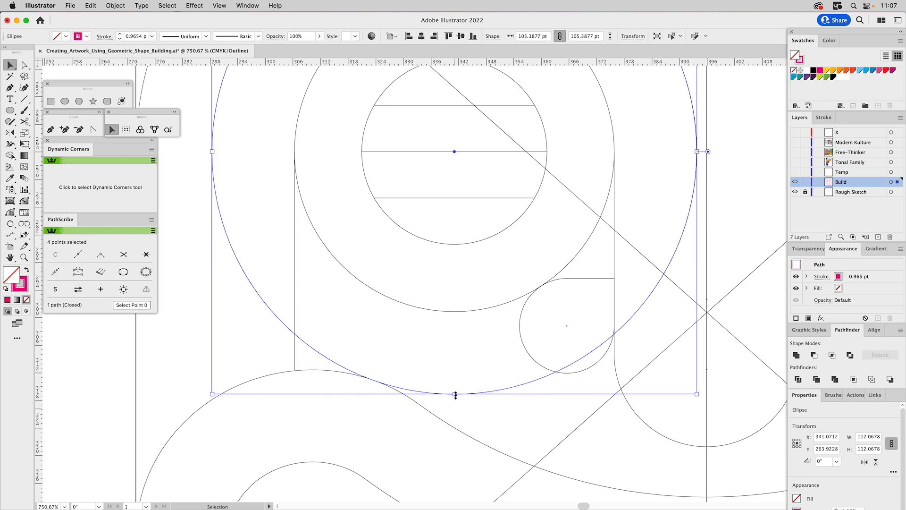
key(super+y)
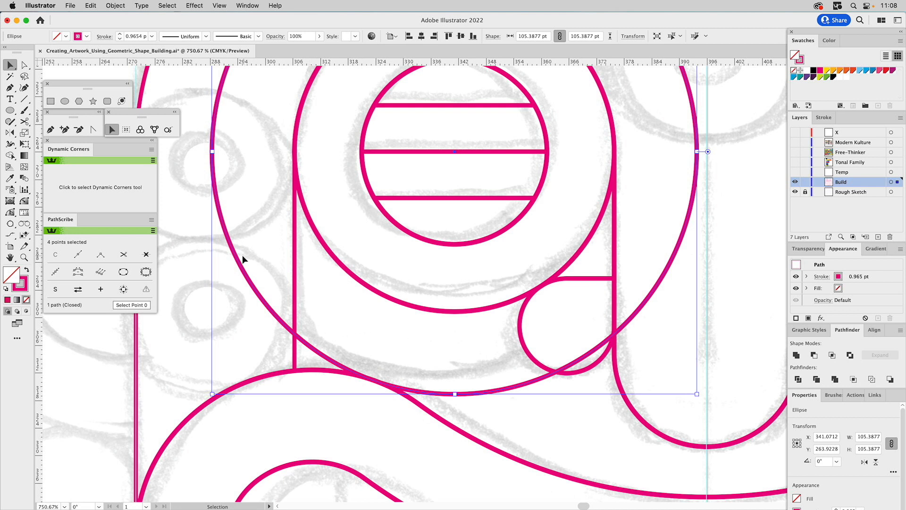
Trim the enlarged eye circle with Shape Builder, keeping only the cheek arc between the left vertical line and the nostril shape.
shift+click(295, 285)
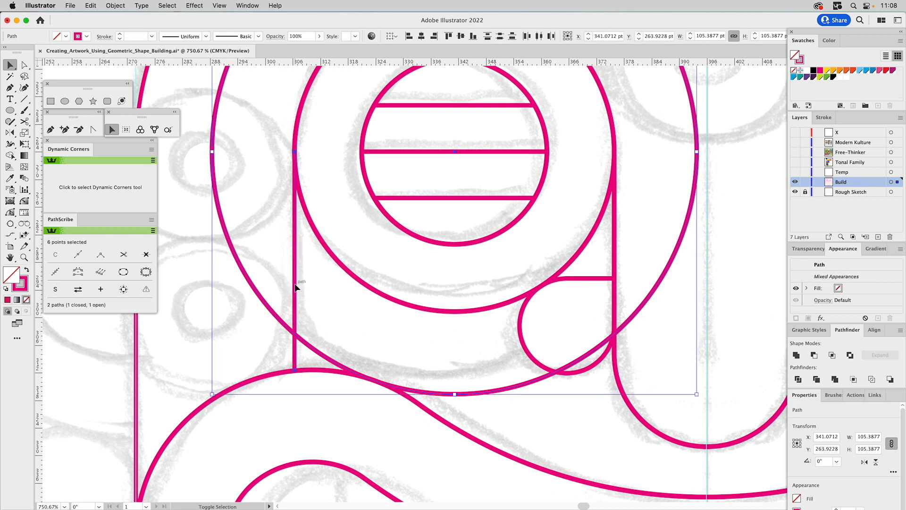
shift+click(535, 366)
click(10, 155)
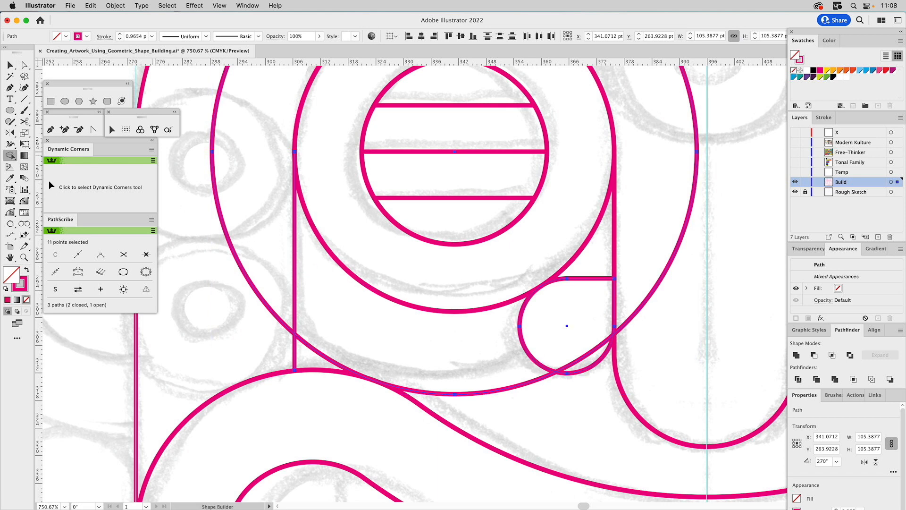
alt+click(279, 321)
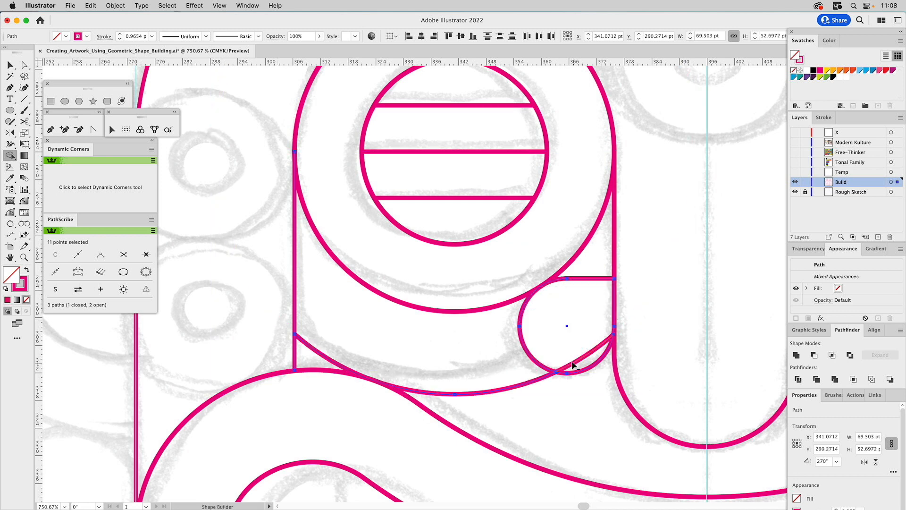
key(v)
click(565, 399)
drag(517, 376, 528, 396)
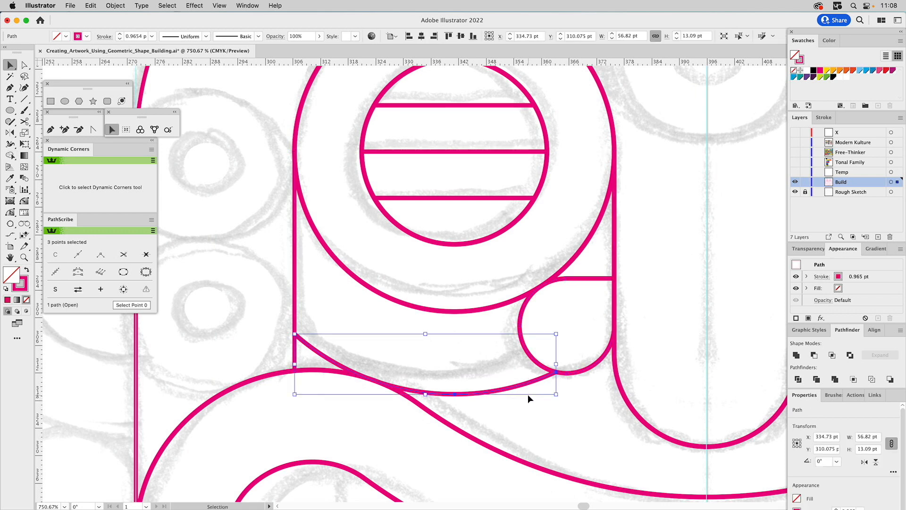
Reflect a copy of the left cheek arc across the center guide and clear the selection.
key(a)
key(super+0)
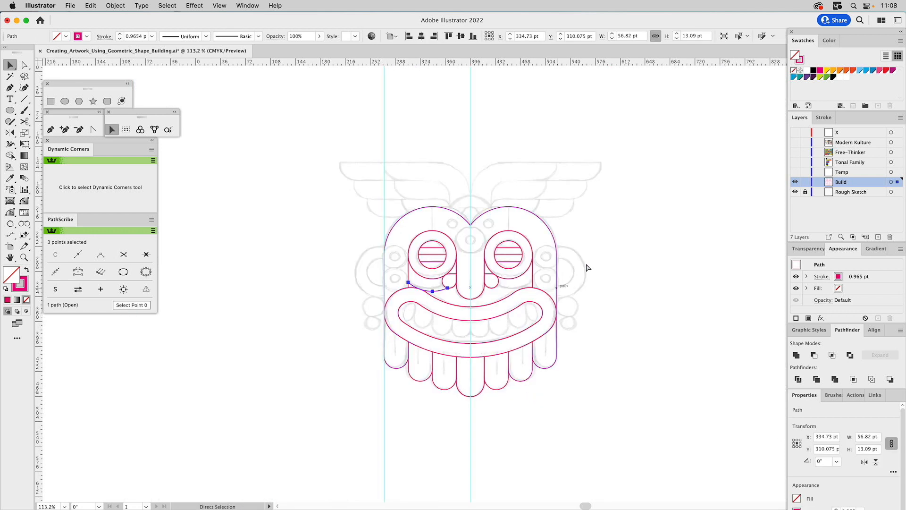
key(v)
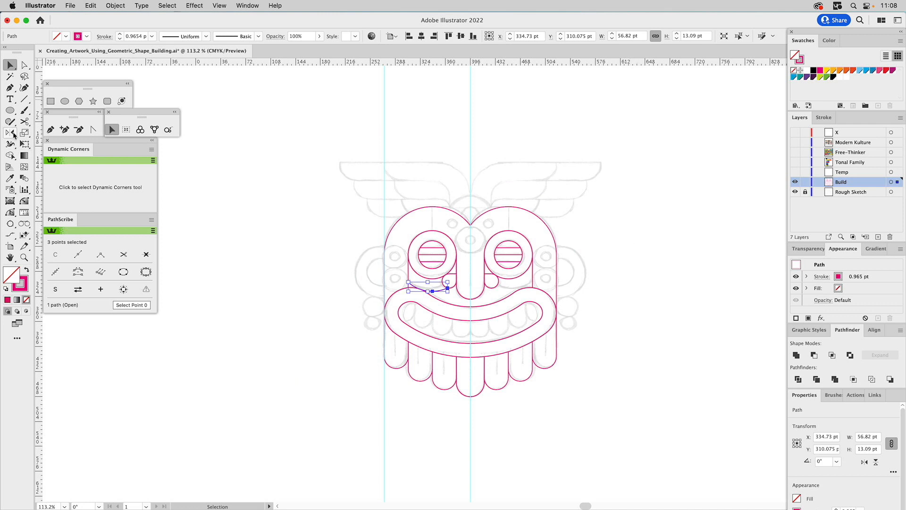
click(11, 133)
click(471, 299)
drag(471, 309, 473, 327)
super+click(631, 245)
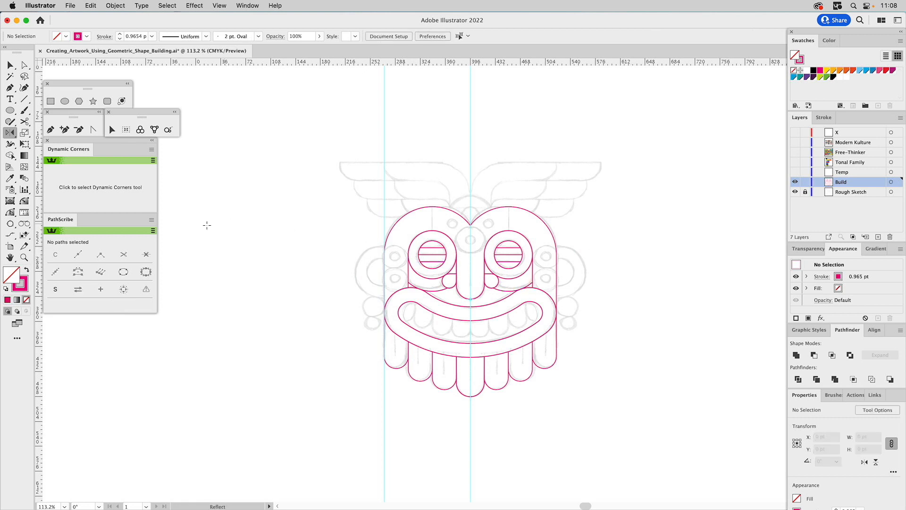
Draw a circle about 40.2 pt wide, spanning the nose's width and centered on the center guide.
click(24, 257)
drag(330, 188, 607, 415)
drag(469, 192, 467, 231)
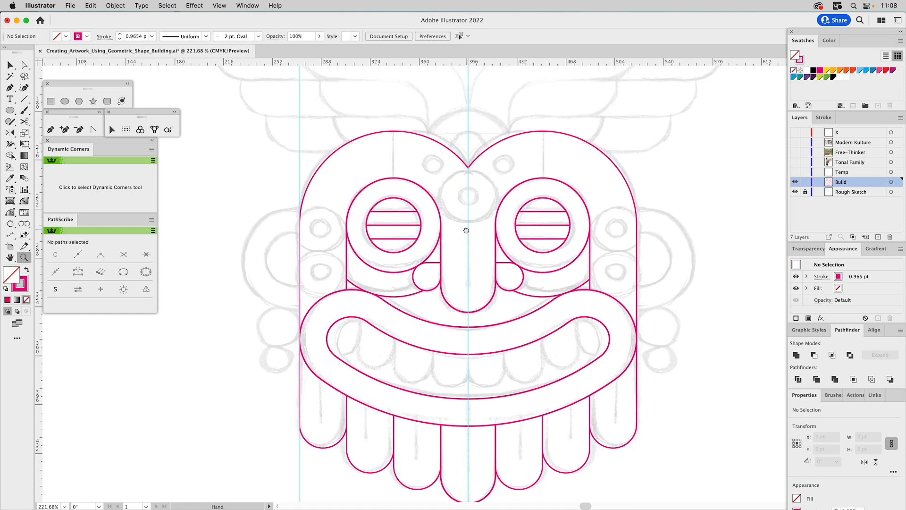
click(66, 102)
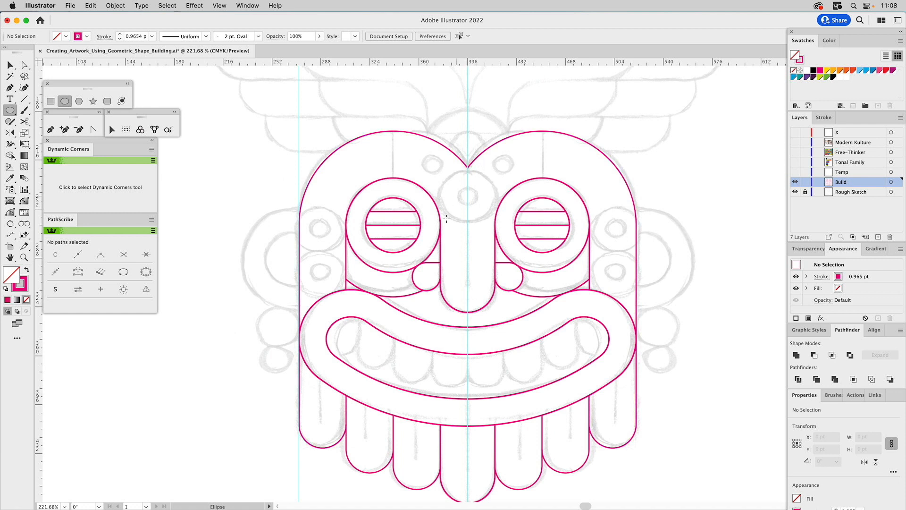
mouse_move(440, 246)
mouse_down()
mouse_move(496, 274)
mouse_move(480, 275)
mouse_move(495, 258)
mouse_up()
key(v)
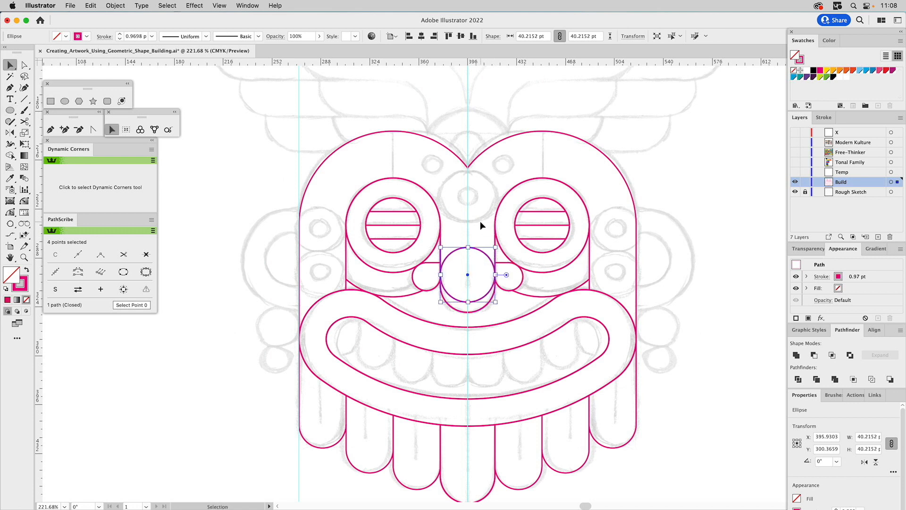
Move the nose-width circle straight up between the eyes and scale it to about 44.5 pt.
click(480, 221)
drag(487, 252, 486, 174)
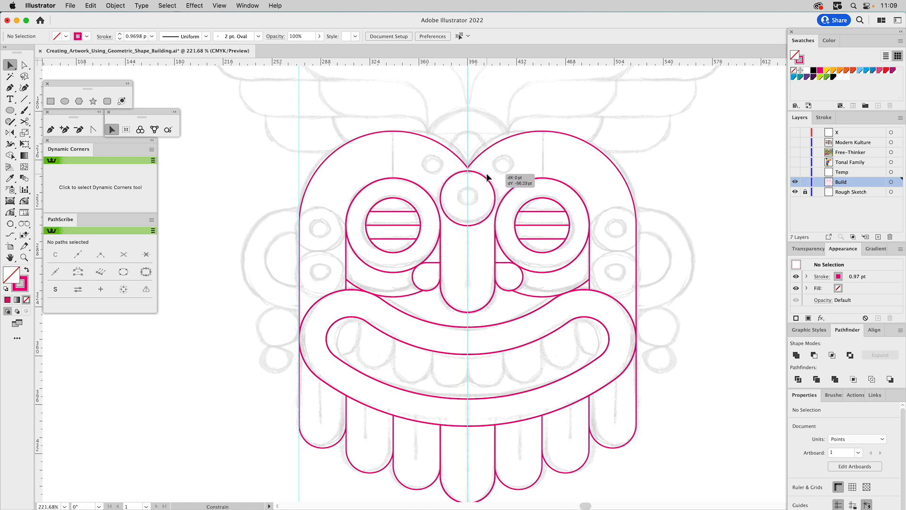
mouse_move(487, 177)
mouse_down()
mouse_move(487, 186)
mouse_move(474, 176)
mouse_up()
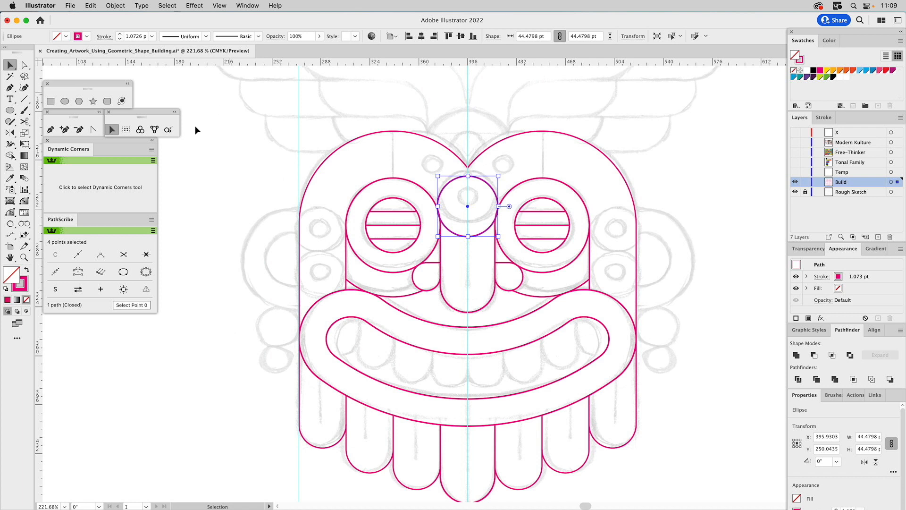
Snap the circle between the eyes up against the brow's center point with the Snap To Collisions tool.
click(140, 129)
drag(481, 233, 482, 228)
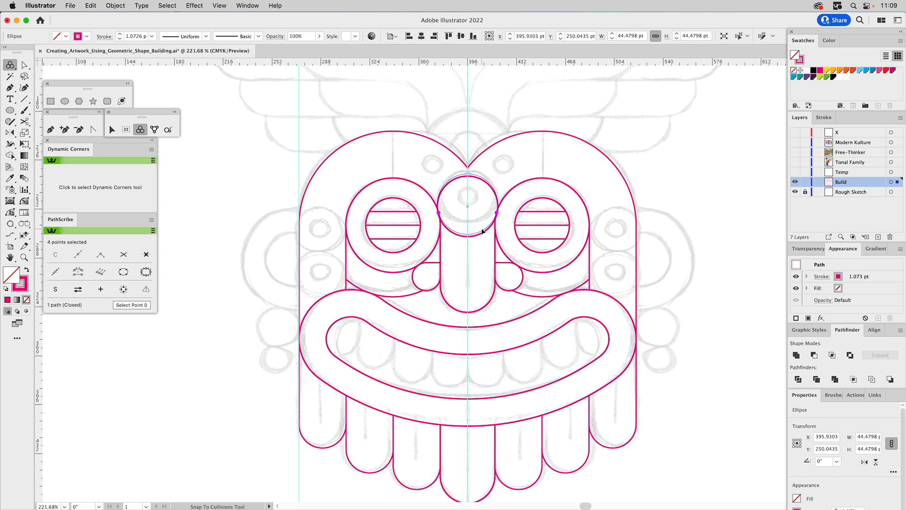
drag(482, 228, 482, 227)
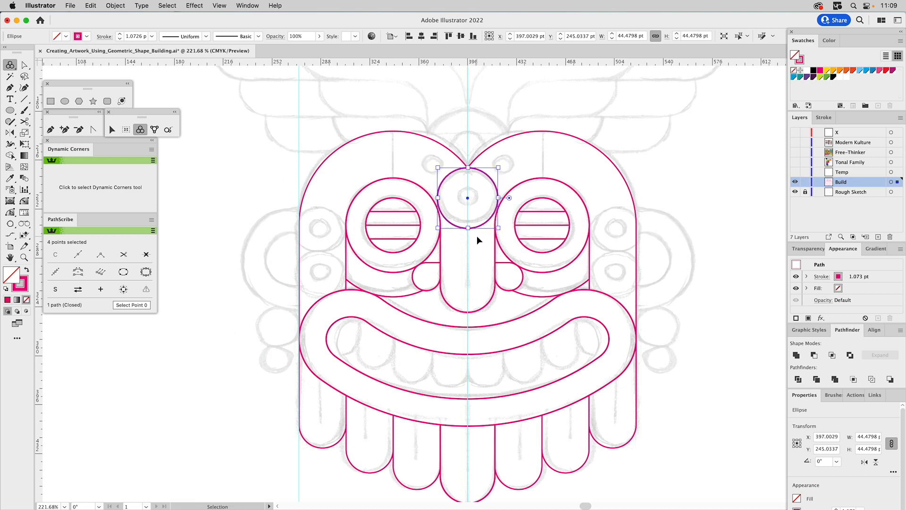
key(super)
Scale the forehead circle from its top point to about 46.5 pt so it meets both outer eye circles, using Outline view for precision.
click(26, 133)
key(z)
drag(402, 133, 558, 256)
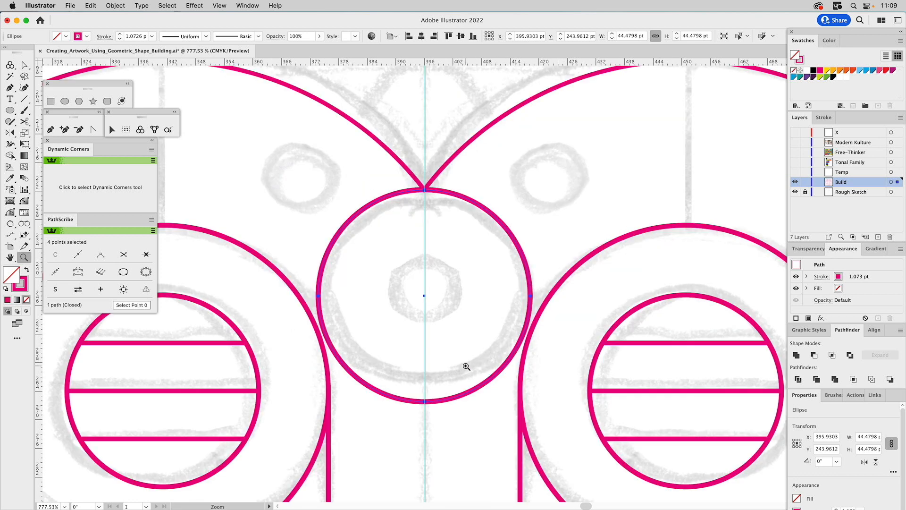
key(super+y)
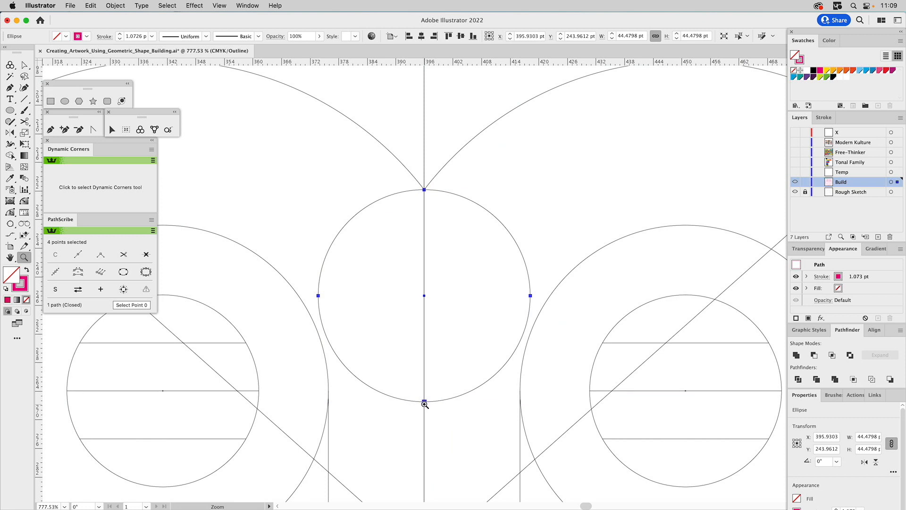
key(v)
drag(426, 402, 426, 412)
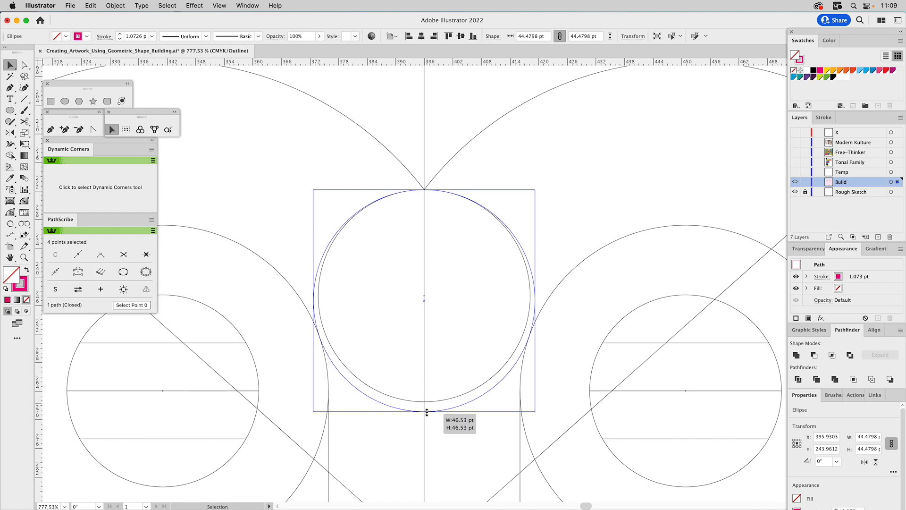
drag(427, 412, 427, 412)
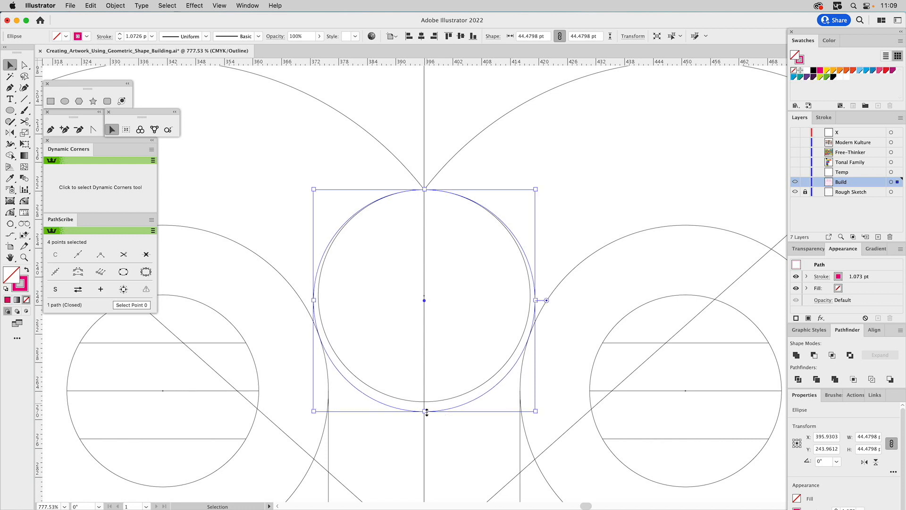
key(super)
key(super+y)
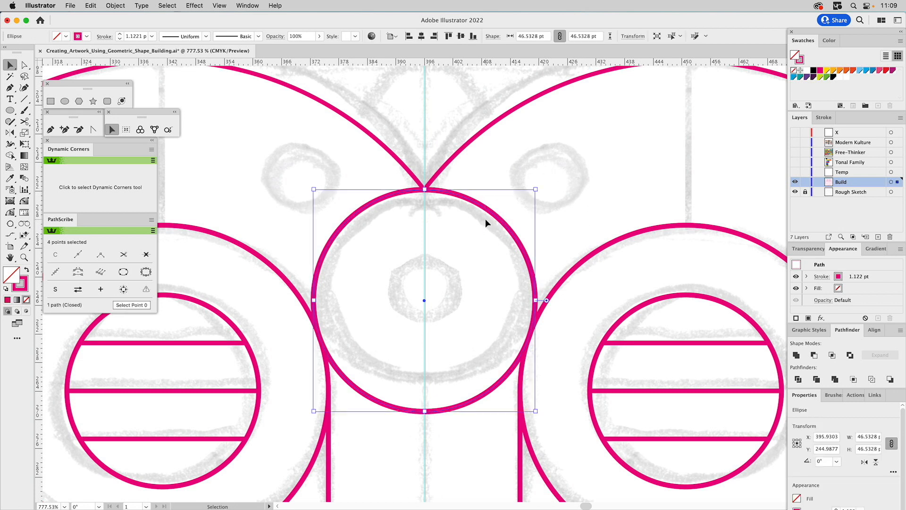
Create a concentric inner copy of the forehead circle, about 19.3 pt wide, and match its stroke to the outer circle.
drag(537, 189, 472, 234)
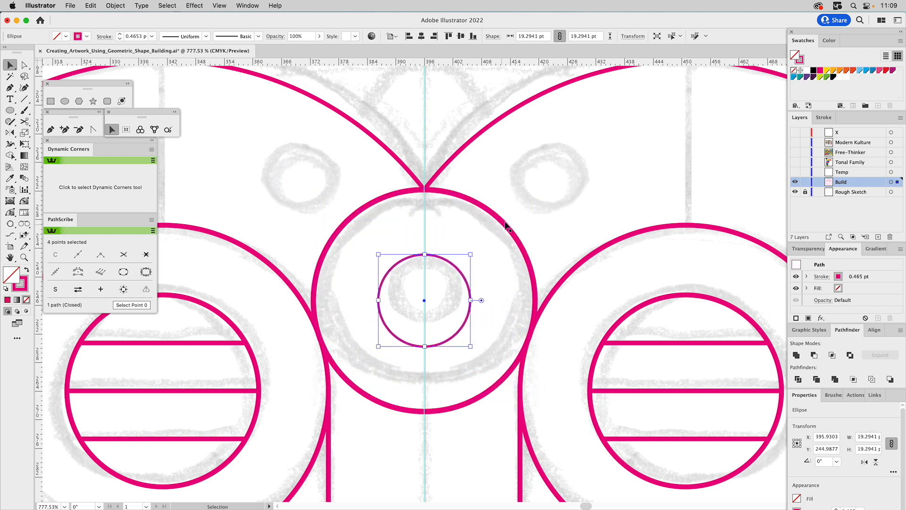
key(i)
click(500, 210)
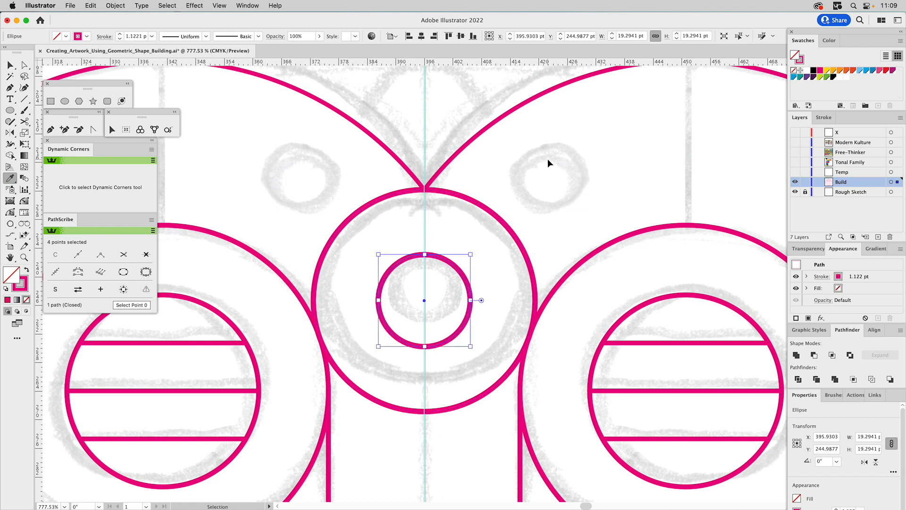
key(super+shift+a)
Draw a vertical line about 41.6 pt long down the nose from the forehead circle's lowest point along the center guide.
key(super+0)
key(z)
drag(319, 178, 606, 378)
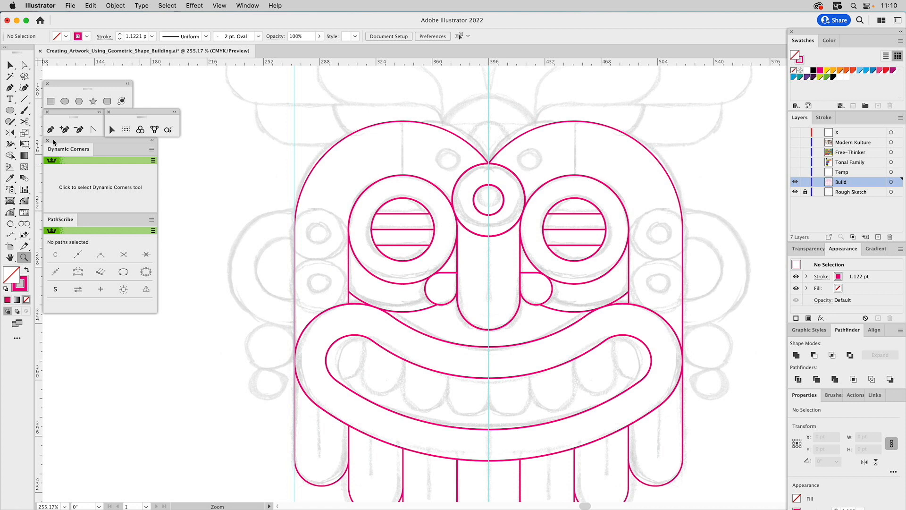
click(25, 99)
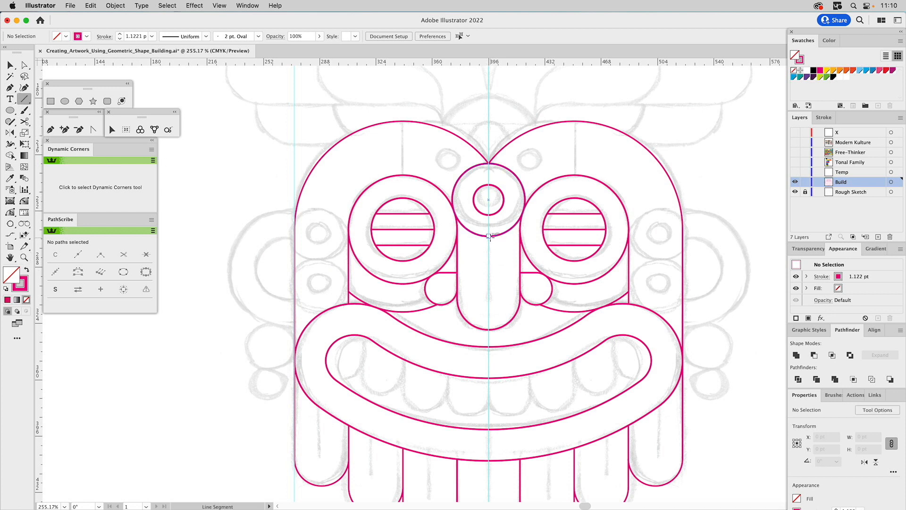
drag(489, 236, 489, 302)
key(v)
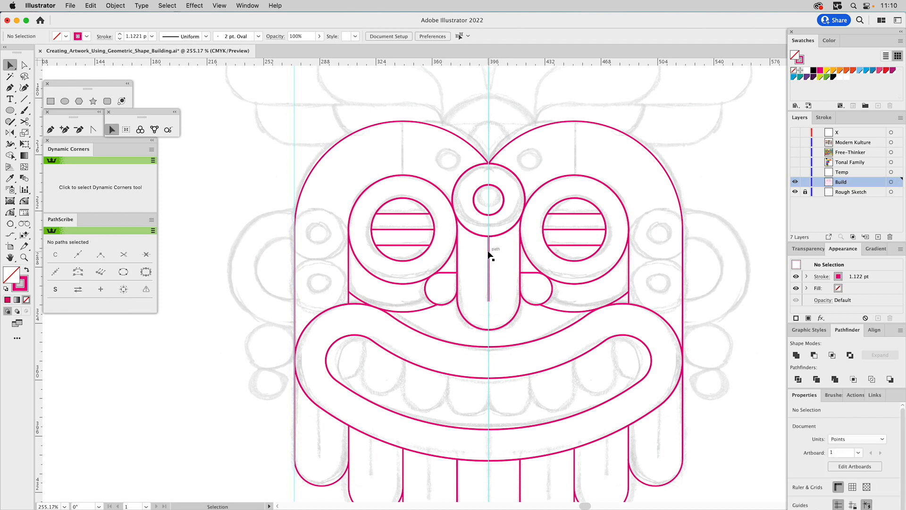
Apply a round cap to the nose's vertical line and check its lower end up close.
click(489, 255)
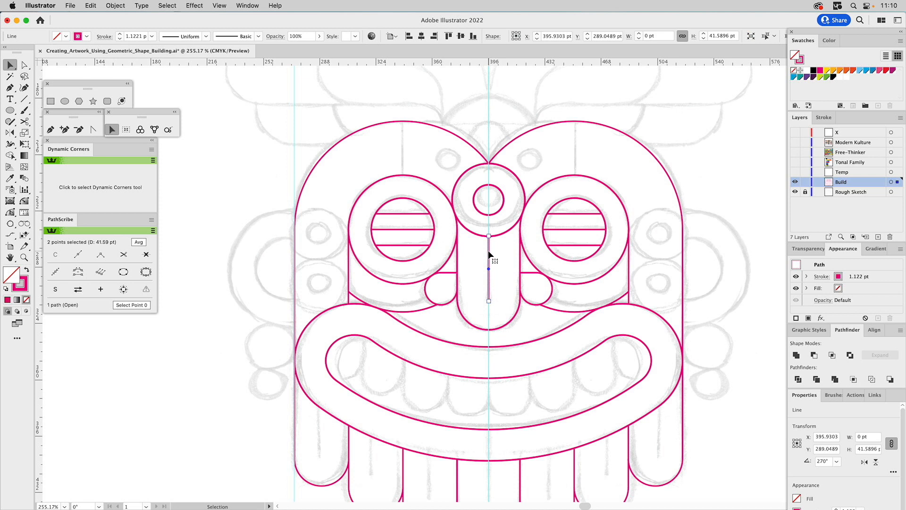
click(824, 117)
click(837, 145)
click(503, 274)
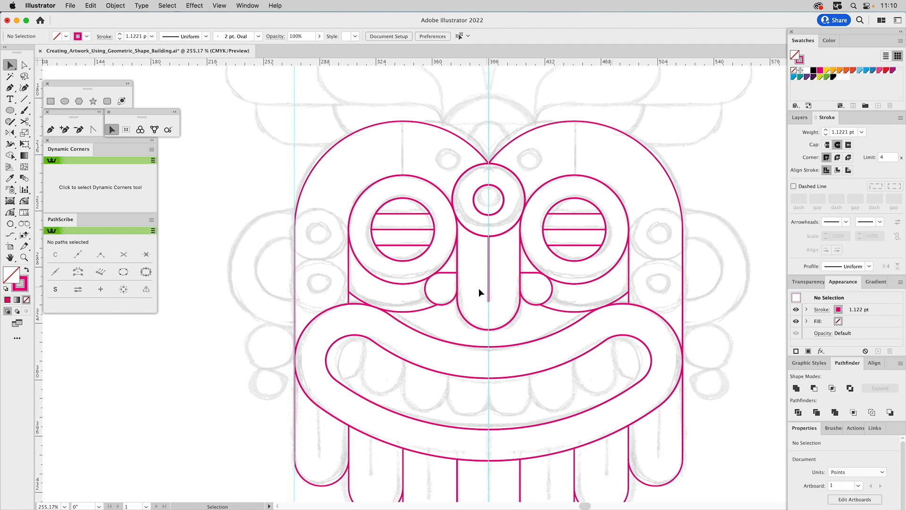
key(z)
drag(471, 285, 507, 310)
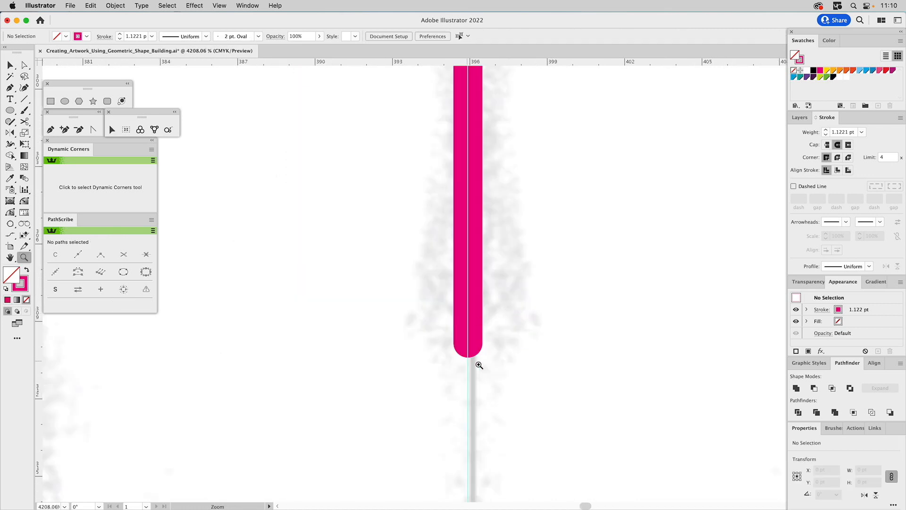
Draw a circle about 34.5 pt wide between the left guide and the left eye's outer vertical line.
key(super+0)
drag(363, 184, 520, 336)
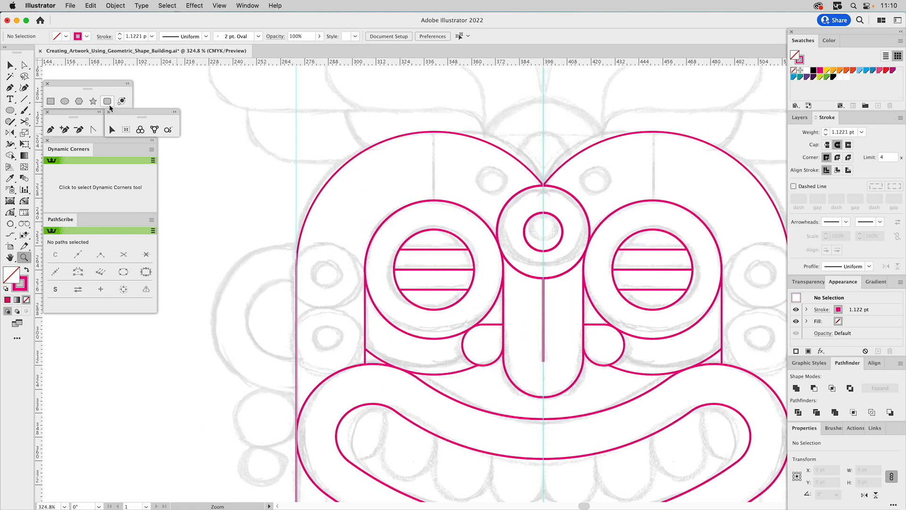
click(65, 101)
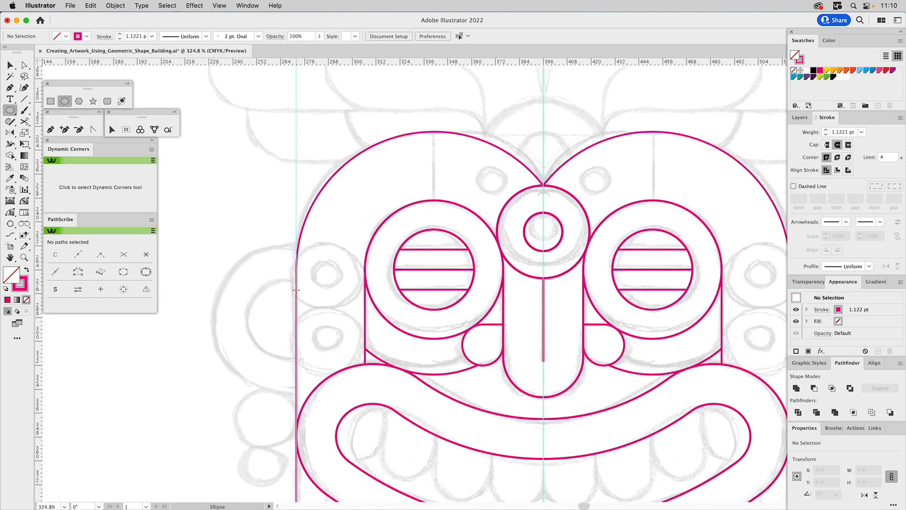
drag(297, 289, 365, 325)
key(v)
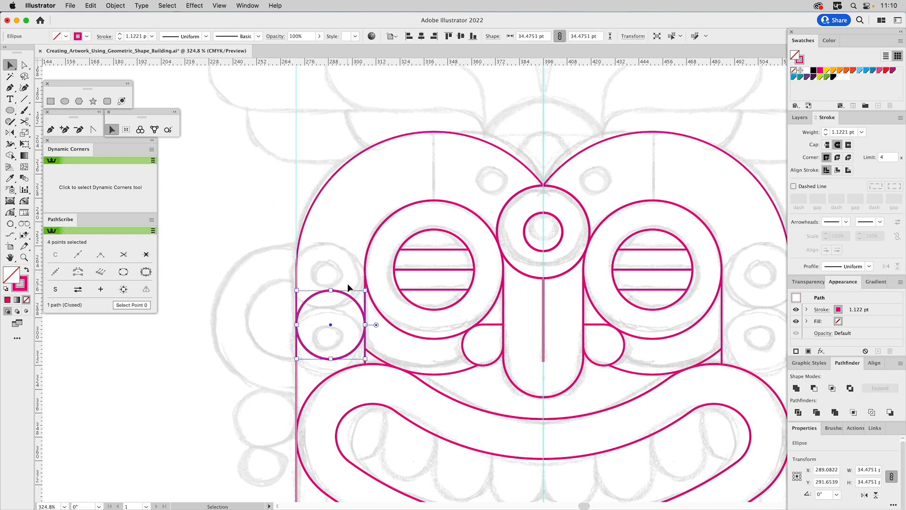
Create a concentric inner copy of the left side circle, about 14.2 pt wide, and match its stroke to the outer circle.
drag(331, 291, 331, 311)
key(i)
click(329, 291)
Select both left side circles and snap them down against the mouth's upper edge with the Snap To Collisions tool.
key(v)
drag(338, 279, 324, 329)
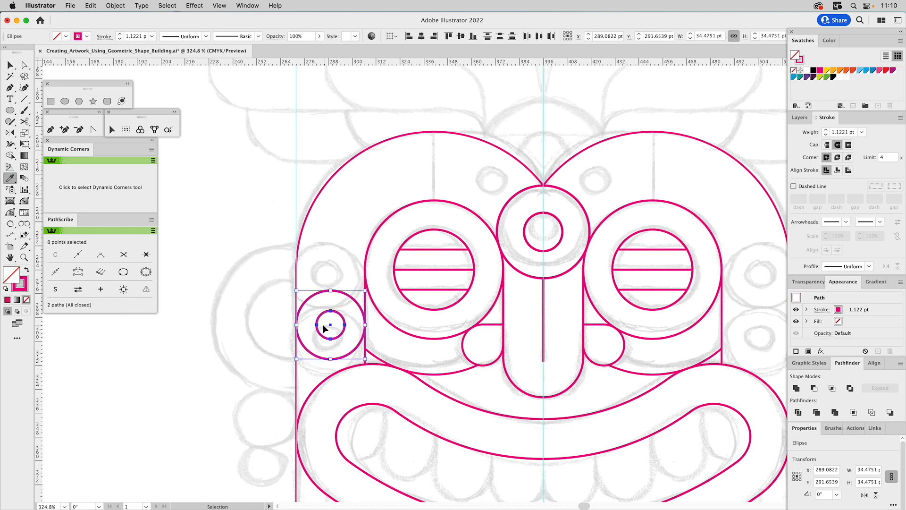
click(140, 129)
drag(345, 293, 342, 306)
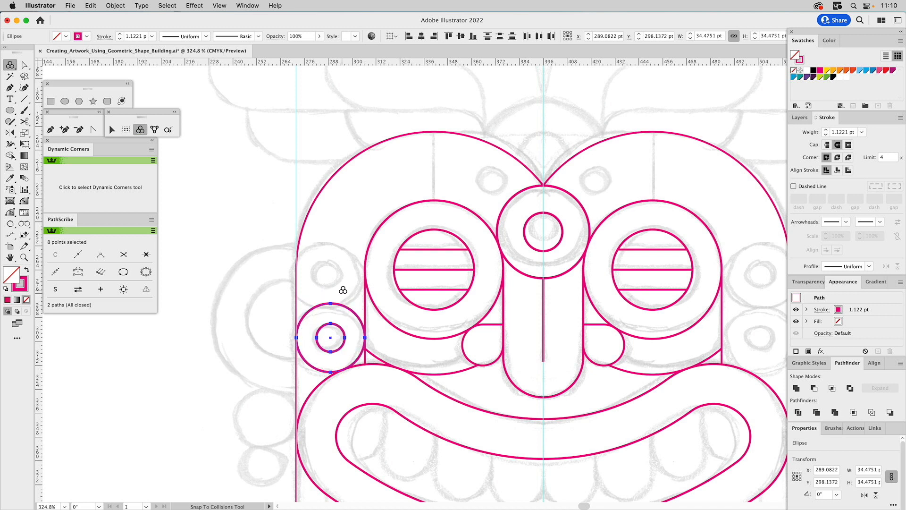
Duplicate the pair of left side circles directly above so the outer circles touch, and clear the selection.
key(v)
drag(331, 373, 330, 306)
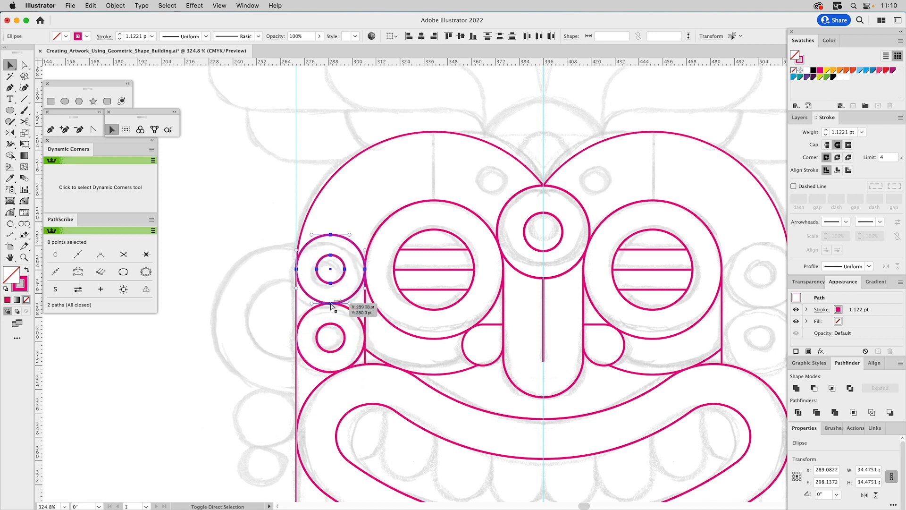
key(super+shift+a)
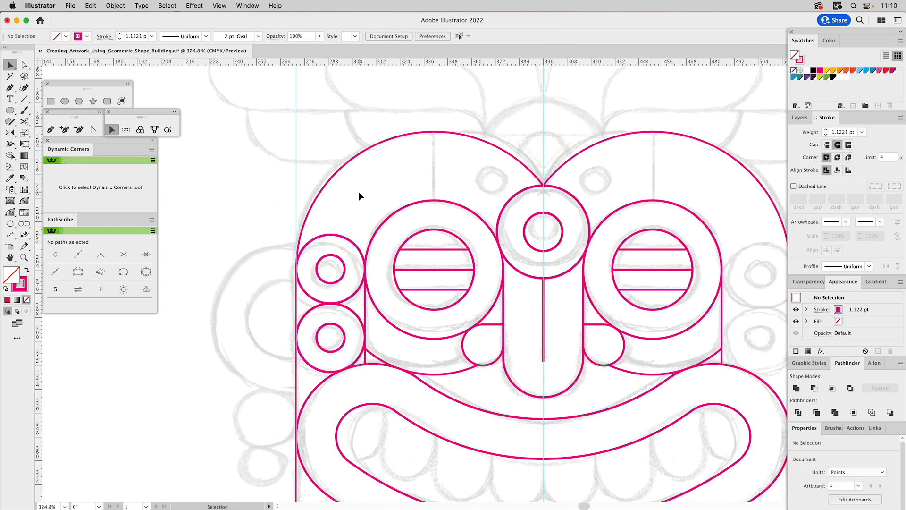
Copy the upper small inner circle and place the copy over the sketched dot on the forehead's left half.
click(333, 255)
key(super+c)
key(super+v)
click(491, 267)
drag(482, 279, 499, 170)
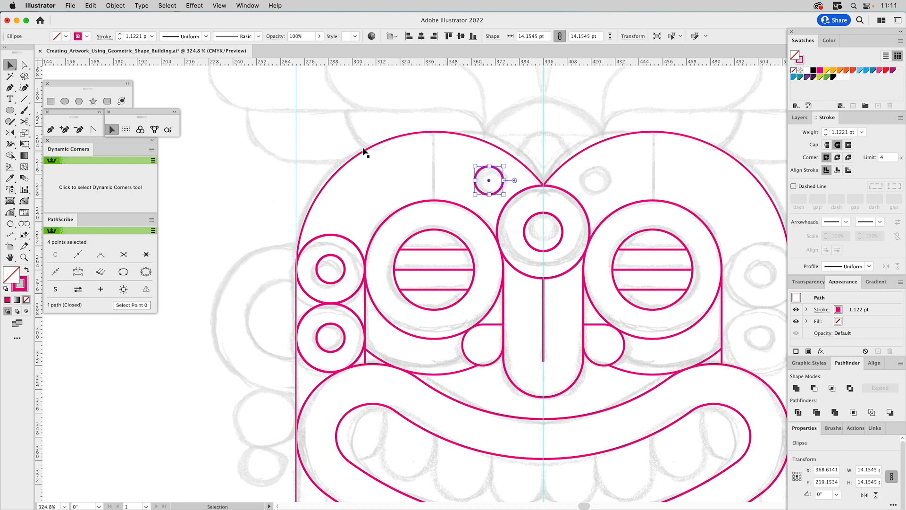
Draw a vertical line about 34.5 pt long from the left brow arch's top to the left eye's outer circle, with a butt cap.
click(24, 99)
drag(435, 132, 435, 199)
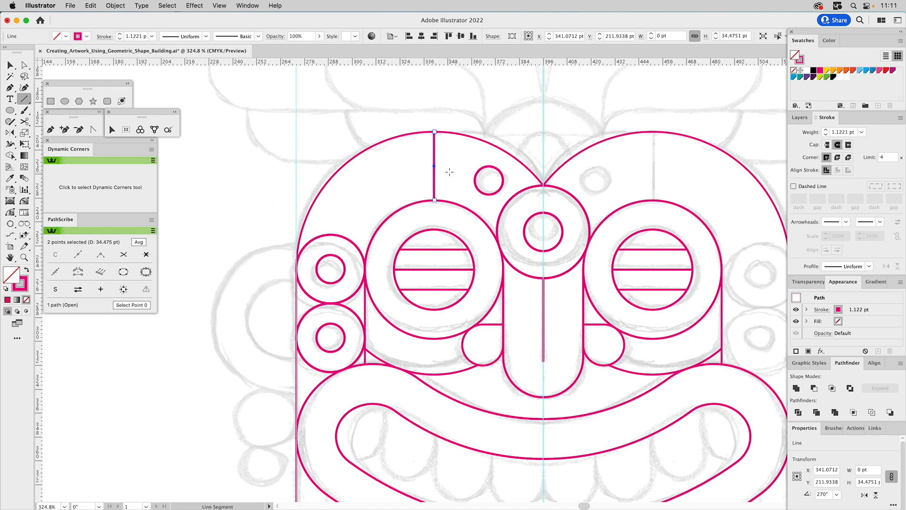
key(v)
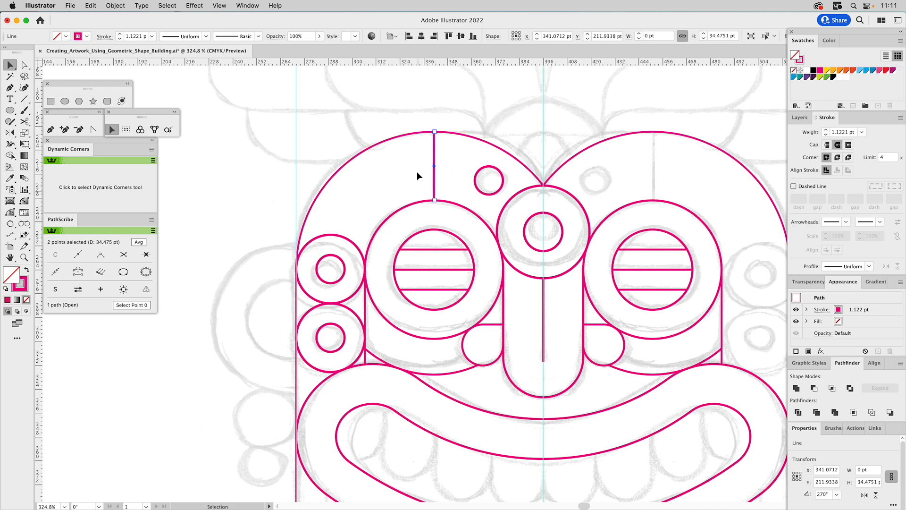
click(448, 161)
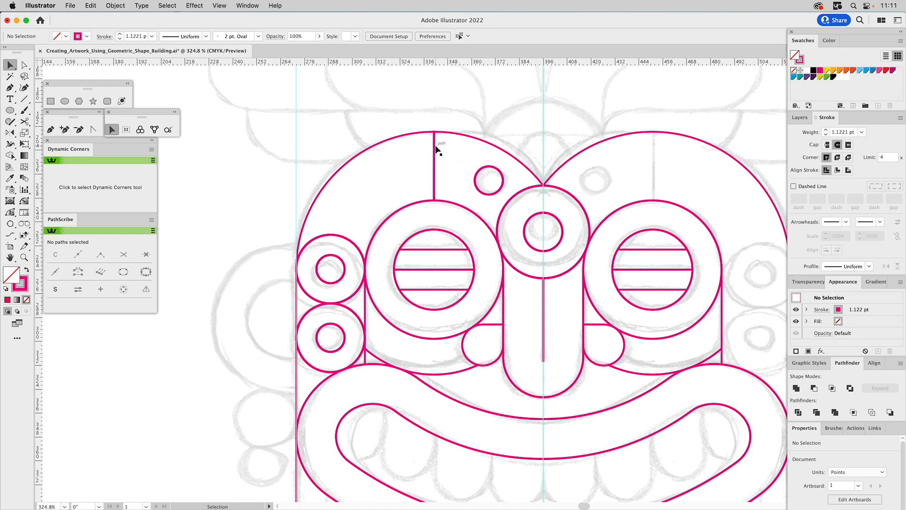
click(434, 146)
click(827, 143)
click(446, 143)
click(434, 152)
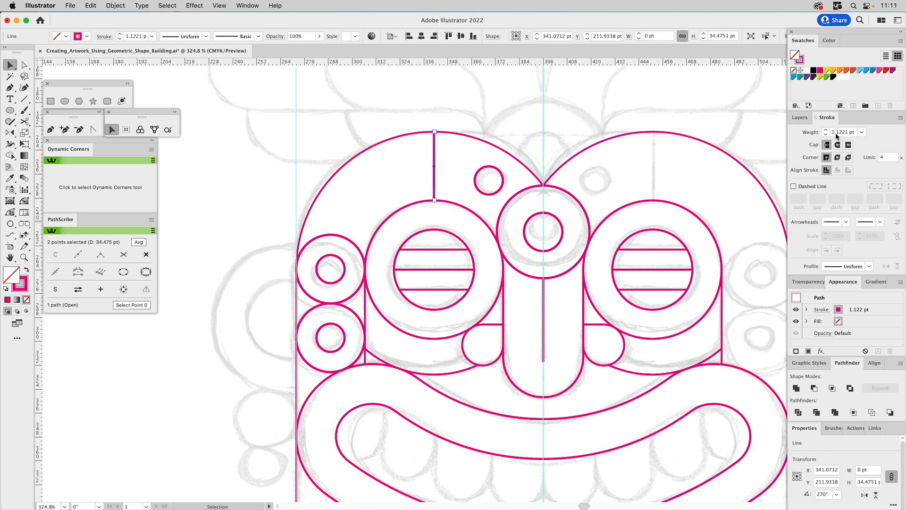
Select all the artwork, apply the graphic style with the 1 pt magenta stroke, and clear the selection.
key(a)
key(v)
key(super+a)
click(810, 363)
click(812, 382)
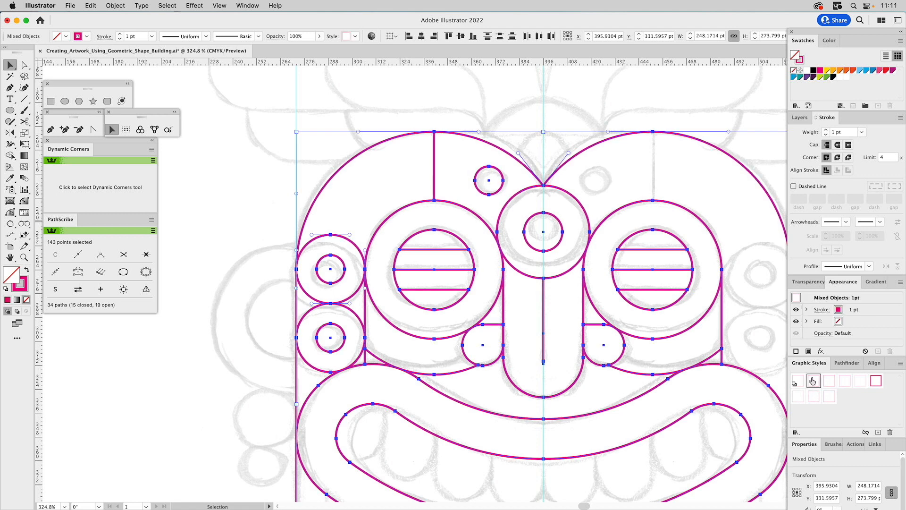
key(super+h)
click(495, 102)
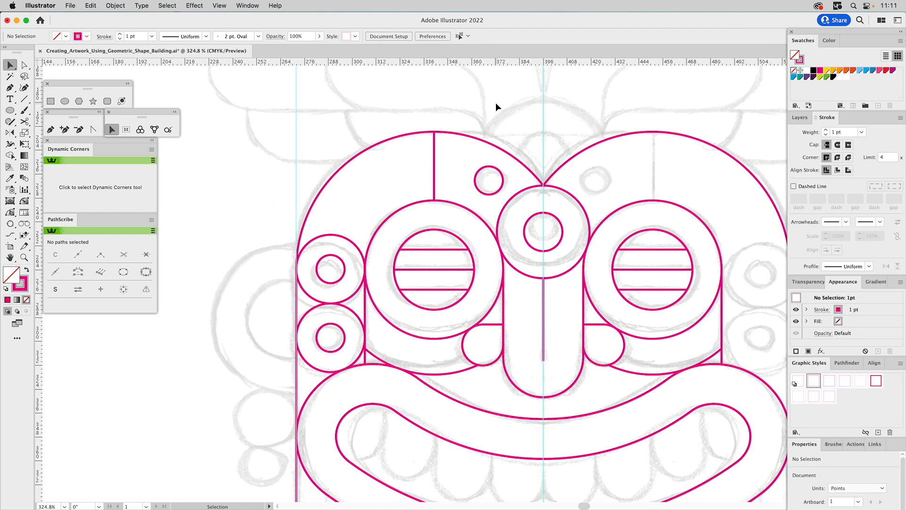
Draw a circle about 76.3 pt wide over the sketched left ear and add a concentric inner copy about 41.6 pt wide.
drag(333, 258, 399, 179)
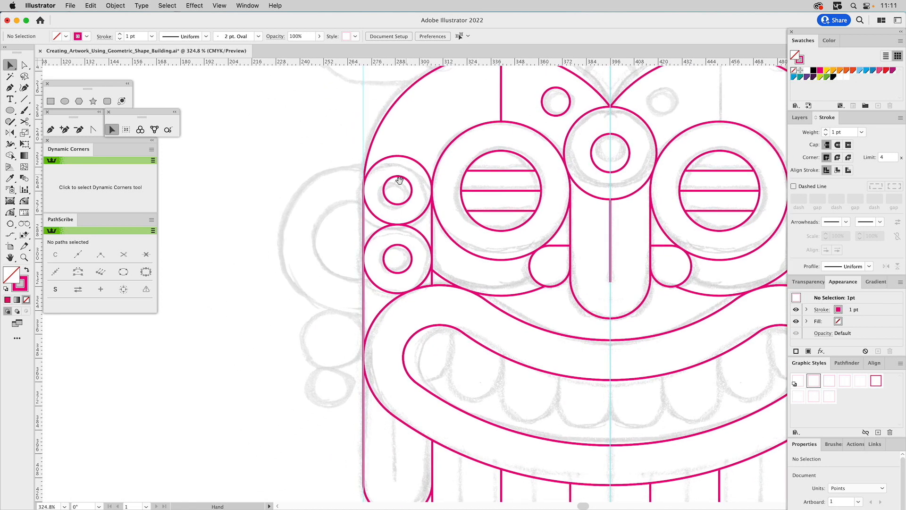
click(66, 103)
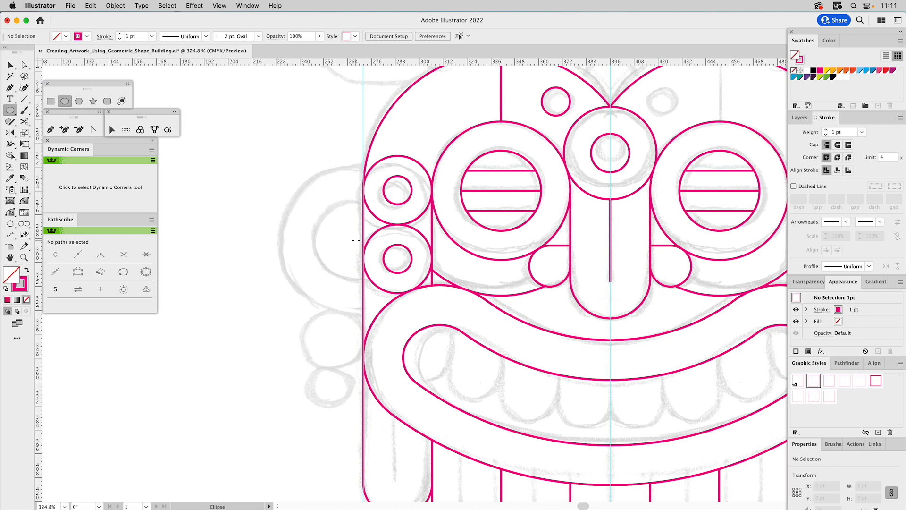
mouse_move(355, 240)
mouse_down()
mouse_move(394, 216)
mouse_move(424, 298)
mouse_move(431, 294)
mouse_up()
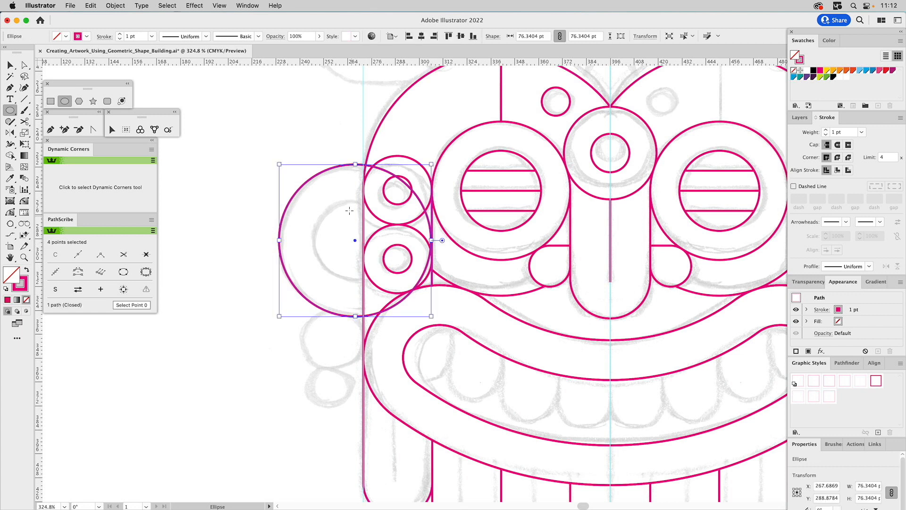
key(v)
drag(281, 242, 314, 243)
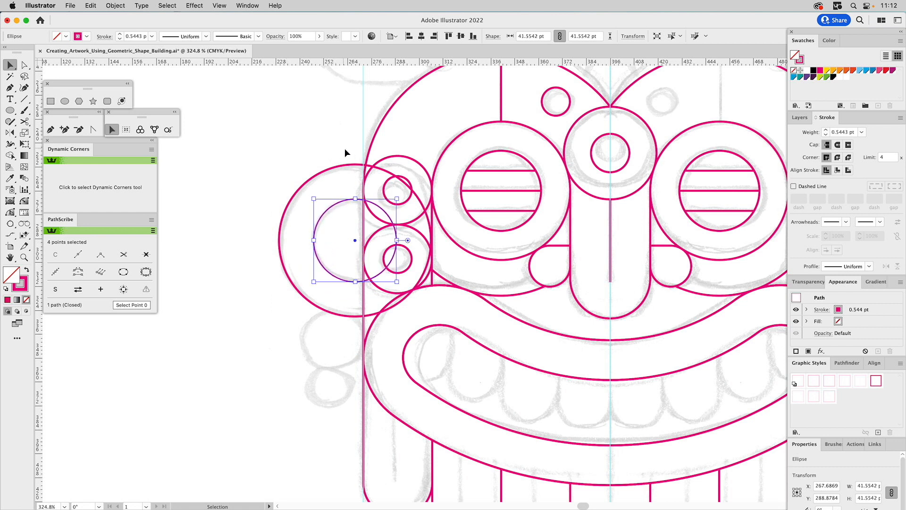
Remove the parts of both ear circles that overlap the face with the Shape Builder tool, keeping only the arcs outside its left edge.
shift+click(347, 165)
shift+click(342, 164)
key(shift+m)
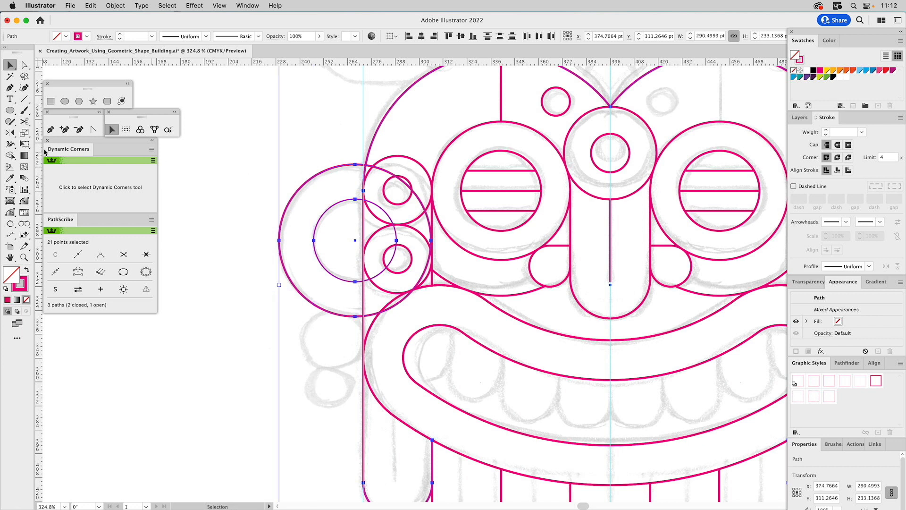
alt+click(382, 171)
alt+click(377, 208)
key(v)
click(309, 155)
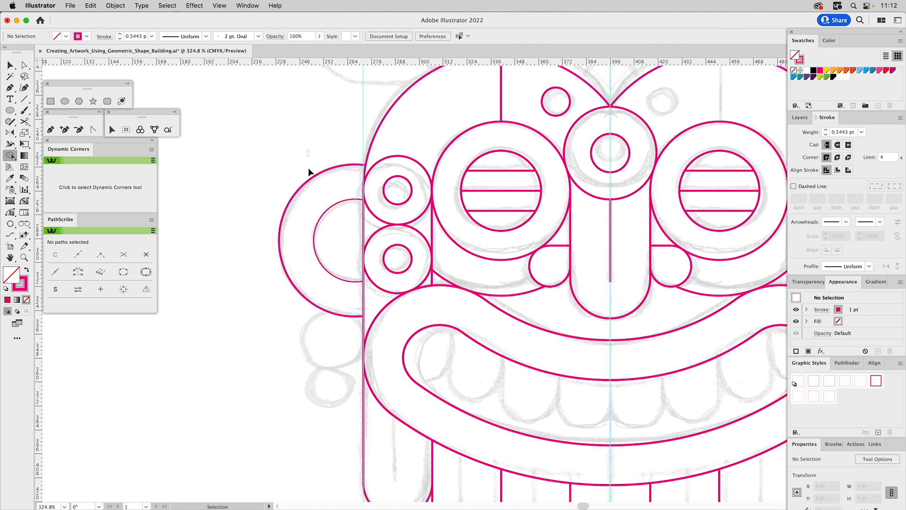
Match the stroke of both left ear arcs to the face outline's 1 pt stroke and clear the selection.
drag(310, 172, 336, 229)
key(i)
click(378, 130)
super+click(329, 129)
Draw a circle about 30.1 pt wide against the face's left edge and snap it up under the ear with the Snap To Collisions tool.
drag(293, 175, 296, 125)
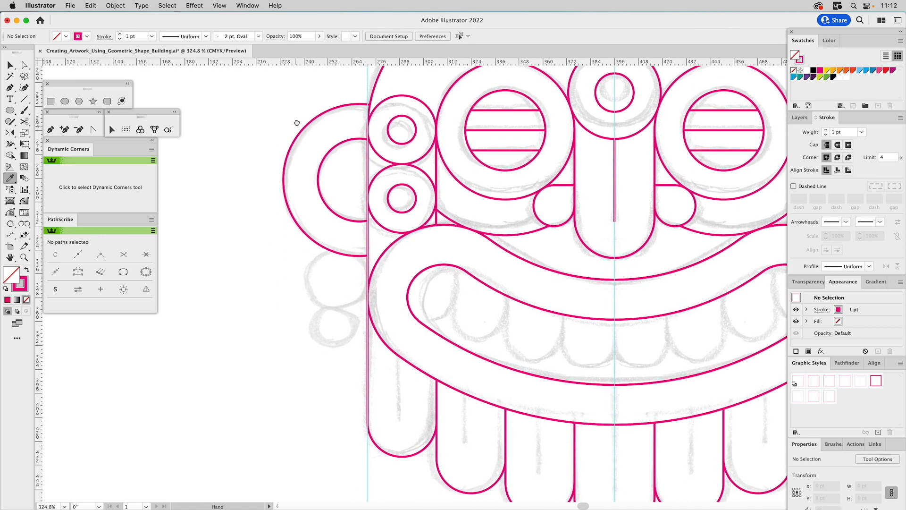
click(65, 101)
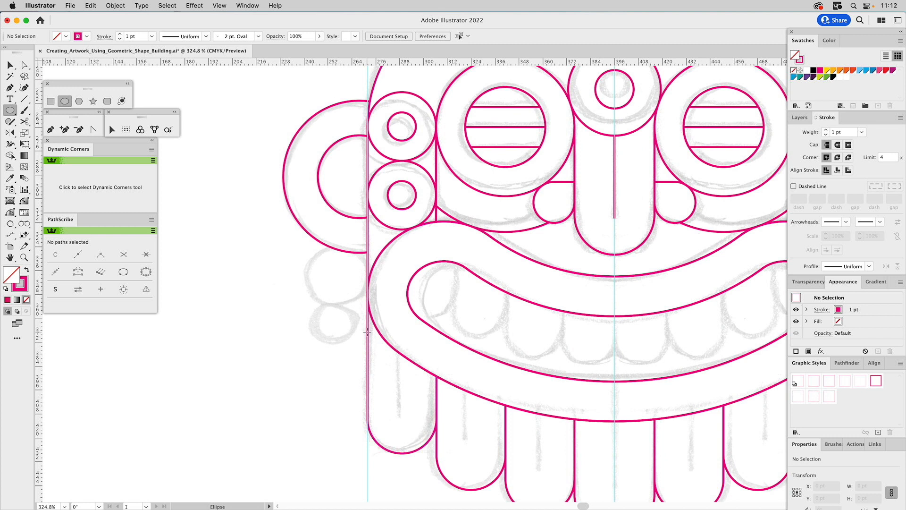
drag(368, 332, 310, 367)
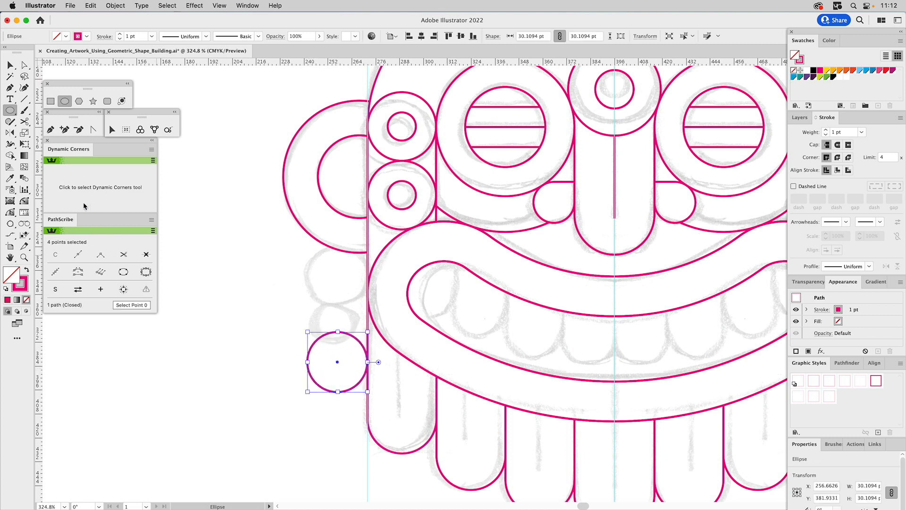
key(v)
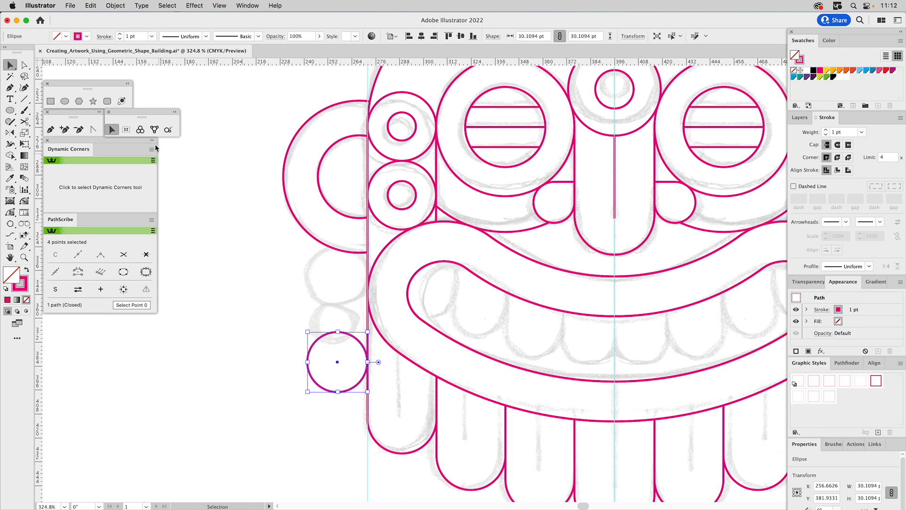
click(141, 130)
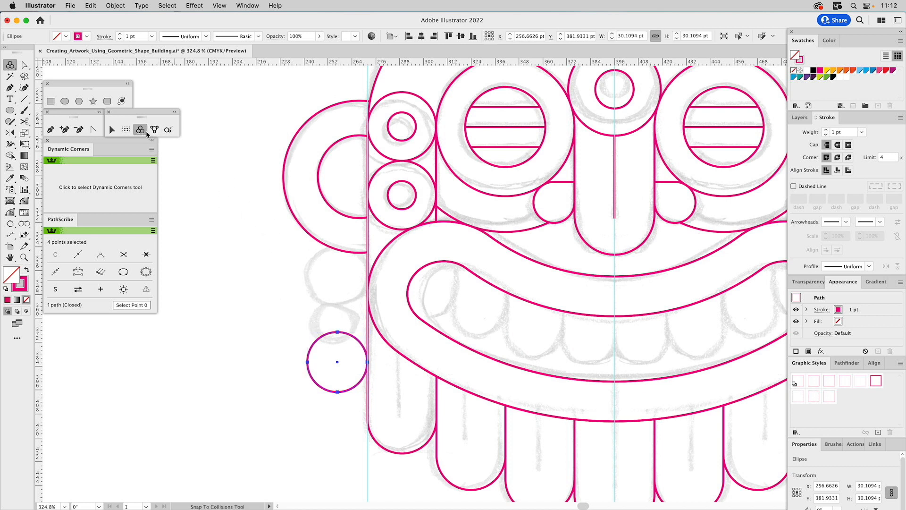
drag(349, 336, 351, 254)
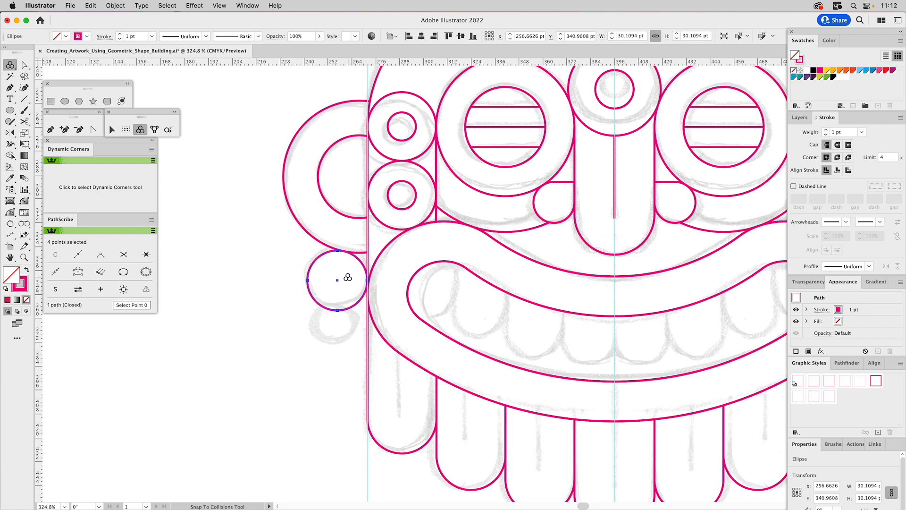
Scale the earlobe circle down to about 27.9 pt wide and snap it back against the ear and face edge.
key(v)
drag(307, 311, 311, 306)
drag(348, 255, 353, 257)
click(142, 131)
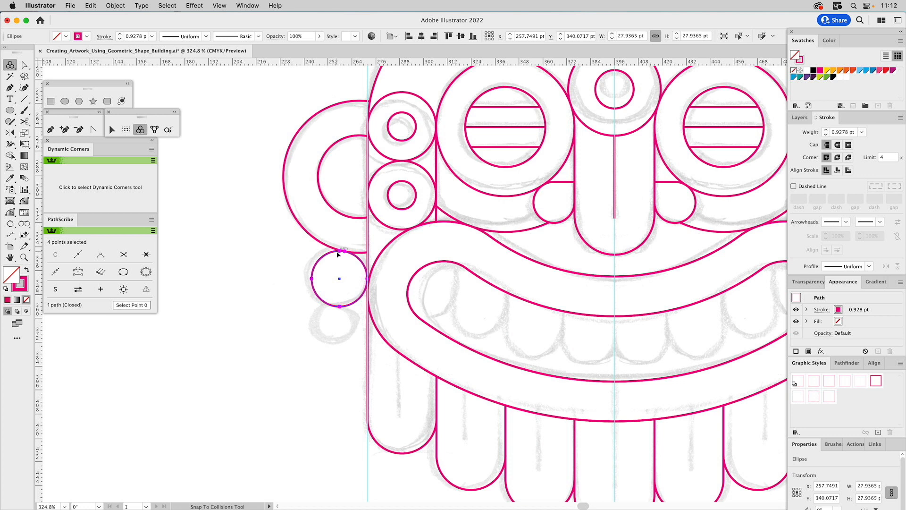
Add a smaller circle about 18.7 pt wide directly below the earlobe circle and match its stroke to the 0.9278 pt circle above.
key(v)
drag(340, 252, 341, 308)
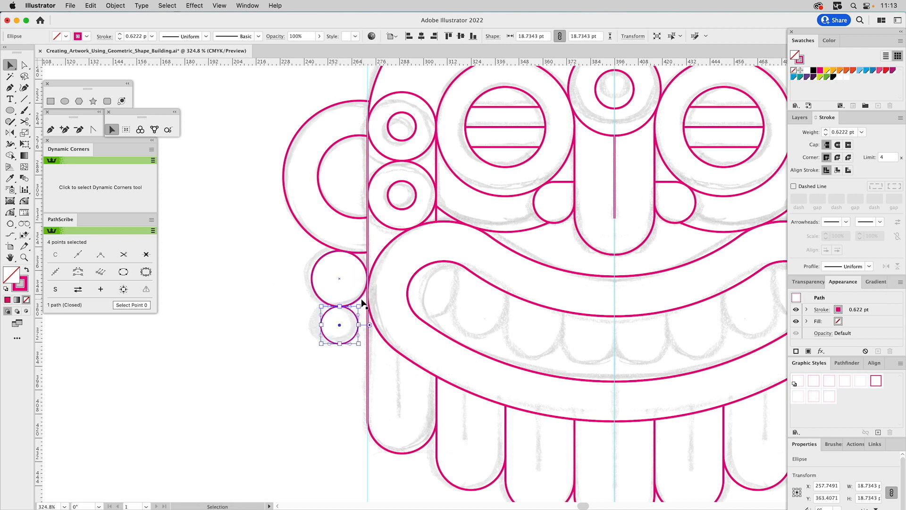
click(324, 294)
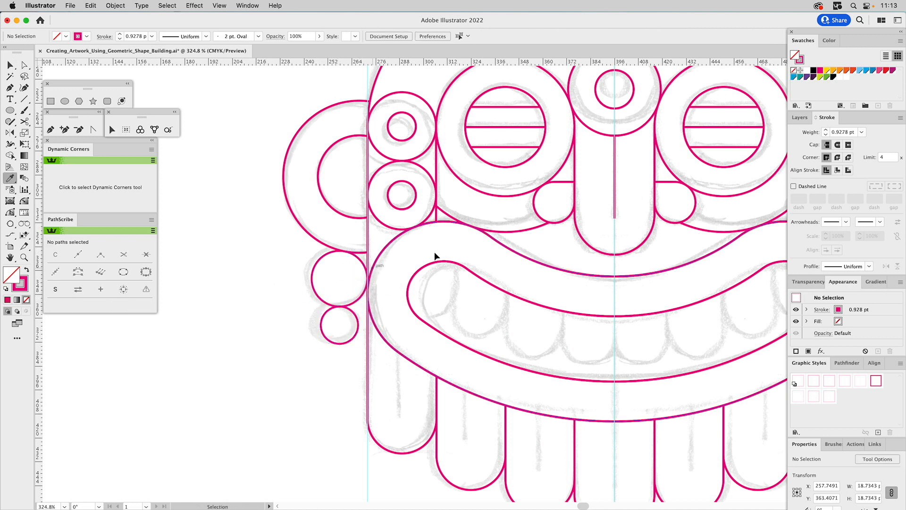
Draw a vertical line about 38.8 pt long down the center beard lobe from the mouth's lower edge and give it a round cap.
scroll(373, 272, down, 5)
scroll(373, 272, right, 5)
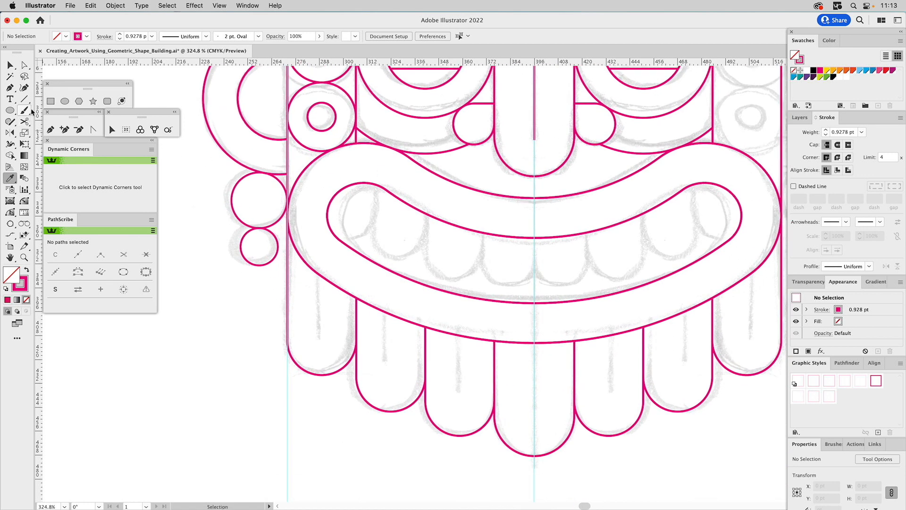
click(25, 99)
drag(534, 344, 530, 421)
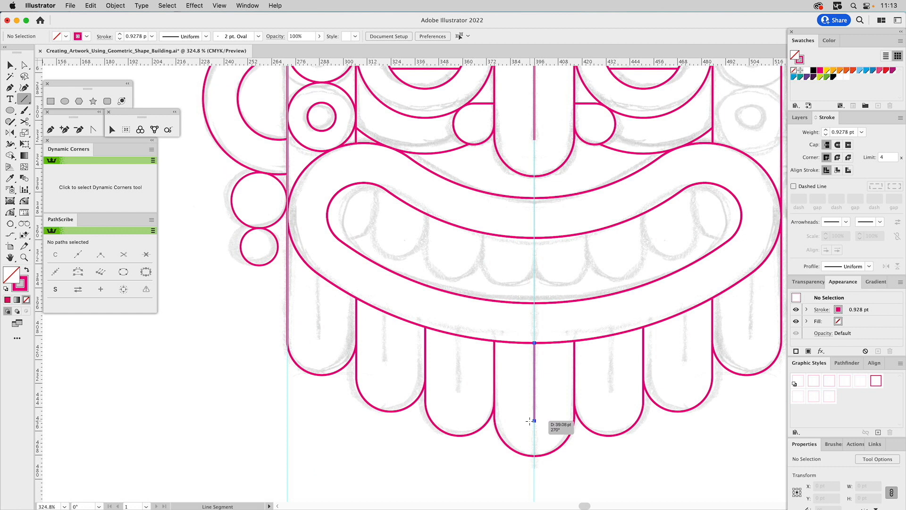
click(838, 145)
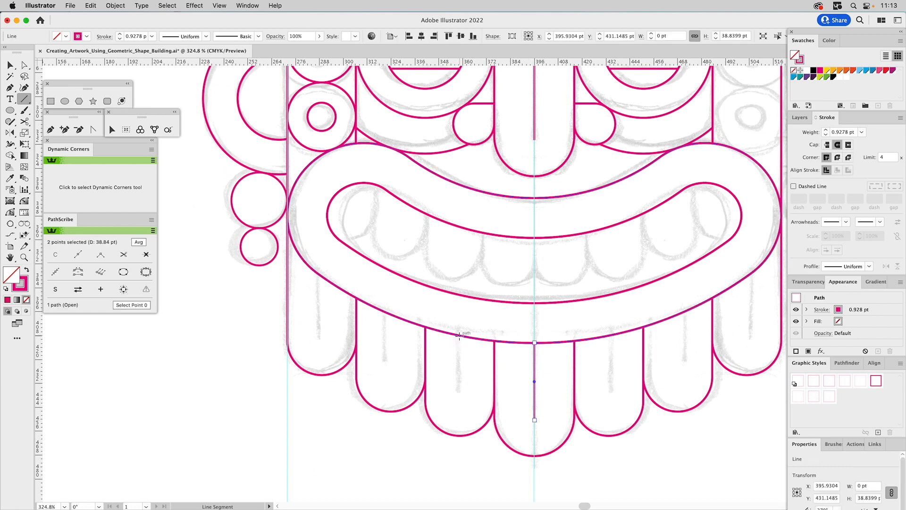
Draw vertical center lines in the three left beard lobes, from each lobe's lowest point up to the mouth's edge.
drag(460, 435, 461, 335)
drag(391, 411, 391, 313)
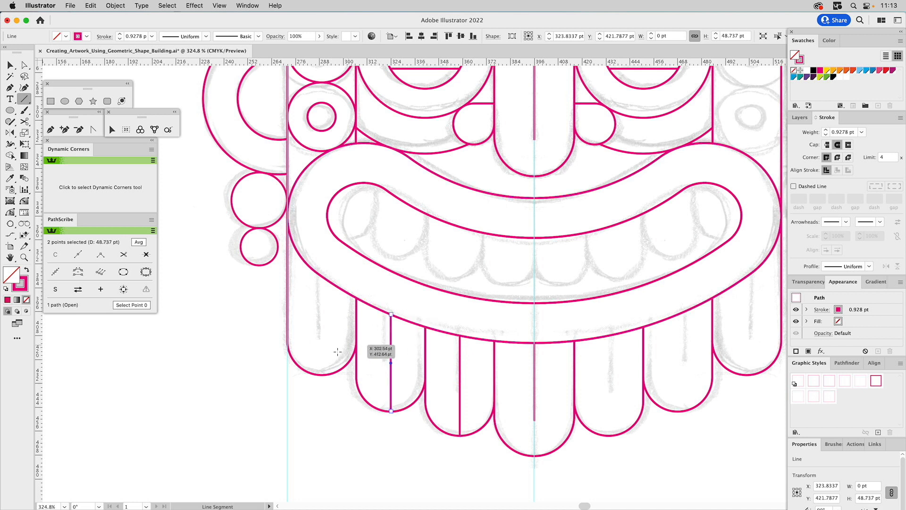
drag(322, 375, 322, 275)
Shorten the three left beard lines by raising their lower endpoints to match the sketch, and clear the selection.
key(a)
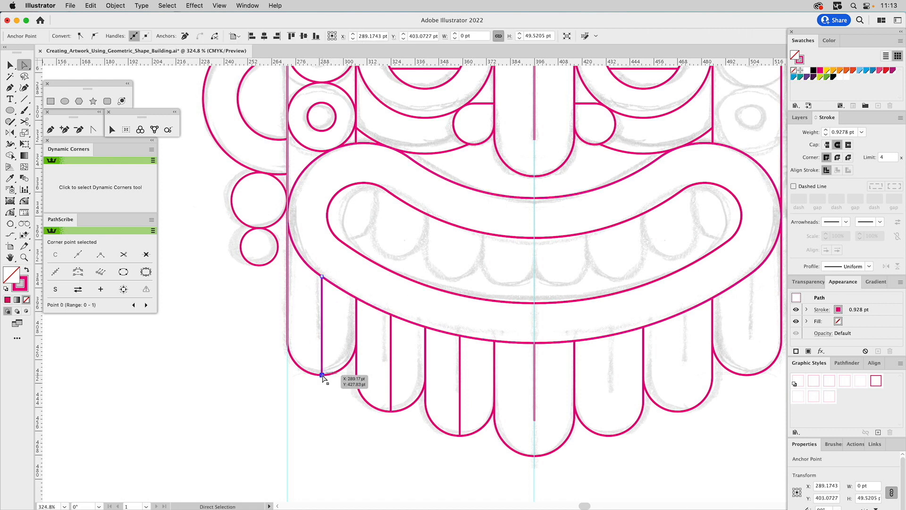
drag(322, 374, 322, 339)
drag(391, 411, 392, 372)
drag(461, 436, 460, 406)
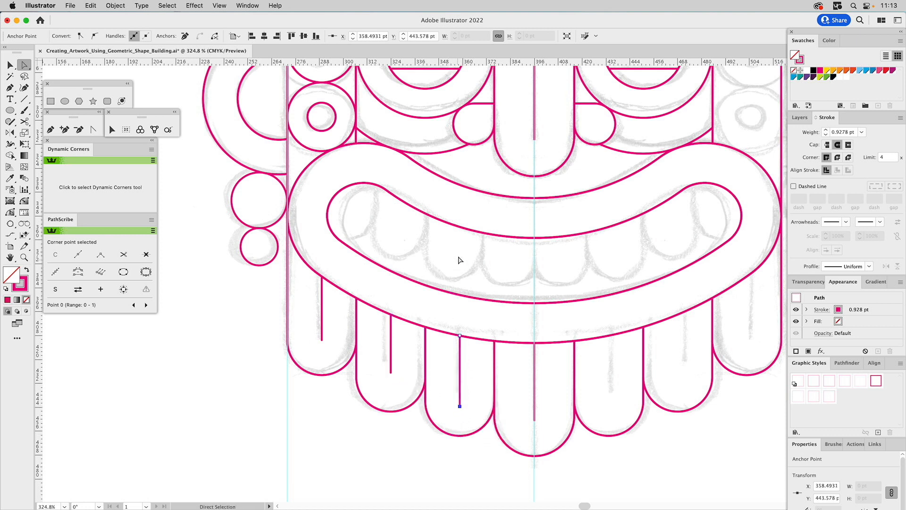
key(super+shift+a)
Copy the nose outline into the mouth against the left side of the center guide and scale it to about 26.5 pt wide.
drag(467, 259, 396, 299)
key(v)
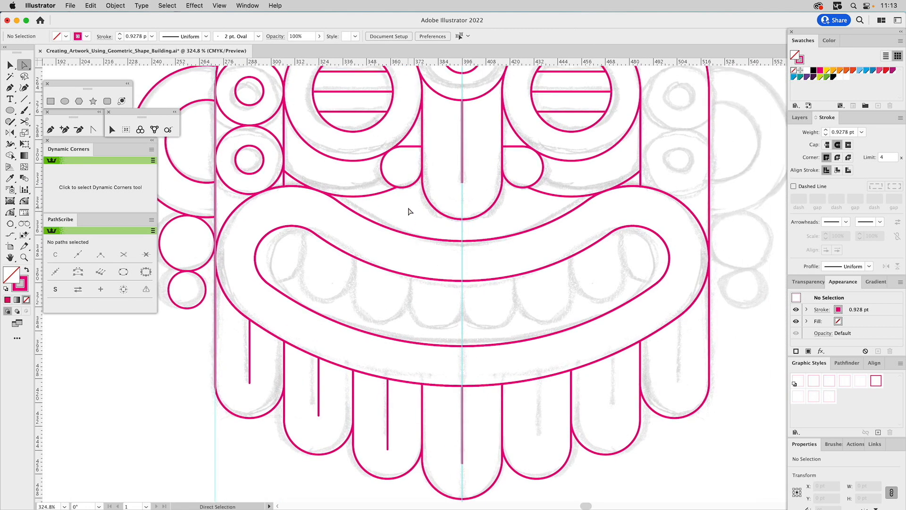
click(440, 213)
drag(439, 212, 355, 318)
drag(420, 287, 462, 294)
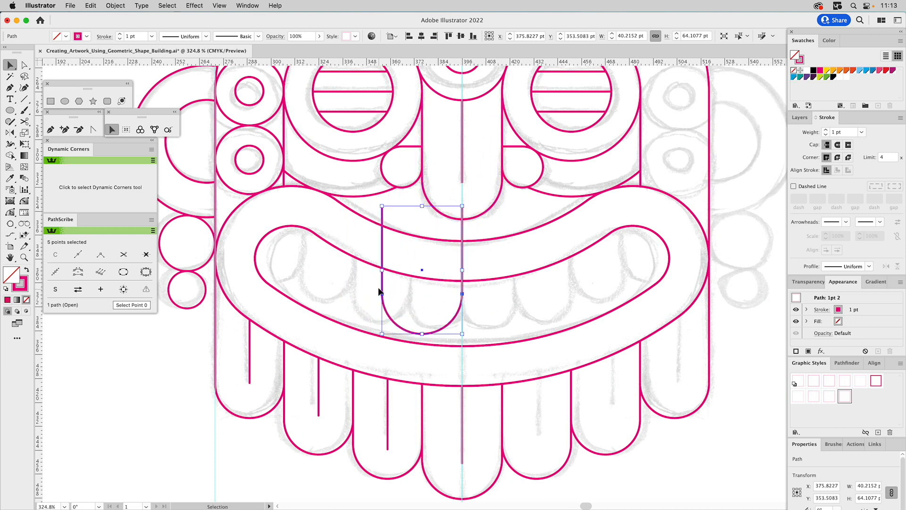
drag(382, 269, 411, 268)
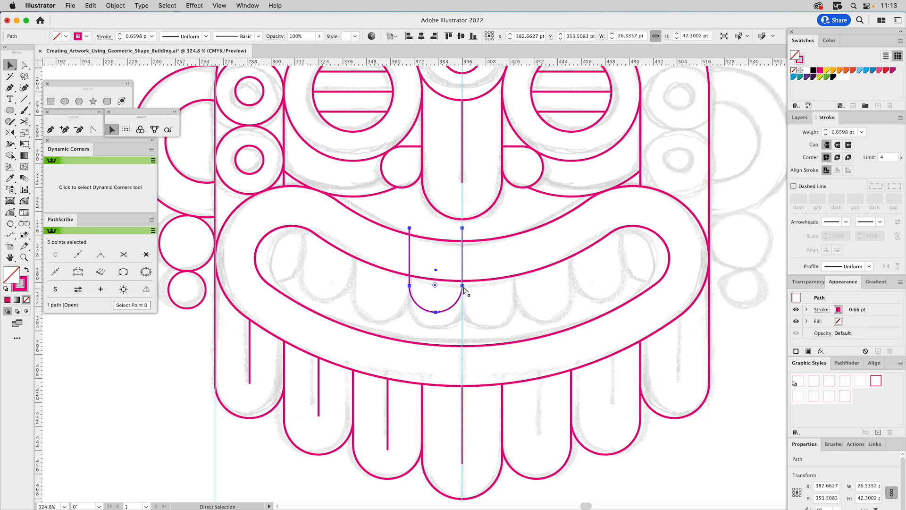
Duplicate the tooth shape twice toward the mouth's left end, placing the copies edge to edge.
drag(463, 285, 411, 287)
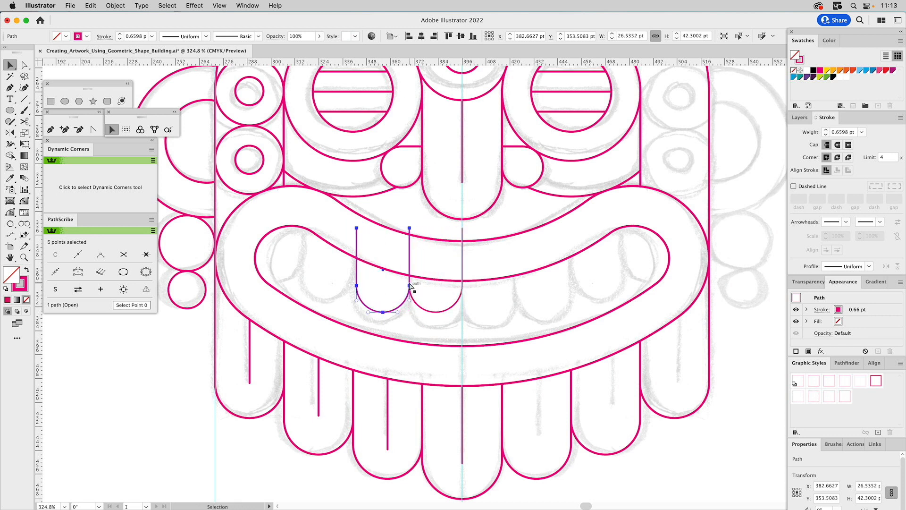
key(ctrl+d)
click(411, 286)
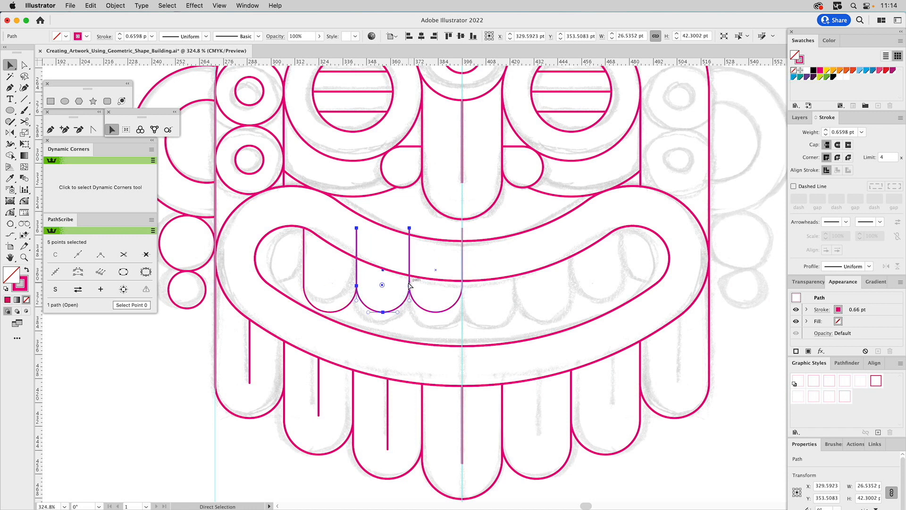
click(384, 296)
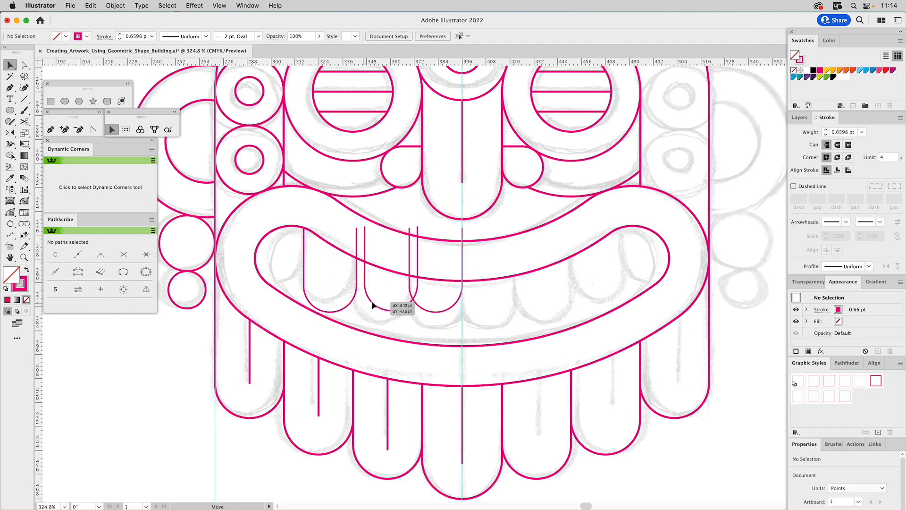
click(392, 311)
Copy the third tooth up to the mouth's left end as a fourth tooth, and raise the third tooth to fit the sketch.
drag(351, 302, 305, 257)
click(345, 299)
drag(347, 306, 345, 295)
Lower the tooth beside the center guide to fit the sketched front tooth.
drag(423, 309, 421, 315)
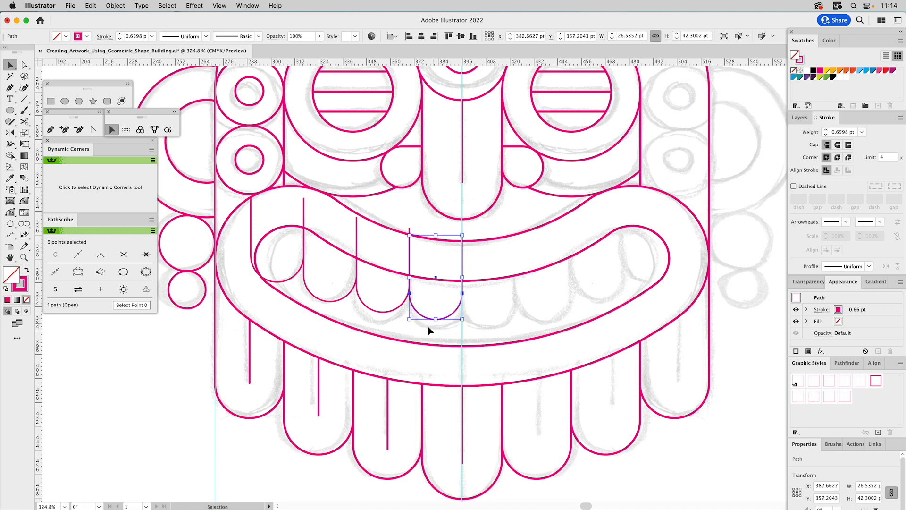
click(380, 286)
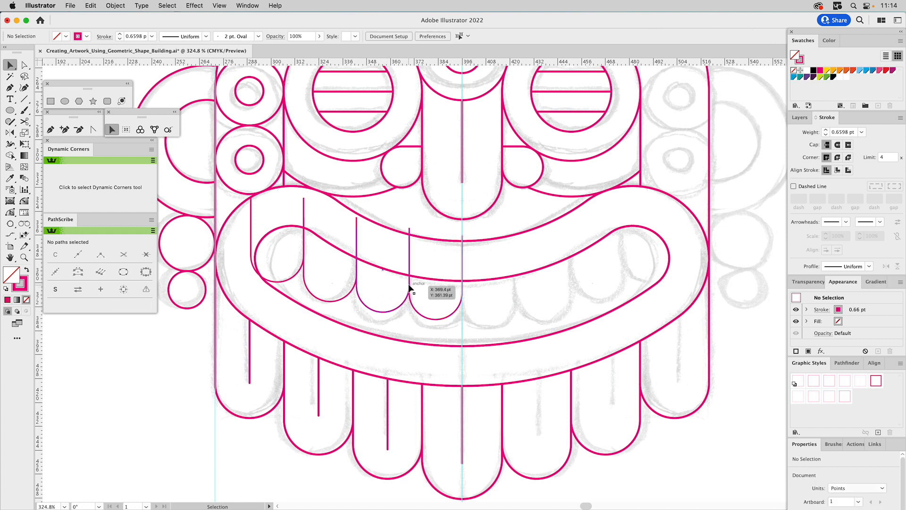
drag(414, 311, 415, 312)
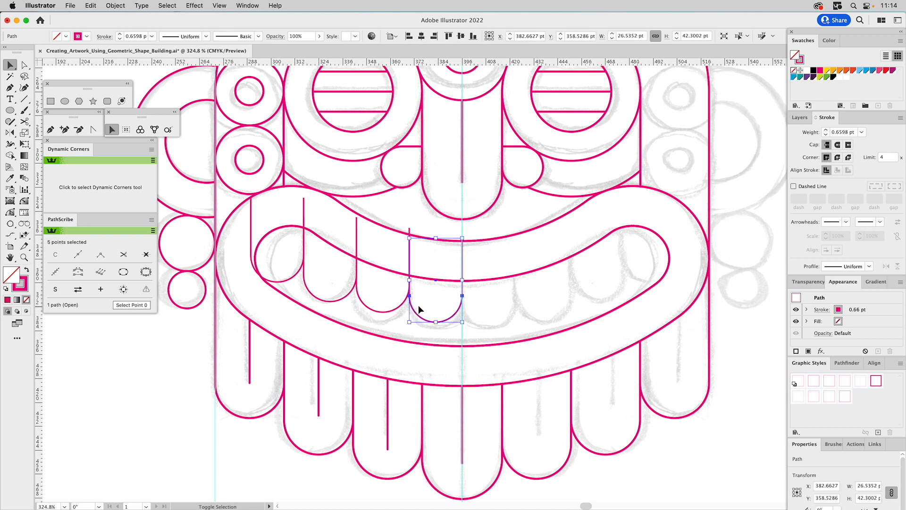
Shorten the sides of the two teeth nearest the center guide to the mouth opening's upper edge and remove surplus anchor points.
key(a)
drag(463, 239, 462, 281)
mouse_move(410, 237)
mouse_down()
mouse_move(411, 283)
mouse_move(409, 229)
mouse_move(411, 286)
mouse_move(409, 246)
mouse_up()
click(186, 37)
drag(357, 228, 357, 267)
click(186, 37)
key(cmd+z)
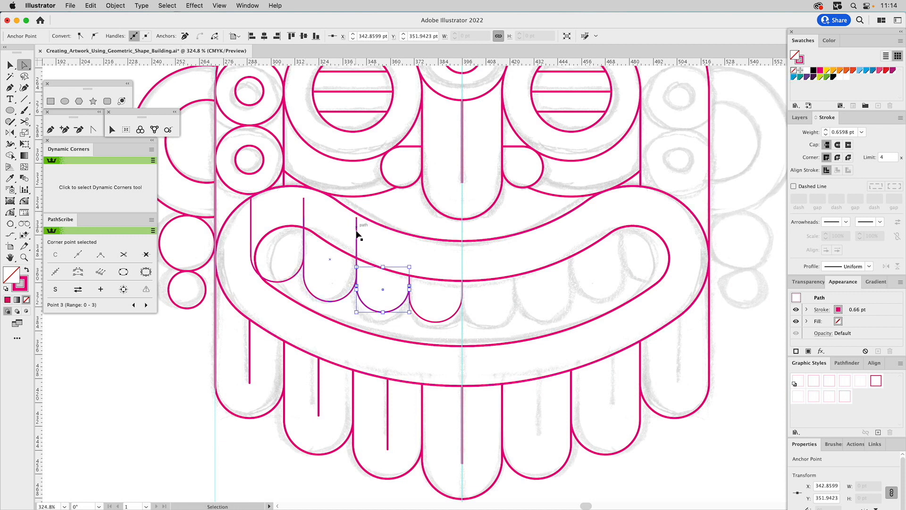
Shorten the shared sides of the two outer left teeth toward the mouth opening's upper edge and remove their surplus anchor points.
mouse_move(358, 268)
mouse_down()
mouse_move(361, 216)
mouse_move(360, 275)
mouse_move(357, 268)
mouse_up()
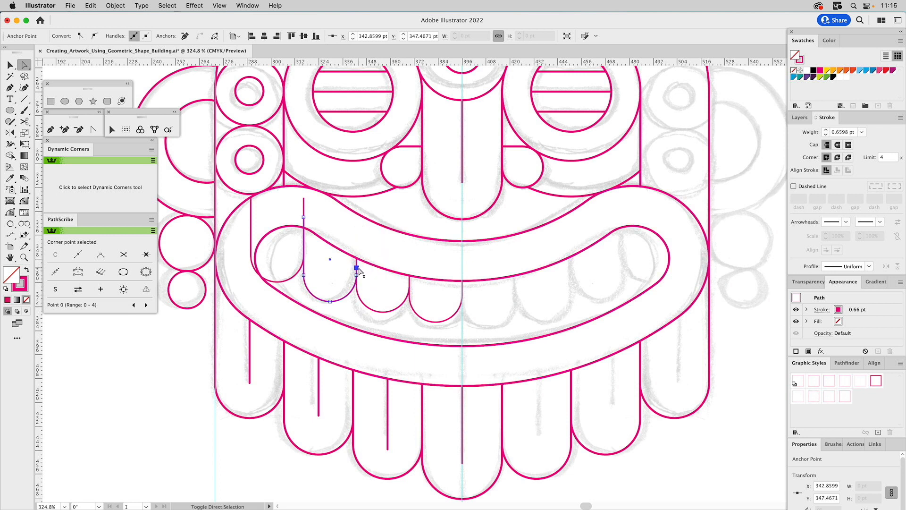
click(188, 37)
drag(304, 217, 304, 255)
click(186, 37)
Ungroup the outer and inner mouth outlines so they can be edited separately.
key(v)
drag(277, 269, 230, 309)
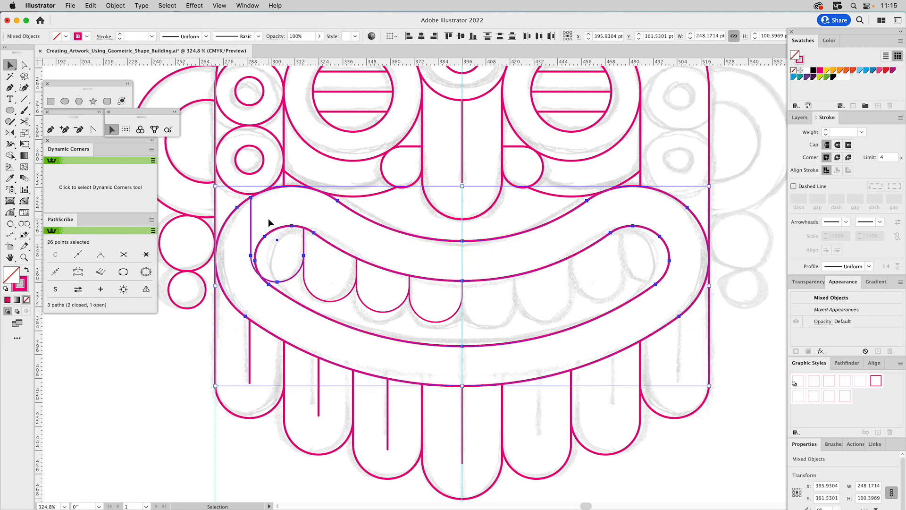
click(277, 235)
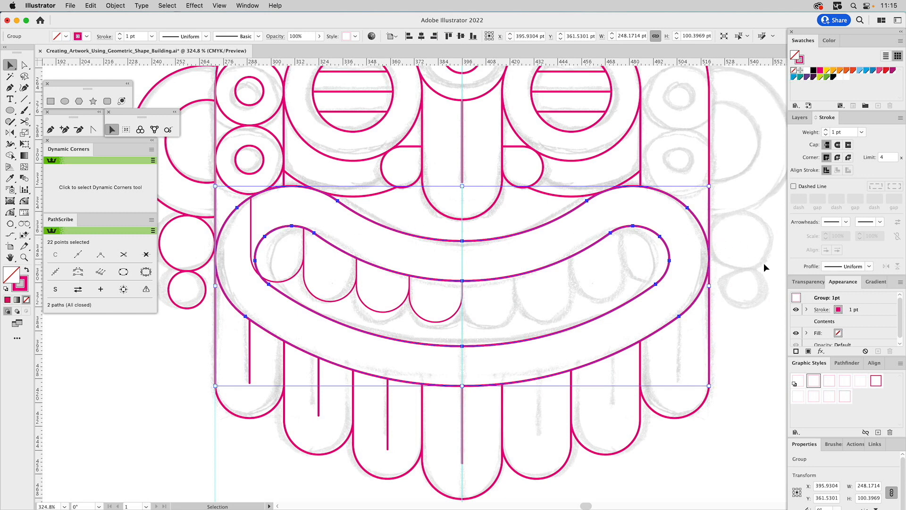
click(116, 5)
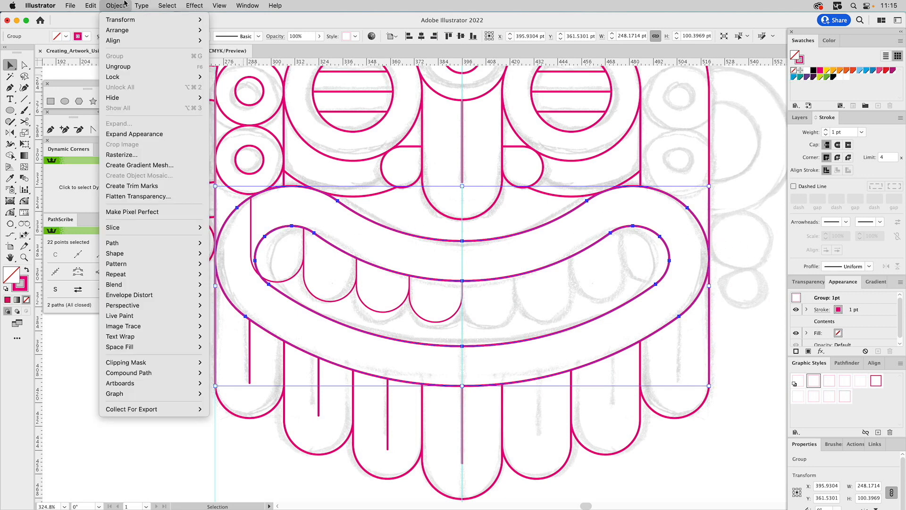
click(126, 67)
click(274, 208)
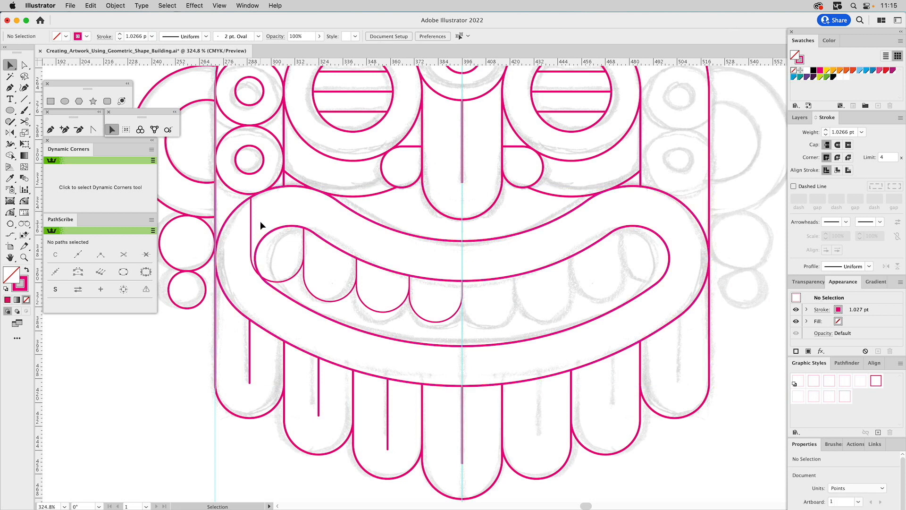
Trim away the part of the outermost left tooth that extends beyond the inner mouth outline with Shape Builder.
click(275, 234)
shift+click(251, 213)
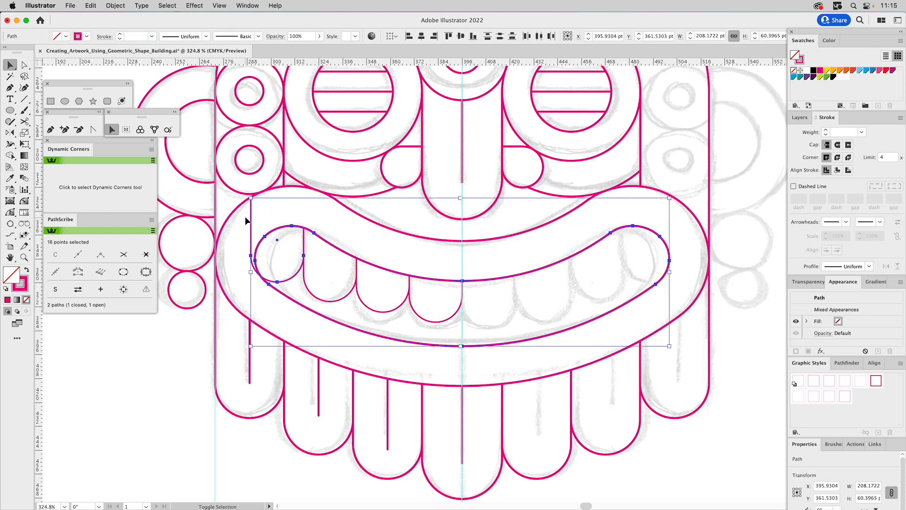
click(9, 156)
alt+click(250, 220)
super+click(272, 207)
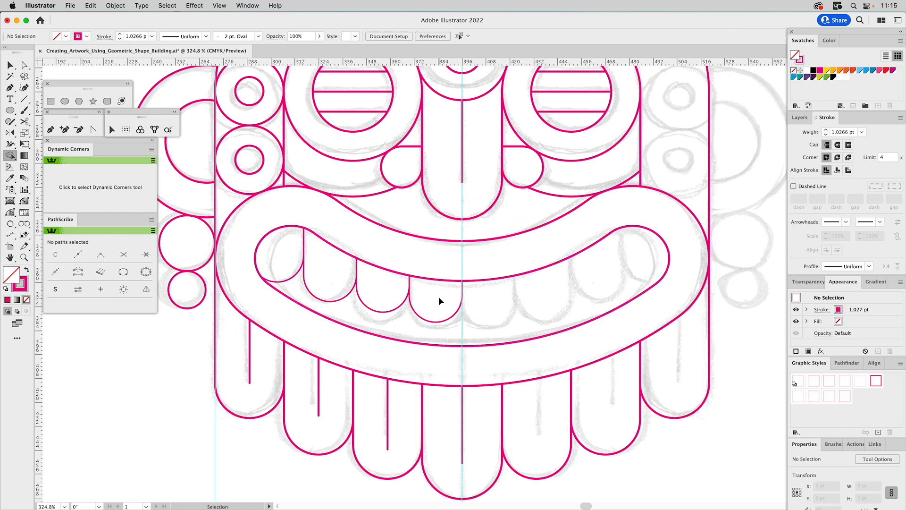
Match the stroke of the four left teeth to the inner mouth outline's 1.0266 pt stroke using the Eyedropper.
drag(423, 293, 285, 261)
key(i)
click(286, 293)
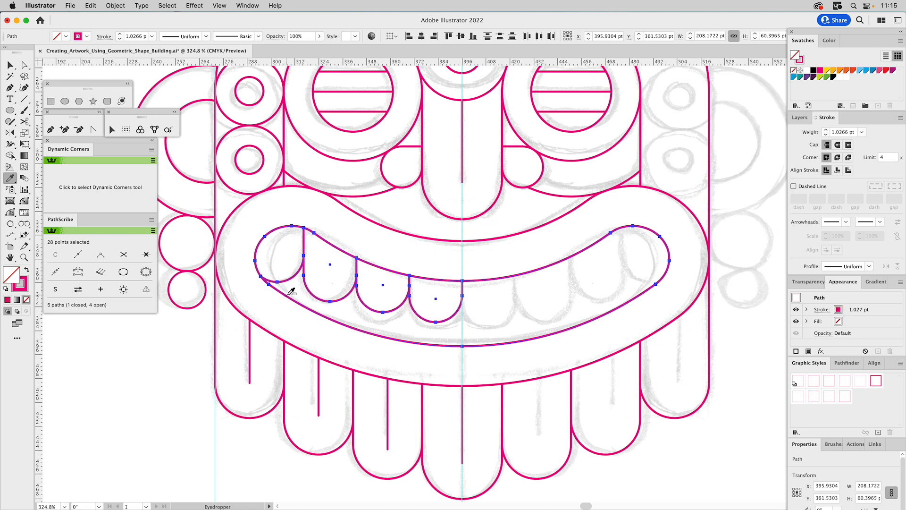
Reflect a copy of the four left teeth across the center guide into the right half of the mouth.
super+click(338, 268)
drag(301, 242, 428, 305)
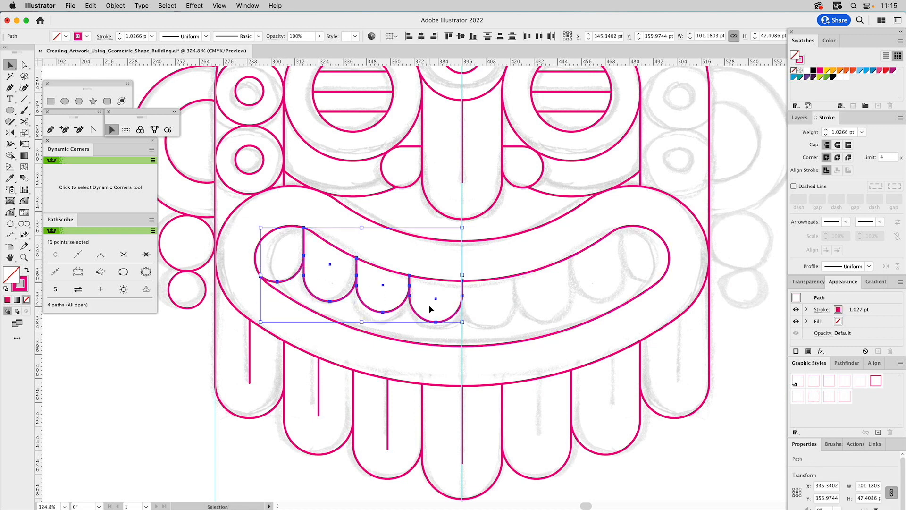
click(13, 133)
click(463, 281)
alt+shift+click(462, 307)
Remove the top anchor point on the center guide from the mirrored front tooth, leaving a single dividing line.
key(a)
click(481, 263)
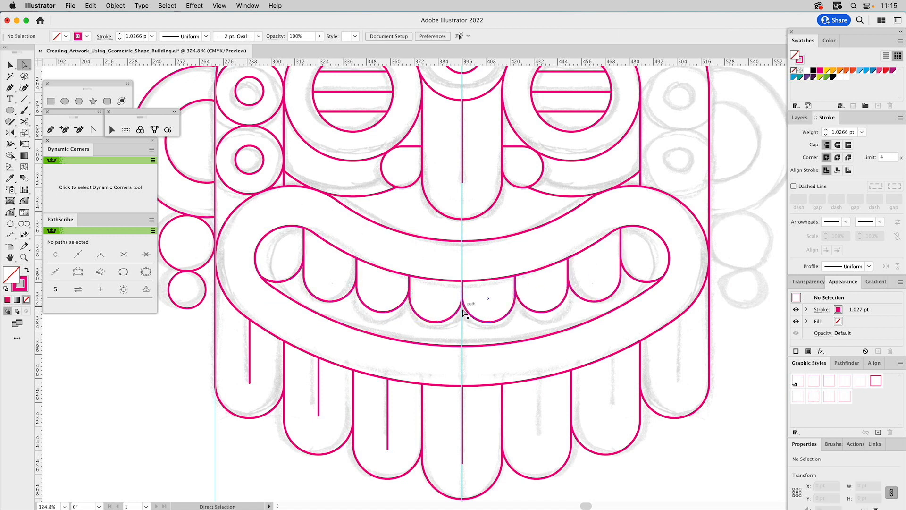
click(464, 307)
click(463, 281)
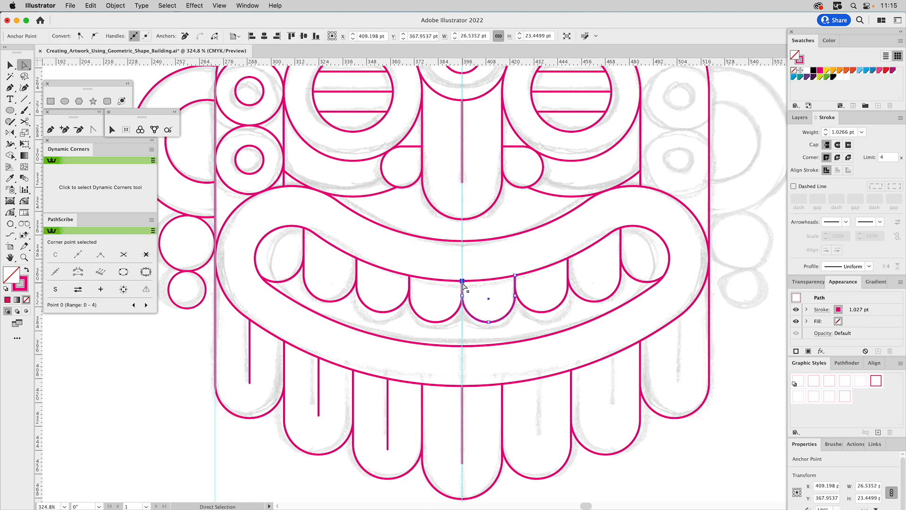
click(185, 36)
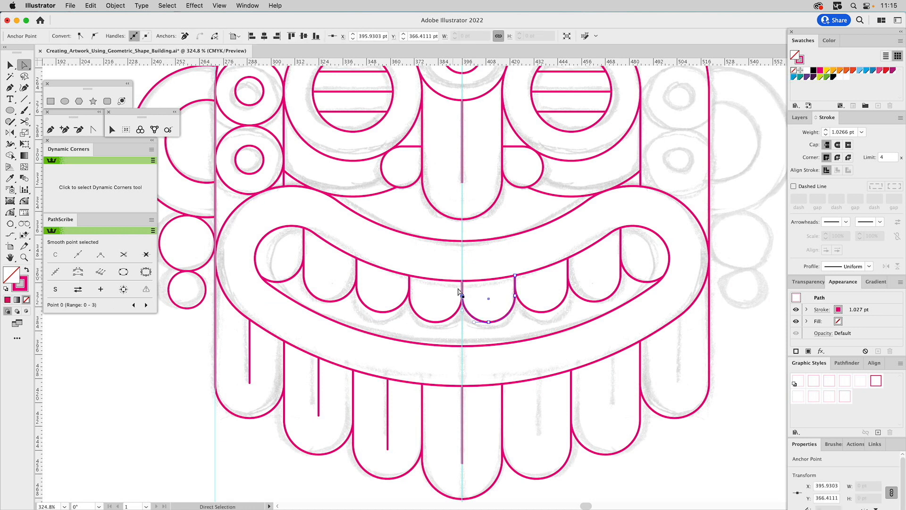
click(446, 301)
key(v)
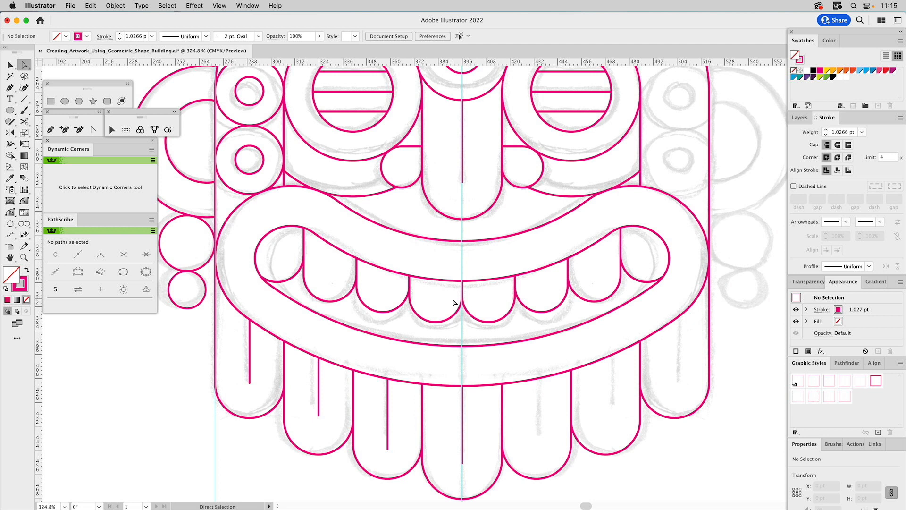
drag(451, 310, 437, 313)
key(super+z)
click(480, 255)
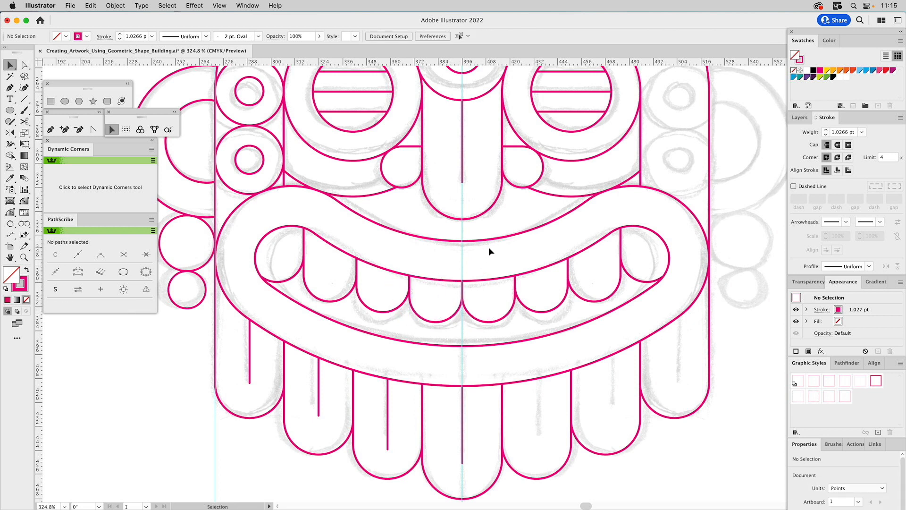
Draw a circle about 45.56 pt wide on the center guide below the front teeth and snap it up against them.
click(65, 101)
drag(462, 361, 508, 322)
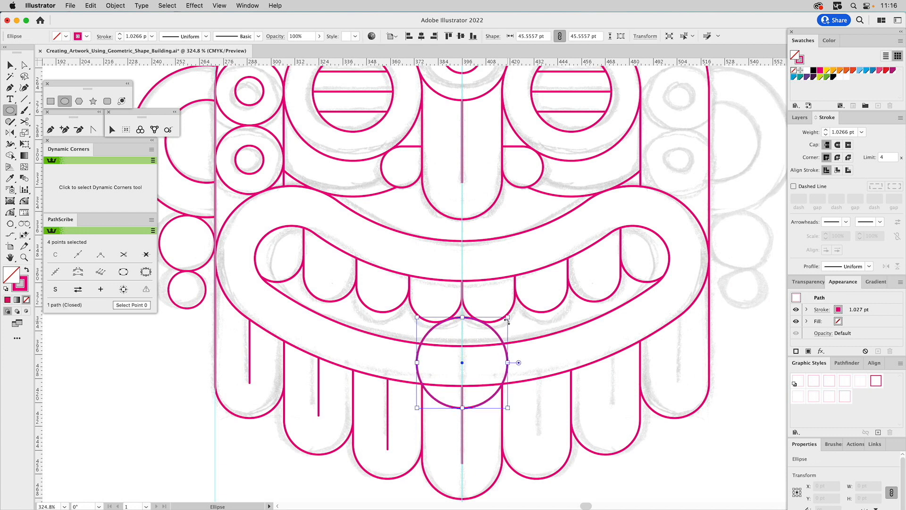
key(v)
drag(488, 328, 486, 341)
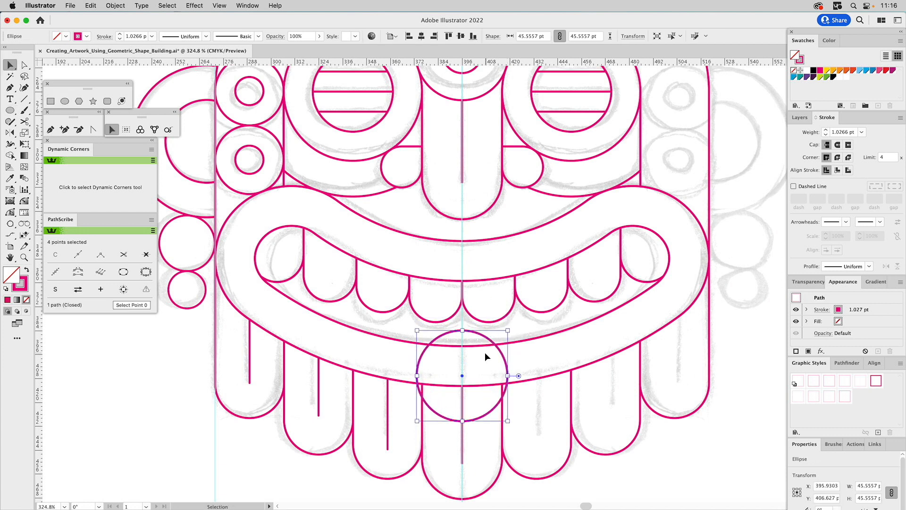
click(140, 129)
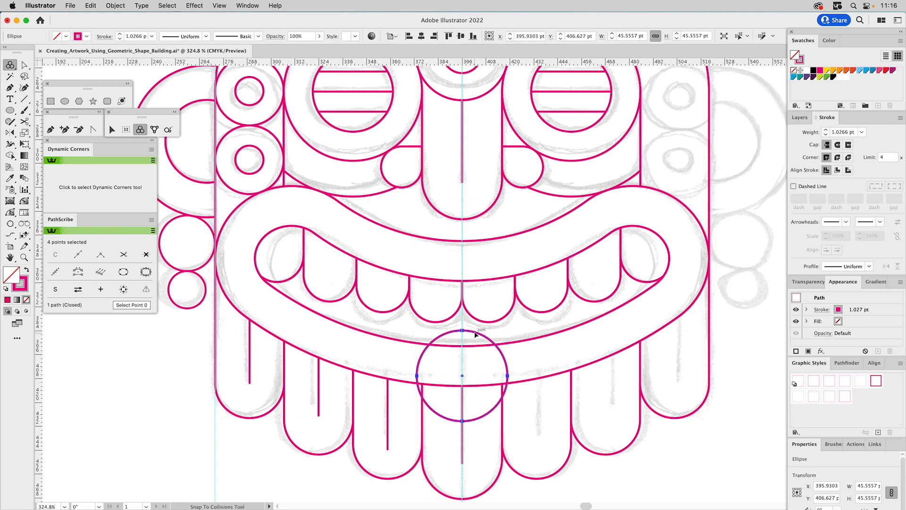
mouse_move(475, 334)
mouse_down()
mouse_move(476, 320)
mouse_move(485, 329)
mouse_up()
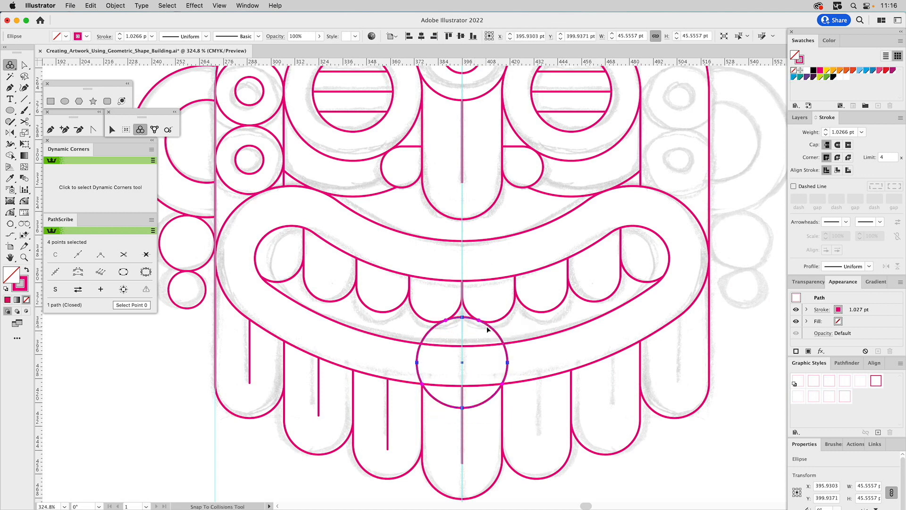
Trim the circle to the inner mouth outline with Shape Builder, keeping only the tongue arc inside the mouth.
key(v)
shift+click(528, 339)
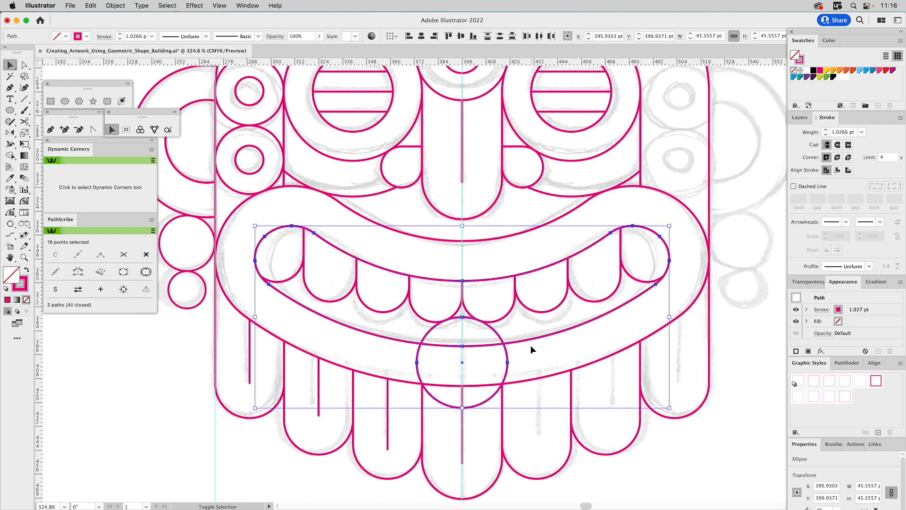
click(10, 157)
alt+click(420, 350)
Reflect a copy of the left ear, earlobe circles, concentric side circles, forehead line and small forehead circle across the center guide.
drag(499, 156, 517, 295)
click(29, 260)
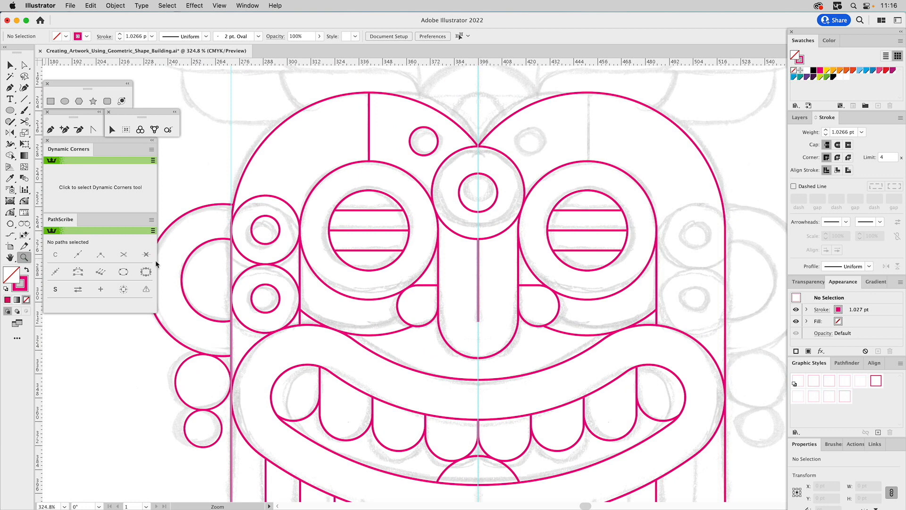
alt+click(422, 272)
alt+click(422, 273)
drag(518, 270, 449, 262)
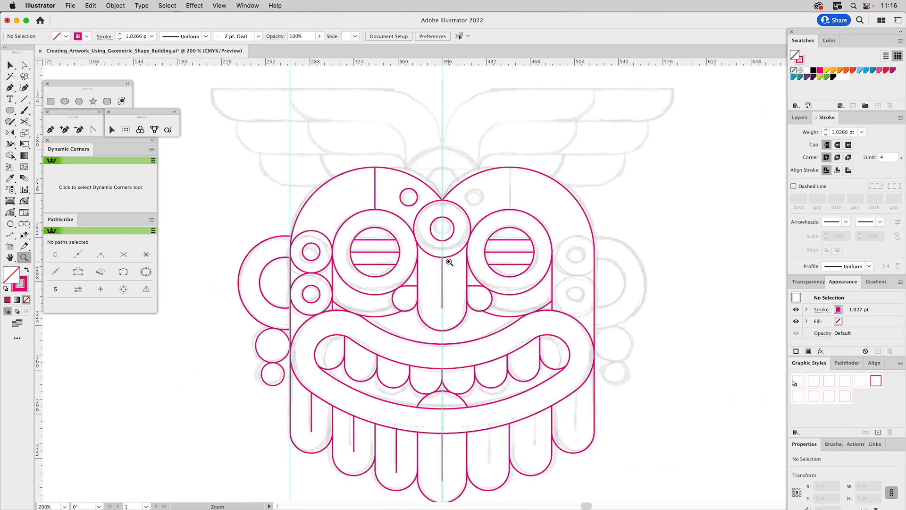
key(v)
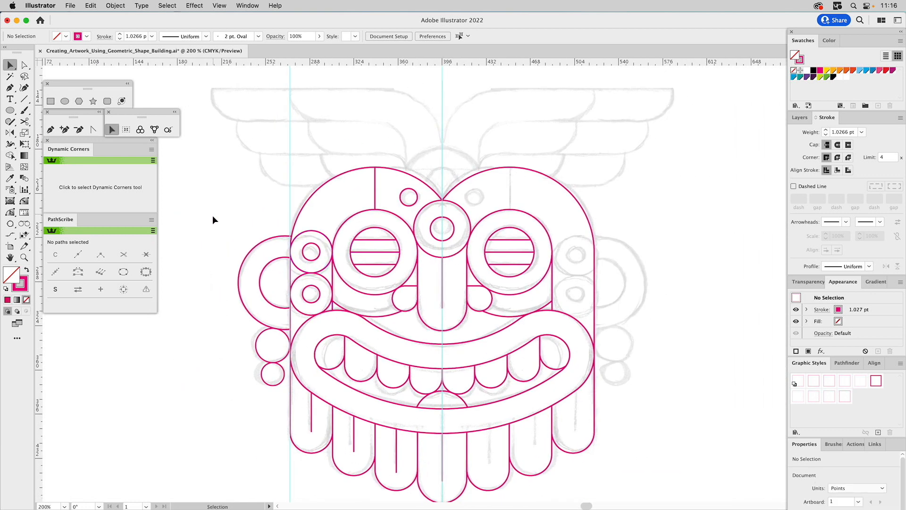
drag(211, 218, 274, 375)
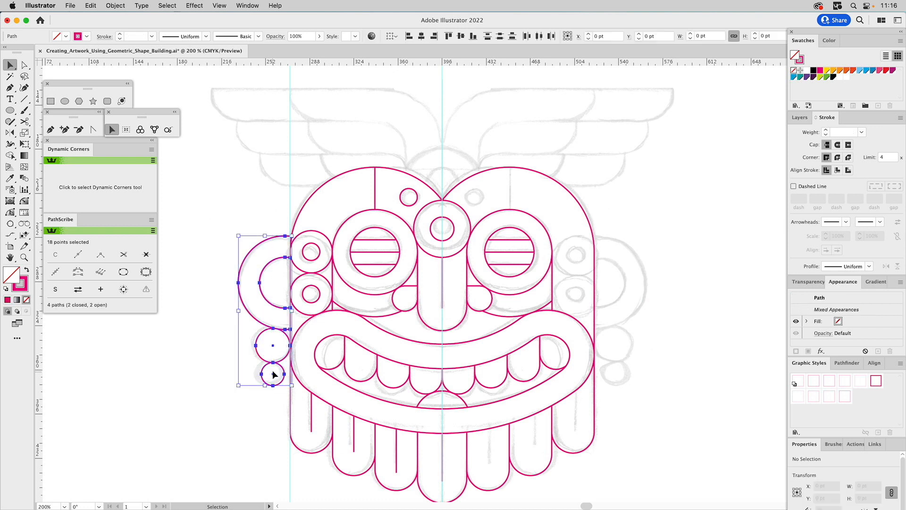
drag(322, 225, 310, 294)
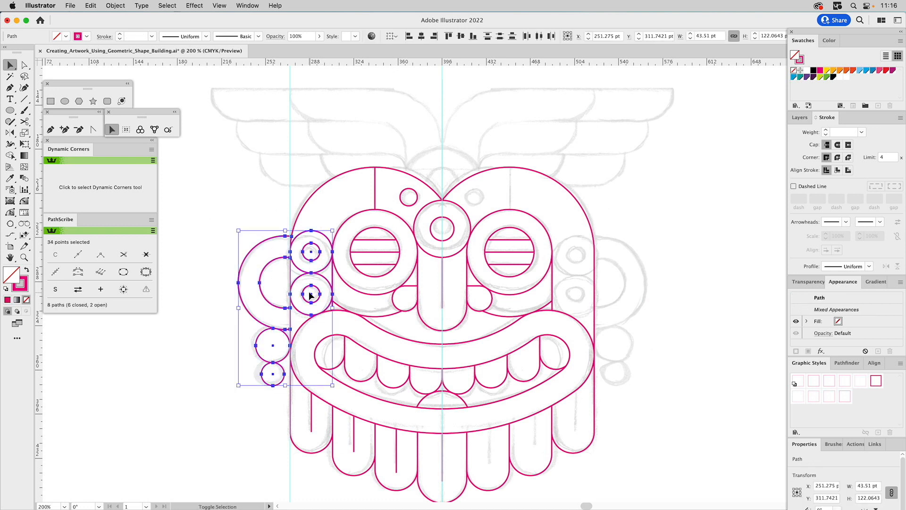
drag(355, 192, 411, 199)
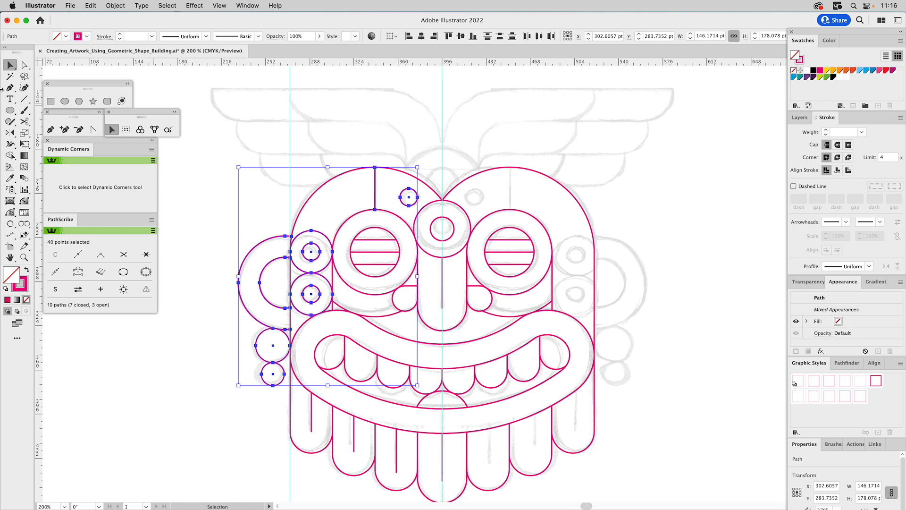
click(10, 133)
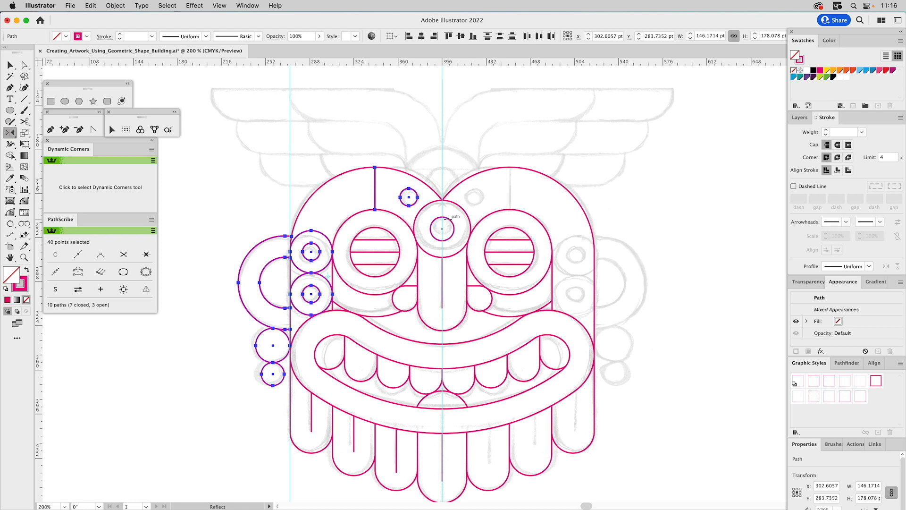
drag(443, 222, 469, 250)
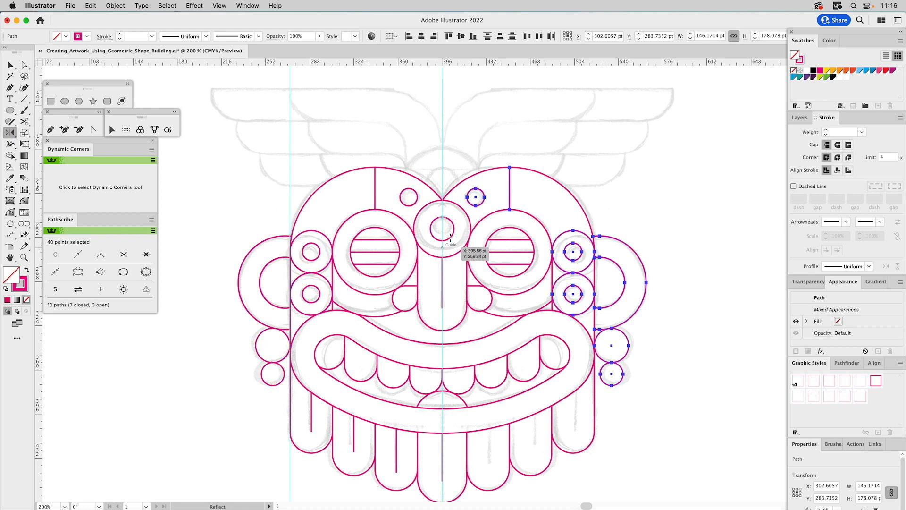
super+click(597, 144)
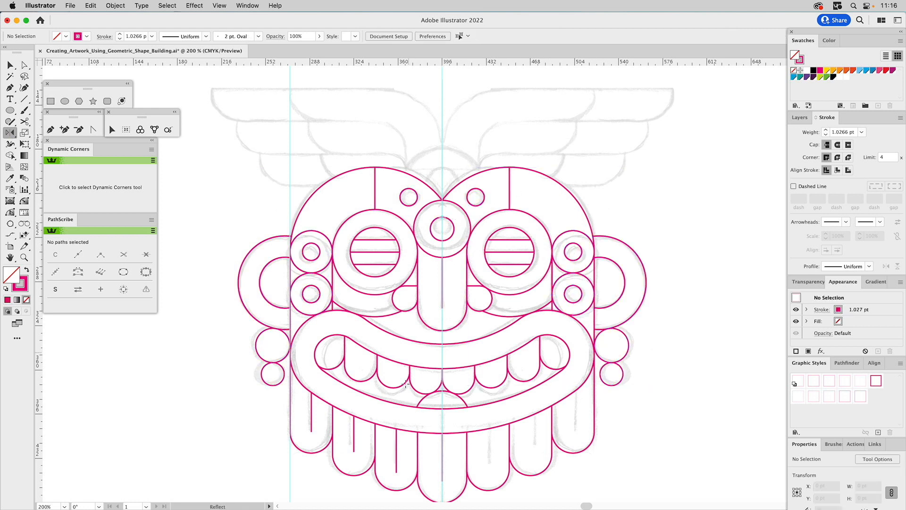
Reflect a copy of the three left beard lines across the center guide onto the right beard strands.
drag(393, 456, 309, 421)
key(o)
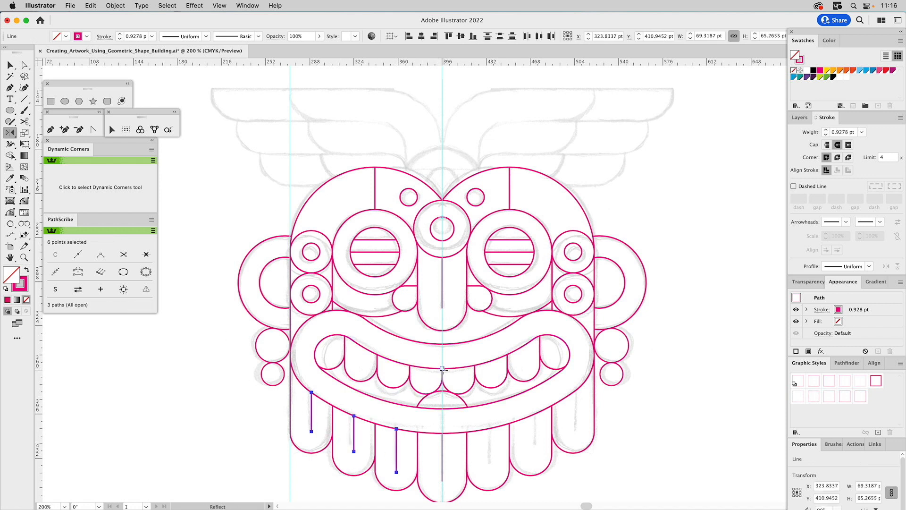
drag(442, 369, 467, 410)
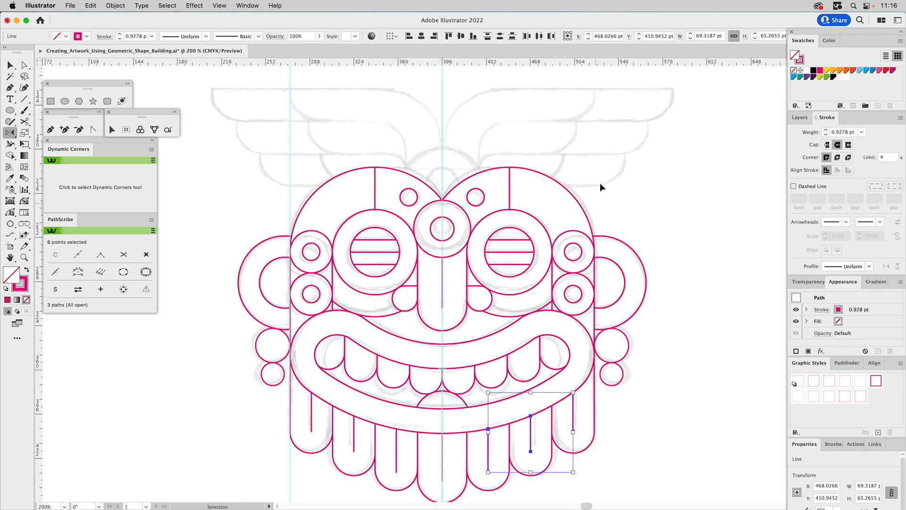
super+click(602, 153)
Draw a circle about 71.8 pt wide on the center guide at the forehead and add a concentric copy about 37.2 pt wide.
scroll(526, 172, up, 3)
click(66, 101)
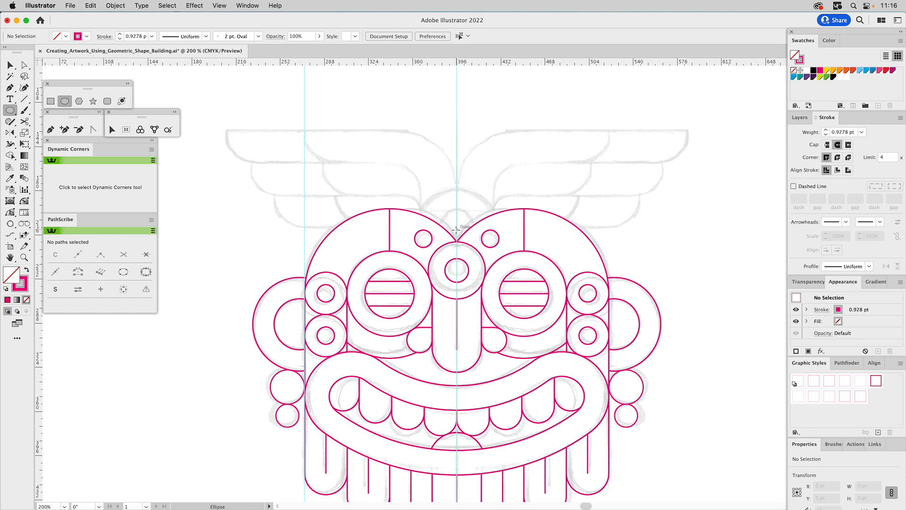
drag(456, 236, 485, 187)
key(v)
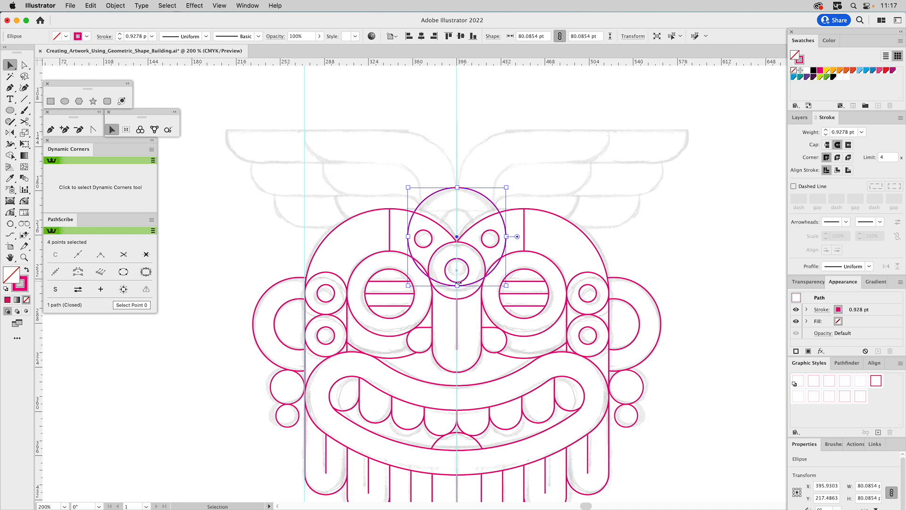
drag(458, 285, 476, 276)
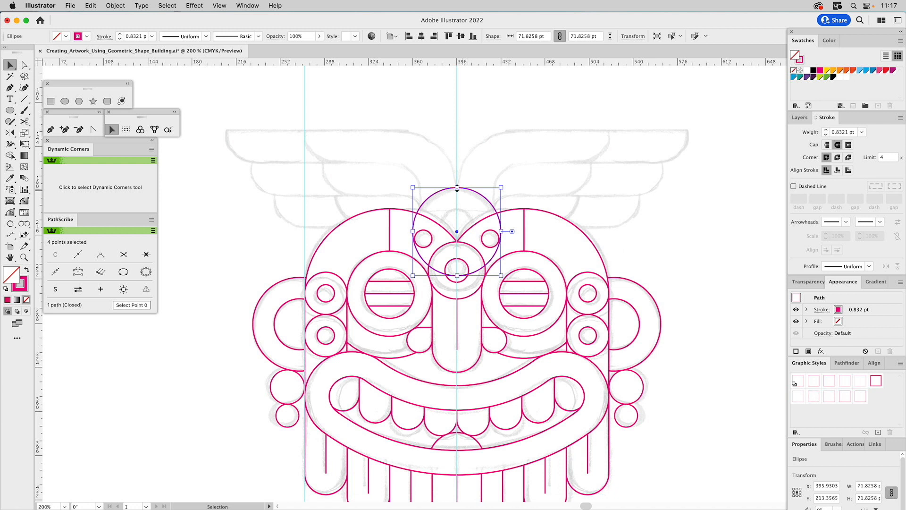
drag(458, 187, 461, 210)
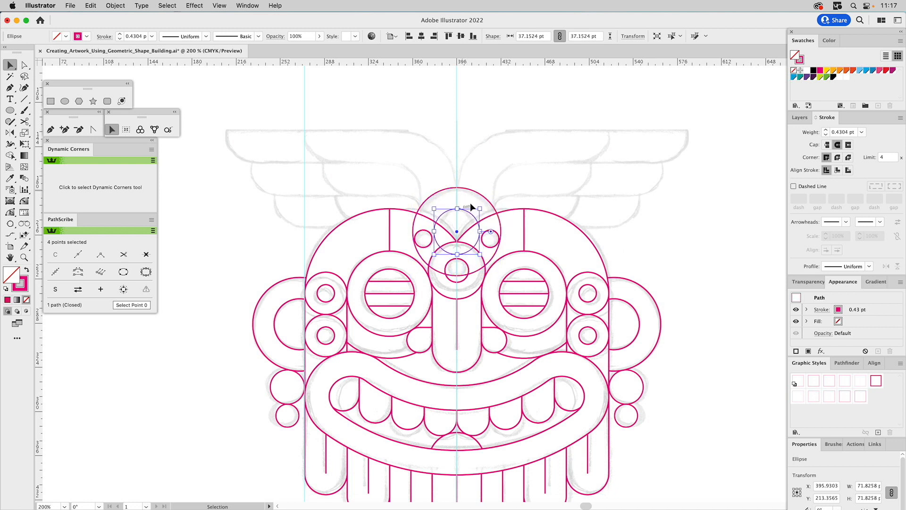
Trim the two concentric headdress circles to the head outline with Shape Builder, removing the portions inside the forehead.
shift+click(486, 197)
shift+click(506, 208)
key(shift+m)
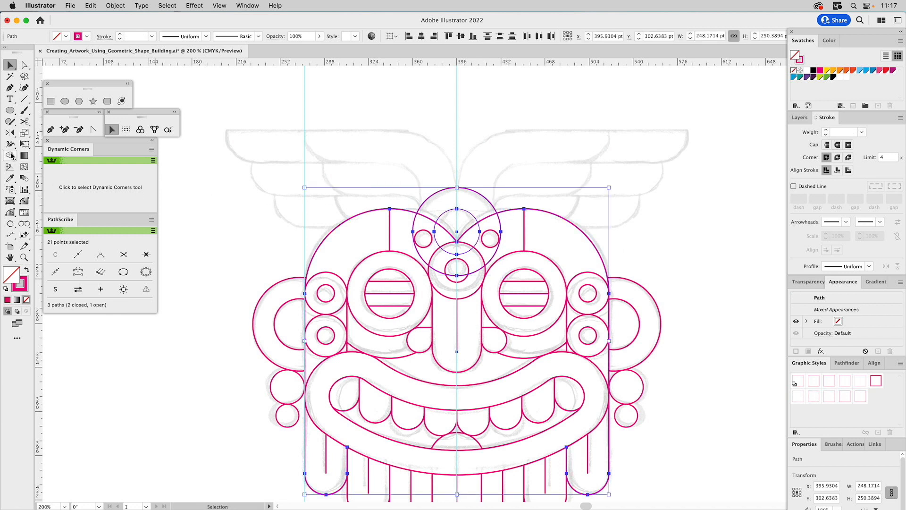
drag(416, 221, 418, 223)
alt+click(434, 231)
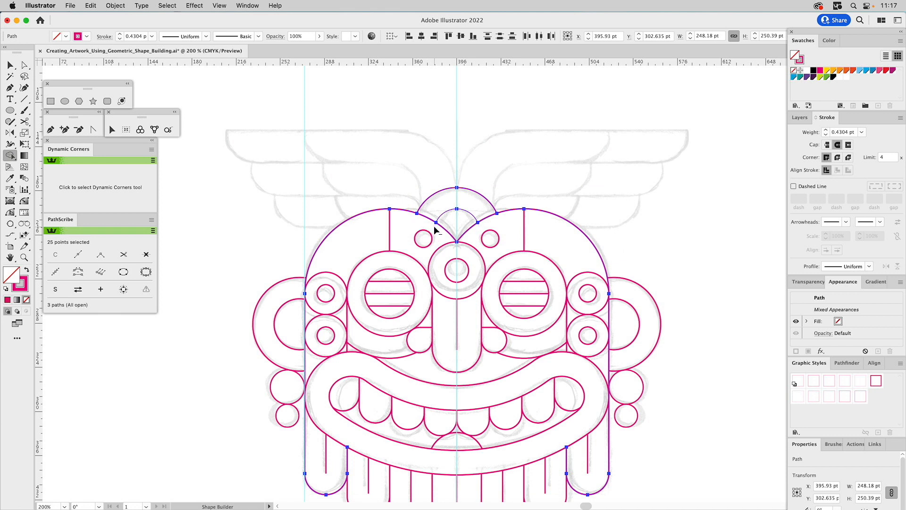
super+click(506, 173)
key(v)
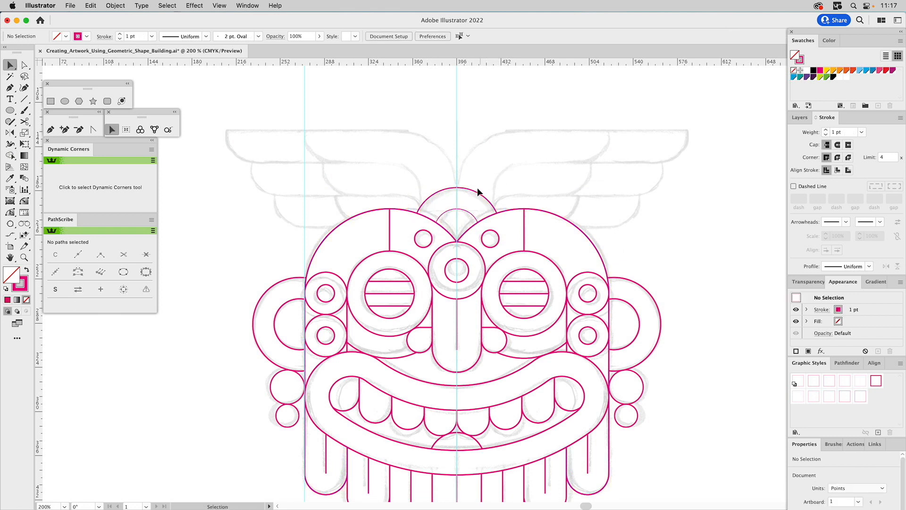
Isolate the trimmed outer headdress shape and cut its path with Scissors at both corners where the arc meets the head.
drag(476, 191, 489, 148)
key(super+z)
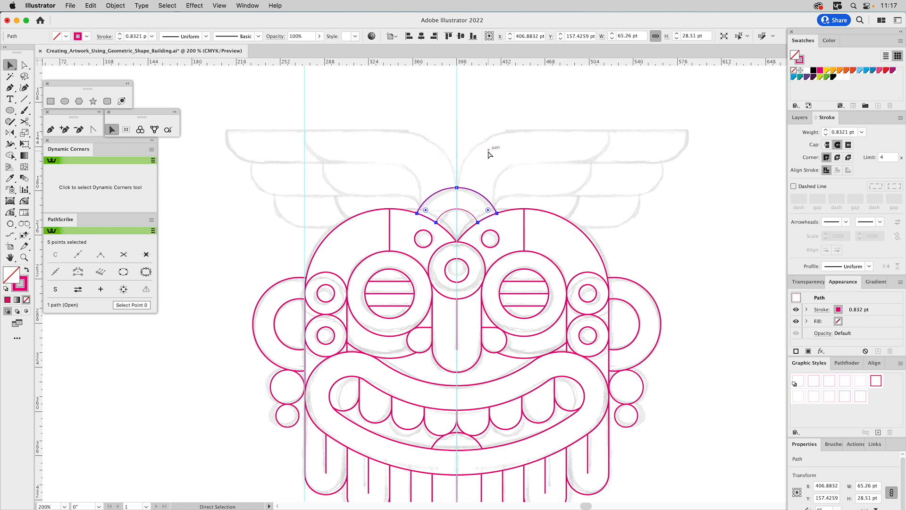
double_click(429, 196)
key(a)
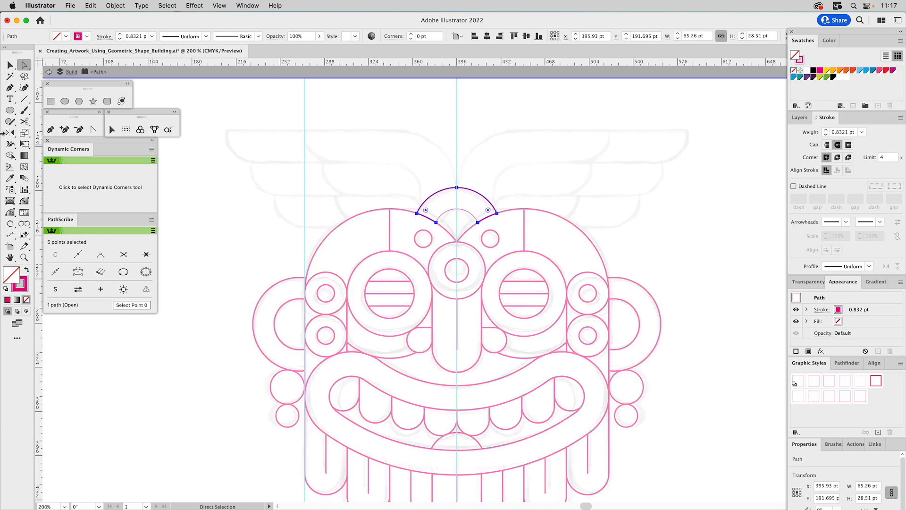
click(28, 121)
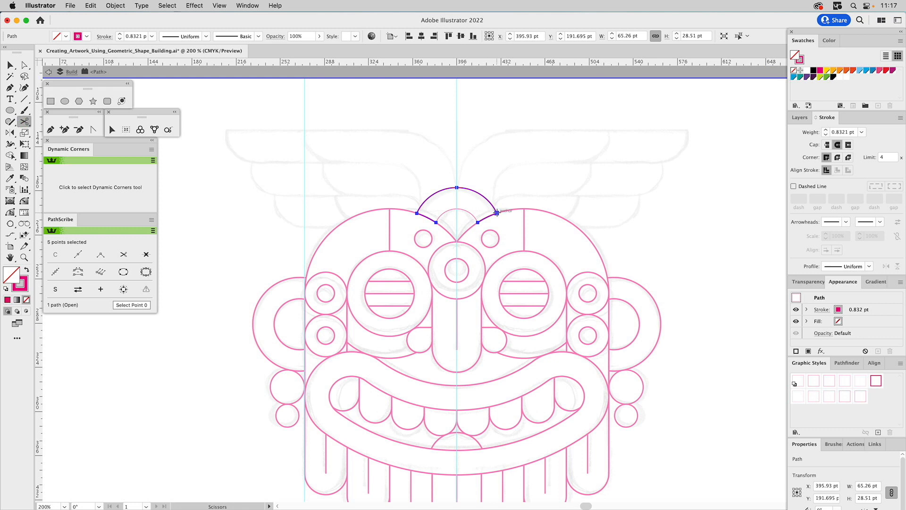
click(496, 213)
click(418, 213)
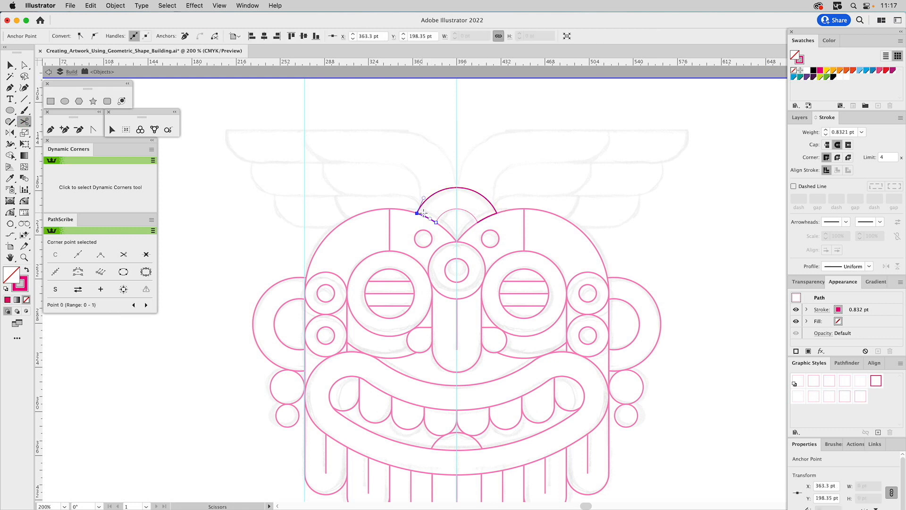
Delete the two short leftover segments along the head outline, keeping only the outer arc, and exit isolation mode.
key(a)
click(433, 214)
click(429, 218)
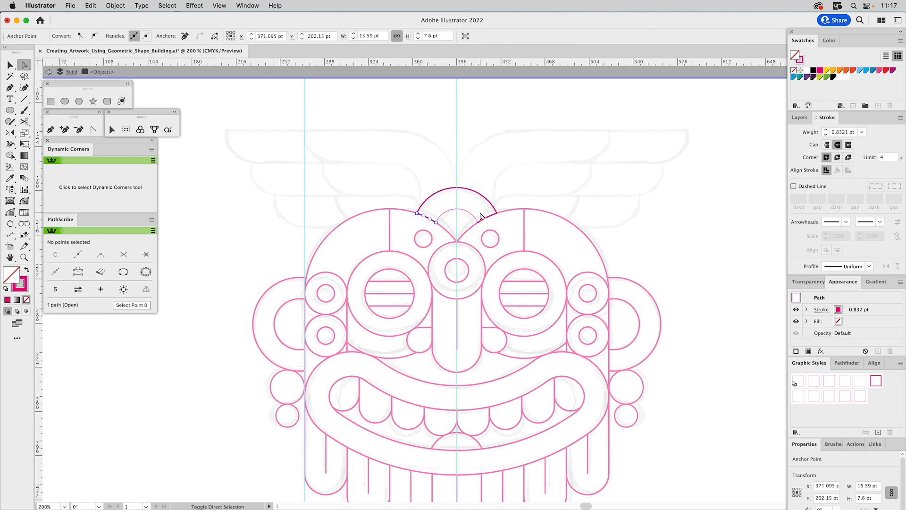
shift+click(488, 217)
key(Delete)
key(Delete)
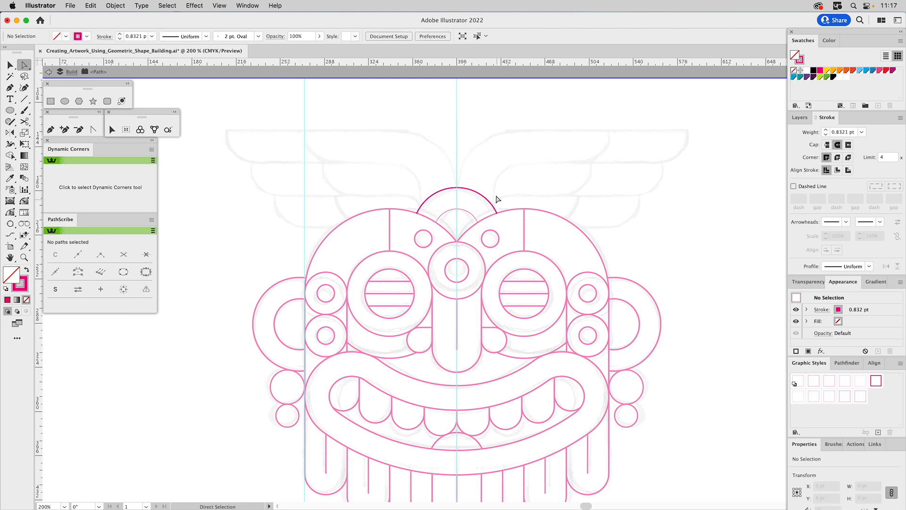
key(v)
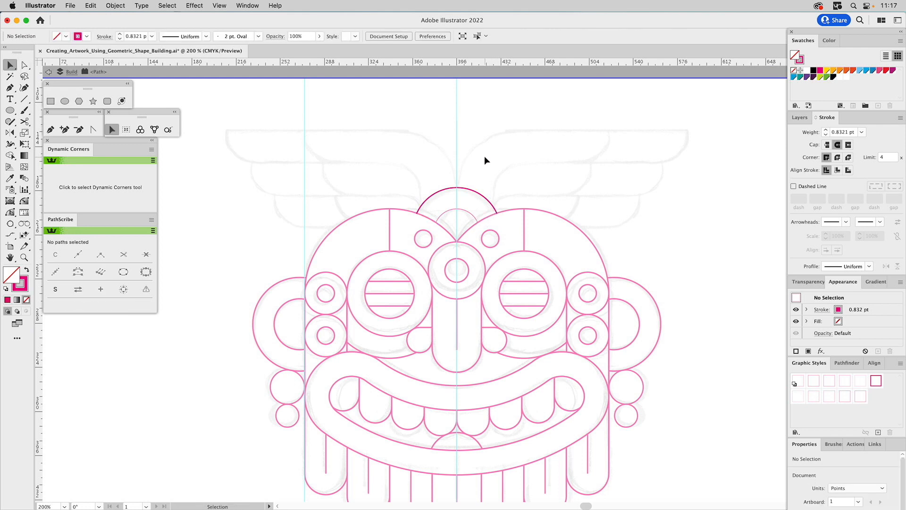
double_click(470, 199)
Match the stroke of both headdress arcs and the head outline to the existing mask lines with the Eyedropper.
drag(464, 211, 479, 176)
key(super+z)
shift+click(447, 189)
shift+click(406, 211)
key(i)
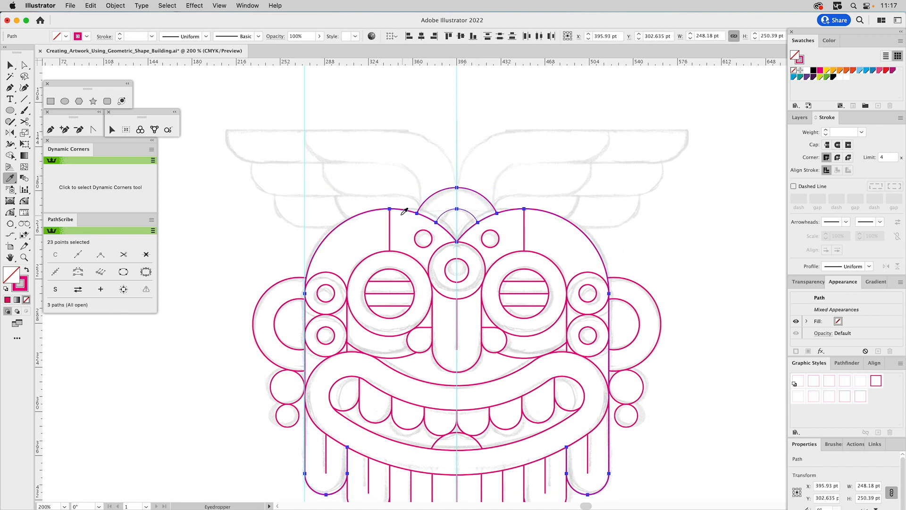
click(380, 210)
super+click(393, 166)
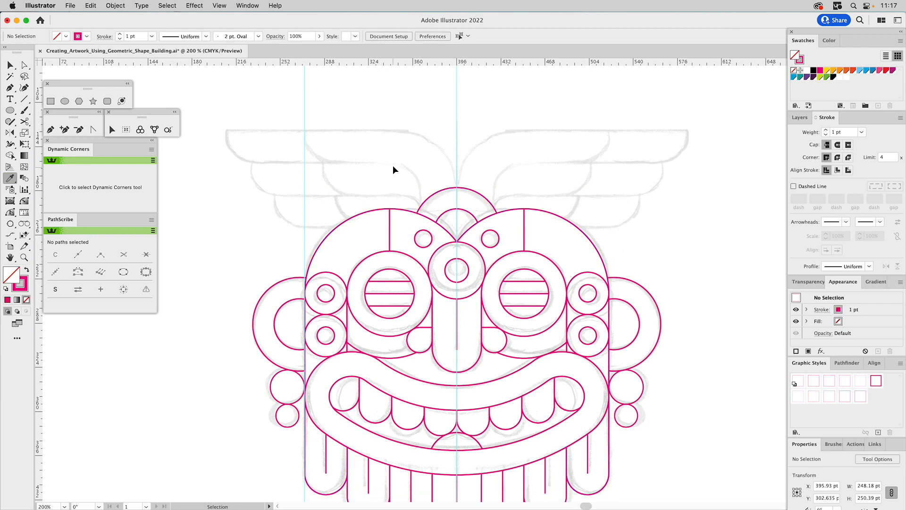
Draw a rectangle about 101.6 × 26.9 pt over the top feather of the sketched left wing.
drag(396, 167, 465, 210)
click(24, 258)
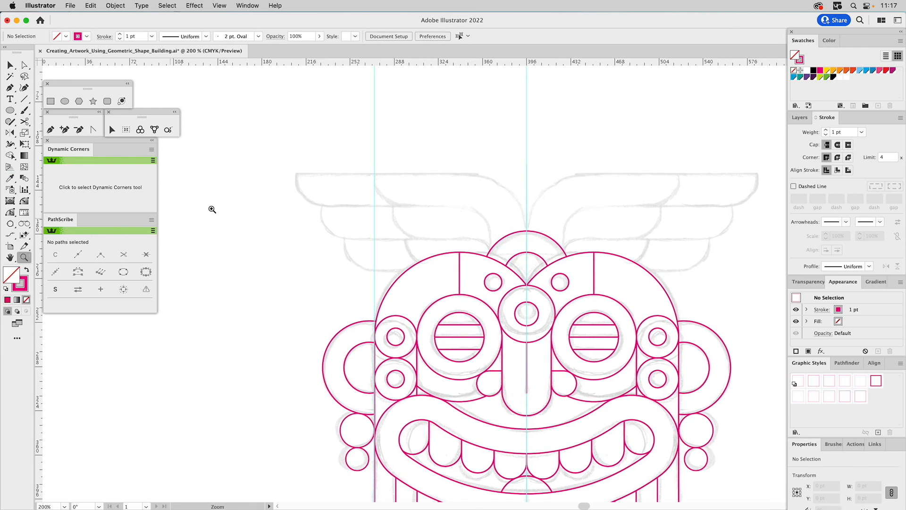
drag(268, 129, 607, 334)
drag(498, 212, 537, 204)
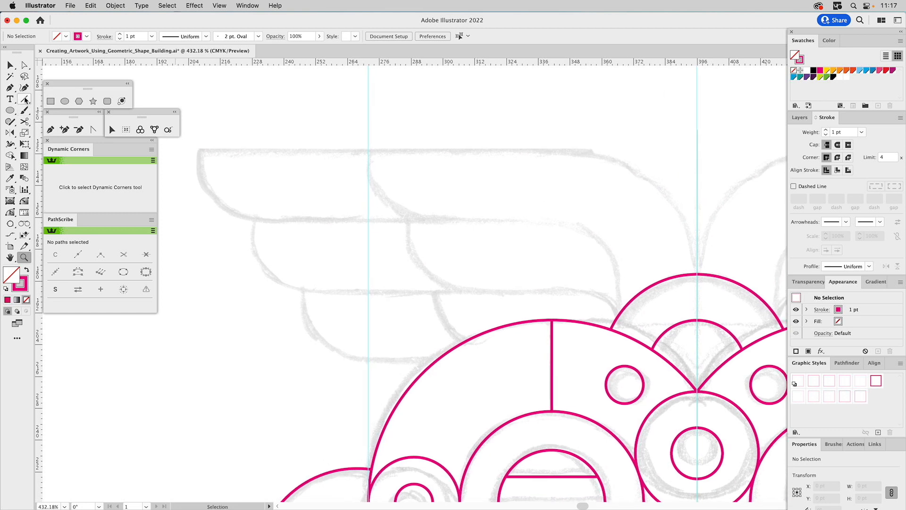
click(52, 101)
drag(199, 149, 468, 220)
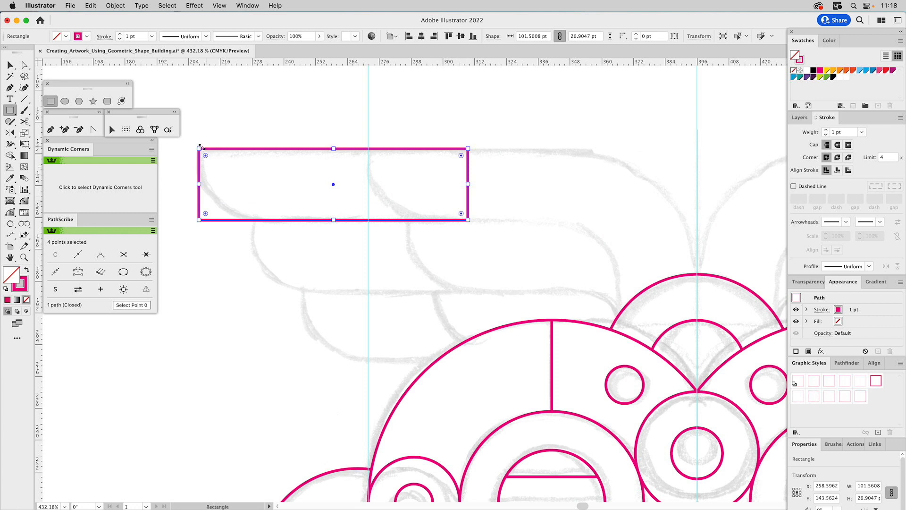
Copy the feather rectangle diagonally down to the second feather and repeat the transformation for the third feather.
key(v)
click(214, 119)
drag(200, 149, 255, 224)
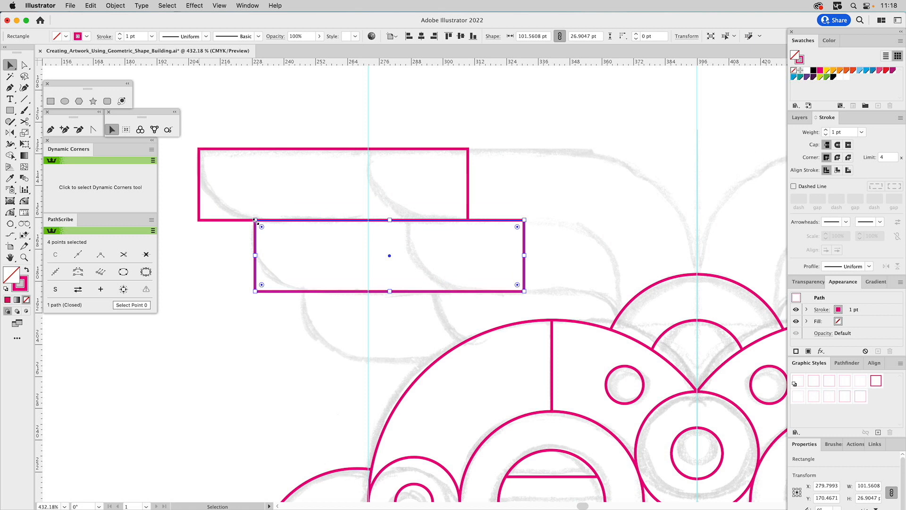
key(super+d)
click(254, 224)
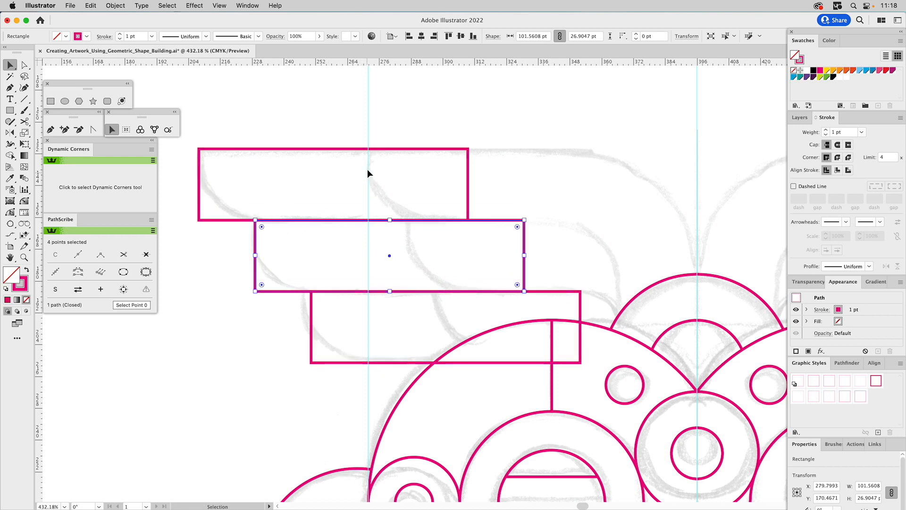
Scale the three stacked feather rectangles down together to about 100 × 26.5 pt each to fit the sketch.
drag(354, 127, 303, 396)
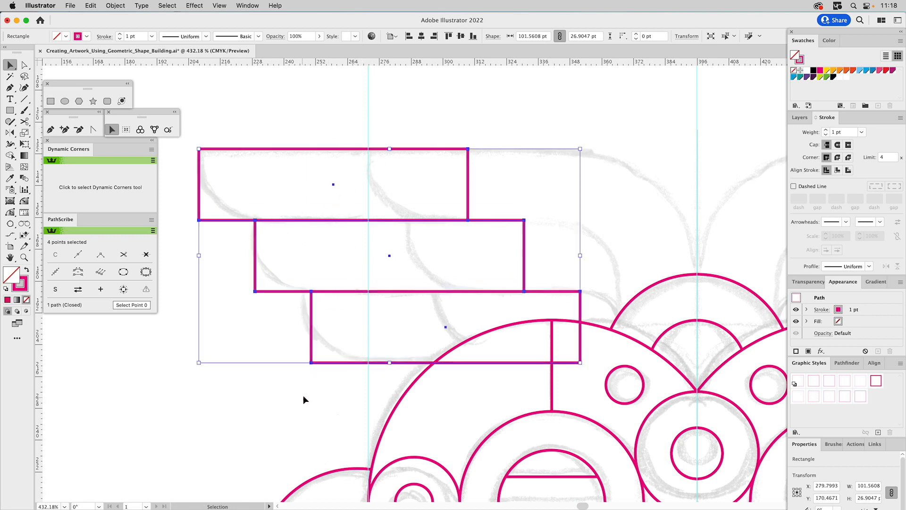
drag(390, 367, 394, 361)
click(494, 191)
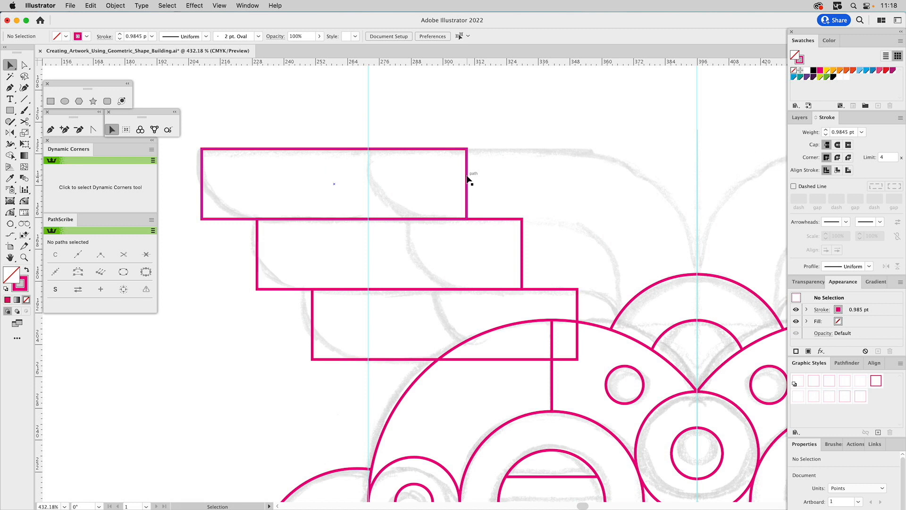
Extend the inner end of the top feather rectangle horizontally to the center guide.
key(a)
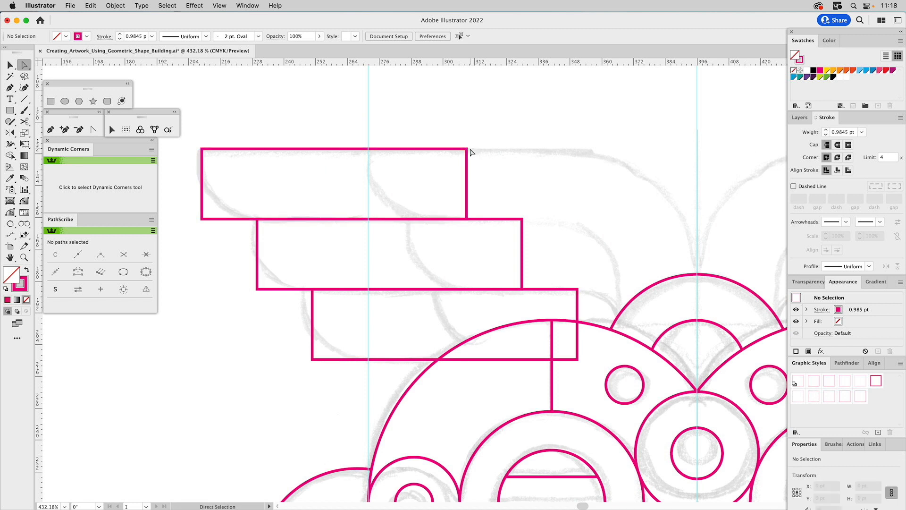
click(468, 149)
drag(469, 218, 699, 222)
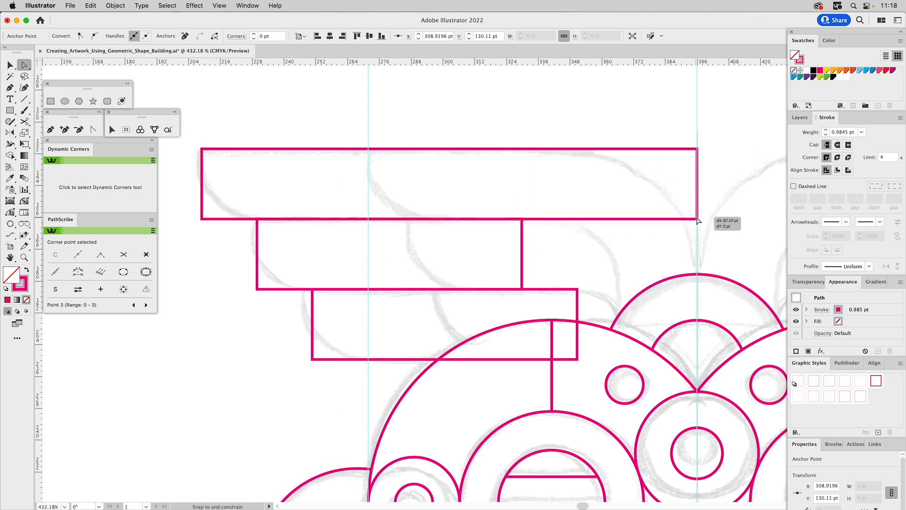
key(v)
click(573, 236)
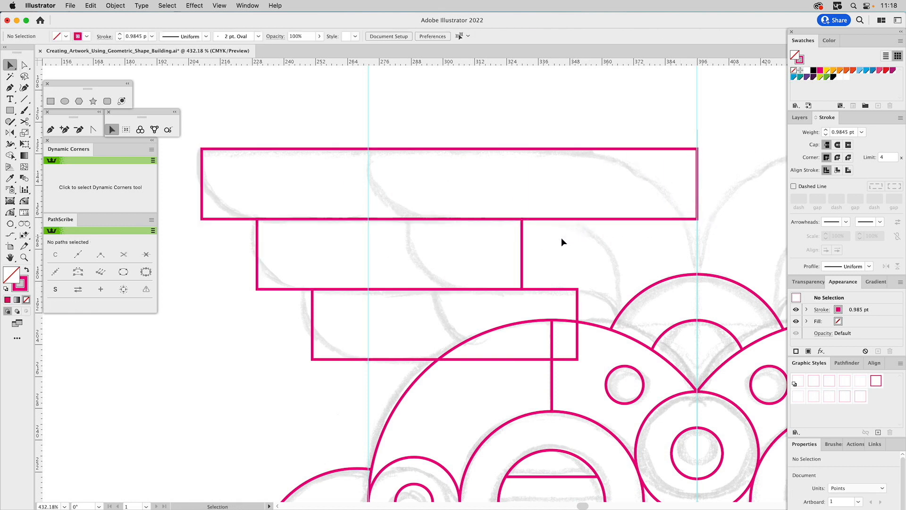
Place a copy of the middle rectangle, rotated 90°, upright against the center guide and raise its upper corners into the top band.
click(501, 247)
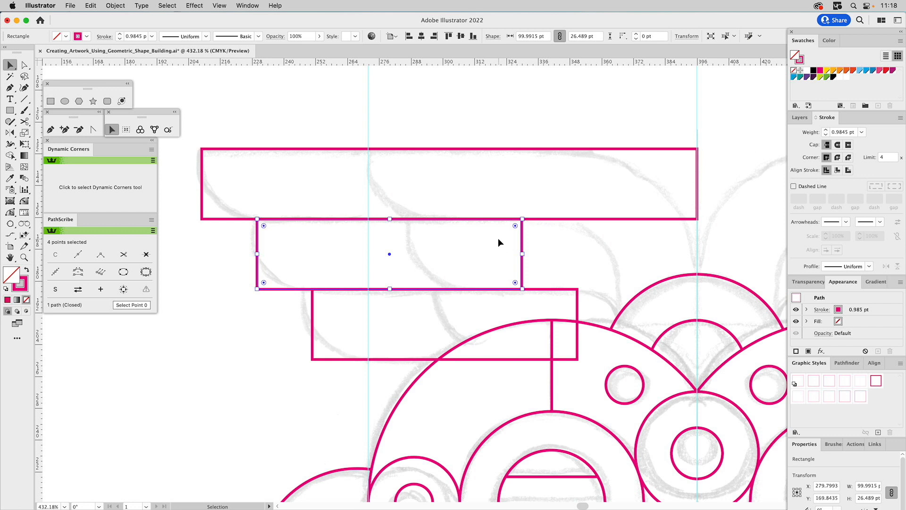
drag(526, 215, 446, 362)
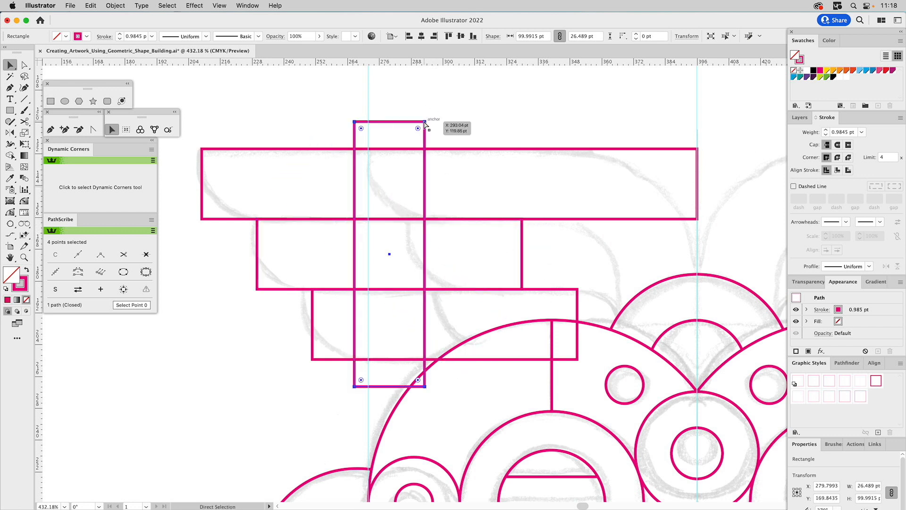
drag(425, 122, 697, 221)
key(a)
drag(627, 219, 627, 178)
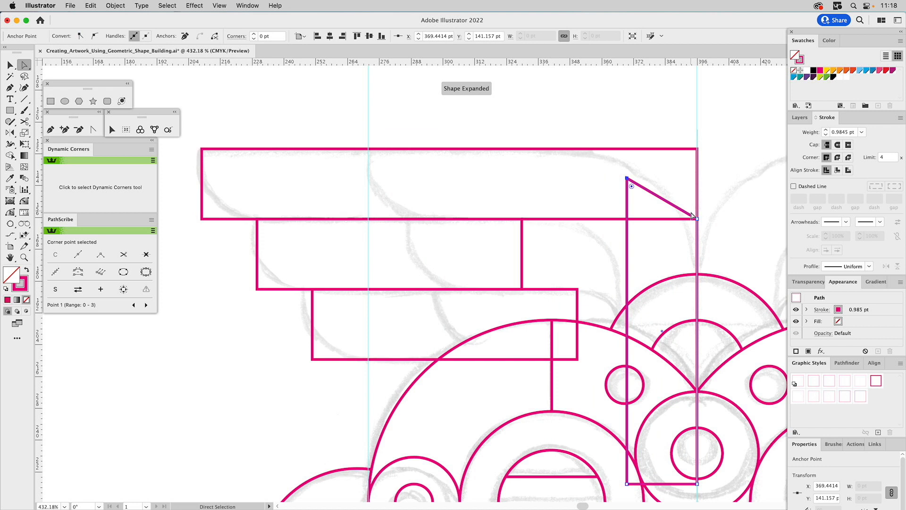
drag(698, 220, 698, 204)
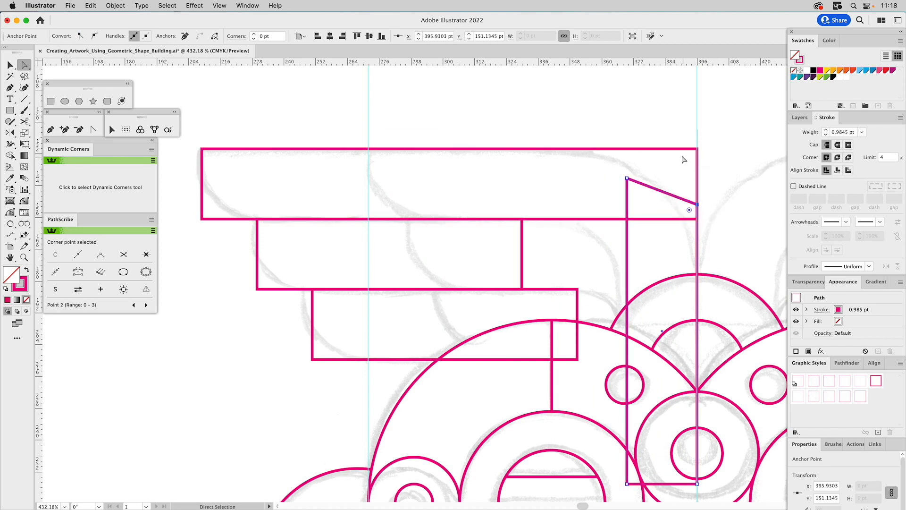
Unite the top band and the upright rectangle into one shape with Pathfinder, using the Remove Redundant Points option.
key(v)
drag(670, 129, 647, 240)
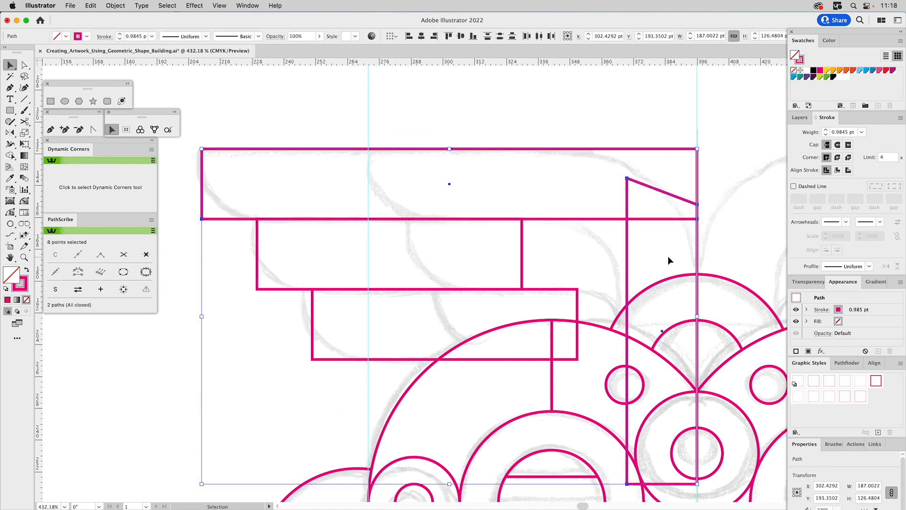
click(848, 363)
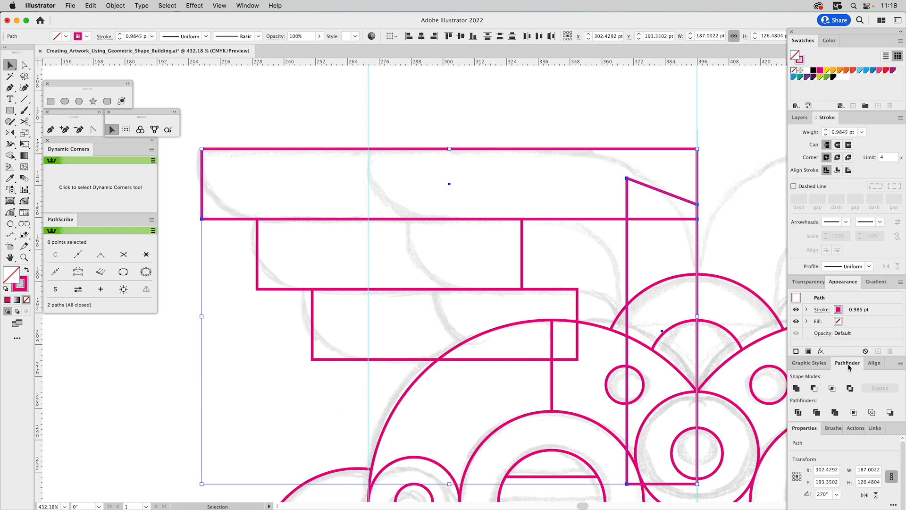
click(900, 363)
click(862, 392)
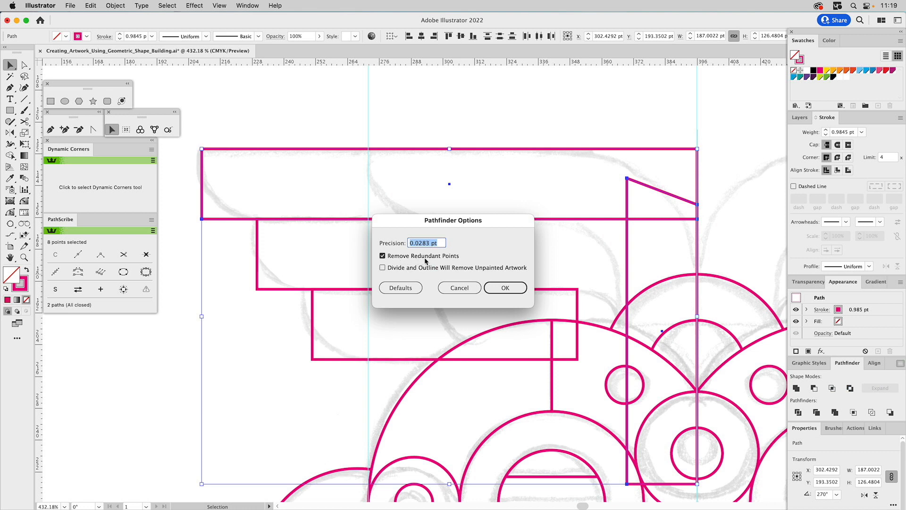
click(503, 288)
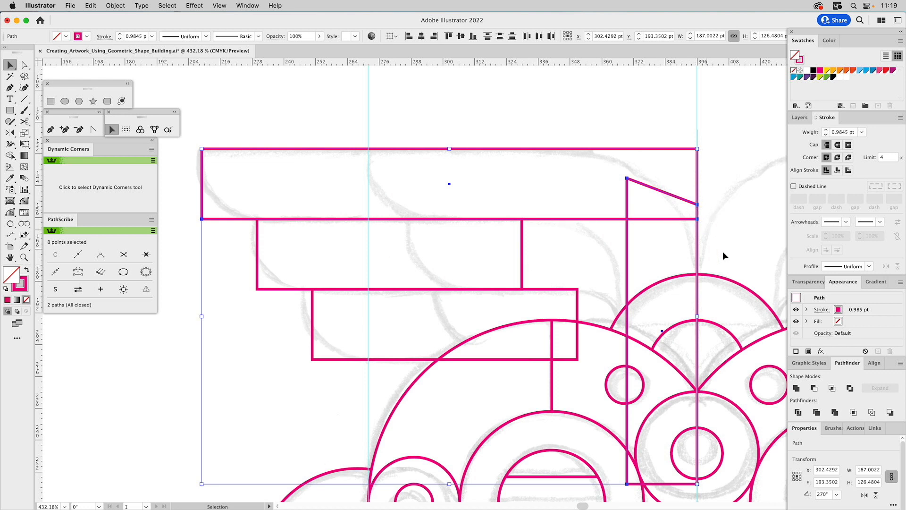
click(796, 388)
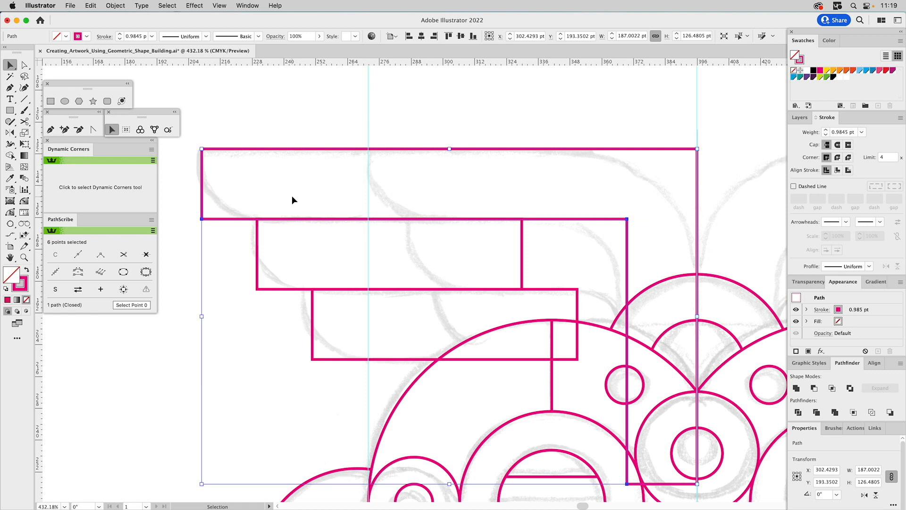
Round the united shape's inner corner to 30.151 pt and its outer corner to 56.64 pt with Dynamic Corners.
click(25, 201)
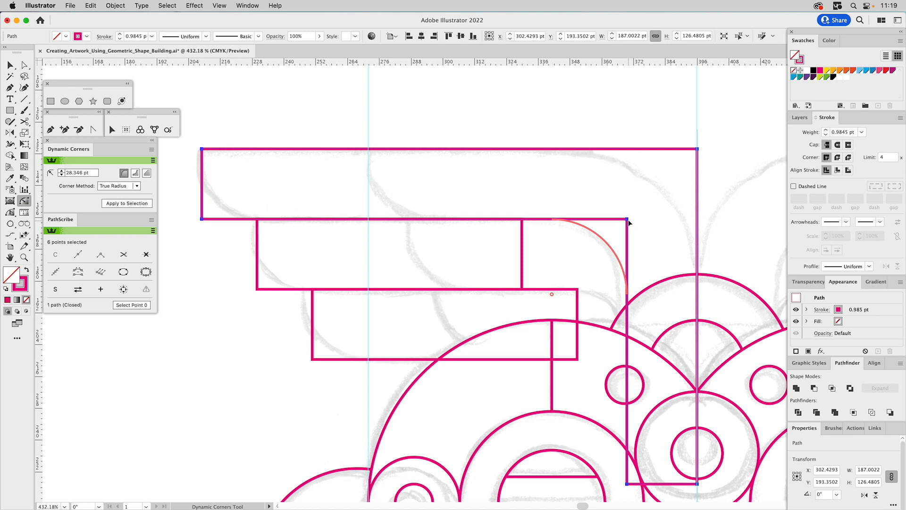
drag(627, 222, 530, 283)
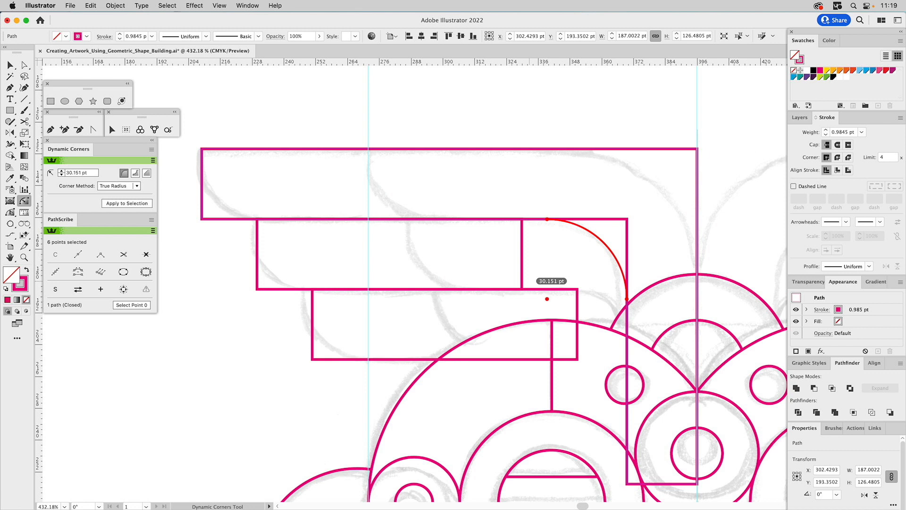
drag(529, 283, 531, 282)
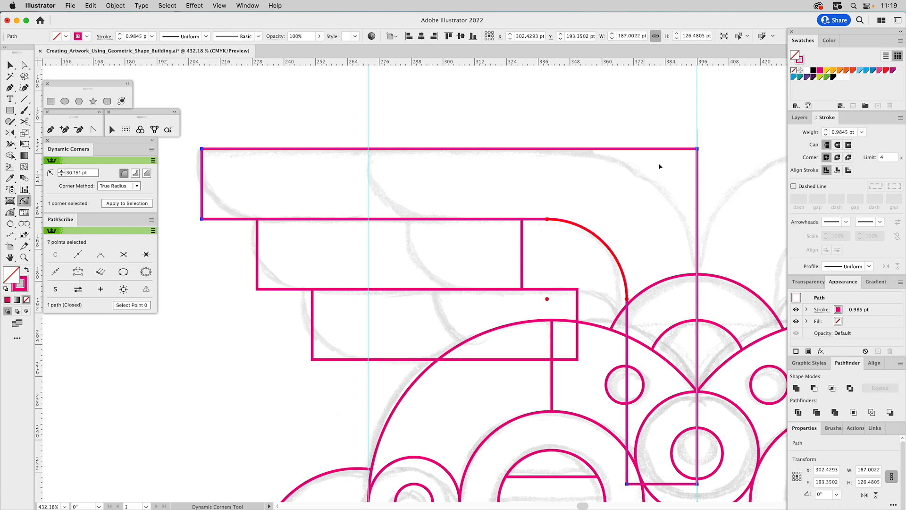
drag(698, 151, 548, 302)
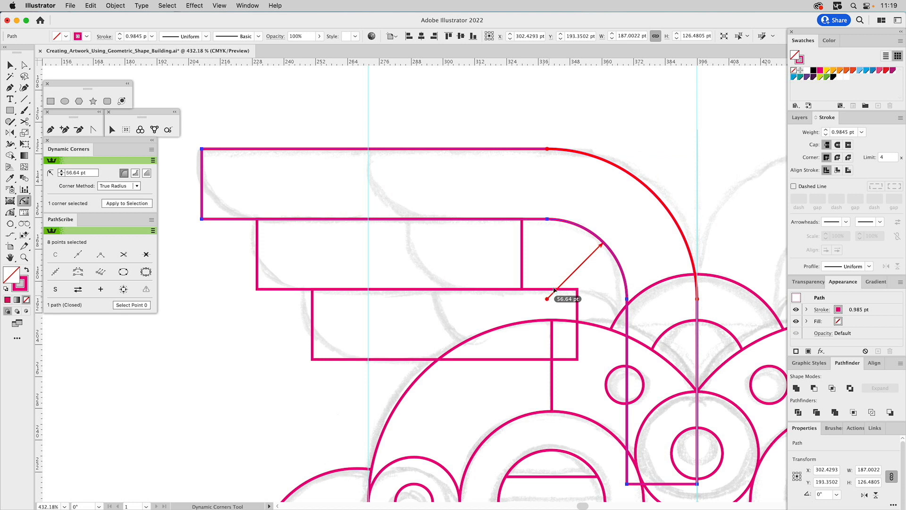
Round the top feather's lower outer corner to 26.489 pt with Dynamic Corners.
key(v)
click(646, 99)
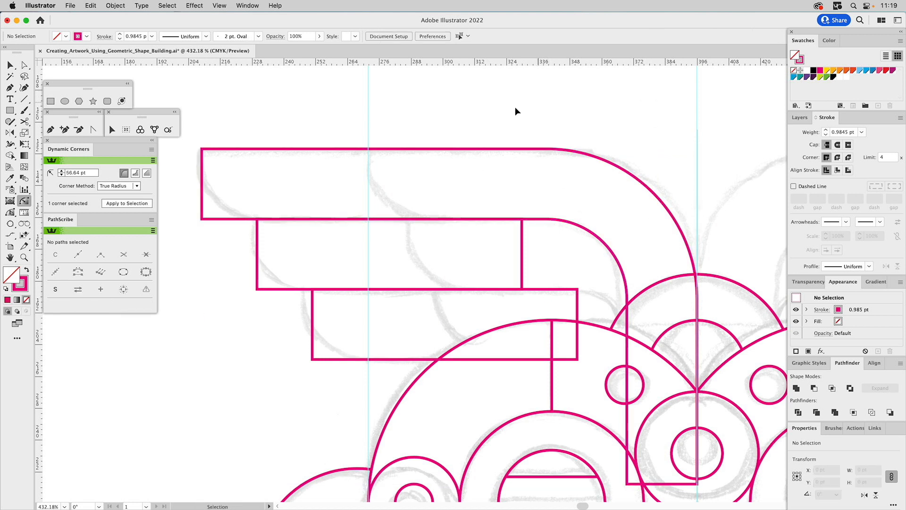
drag(202, 220, 221, 197)
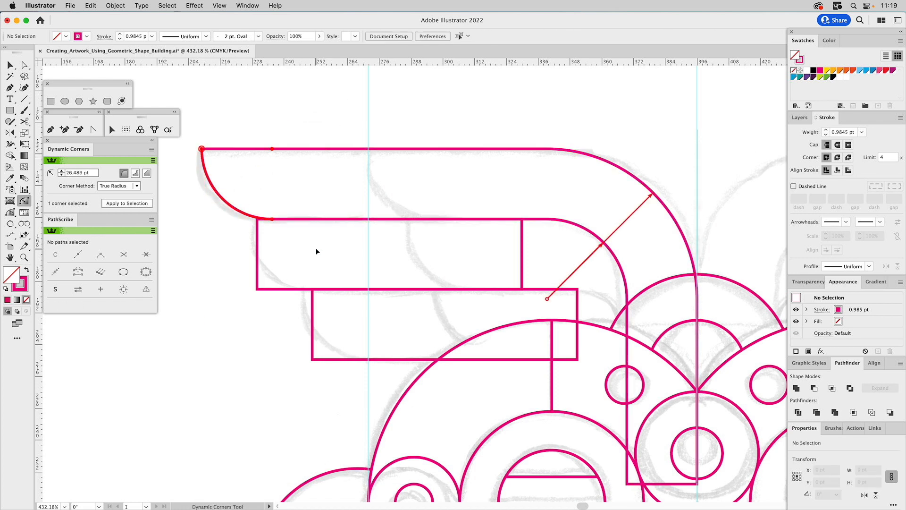
Delete the two remaining rectangles below the top feather.
key(v)
drag(317, 281, 285, 316)
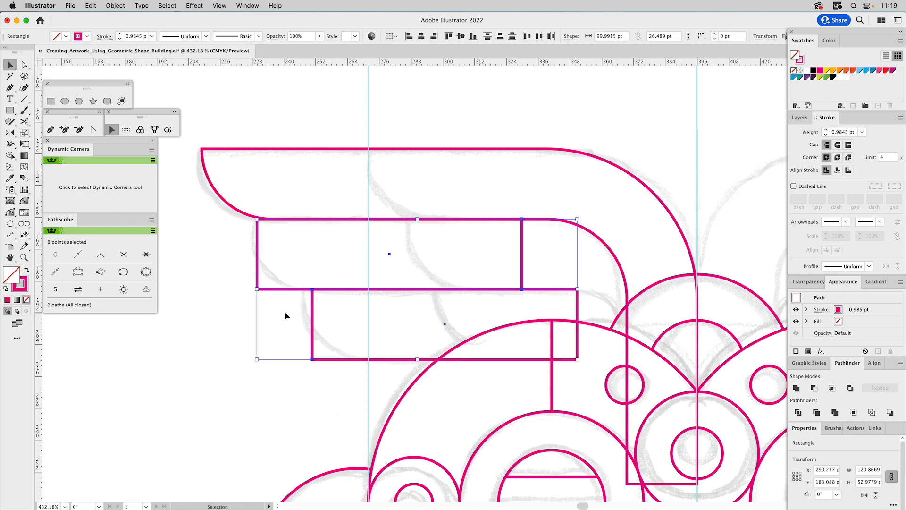
key(Delete)
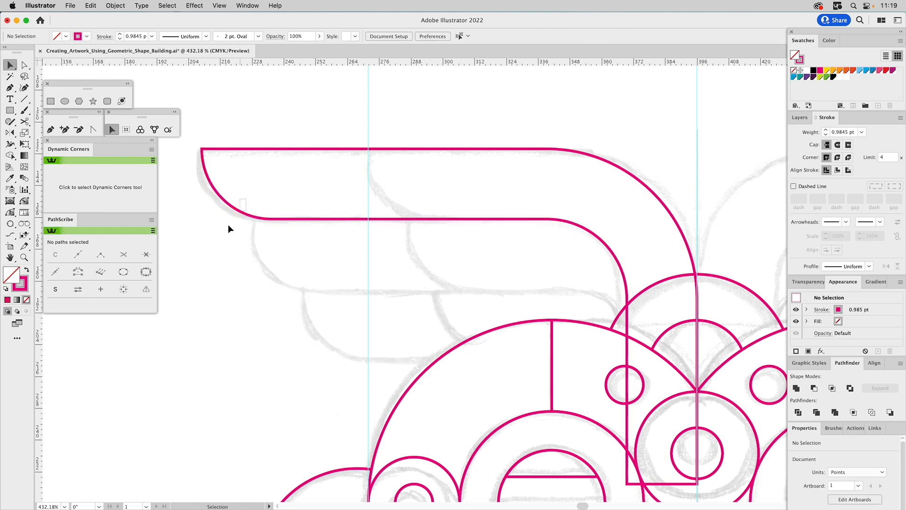
Copy the top feather straight down and cut away the copy's inner curved part with the Scissors tool, keeping the rounded outer tip.
drag(228, 225, 220, 224)
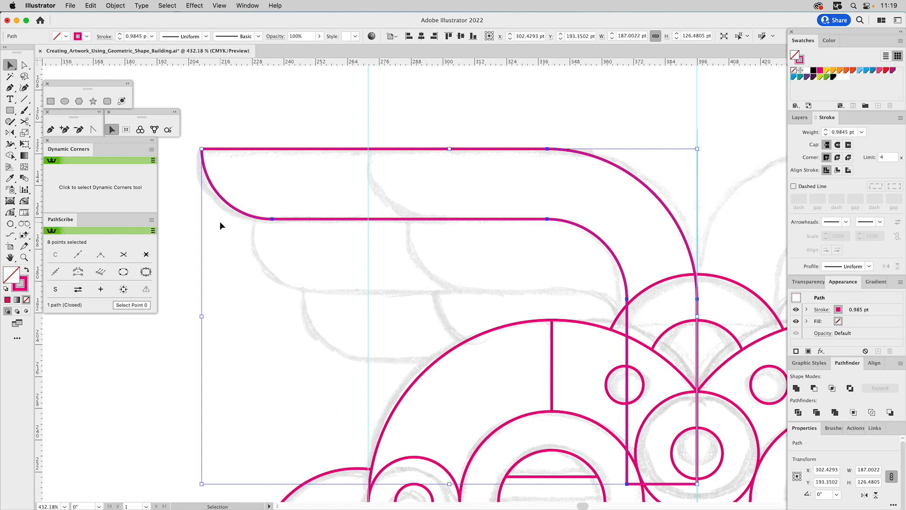
drag(268, 148, 264, 254)
click(24, 121)
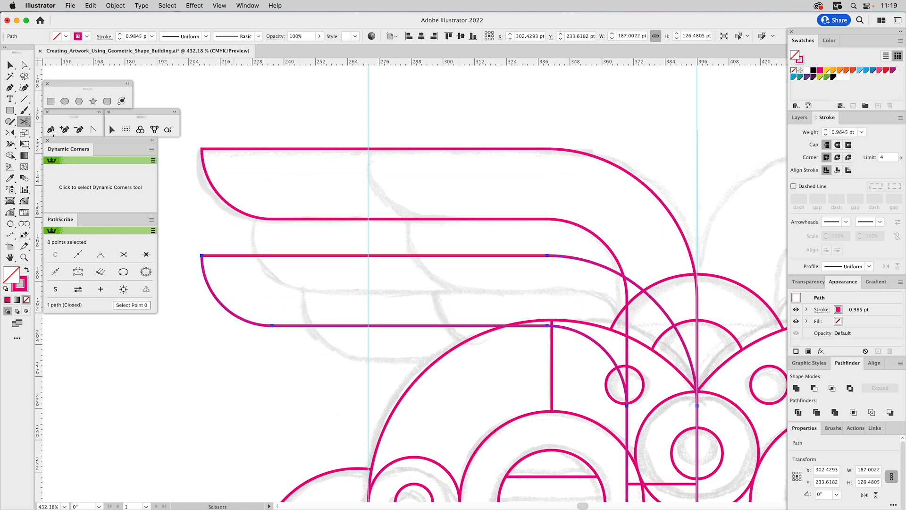
click(465, 326)
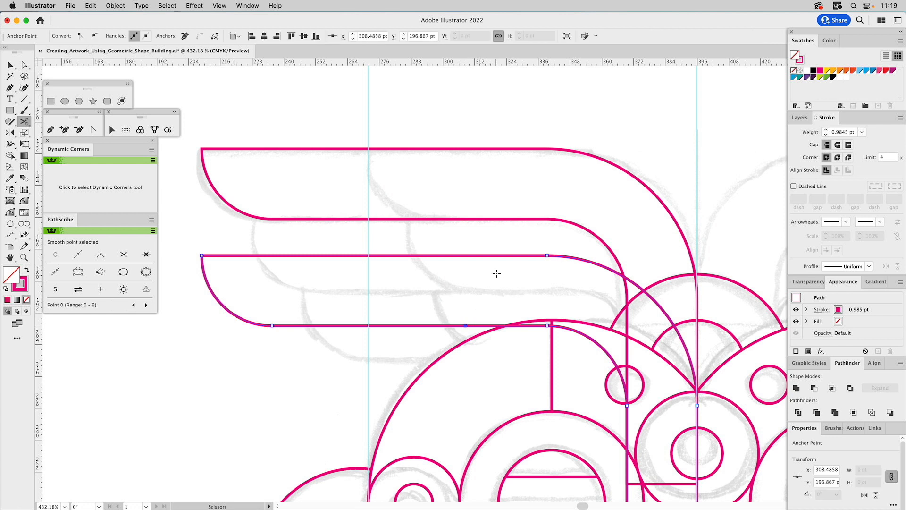
click(471, 255)
key(a)
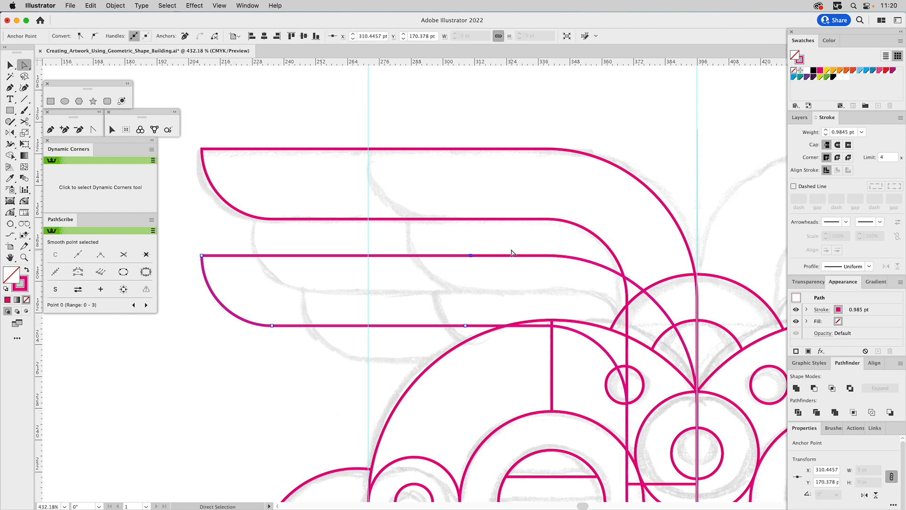
key(Delete)
key(v)
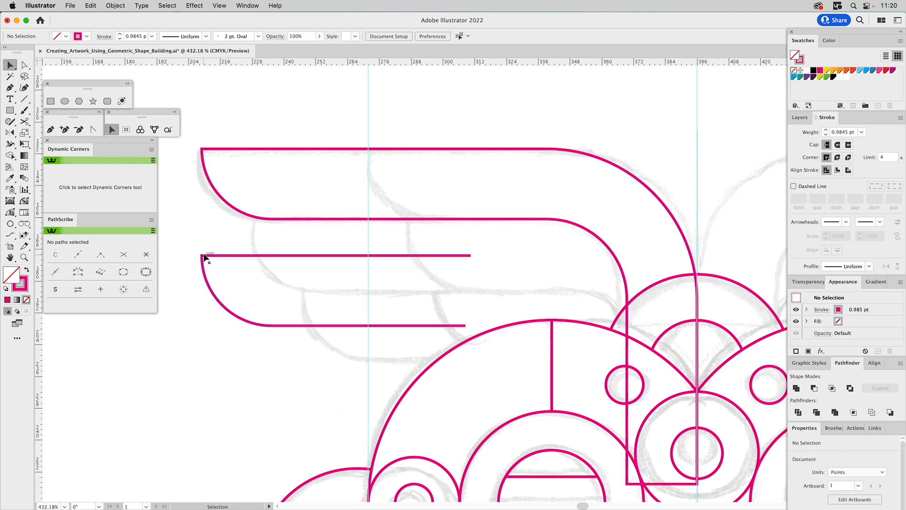
Move the cut feather tip up against the top feather's underside and shorten its upper line to the point where the top feather's curve starts.
drag(202, 256, 259, 239)
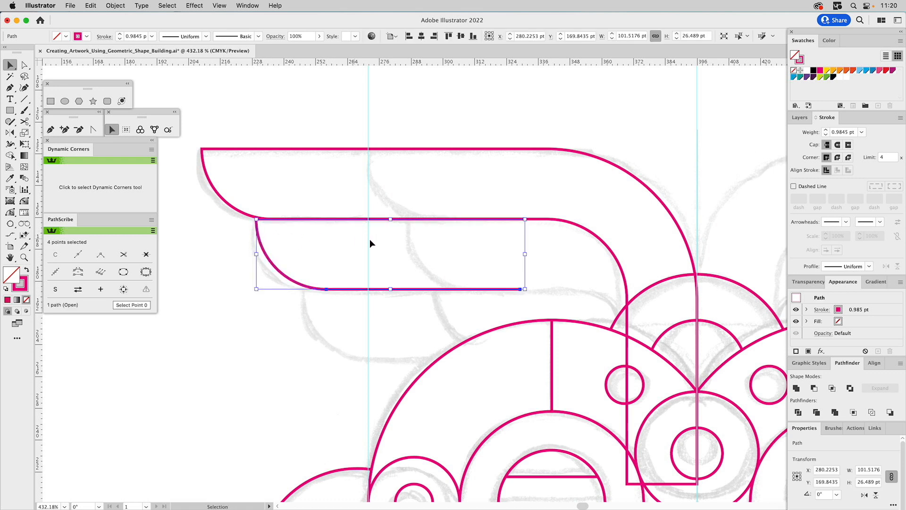
key(a)
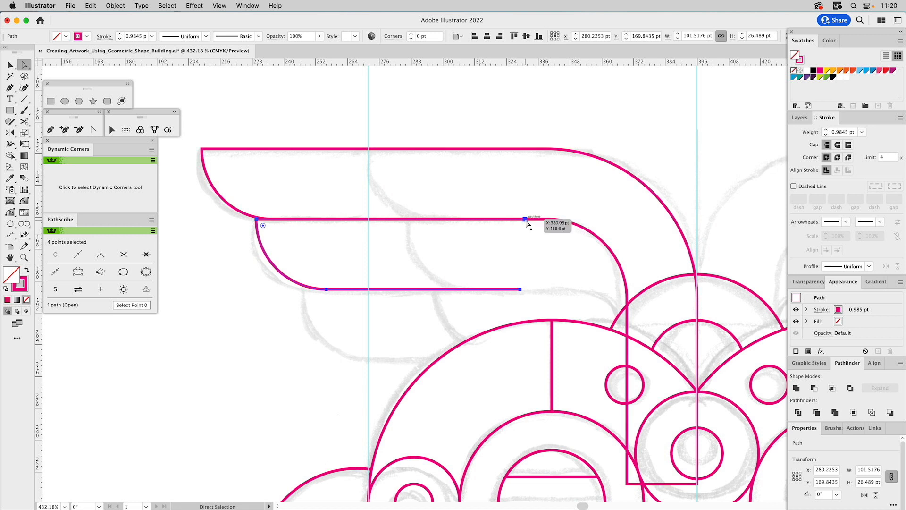
drag(526, 220, 272, 219)
drag(292, 133, 273, 174)
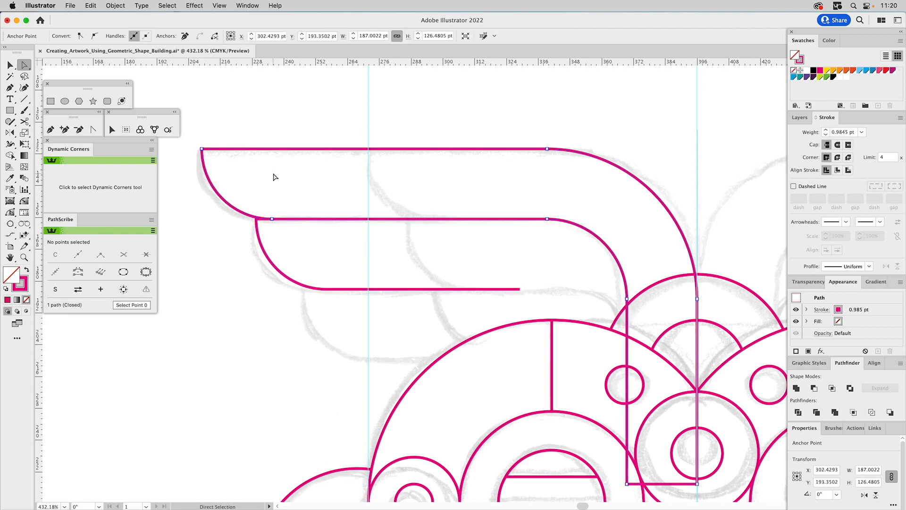
key(v)
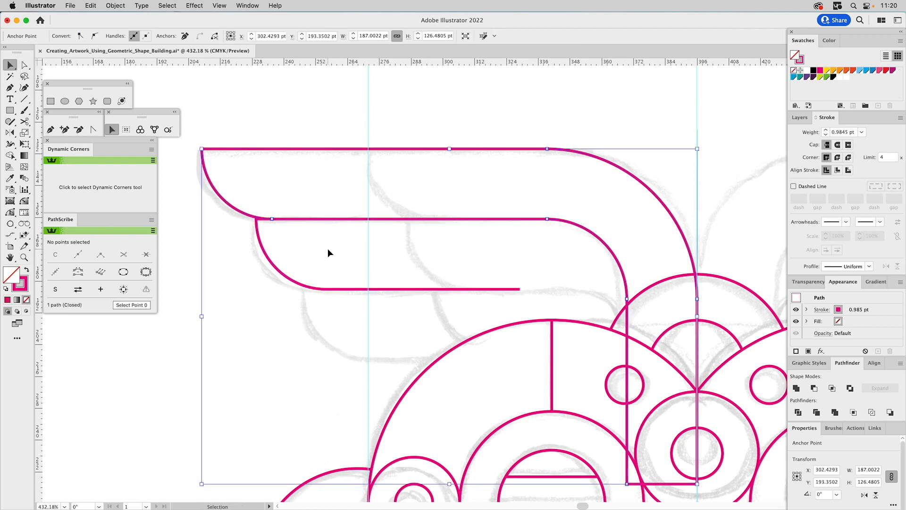
Place a copy of the middle feather tip below it as the third feather and shorten its lower line to the large face arc.
drag(293, 322, 293, 322)
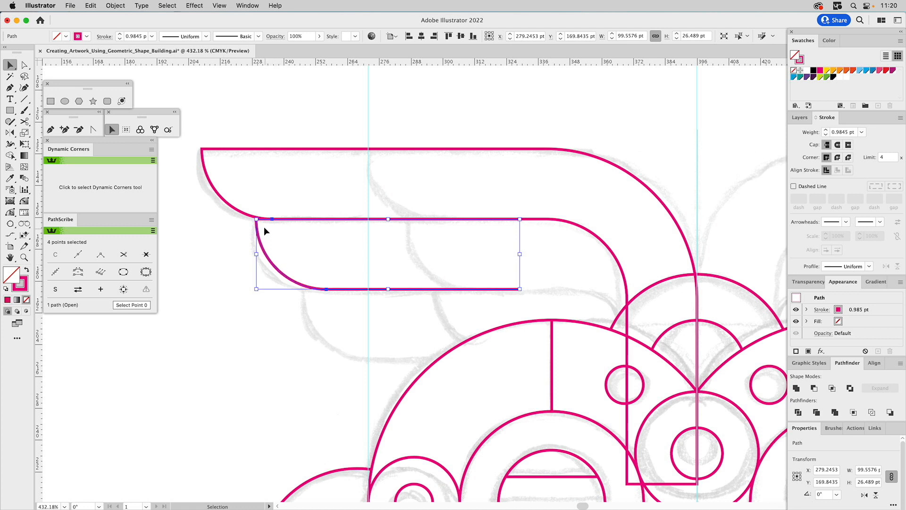
drag(257, 221, 327, 292)
drag(344, 293, 326, 294)
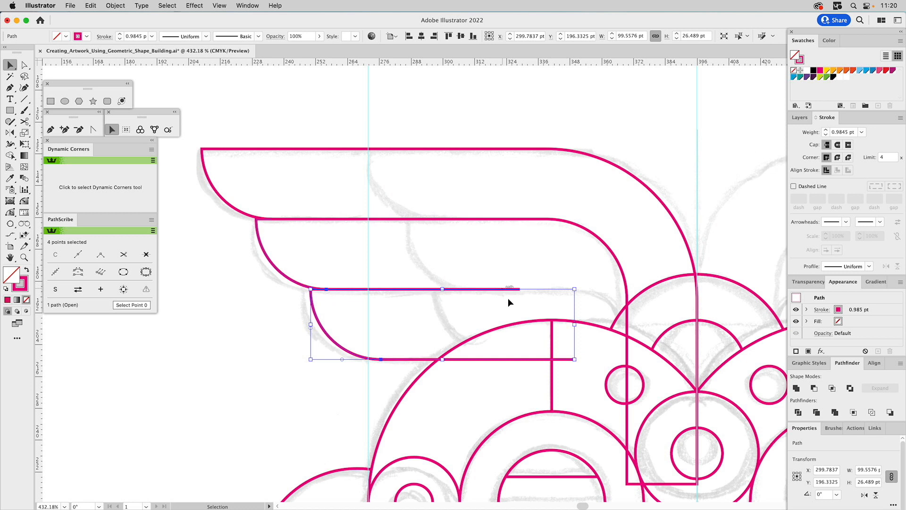
key(a)
drag(574, 360, 438, 359)
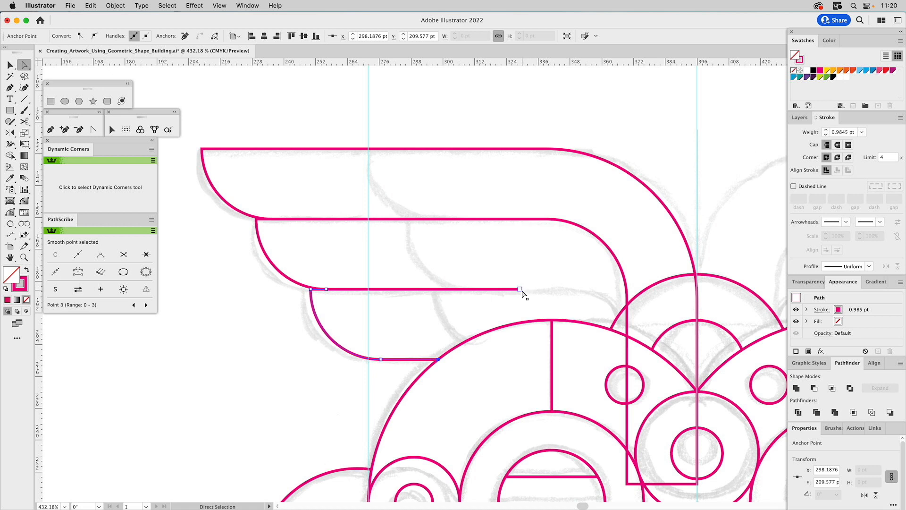
Extend the middle feather's lower line inward, add a short downward segment with the Pen tool, and align that segment to the top feather's inner edge.
drag(522, 291, 661, 296)
click(51, 129)
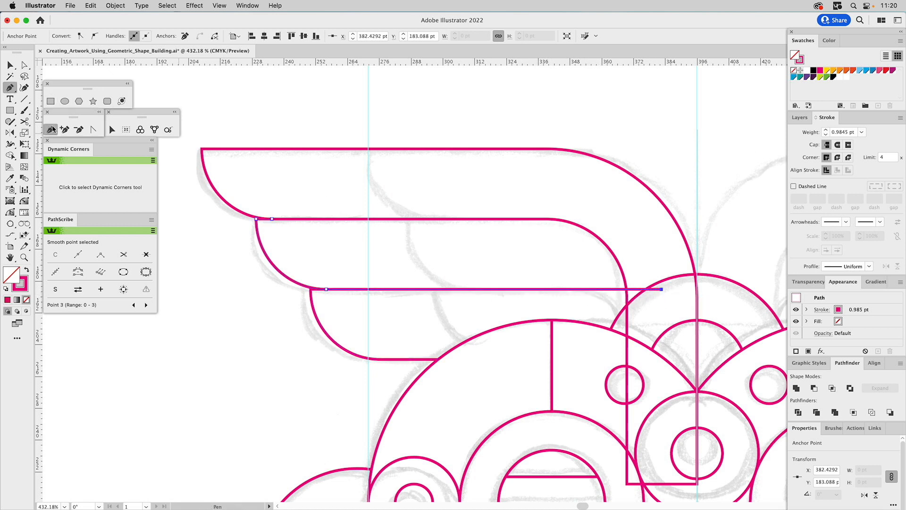
click(662, 289)
click(661, 323)
super+click(666, 297)
drag(662, 322, 627, 325)
Lower the end point of the middle feather's vertical segment and round its corner to 18.256 pt with Dynamic Corners.
click(89, 203)
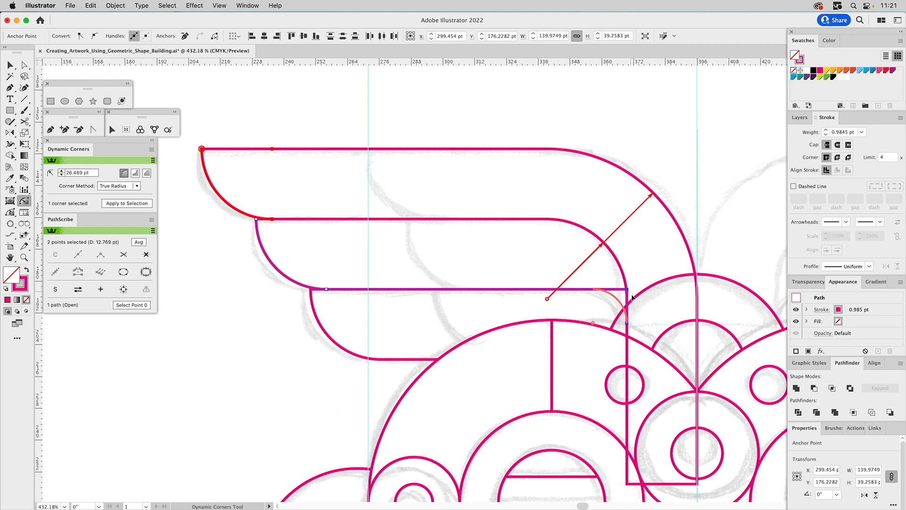
key(a)
click(647, 324)
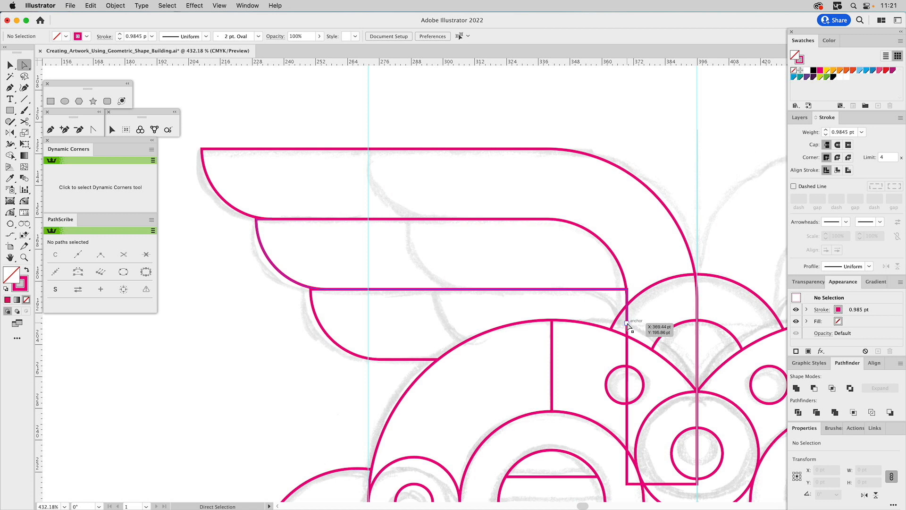
click(627, 338)
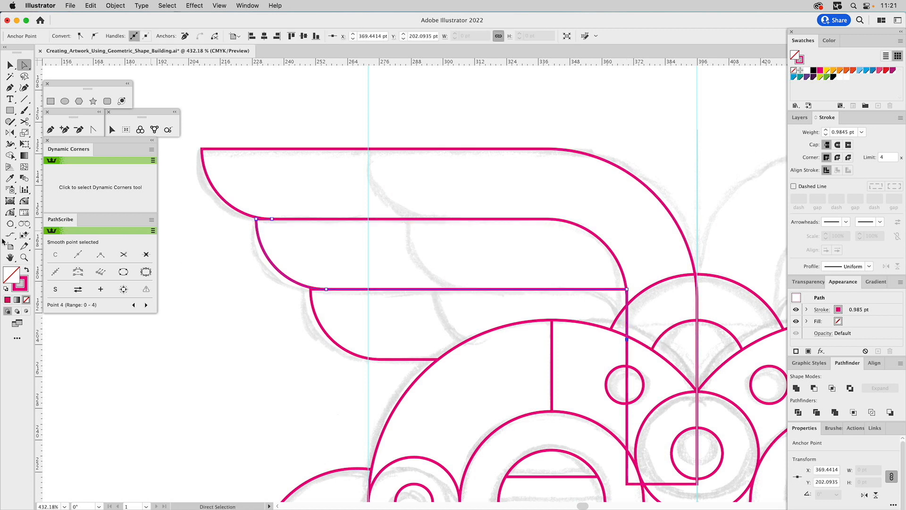
click(29, 203)
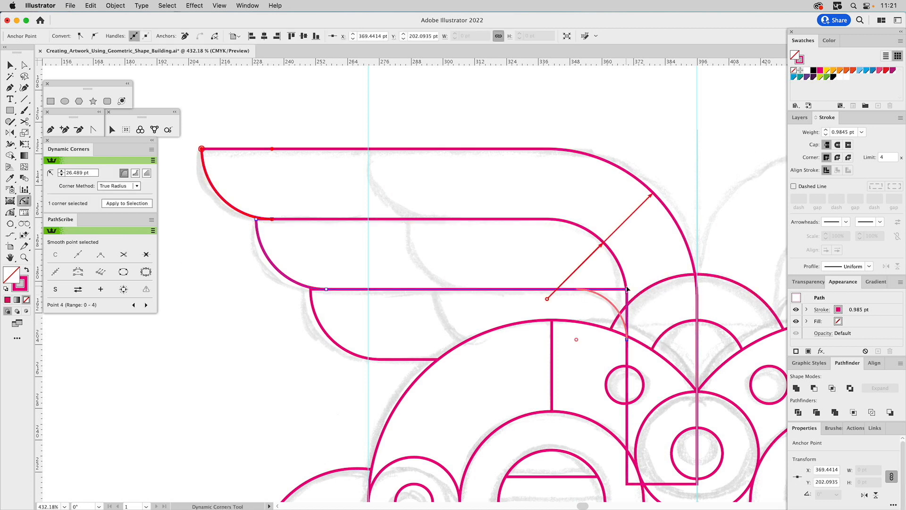
drag(628, 290, 567, 323)
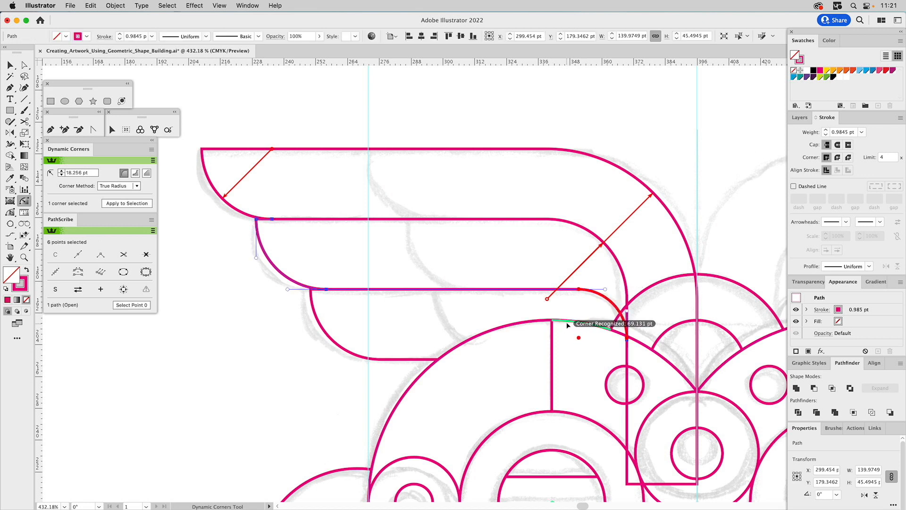
key(v)
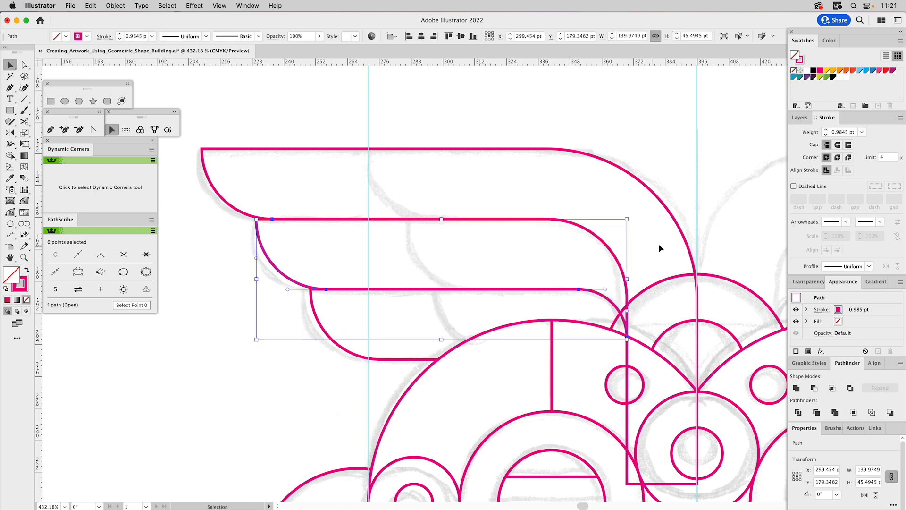
click(631, 255)
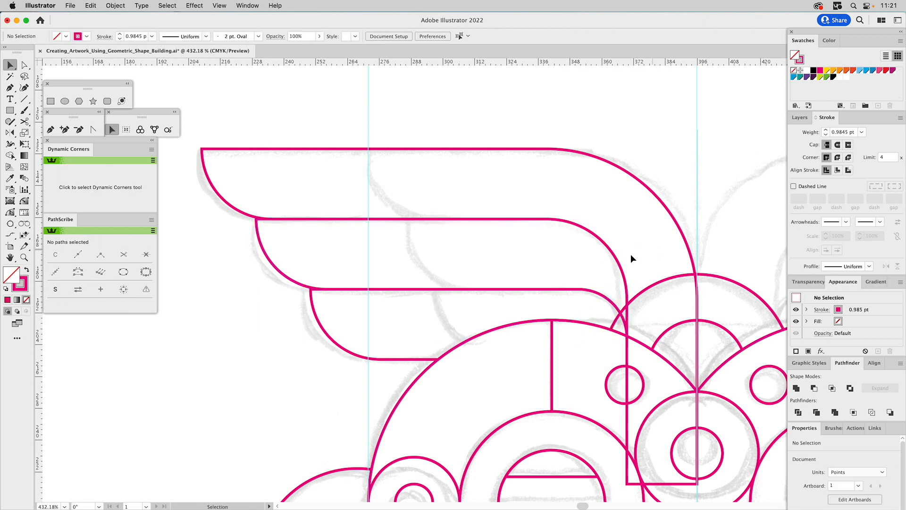
Remove the top and middle feathers' line segments that run past the headdress fan arc with the Shape Builder tool.
click(314, 315)
click(606, 298)
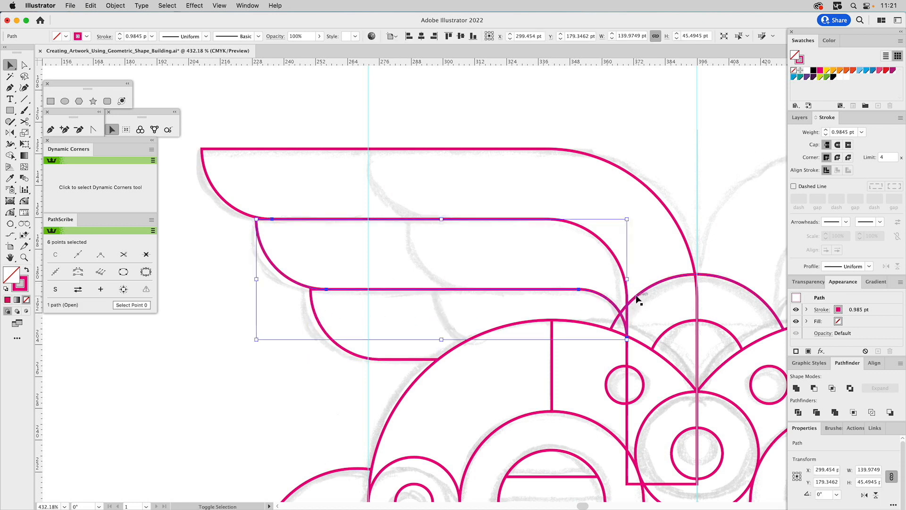
shift+click(614, 256)
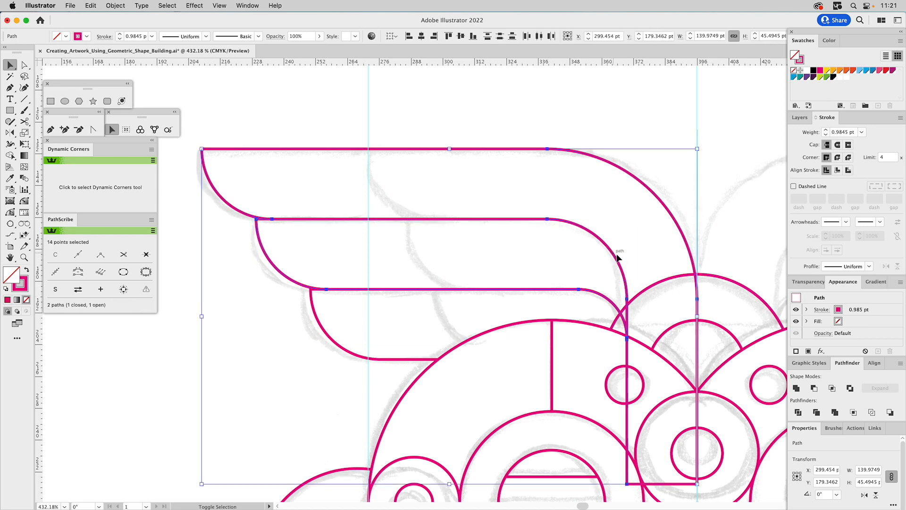
shift+click(693, 262)
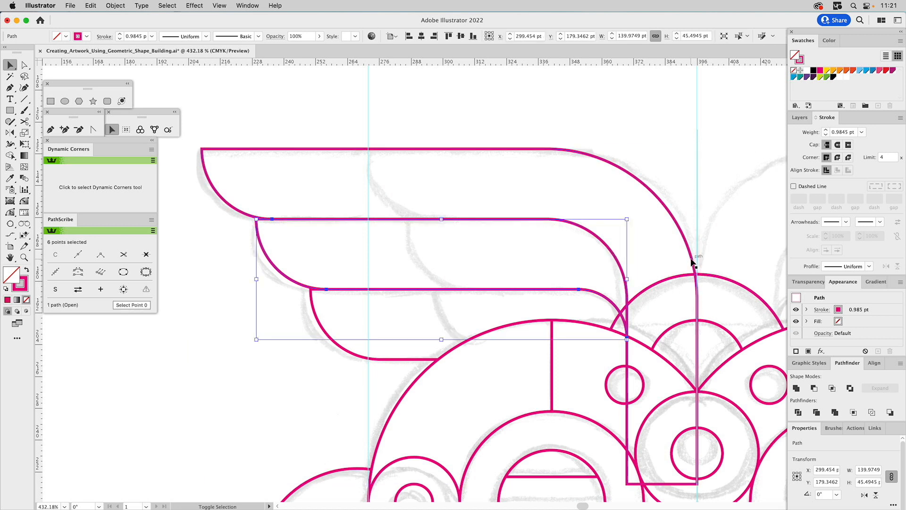
shift+click(239, 210)
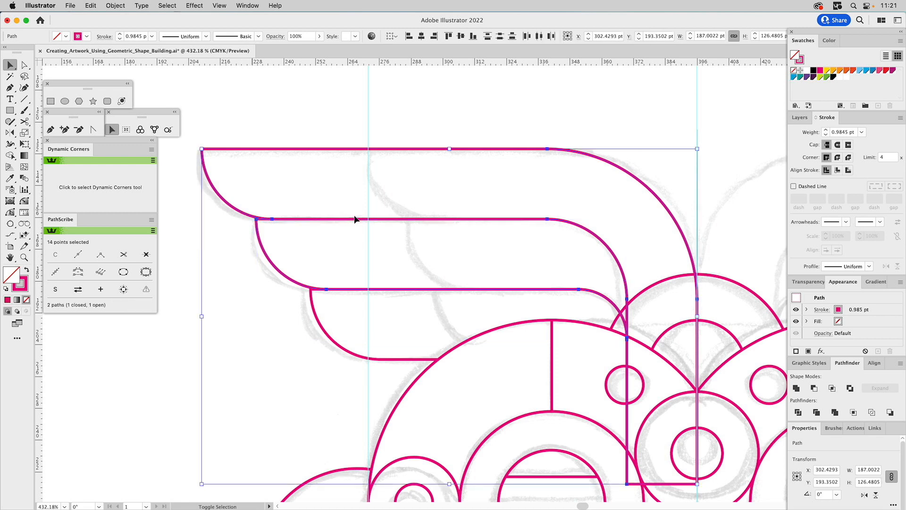
shift+click(652, 286)
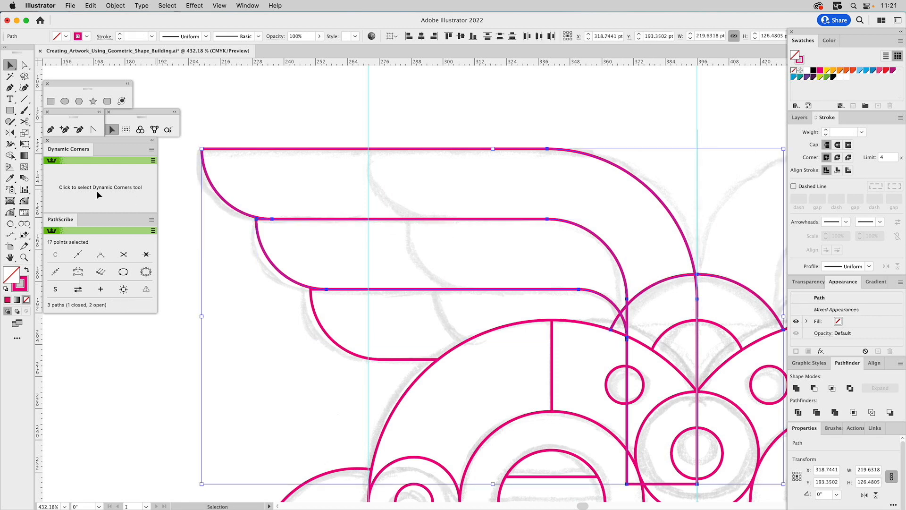
click(11, 156)
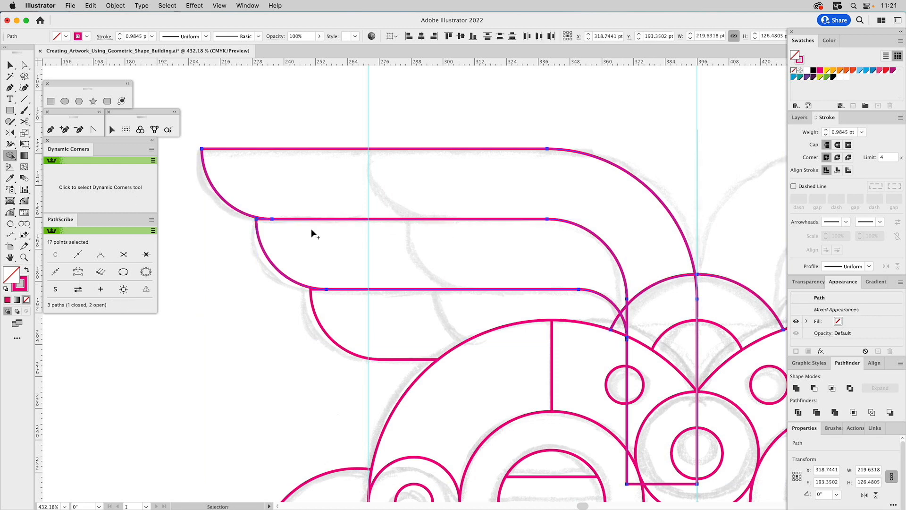
click(624, 318)
alt+click(627, 314)
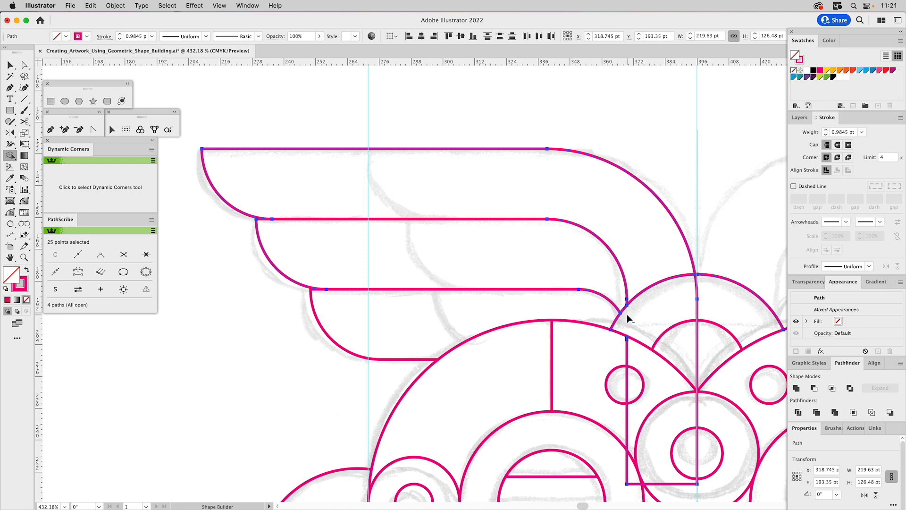
alt+click(698, 288)
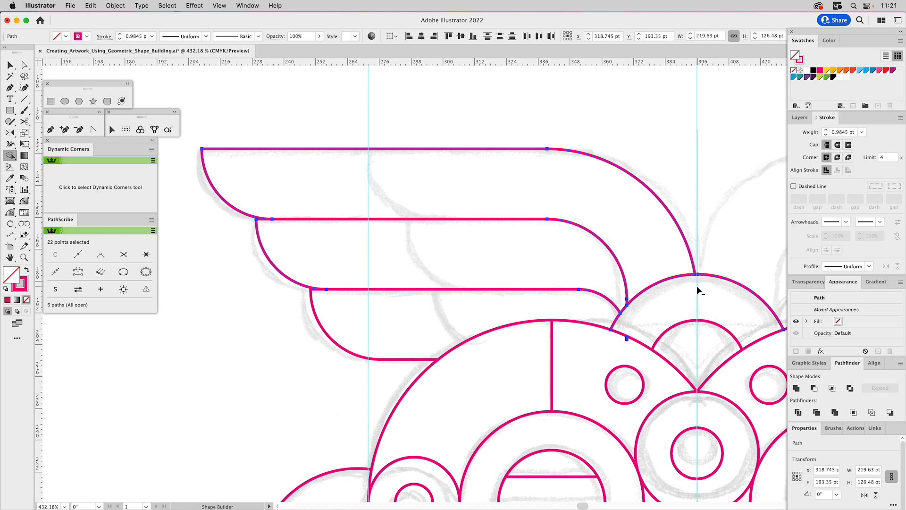
key(v)
click(648, 305)
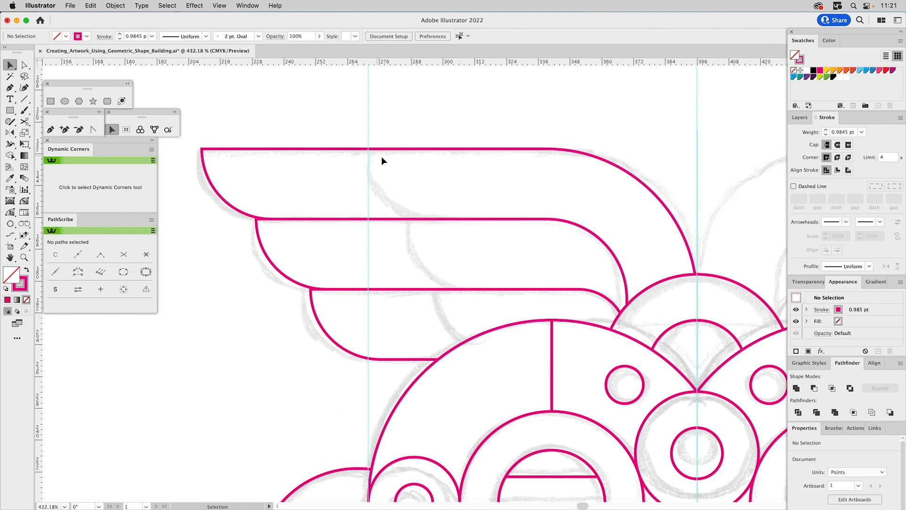
Place a copy of the top feather about 13 pt horizontally outward from the original.
click(238, 150)
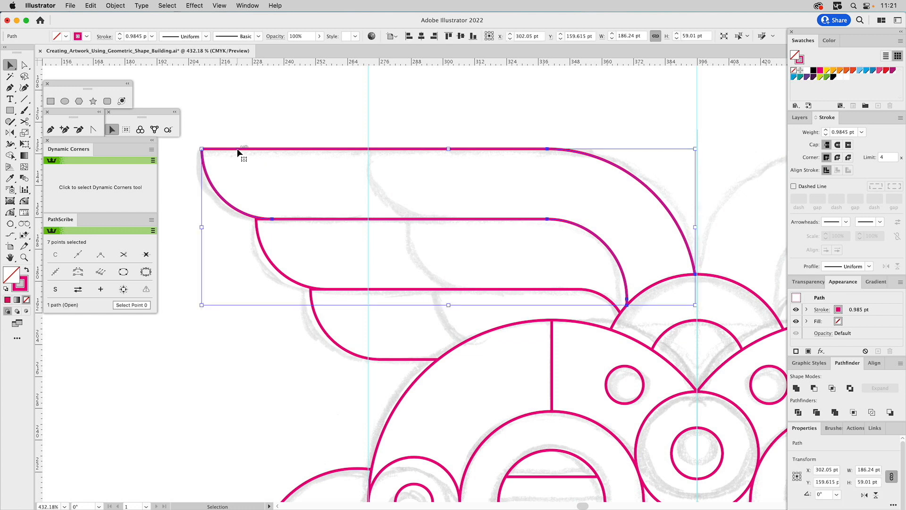
drag(242, 150, 205, 151)
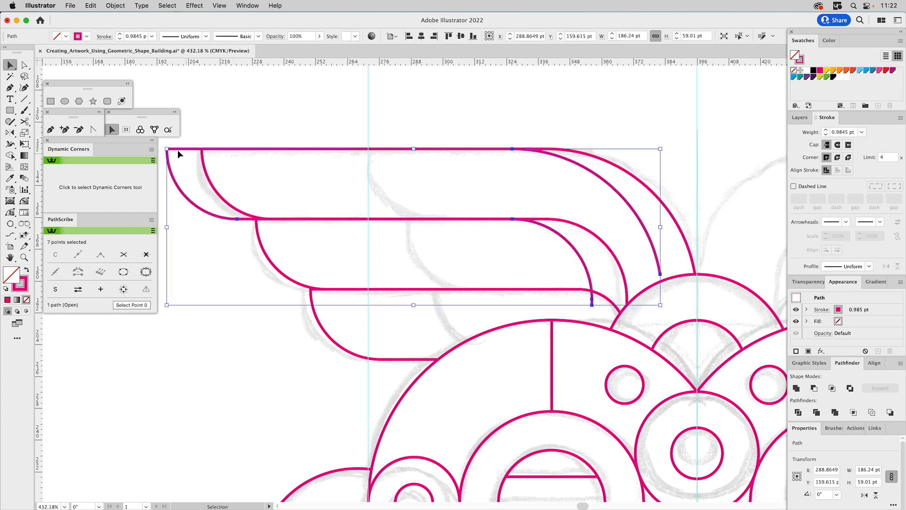
Cut the curved outer tip off the top feather's copy with the Scissors tool and delete the rest of the copy.
click(25, 122)
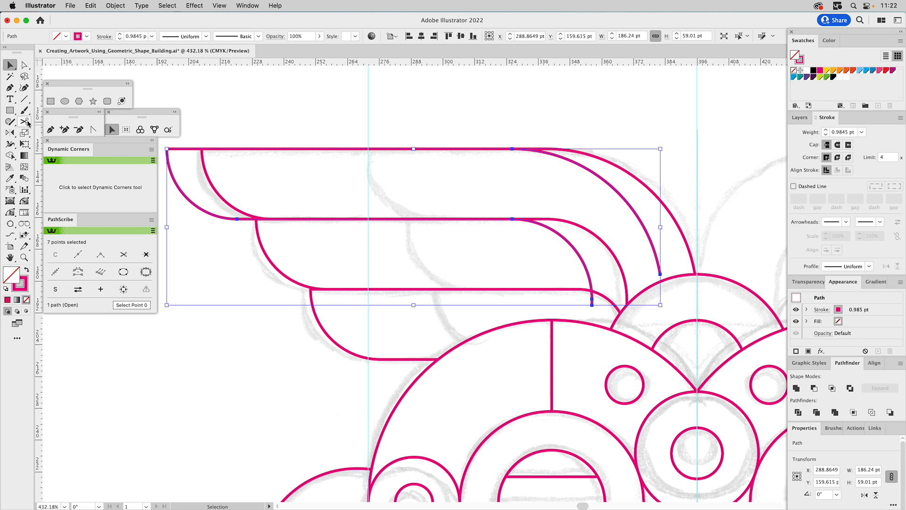
click(166, 149)
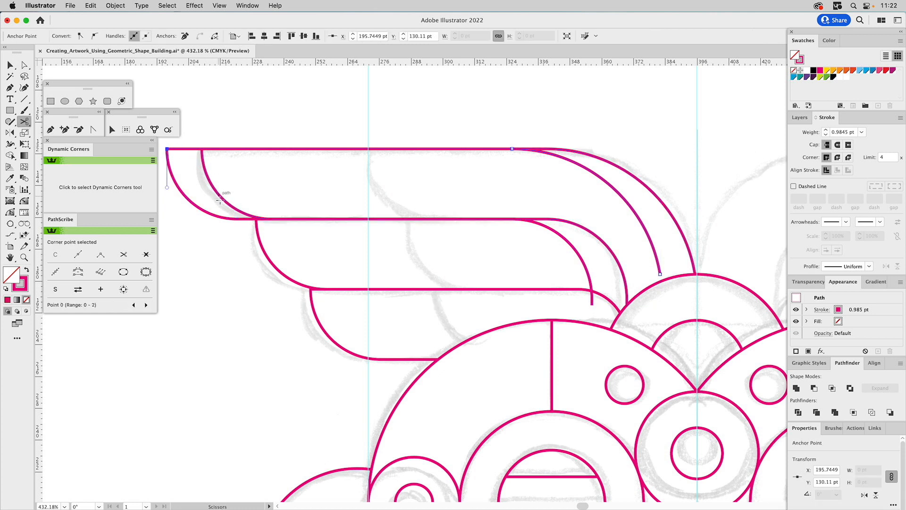
click(237, 219)
key(v)
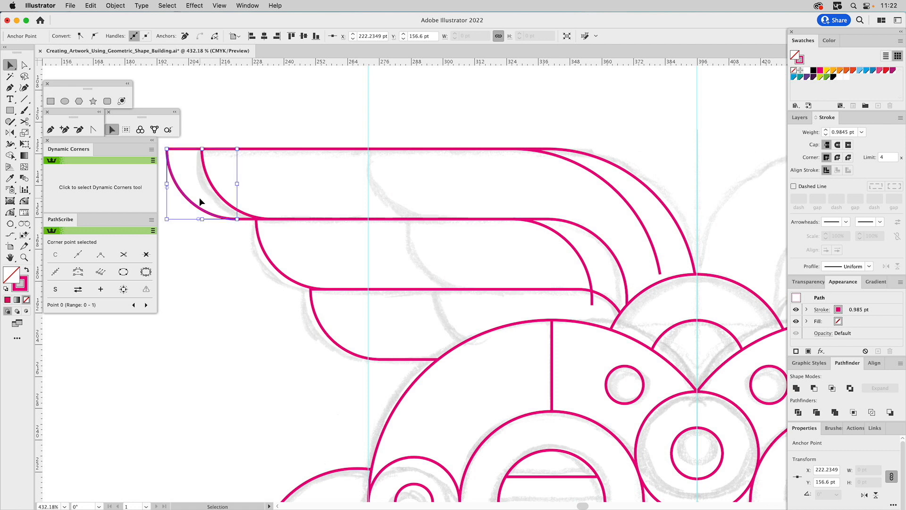
click(188, 151)
click(187, 151)
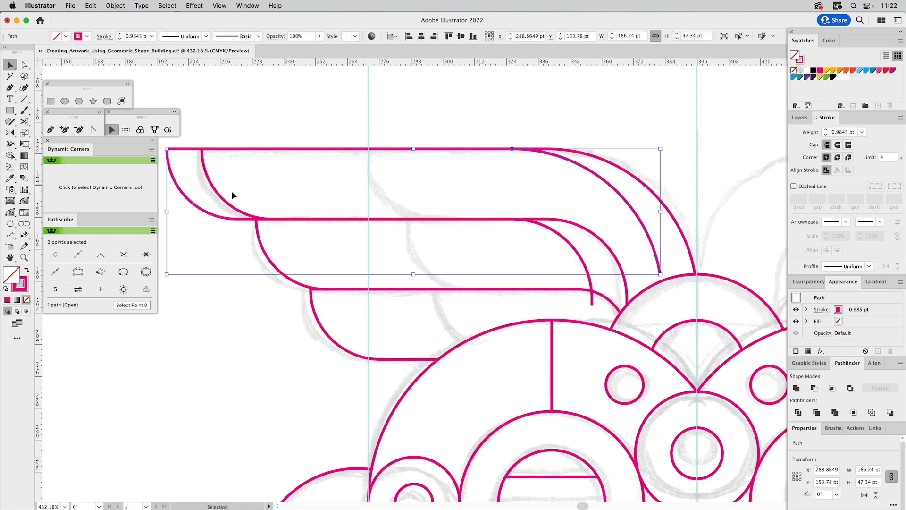
shift+click(246, 219)
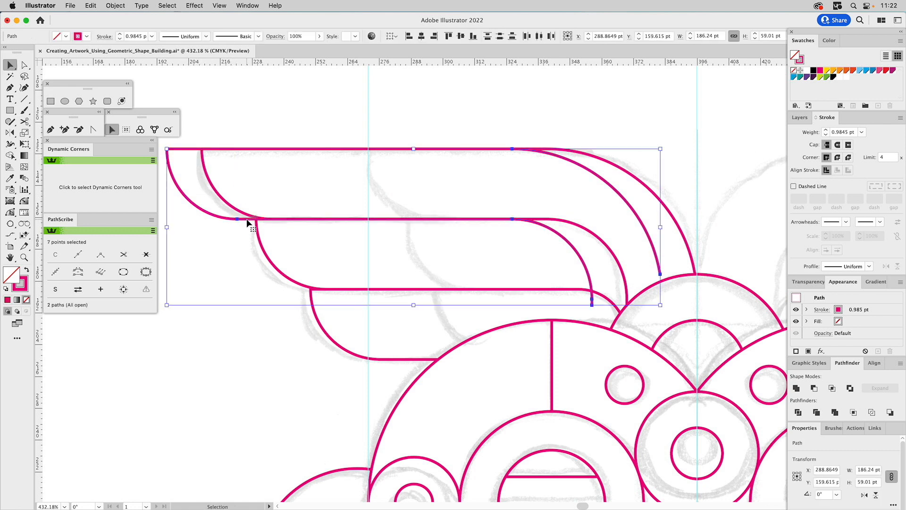
key(Delete)
Place the cut-off arc inside the top feather as an inner division, and repeat stepped copies of it in the middle and bottom feathers.
drag(187, 199, 386, 214)
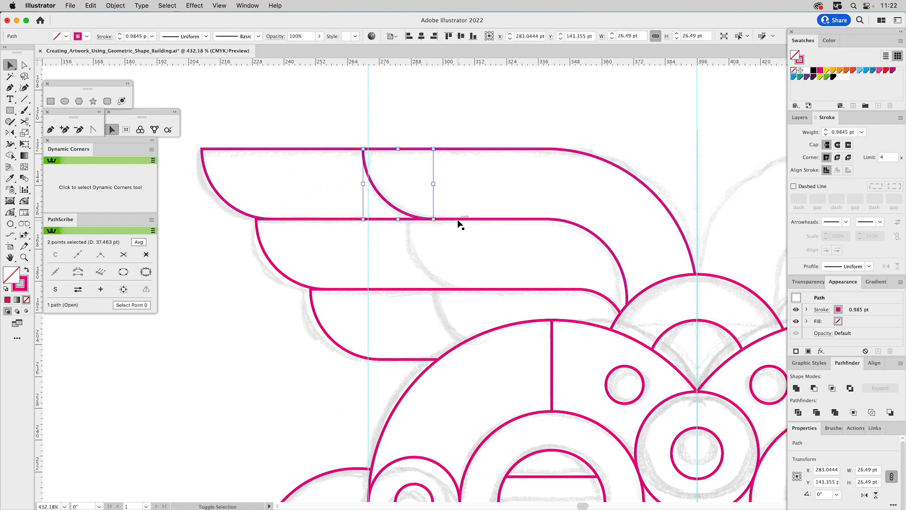
key(a)
drag(365, 150, 403, 220)
key(super+d)
key(v)
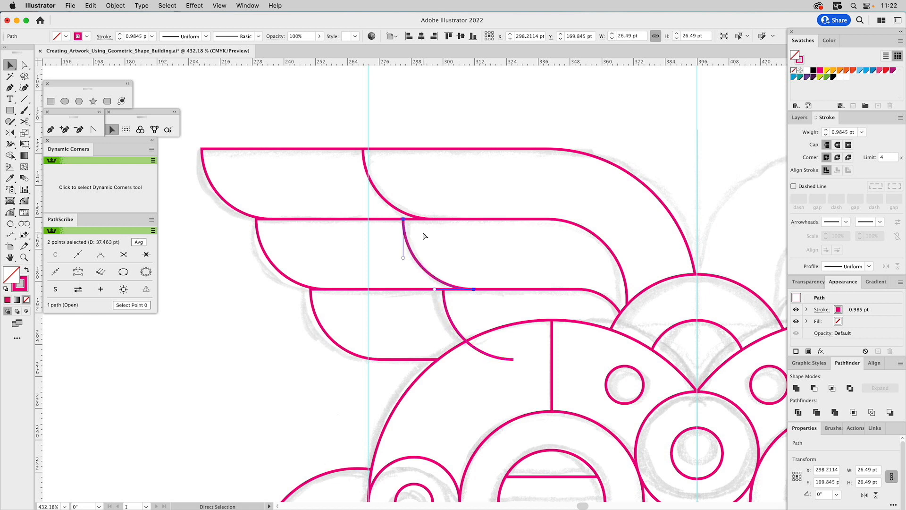
click(505, 244)
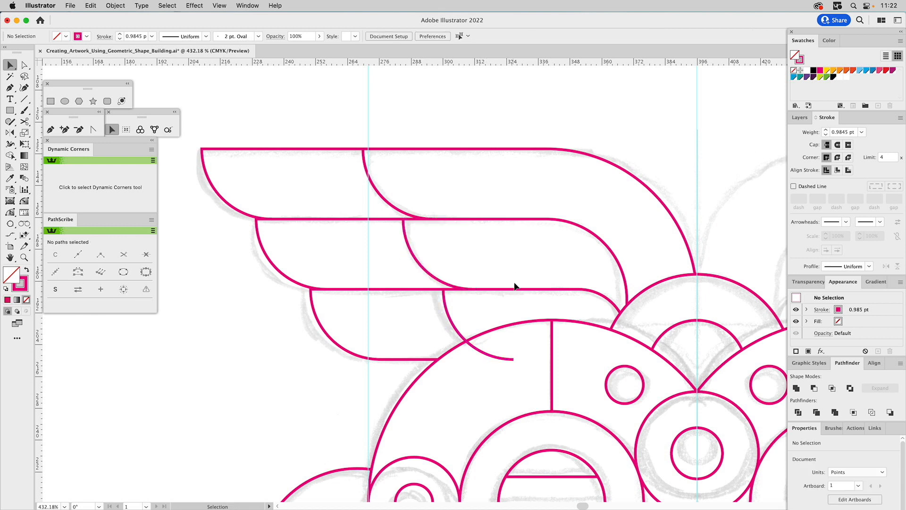
Trim the part of the bottom feather's inner arc that overlaps the head outline with the Shape Builder tool.
drag(488, 320, 467, 363)
key(shift+m)
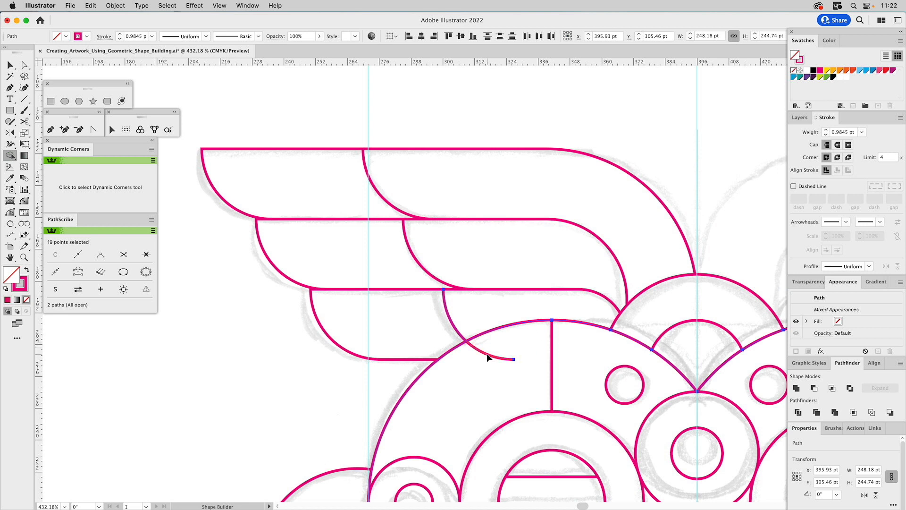
key(v)
click(644, 125)
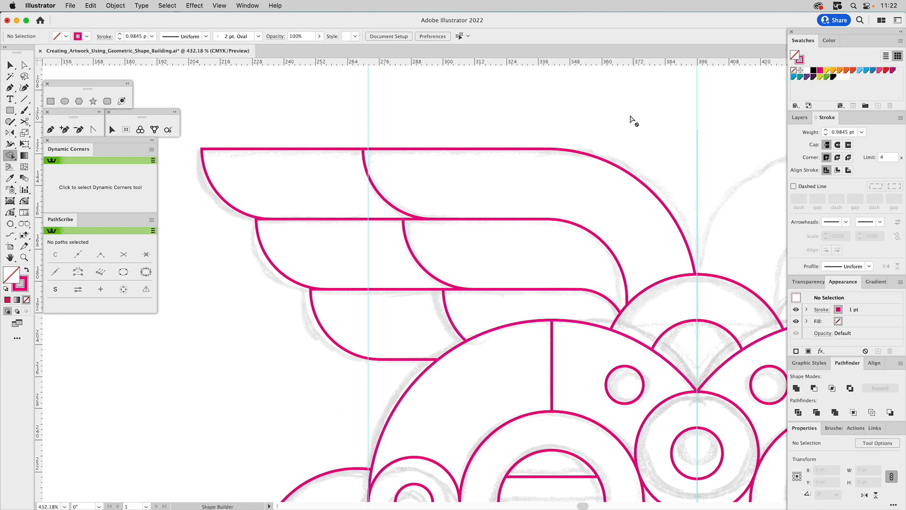
Reflect a copy of all the left wing's paths across the mask's vertical centre guide to form the right wing.
drag(558, 107, 275, 302)
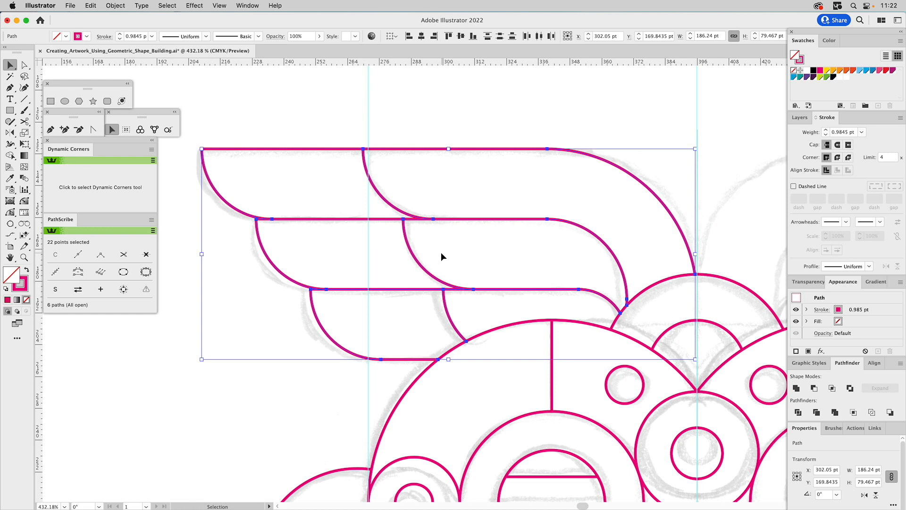
click(9, 134)
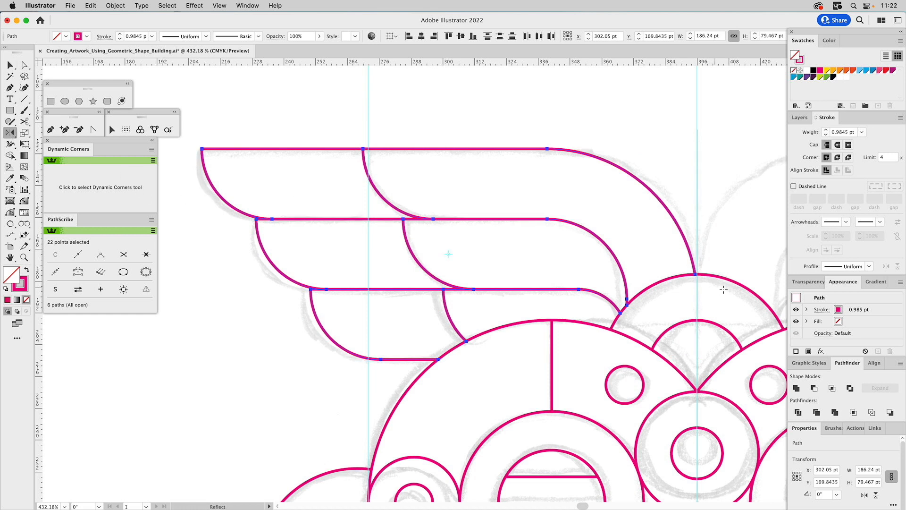
click(698, 321)
drag(697, 322, 698, 344)
key(super+0)
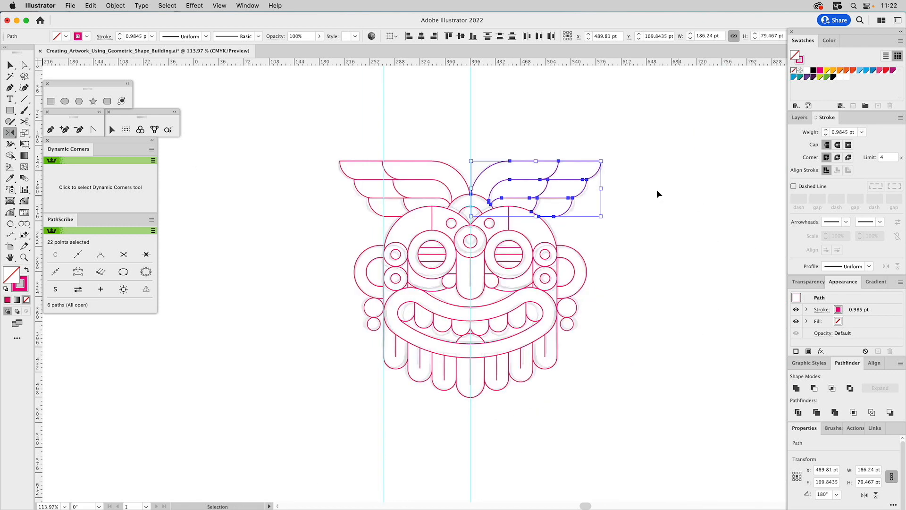
key(super+shift+a)
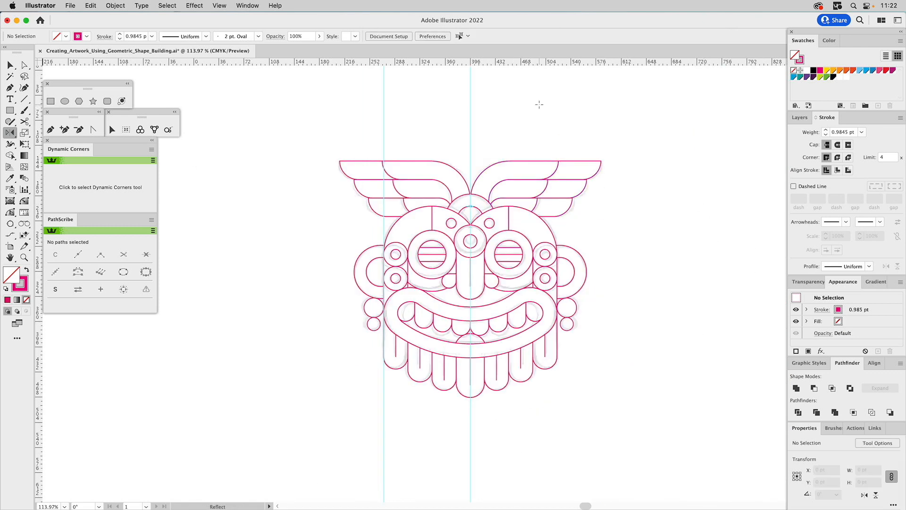
Hide the Rough Sketch layer so only the mask's line work is displayed.
click(805, 118)
key(v)
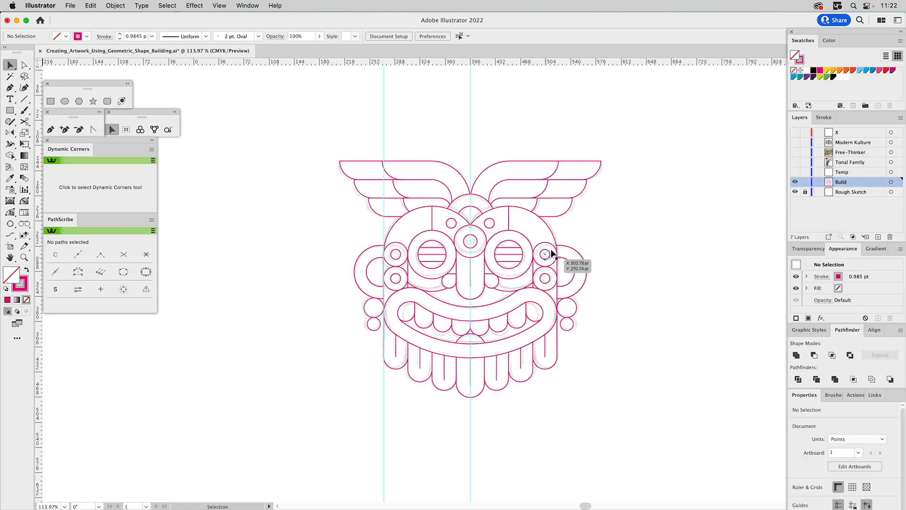
click(796, 192)
Select all the mask's paths and give them a uniform stroke weight of 1 pt.
drag(570, 172, 316, 435)
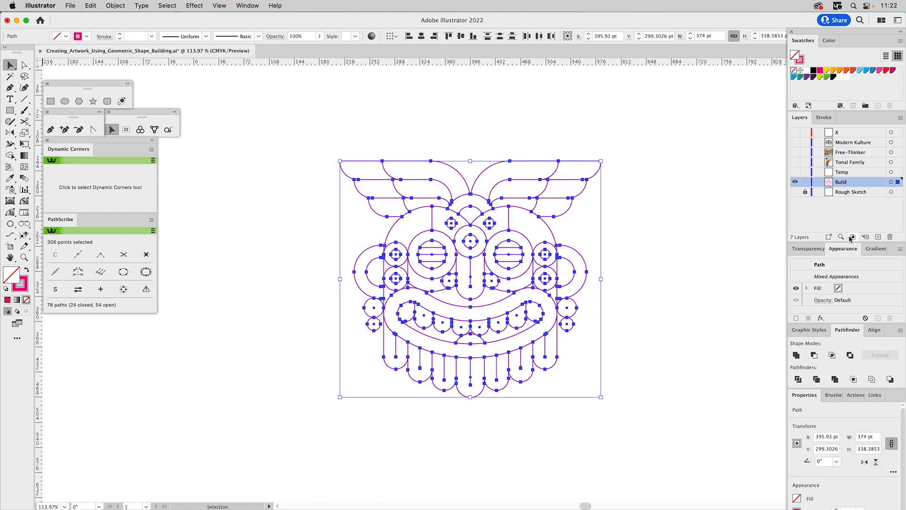
click(825, 118)
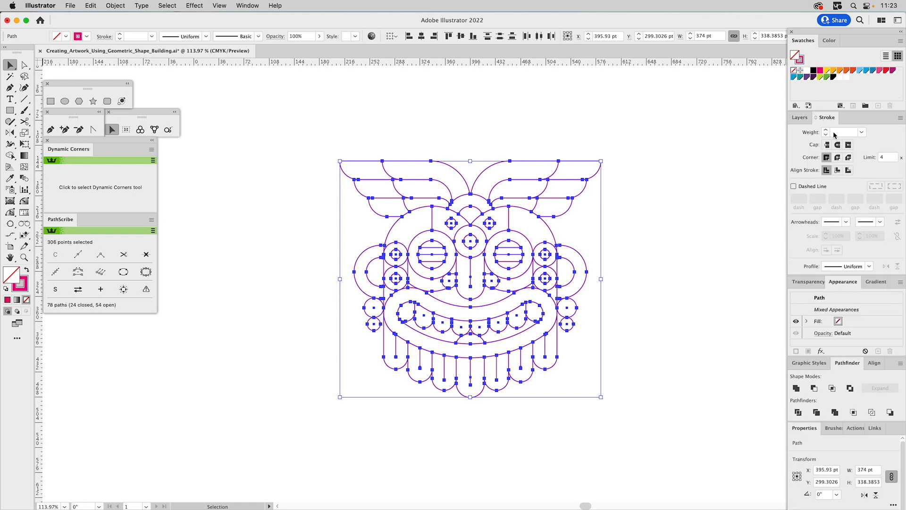
click(825, 131)
click(826, 130)
click(826, 135)
click(685, 268)
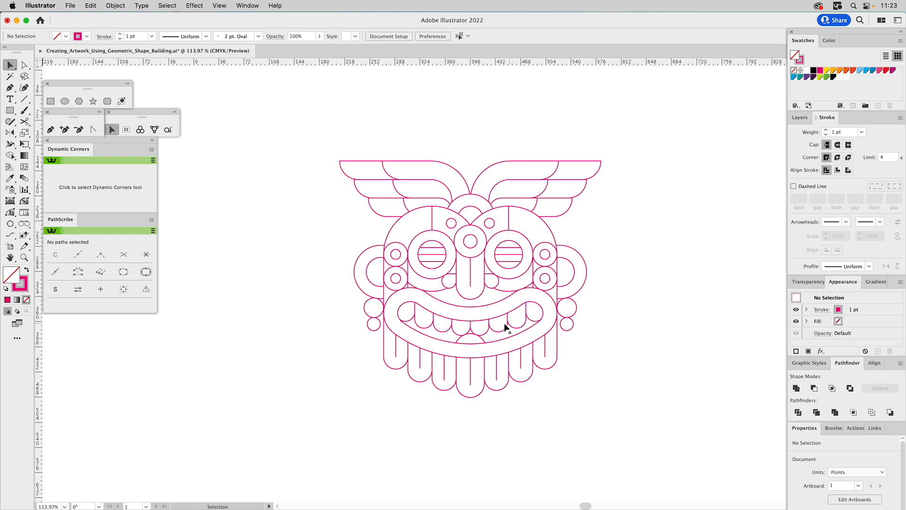
Select the entire mask and raise its stroke weight to 4 pt.
key(z)
drag(383, 345, 433, 377)
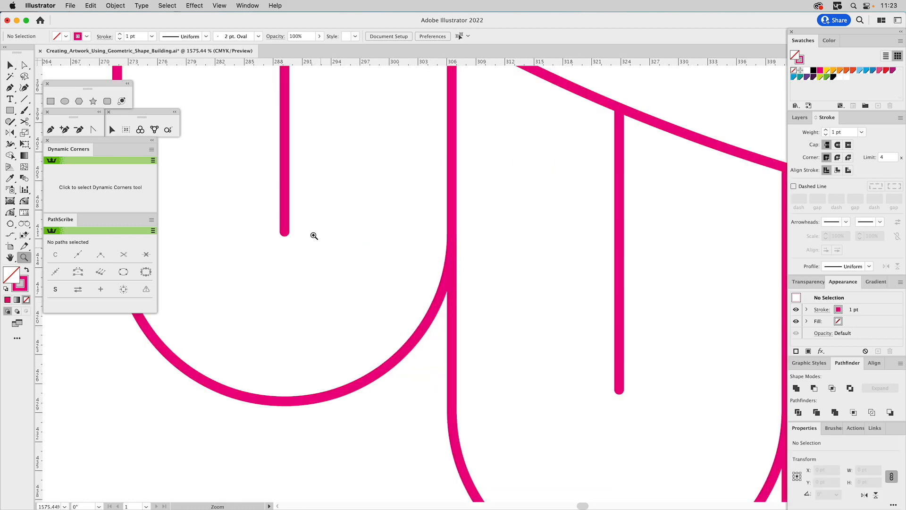
key(super+0)
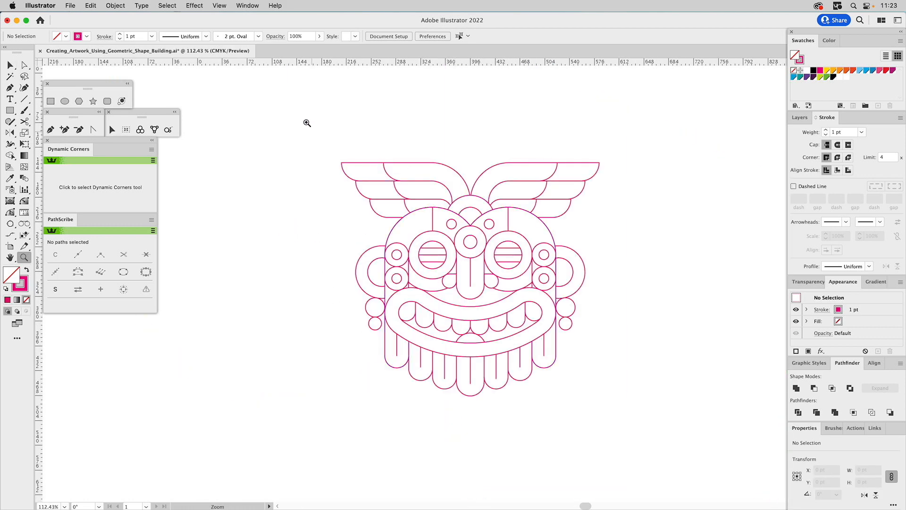
drag(319, 130, 644, 419)
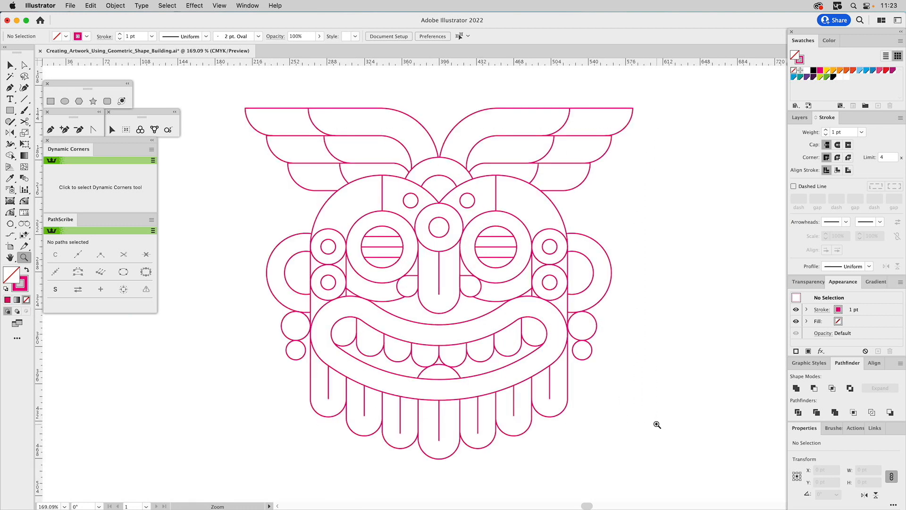
key(v)
drag(225, 90, 671, 470)
click(826, 130)
click(826, 131)
click(826, 130)
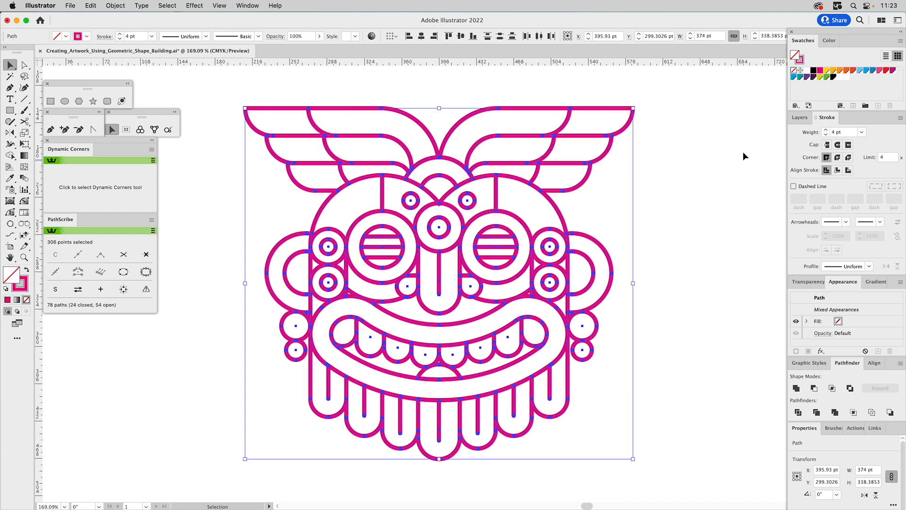
Change the stroke colour of all the mask's paths to black.
drag(834, 77, 803, 58)
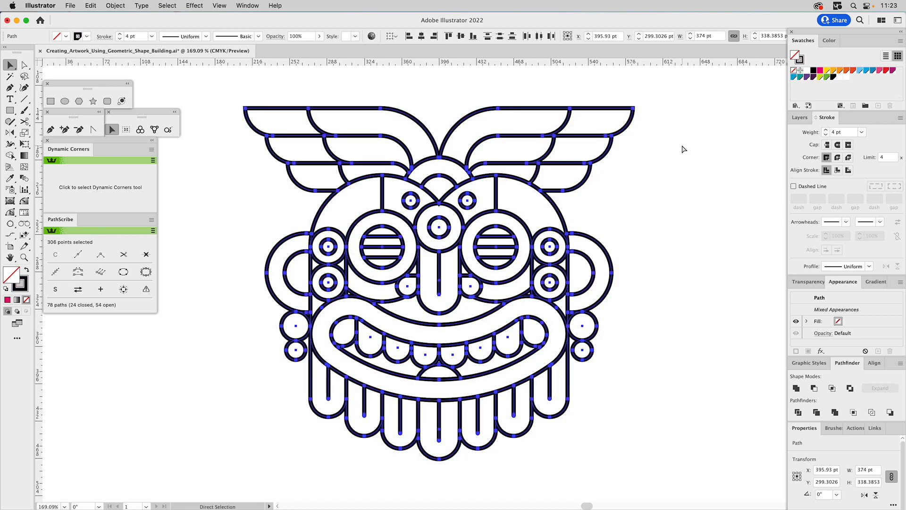
key(v)
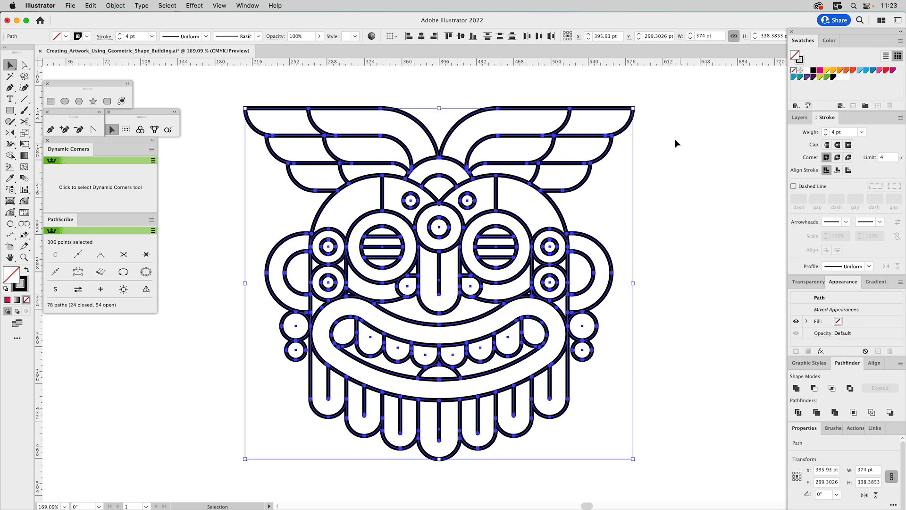
click(504, 101)
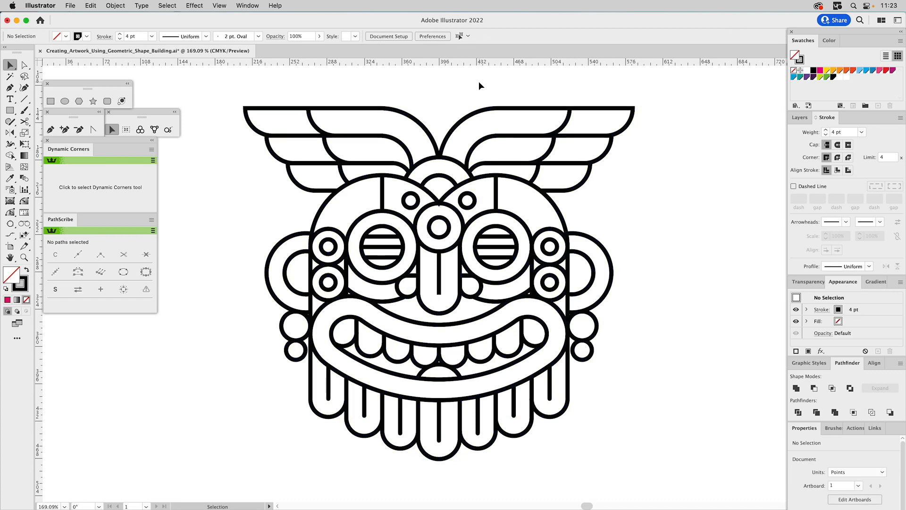
Give the head outline path that dips to the centre of the forehead a Round Join corner style.
key(a)
click(472, 178)
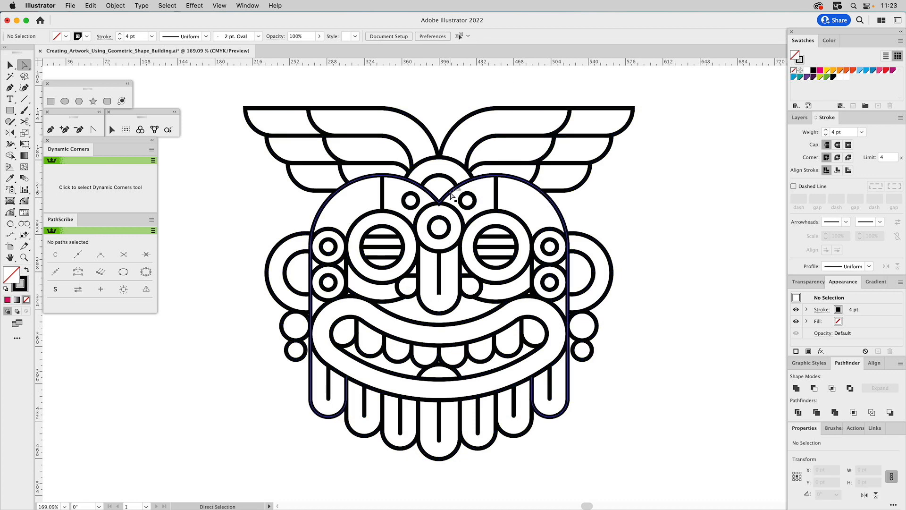
key(super+shift+a)
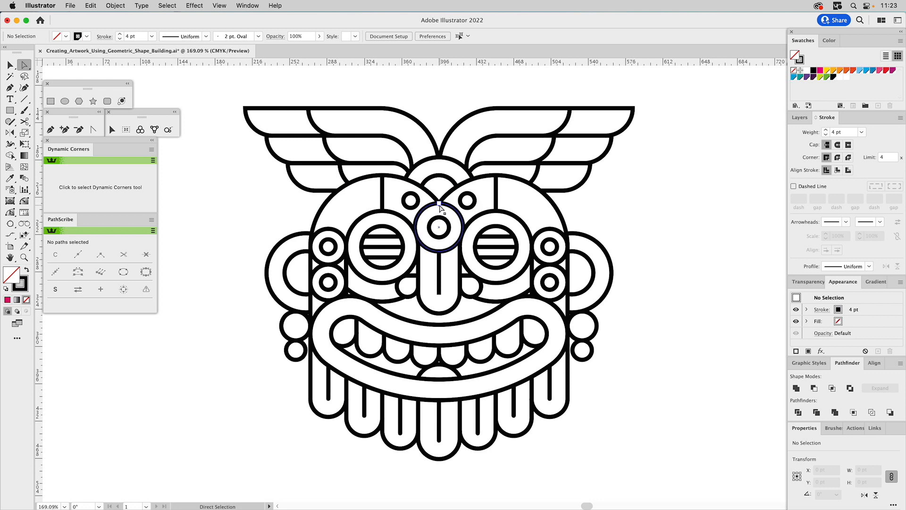
click(439, 209)
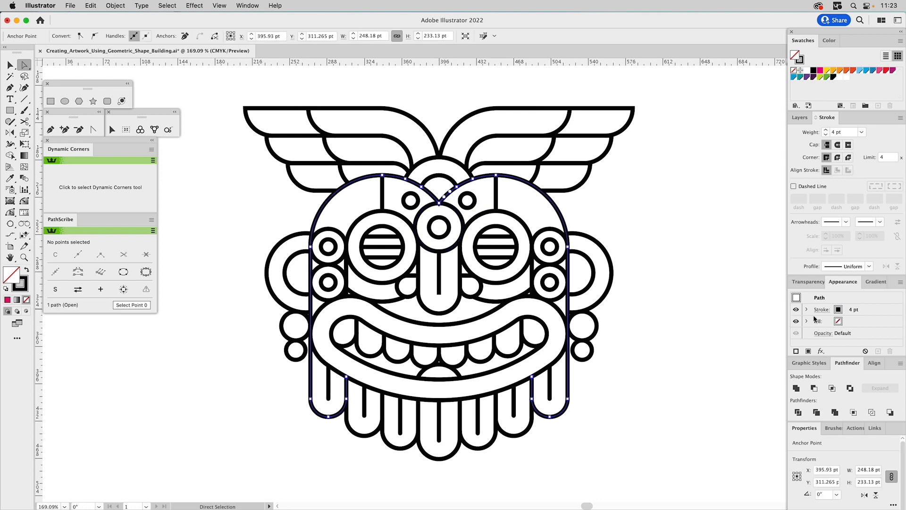
click(837, 159)
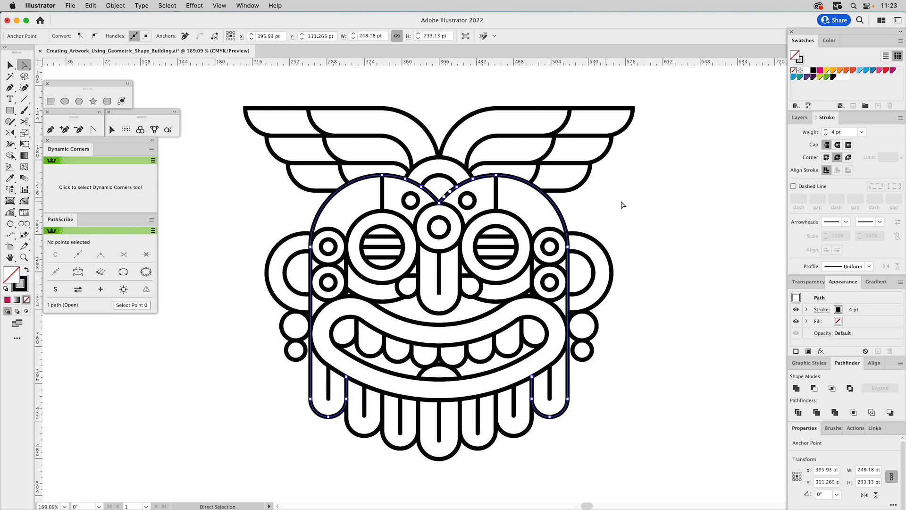
click(641, 204)
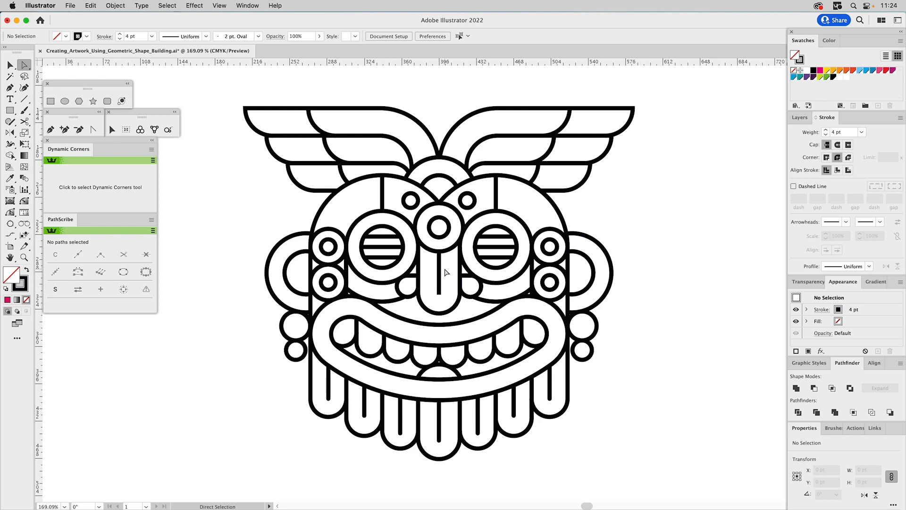
Give the vertical line in the middle of the nose a Round Cap.
click(440, 265)
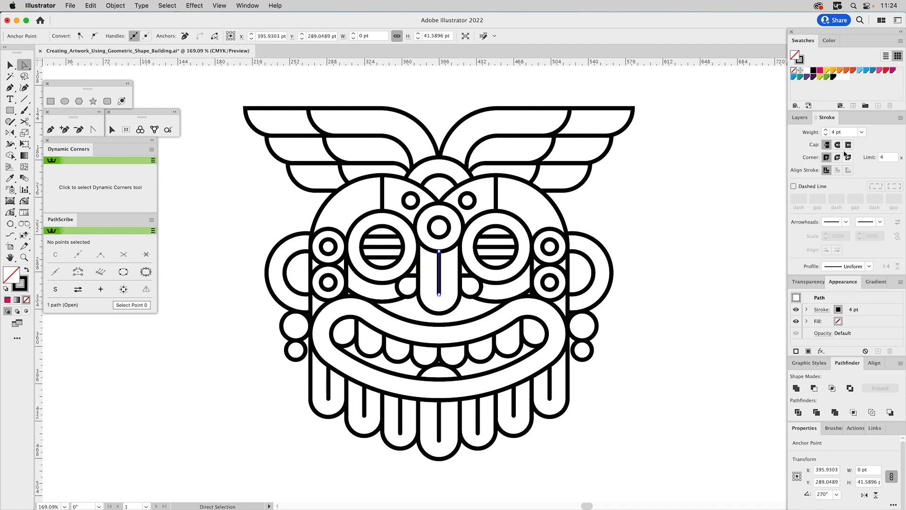
click(838, 144)
click(699, 181)
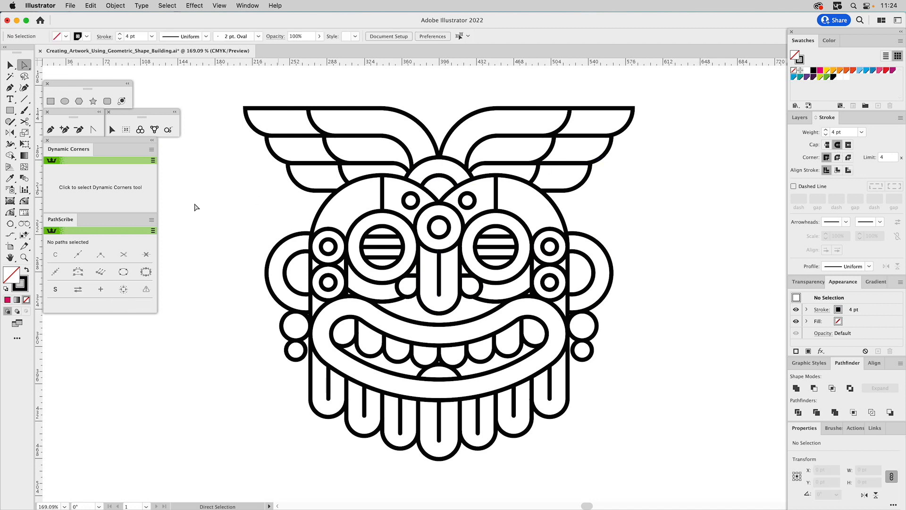
Duplicate the vertical forehead line above the left eye and offset the copy 8 pt outward from the original.
click(31, 259)
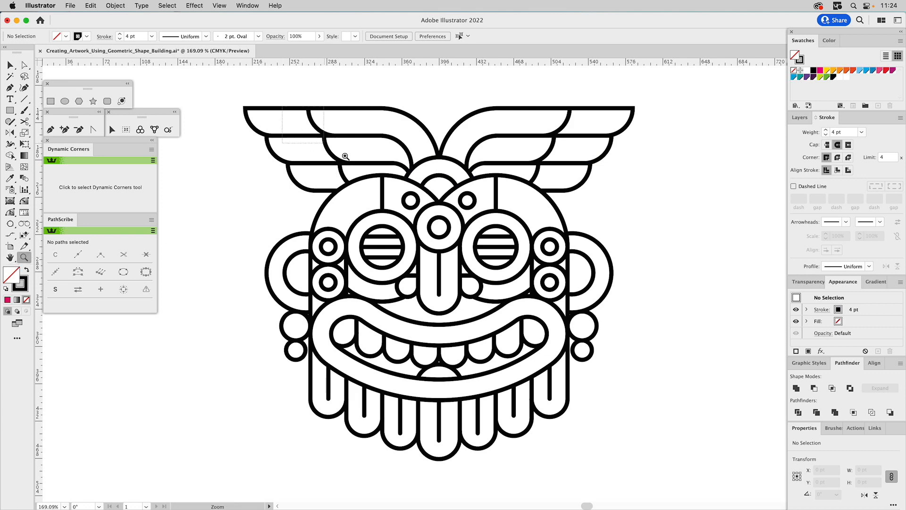
drag(331, 139, 439, 258)
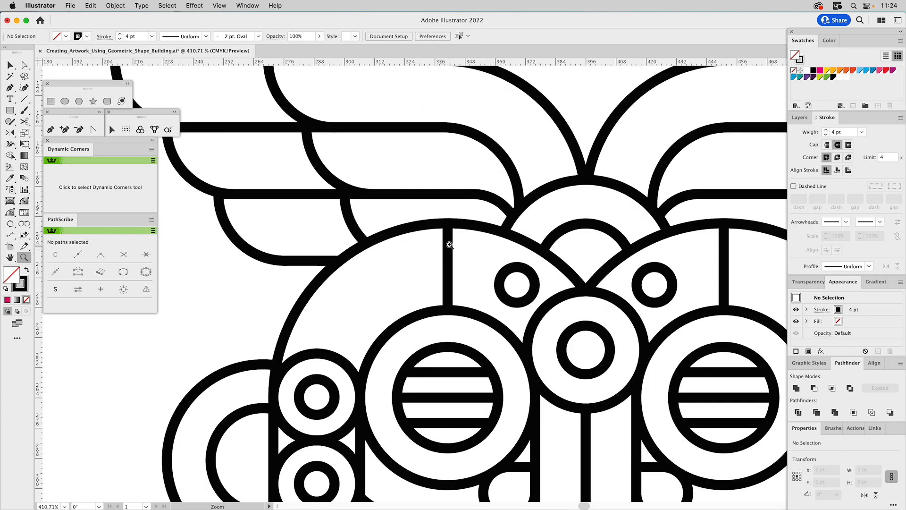
key(v)
click(449, 249)
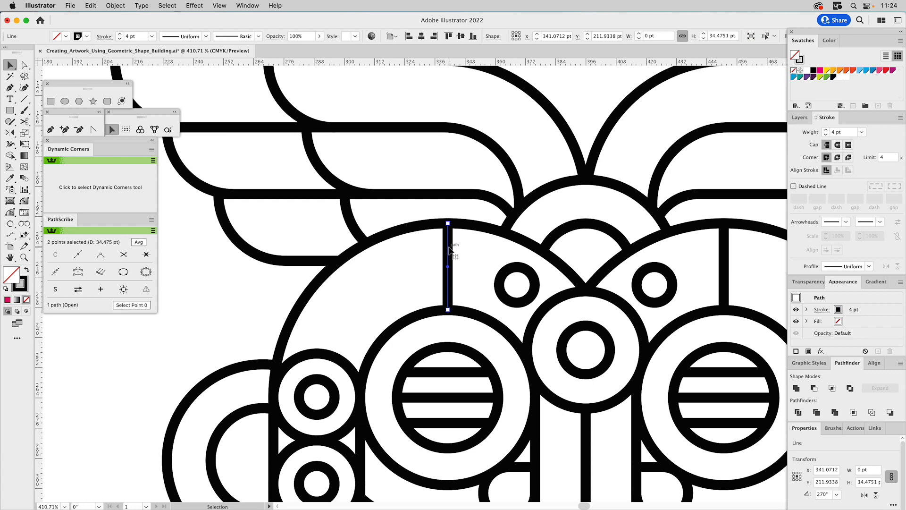
key(Left)
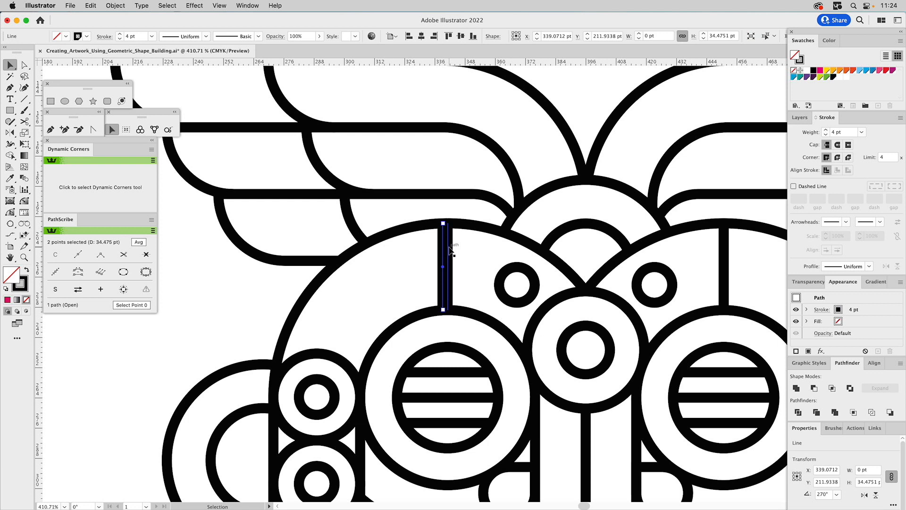
key(Left)
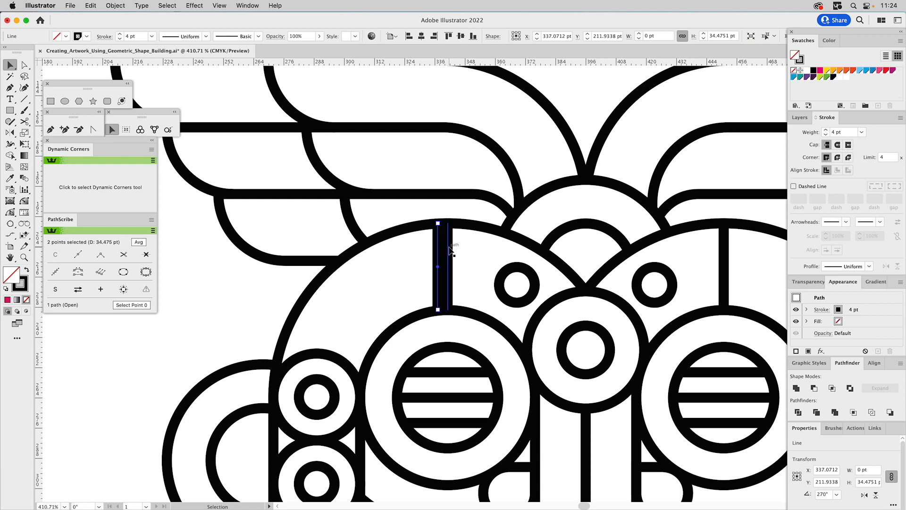
key(Left)
key(Left)
key(Left)
key(Left)
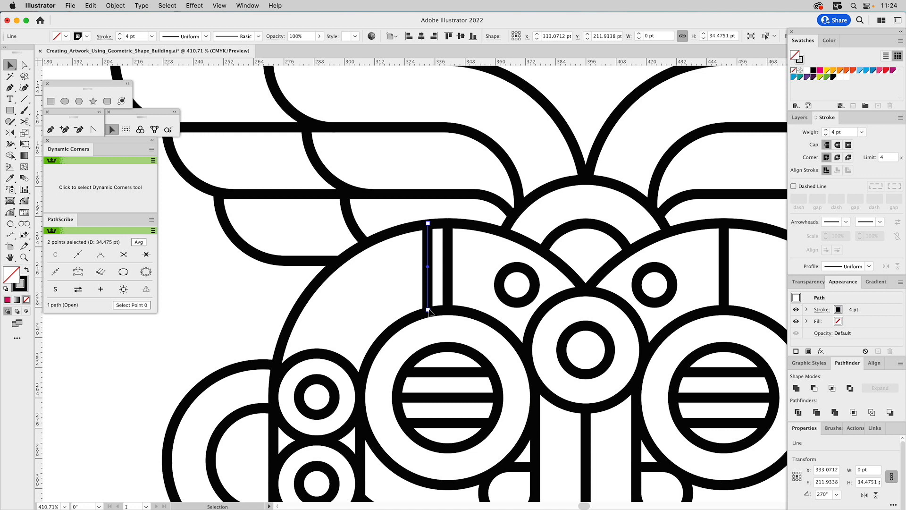
Adjust both end points of the copied line so they meet the head outline and the outer eye circle.
key(a)
mouse_move(430, 312)
mouse_down()
mouse_move(427, 298)
mouse_move(429, 313)
mouse_up()
mouse_move(430, 223)
mouse_down()
mouse_move(429, 255)
mouse_move(429, 224)
mouse_up()
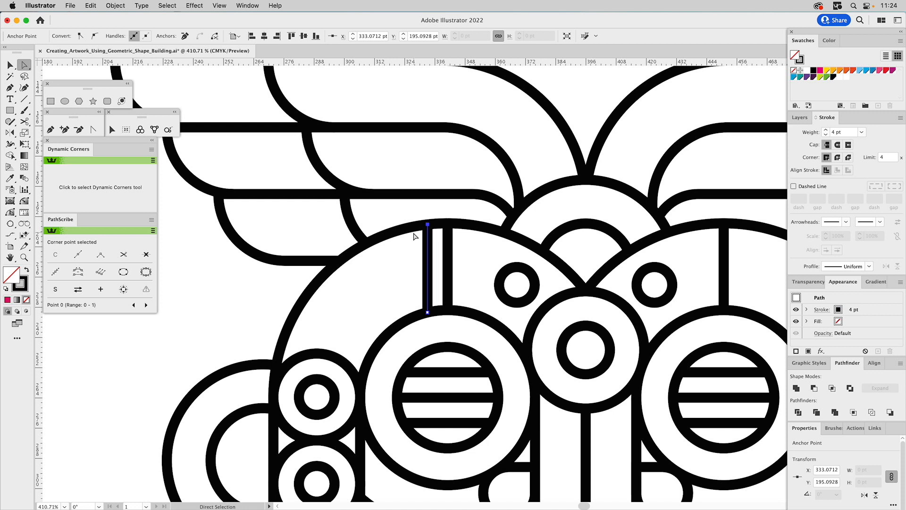
key(v)
click(255, 281)
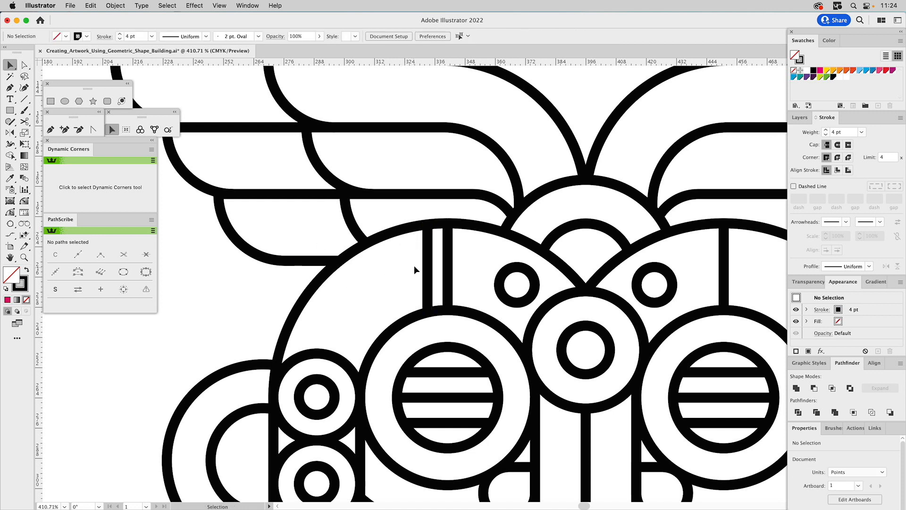
Duplicate the forehead lines further outward at 8 pt spacing, adding three more vertical lines above the left eye.
click(428, 249)
shift+click(448, 250)
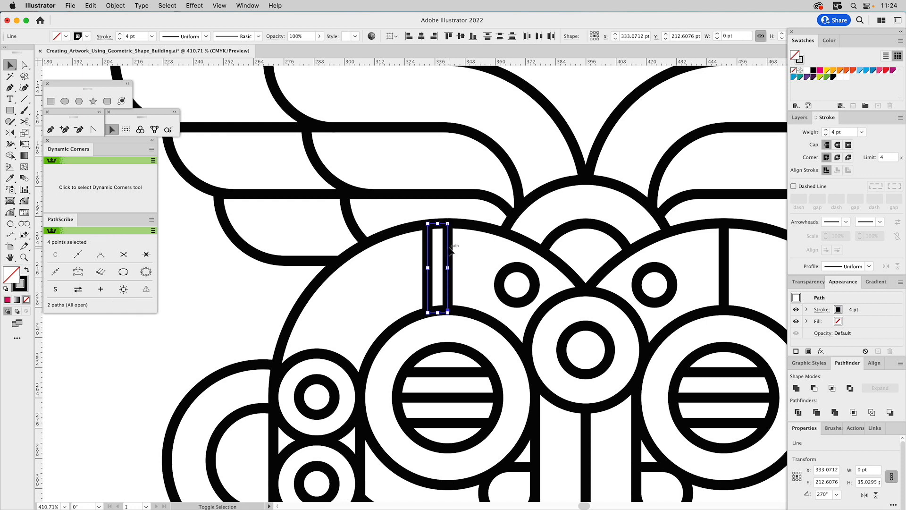
drag(448, 228, 410, 229)
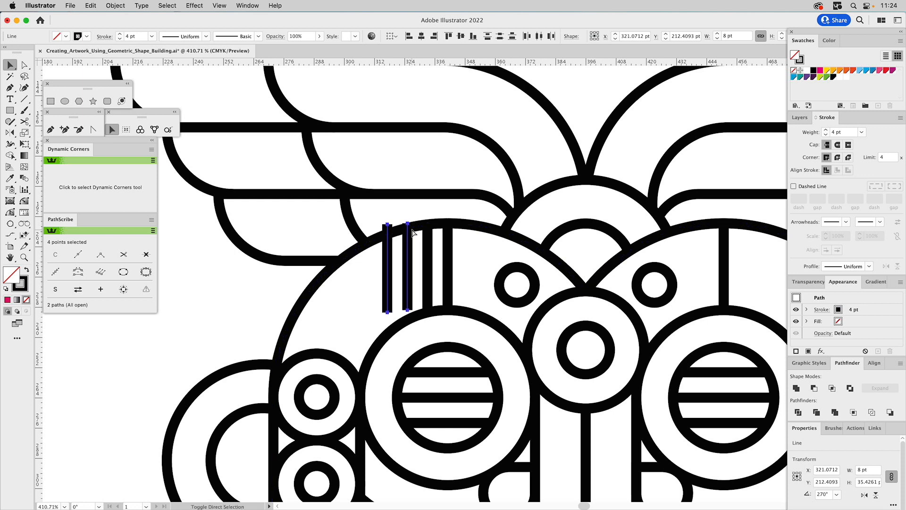
click(226, 275)
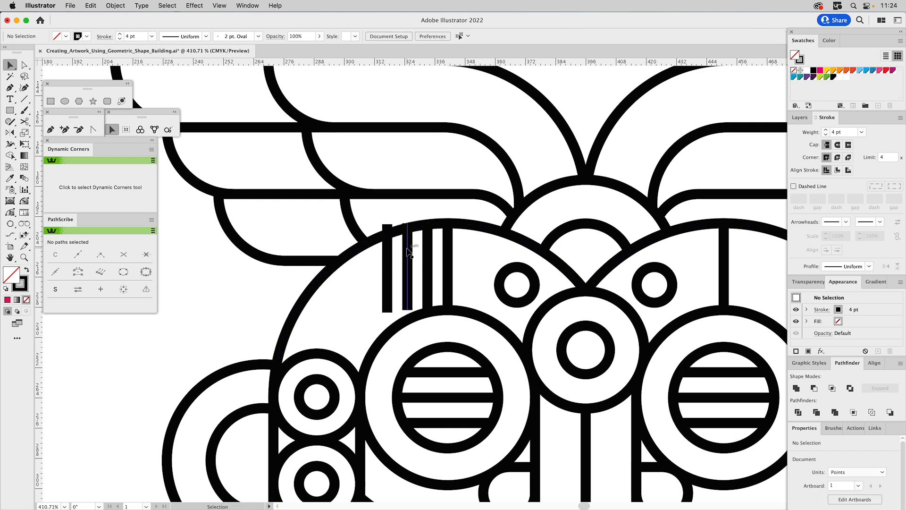
click(408, 251)
drag(405, 237, 388, 227)
click(369, 232)
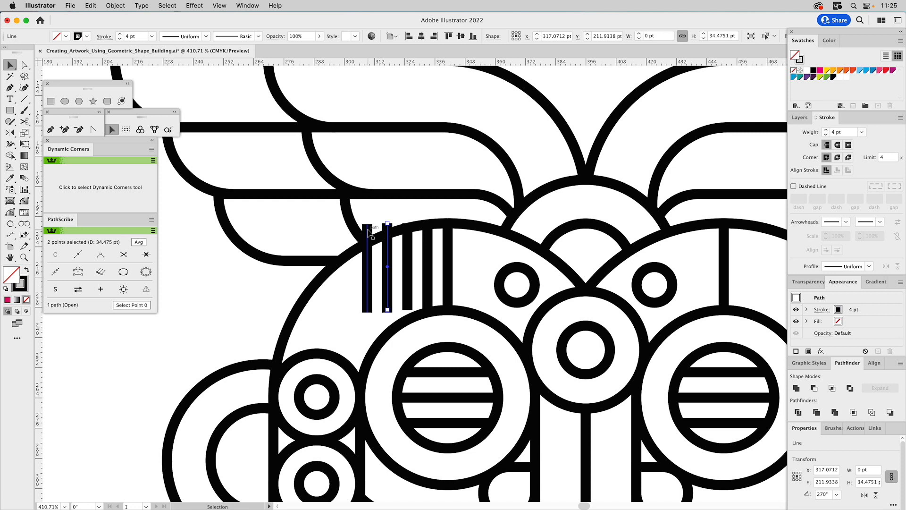
key(super+shift+a)
Move the end points of the three new lines onto the head outline and the outer circle of the left eye.
key(a)
drag(408, 224, 368, 243)
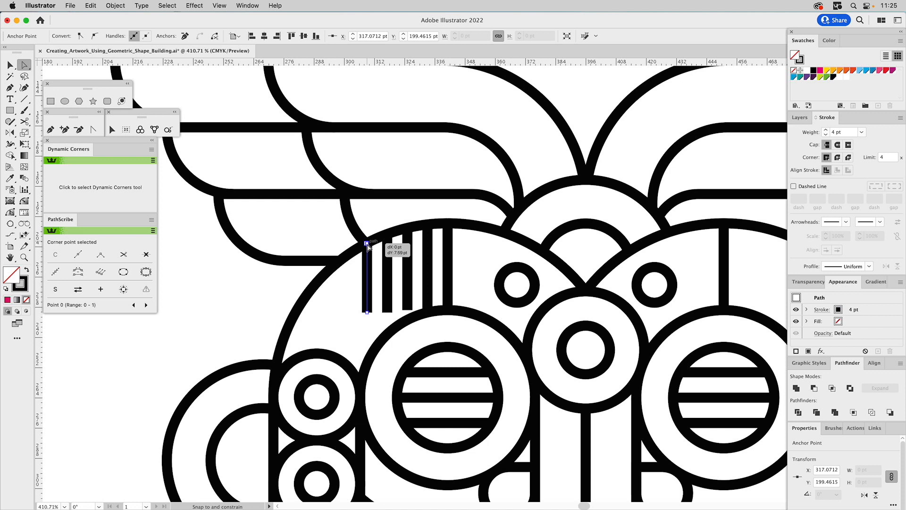
drag(368, 245, 368, 245)
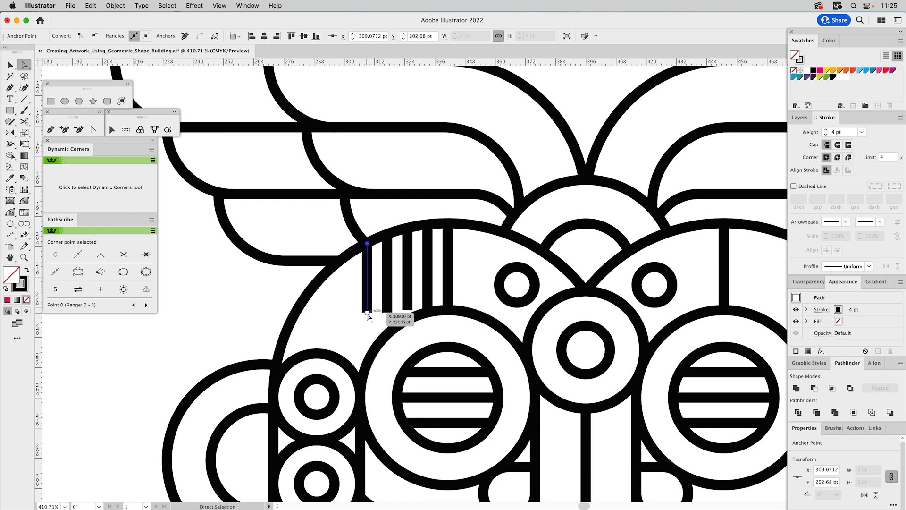
drag(368, 314, 408, 322)
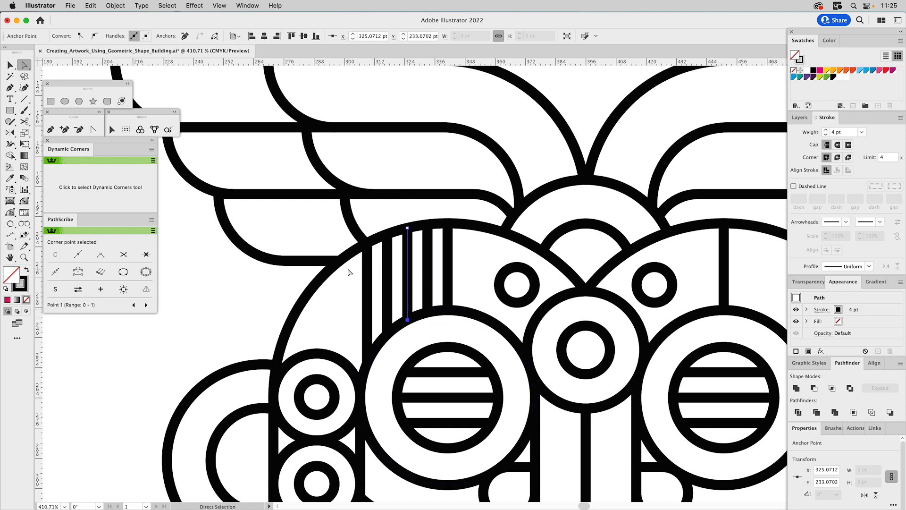
key(v)
click(217, 289)
Reflect a copy of the four added forehead lines across the mask's vertical centre to above the right eye.
drag(466, 275, 358, 289)
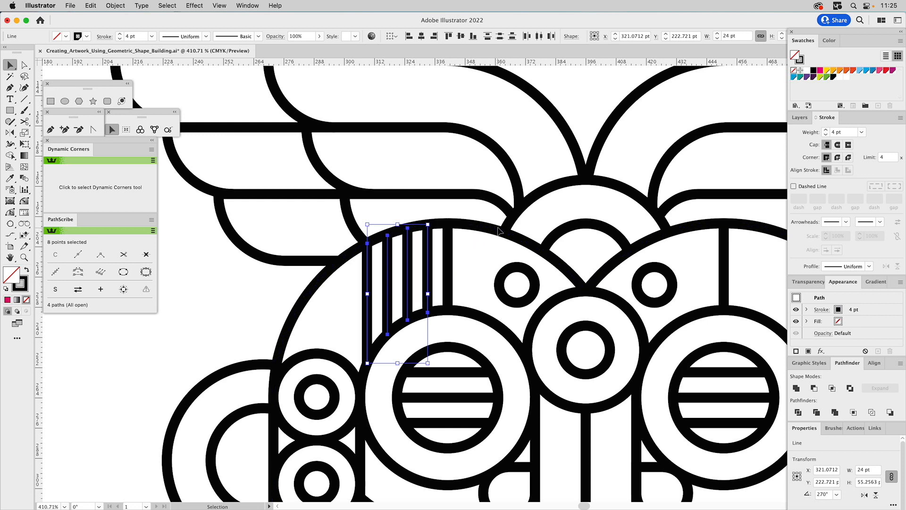
key(o)
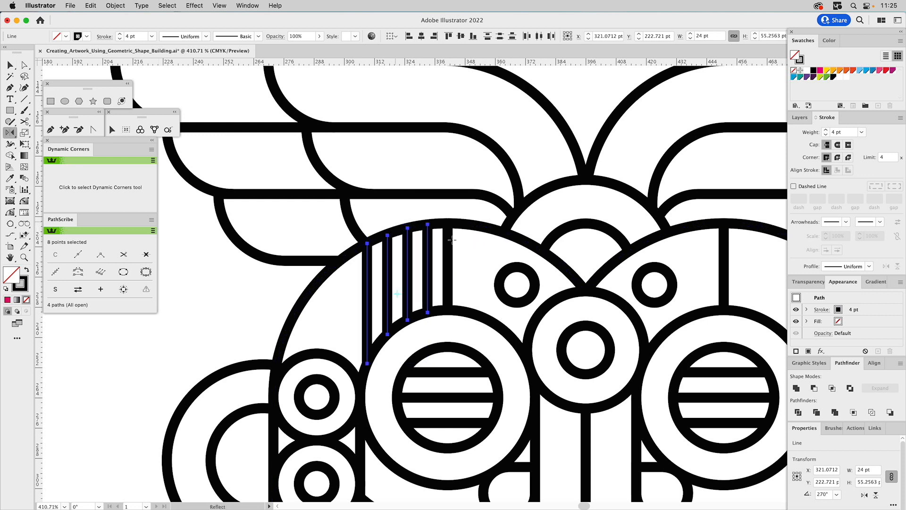
drag(586, 325, 584, 366)
key(super+0)
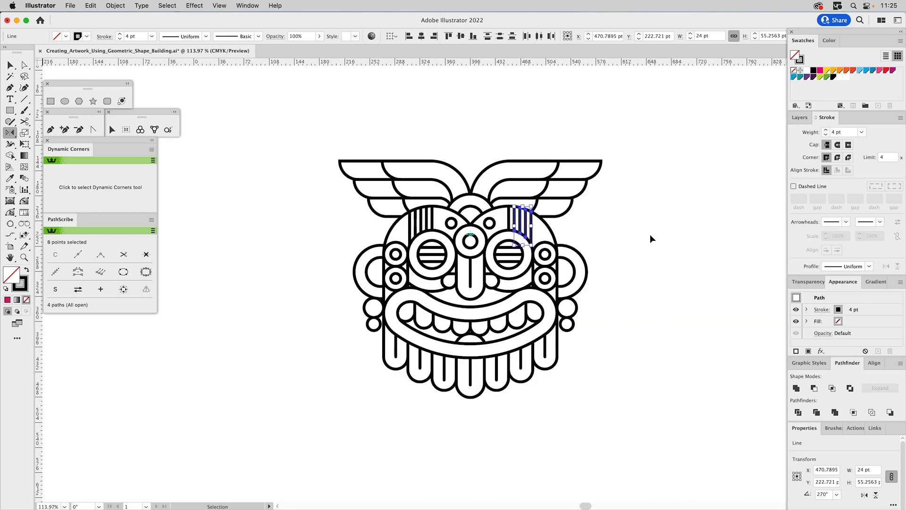
key(super+shift+a)
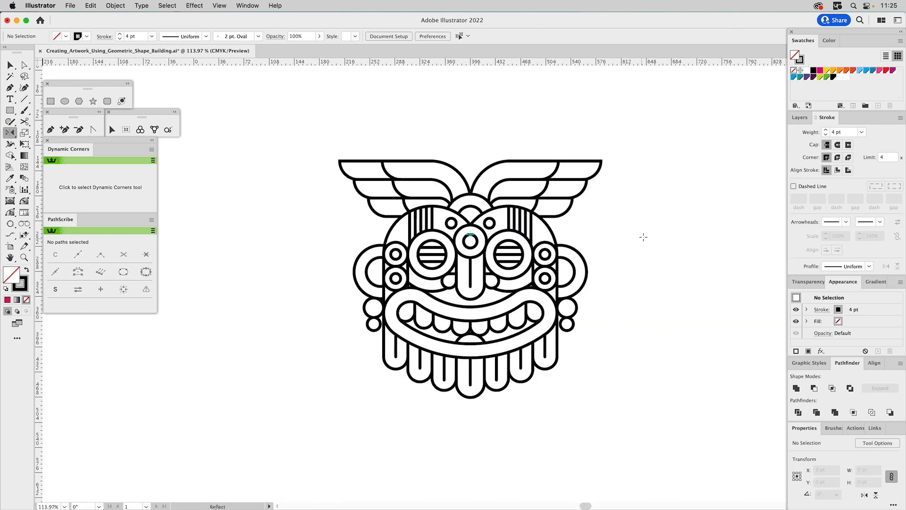
key(v)
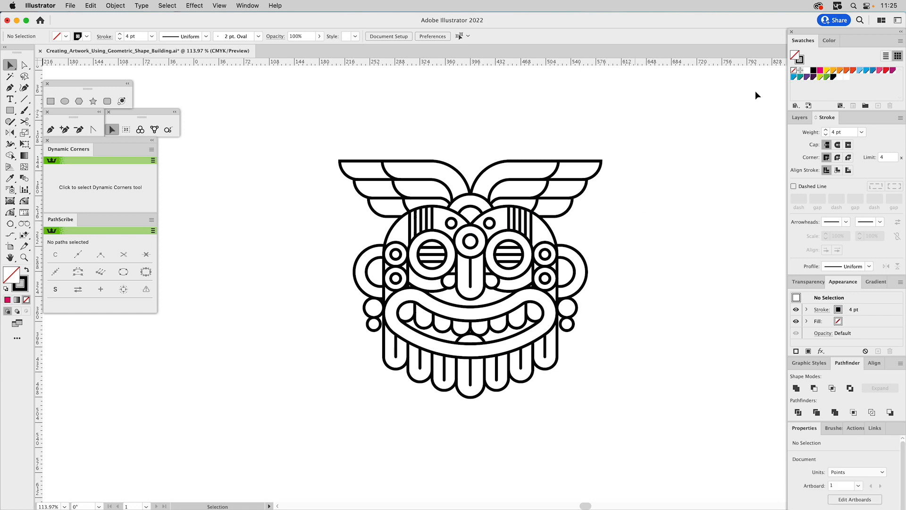
Duplicate the Build layer, hide the original and rename the copy as Expand.
click(800, 117)
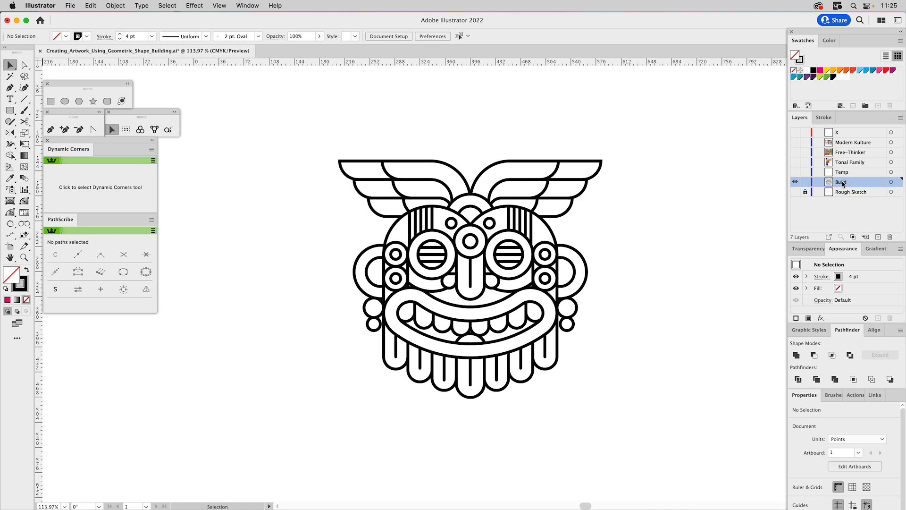
click(901, 118)
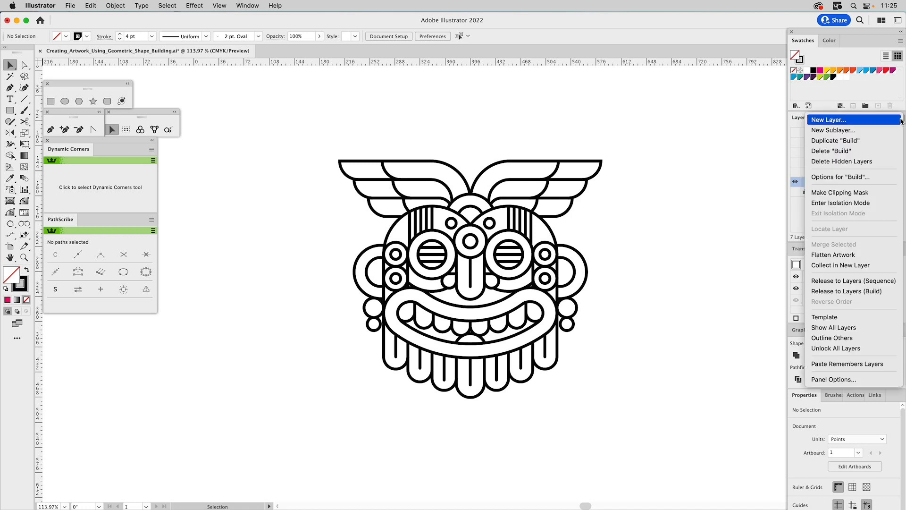
click(845, 143)
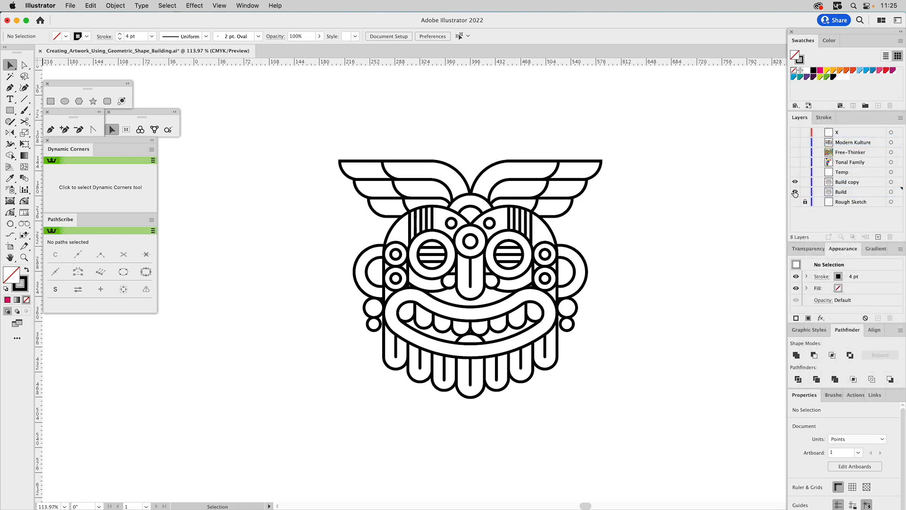
double_click(842, 182)
text(Expand)
key(Return)
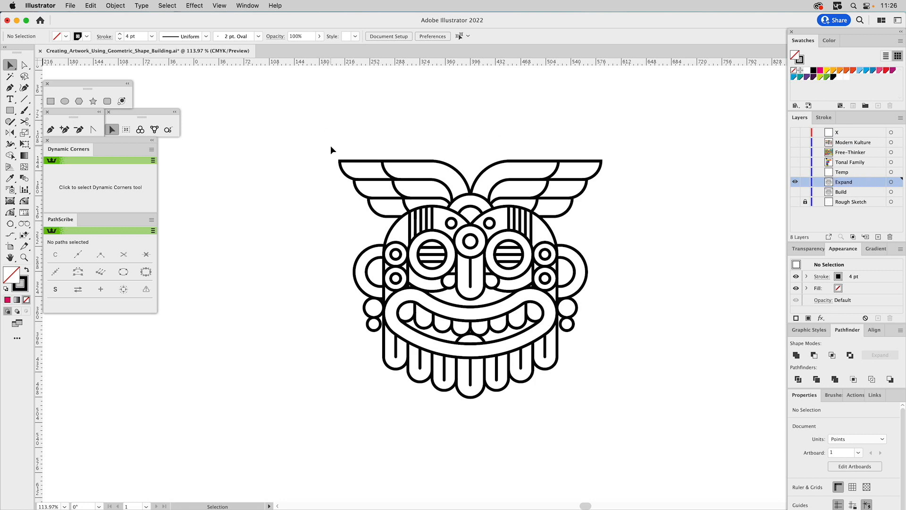
Give the uppermost feather outlines of both wings a Round Join corner style.
drag(331, 149, 356, 171)
drag(356, 174, 356, 173)
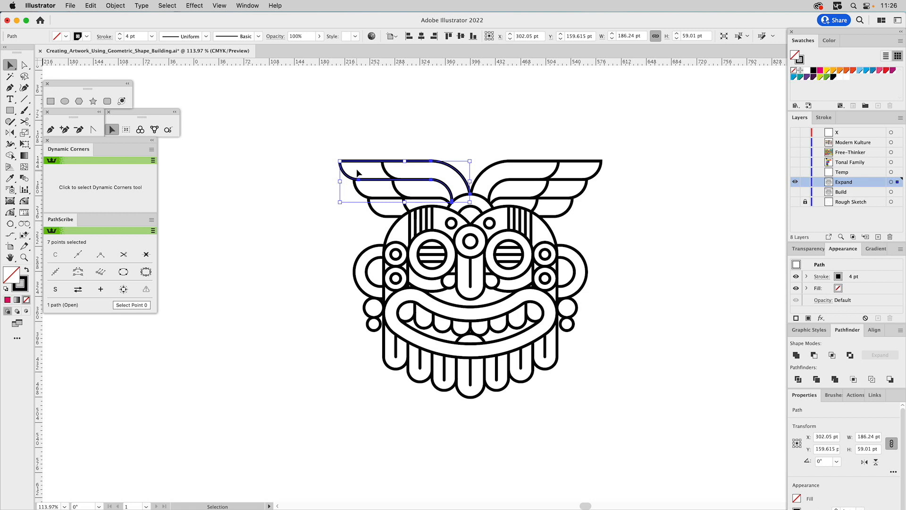
shift+click(586, 161)
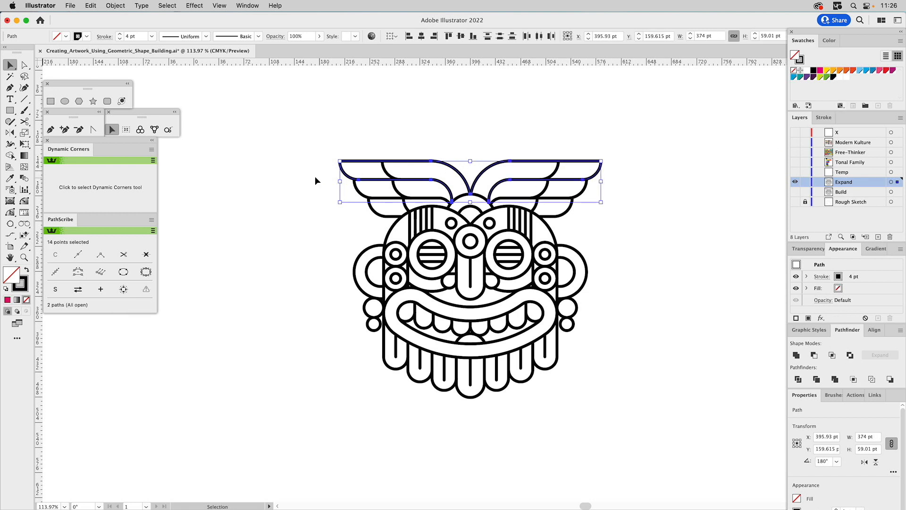
key(z)
drag(314, 137, 381, 203)
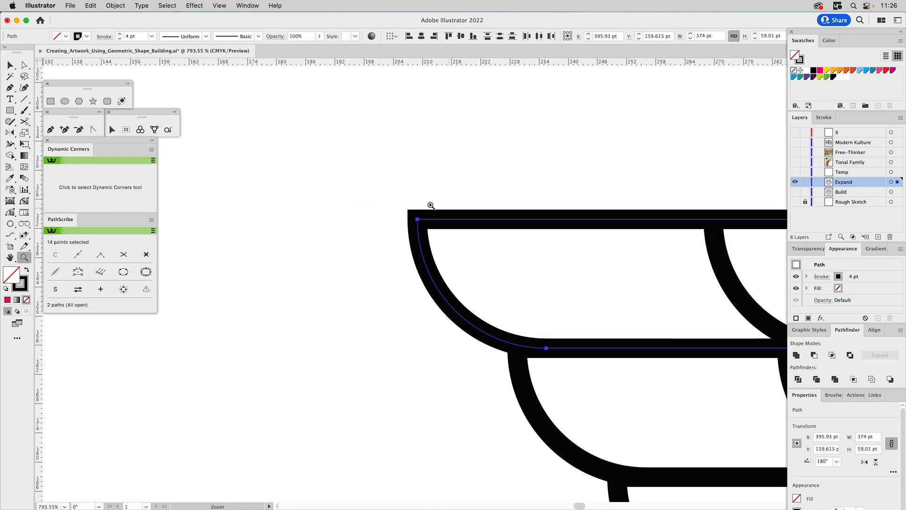
click(824, 118)
click(838, 159)
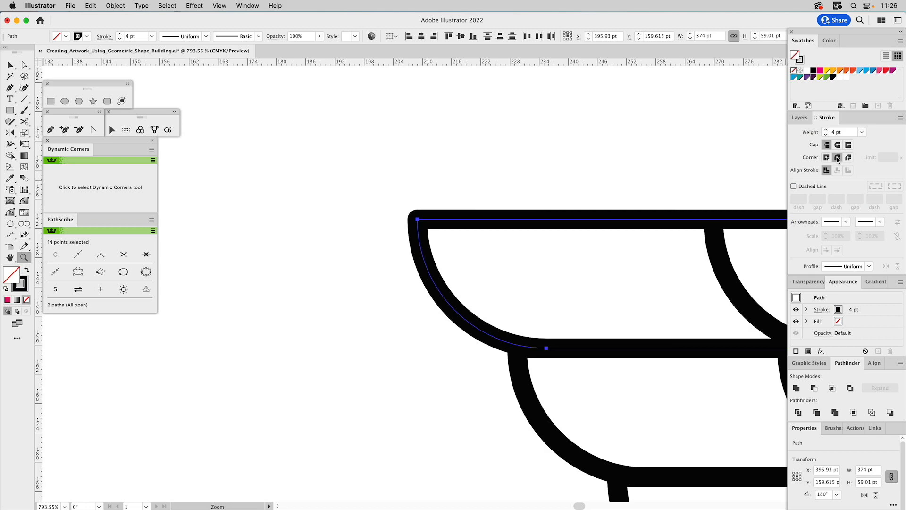
alt+click(499, 241)
alt+click(498, 241)
alt+click(499, 242)
alt+click(496, 241)
alt+click(497, 241)
drag(543, 346, 481, 154)
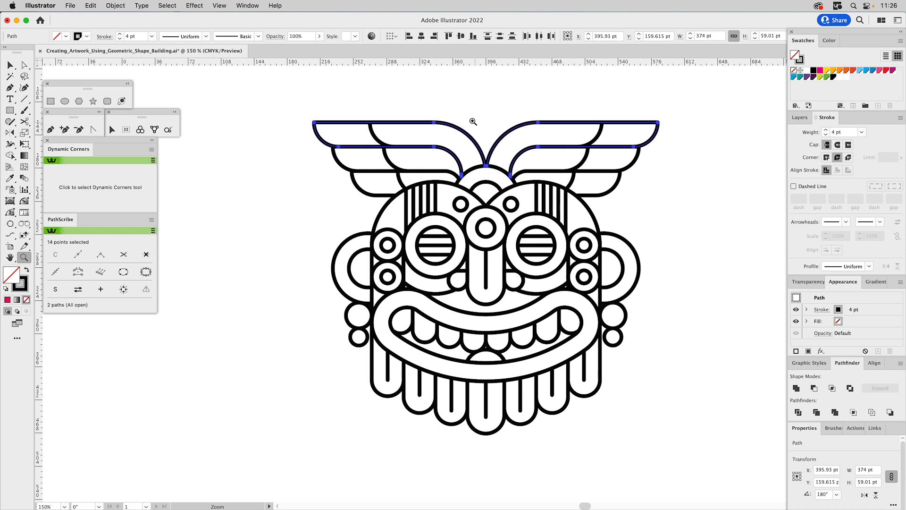
Select all of the mask's paths on the Expand layer and bring up the layer list.
key(v)
click(404, 96)
drag(289, 97, 689, 448)
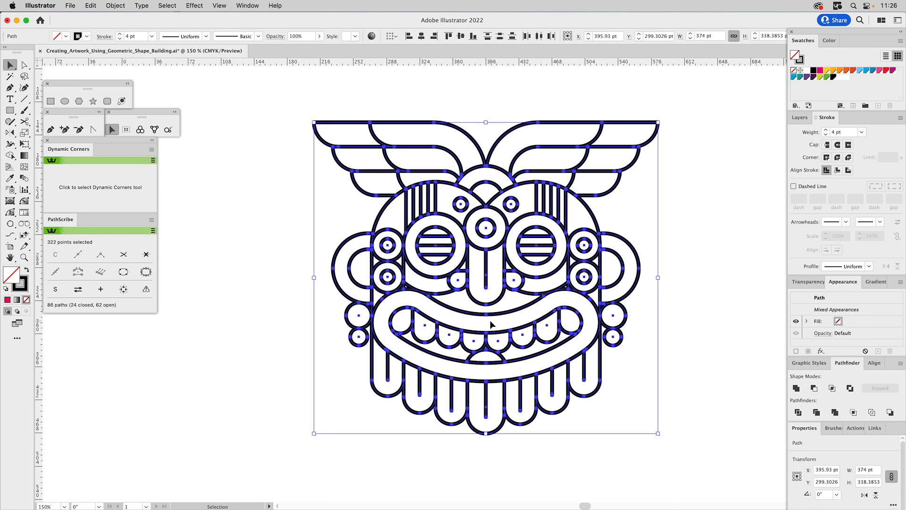
click(798, 118)
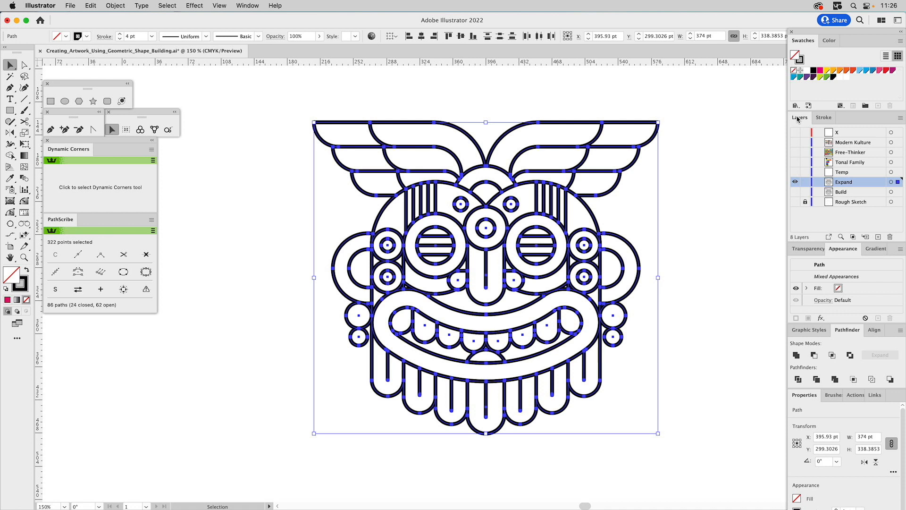
Group all of the mask's paths and put a copy of the group on the X layer.
key(super+g)
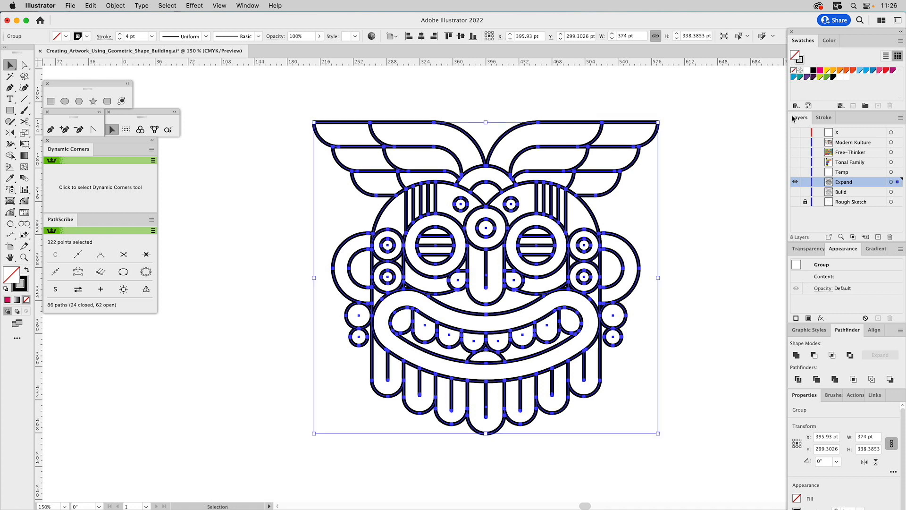
drag(897, 183, 896, 133)
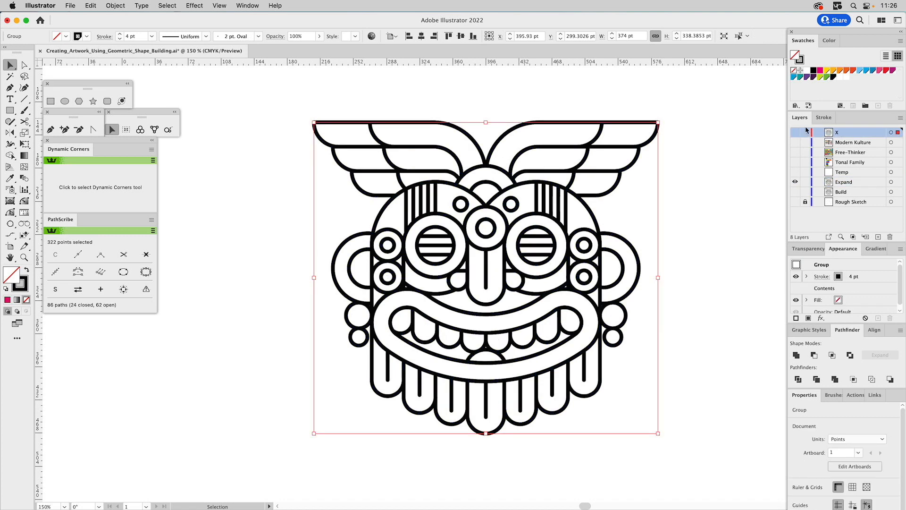
click(713, 120)
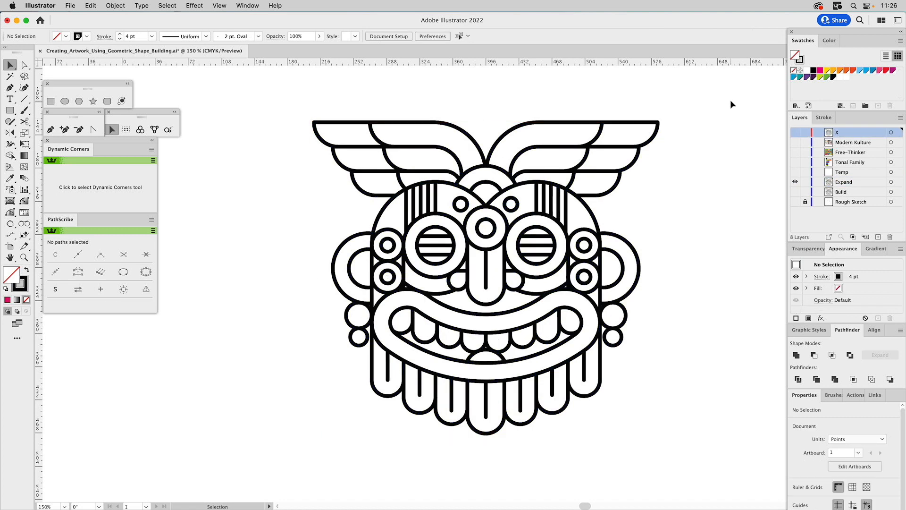
Check the copied artwork on the X layer, leaving X hidden and the Expand layer visible.
click(795, 183)
click(796, 133)
click(796, 134)
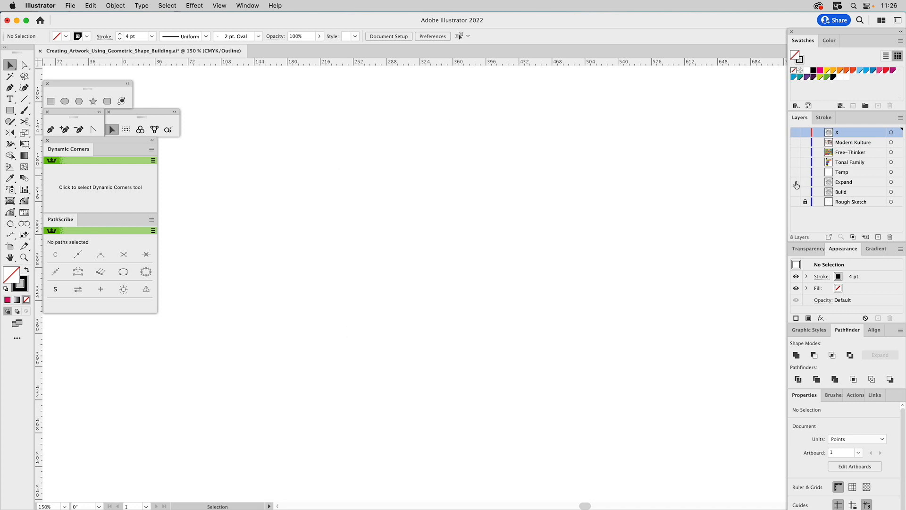
click(796, 183)
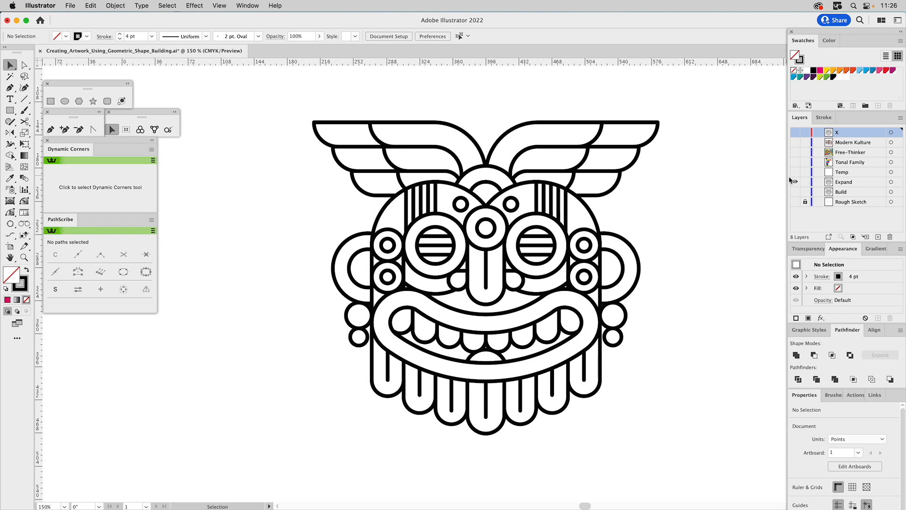
Convert all of the mask's strokes on the Expand layer into filled shapes with Outline Stroke.
drag(282, 103, 707, 448)
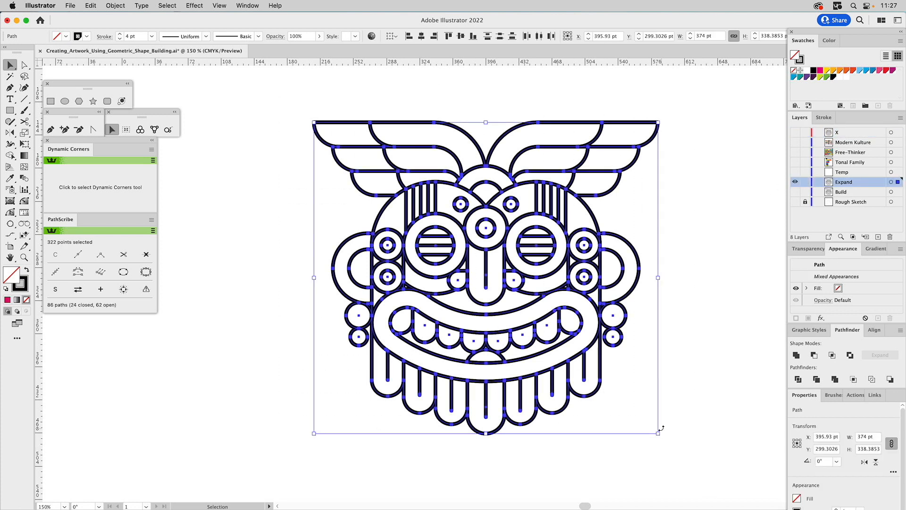
click(115, 6)
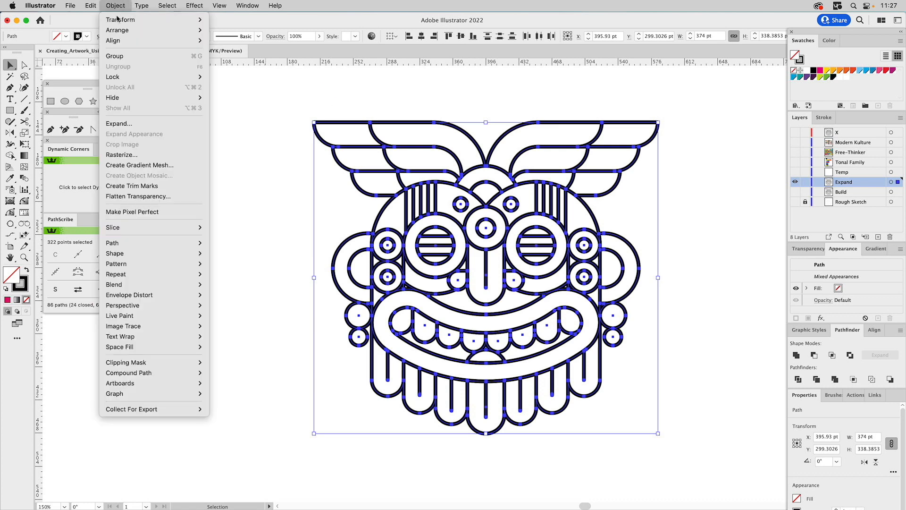
mouse_move(117, 244)
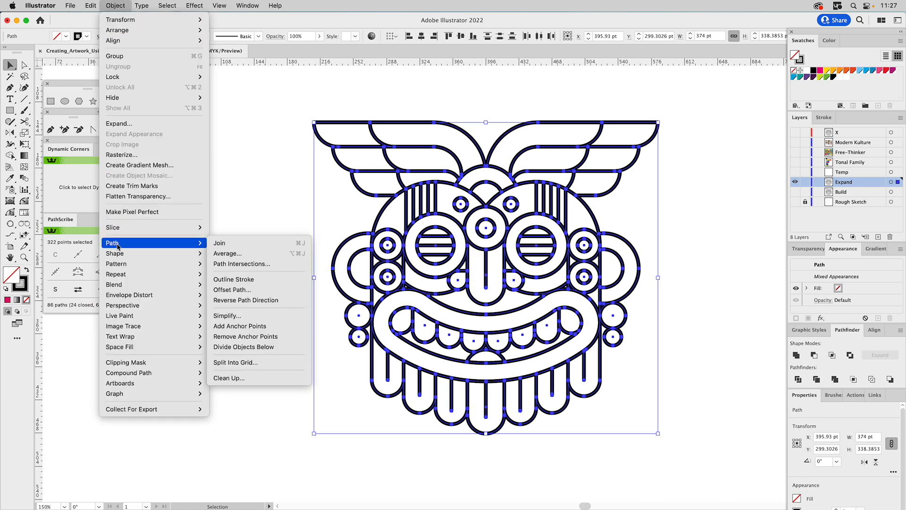
click(249, 281)
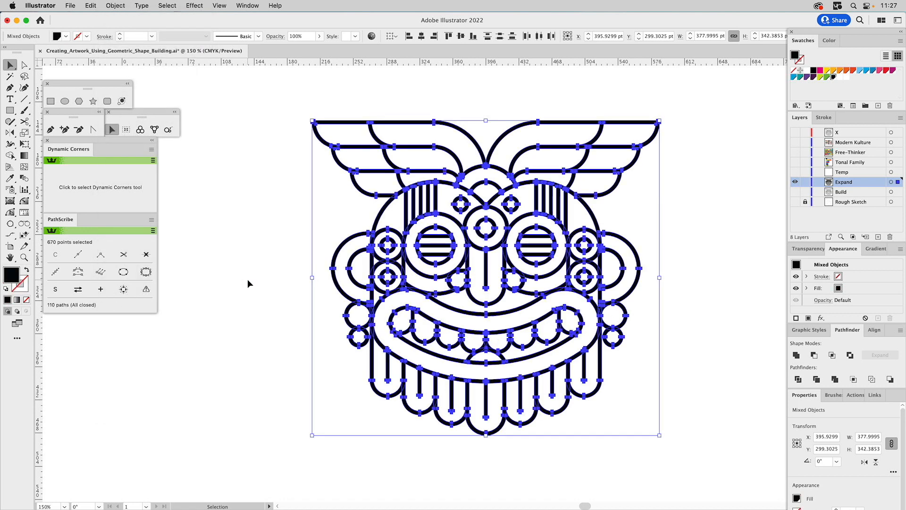
Inspect the overlapping outlined shapes of the left wing's top feather in outline view and return to preview.
key(super+y)
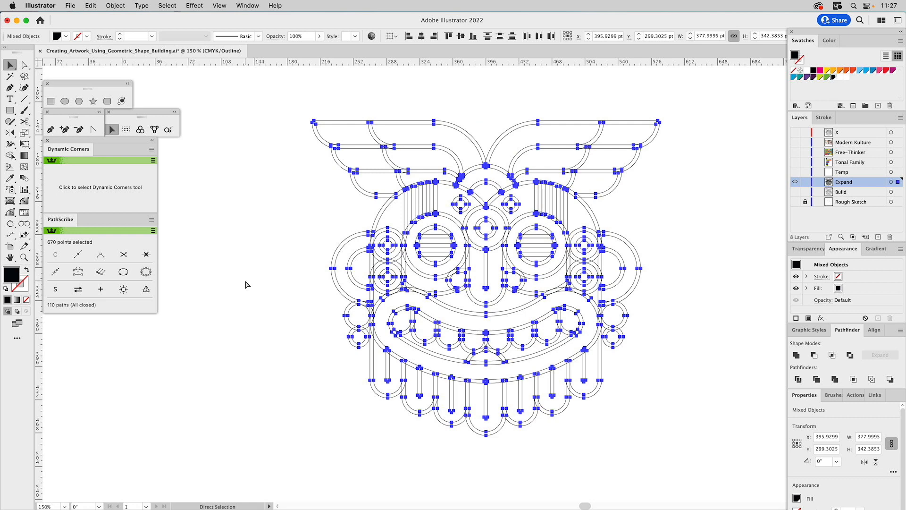
key(v)
click(284, 210)
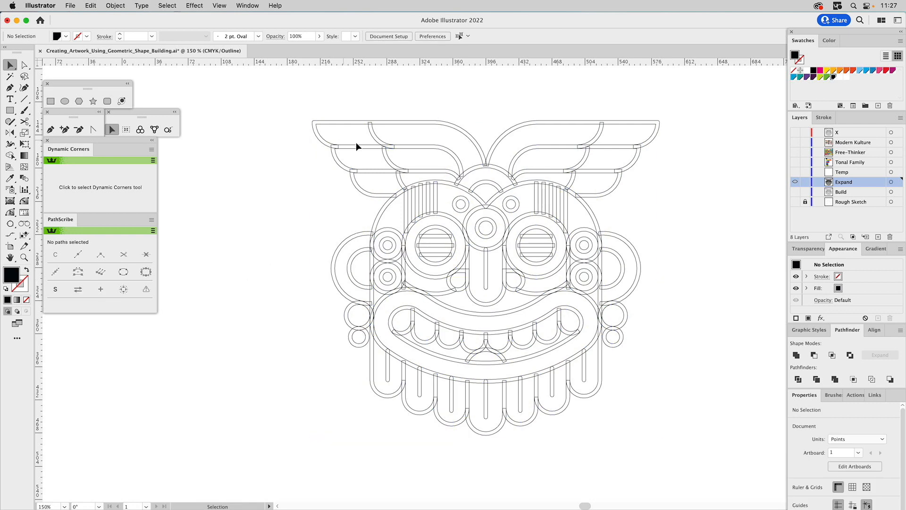
click(371, 131)
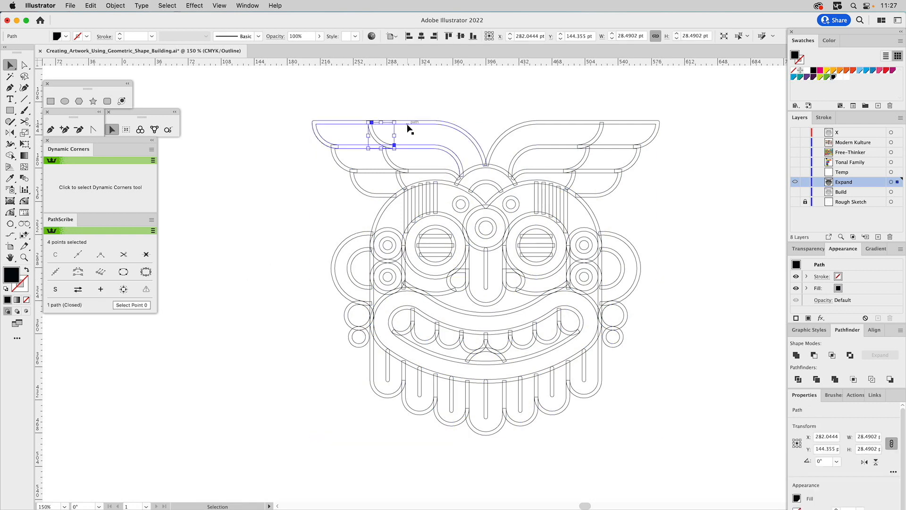
click(407, 126)
key(a)
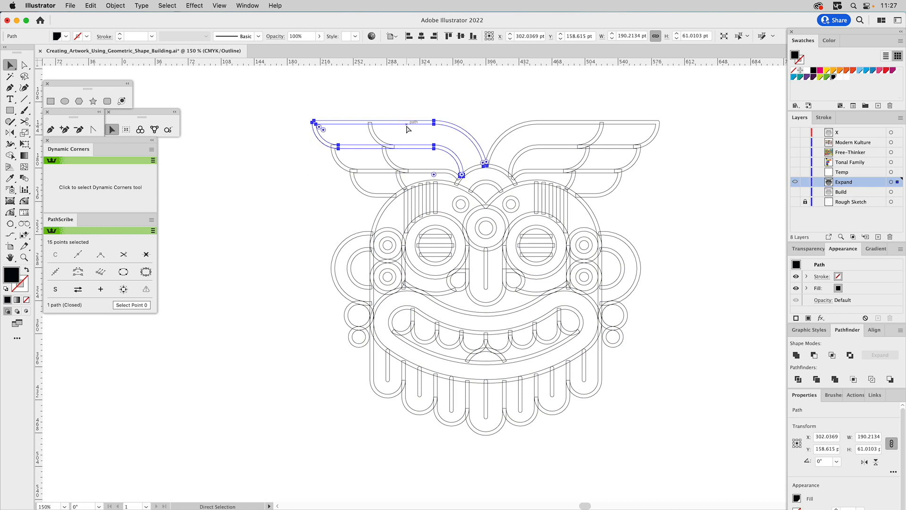
key(super+y)
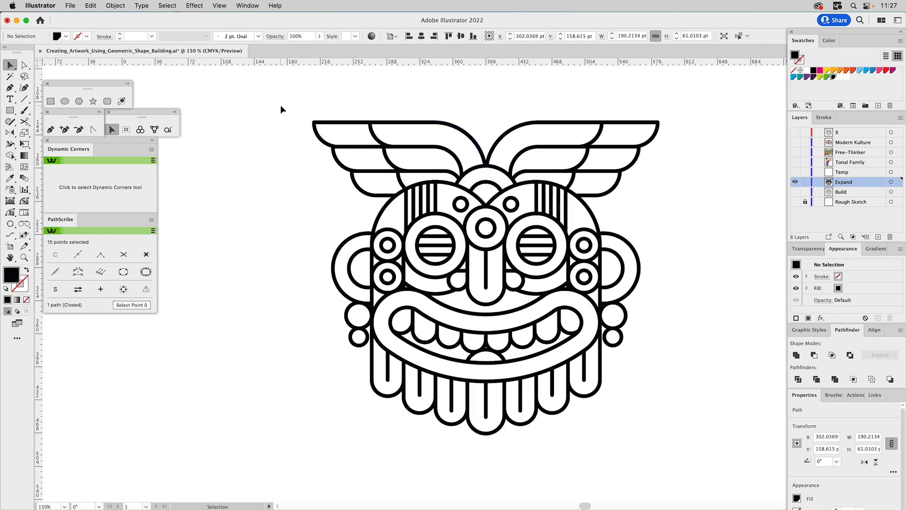
Merge all of the mask's outlined shapes with the Unite shape mode and deselect the result.
key(v)
click(269, 100)
drag(267, 99, 691, 446)
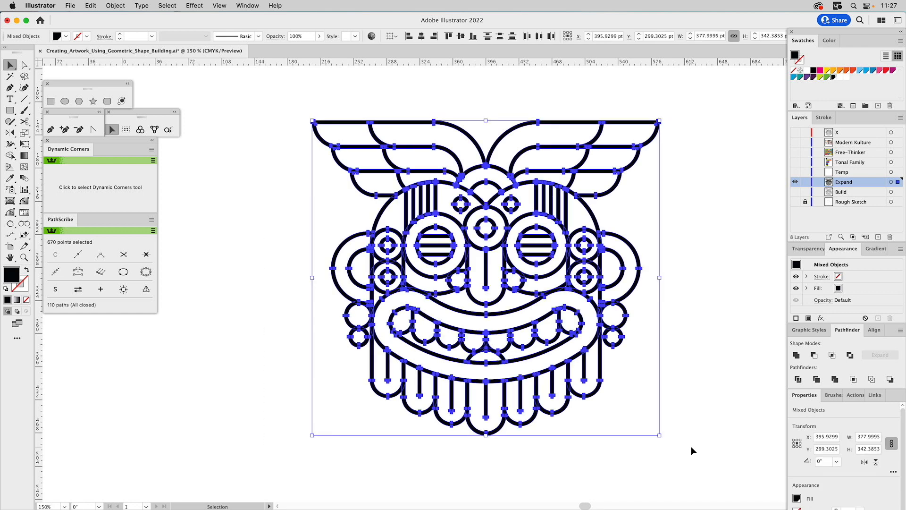
click(796, 356)
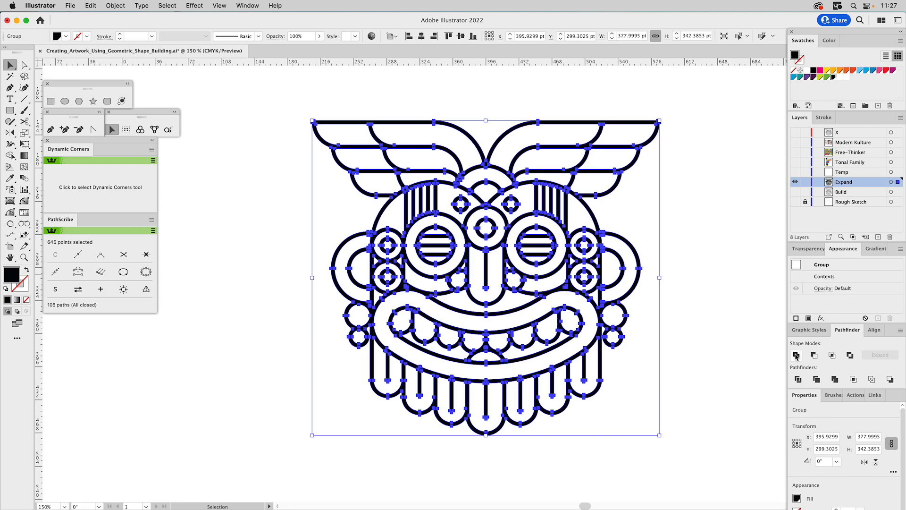
key(super+shift+a)
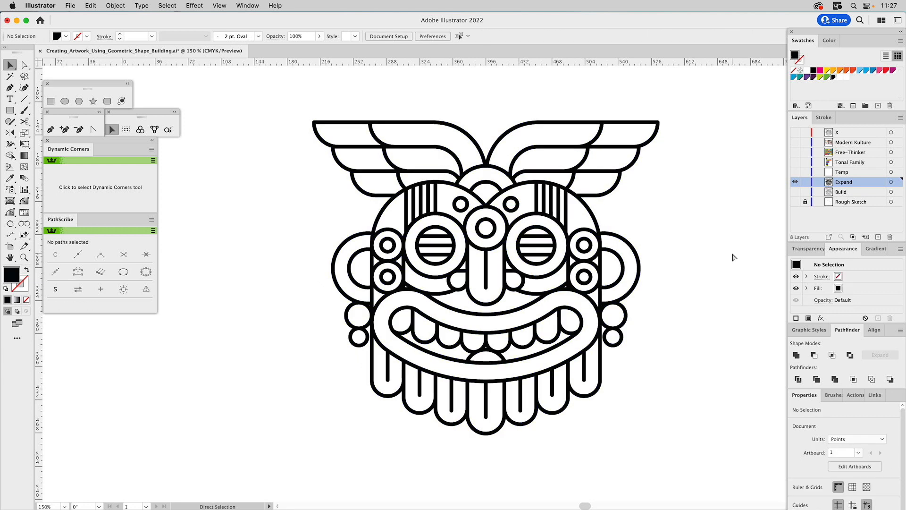
Locate and delete the four tiny gap shapes above and beside the upper corners of the mouth.
key(super+y)
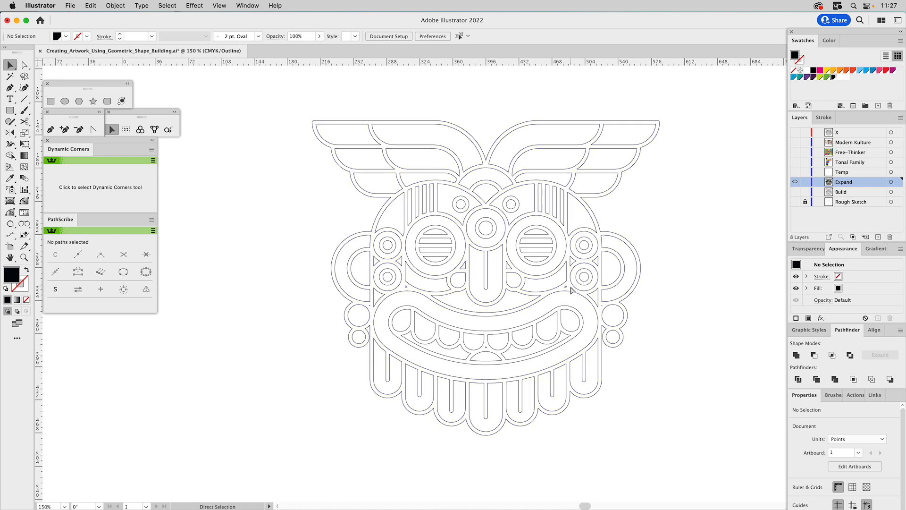
key(super+y)
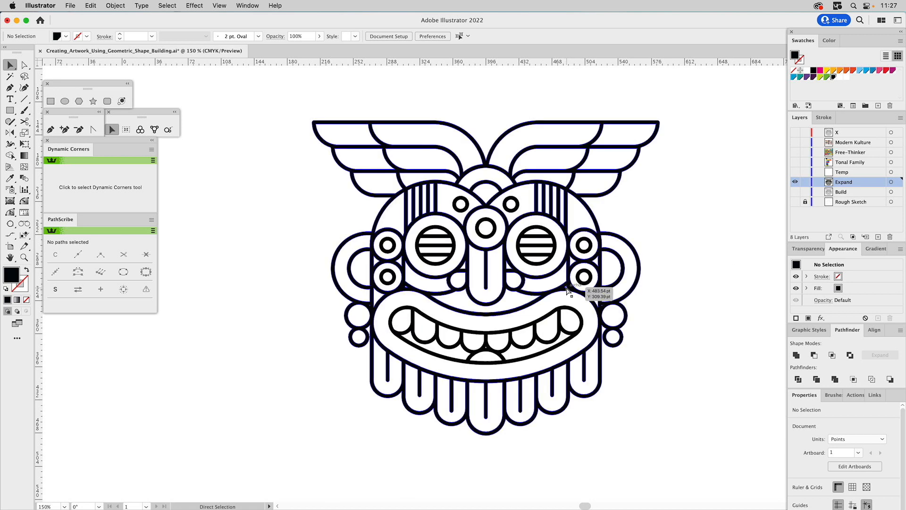
key(a)
click(602, 307)
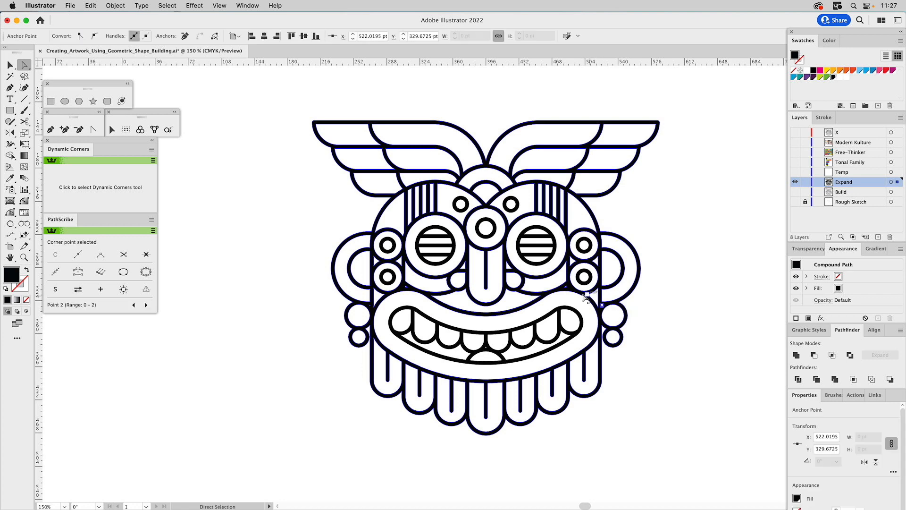
shift+click(565, 287)
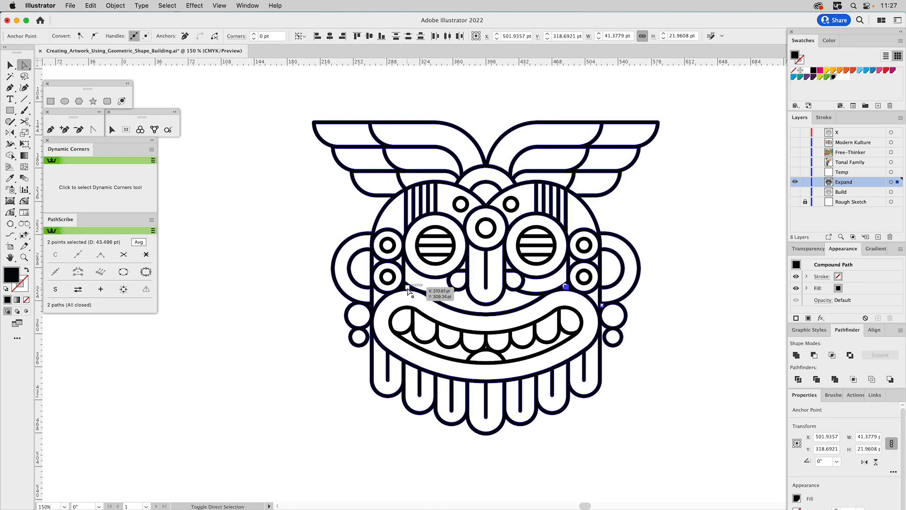
shift+click(408, 288)
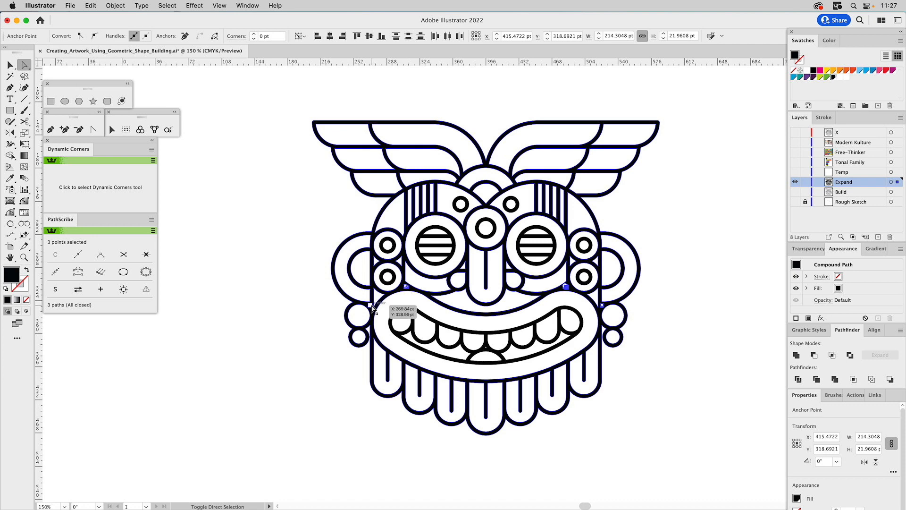
shift+click(371, 306)
key(Delete)
key(Delete)
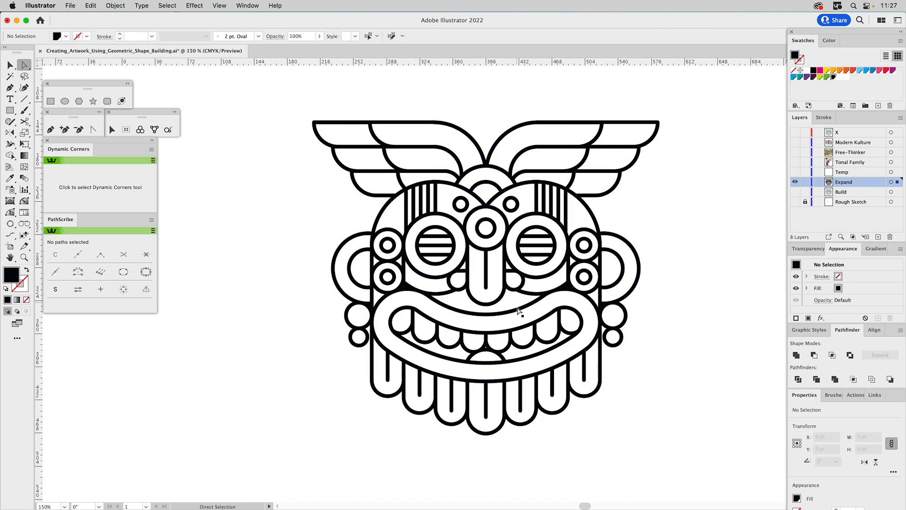
Inspect the cleaned-up artwork in outline view and the tiny triangular gap between the front teeth and tongue up close.
key(super+y)
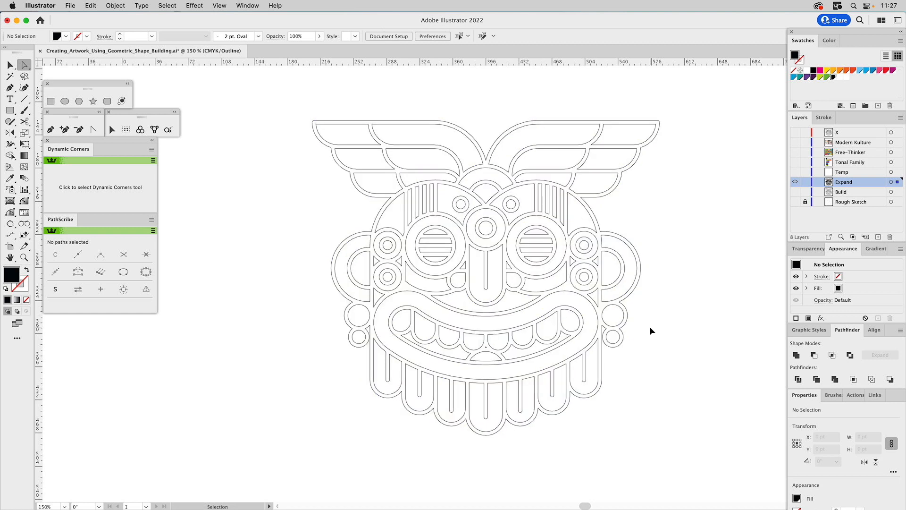
key(super+y)
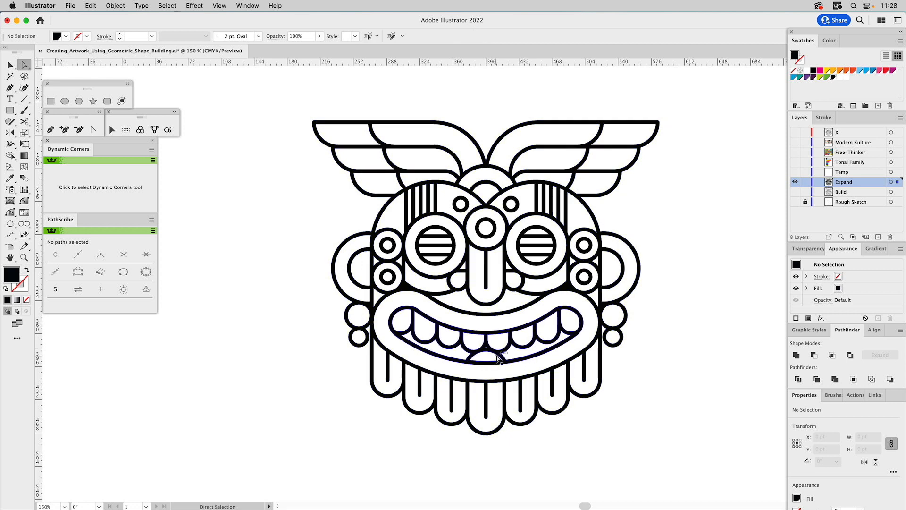
key(z)
drag(470, 326, 511, 381)
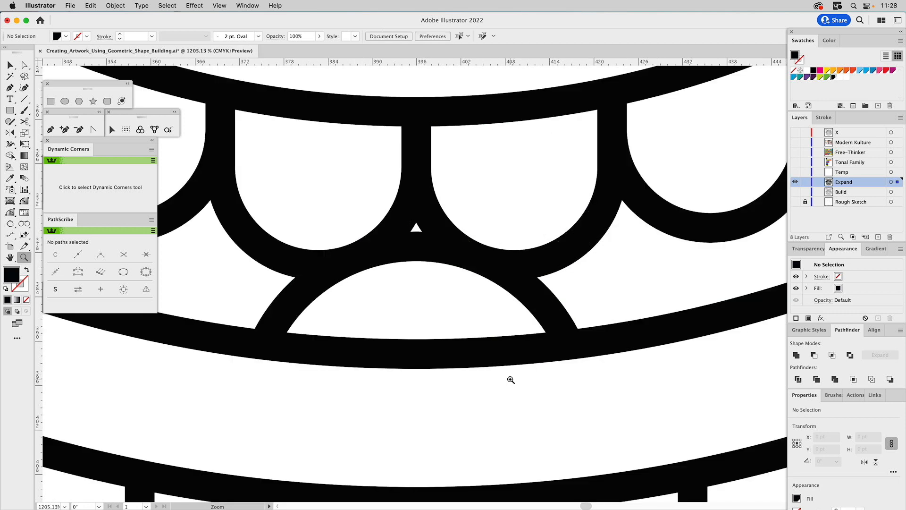
key(super+0)
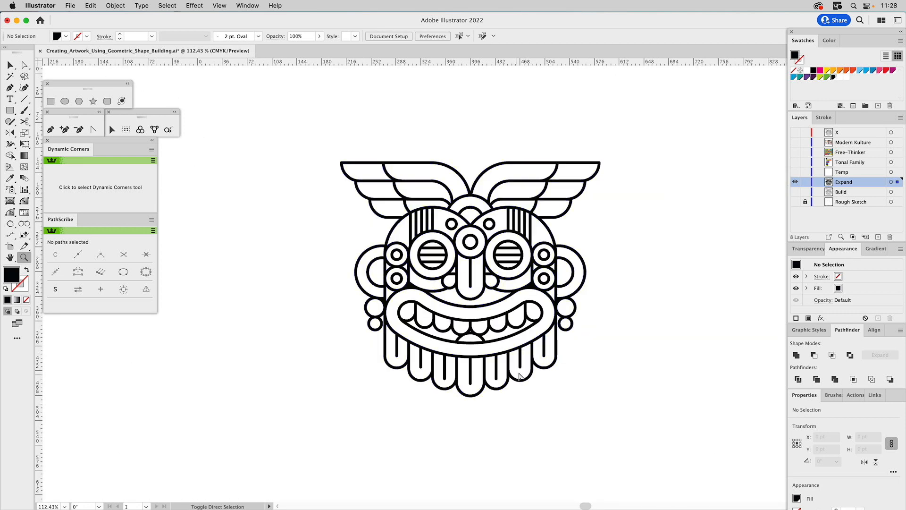
Release the compound path of the whole mask group.
key(v)
click(547, 163)
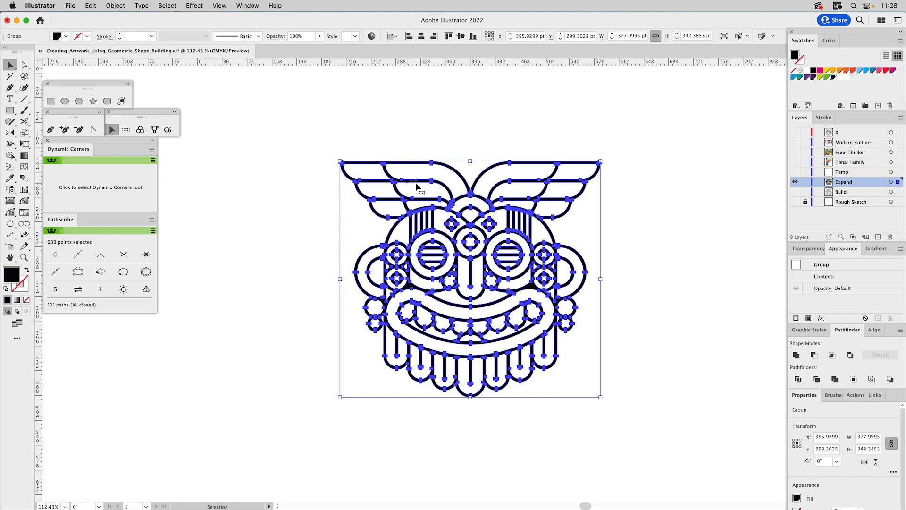
click(112, 5)
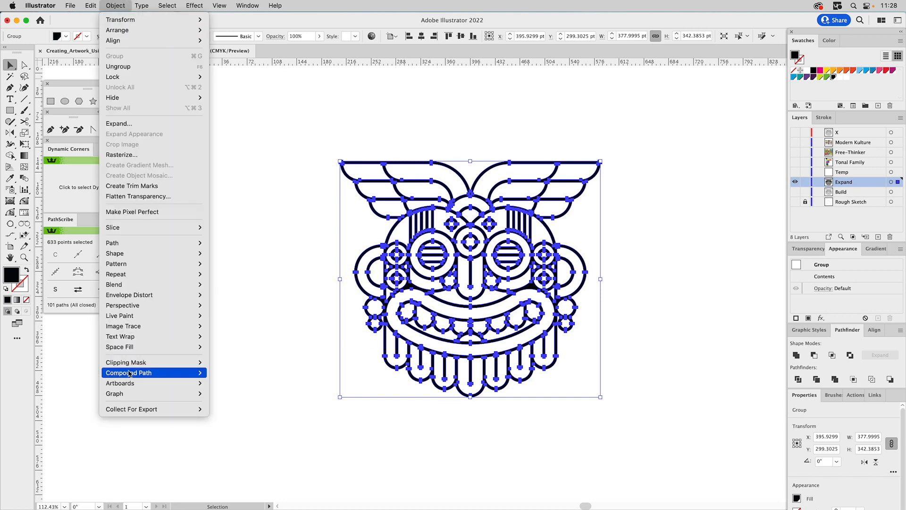
mouse_move(131, 373)
click(222, 383)
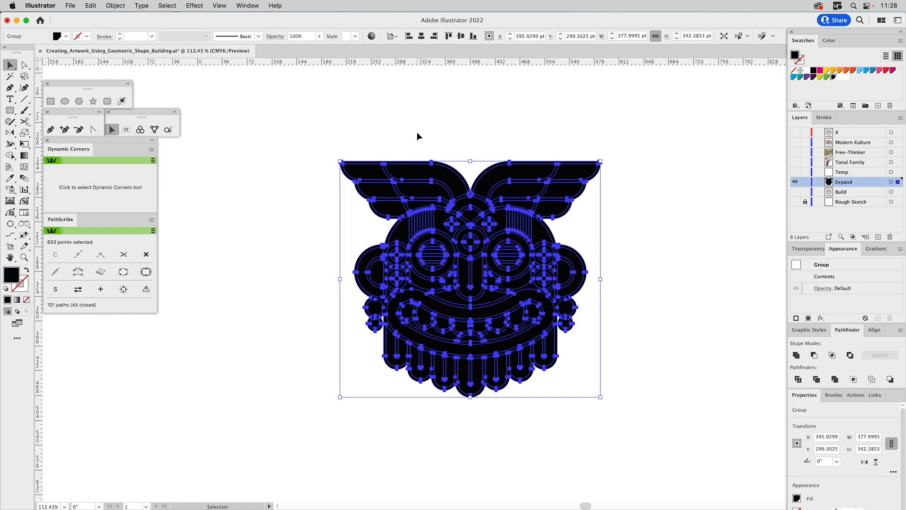
Fill all of the mask's released shapes with white, except the black outer silhouette.
shift+click(400, 164)
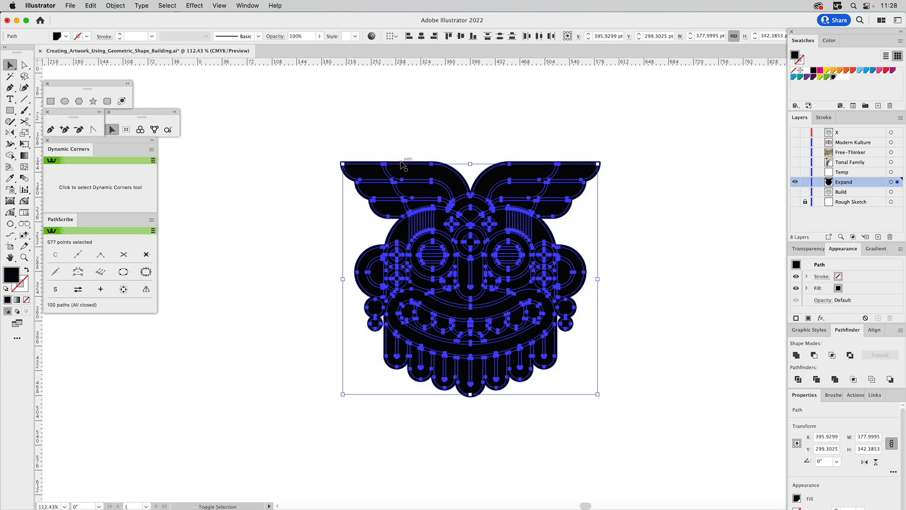
click(807, 71)
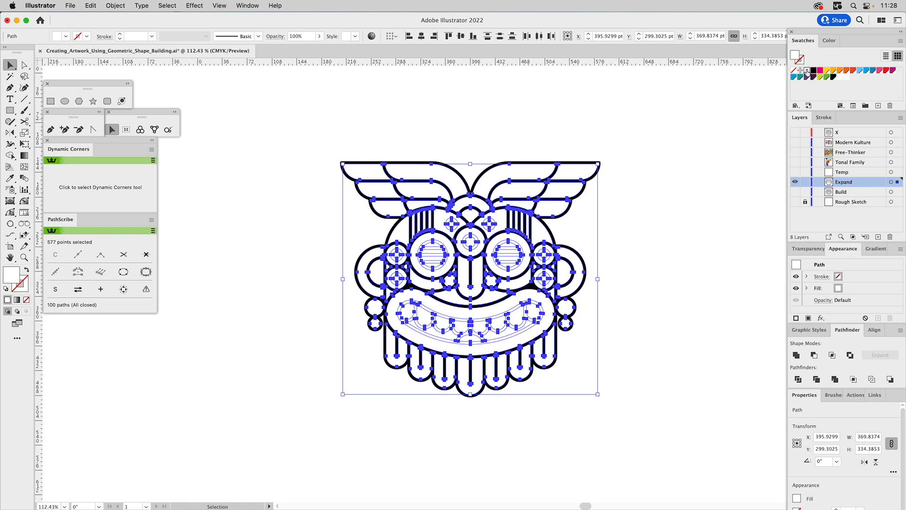
click(474, 124)
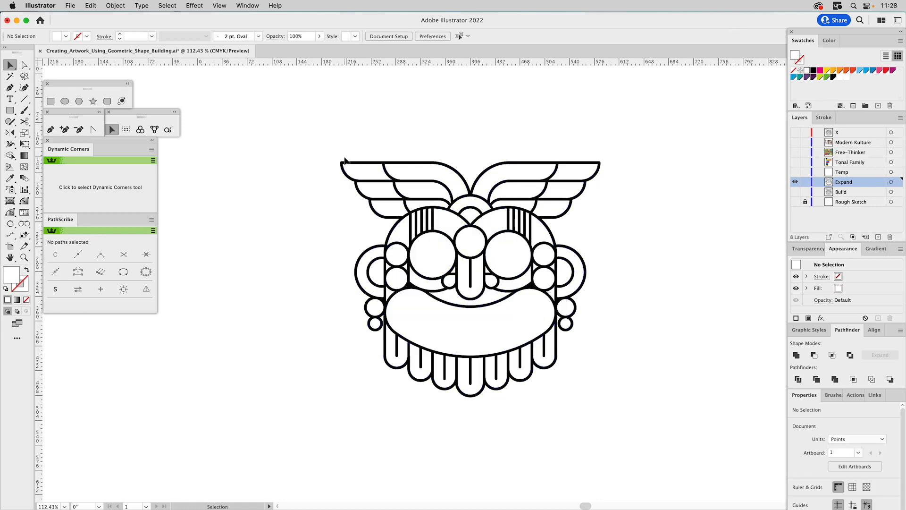
Try moving the black outer silhouette out from behind the white shapes, and undo the move.
drag(342, 164, 541, 126)
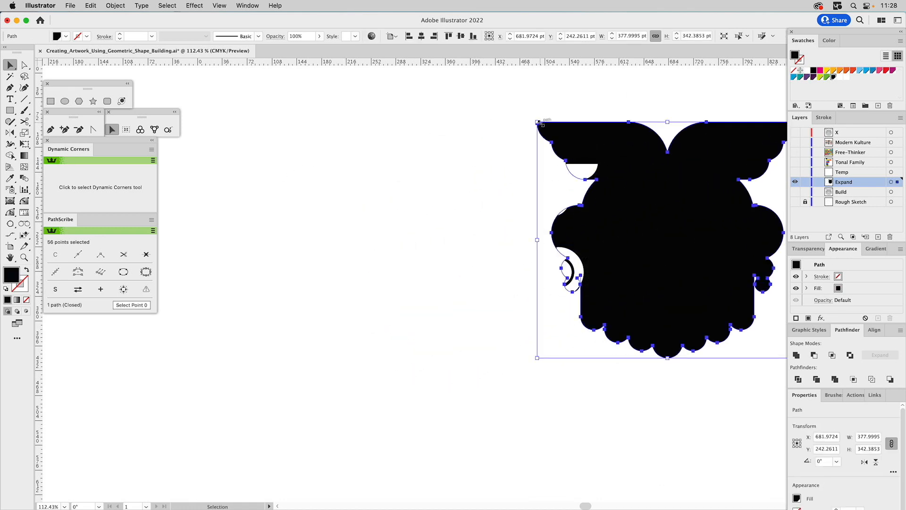
key(super+z)
key(z)
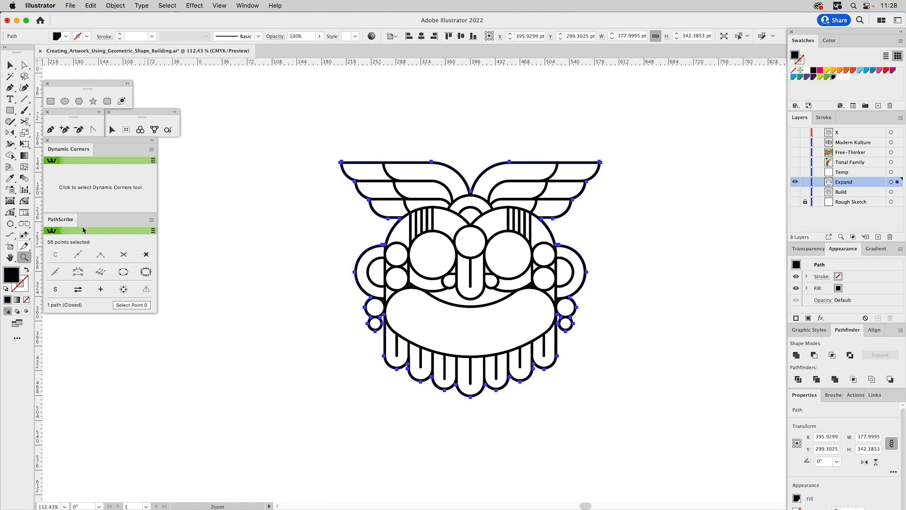
Identify the white shapes covering inner details by selecting both eyes, the mouth, the forehead circle and four temple circles, plus the black silhouette.
drag(302, 130, 682, 435)
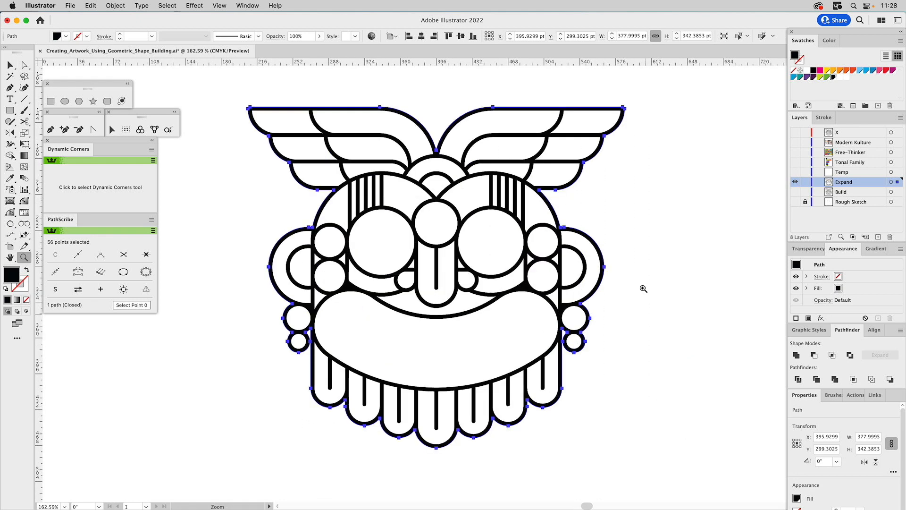
key(v)
click(634, 211)
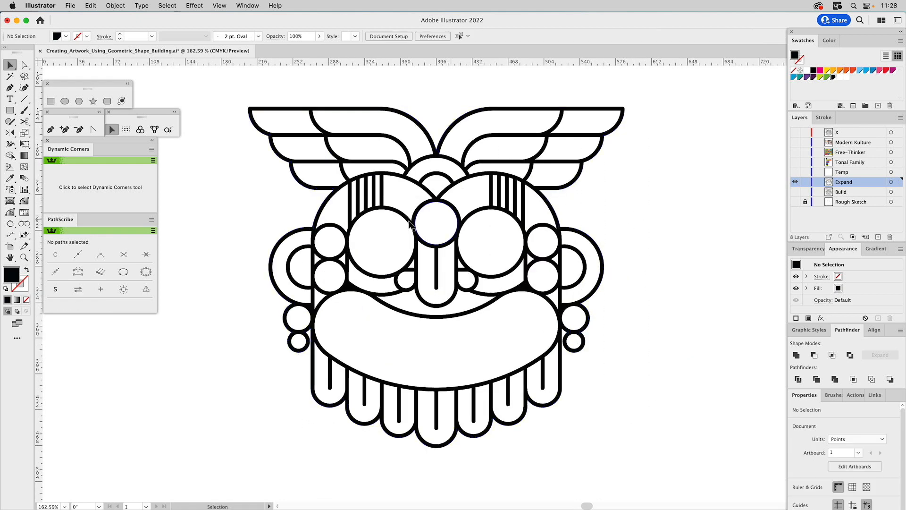
click(386, 227)
shift+click(489, 225)
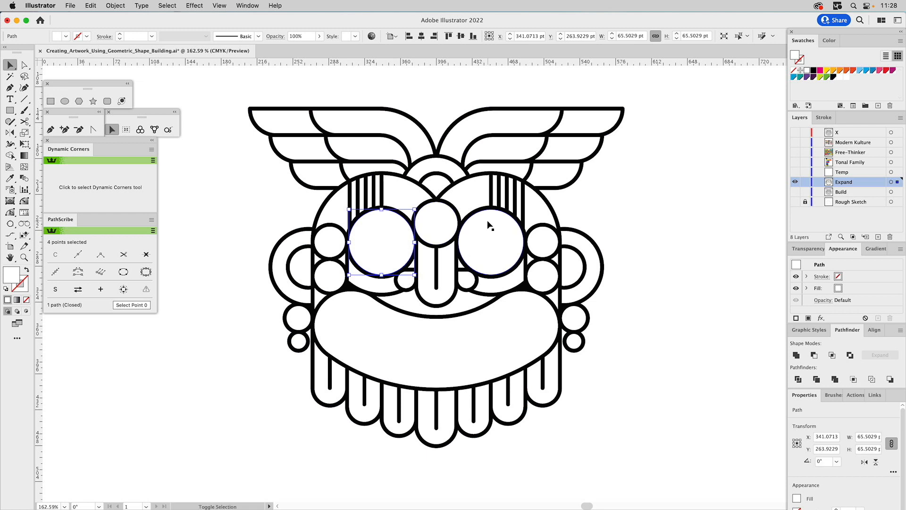
shift+click(518, 303)
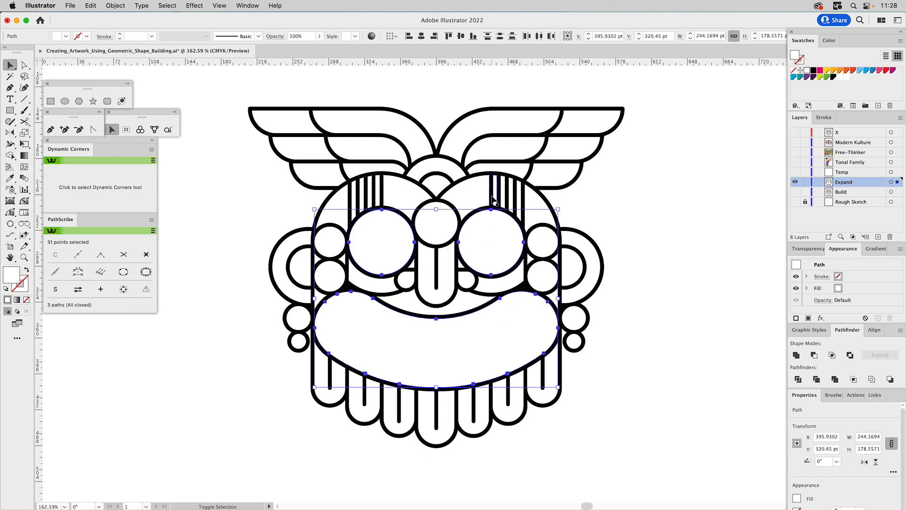
shift+click(451, 218)
shift+click(336, 243)
shift+click(336, 267)
shift+click(542, 235)
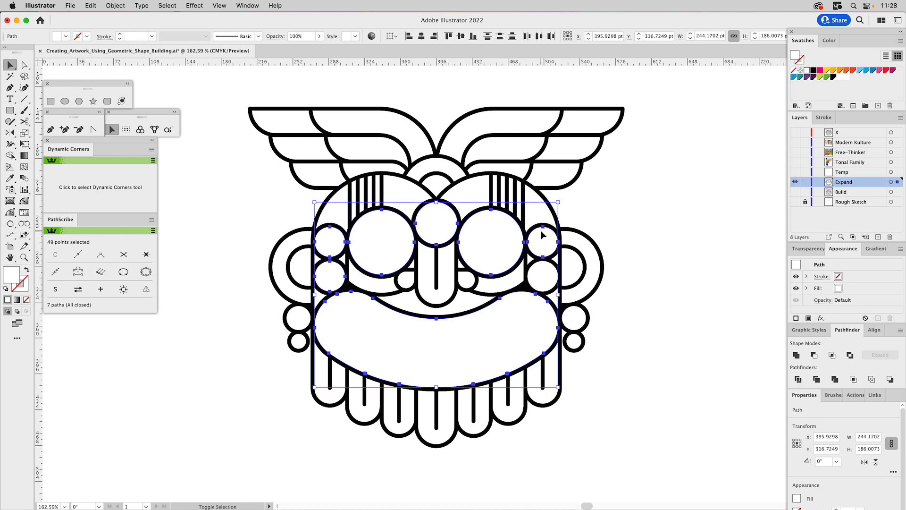
shift+click(542, 269)
shift+click(581, 179)
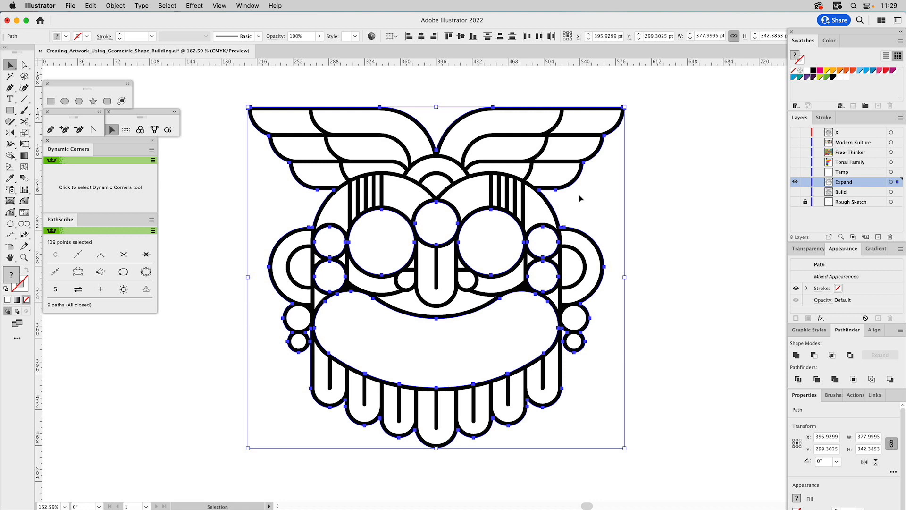
click(646, 193)
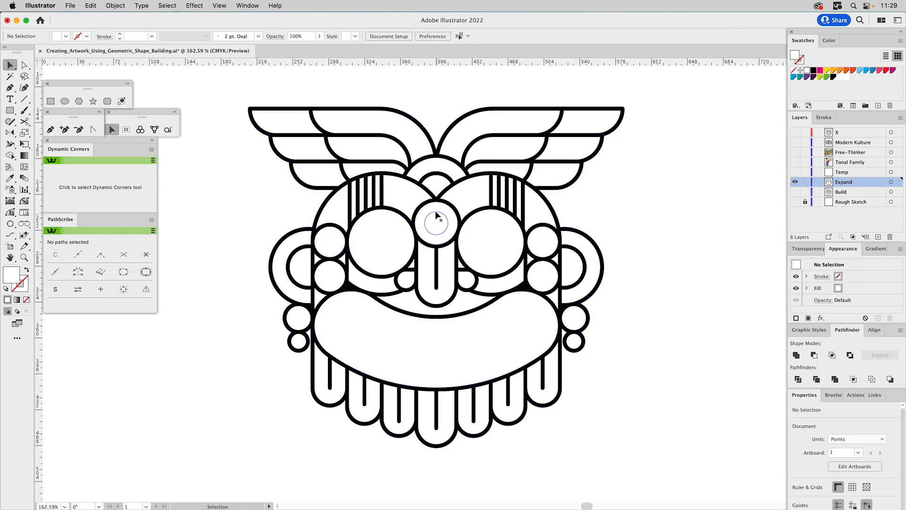
Subtract the inner circles from the forehead circle and both eyes with Minus Front.
click(444, 210)
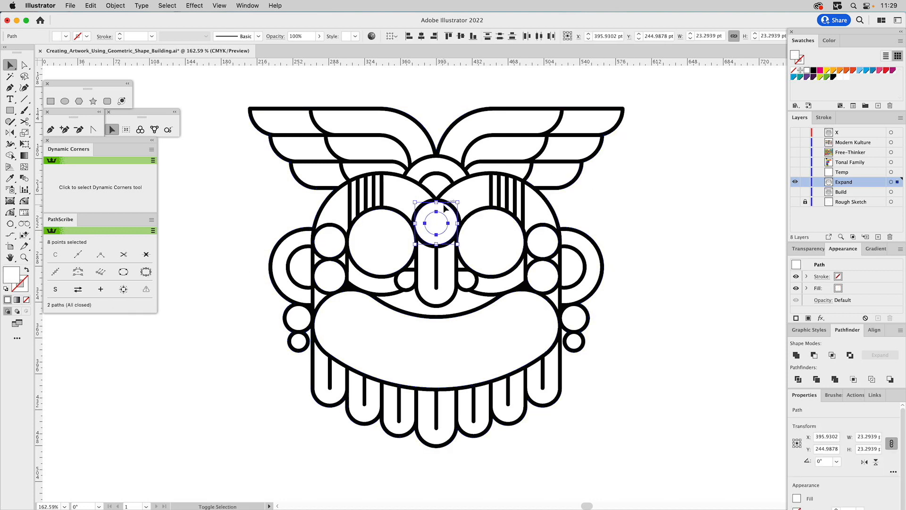
click(813, 355)
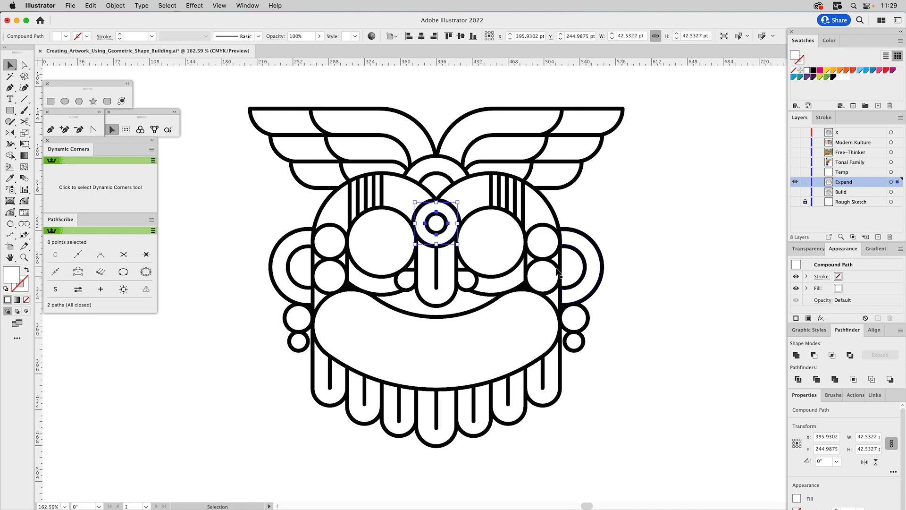
click(381, 222)
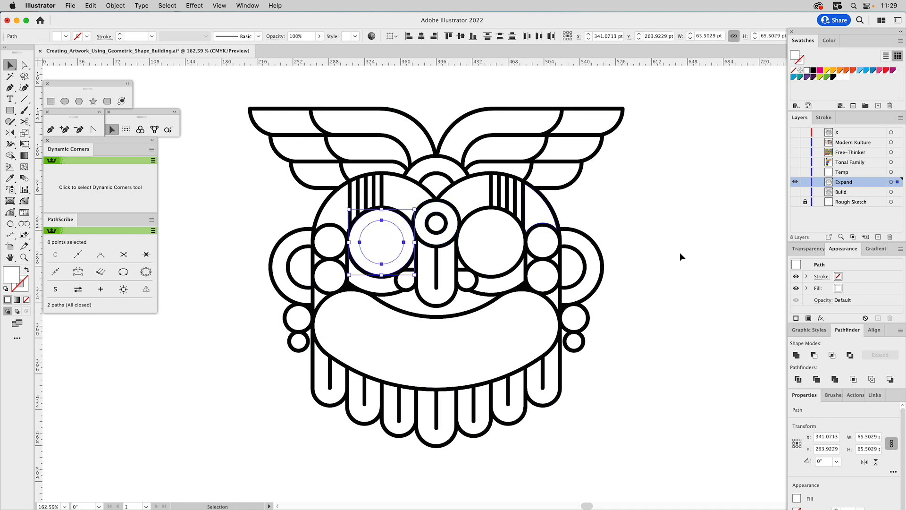
click(814, 355)
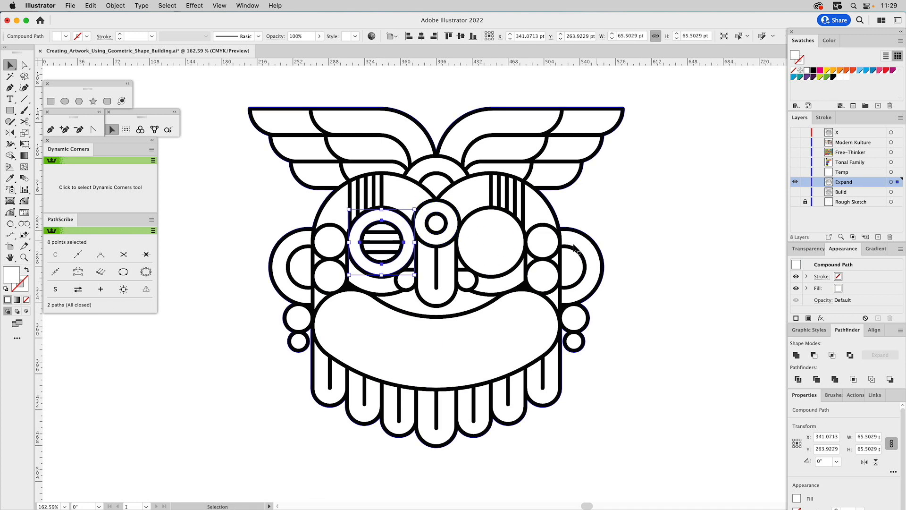
click(492, 220)
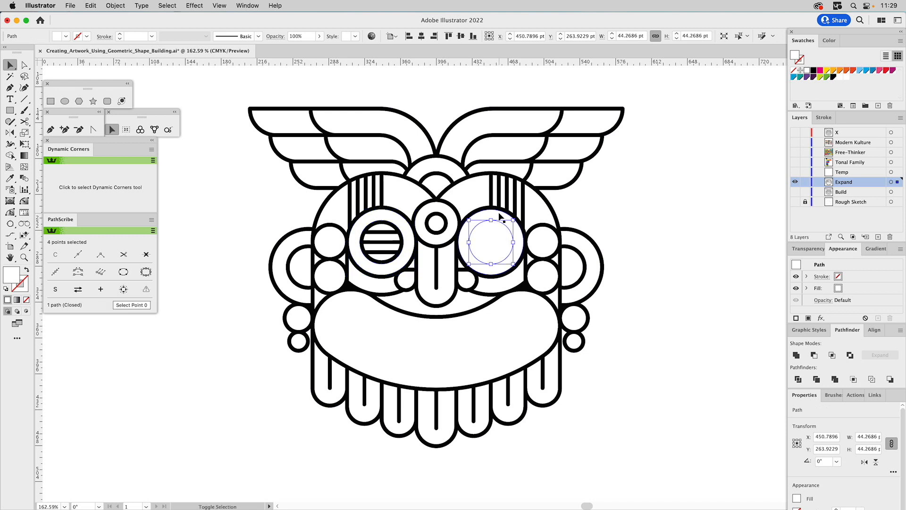
shift+click(501, 216)
click(814, 355)
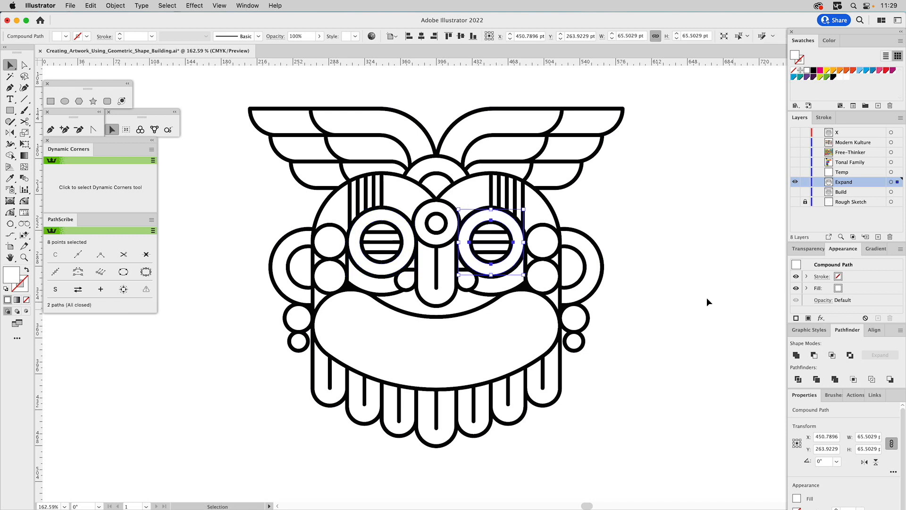
Subtract the inner circle from the upper temple circle on each side of the face with Minus Front.
click(542, 241)
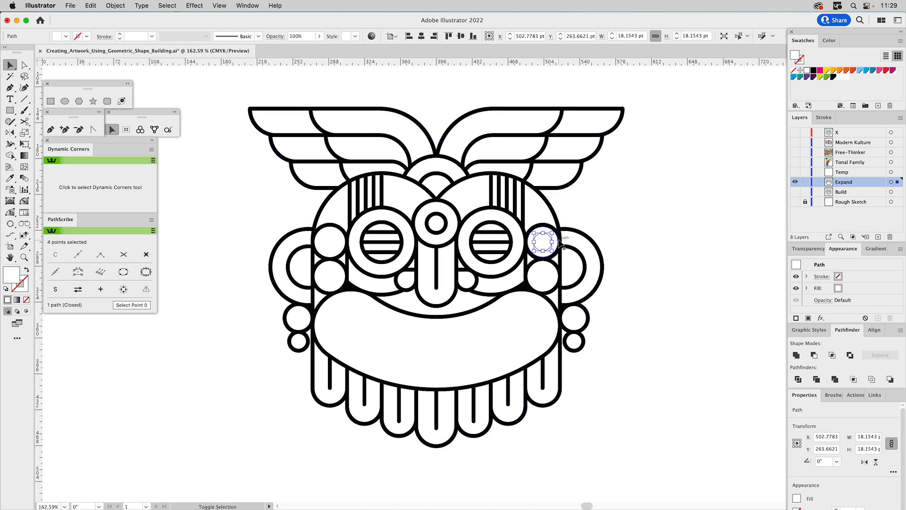
shift+click(559, 242)
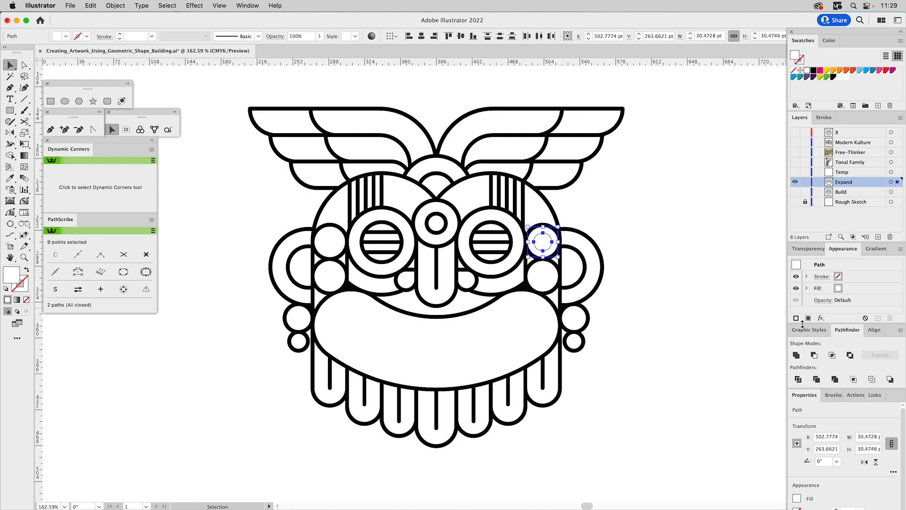
click(814, 355)
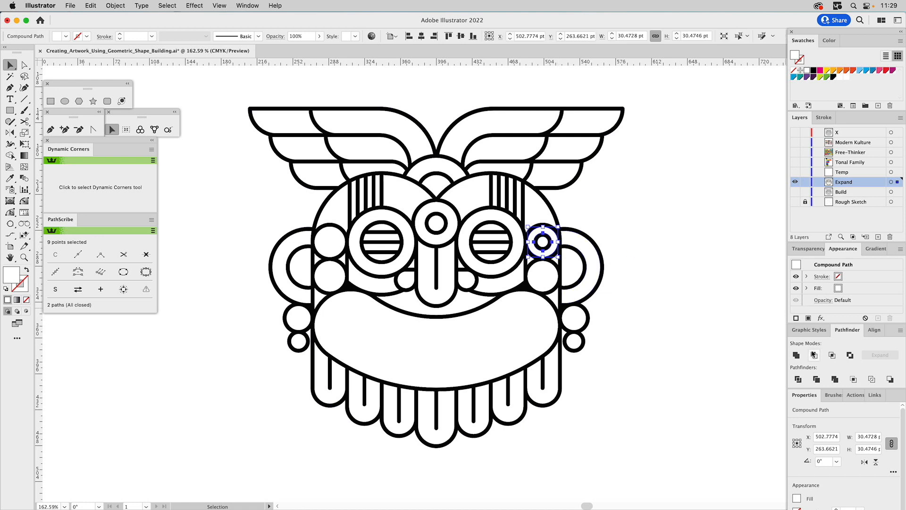
click(329, 238)
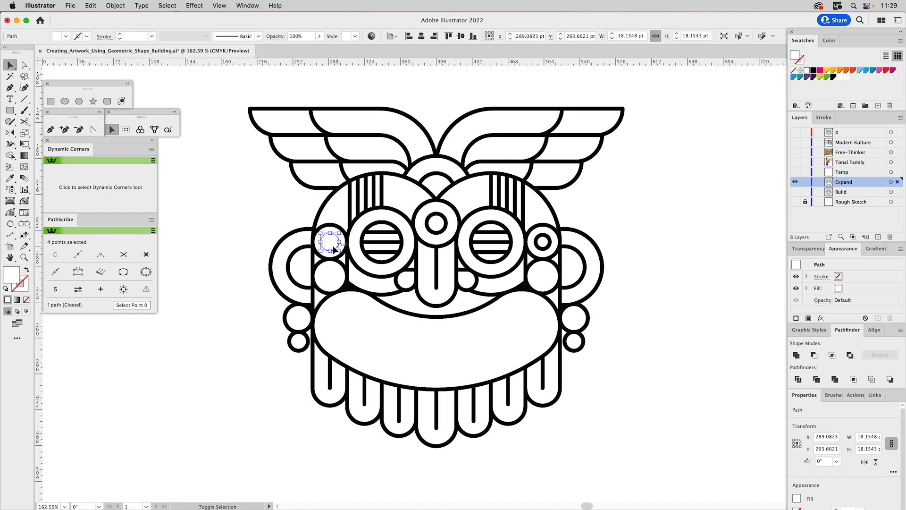
key(z)
drag(251, 186, 400, 335)
key(v)
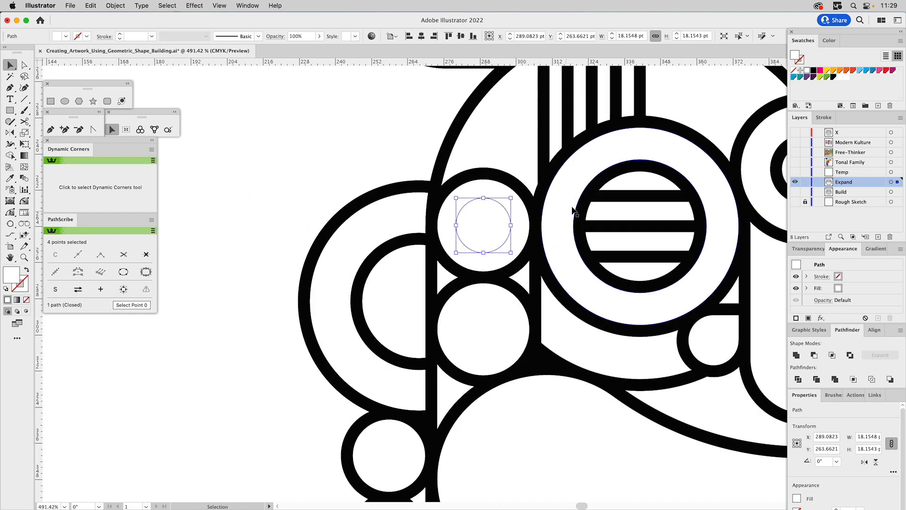
shift+click(487, 186)
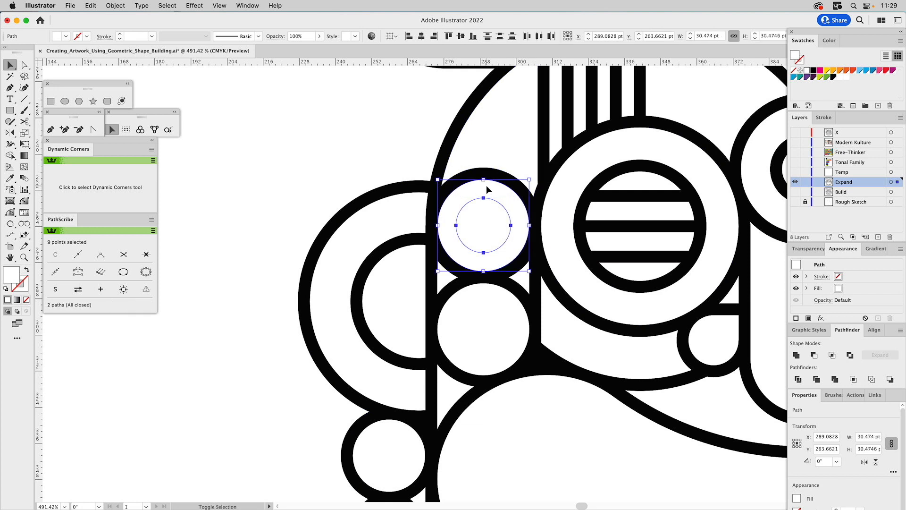
click(814, 355)
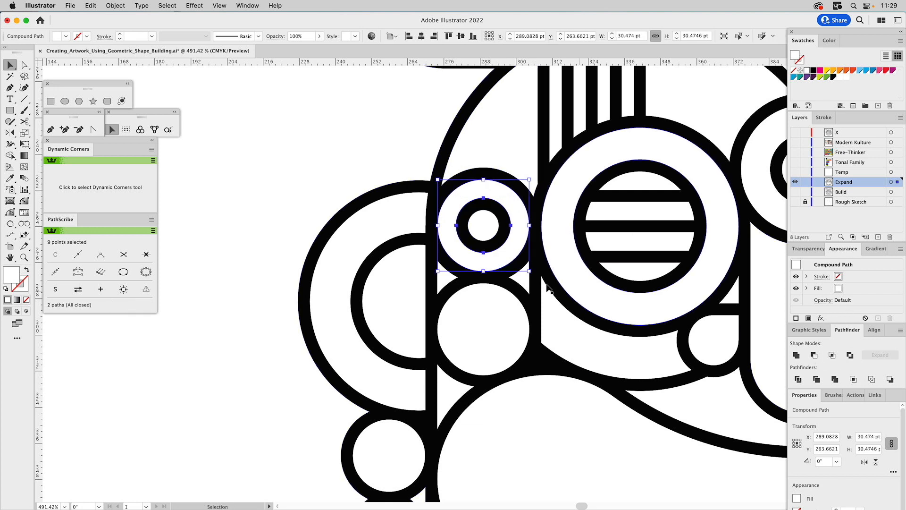
Subtract the inner circle from the lower temple circle on each side of the face with Minus Front.
click(488, 309)
shift+click(490, 298)
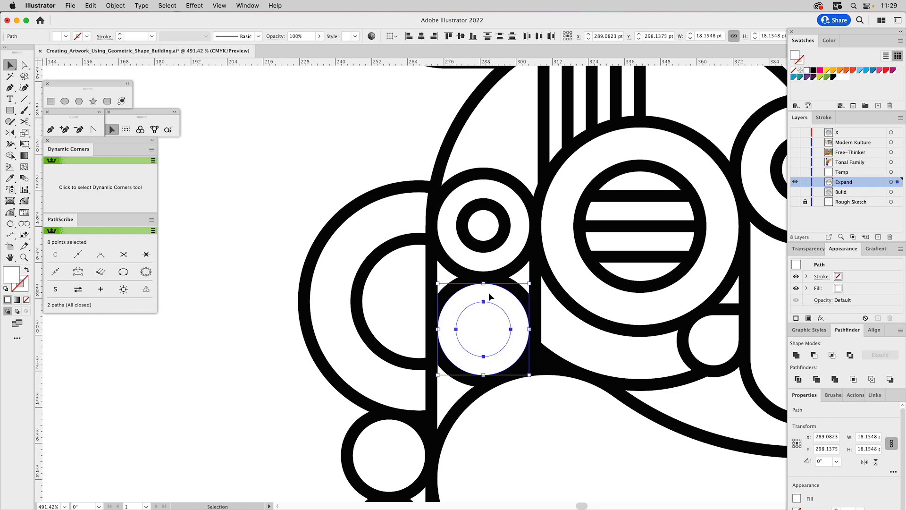
click(815, 358)
scroll(732, 283, right, 10)
scroll(731, 284, down, 2)
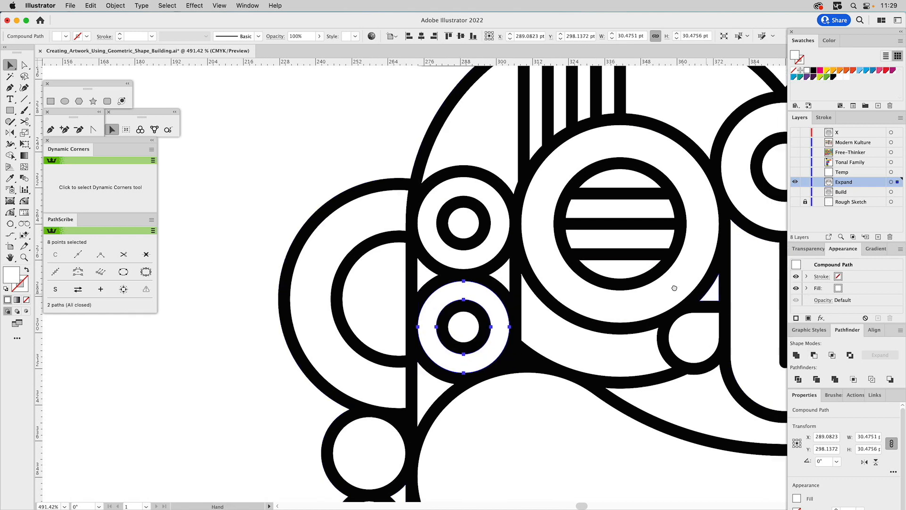
click(727, 265)
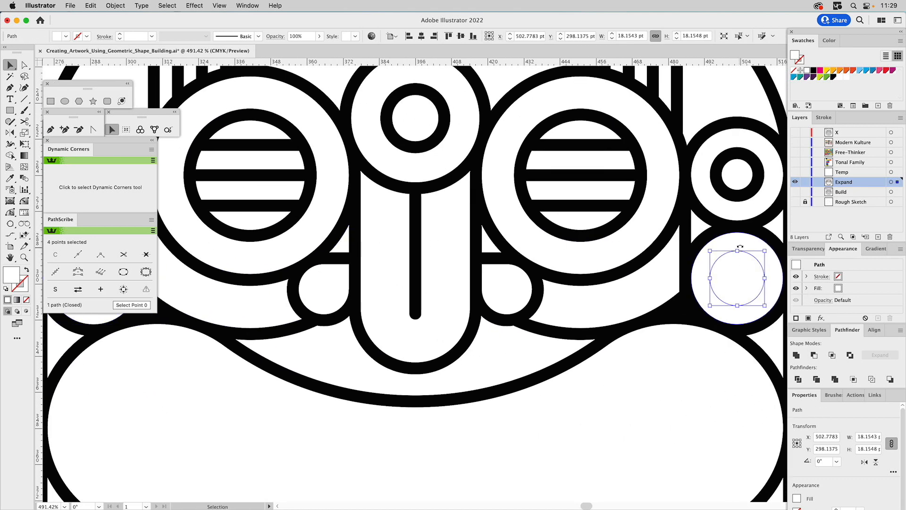
click(815, 356)
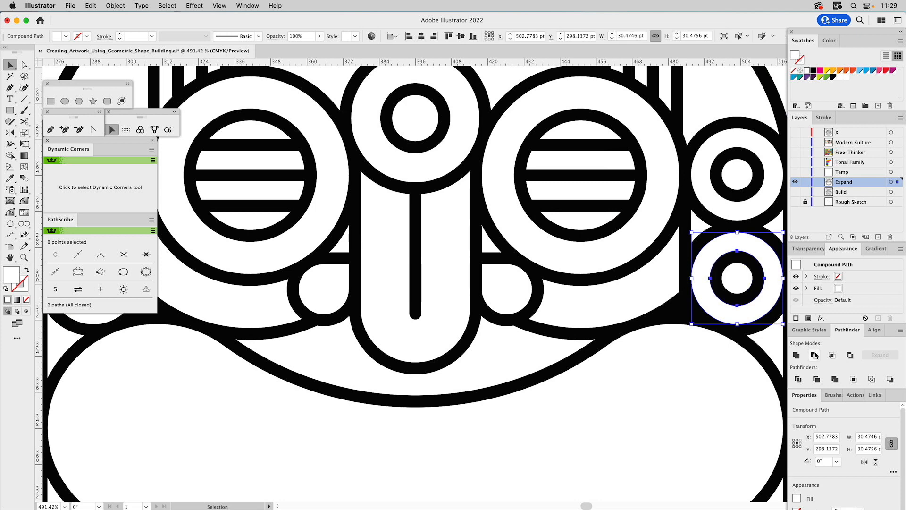
Subtract the inner mouth shape from the large outer lip shape with Minus Front and deselect the result.
drag(568, 352, 686, 175)
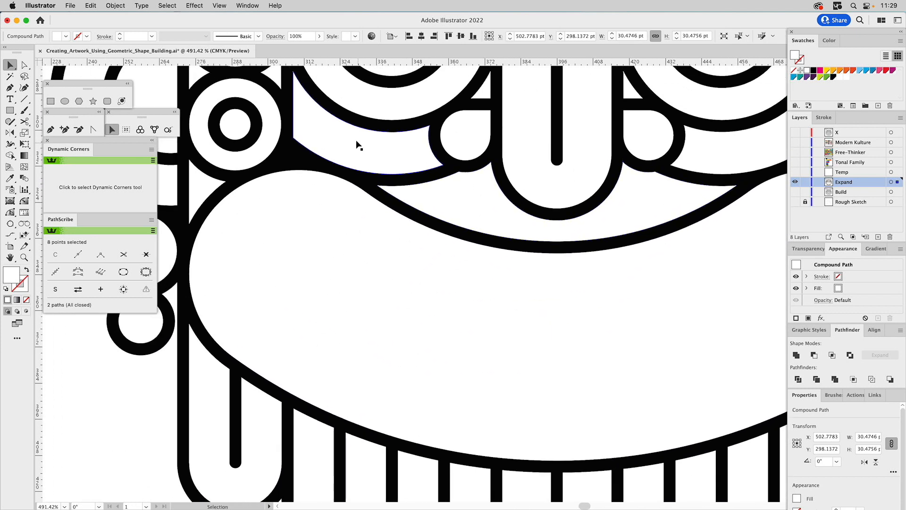
click(291, 219)
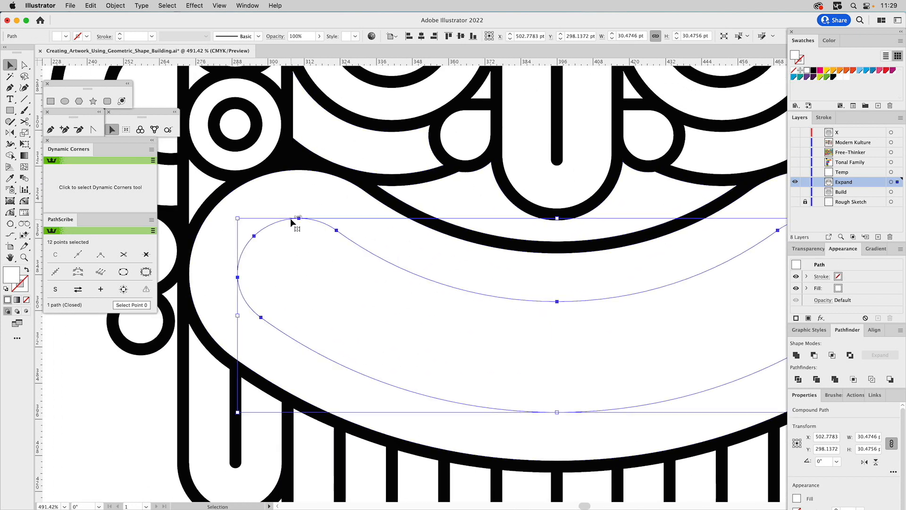
shift+click(299, 195)
click(814, 355)
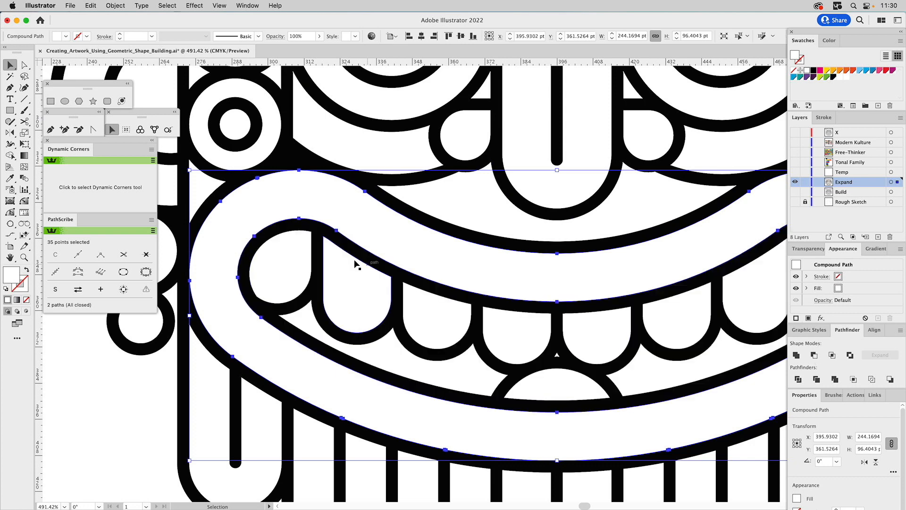
click(24, 258)
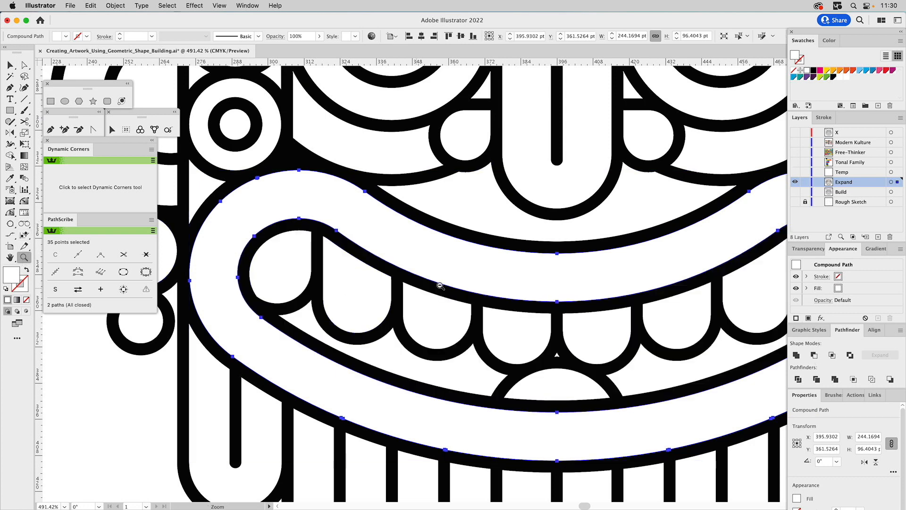
alt+click(465, 282)
alt+click(475, 283)
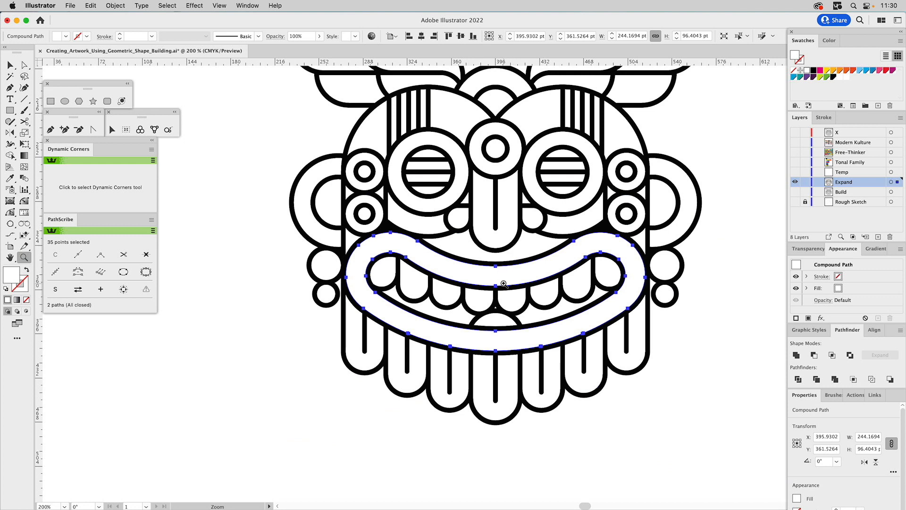
super+click(718, 362)
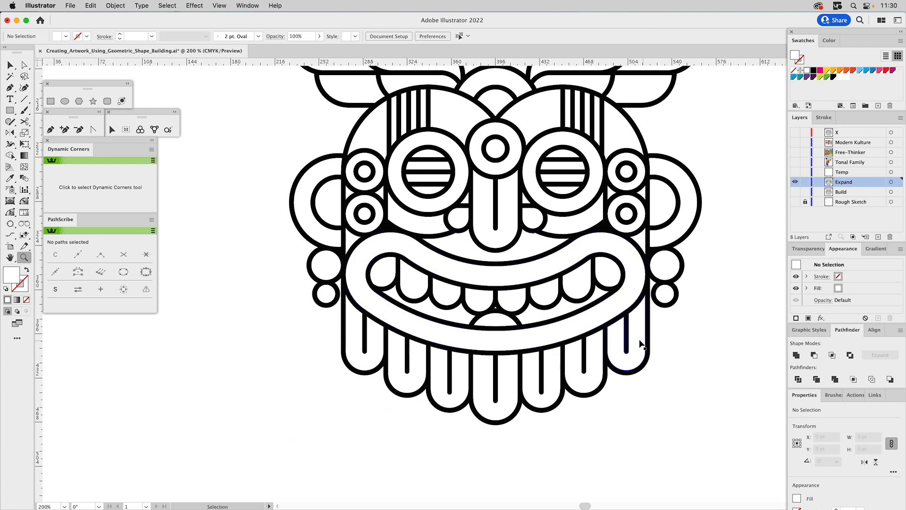
Remove the redundant anchor points along the lower outer edge of the lip's right half with the Smart Remove Brush.
key(v)
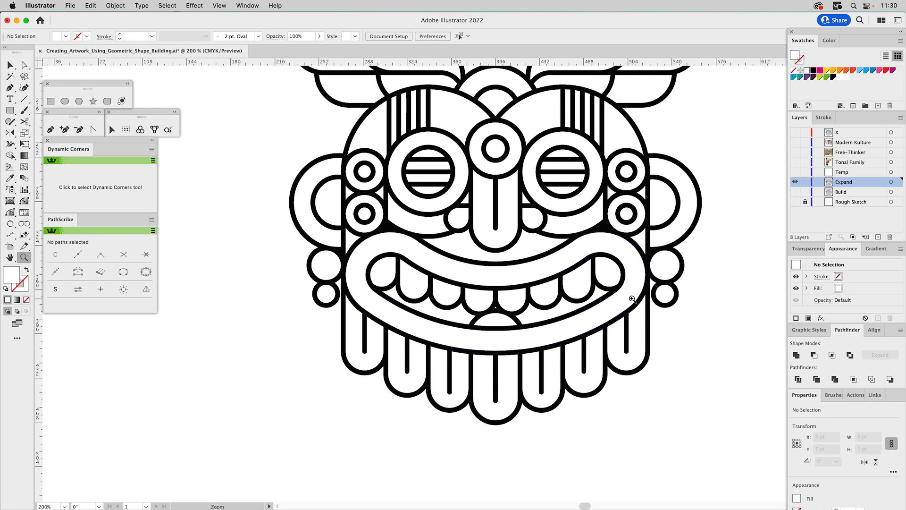
click(622, 296)
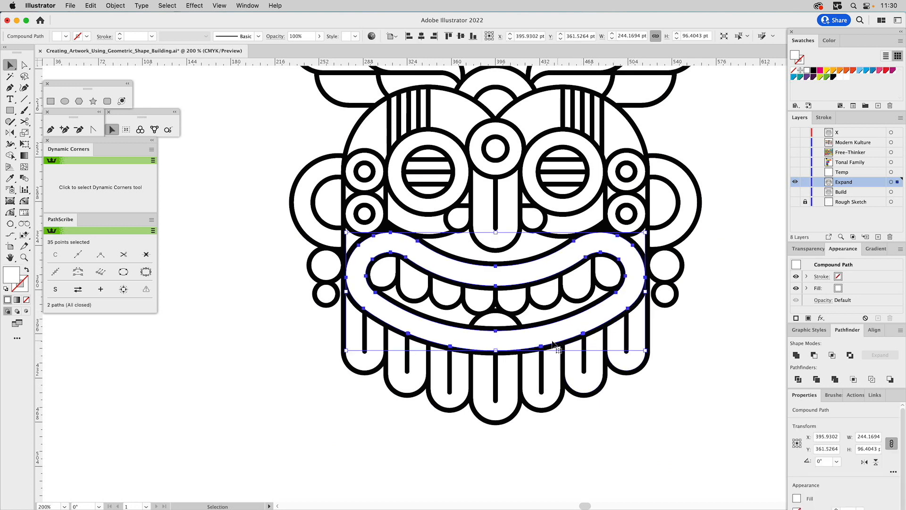
key(z)
drag(475, 300, 632, 380)
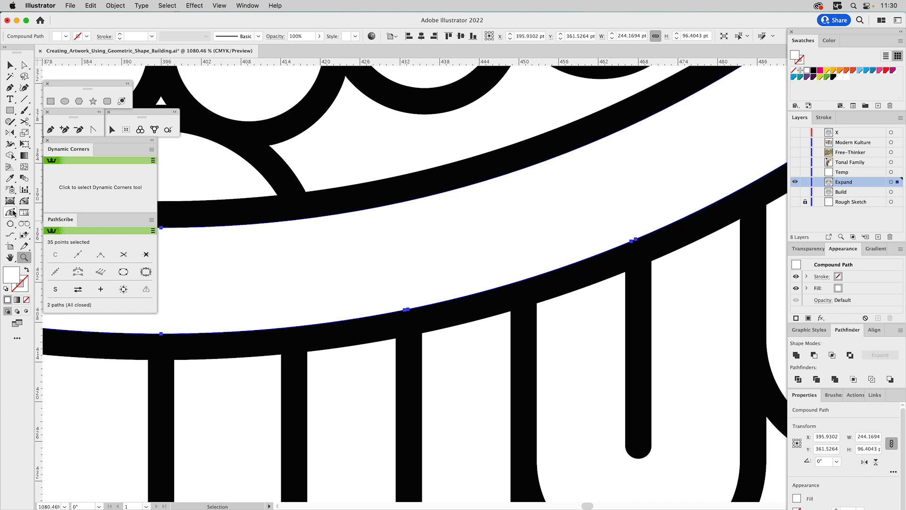
click(12, 213)
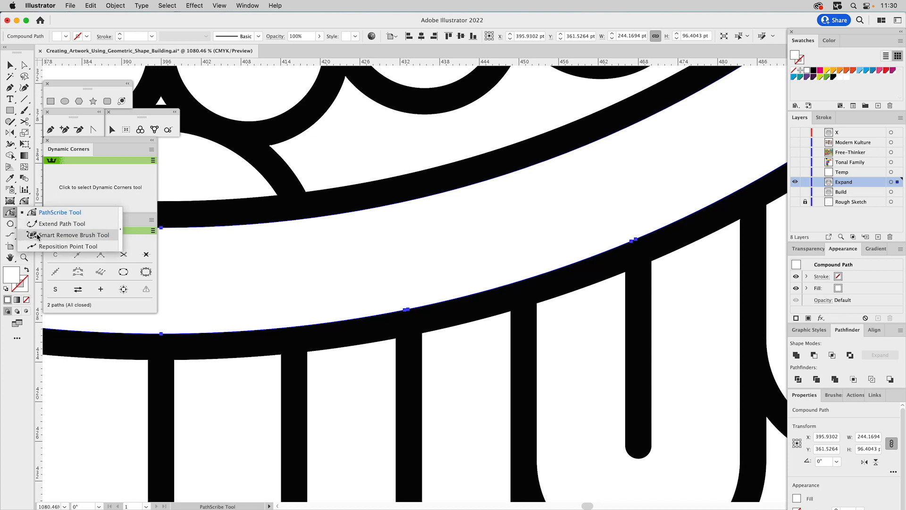
click(56, 235)
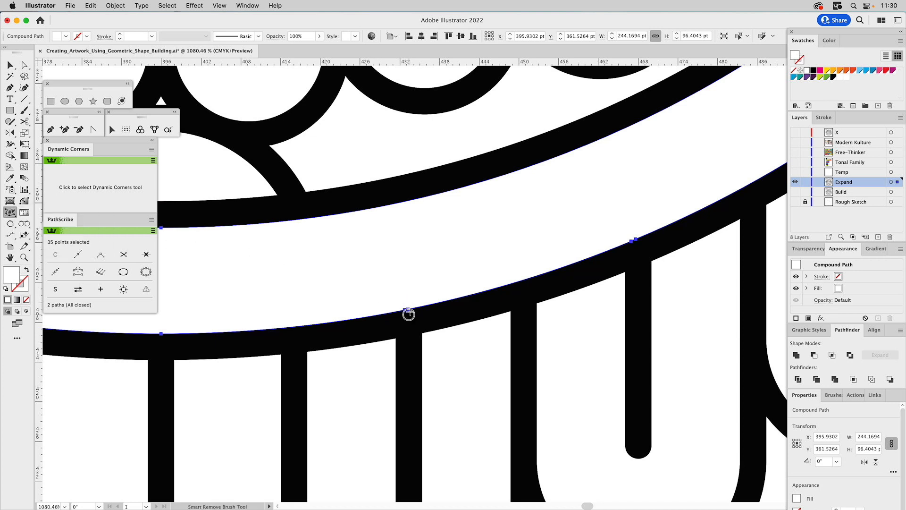
drag(406, 309, 397, 310)
mouse_move(641, 234)
mouse_down()
mouse_move(613, 251)
mouse_move(357, 283)
mouse_move(450, 283)
mouse_move(682, 249)
mouse_up()
Remove the redundant anchor points along the lower outer edge of the lip's left half and deselect the lip.
drag(262, 268, 642, 251)
drag(420, 245, 684, 274)
drag(653, 343, 627, 334)
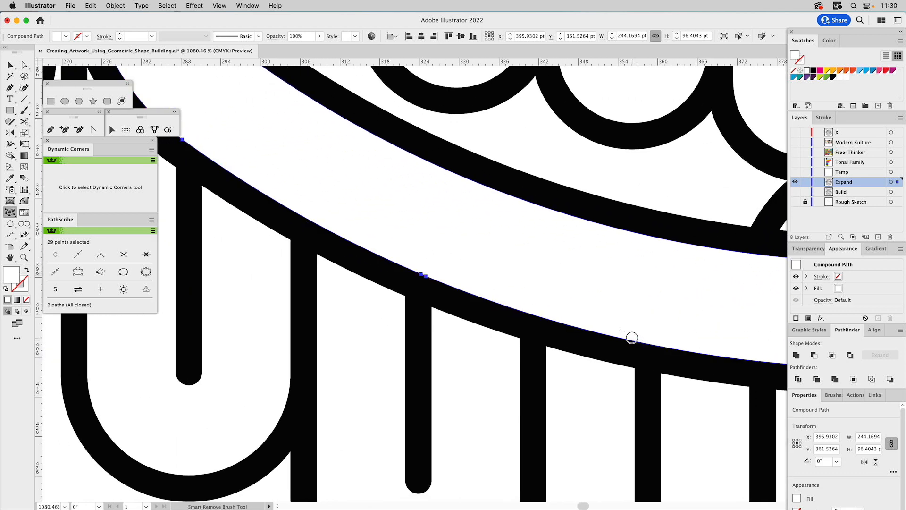
drag(421, 270, 418, 269)
mouse_move(372, 225)
mouse_down()
mouse_move(522, 281)
mouse_move(398, 378)
mouse_move(409, 287)
mouse_move(361, 212)
mouse_up()
key(z)
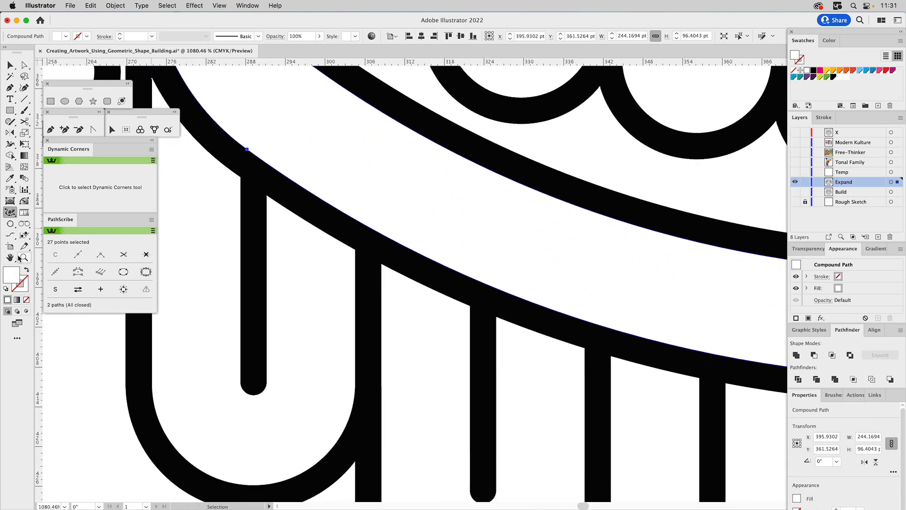
alt+click(595, 303)
alt+click(595, 304)
alt+click(595, 303)
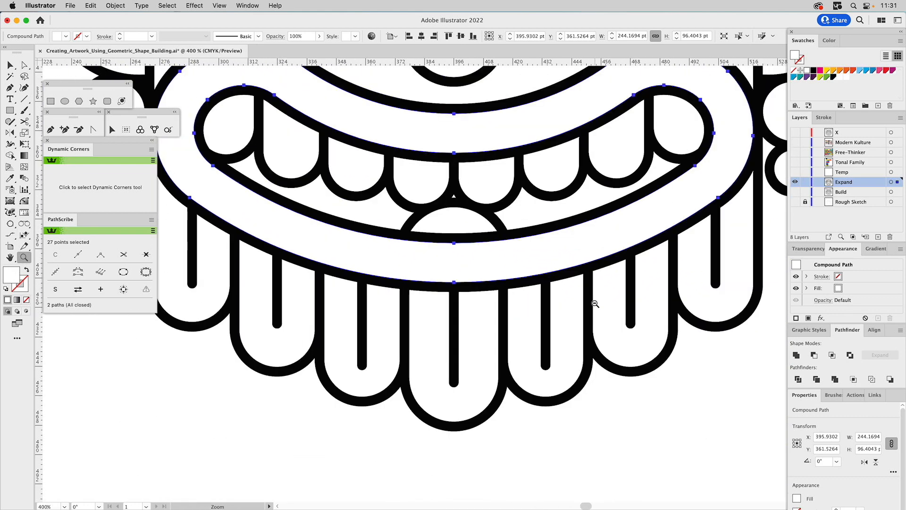
alt+click(595, 304)
drag(440, 217, 557, 320)
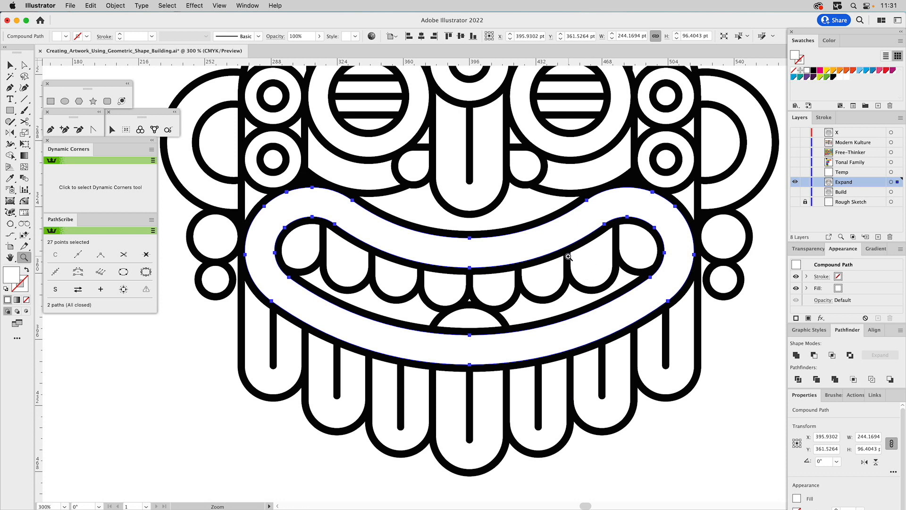
drag(508, 212, 515, 334)
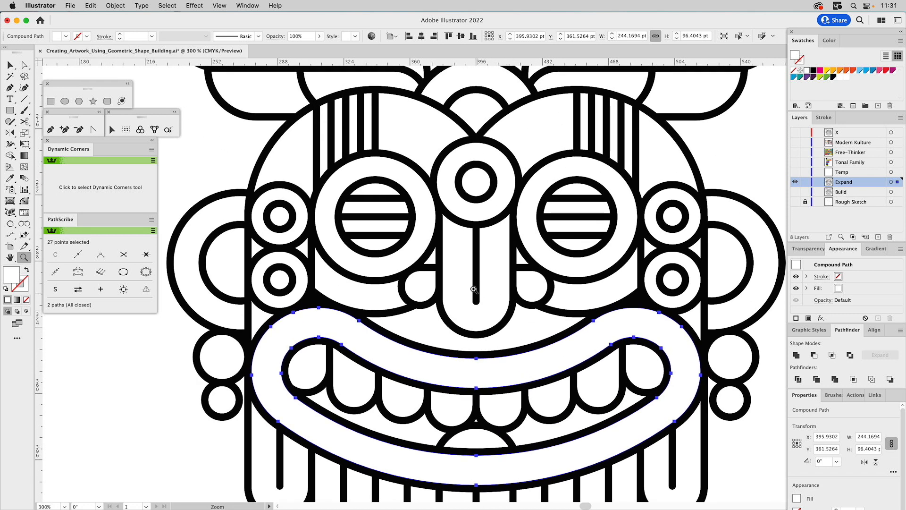
key(v)
click(229, 152)
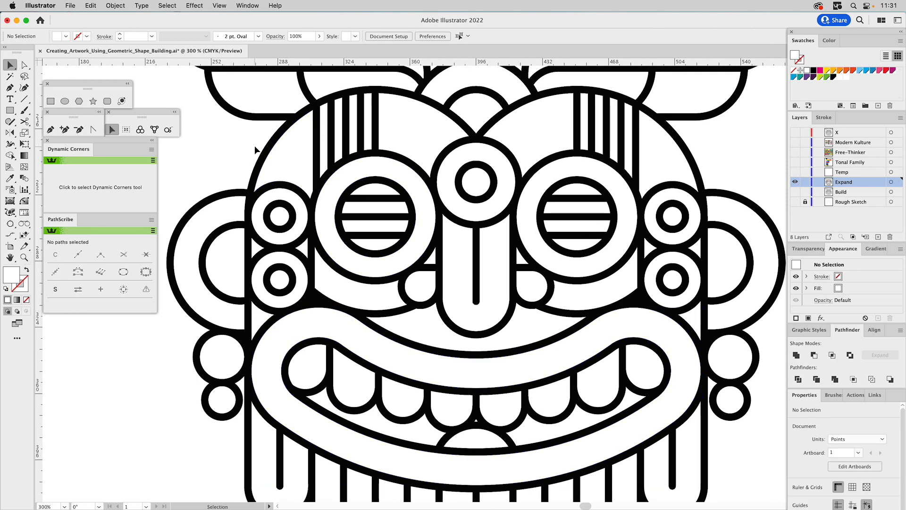
Add a 10 pt black stroke to the mask's black outer silhouette and deselect it.
drag(255, 149, 342, 298)
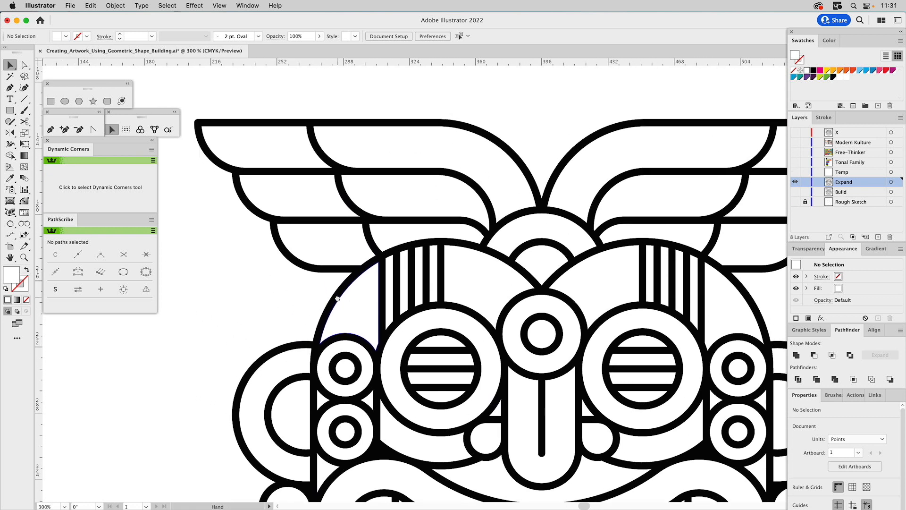
click(277, 123)
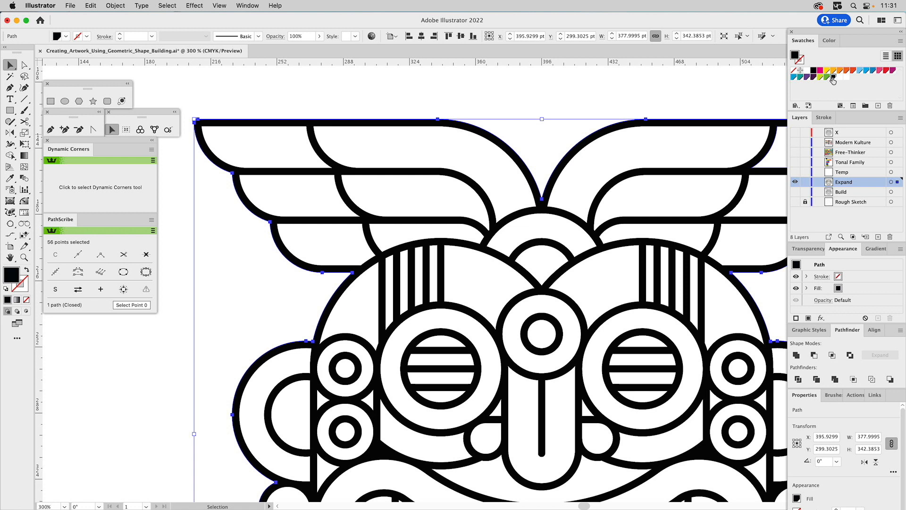
drag(801, 58, 801, 59)
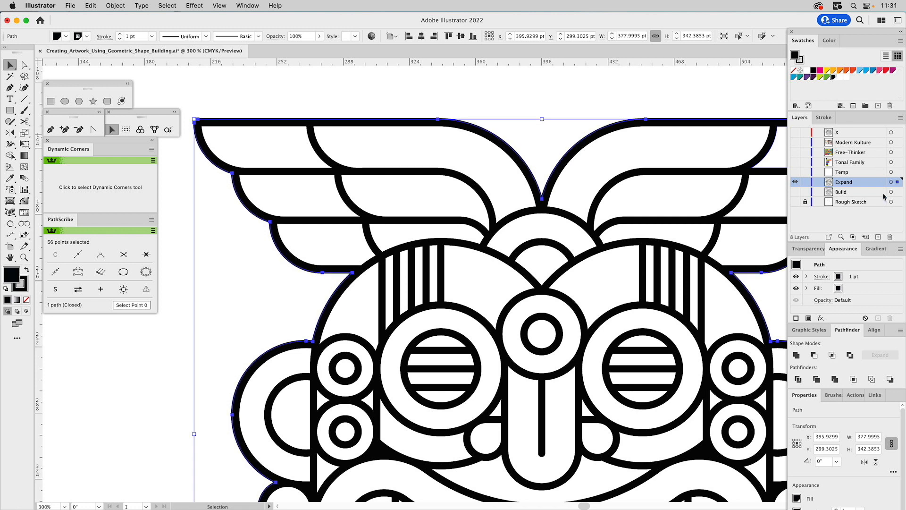
click(824, 117)
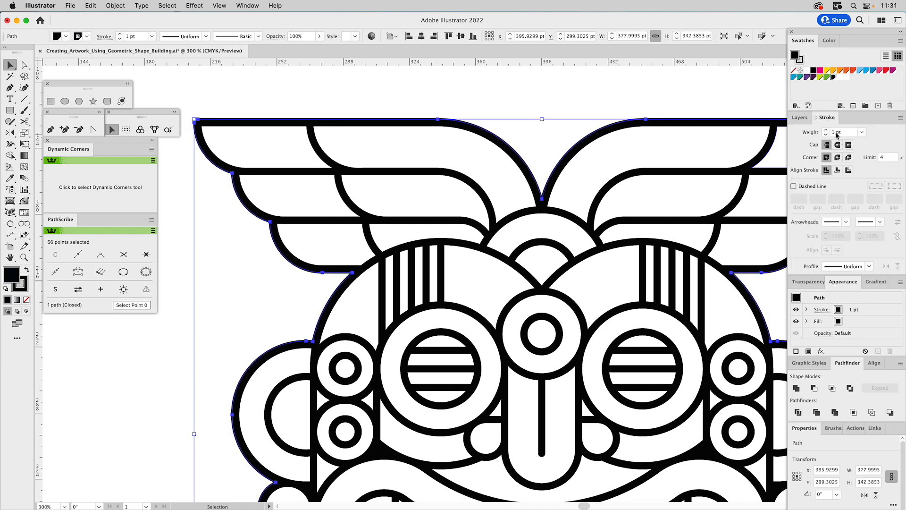
text(1)
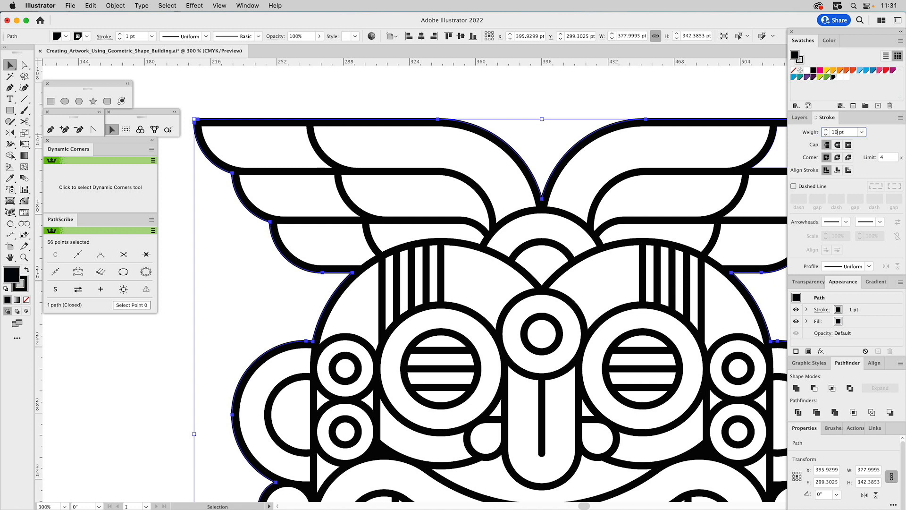
text(0)
key(Return)
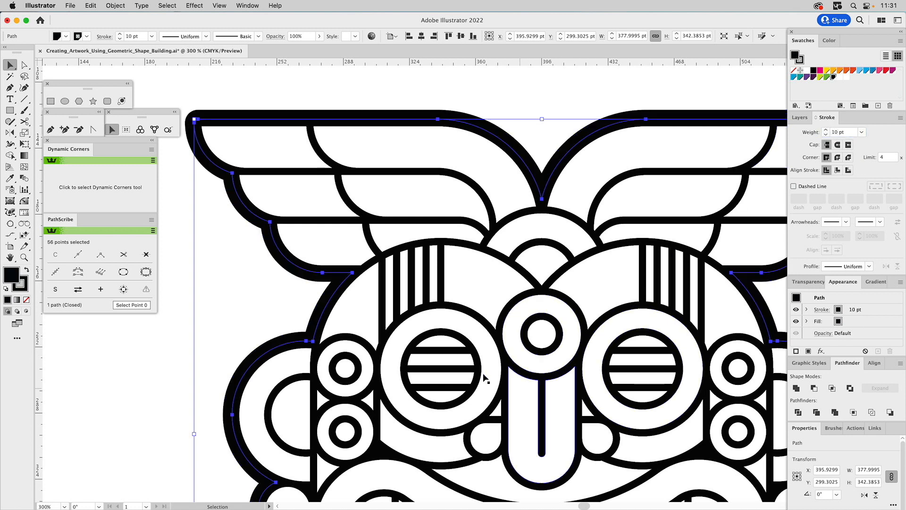
key(a)
click(250, 303)
key(v)
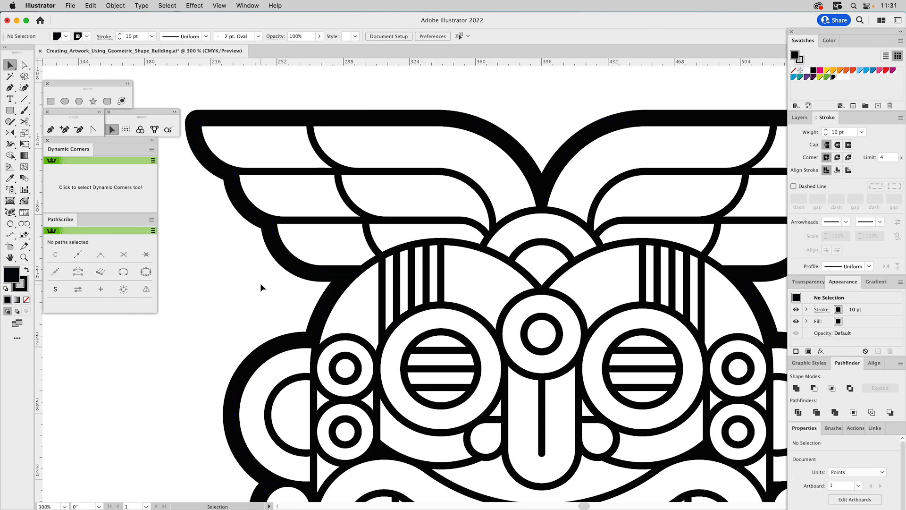
key(super+0)
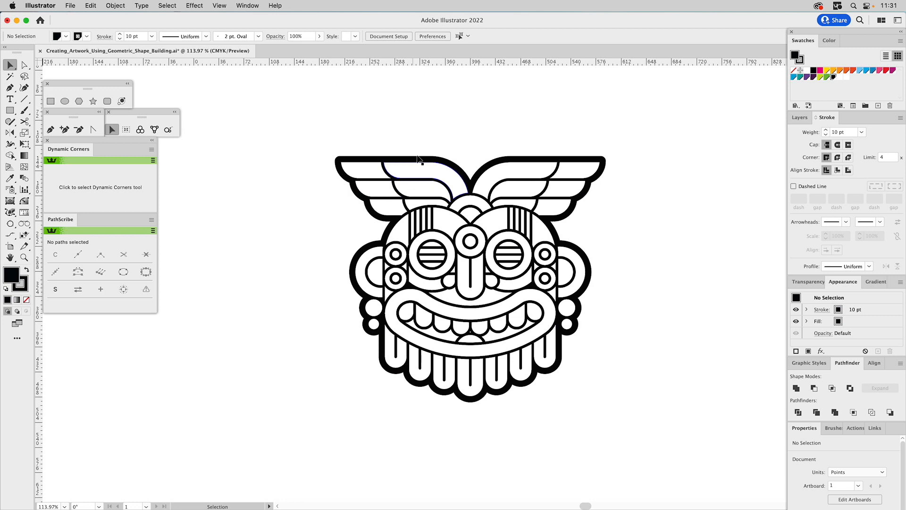
Outline the stroke of the mask's silhouette and unite the resulting pieces into one black shape.
drag(408, 161, 410, 162)
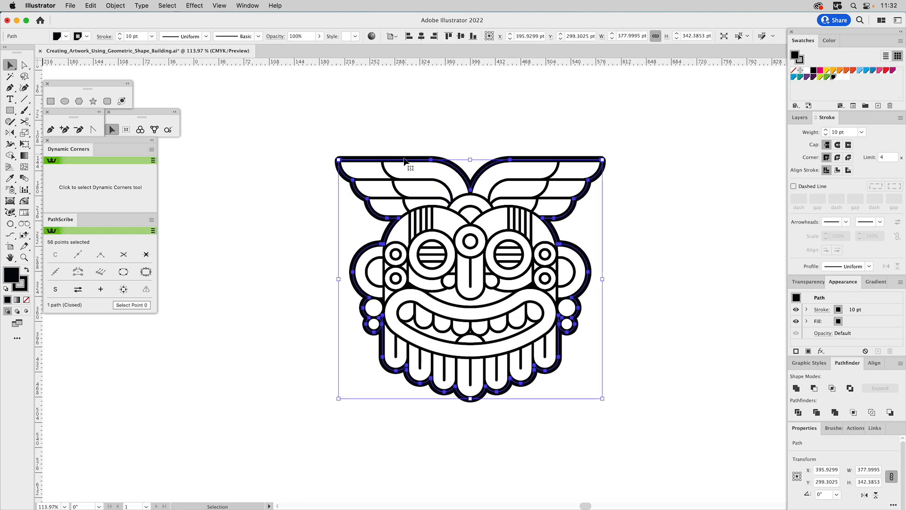
click(118, 6)
mouse_move(121, 242)
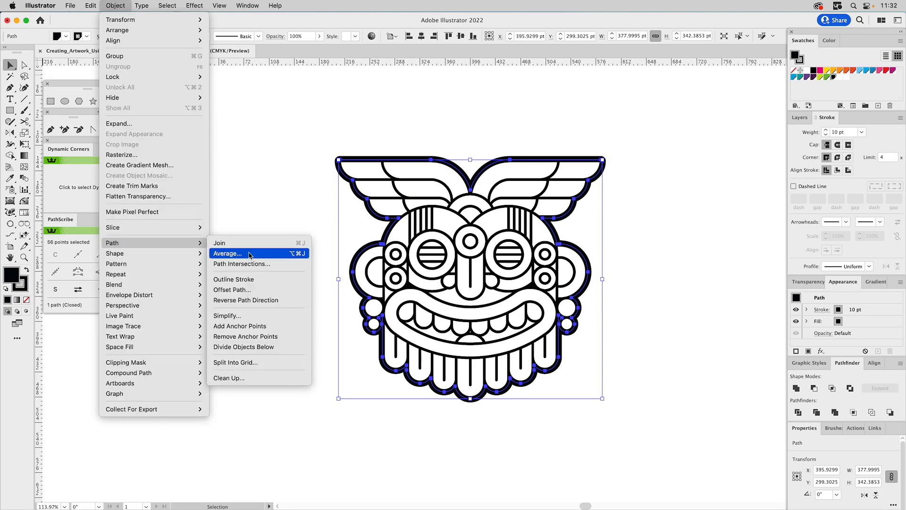
click(255, 280)
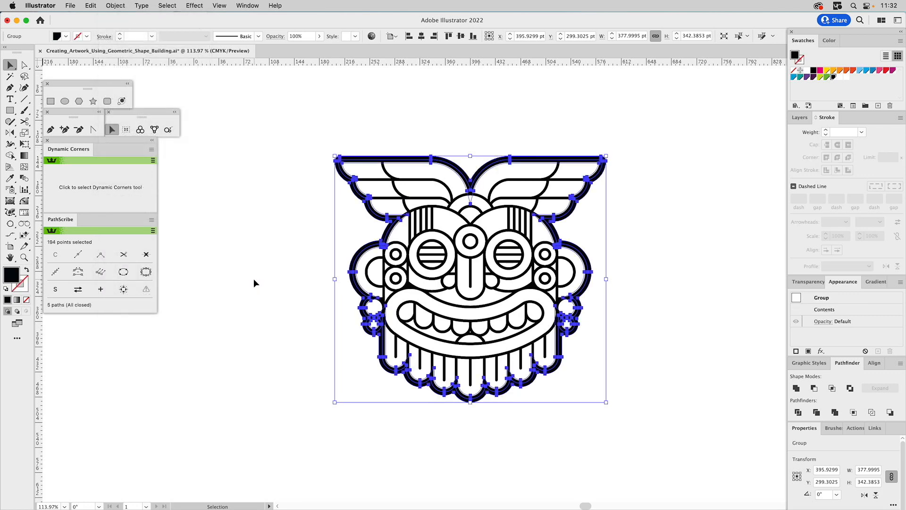
click(797, 389)
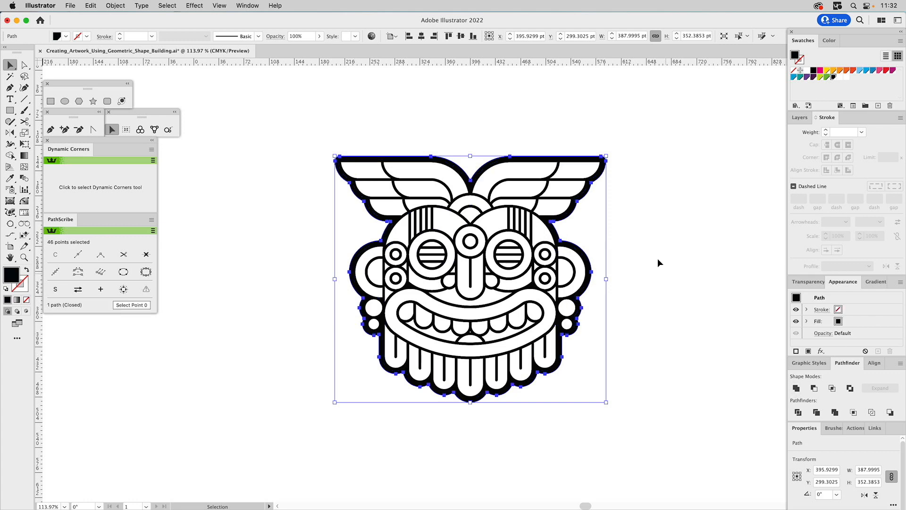
key(a)
key(super+y)
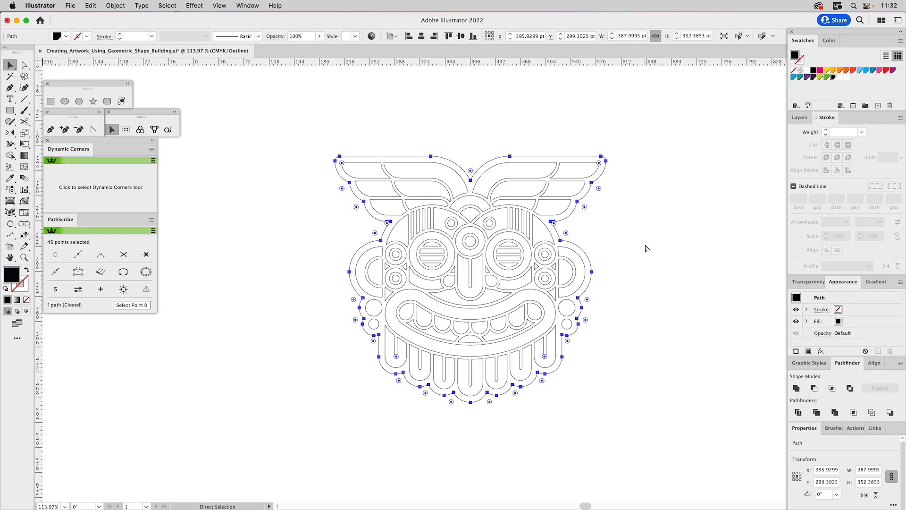
key(super+y)
key(v)
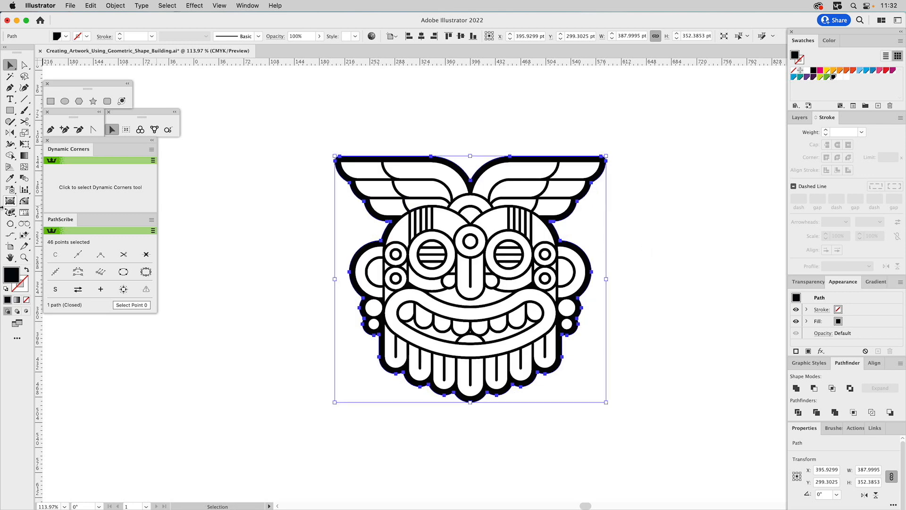
Round the pointed upper outer tips and lower inner corners of the left wing's outer feathers by about 1 pt with Dynamic Corners.
click(24, 257)
drag(306, 124, 633, 301)
drag(430, 191, 538, 234)
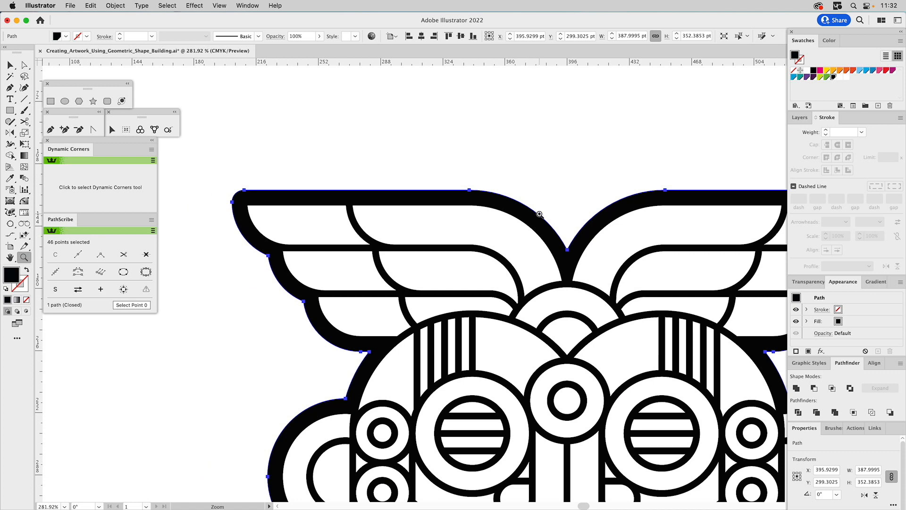
drag(192, 130, 652, 404)
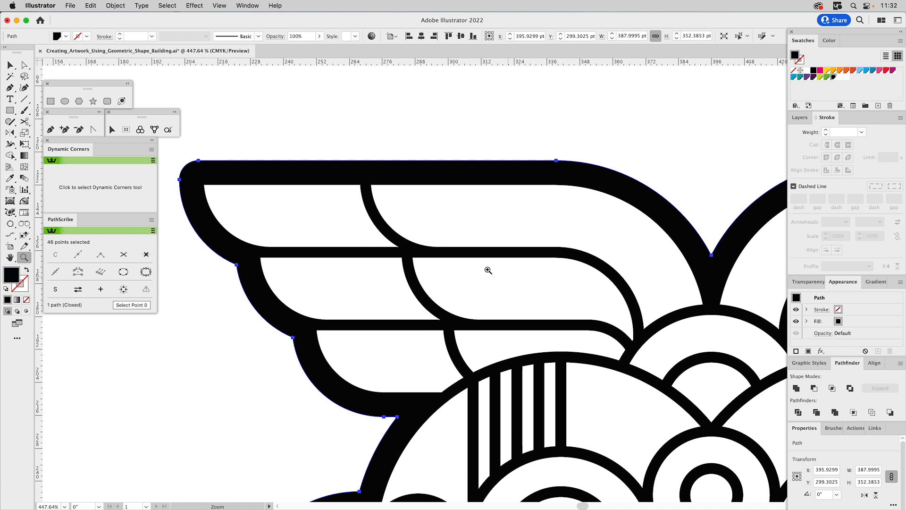
click(48, 190)
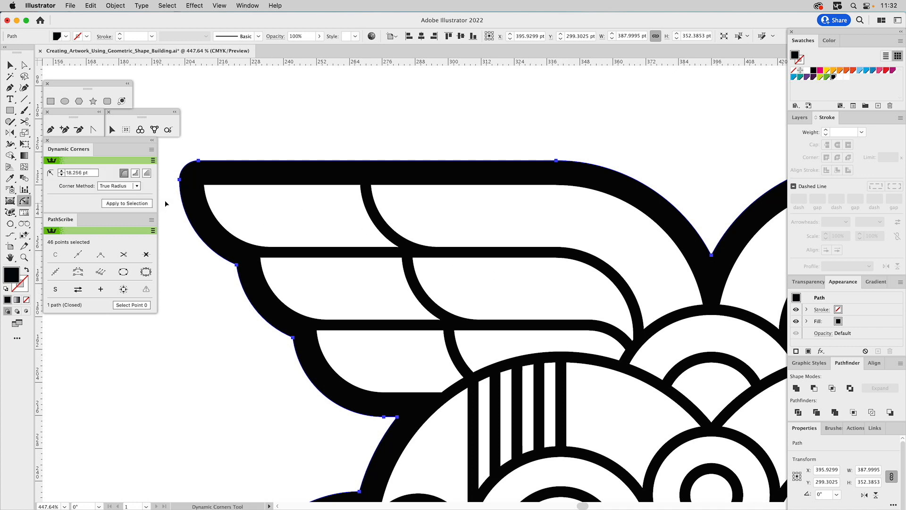
click(206, 188)
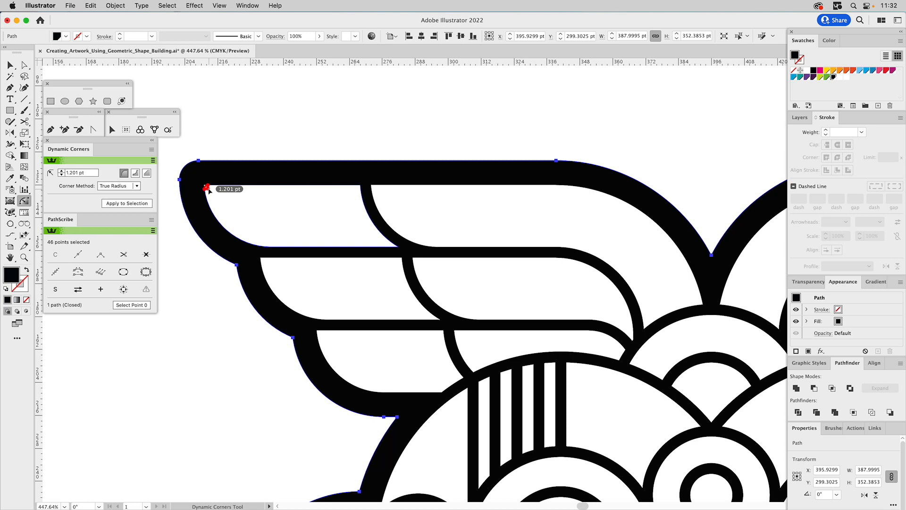
click(399, 249)
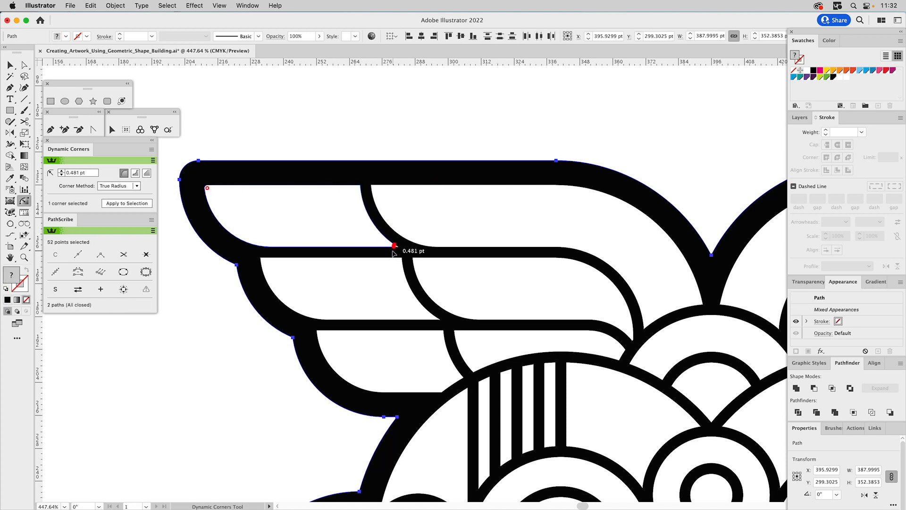
shift+click(442, 321)
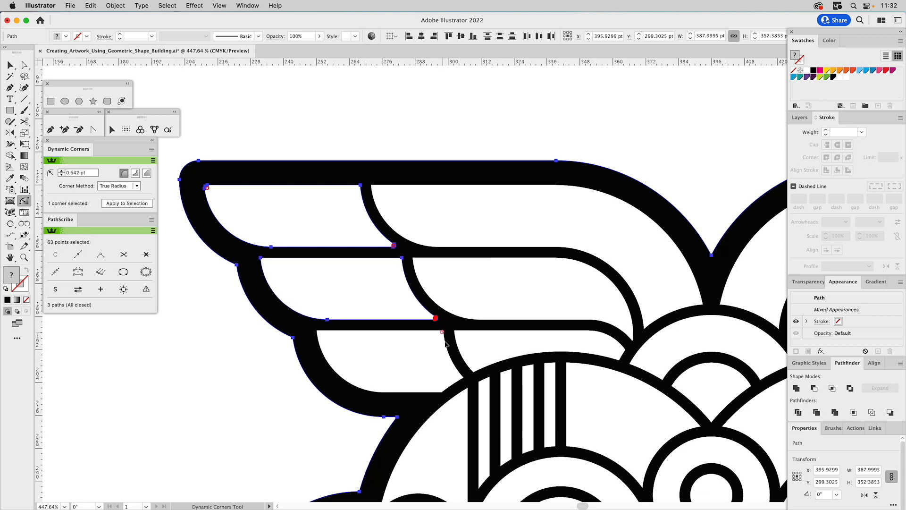
shift+click(316, 332)
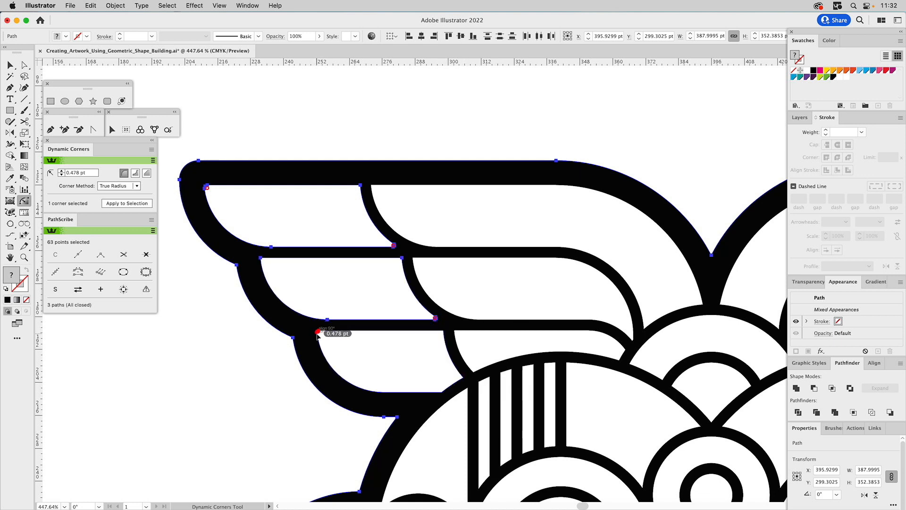
click(262, 260)
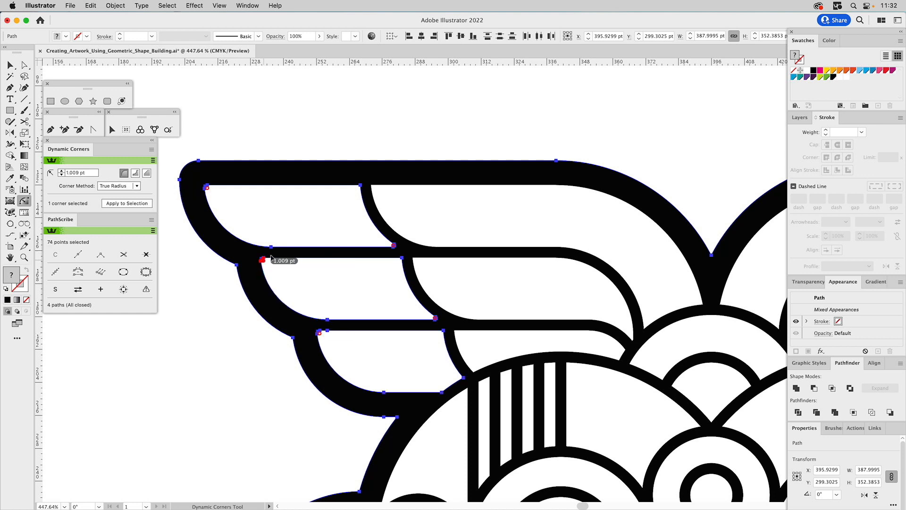
Round the corners beside the left wing's feather dividers by about 1 pt, plus the top feather's corner at the forehead arch.
click(372, 188)
drag(358, 188, 360, 191)
double_click(400, 258)
double_click(443, 330)
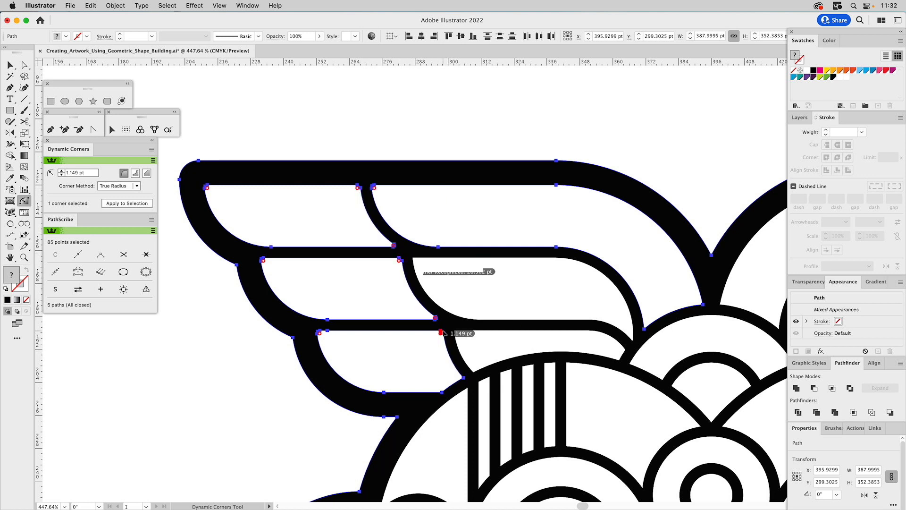
click(374, 187)
click(415, 259)
click(457, 333)
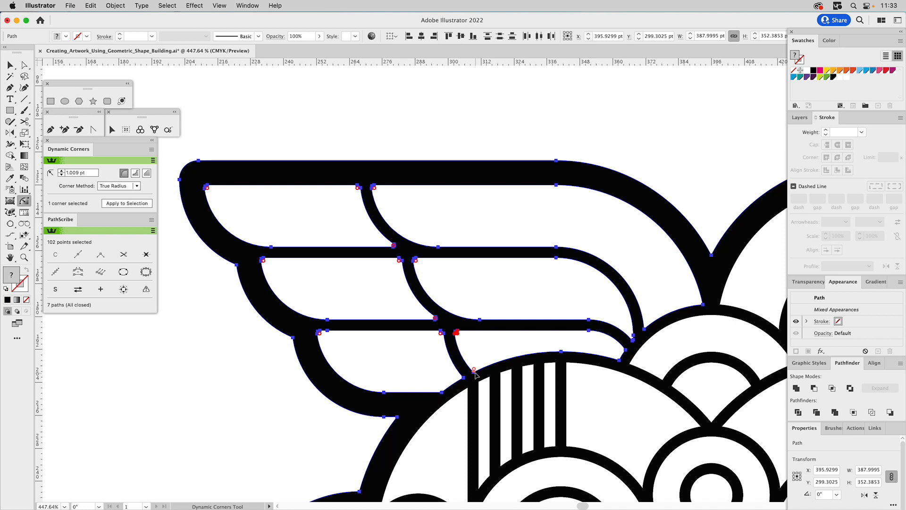
click(703, 306)
click(216, 6)
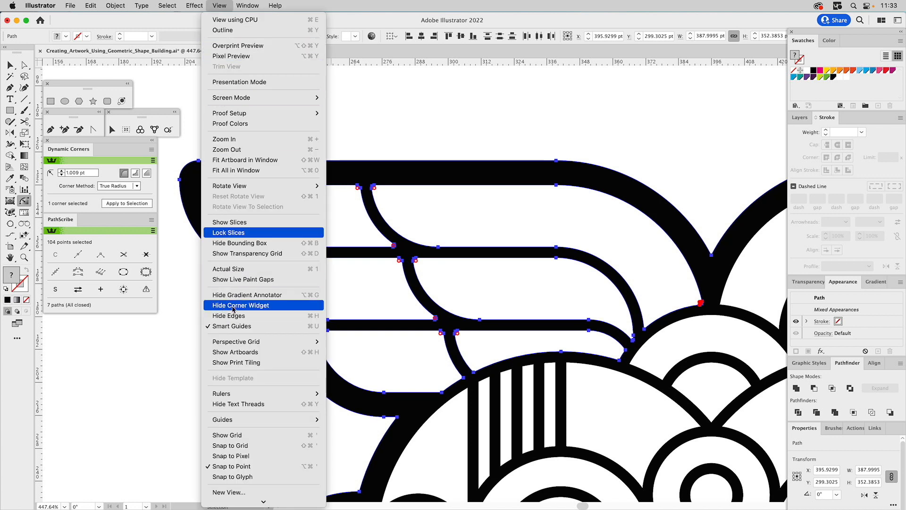
click(165, 339)
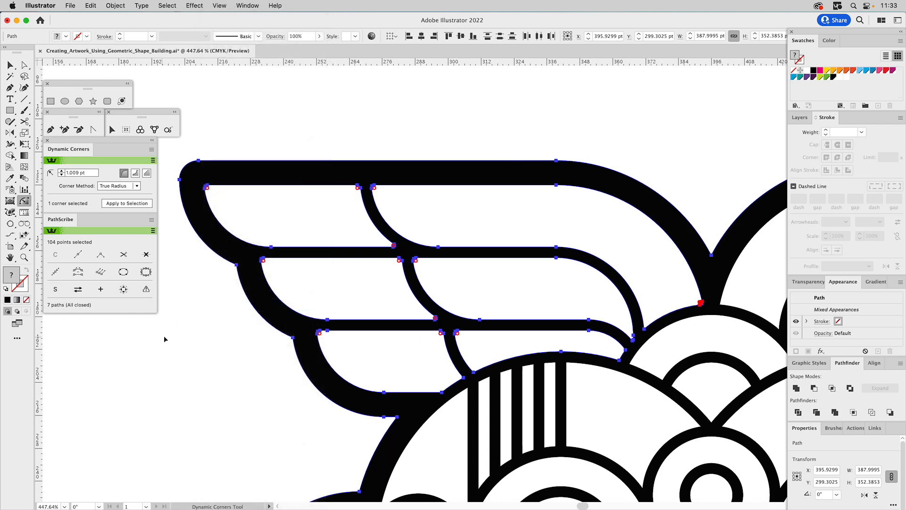
Round the left wing's remaining sharp feather corners beside the forehead arches with Dynamic Corners.
click(645, 327)
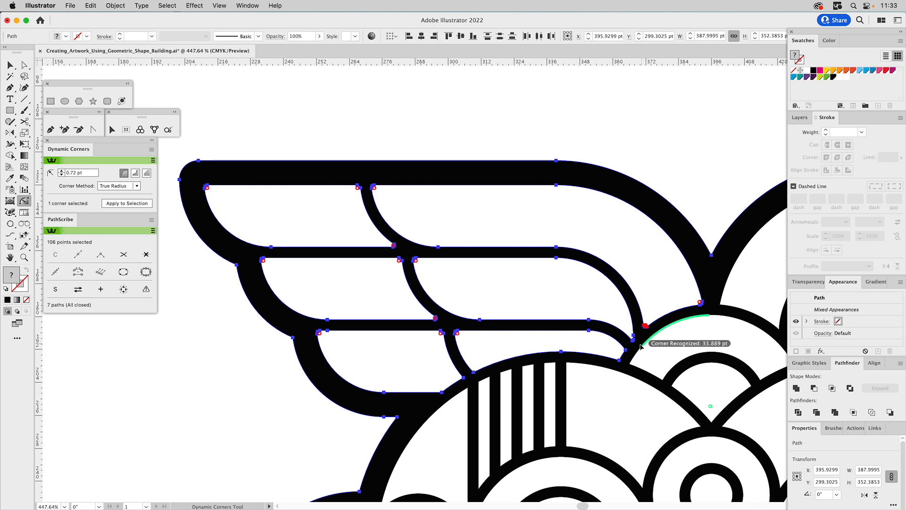
drag(476, 374, 486, 370)
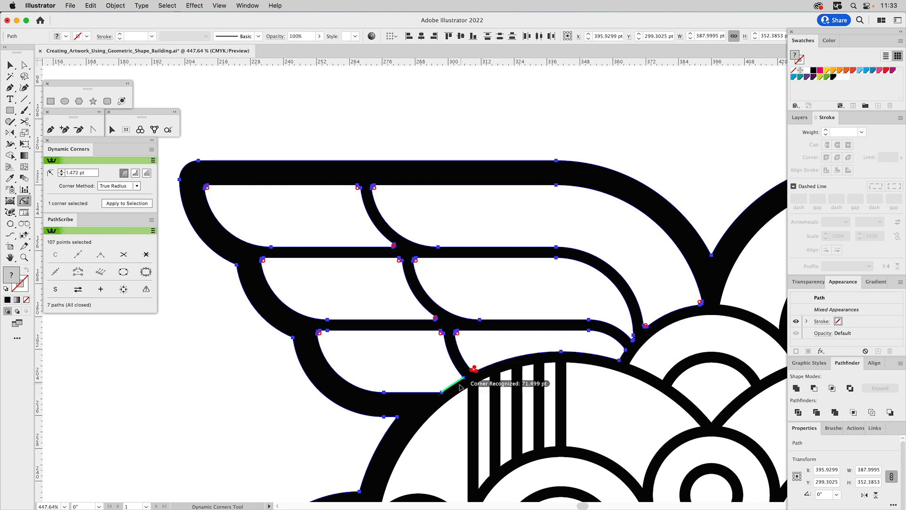
double_click(443, 391)
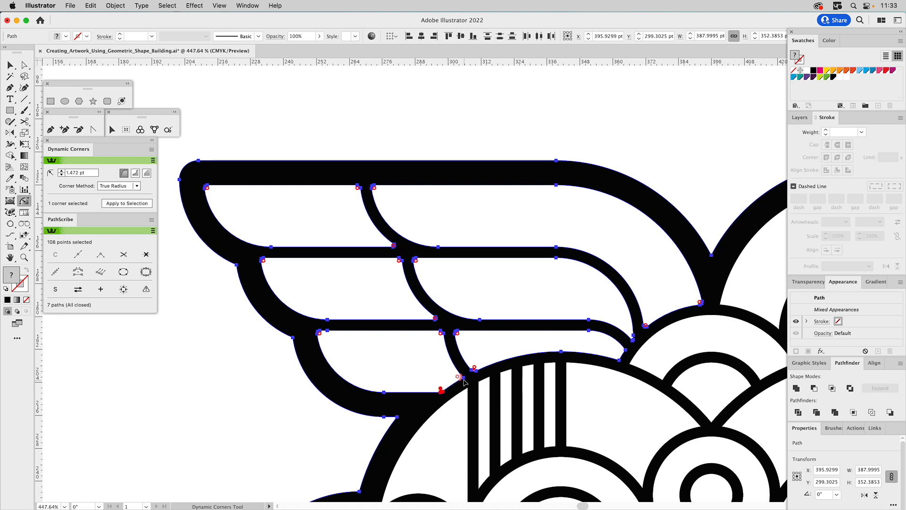
click(462, 377)
Round the corners of the central forehead fan and the small arch below it, plus the silhouette's notch between the wings.
double_click(633, 364)
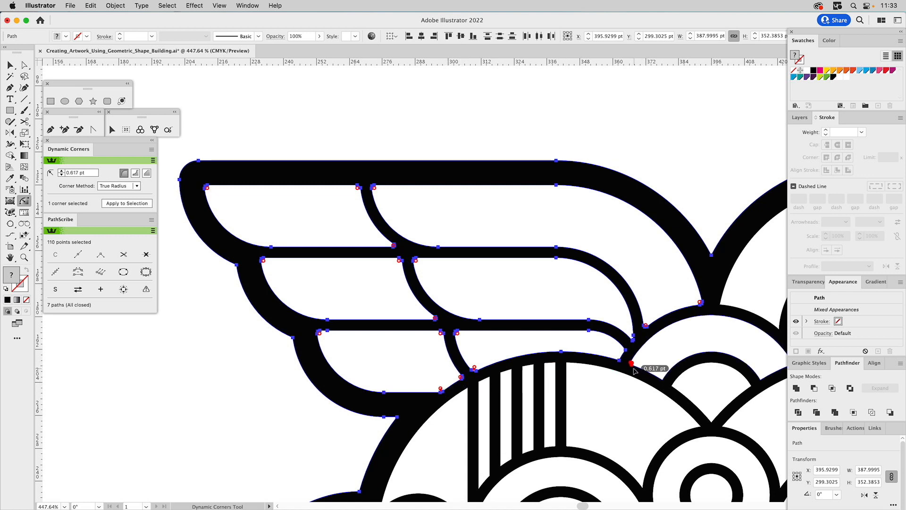
click(663, 378)
drag(675, 390, 521, 220)
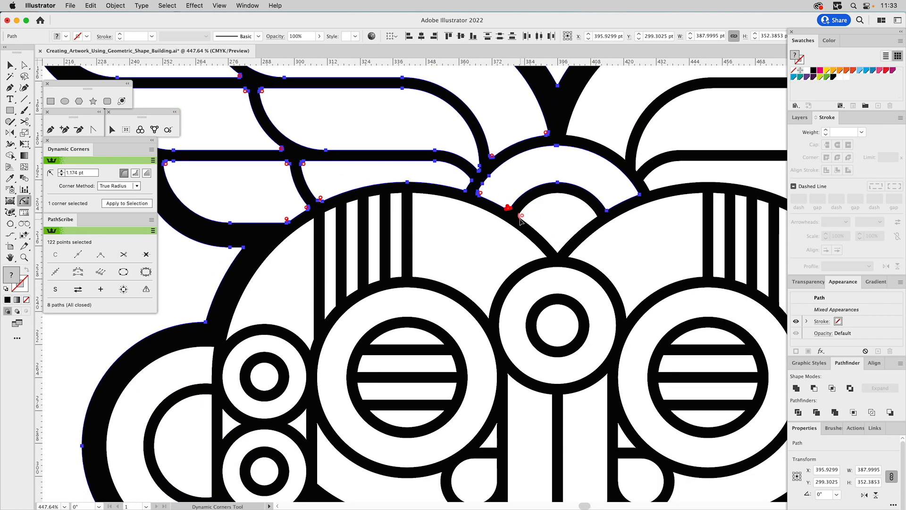
click(520, 219)
click(607, 208)
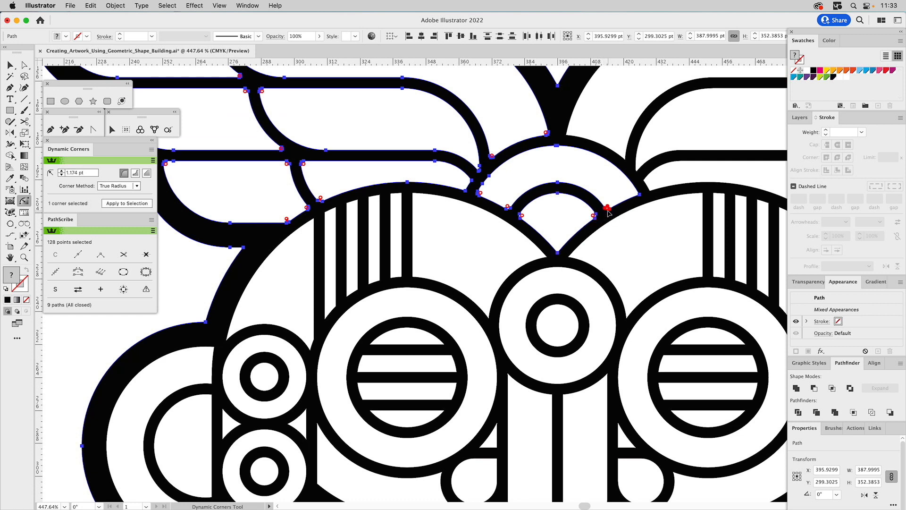
click(637, 193)
click(559, 254)
double_click(559, 252)
drag(570, 184, 530, 349)
click(521, 248)
drag(525, 251, 527, 251)
Delete the six white feather shapes of the right wing, leaving the black silhouette in place.
key(v)
click(510, 118)
drag(595, 156, 388, 117)
drag(506, 96, 769, 291)
shift+click(724, 313)
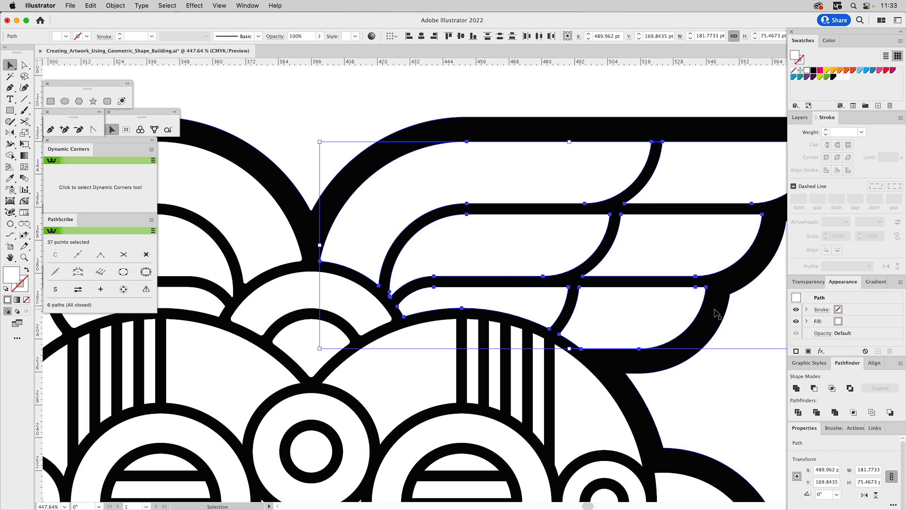
key(Delete)
Reflect a copy of the left wing's six white feather shapes across the mask's vertical centre line onto the right wing.
drag(392, 242, 566, 206)
drag(442, 91, 239, 302)
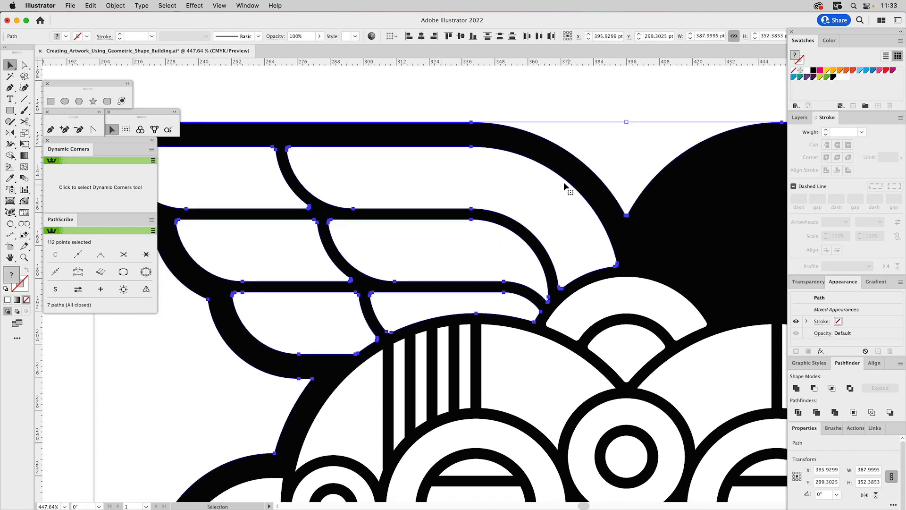
shift+click(581, 169)
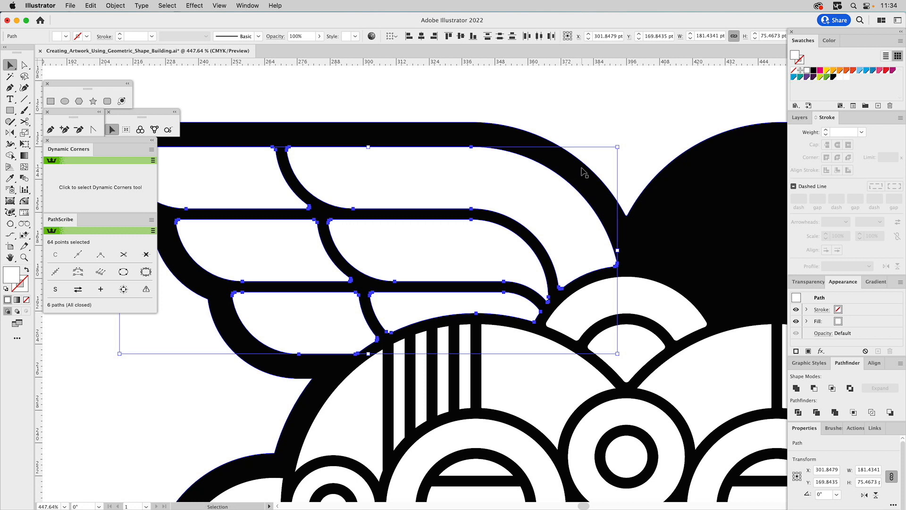
click(10, 133)
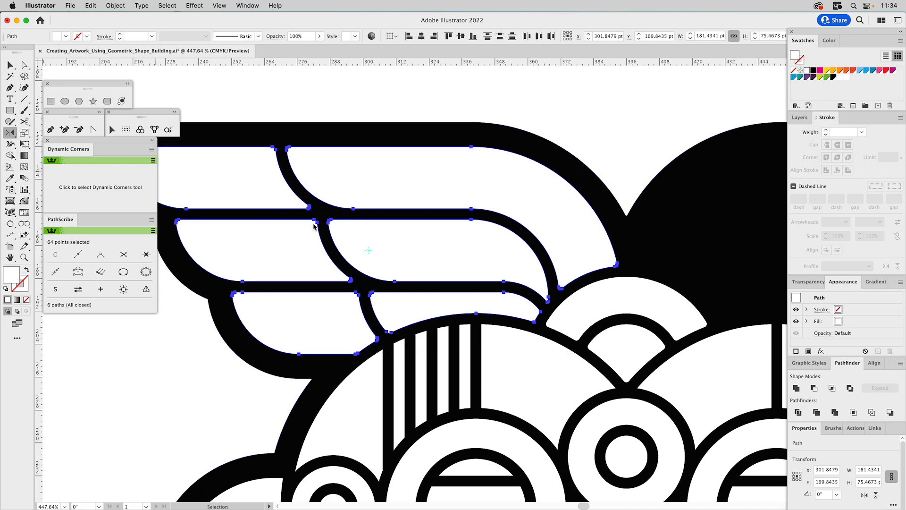
click(627, 325)
drag(629, 332, 645, 384)
Try to round the lower corners of the left eye's top slit with Dynamic Corners.
key(space)
drag(647, 416, 650, 201)
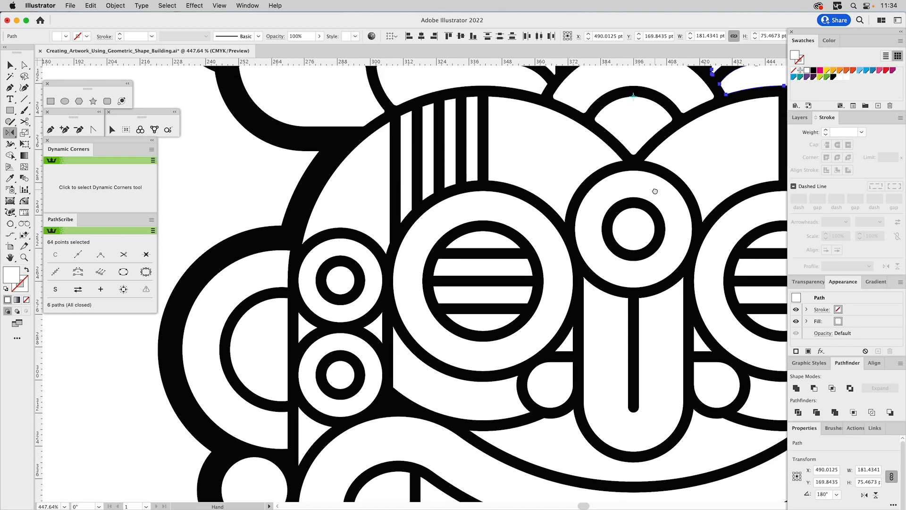
click(110, 187)
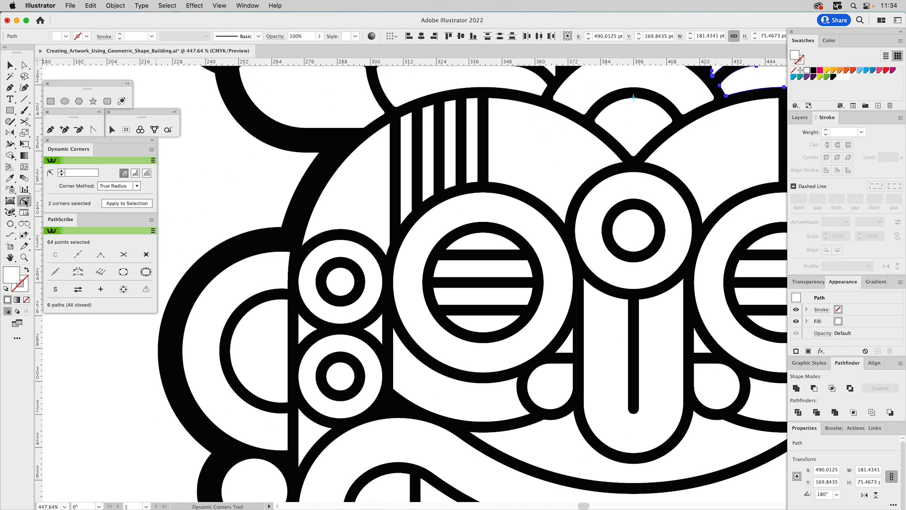
drag(448, 249, 450, 248)
shift+click(518, 249)
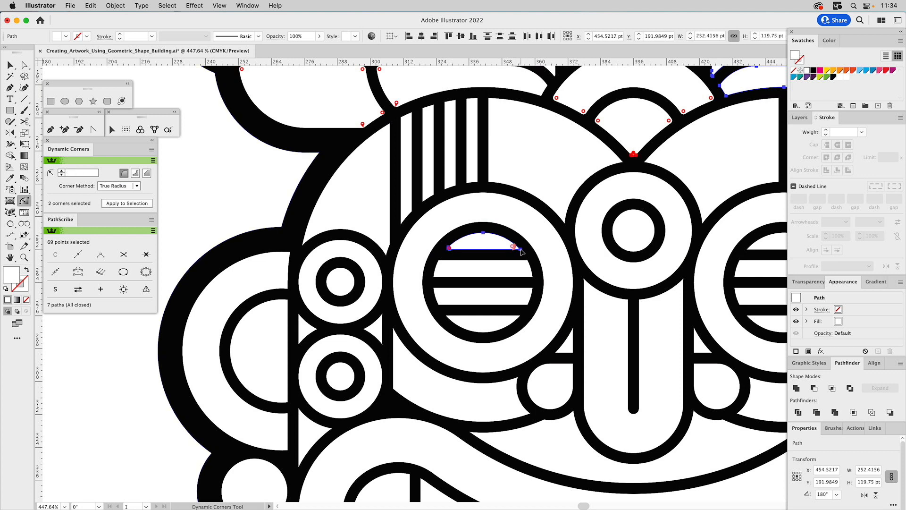
click(521, 251)
key(super+z)
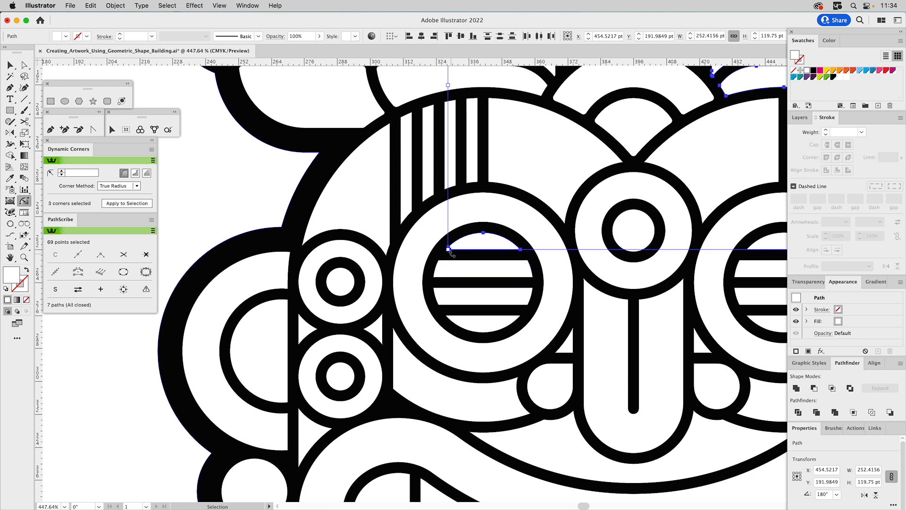
Round the corners of the left eye's upper two white slits by about 0.55 pt.
click(451, 249)
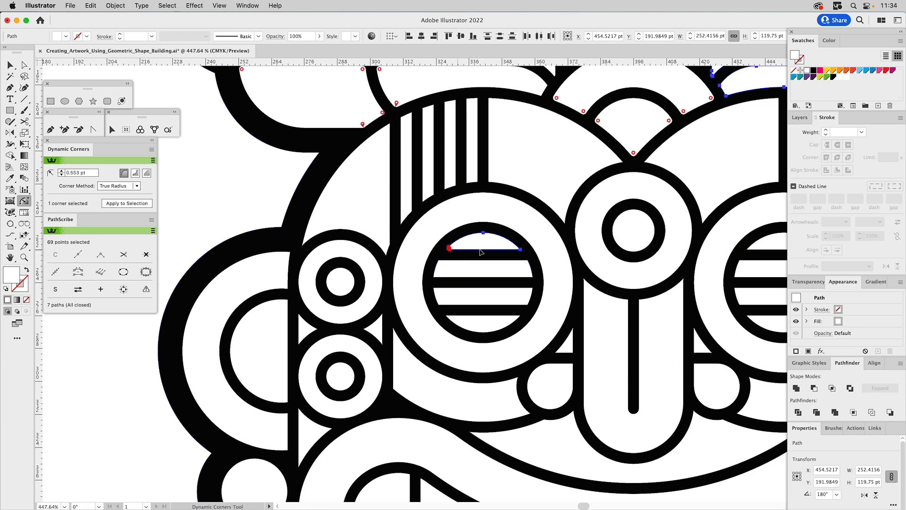
shift+click(520, 249)
shift+click(436, 276)
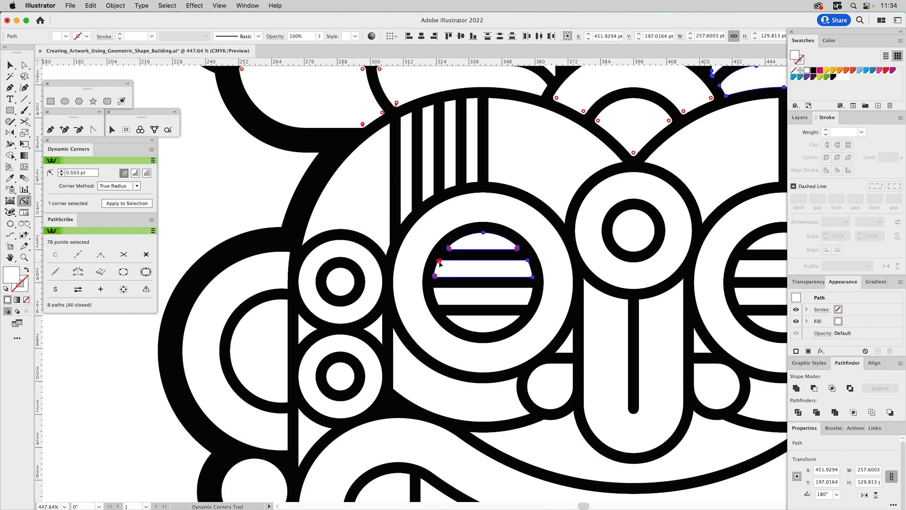
key(z)
drag(407, 210, 577, 354)
click(24, 201)
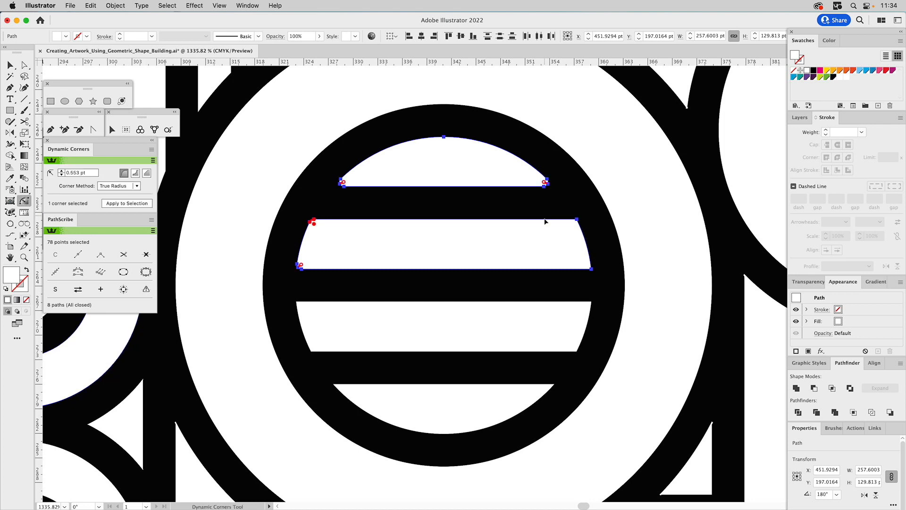
click(579, 221)
click(577, 222)
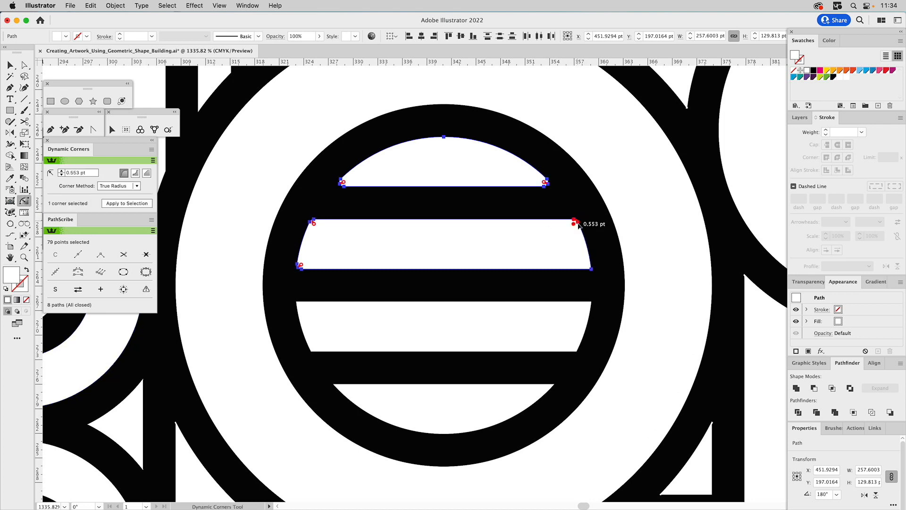
click(590, 269)
Round the corners of the left eye's lower two white slits by about 0.55 pt.
click(589, 304)
click(299, 305)
click(313, 348)
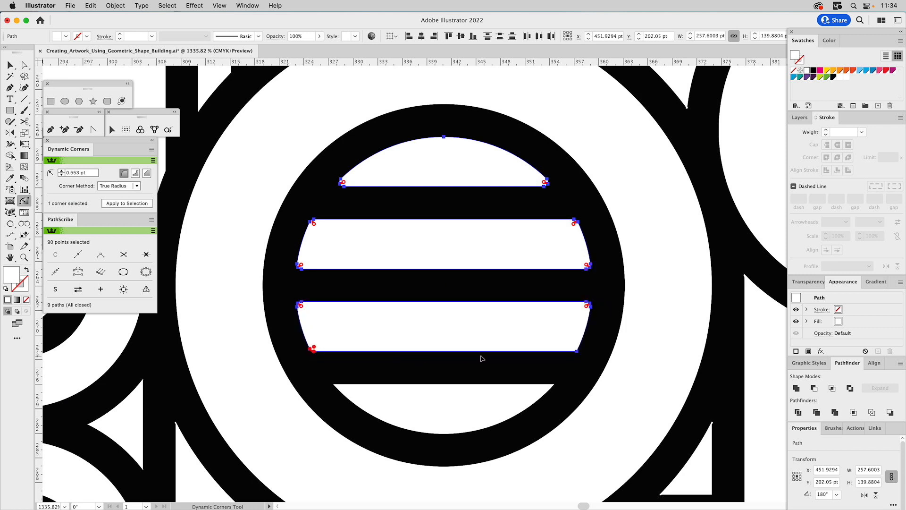
click(576, 350)
shift+click(548, 386)
shift+click(335, 386)
Delete the four white slits inside the right eye.
click(24, 257)
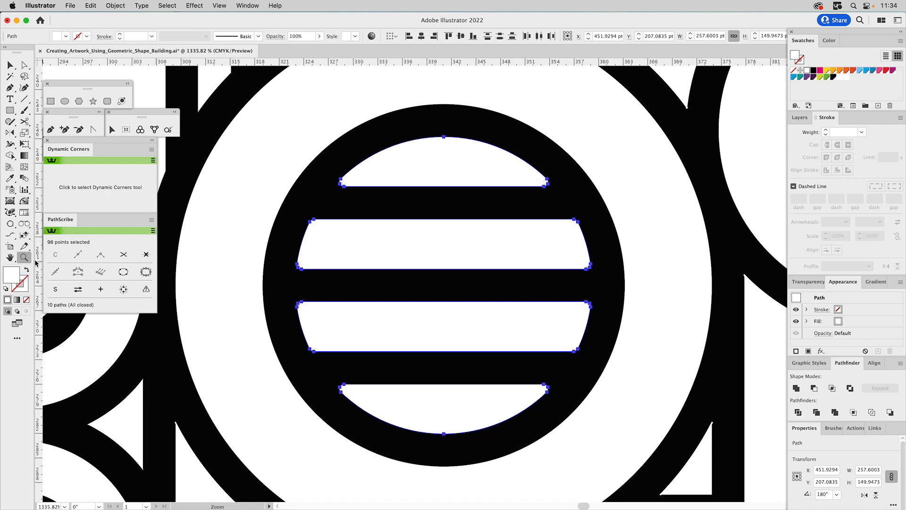
alt+click(456, 261)
alt+click(458, 261)
alt+click(459, 262)
alt+click(459, 262)
drag(500, 271, 349, 246)
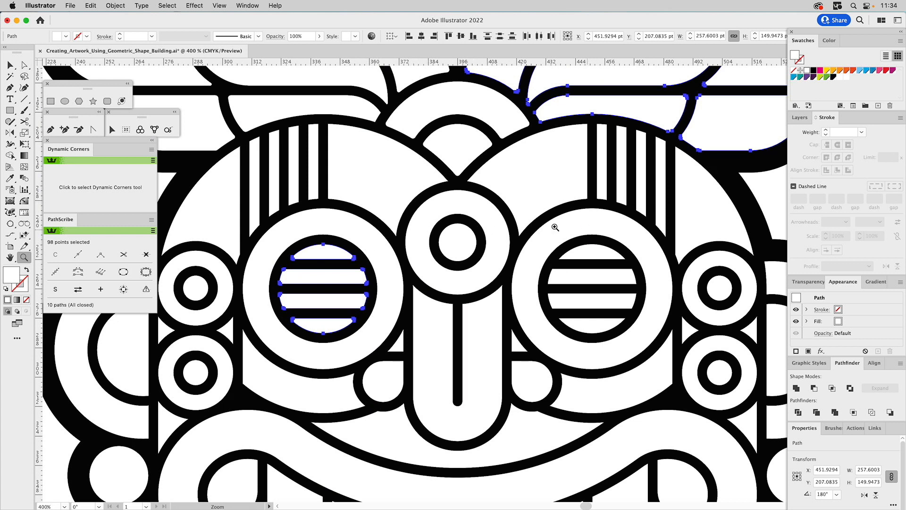
key(v)
click(587, 253)
shift+click(590, 276)
shift+click(580, 300)
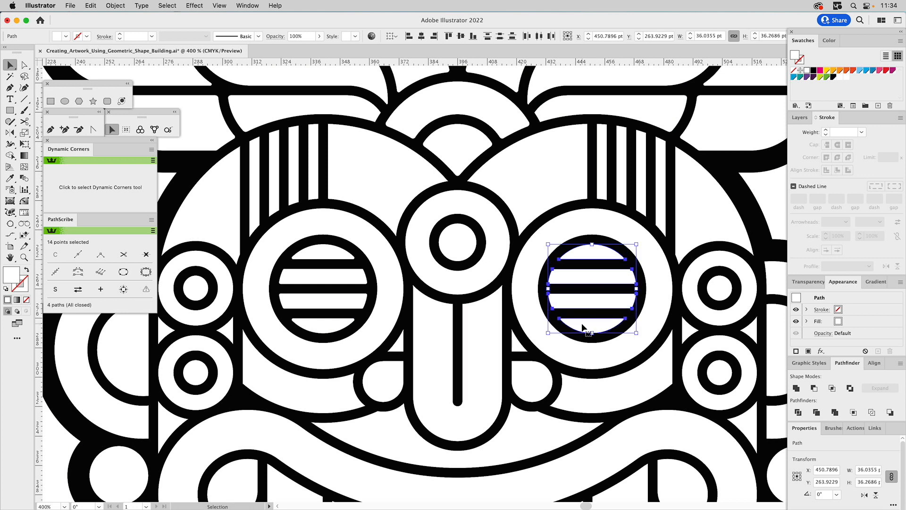
key(Delete)
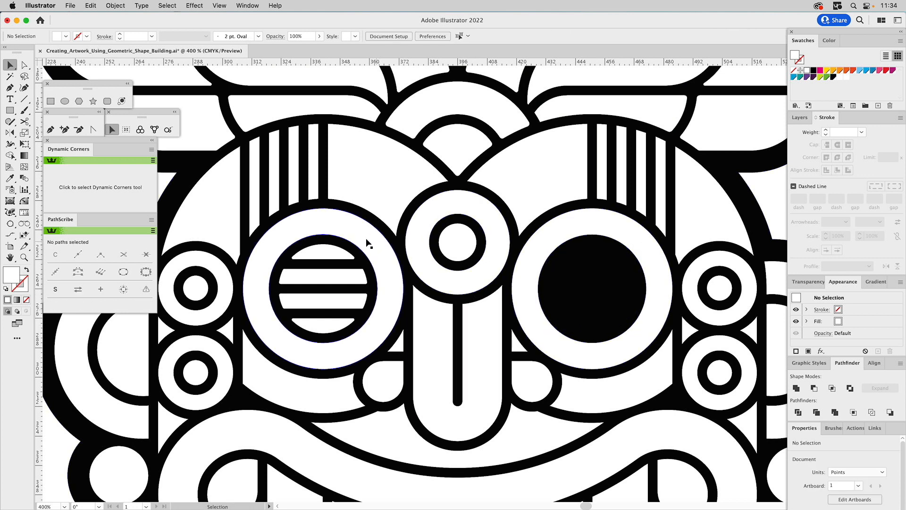
Round the left forehead panel's two corners beside the central circle by about 0.6 pt with Dynamic Corners.
click(24, 257)
drag(216, 227, 289, 212)
drag(201, 88, 567, 317)
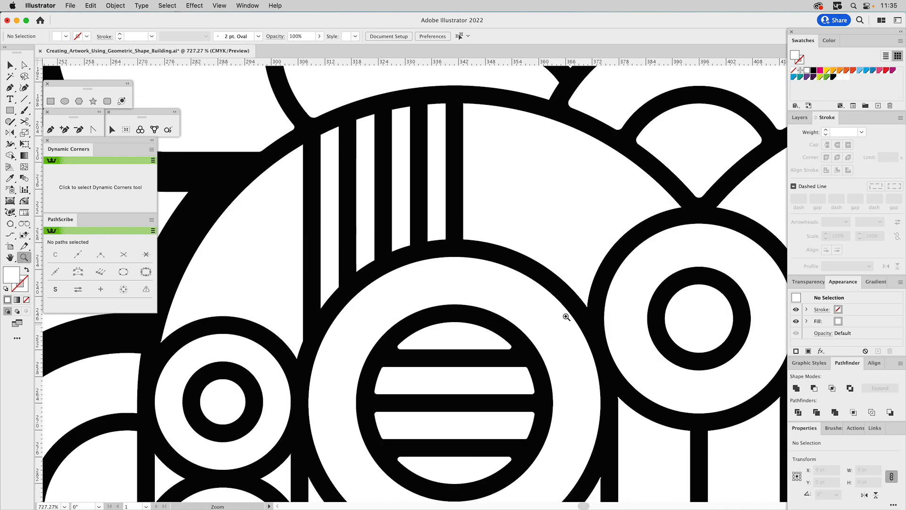
click(24, 201)
click(586, 303)
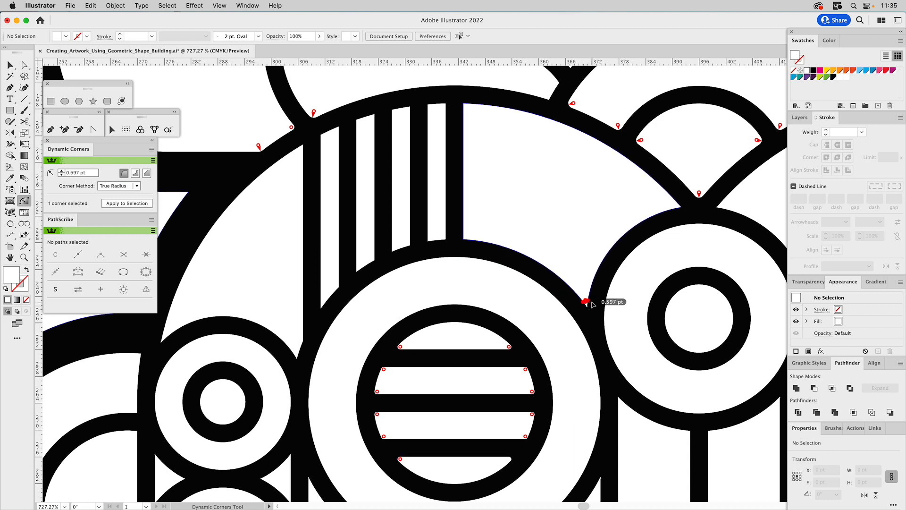
drag(594, 302, 593, 301)
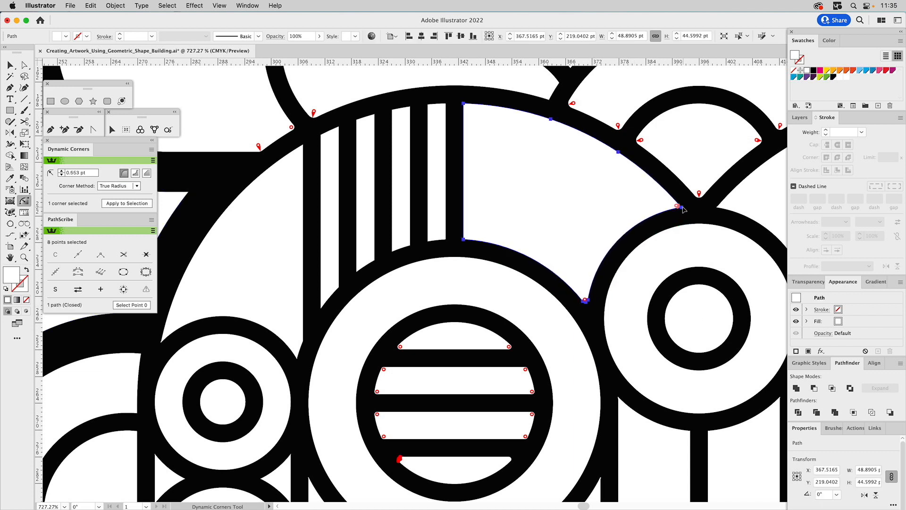
click(680, 207)
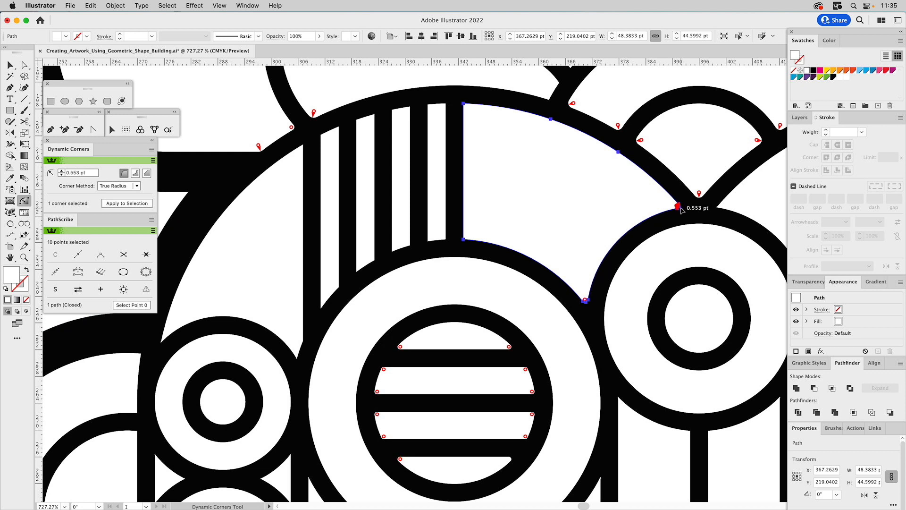
Round the three pointed corners of the left temple panel by about 0.5 pt.
shift+click(163, 337)
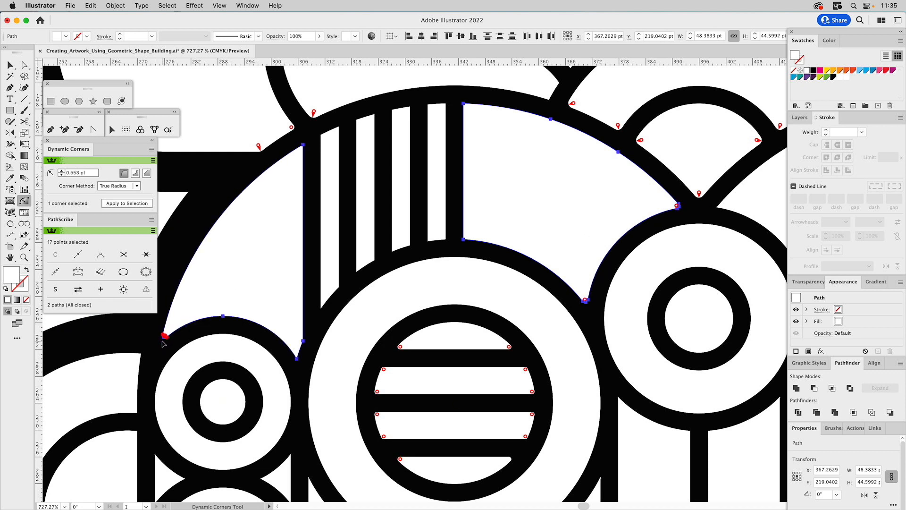
shift+click(298, 359)
shift+click(302, 147)
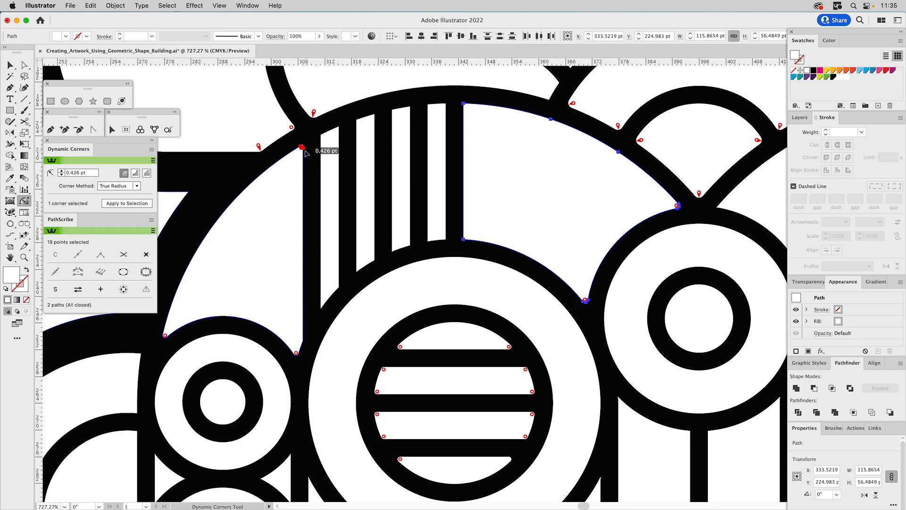
Round the upper corners of the left forehead's white stripes and the adjoining panel by about 0.4 pt.
shift+click(321, 137)
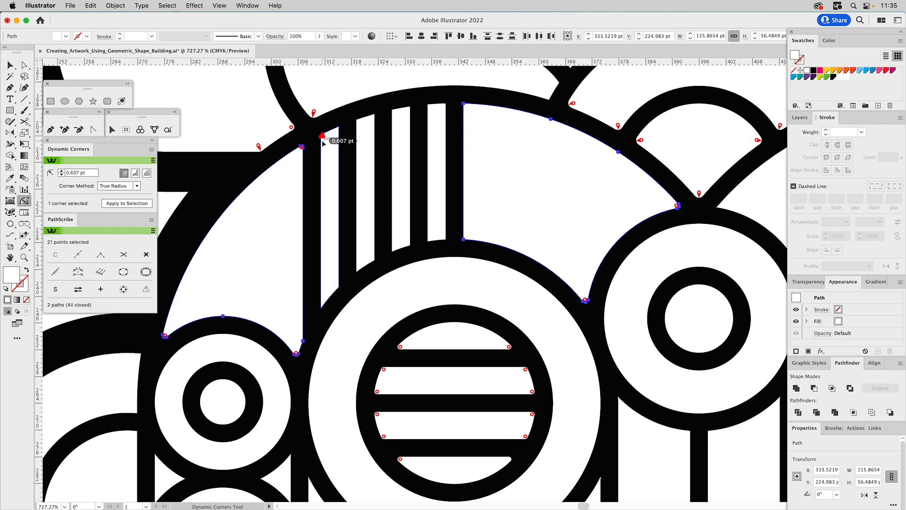
shift+click(338, 129)
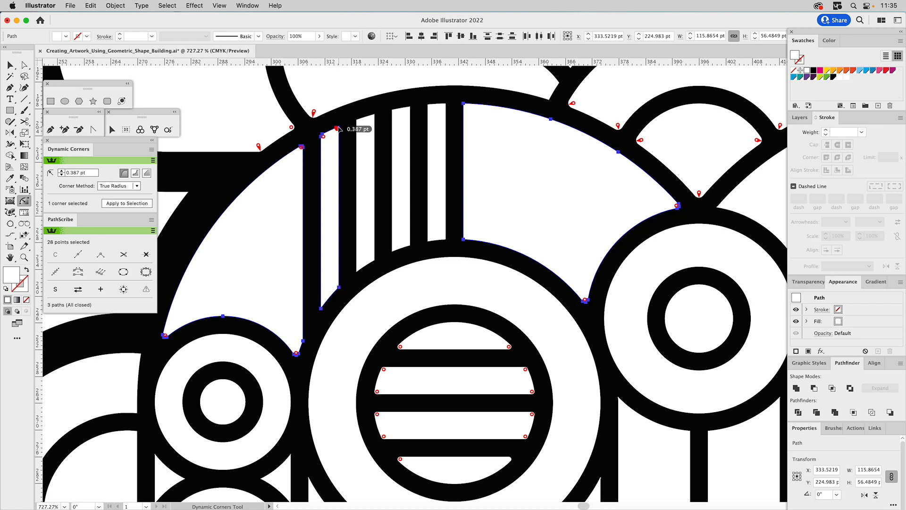
shift+click(373, 116)
shift+click(409, 108)
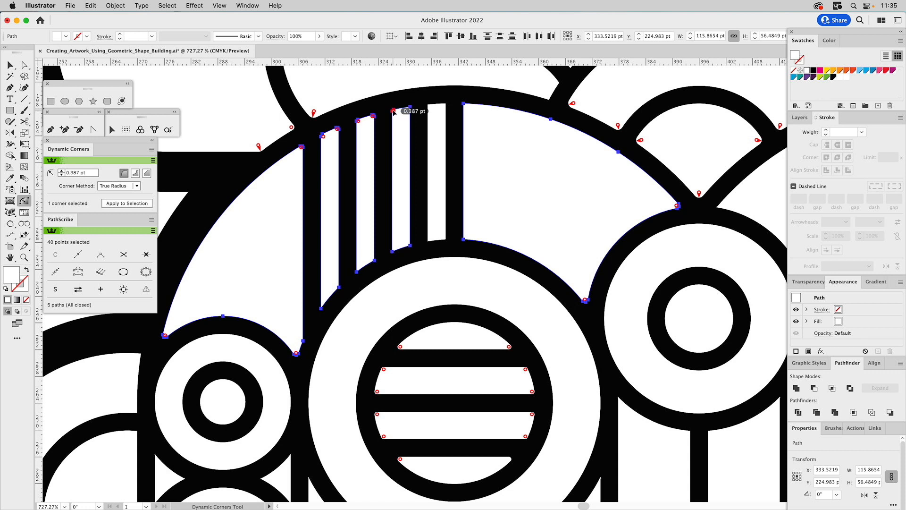
shift+click(428, 107)
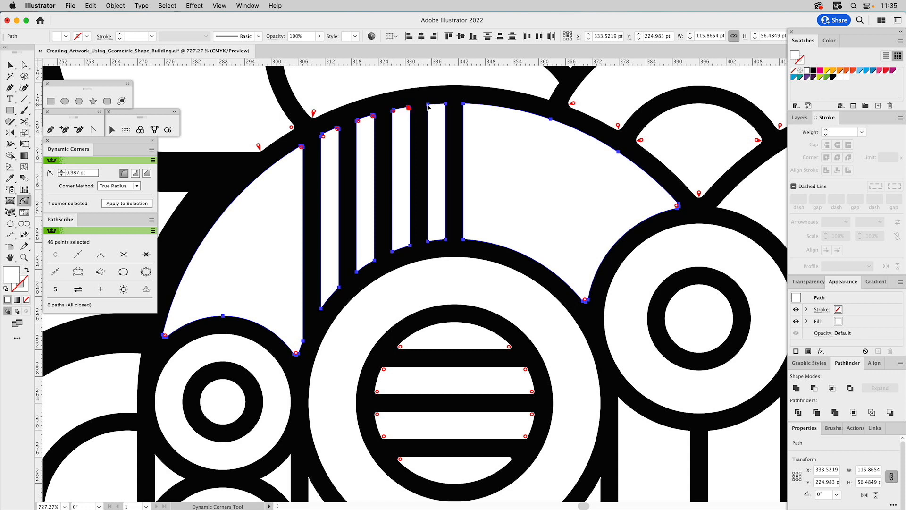
click(444, 104)
click(464, 104)
Round the lower corners of the left forehead's white stripes and the adjoining panel by about 0.4 pt.
click(465, 240)
click(429, 241)
click(393, 249)
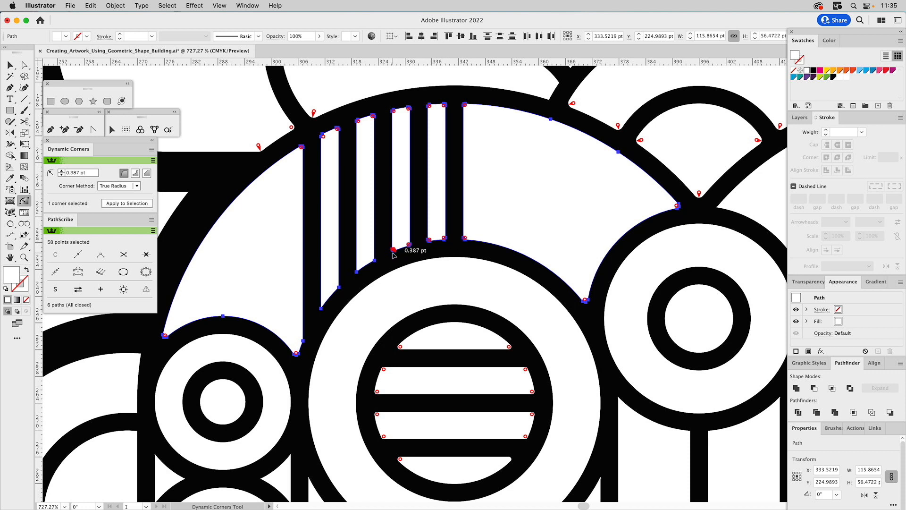
click(374, 260)
click(358, 269)
click(338, 287)
Round the corners of the left ear's outer band and inner half-circle by about 1.1 pt with Dynamic Corners.
drag(345, 307, 548, 119)
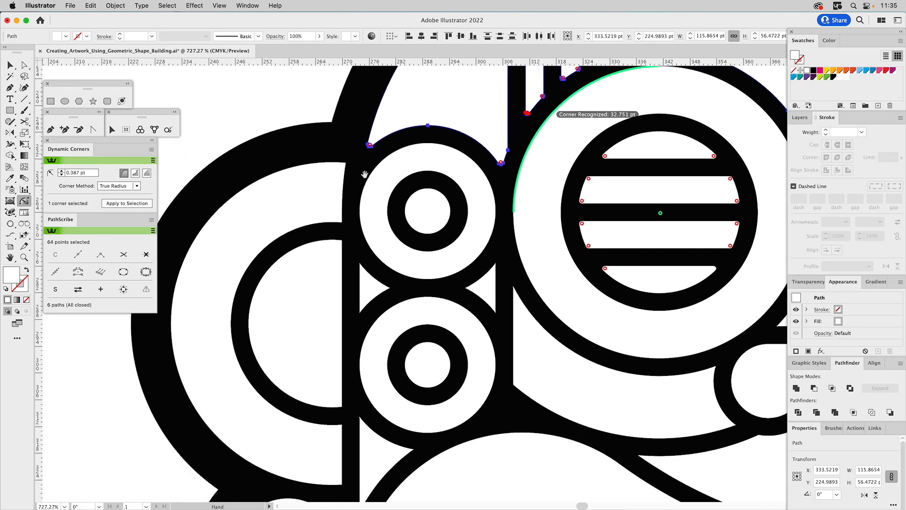
click(340, 219)
drag(342, 216, 341, 215)
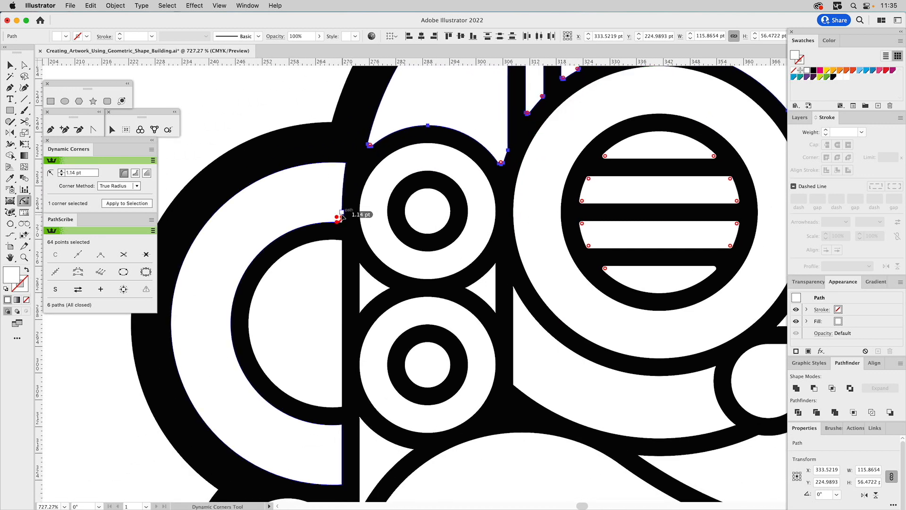
shift+click(341, 166)
drag(345, 164, 342, 169)
drag(382, 343, 395, 267)
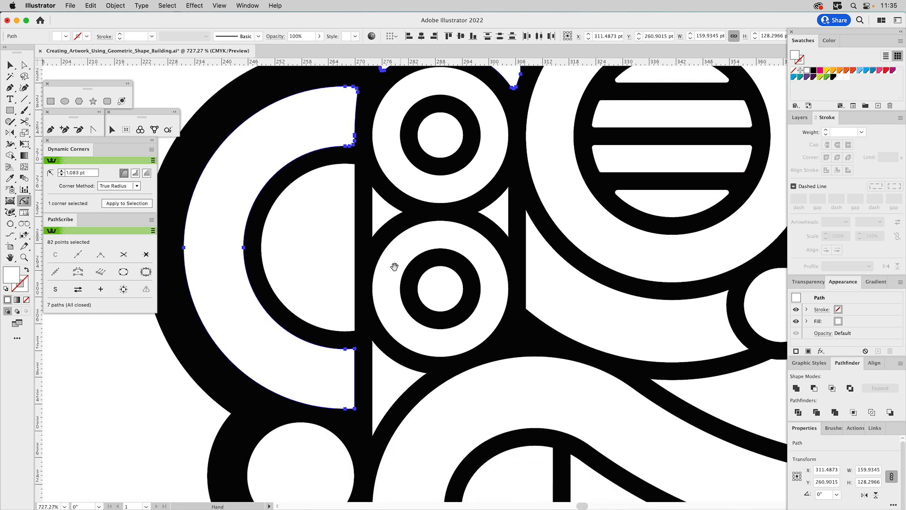
click(351, 352)
click(356, 412)
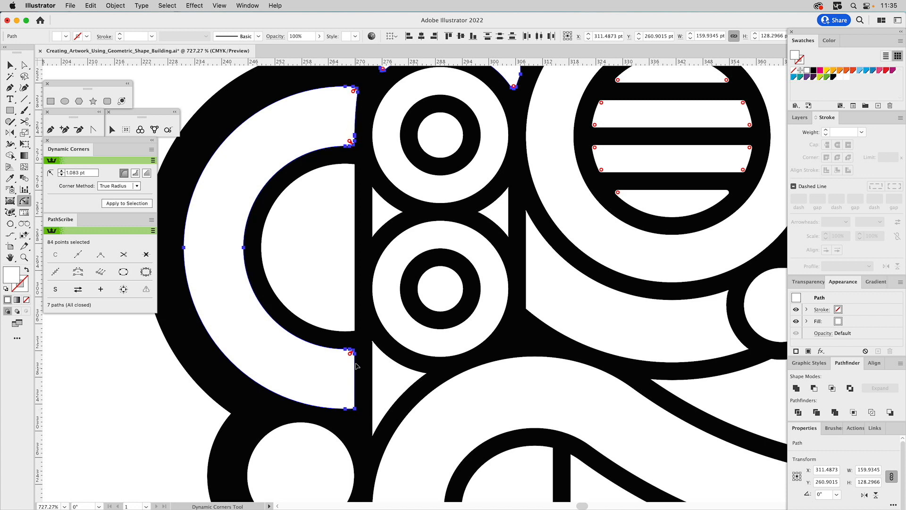
click(352, 404)
mouse_move(352, 329)
mouse_down()
mouse_move(370, 318)
mouse_move(357, 319)
mouse_up()
drag(358, 167, 379, 188)
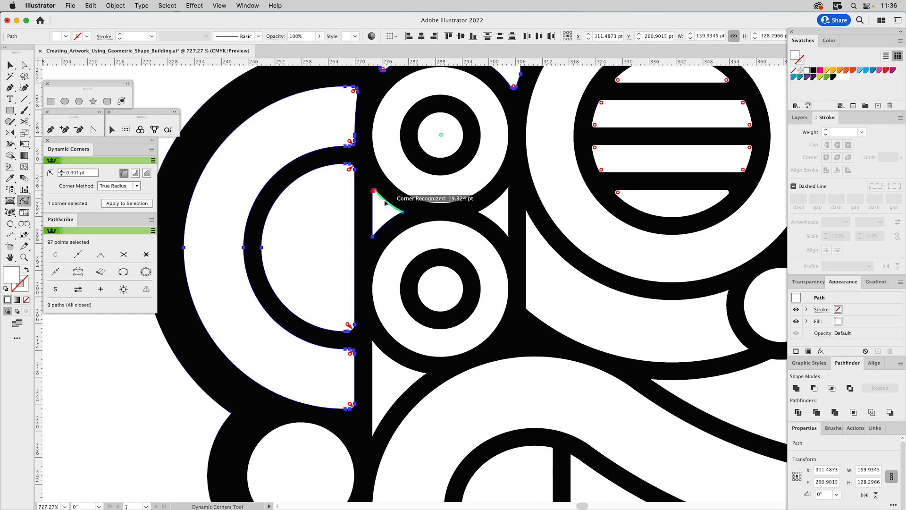
Round the corners of the two small triangles between the left side's stacked circles by about 0.3 pt.
click(373, 236)
click(508, 190)
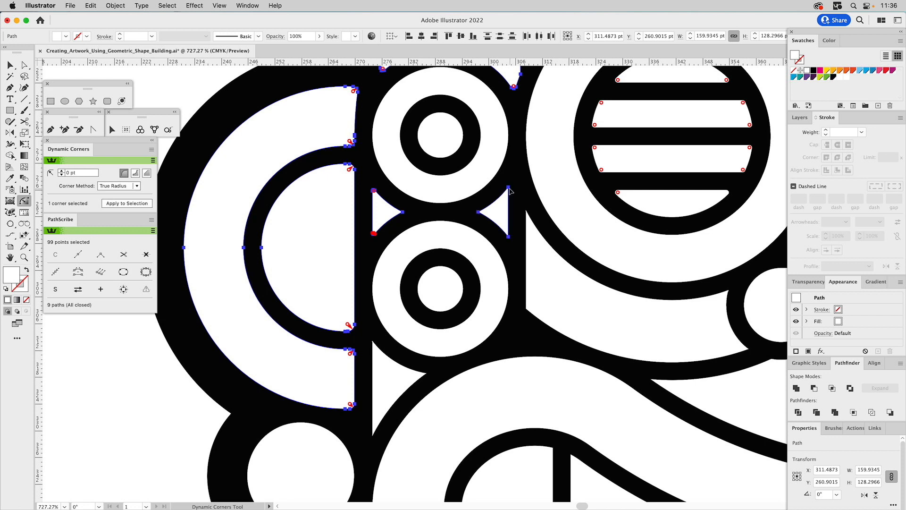
click(508, 234)
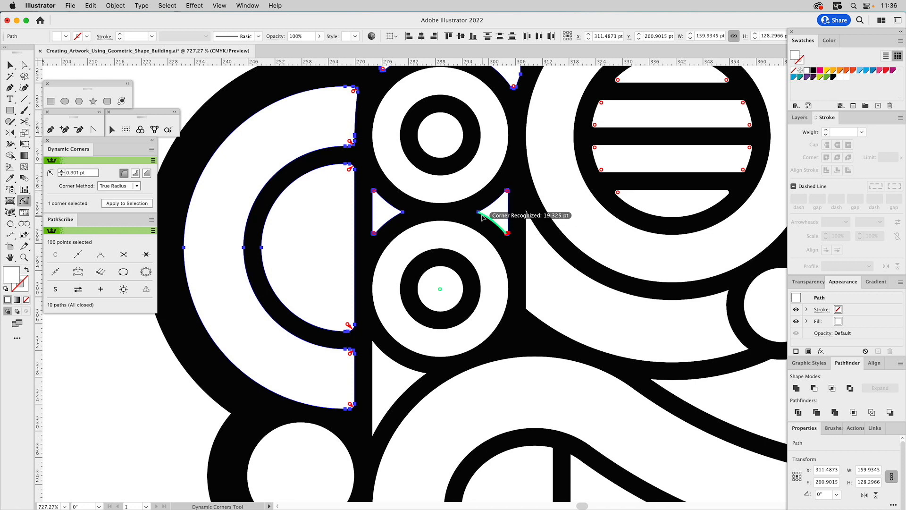
drag(480, 213, 484, 213)
drag(404, 213, 399, 226)
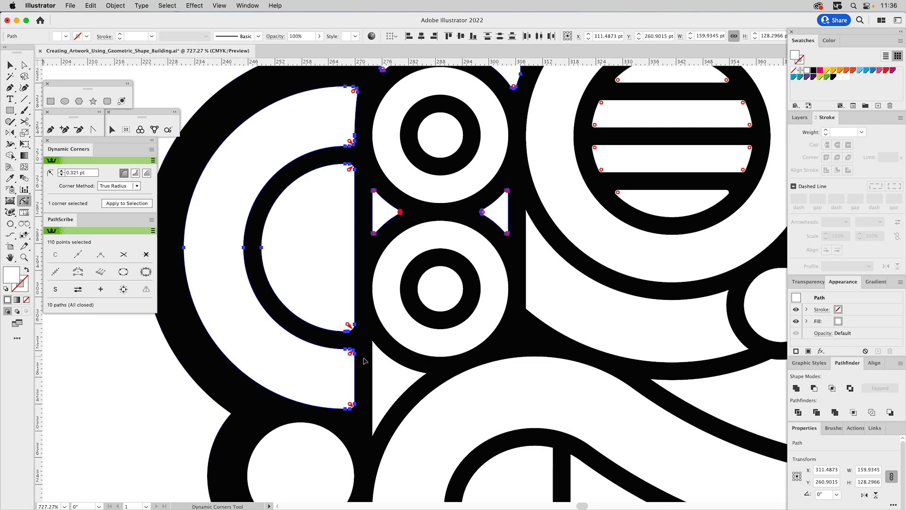
Round the three corners of the curved triangle below the left side's lower circle by about 0.3 pt.
drag(374, 344, 380, 343)
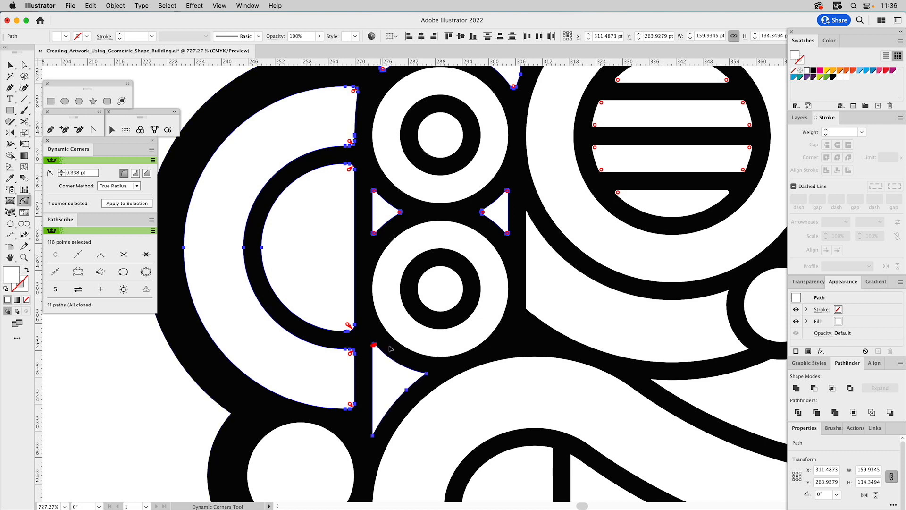
click(425, 375)
click(375, 428)
Round the corners of the curved cheek panel beneath the left eye.
click(527, 309)
drag(529, 308, 538, 303)
drag(704, 286, 530, 285)
drag(549, 337, 550, 335)
Round the left nostril's square corner, then the corners of the small triangle above it by about 0.3 pt.
drag(617, 258, 619, 260)
click(594, 239)
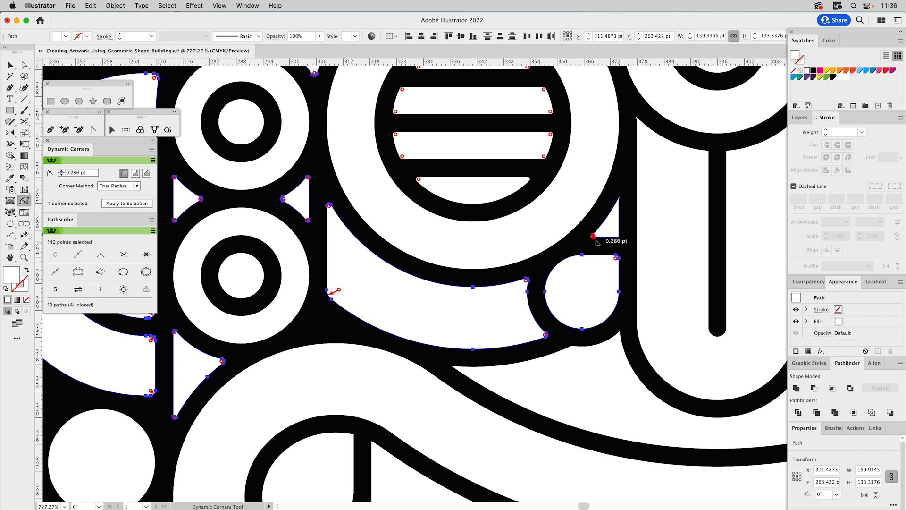
drag(620, 238, 621, 200)
Round the nose panel's two outer upper corners by about 0.4 pt and the two corners beside its central bar.
click(638, 120)
shift+click(728, 158)
drag(708, 152, 574, 207)
key(space)
click(481, 172)
click(640, 171)
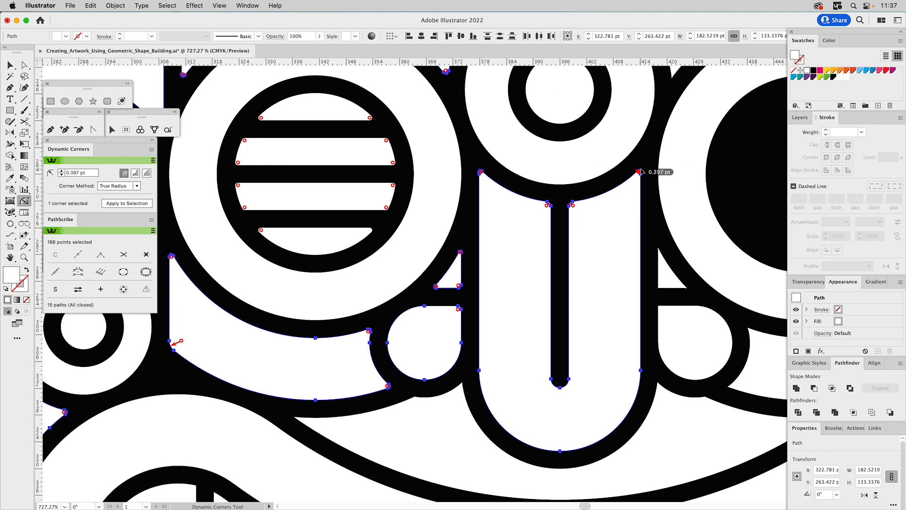
Round the four pointed corners of the curved panel between the nose and the upper lip by about 0.4 pt.
key(space)
drag(537, 372, 613, 239)
drag(548, 255, 552, 259)
shift+click(742, 255)
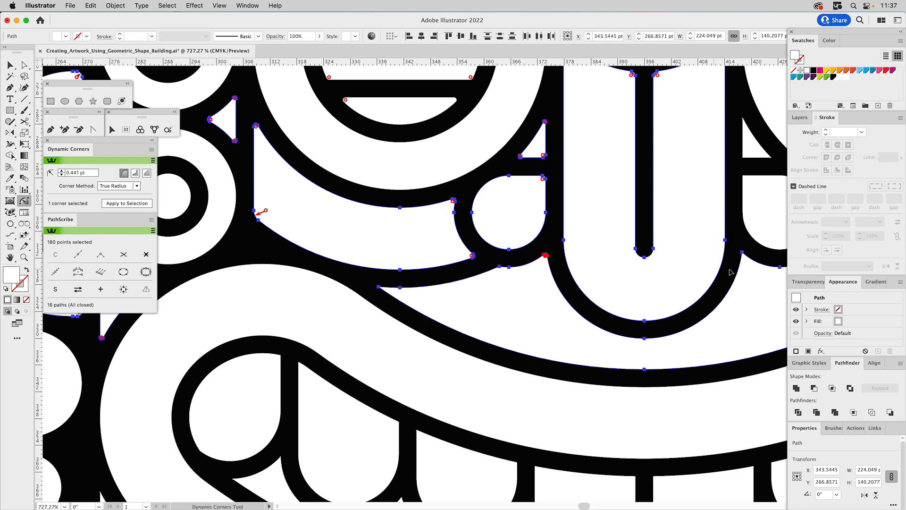
shift+click(742, 255)
click(380, 289)
drag(504, 282, 407, 257)
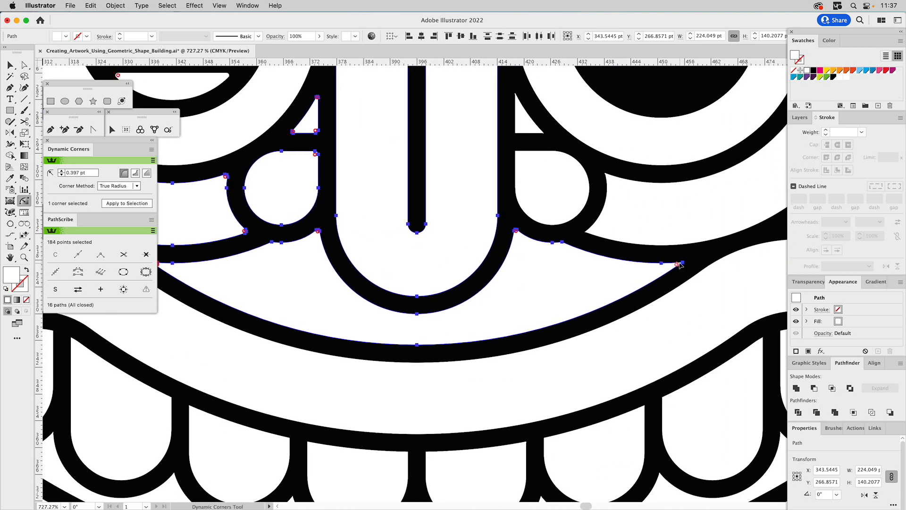
Round the upper corners of the four left teeth by about 1.3 pt.
drag(303, 264, 633, 240)
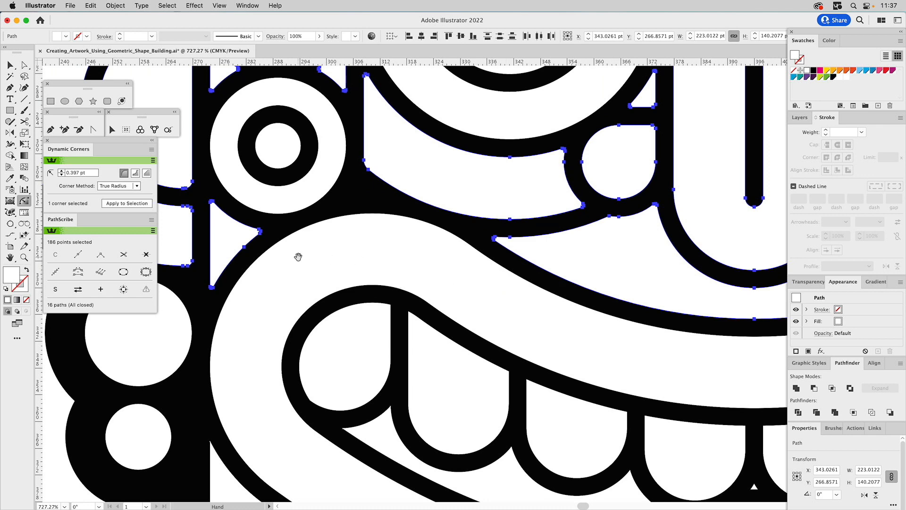
drag(367, 281, 318, 159)
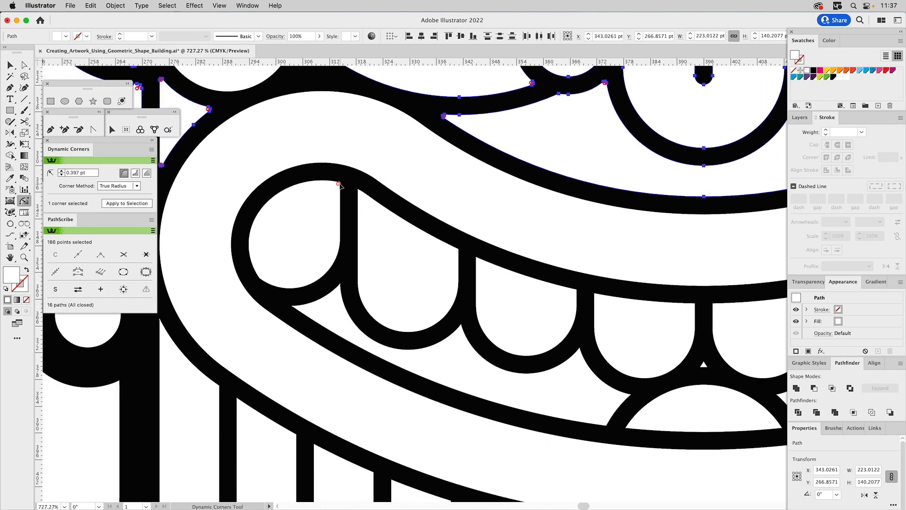
drag(337, 194, 367, 195)
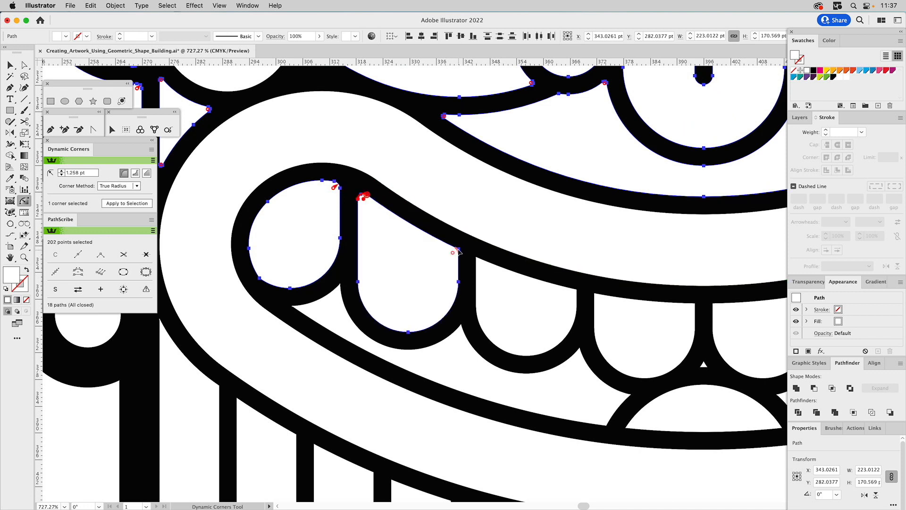
click(477, 261)
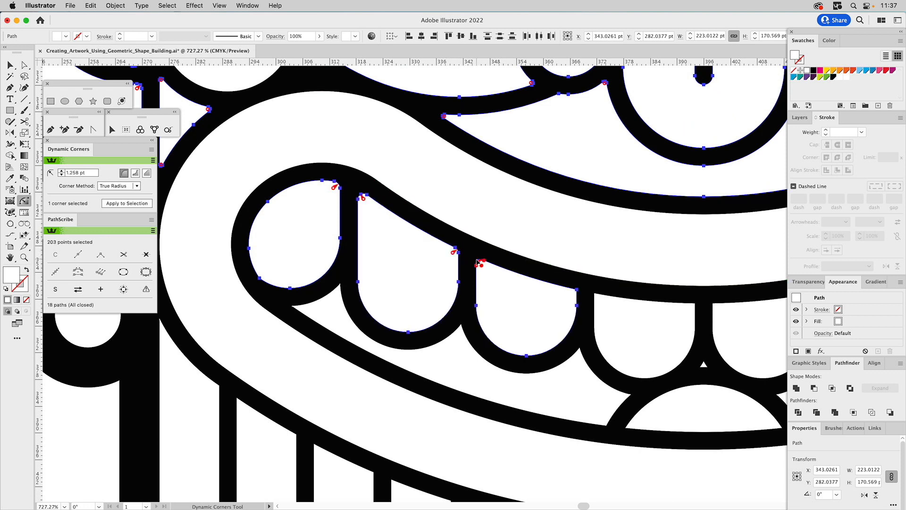
click(578, 293)
click(597, 297)
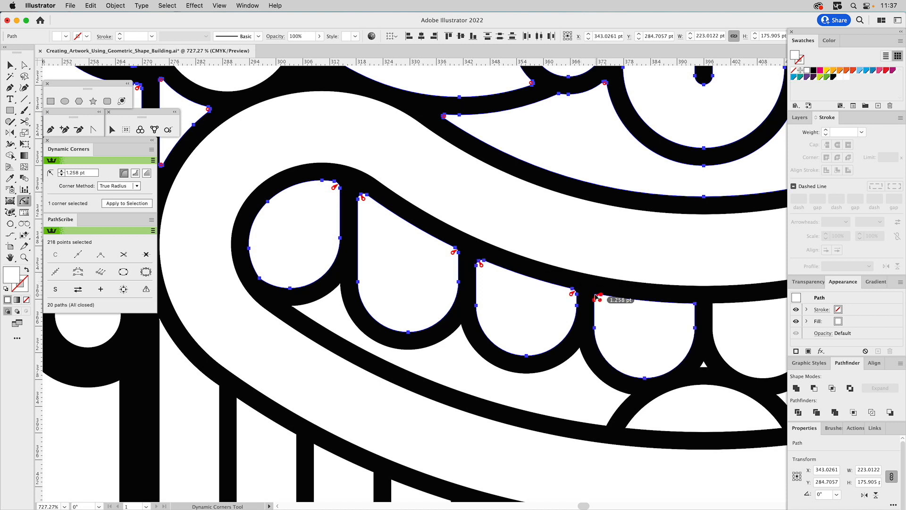
click(697, 308)
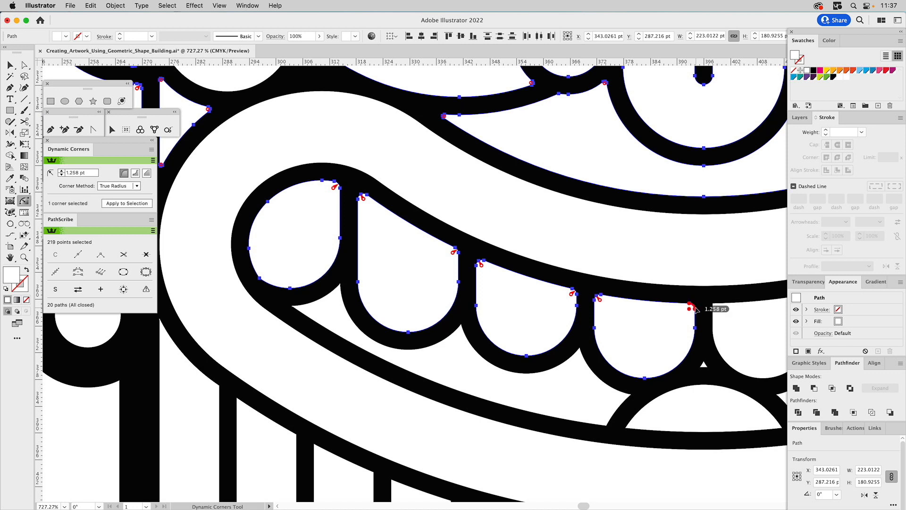
Round the corners of the mouth panel below the left teeth by about 0.3 to 0.6 pt.
click(631, 395)
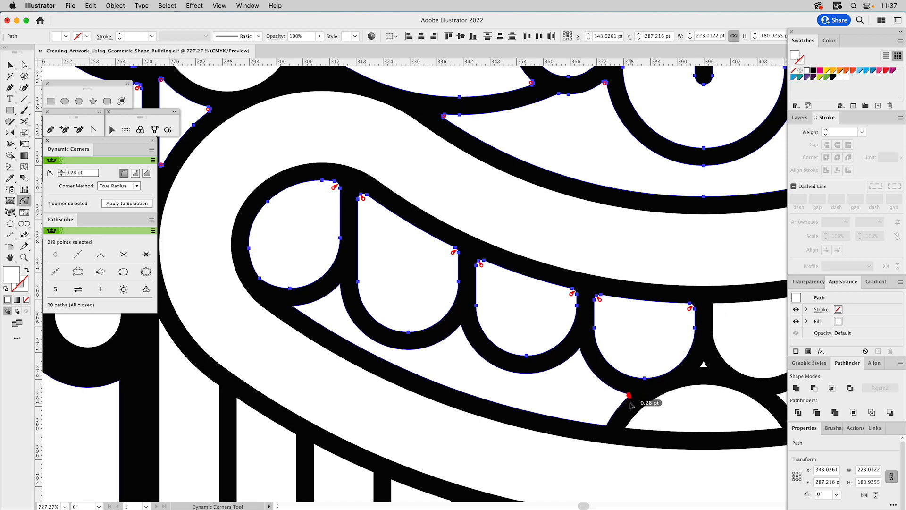
click(606, 427)
drag(606, 425, 607, 419)
drag(581, 352, 586, 354)
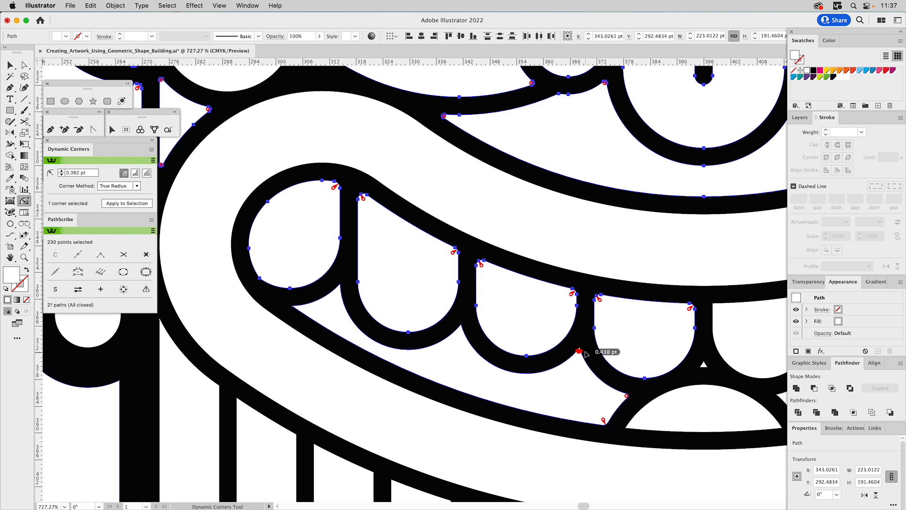
drag(460, 327, 466, 331)
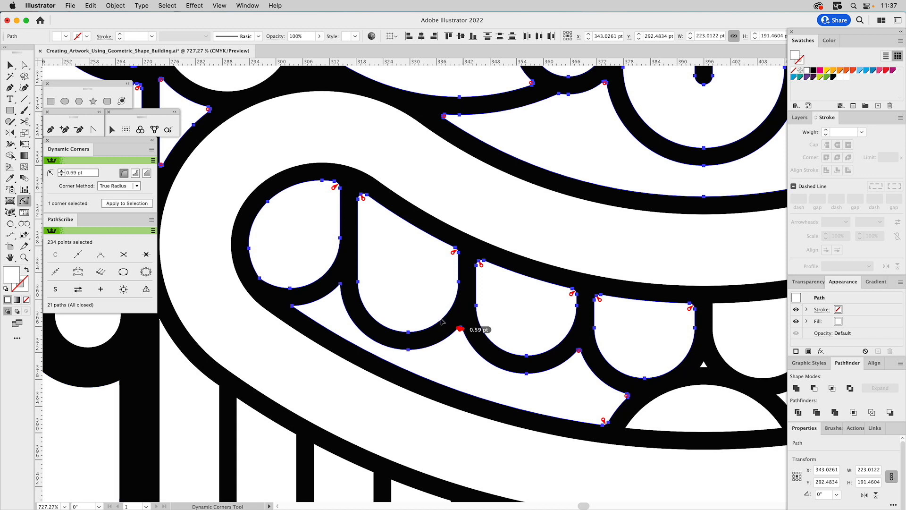
drag(341, 286, 344, 290)
drag(294, 307, 296, 310)
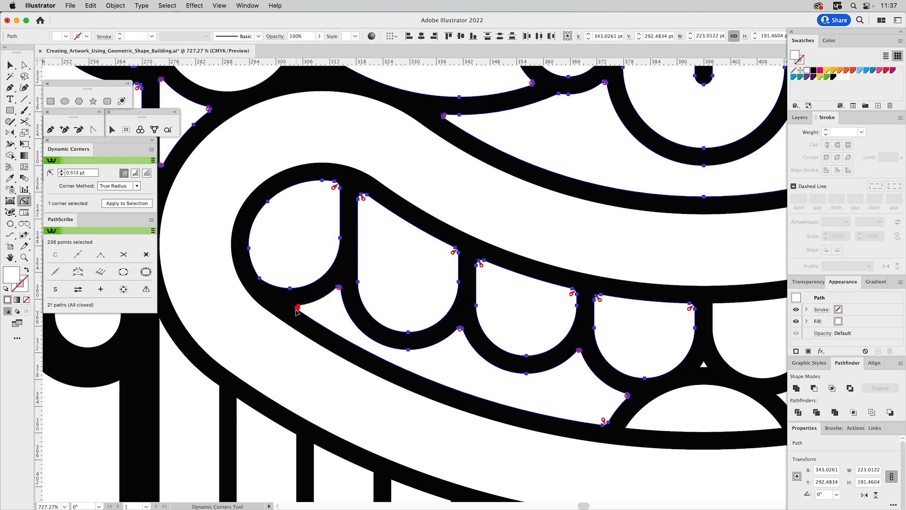
Round the upper corners of the leftmost beard lobe by about 0.7 pt at its outer tip and 2 pt at the wider corners.
scroll(627, 352, down, 5)
scroll(627, 352, right, 1)
scroll(594, 185, up, 1)
scroll(595, 185, left, 3)
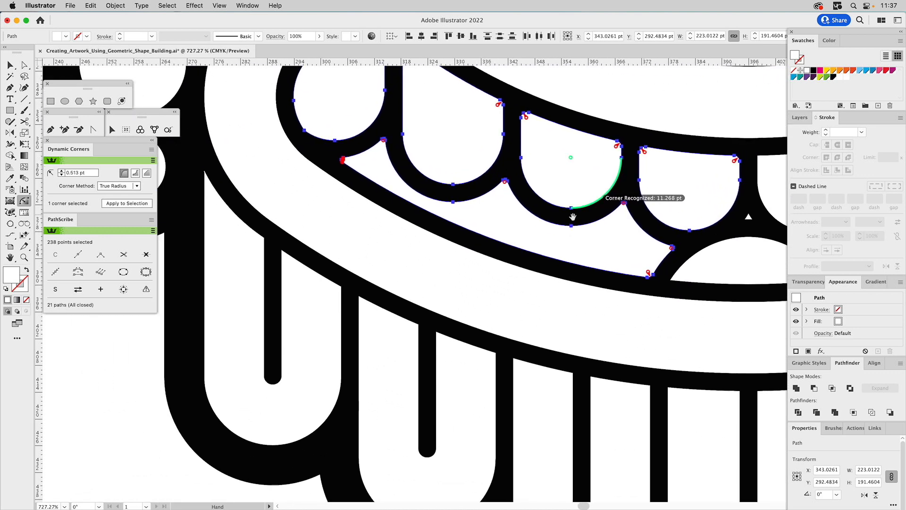
click(206, 180)
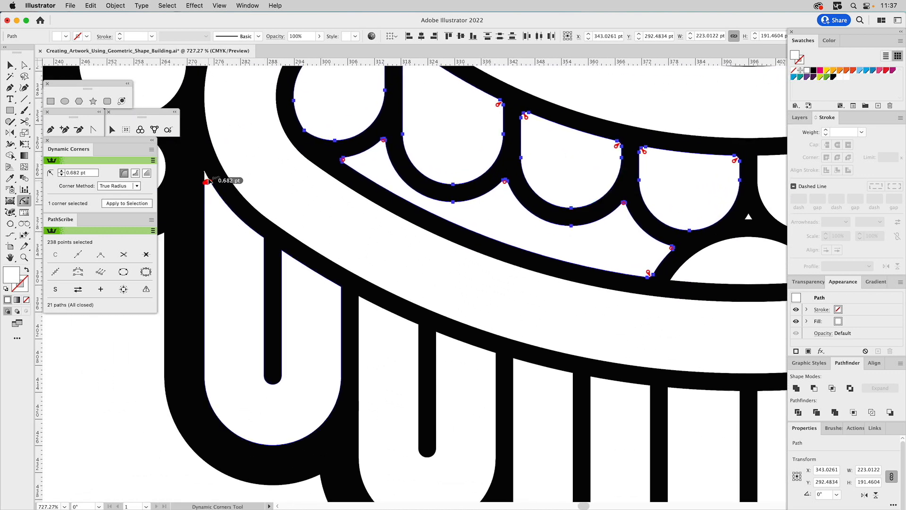
click(263, 240)
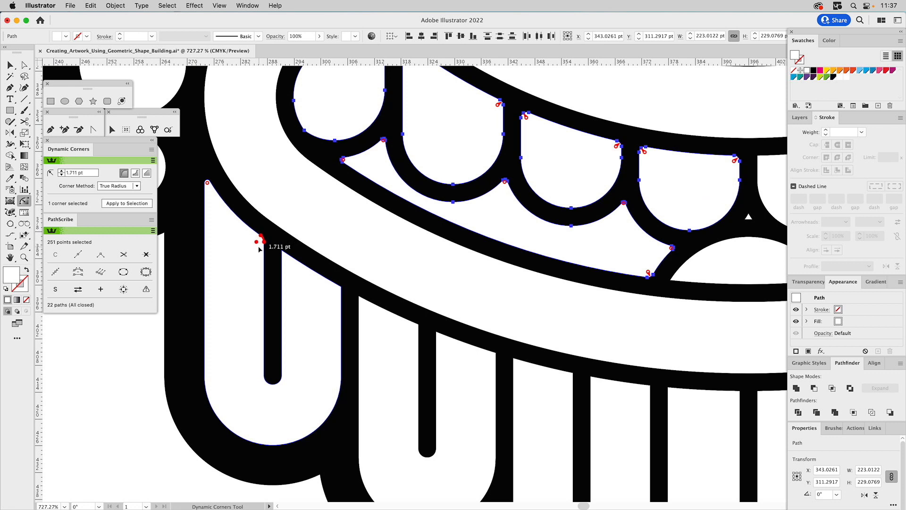
click(282, 250)
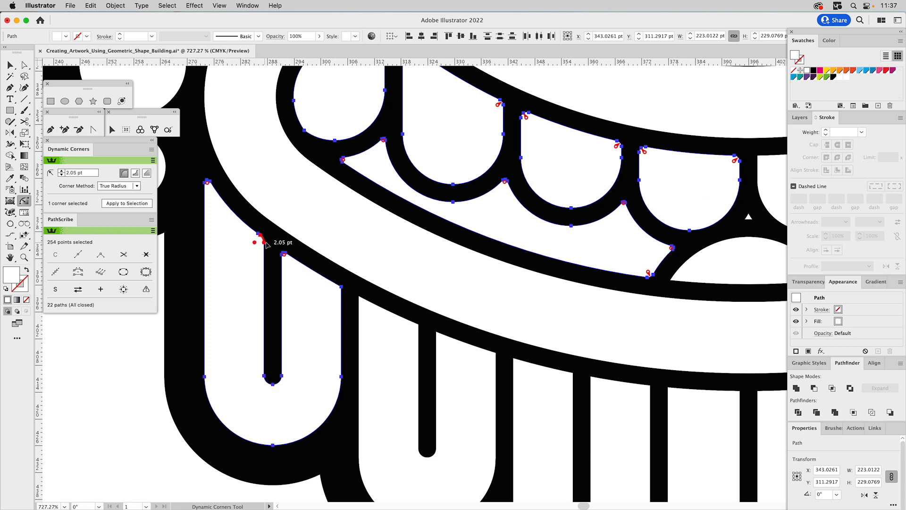
click(340, 287)
Round the four upper corners of the second beard lobe from the left, using about 0.6 to 1.8 pt.
click(360, 299)
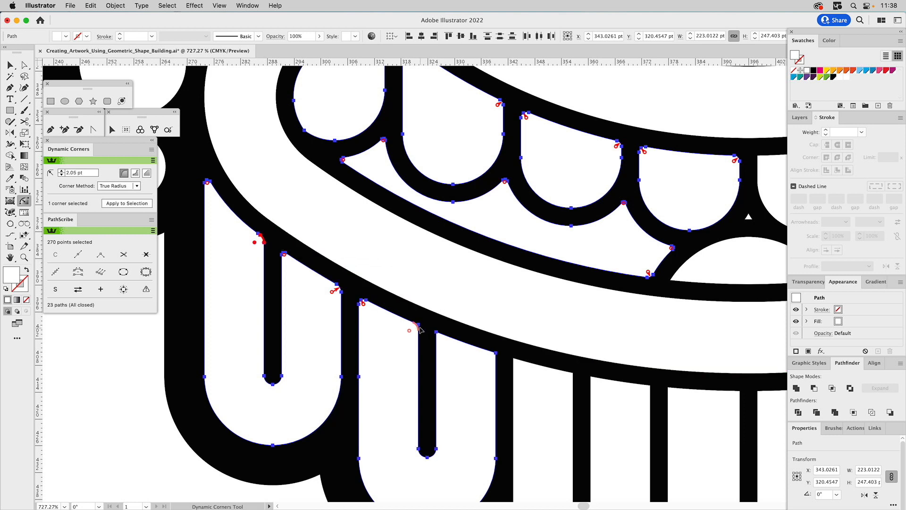
click(436, 333)
click(363, 303)
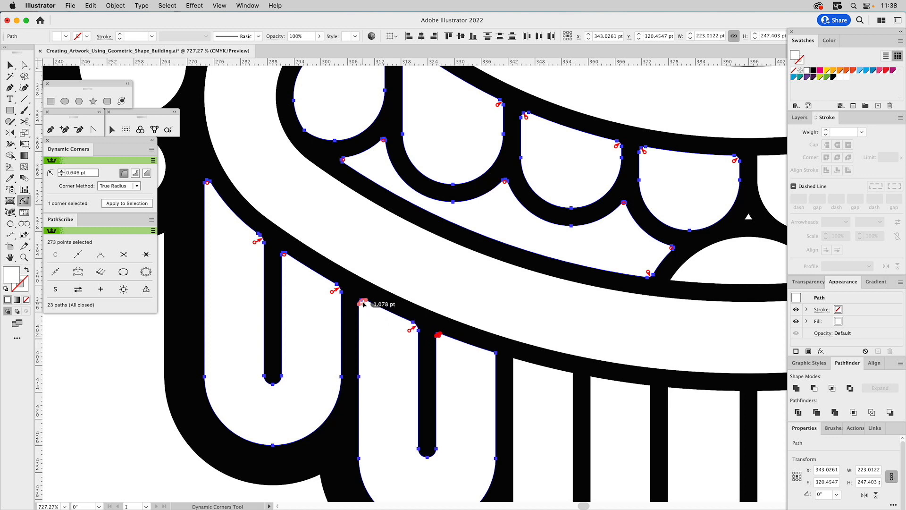
click(494, 355)
Round the upper corners of the third beard lobe from the left, using about 1 to 1.8 pt.
key(space)
drag(535, 352, 433, 241)
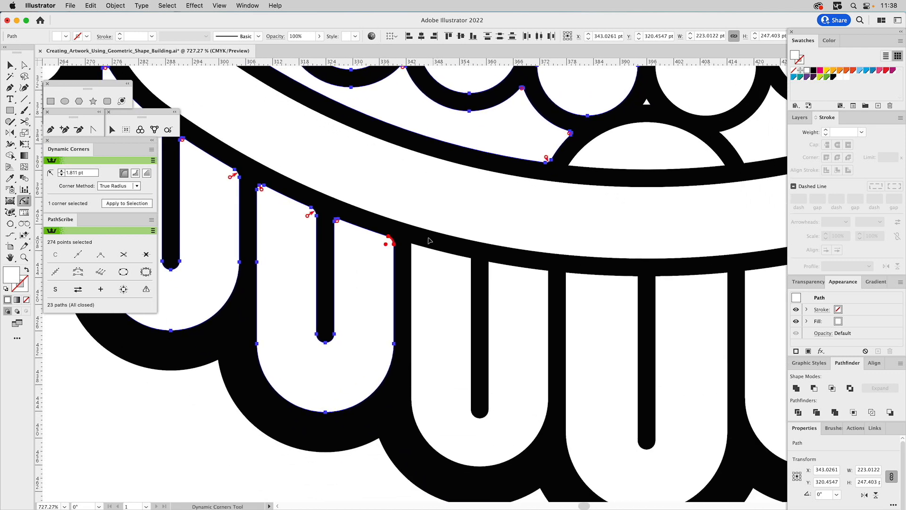
click(413, 246)
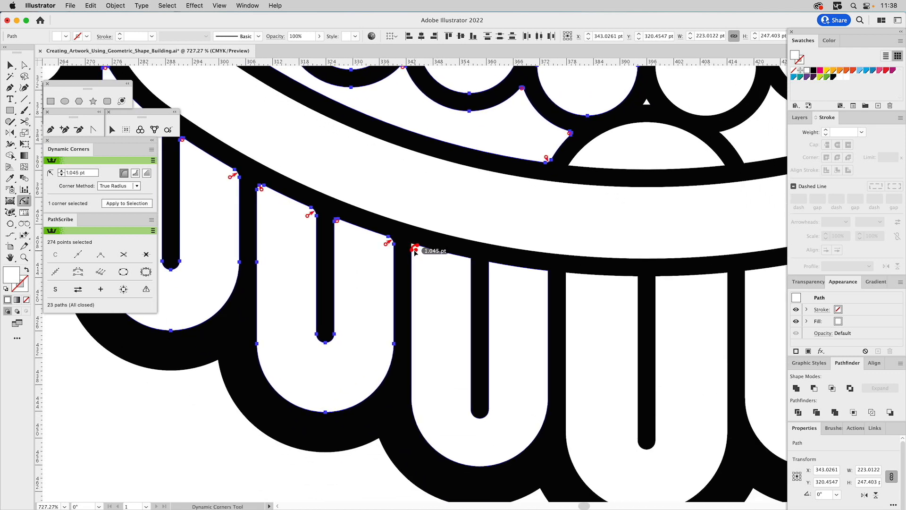
click(548, 274)
click(549, 275)
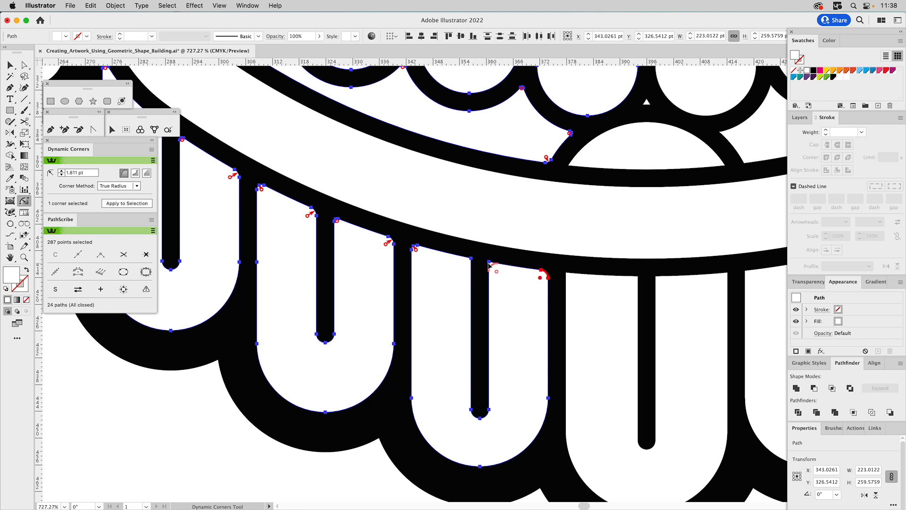
drag(489, 264, 470, 264)
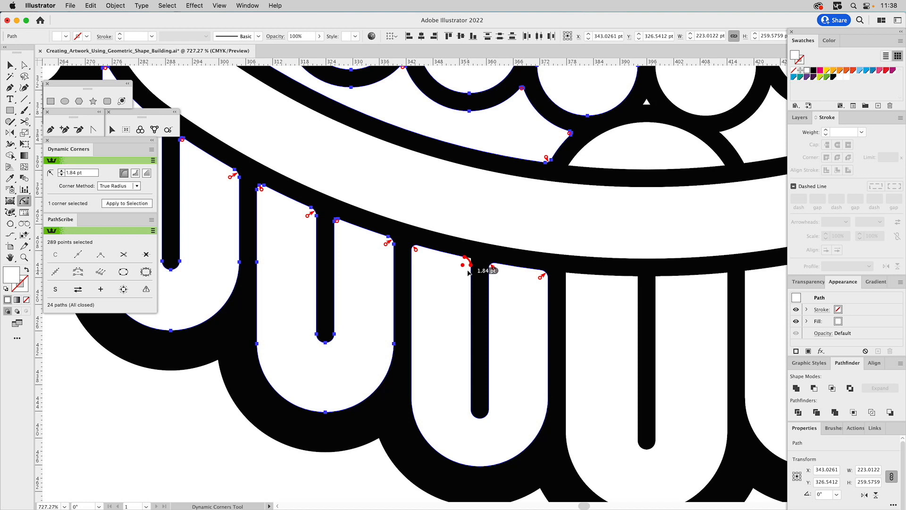
Round the four upper corners of the central beard lobe, using about 1.9 pt beside its central bar.
drag(566, 274, 570, 282)
drag(639, 280, 659, 281)
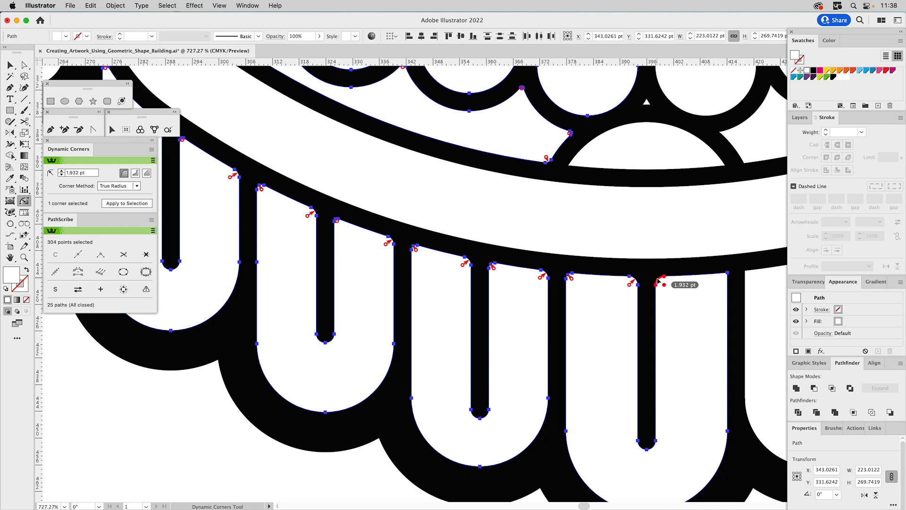
click(569, 276)
drag(730, 276, 732, 280)
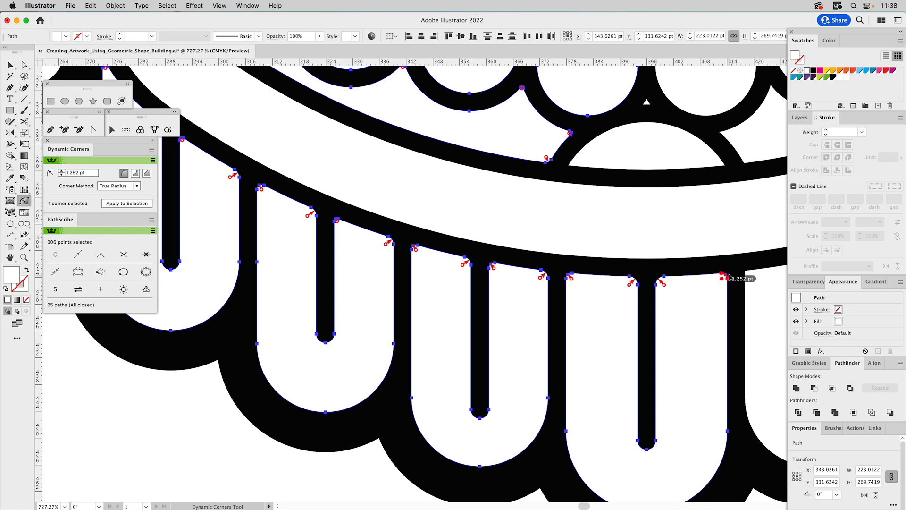
Examine the rounded corners across the whole mask and activate the Selection tool.
click(24, 257)
alt+click(512, 231)
alt+click(512, 232)
alt+click(513, 232)
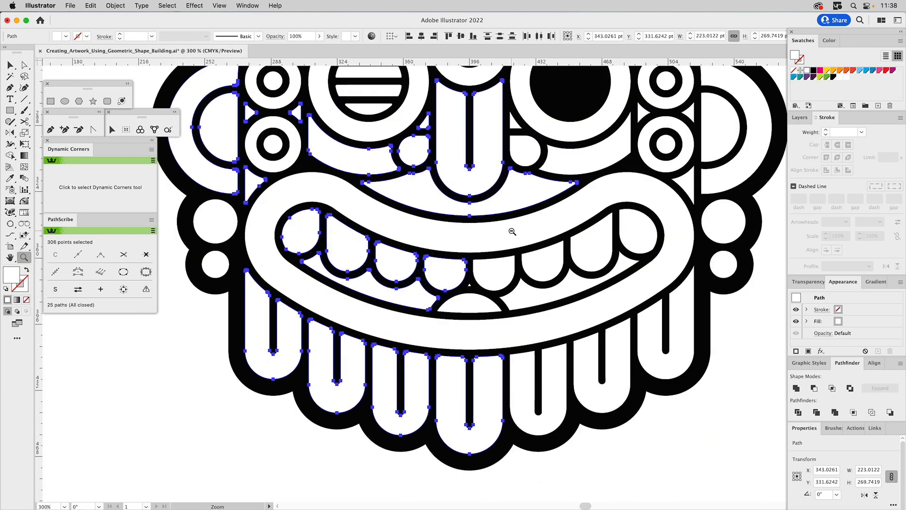
alt+click(512, 232)
scroll(496, 196, up, 5)
scroll(496, 197, left, 4)
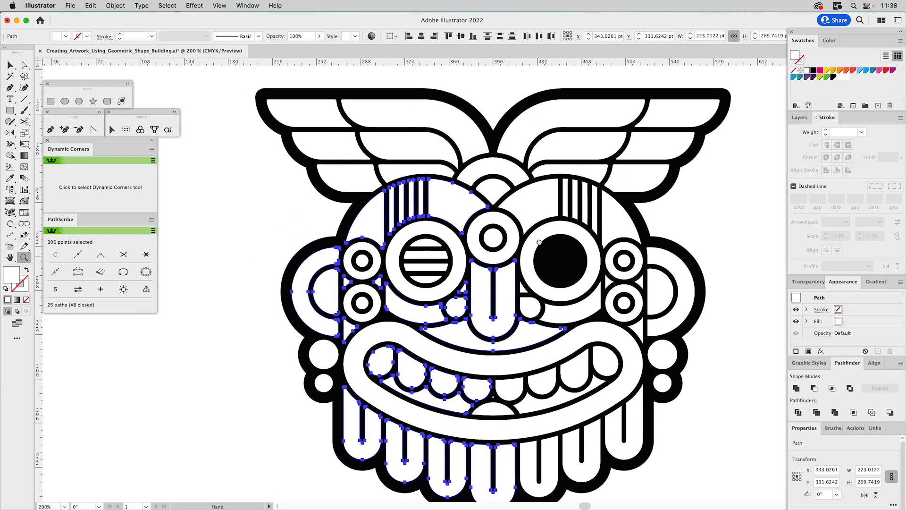
key(v)
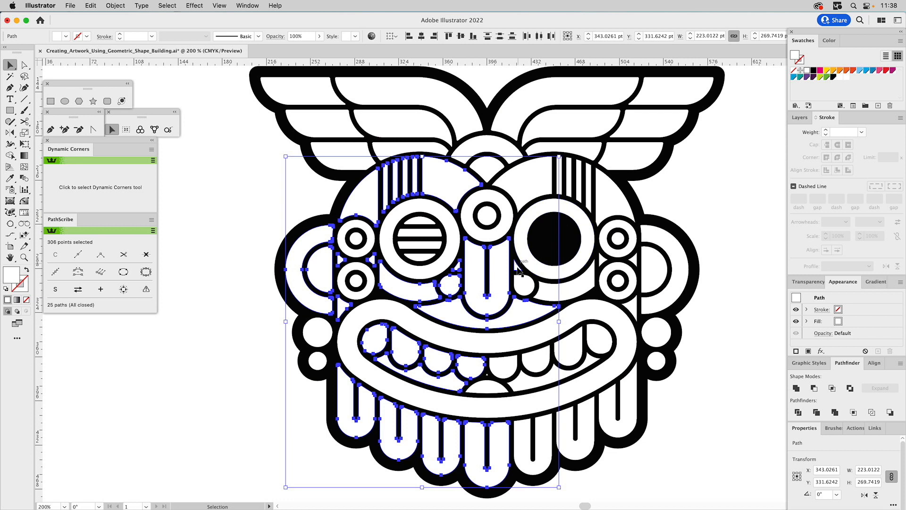
Delete the unrounded shapes on the mask's right half, including the forehead, cheek, ear, teeth and beard lobe pieces.
click(523, 279)
shift+click(565, 290)
shift+click(532, 167)
shift+click(560, 178)
shift+click(577, 177)
shift+click(589, 179)
shift+click(609, 190)
shift+click(604, 261)
shift+click(636, 263)
shift+click(662, 276)
shift+click(679, 282)
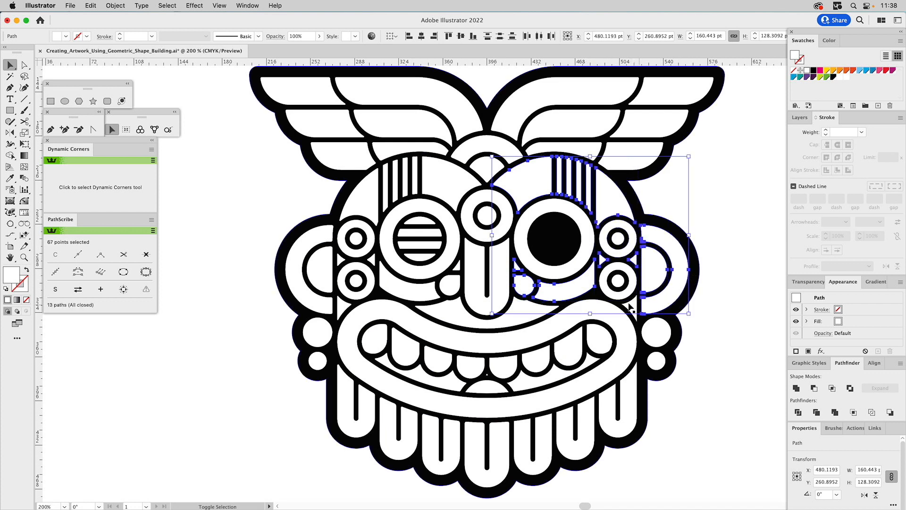
shift+click(634, 311)
shift+click(614, 347)
shift+click(580, 355)
shift+click(544, 365)
shift+click(504, 377)
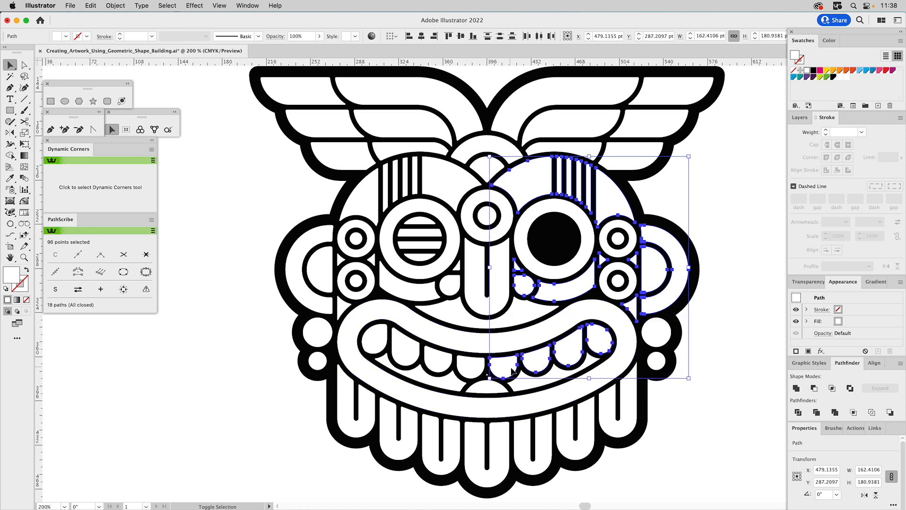
shift+click(528, 383)
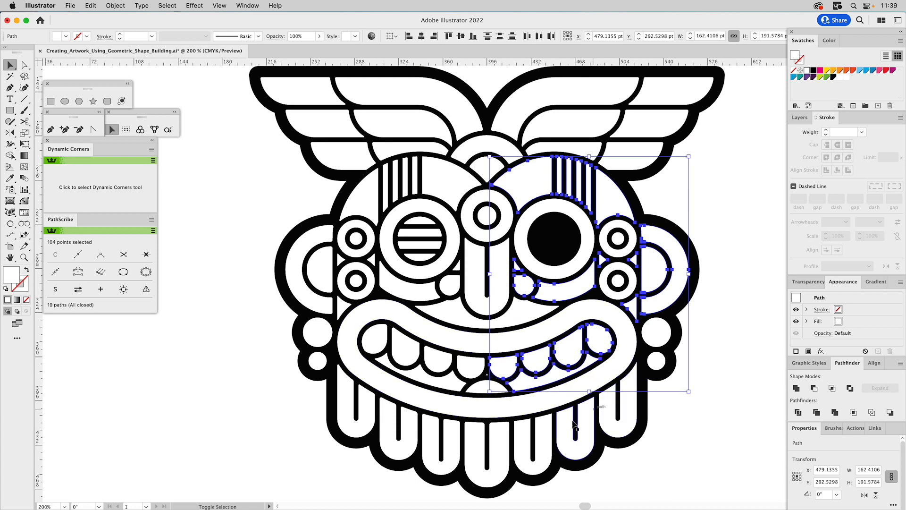
shift+click(528, 442)
shift+click(566, 428)
shift+click(606, 413)
key(Delete)
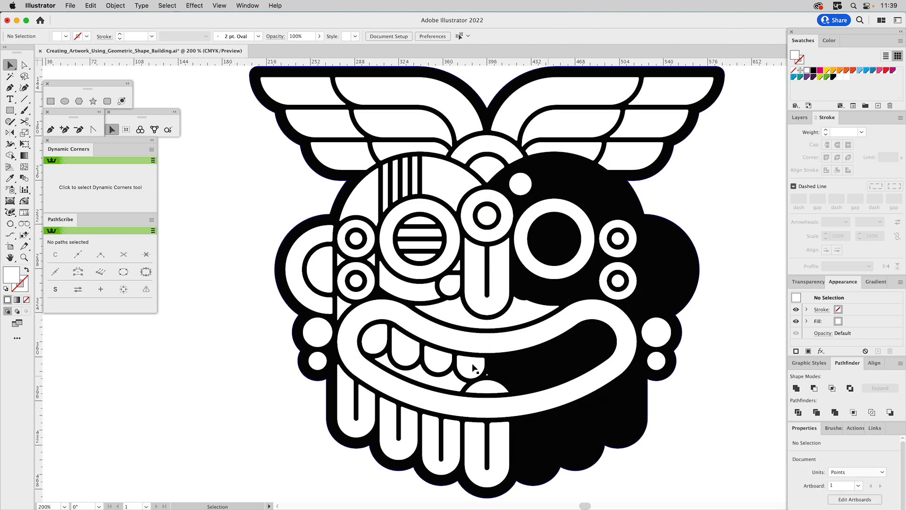
Round both lower corners of the tongue shape in the mouth, using about 0.97 pt.
click(25, 258)
drag(426, 341, 548, 413)
click(26, 205)
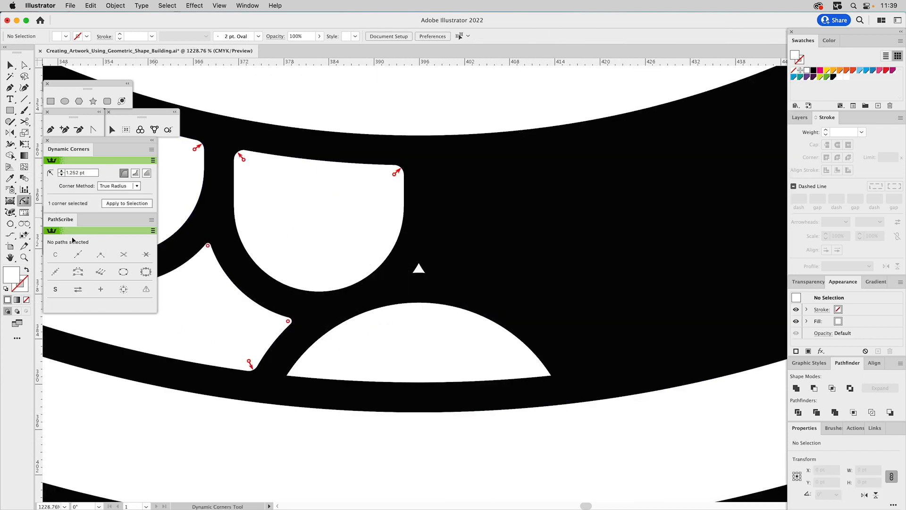
drag(299, 381, 308, 382)
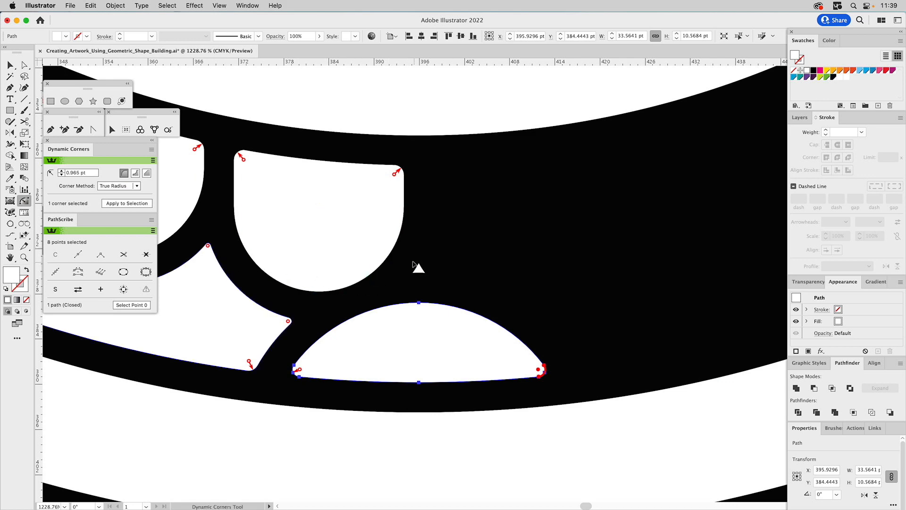
Reflect a copy of the left half's forehead, ear, cheek, eye-bar, teeth and beard lobe shapes across the mask's vertical centre line.
key(z)
alt+click(380, 283)
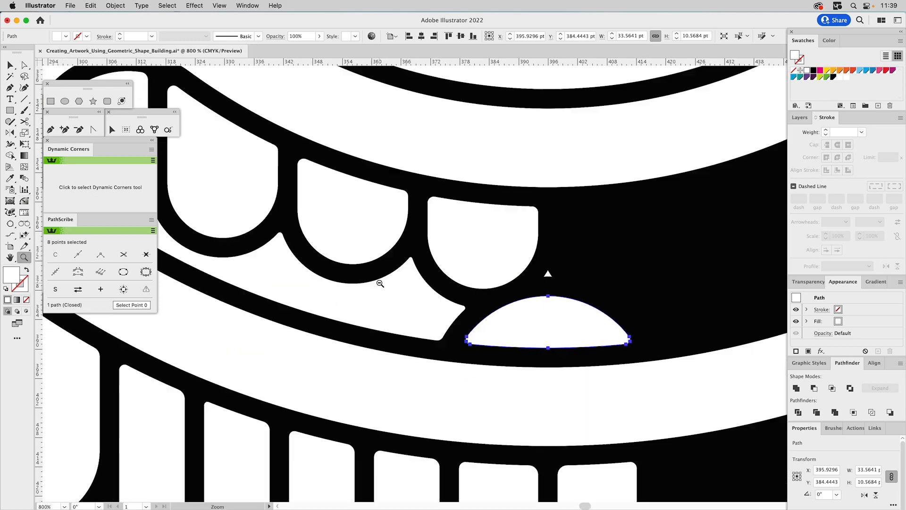
alt+click(380, 283)
alt+click(379, 284)
alt+click(378, 283)
alt+click(379, 283)
alt+click(532, 251)
drag(612, 204, 412, 293)
key(v)
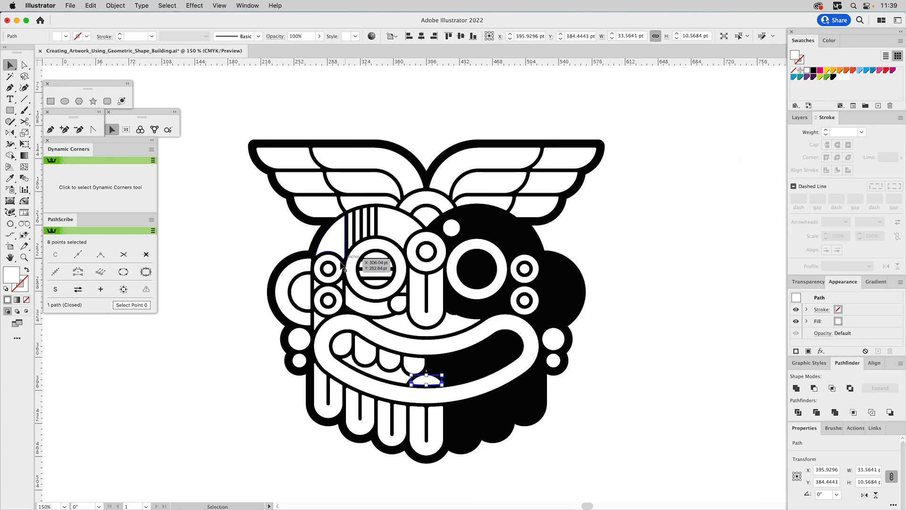
click(341, 230)
shift+click(351, 225)
shift+click(360, 218)
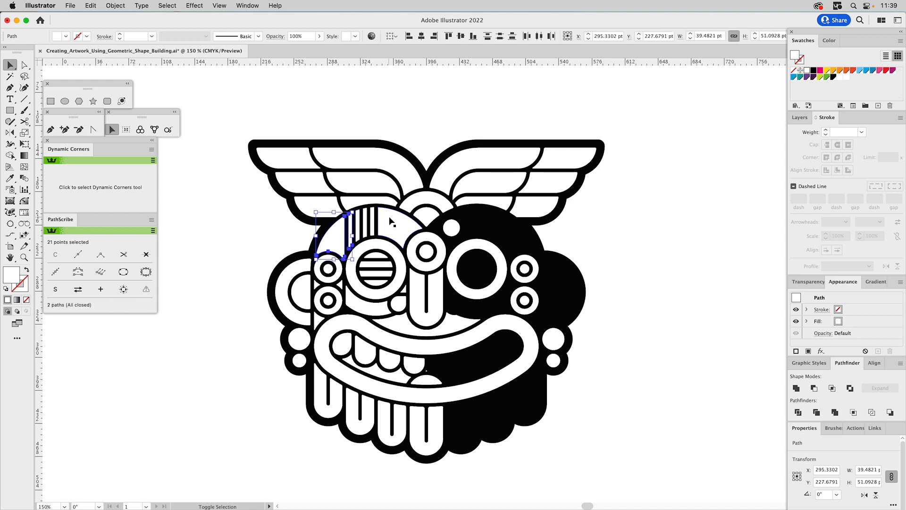
shift+click(367, 220)
shift+click(363, 221)
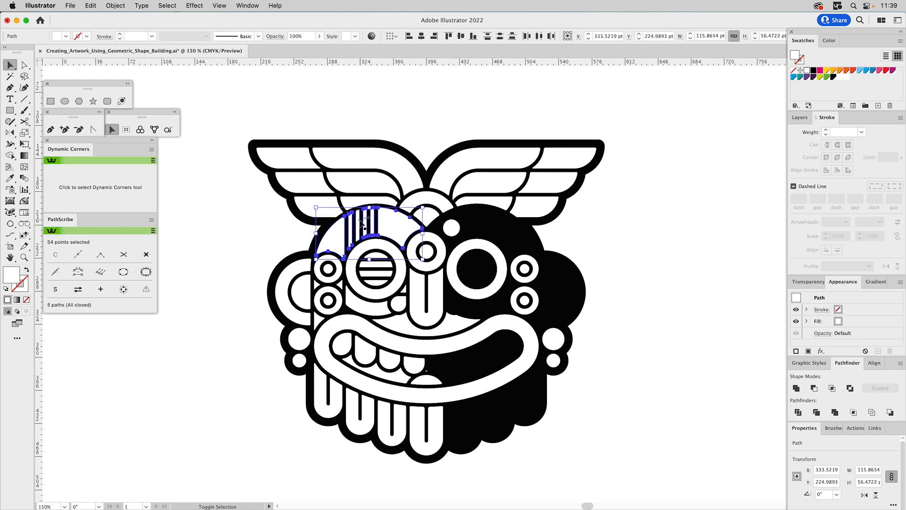
shift+click(341, 284)
shift+click(340, 284)
shift+click(318, 321)
shift+click(306, 318)
shift+click(305, 296)
shift+click(366, 353)
shift+click(341, 344)
shift+click(385, 363)
shift+click(410, 366)
shift+click(411, 366)
shift+click(341, 402)
shift+click(373, 408)
shift+click(392, 405)
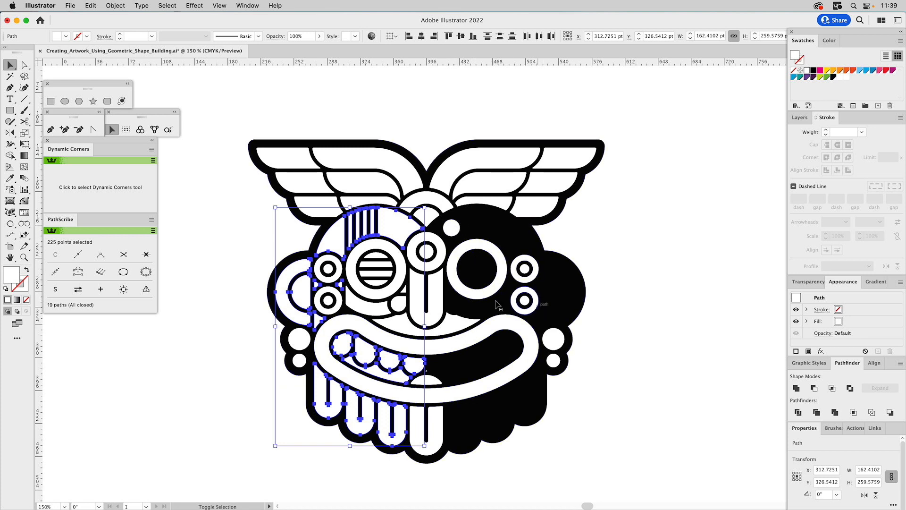
shift+click(377, 257)
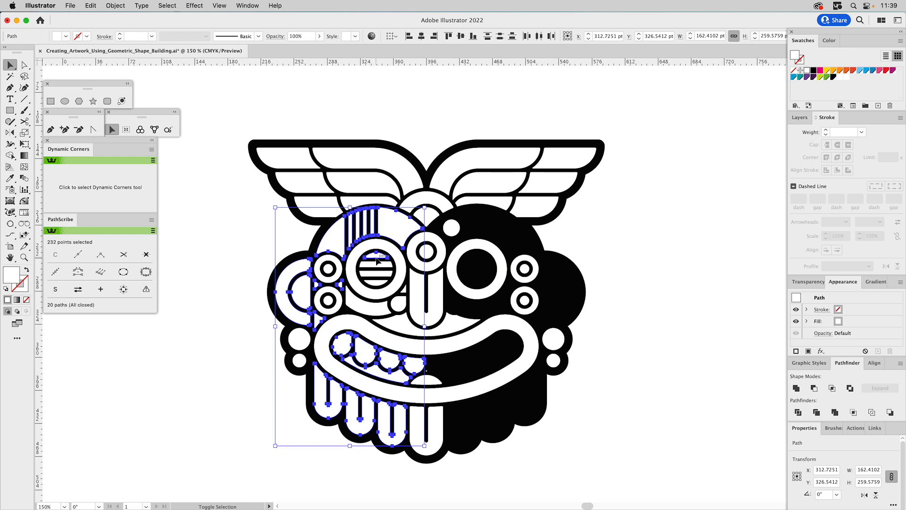
shift+click(377, 283)
shift+click(377, 268)
shift+click(377, 265)
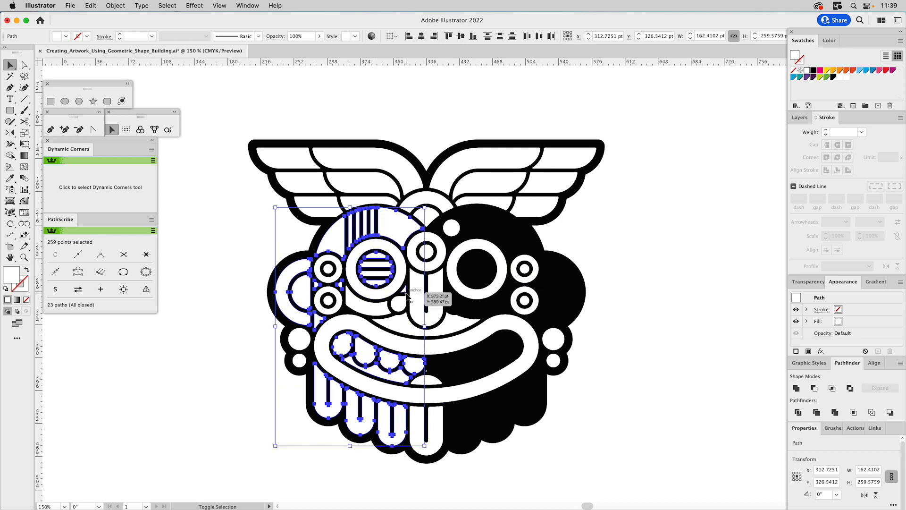
shift+click(399, 306)
shift+click(375, 312)
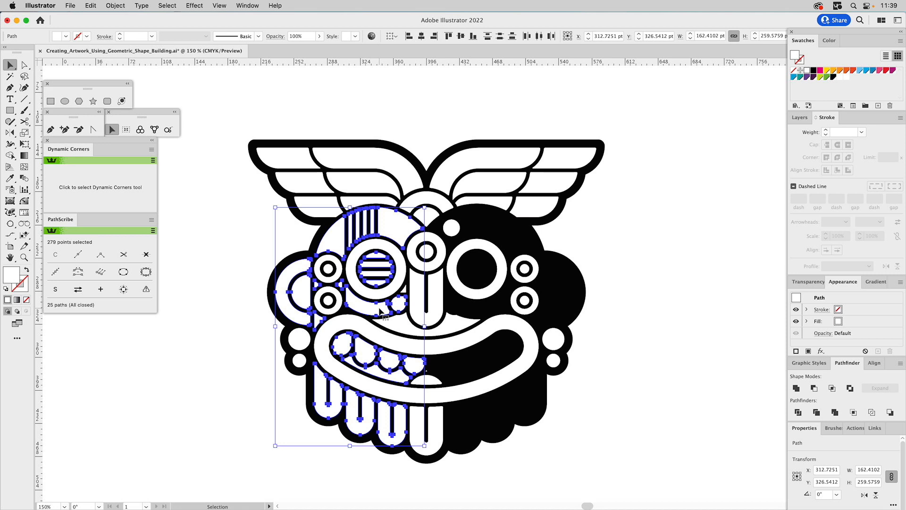
click(9, 133)
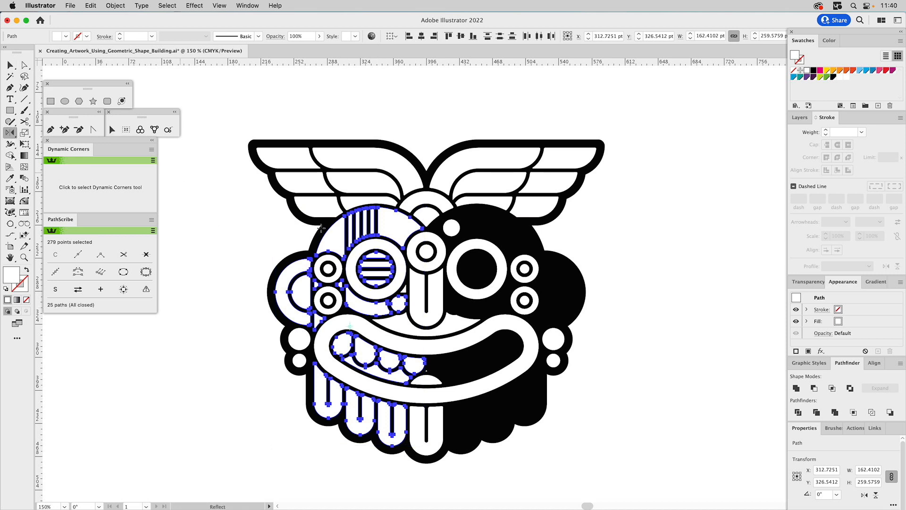
click(427, 272)
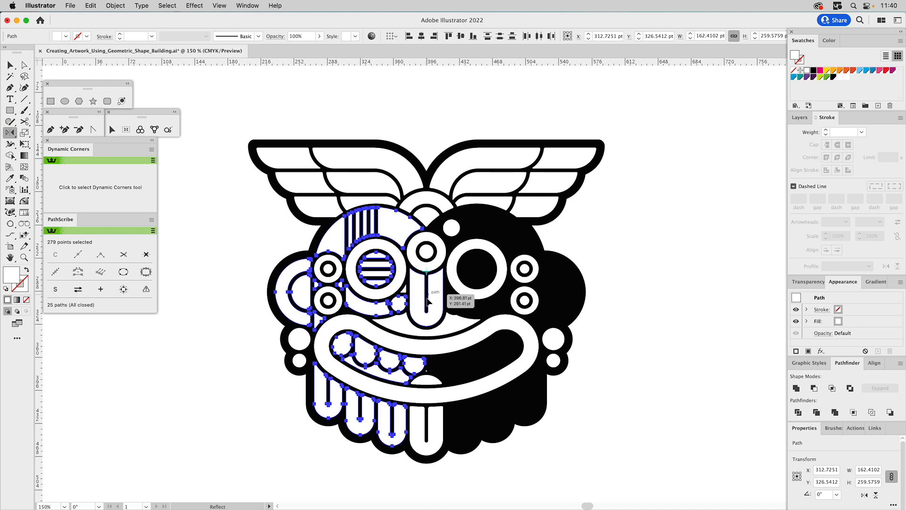
alt+shift+click(428, 297)
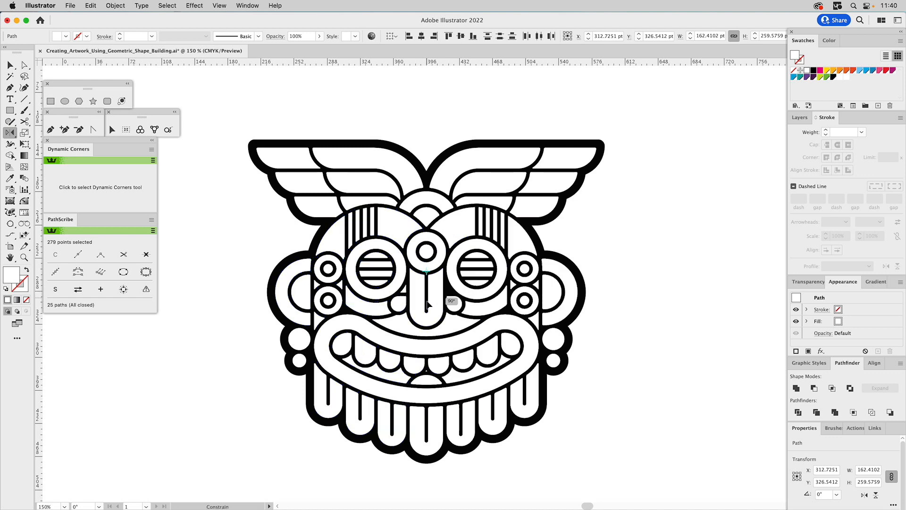
super+click(670, 318)
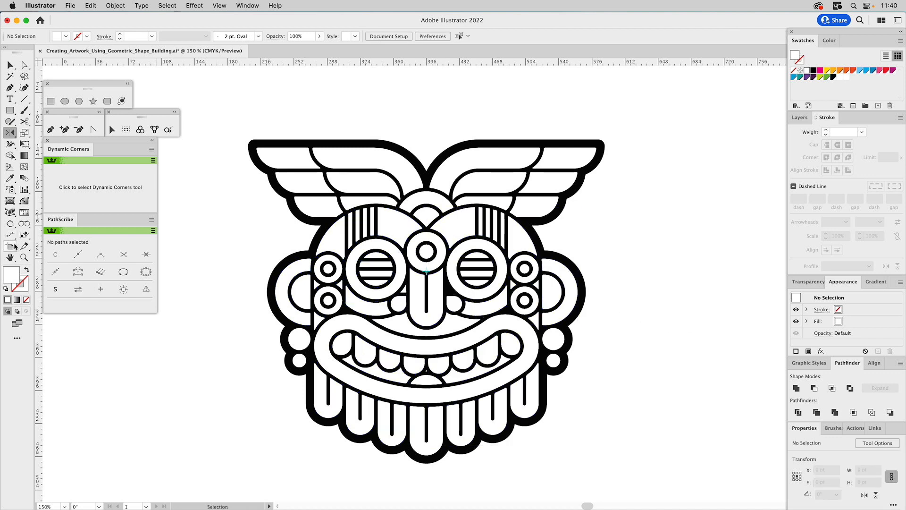
Reflect a copy of the small triangular sliver left of the nose across the mask's vertical centre line, and clear the selection.
click(24, 258)
drag(372, 248, 460, 327)
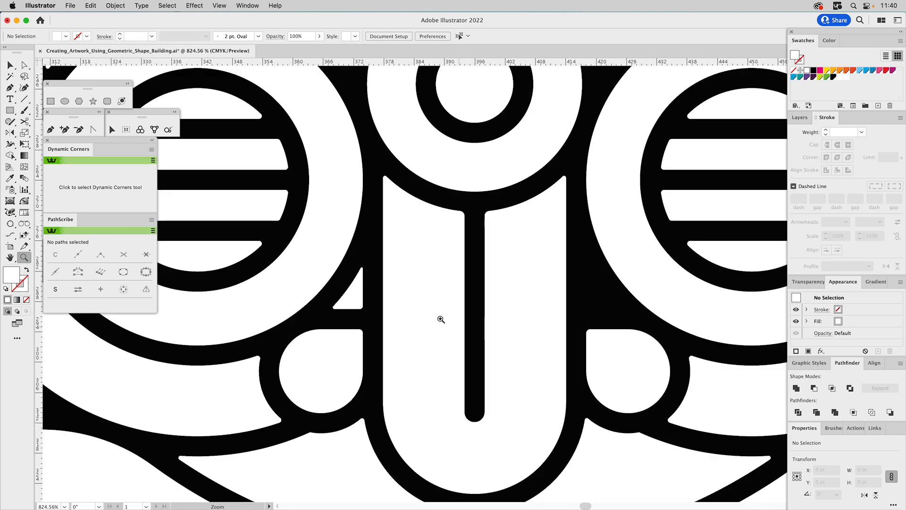
key(v)
click(356, 288)
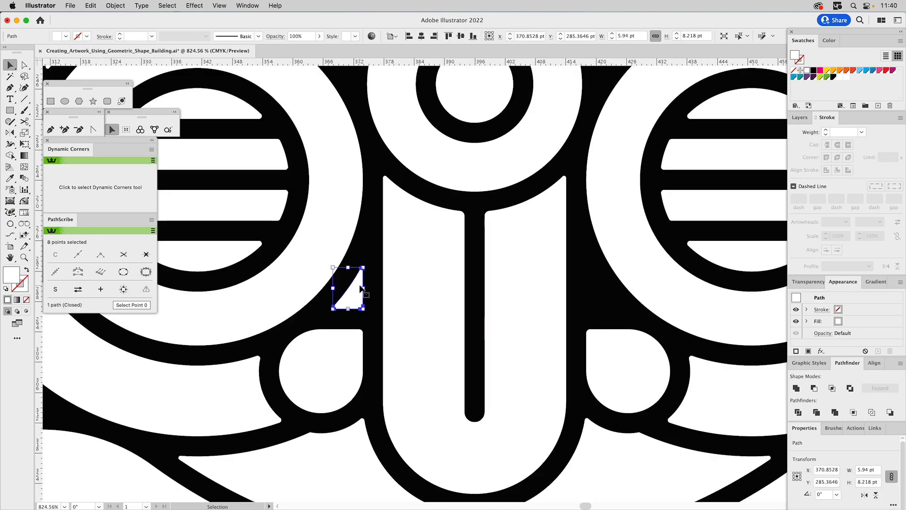
click(10, 133)
click(475, 140)
drag(493, 182, 504, 225)
key(super+0)
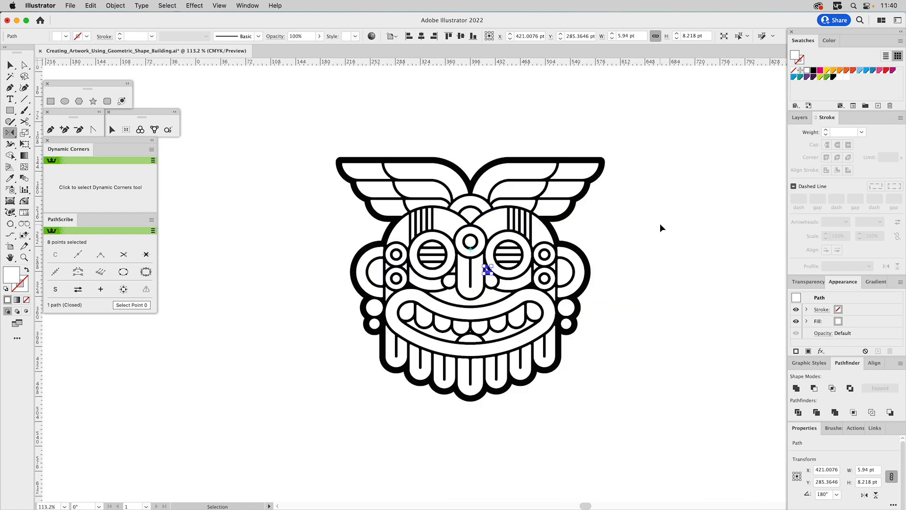
key(super+shift+a)
key(v)
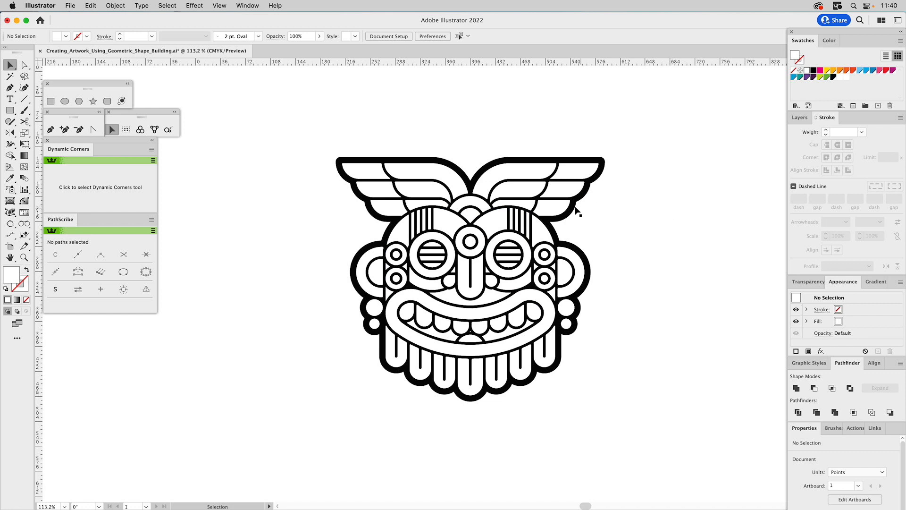
Show the Tonal Family layer and frame its colour palette beside the mask.
key(z)
drag(314, 137, 661, 425)
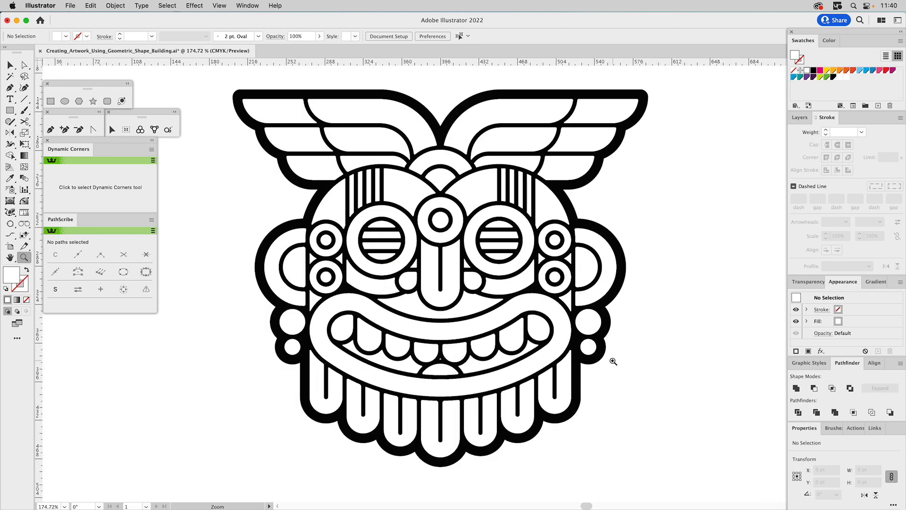
click(800, 117)
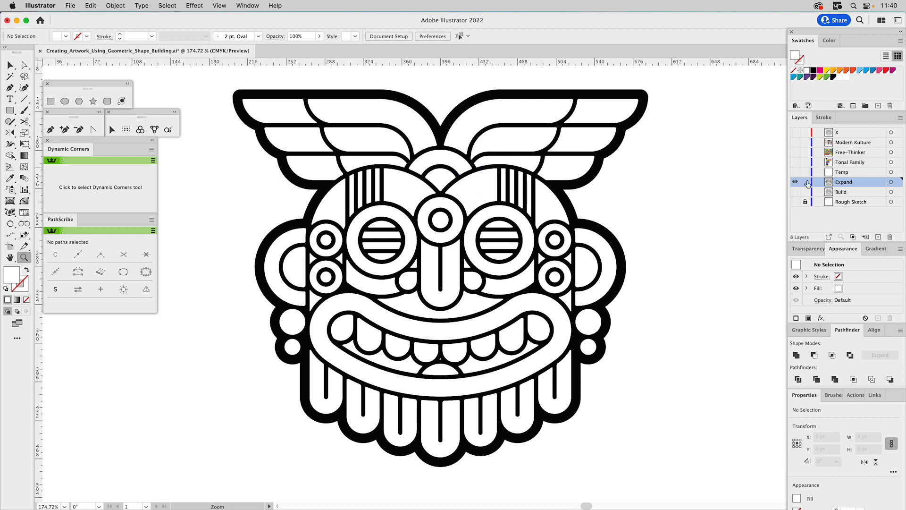
click(842, 174)
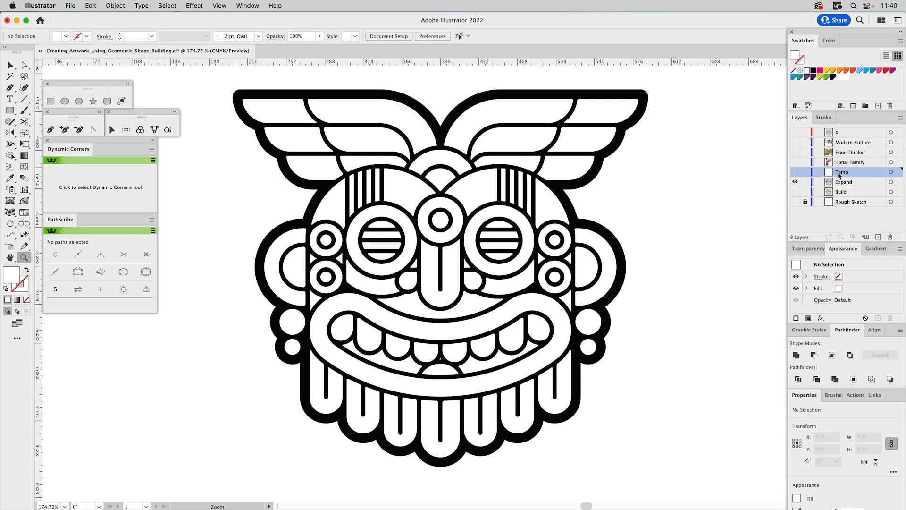
click(795, 162)
drag(562, 179, 695, 178)
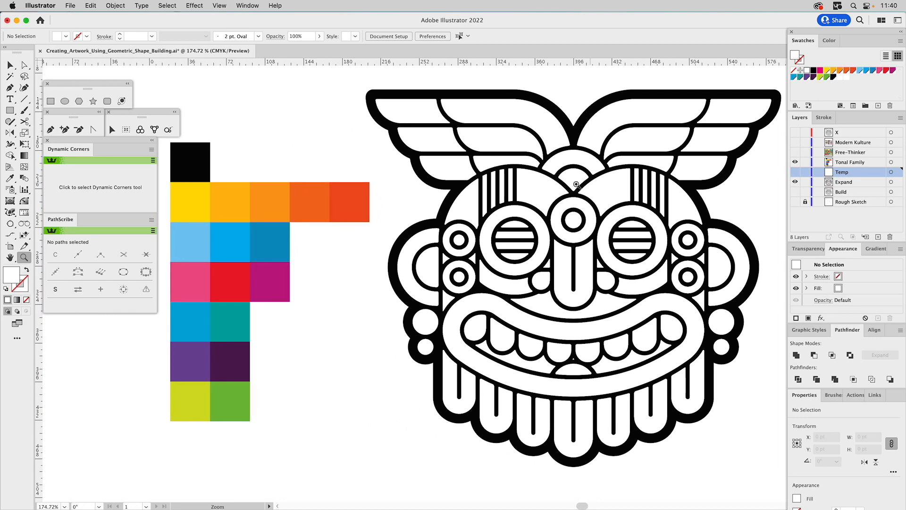
alt+click(527, 195)
drag(416, 198, 457, 118)
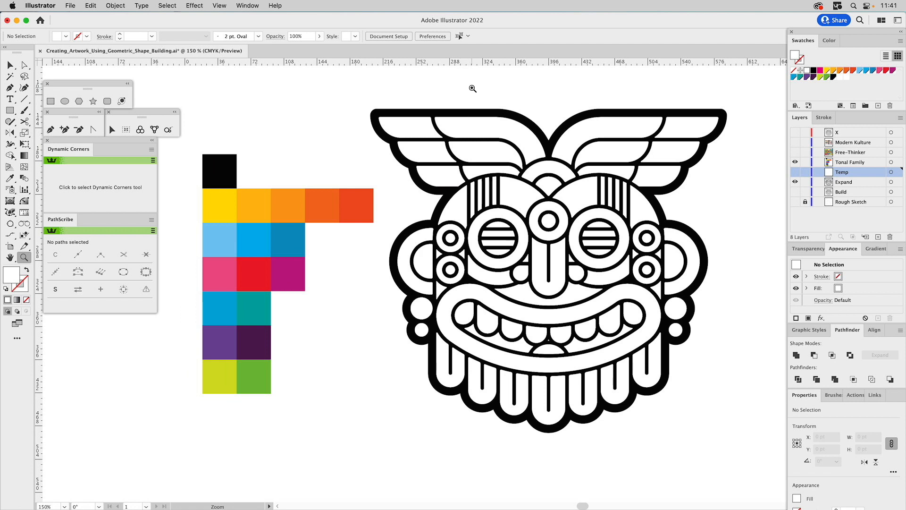
Fill the nose shape with the magenta-purple sampled from the Tonal Family palette using the Eyedropper.
key(v)
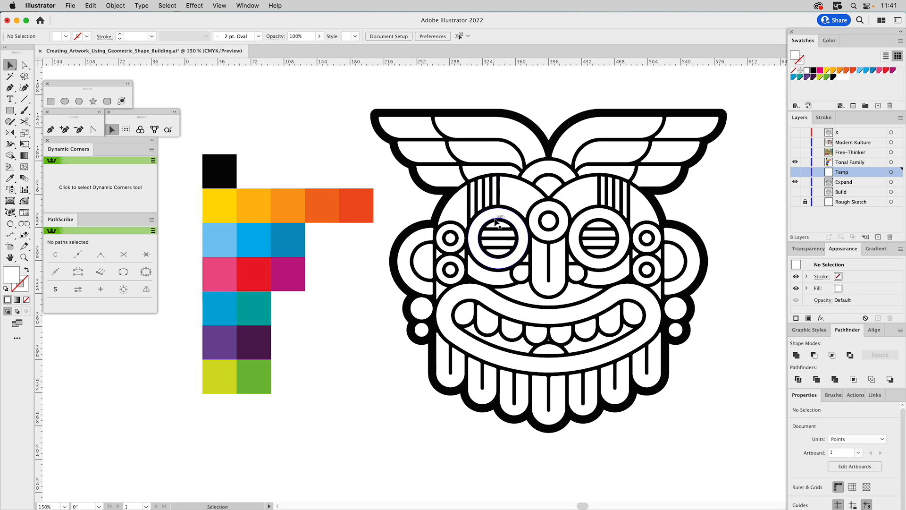
click(541, 256)
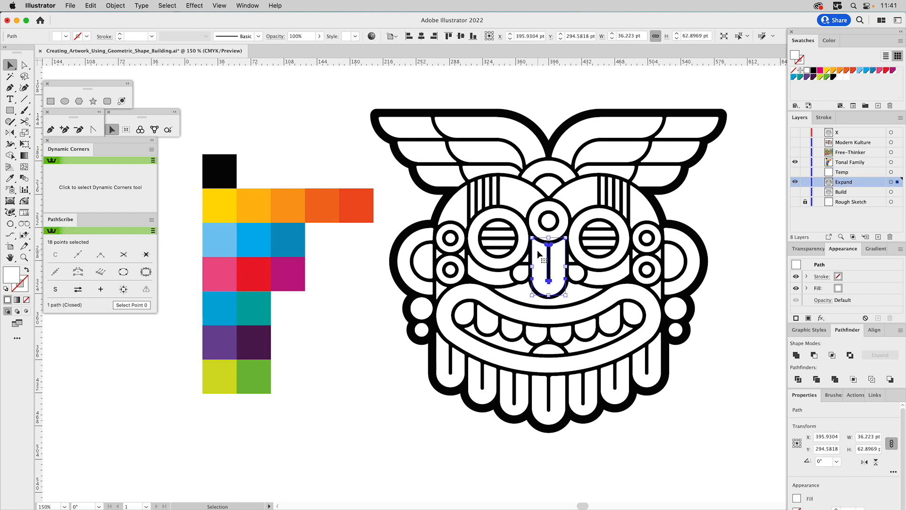
key(i)
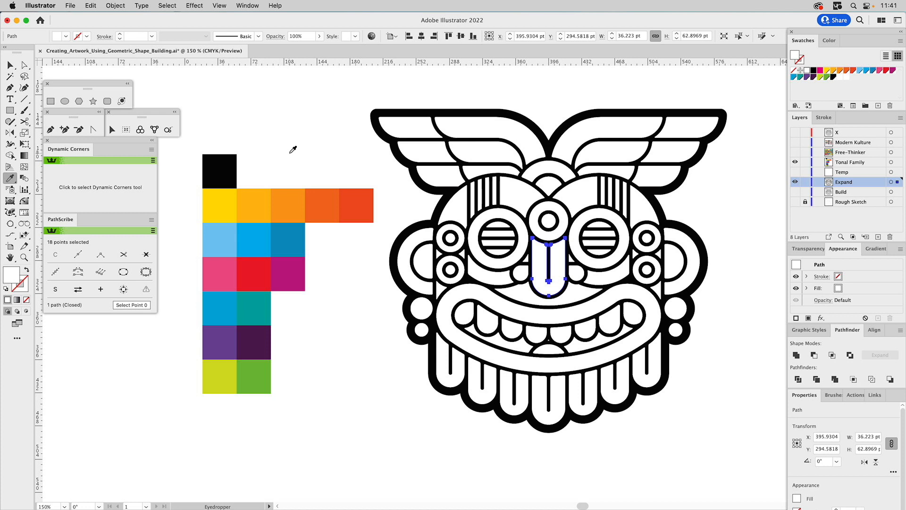
click(291, 273)
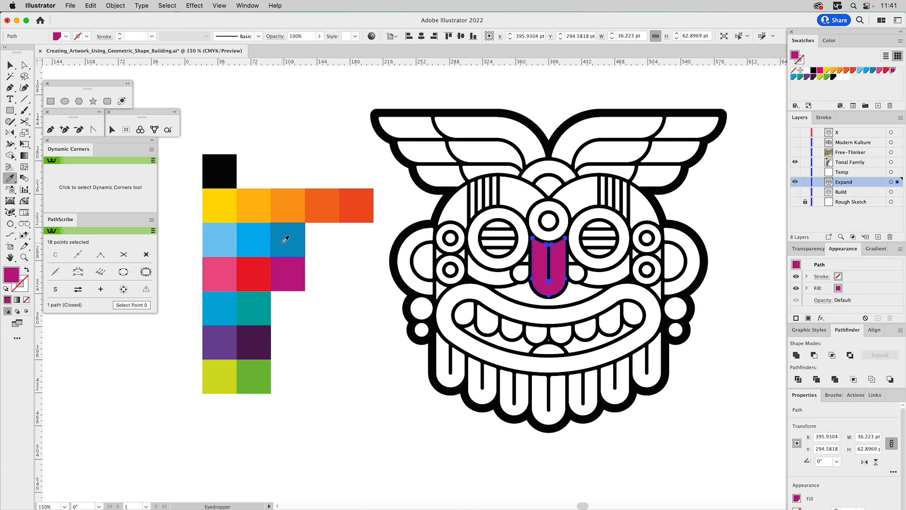
Subtract the small circle from the left inner forehead shape with Minus Front.
key(v)
click(519, 189)
shift+click(580, 197)
shift+click(661, 207)
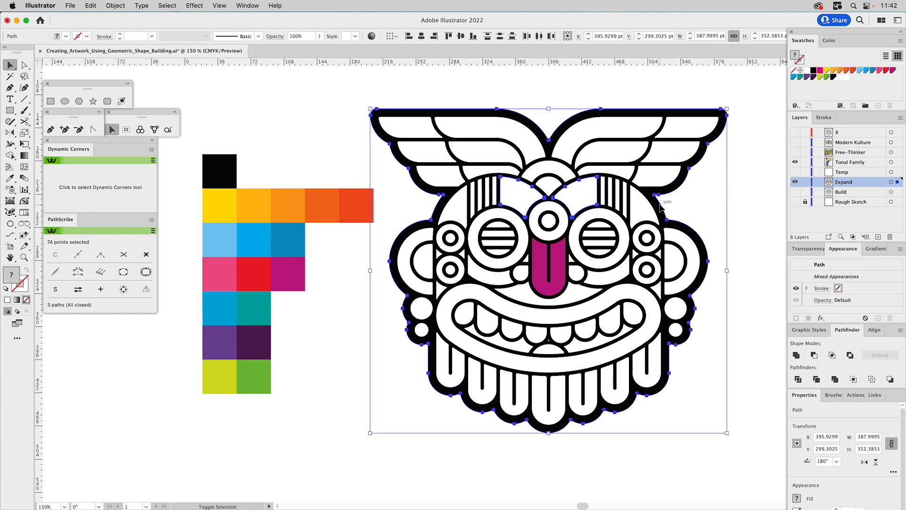
click(524, 194)
shift+click(523, 195)
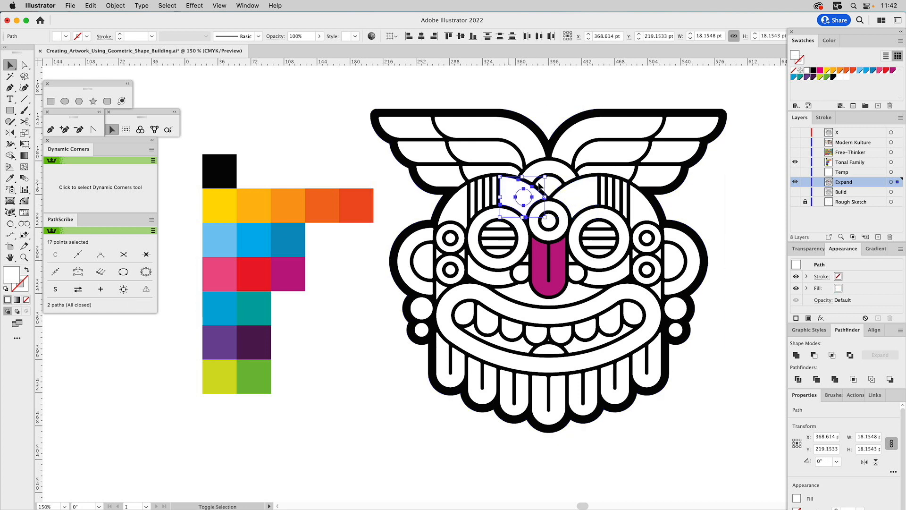
click(814, 355)
Subtract the small circle from the right inner forehead shape with Minus Front.
click(577, 189)
click(577, 189)
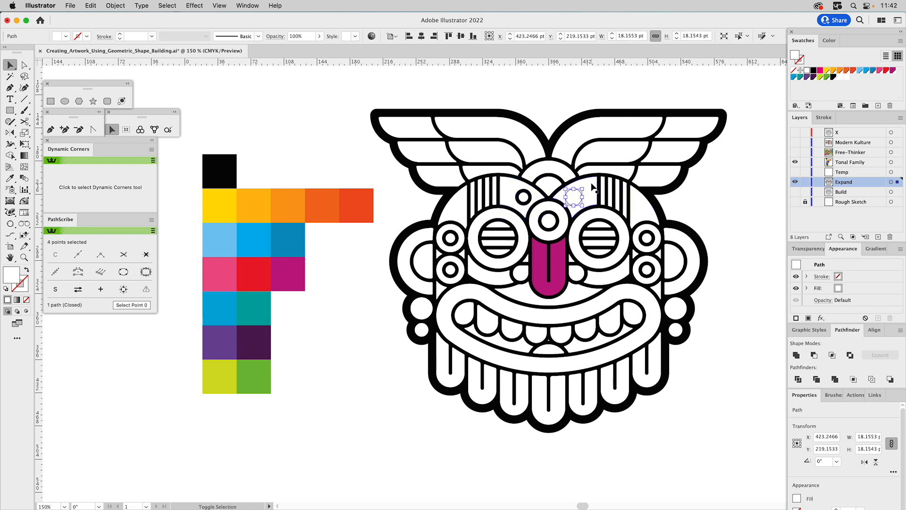
click(814, 355)
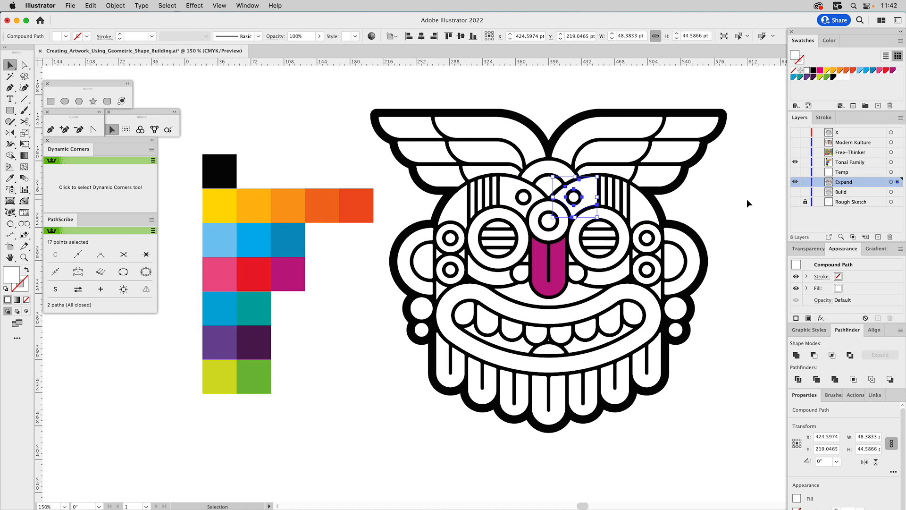
Fill both inner forehead shapes with the magenta-purple sampled from the colour palette using the Eyedropper.
click(324, 146)
click(507, 186)
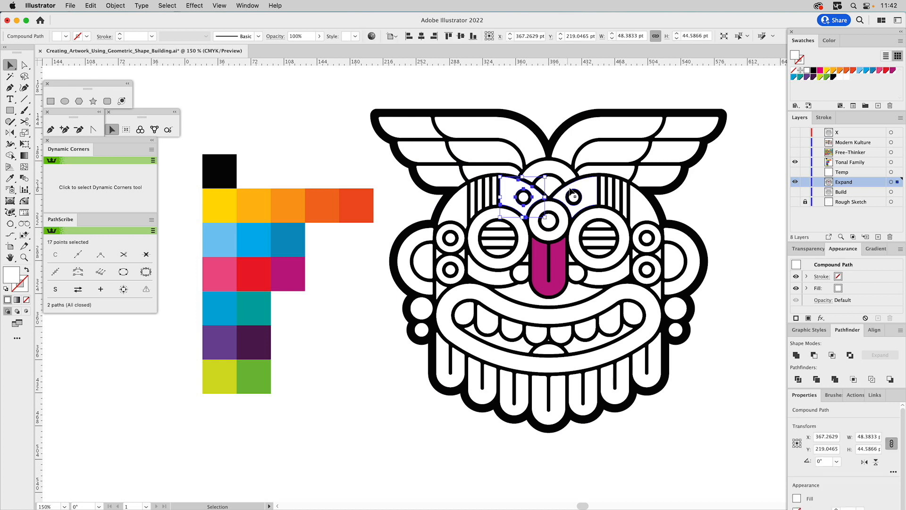
shift+click(580, 187)
key(i)
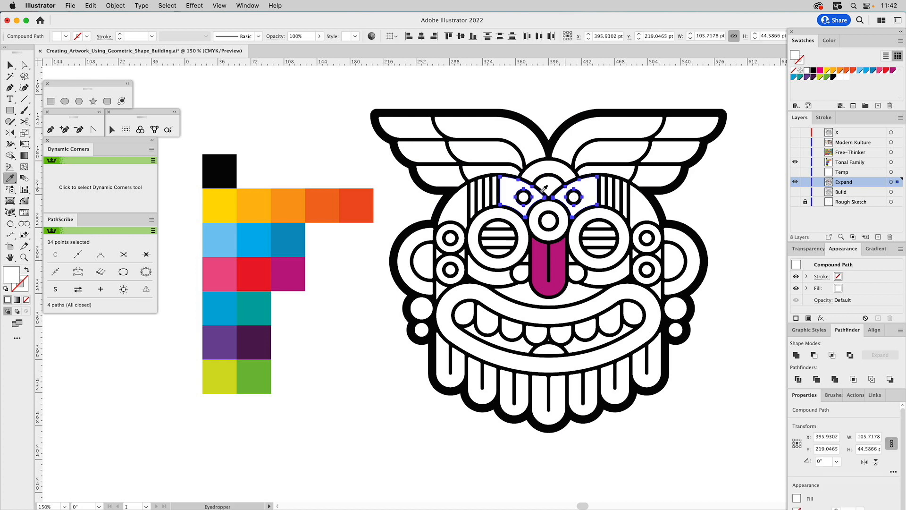
click(289, 273)
key(super+shift+a)
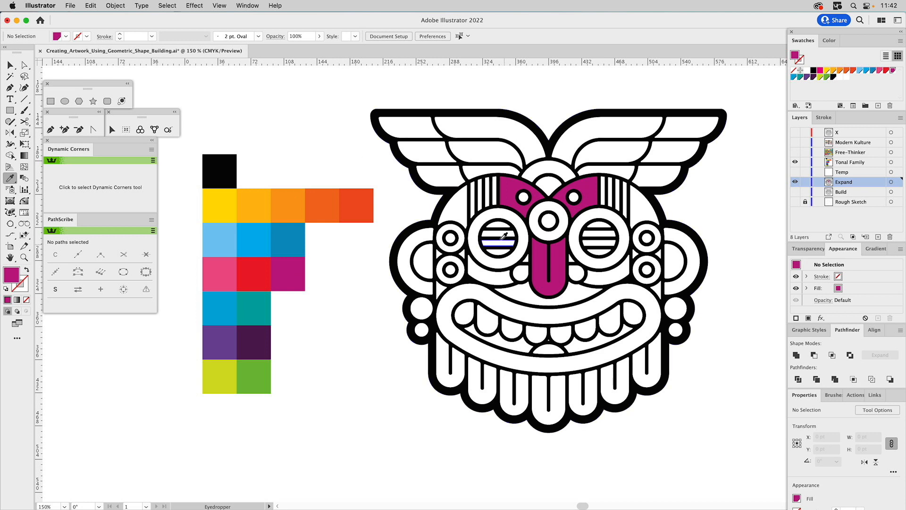
Fill all the white horizontal stripes inside both eyes with the yellow sampled from the palette.
super+click(502, 225)
shift+super+click(501, 252)
shift+super+click(503, 244)
shift+super+click(502, 237)
shift+super+click(600, 252)
shift+super+click(600, 238)
shift+super+click(601, 230)
shift+super+click(599, 227)
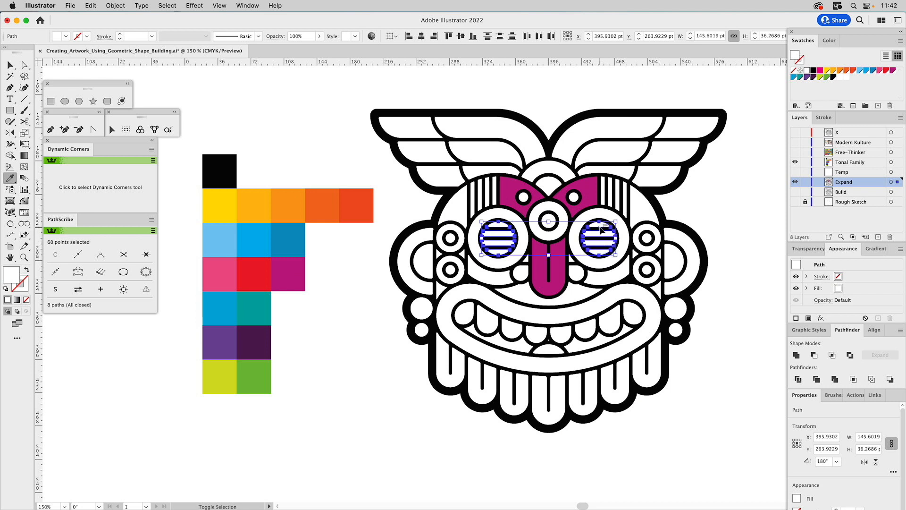
click(224, 195)
super+click(298, 141)
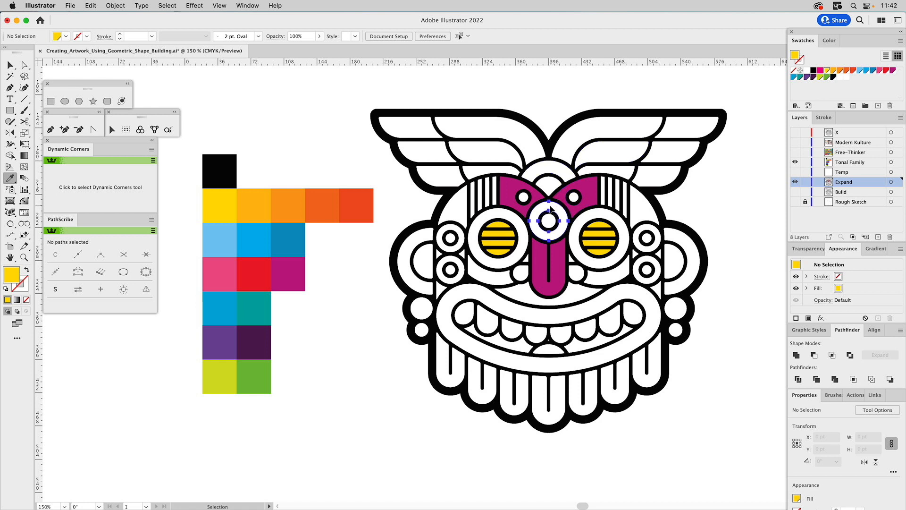
Fill the ring above the nose with the palette's dark teal and match the segments along both face sides and the outermost beard strands to it.
super+click(550, 207)
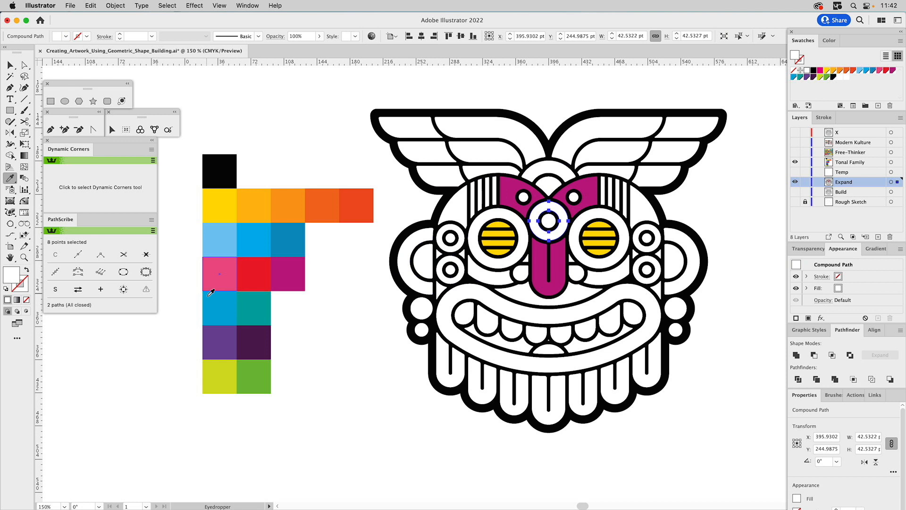
click(263, 305)
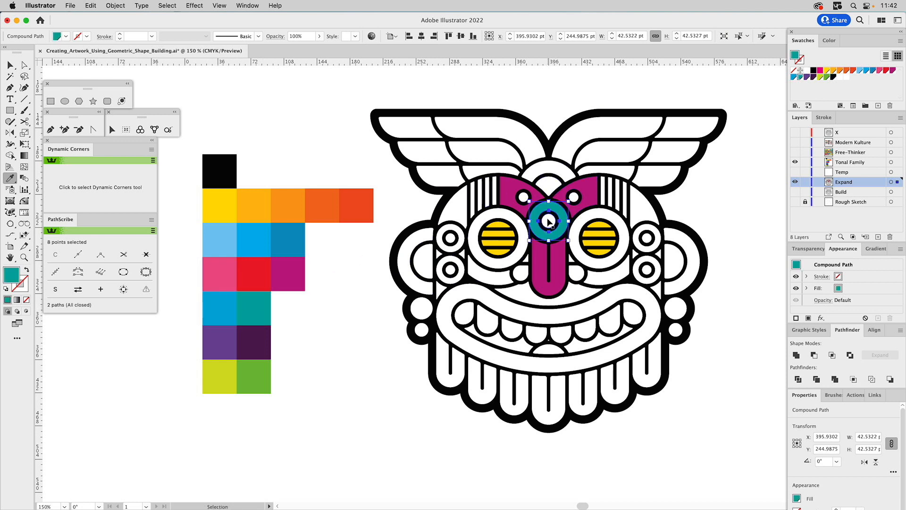
click(459, 206)
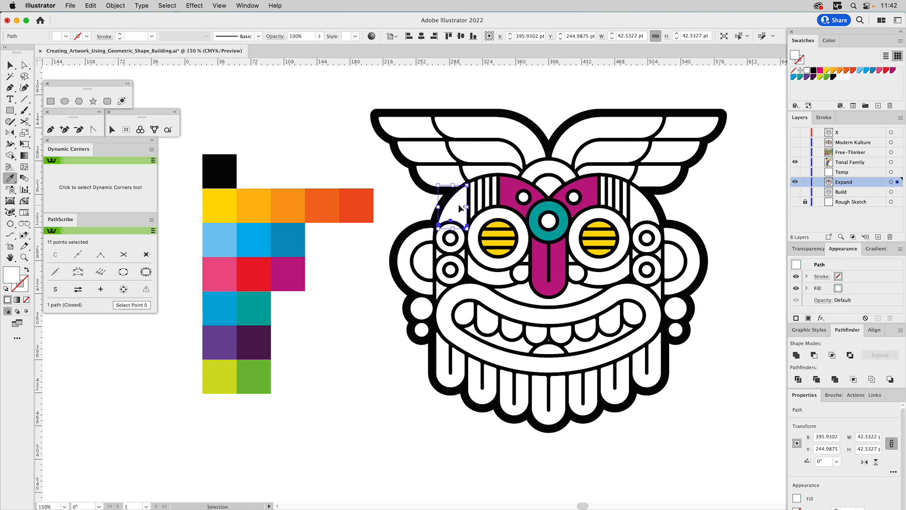
shift+click(639, 213)
shift+click(638, 253)
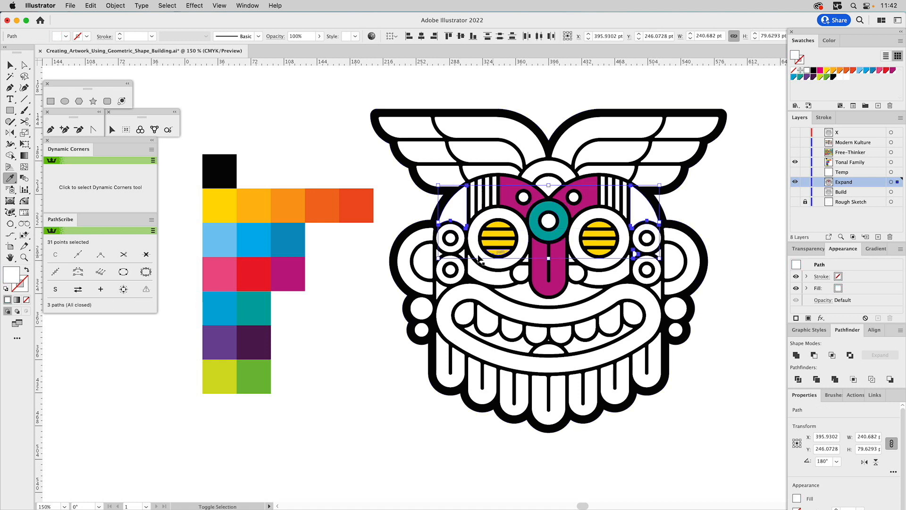
shift+click(463, 254)
shift+click(445, 255)
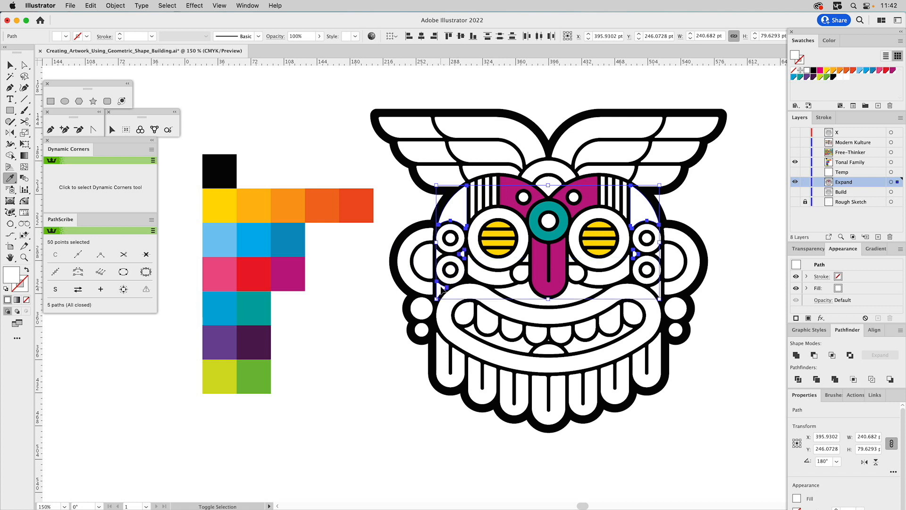
shift+click(660, 254)
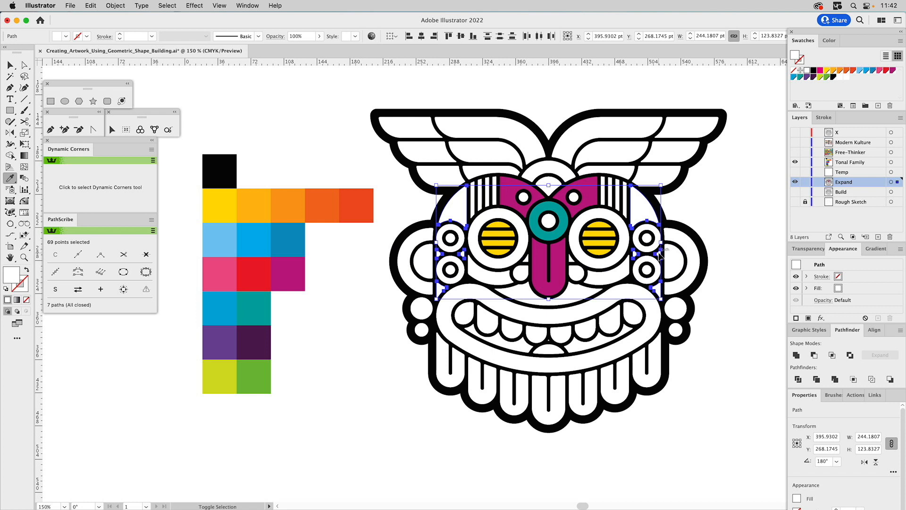
shift+click(658, 375)
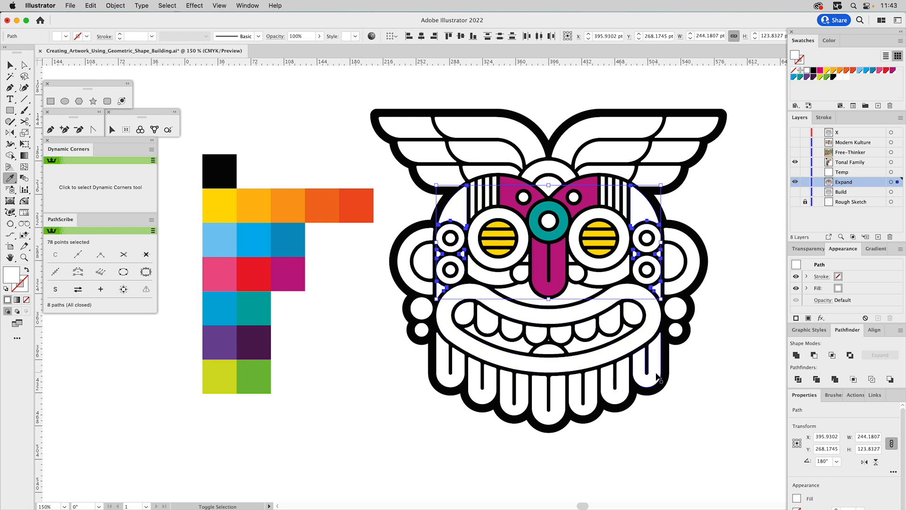
shift+click(442, 360)
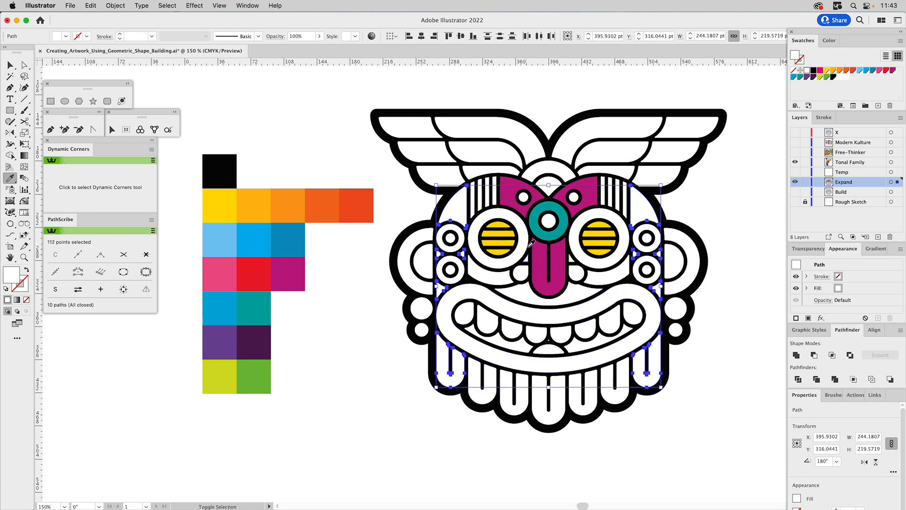
click(551, 238)
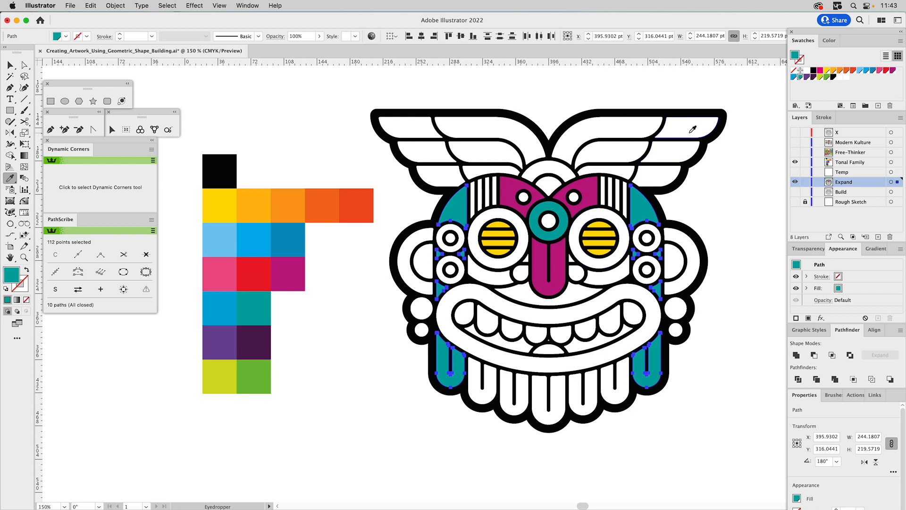
Select the white vertical stripes on the left side of the forehead for colour sampling with the Eyedropper.
key(v)
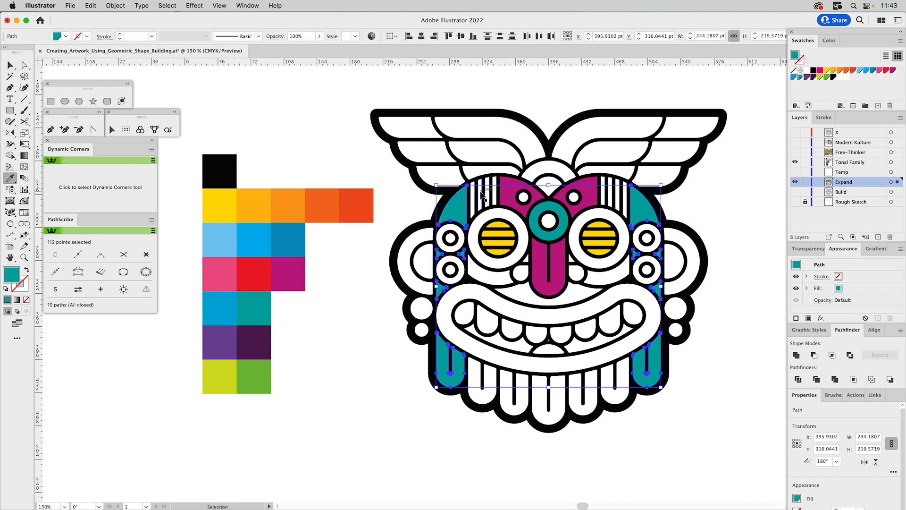
click(487, 194)
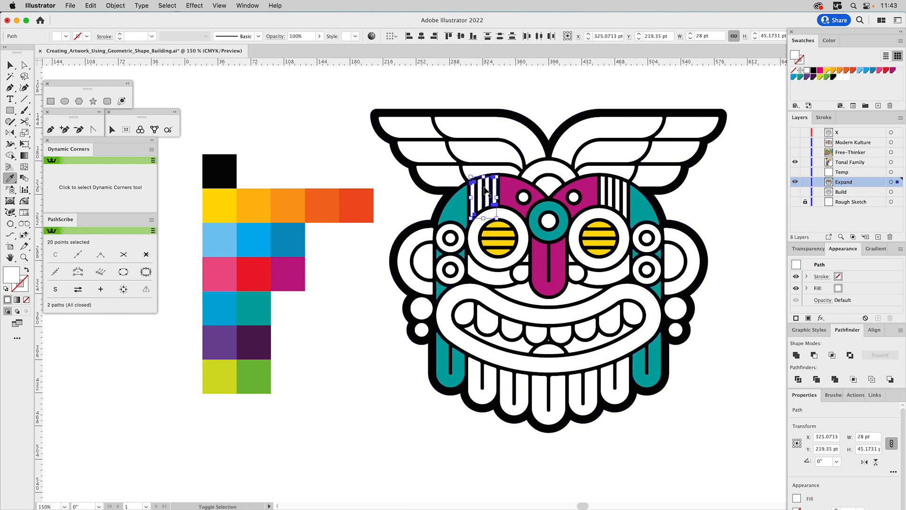
shift+click(481, 190)
key(i)
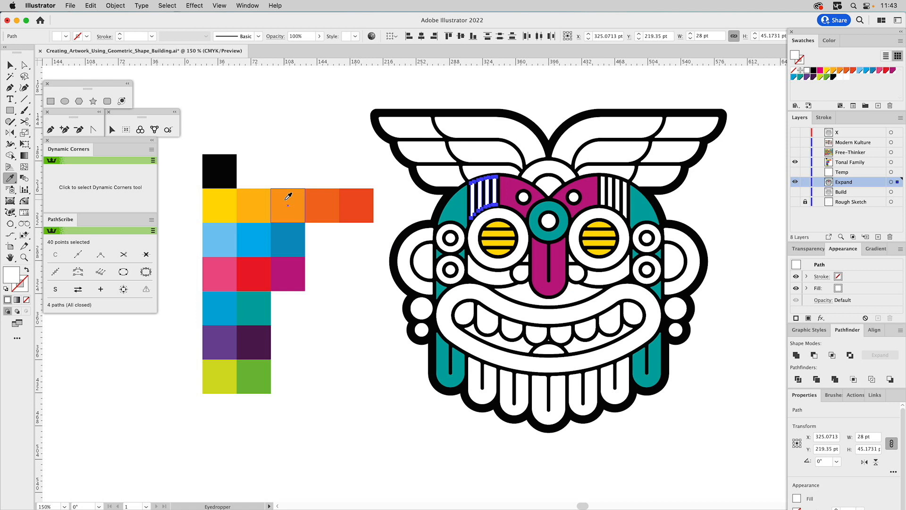
Fill the white vertical forehead stripes on both sides with the medium orange sampled from the palette.
click(287, 199)
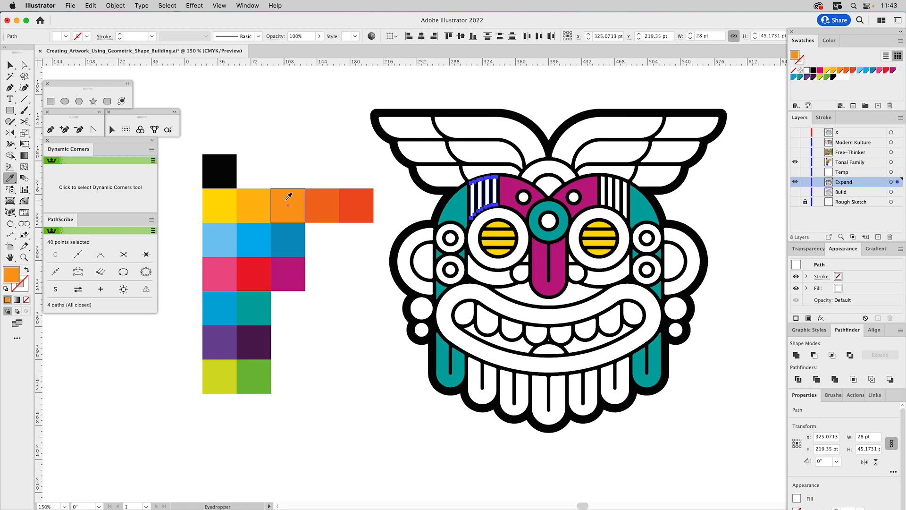
super+click(607, 192)
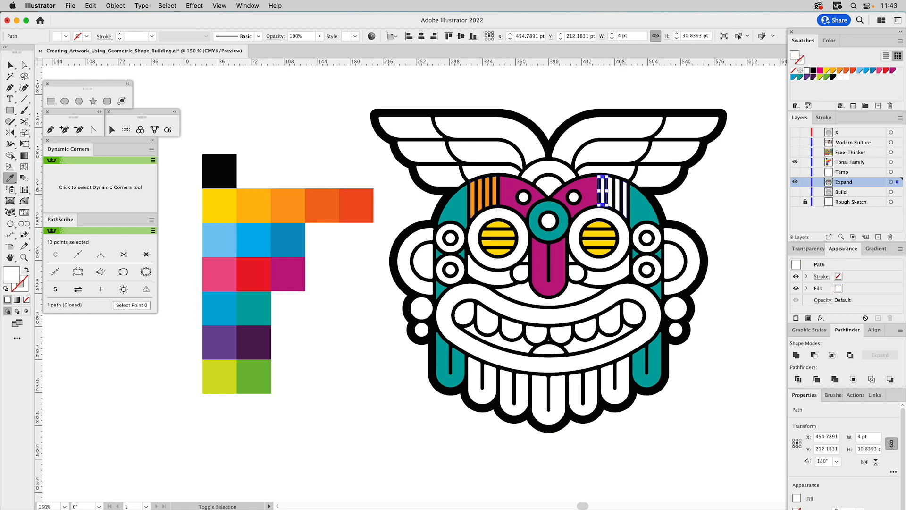
super+click(616, 191)
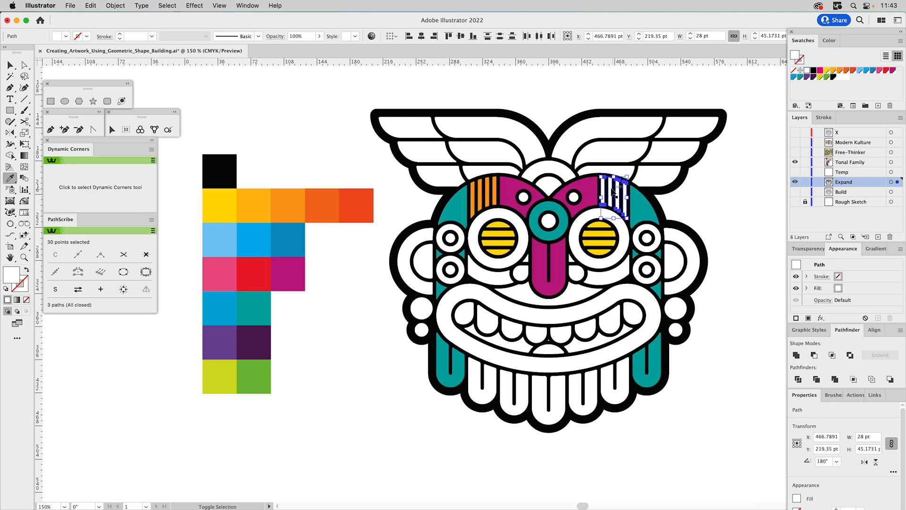
click(499, 181)
super+click(338, 133)
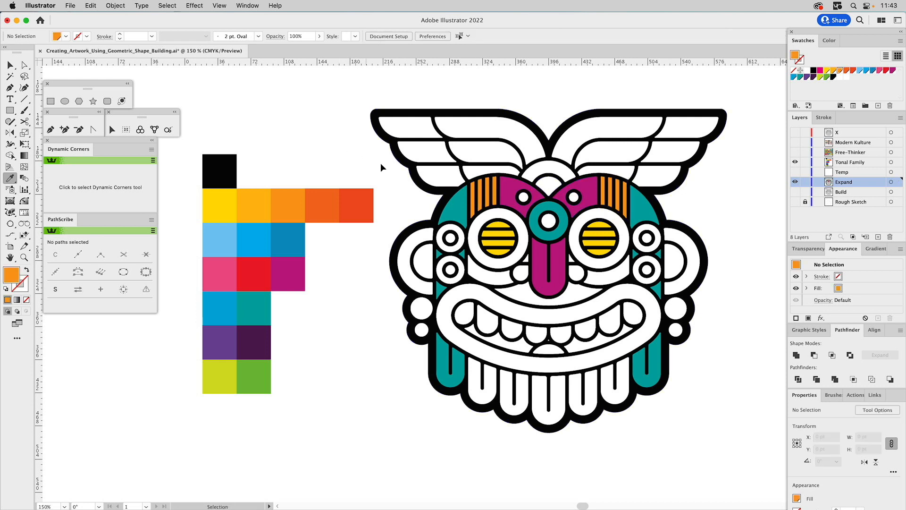
Fill the large rings around both eyes with the palette's red.
super+click(486, 216)
shift+super+click(613, 218)
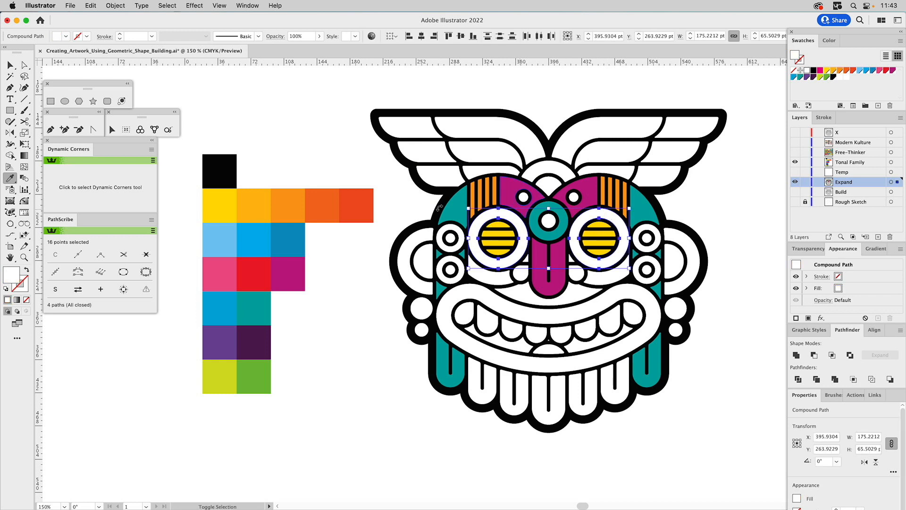
click(256, 270)
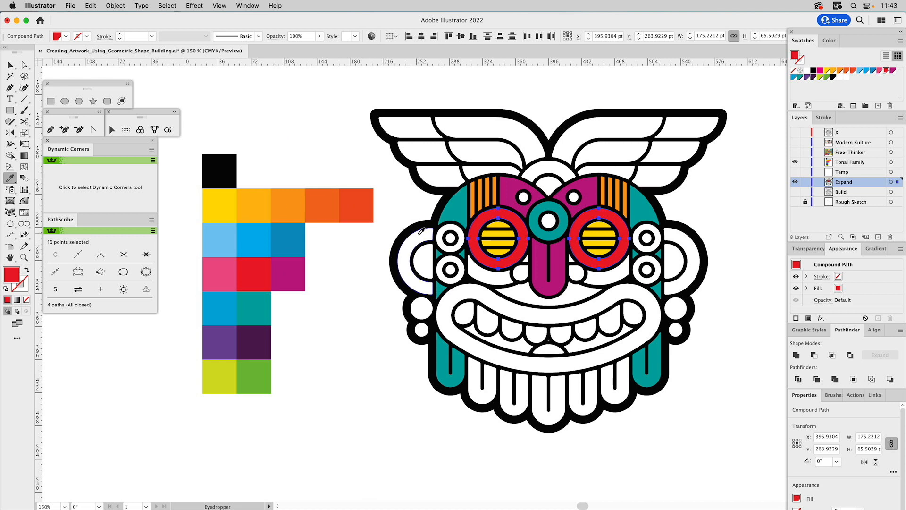
Fill the upper ring on each side of the face with the palette's pink and their centres with the forehead stripes' orange.
super+click(459, 232)
shift+super+click(654, 236)
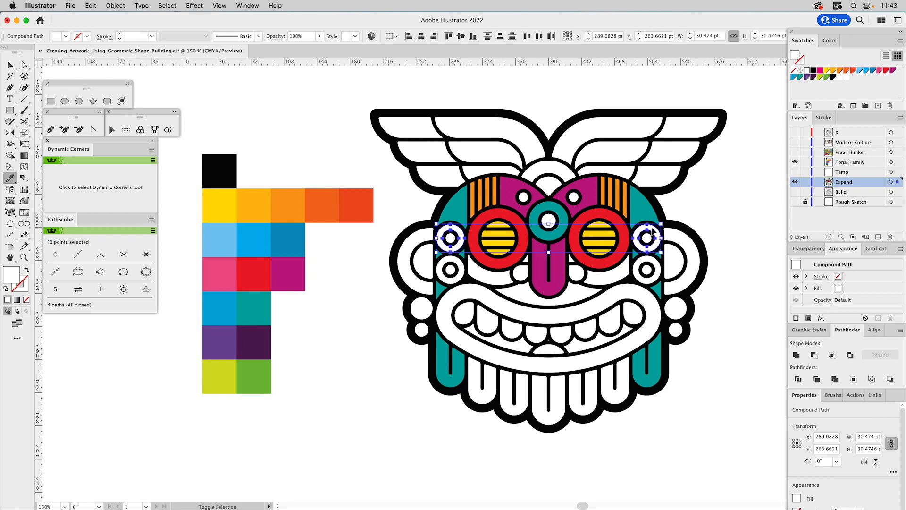
click(227, 271)
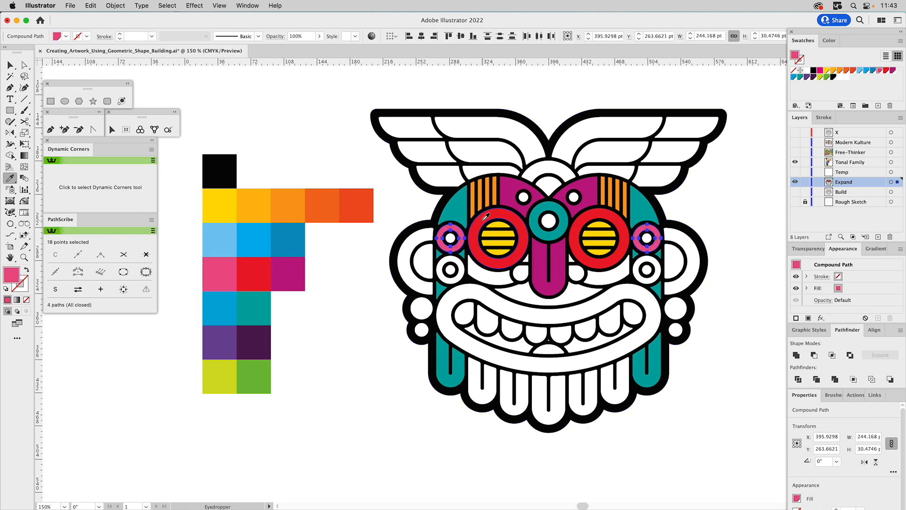
super+click(451, 237)
shift+super+click(642, 238)
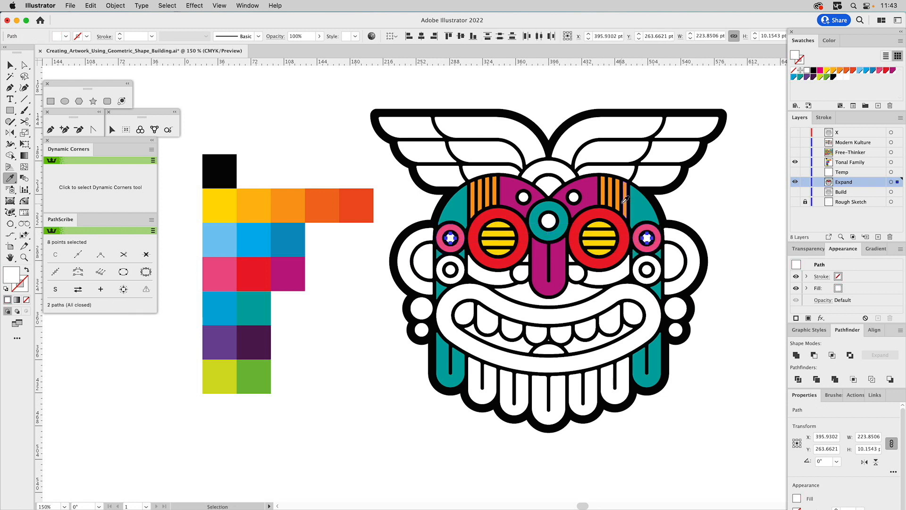
click(621, 201)
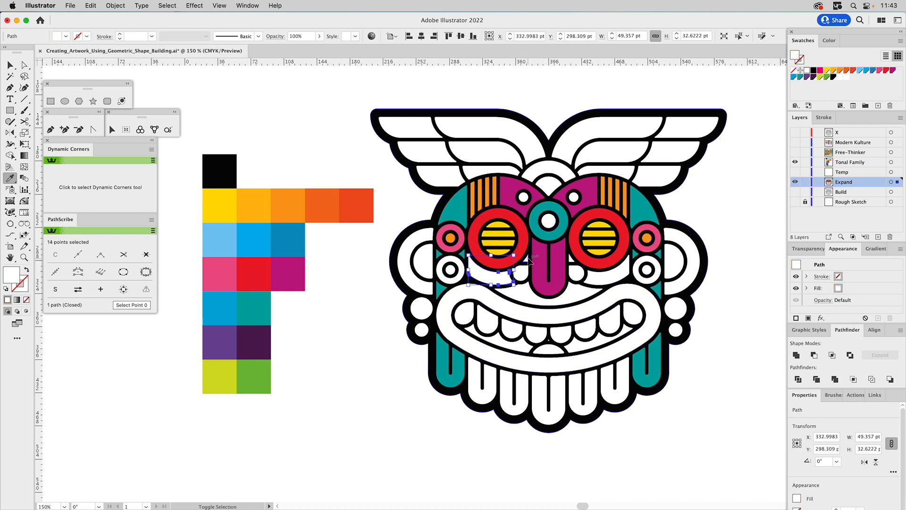
Fill the cheek shapes under both eyes and the small pieces beside the nose with the palette's lighter purple.
shift+super+click(527, 259)
shift+super+click(571, 258)
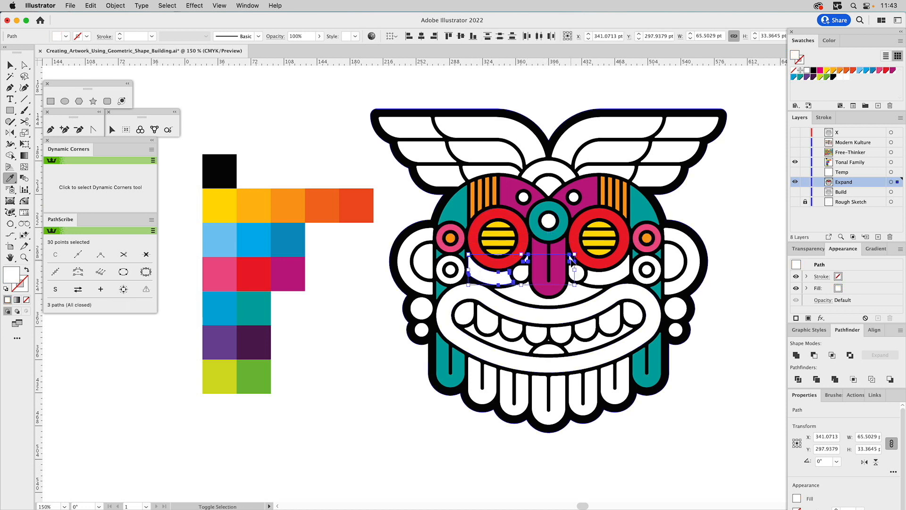
shift+super+click(599, 277)
click(221, 337)
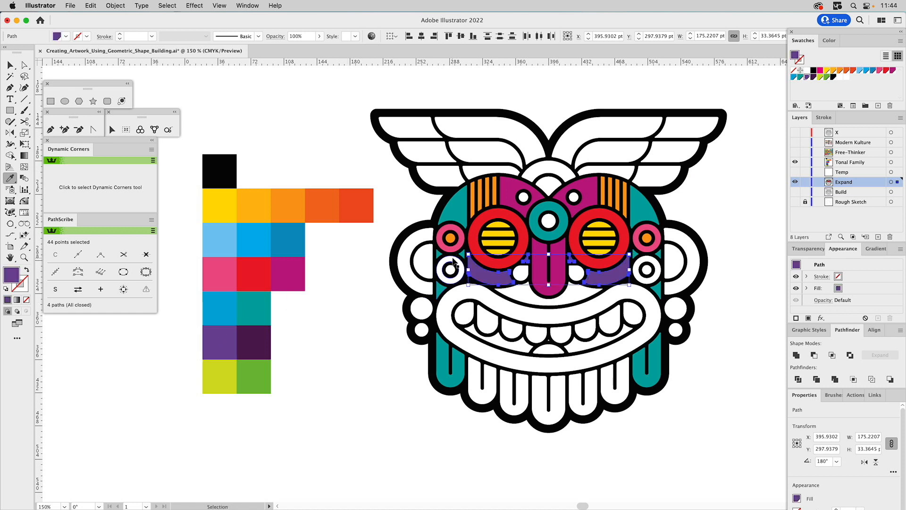
Fill the lower ring on each side of the face with the palette's darker green and their centres with the eye rings' red.
super+click(451, 262)
shift+super+click(649, 262)
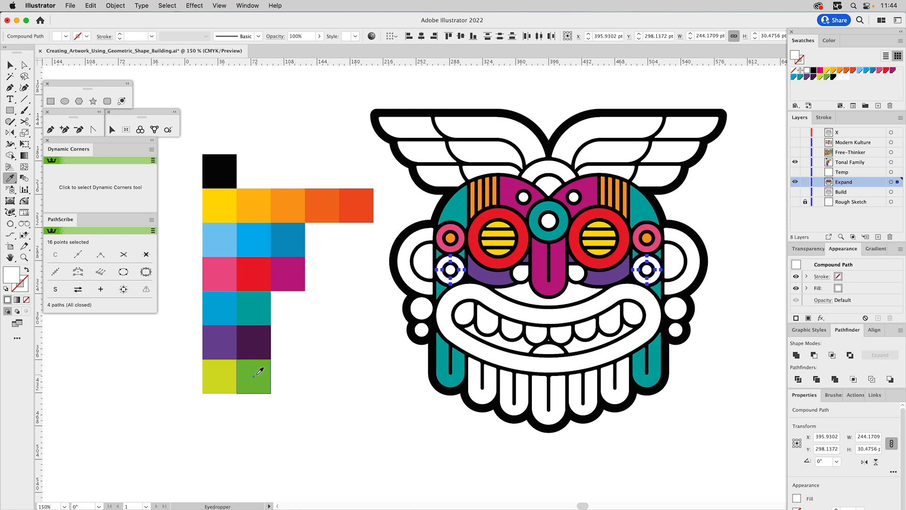
click(255, 375)
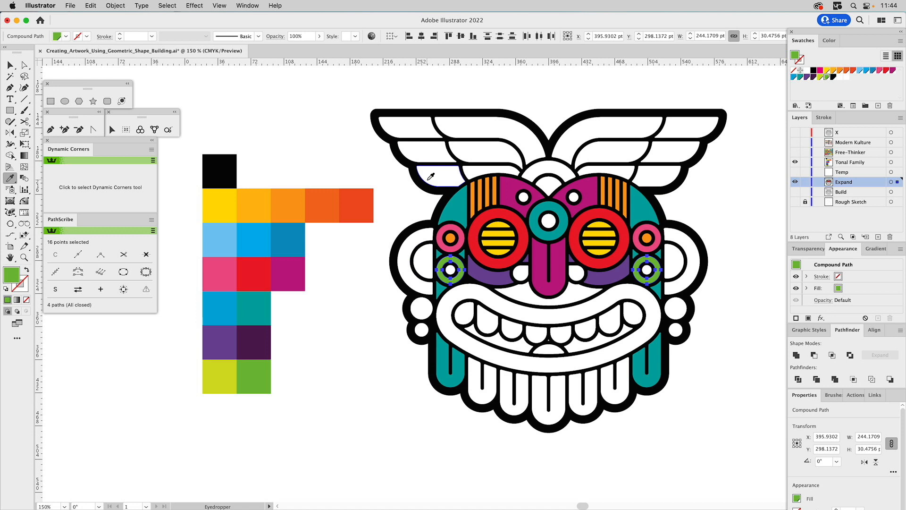
key(v)
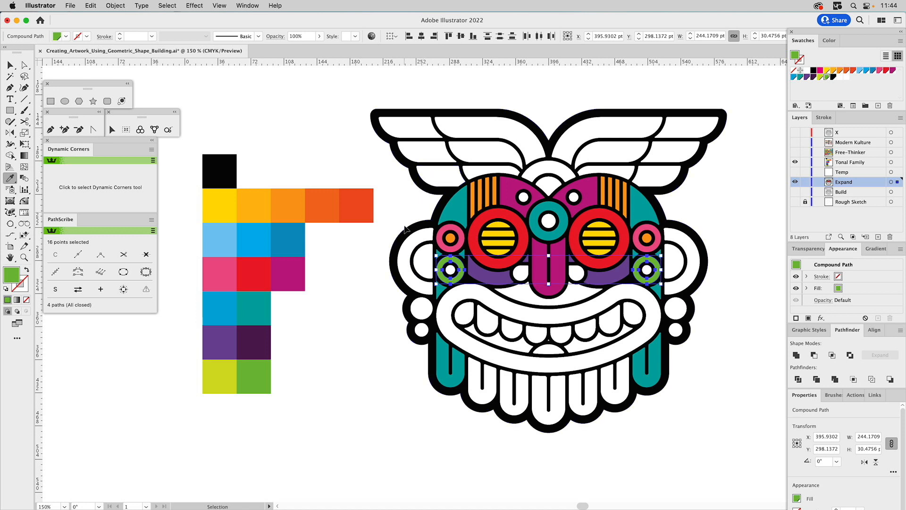
click(371, 262)
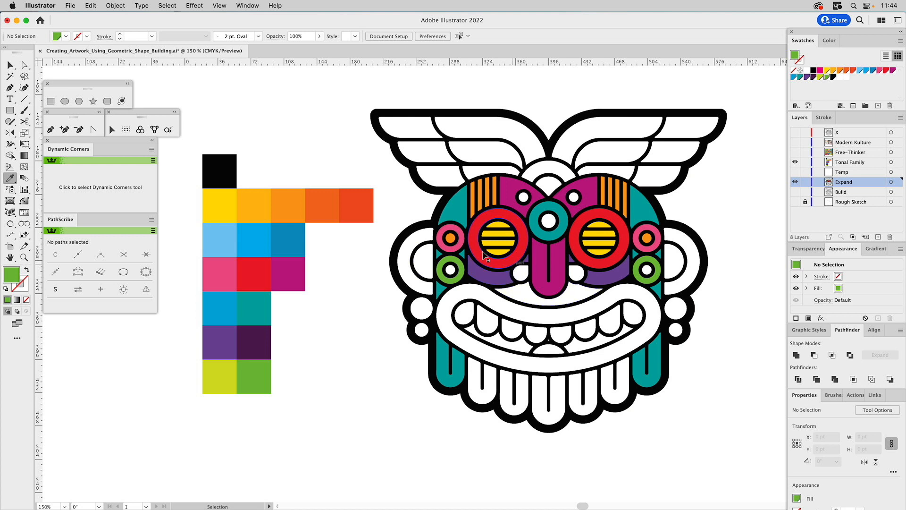
click(450, 269)
shift+click(647, 270)
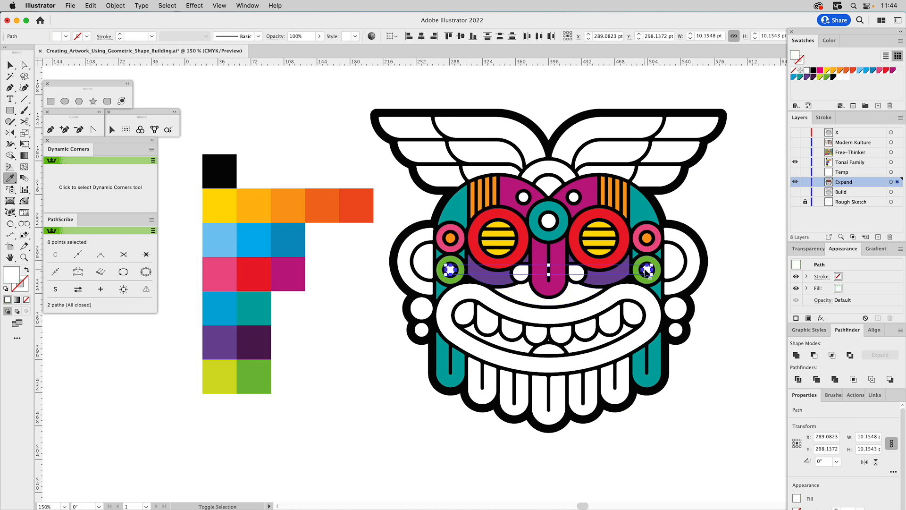
click(608, 260)
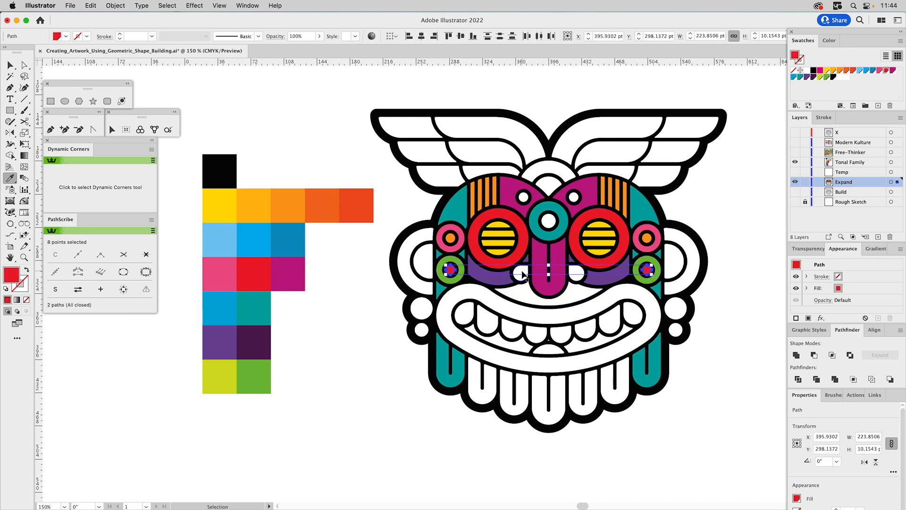
Match both nostrils to the green side rings and fill the shape between nose and mouth with the palette's dark orange.
click(522, 274)
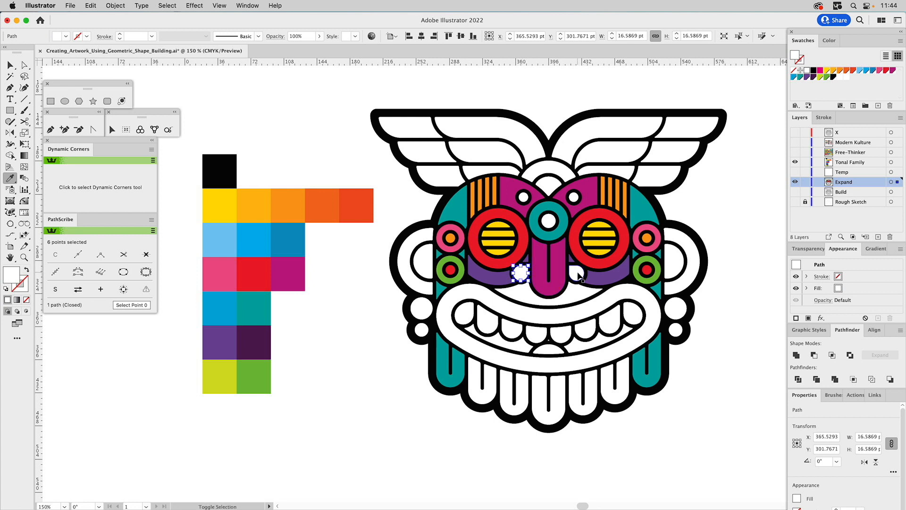
shift+click(577, 273)
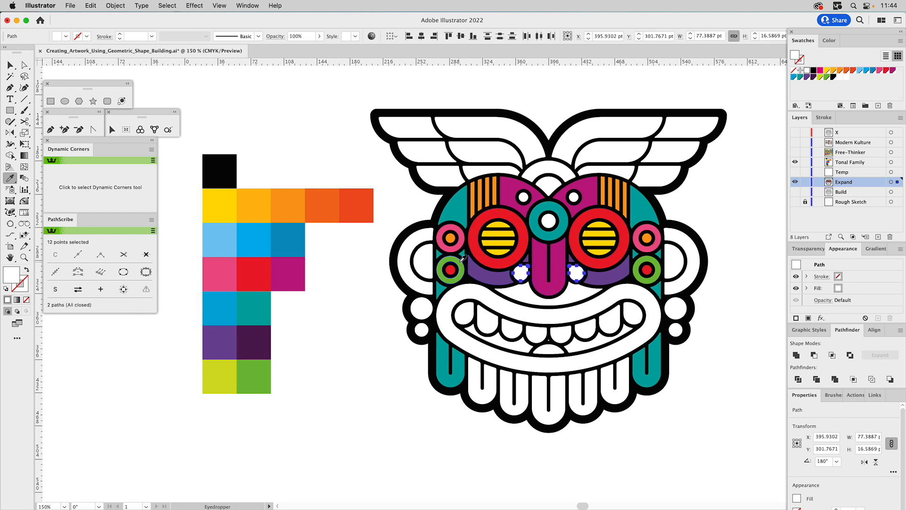
click(460, 261)
super+click(550, 293)
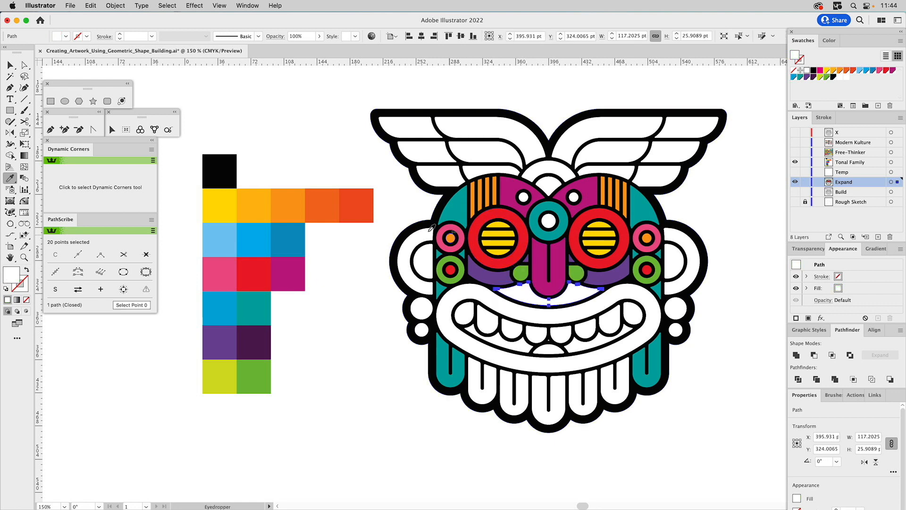
click(325, 202)
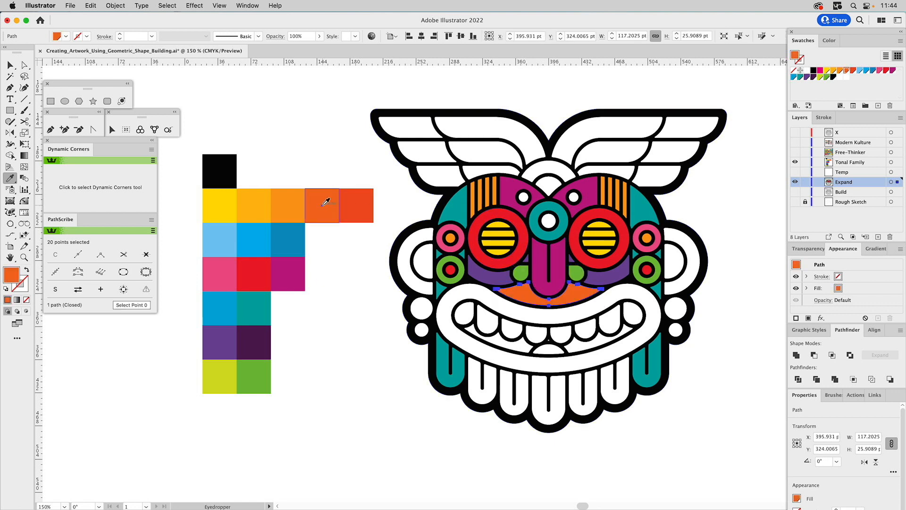
super+click(324, 116)
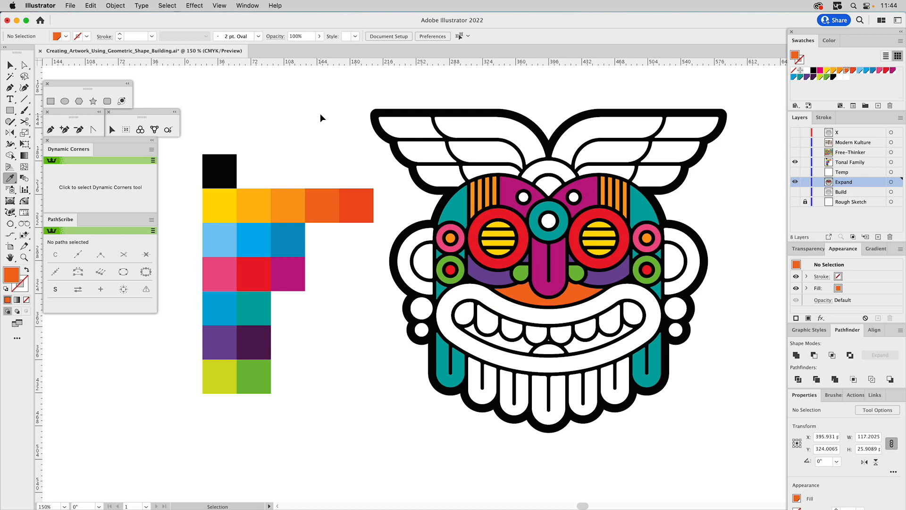
Fill the lips with the palette's pink and the mouth interior below the teeth with its darkest purple.
super+click(488, 300)
click(221, 271)
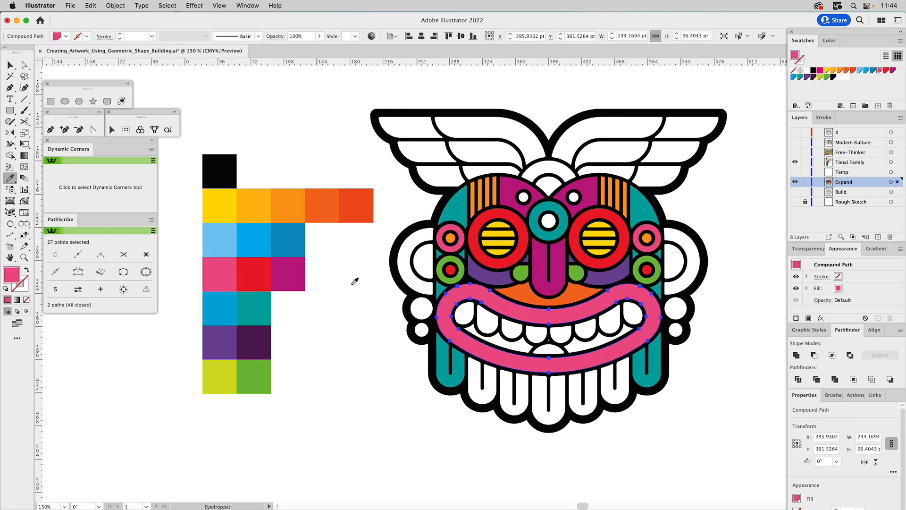
super+click(550, 344)
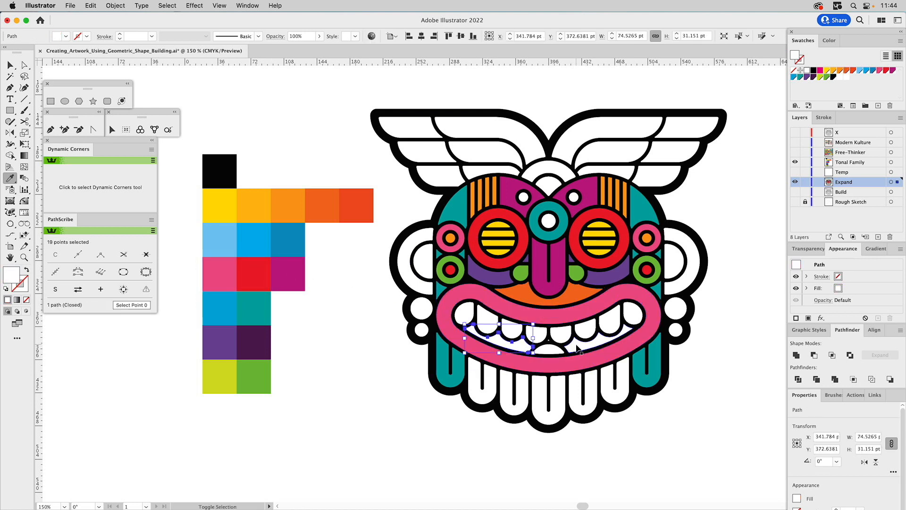
shift+super+click(551, 347)
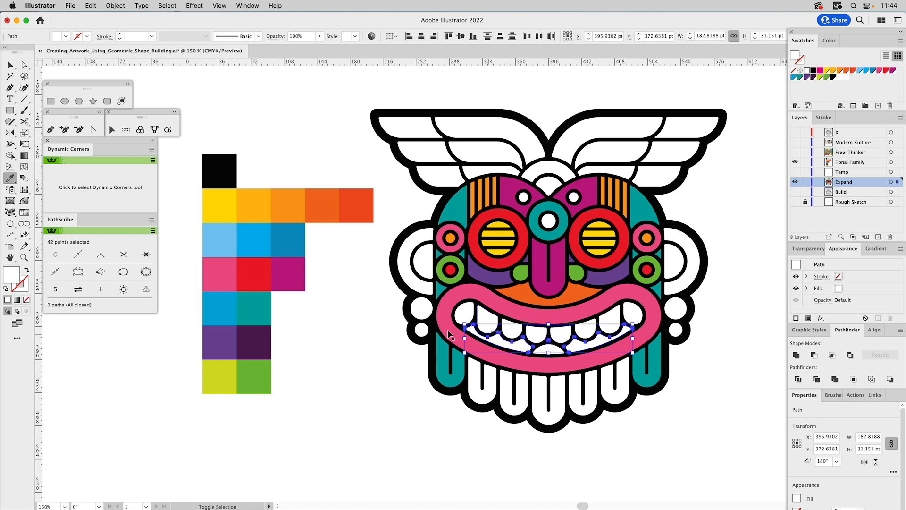
click(256, 340)
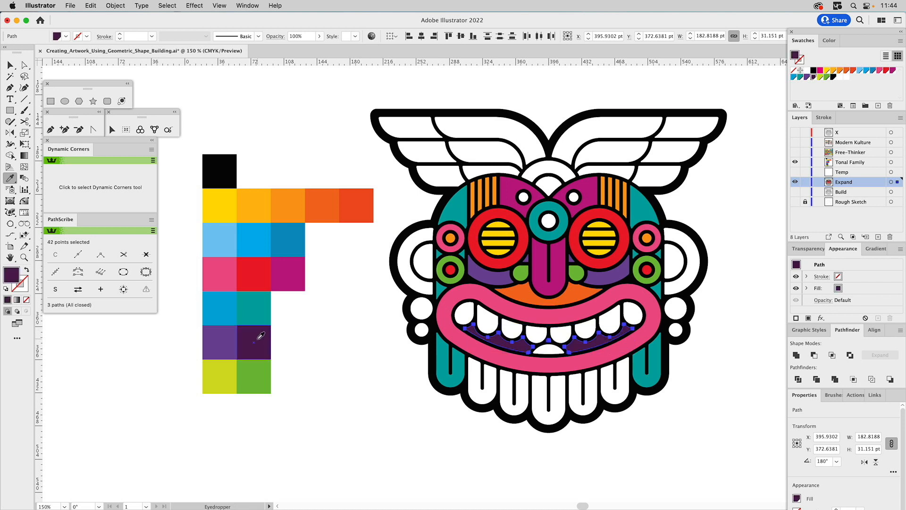
super+click(326, 347)
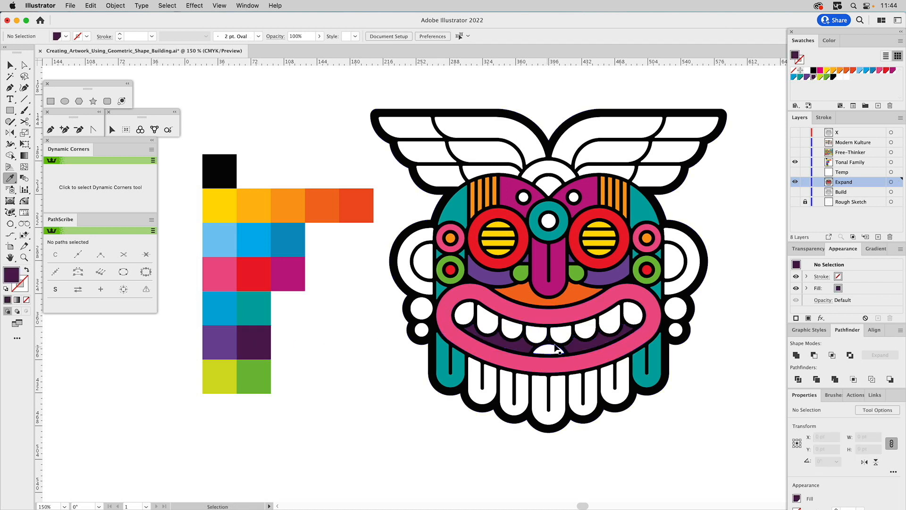
Fill the tongue and the centre of the teal ring above the nose with the red of the eye rings.
super+click(553, 350)
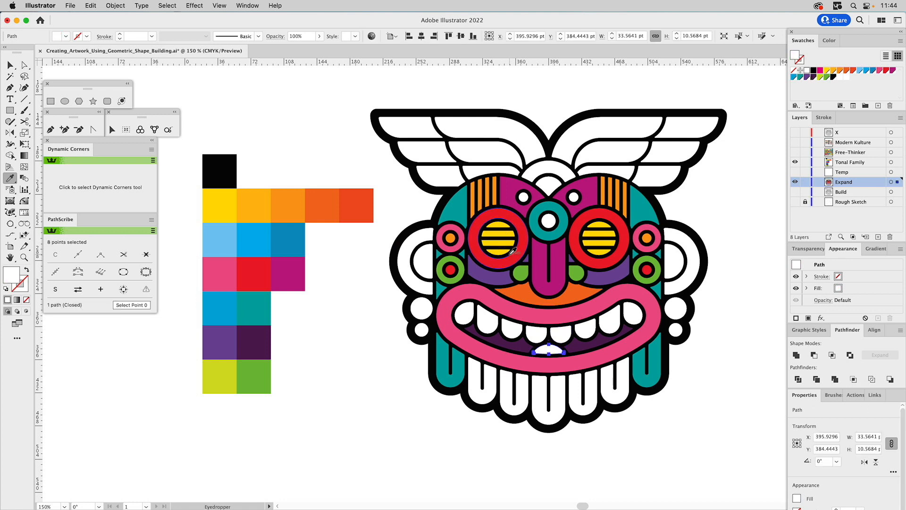
click(516, 253)
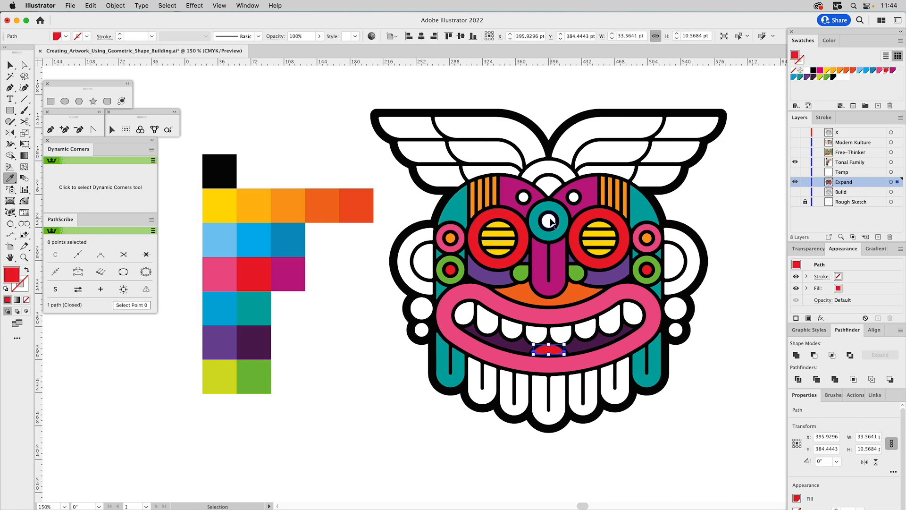
super+click(551, 220)
click(527, 236)
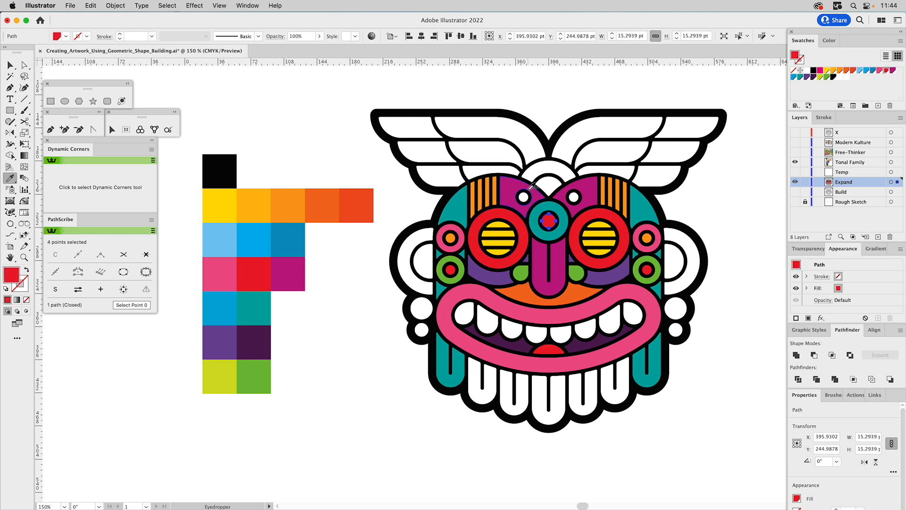
Fill the two small circles in the magenta forehead shapes with the yellow of the eye stripes.
super+click(523, 197)
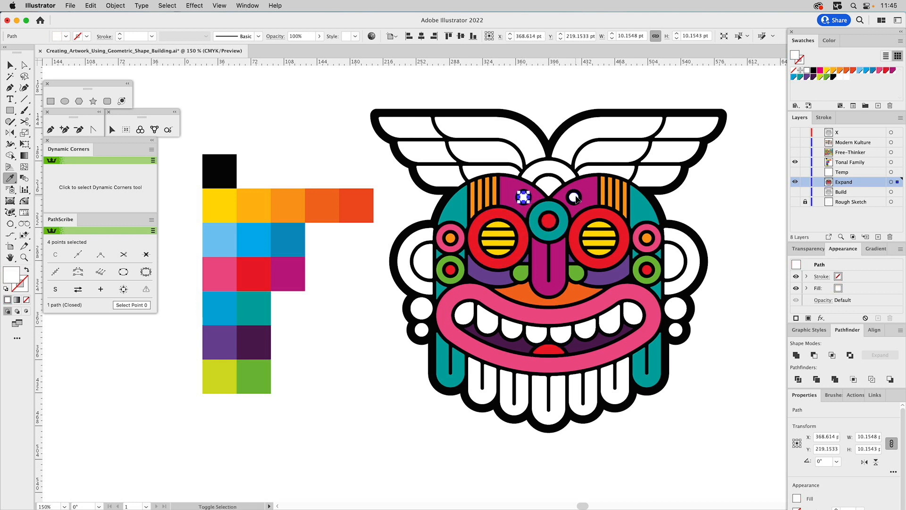
shift+super+click(575, 197)
click(600, 223)
key(v)
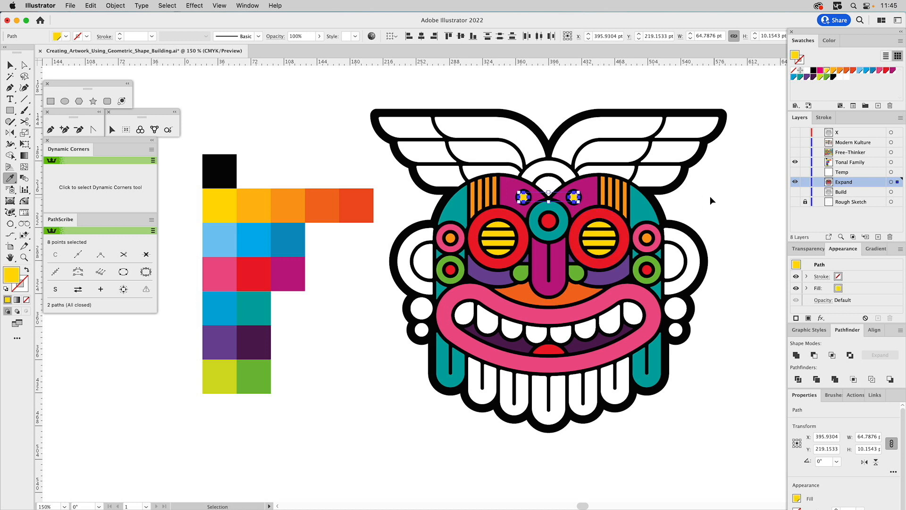
click(711, 199)
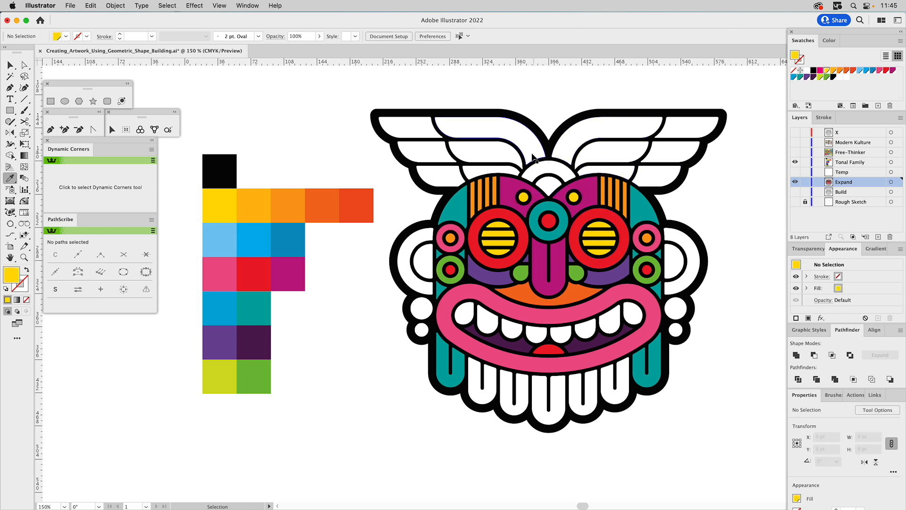
Fill the outer arch at the top centre of the forehead with the palette's dark orange.
click(543, 167)
click(324, 195)
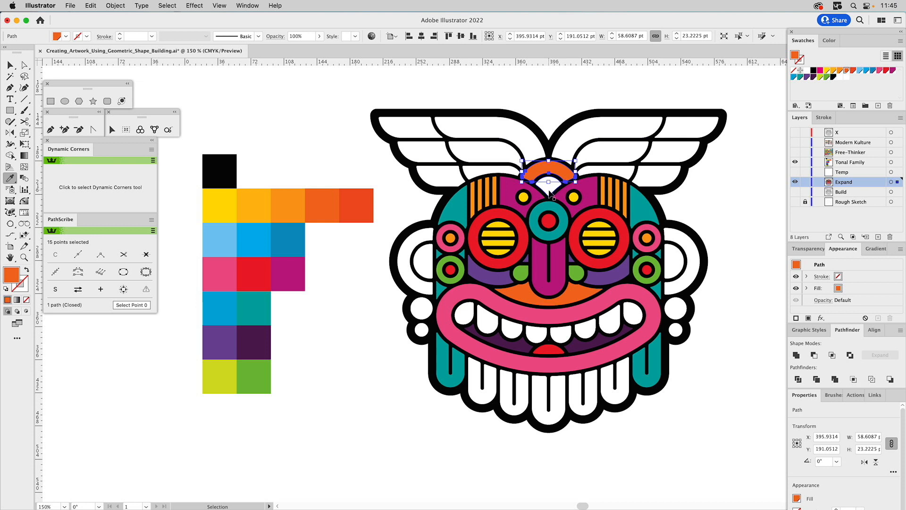
Fill the small white shape inside the forehead arch with the lighter orange of the forehead stripes.
super+click(549, 188)
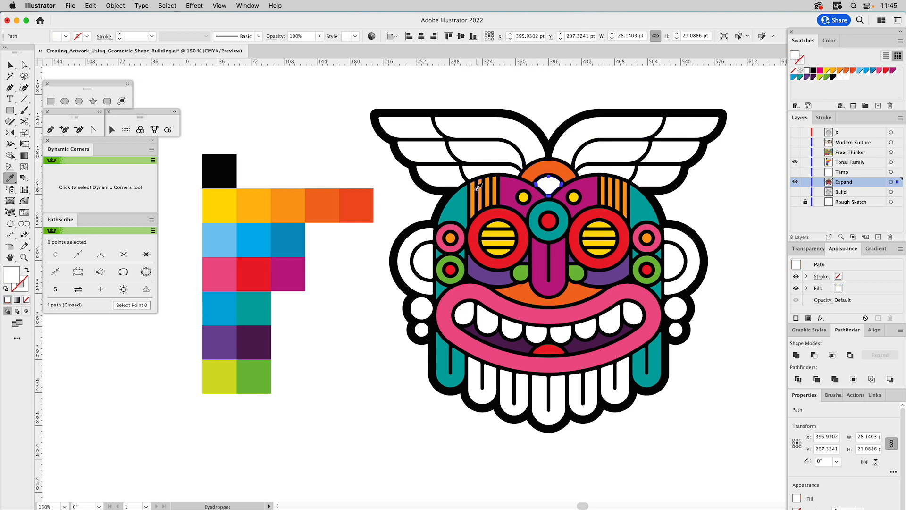
click(484, 181)
super+click(336, 138)
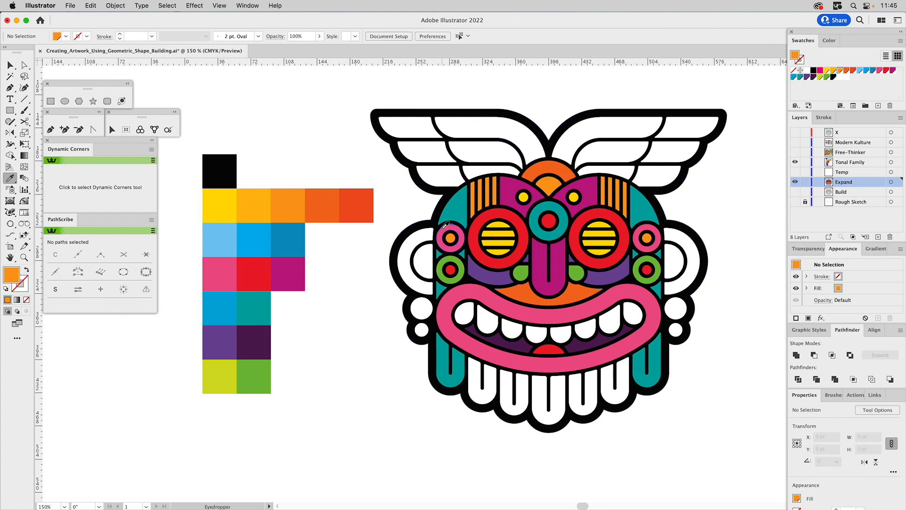
Fill the larger earring circle below each ear with the red of the tongue.
click(420, 313)
shift+click(676, 309)
key(i)
click(552, 349)
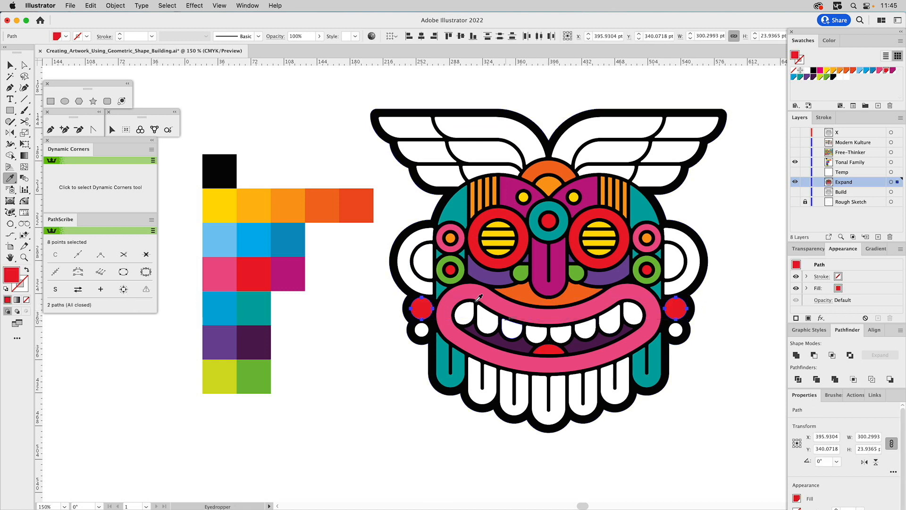
Fill the smaller lower earring circle on both sides with the purple of the cheeks.
key(v)
super+click(422, 330)
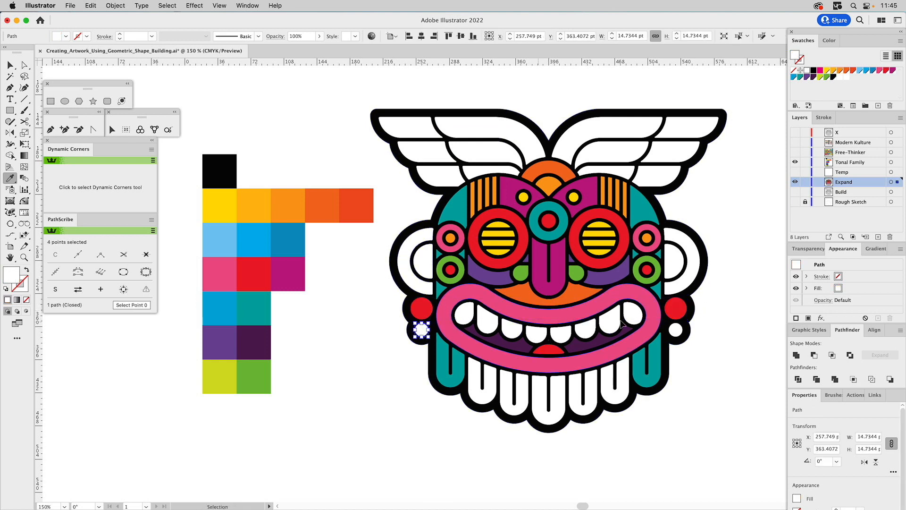
shift+super+click(676, 330)
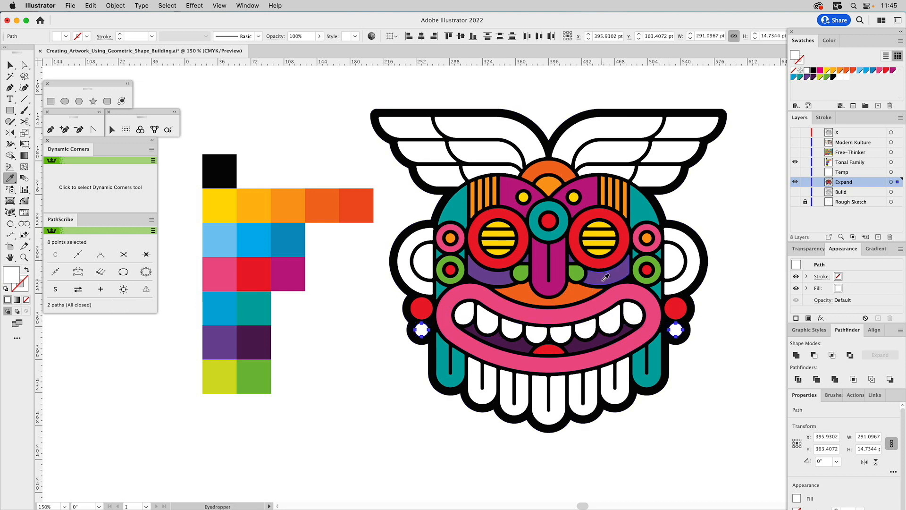
click(602, 278)
Fill the centre beard strand with the same purple as the small earring circles.
key(v)
click(561, 390)
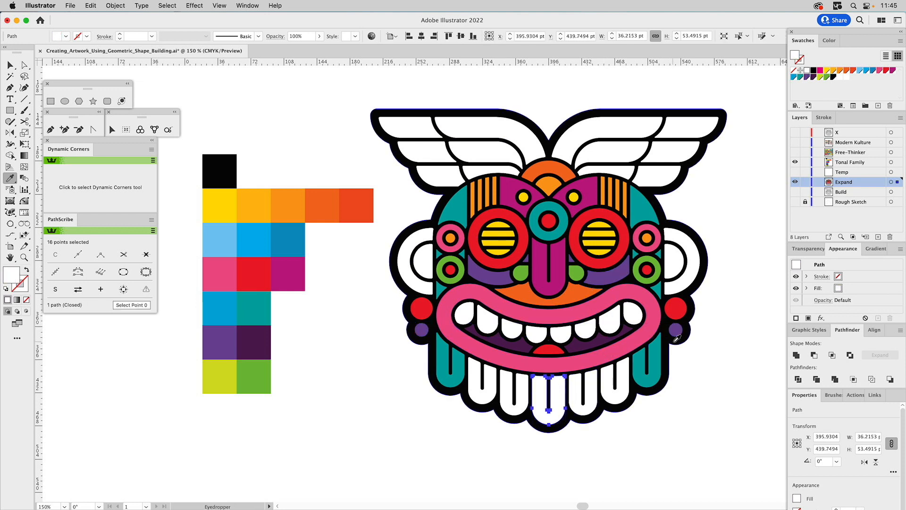
key(comma)
Fill the two beard strands flanking the purple centre strand with the dark orange from above the lips.
click(582, 384)
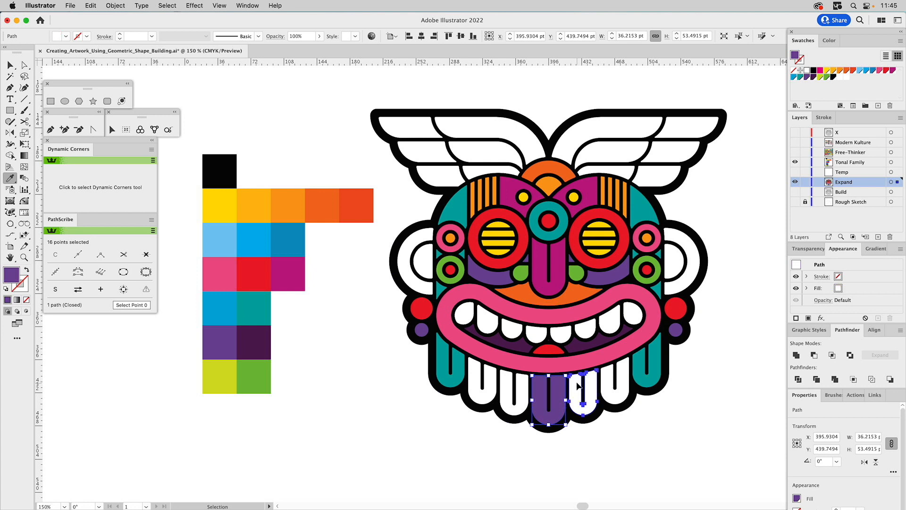
shift+super+click(521, 385)
click(529, 296)
Fill the two remaining white beard strands with the green of the small shapes beside the nose.
super+click(482, 382)
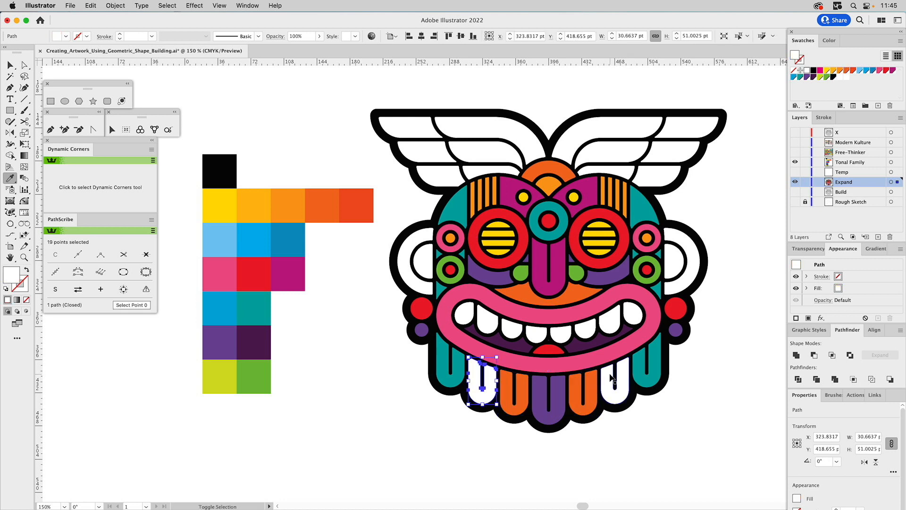
shift+super+click(613, 378)
click(575, 274)
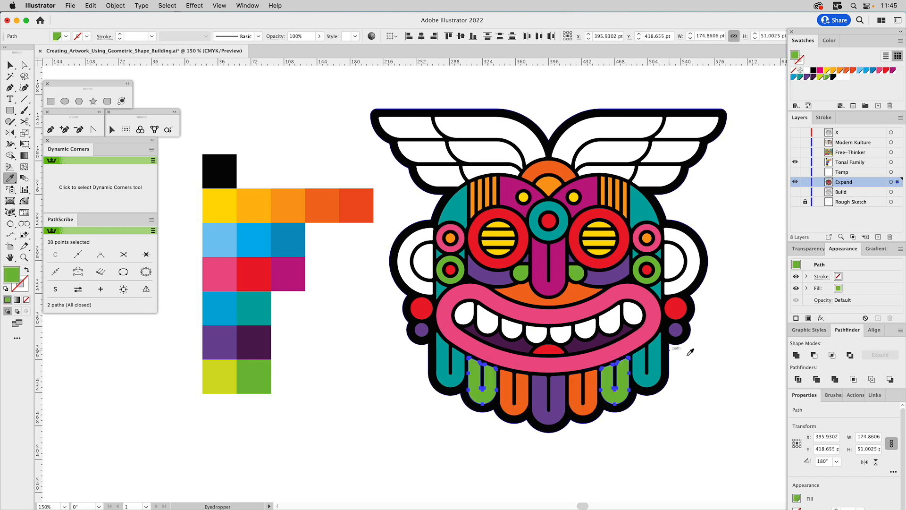
super+click(739, 380)
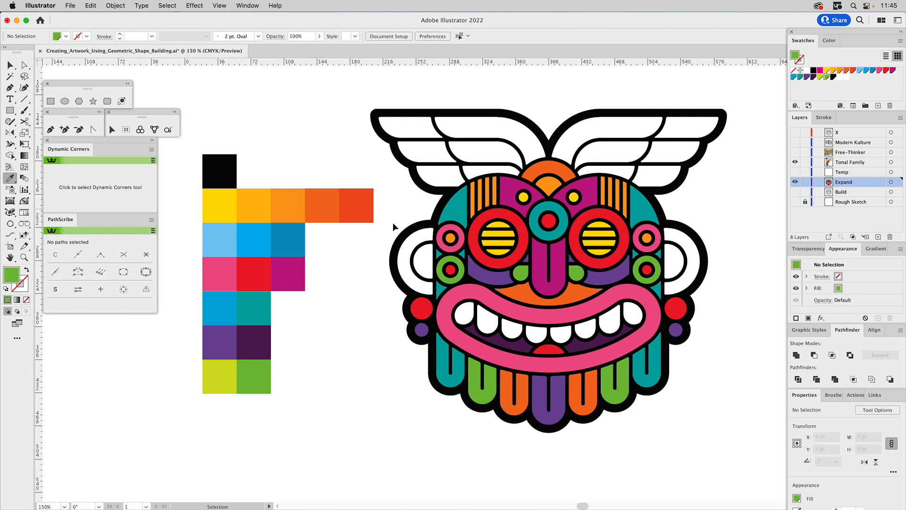
Fill the outer crescent of both ears with the dark orange from the area above the lips.
super+click(422, 238)
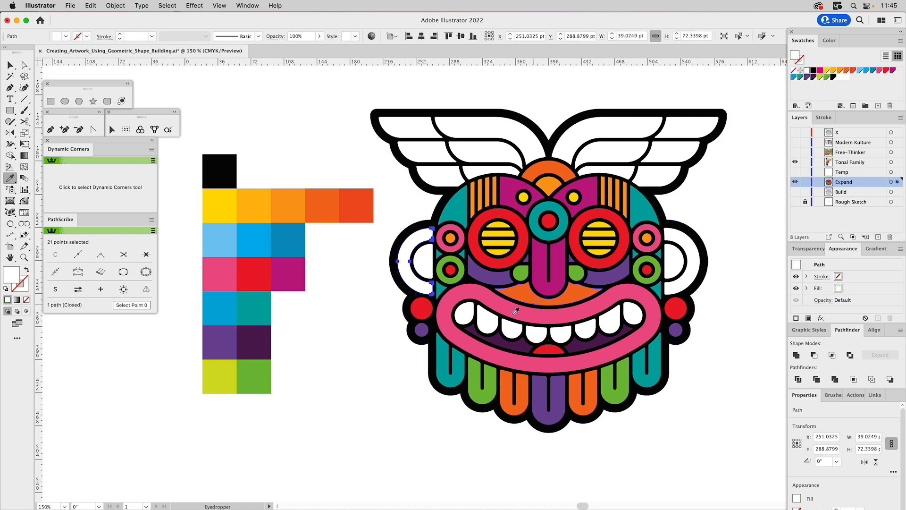
click(526, 290)
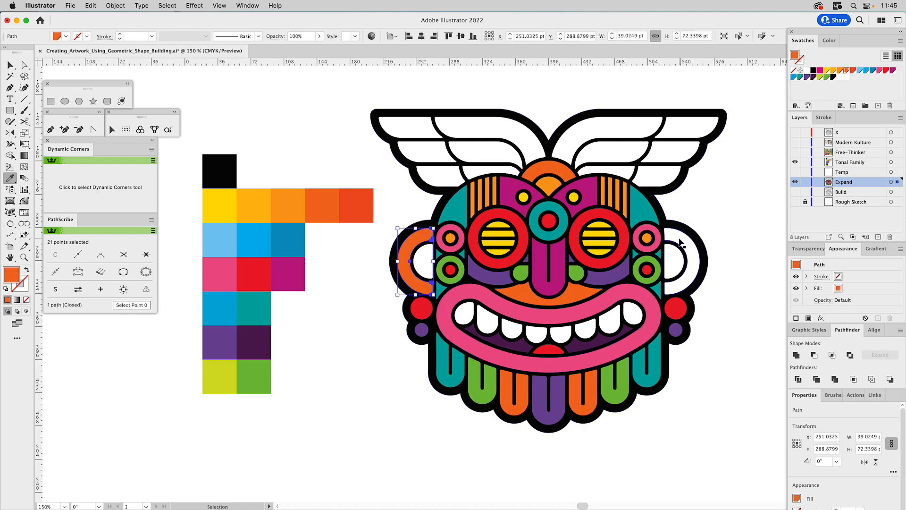
super+click(683, 243)
click(579, 294)
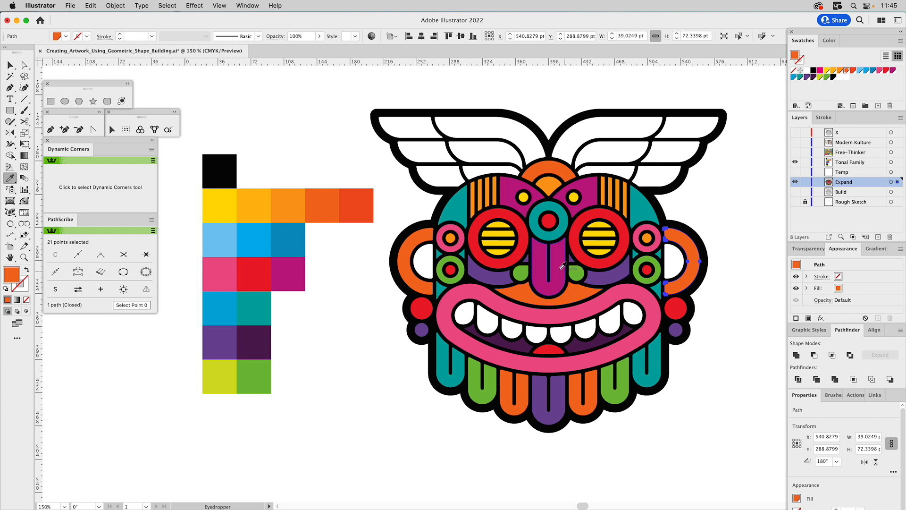
Fill the inner half-circle of both ears with the purple of the cheeks.
super+click(424, 261)
shift+super+click(676, 262)
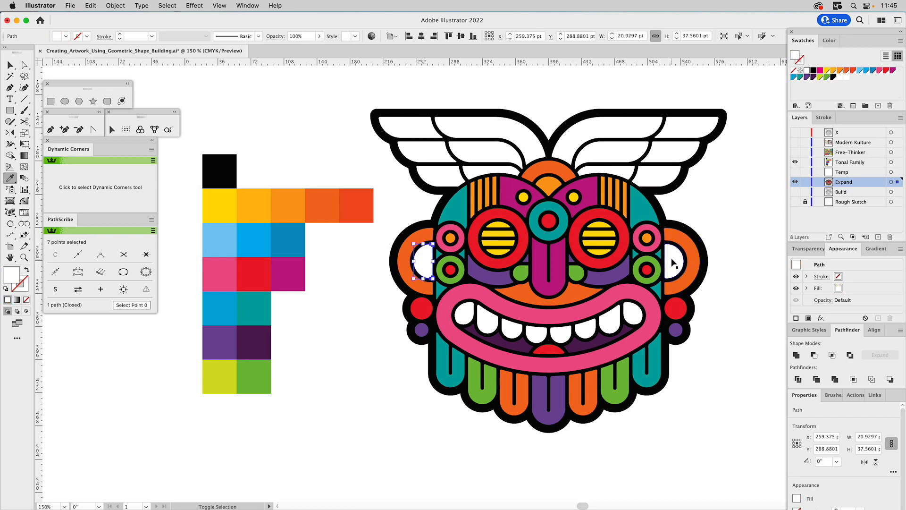
click(635, 275)
super+click(718, 196)
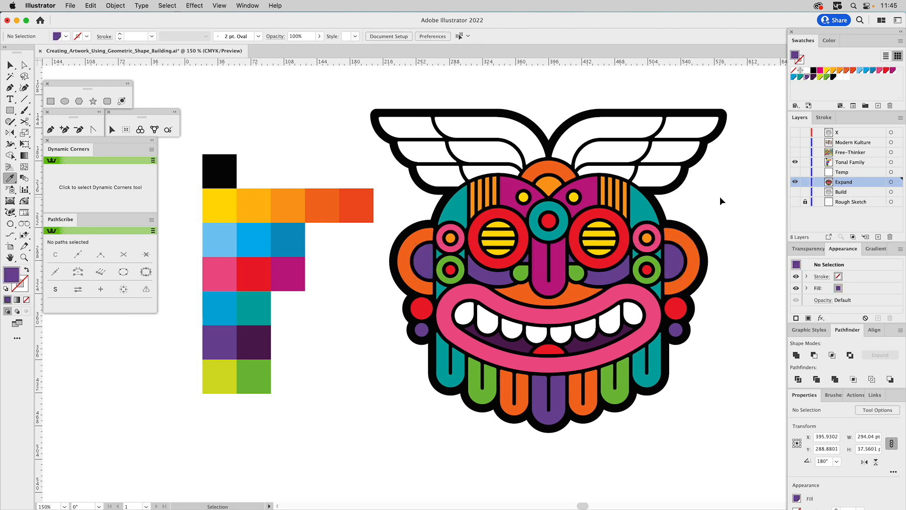
Try the palette's reddest orange on both outer ear crescents and the area above the lips.
super+click(675, 243)
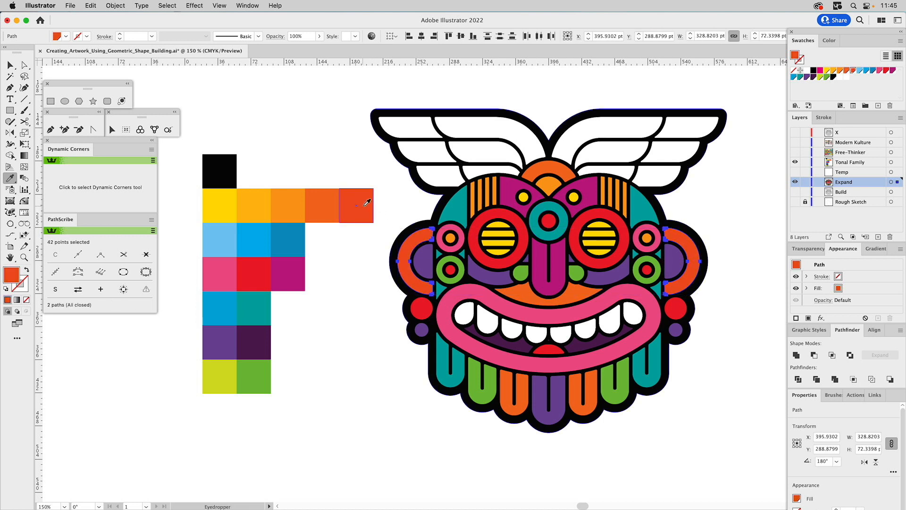
super+click(408, 197)
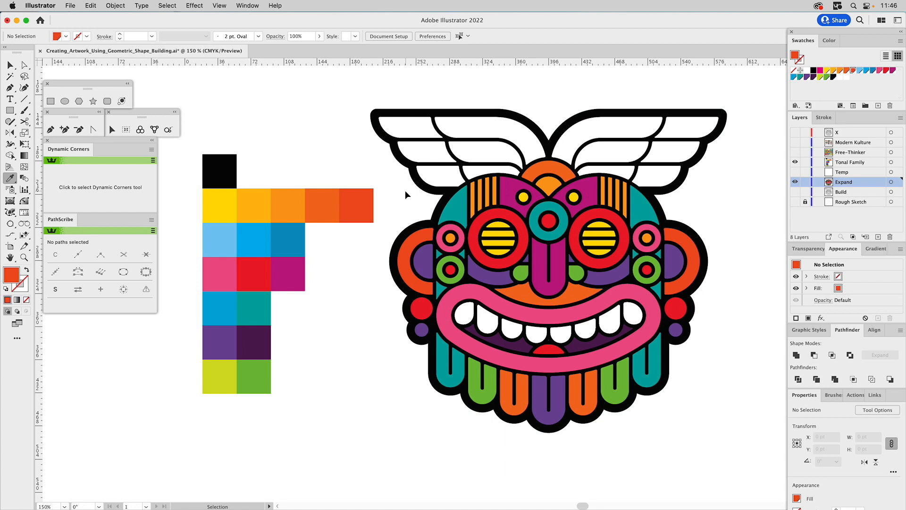
super+click(527, 298)
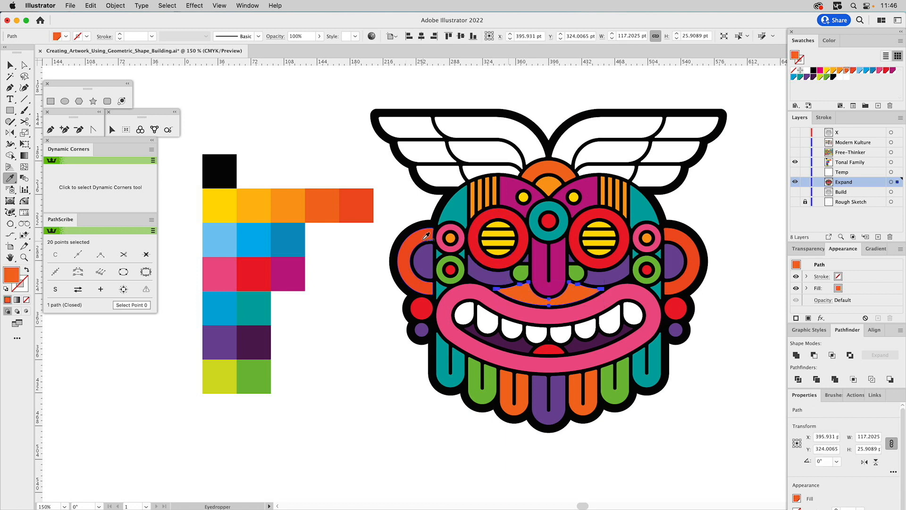
super+click(427, 236)
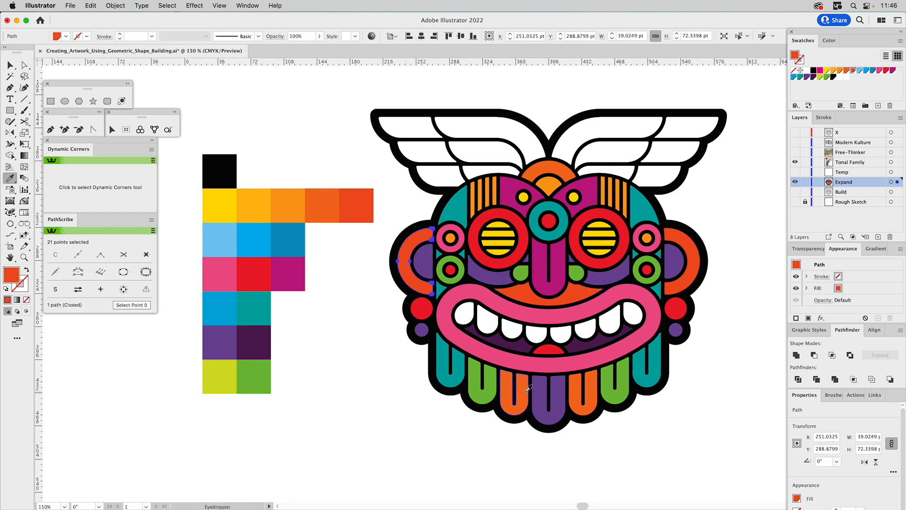
Return both outer ear crescents and the area above the lips to the dark orange of the beard strands.
super+click(697, 273)
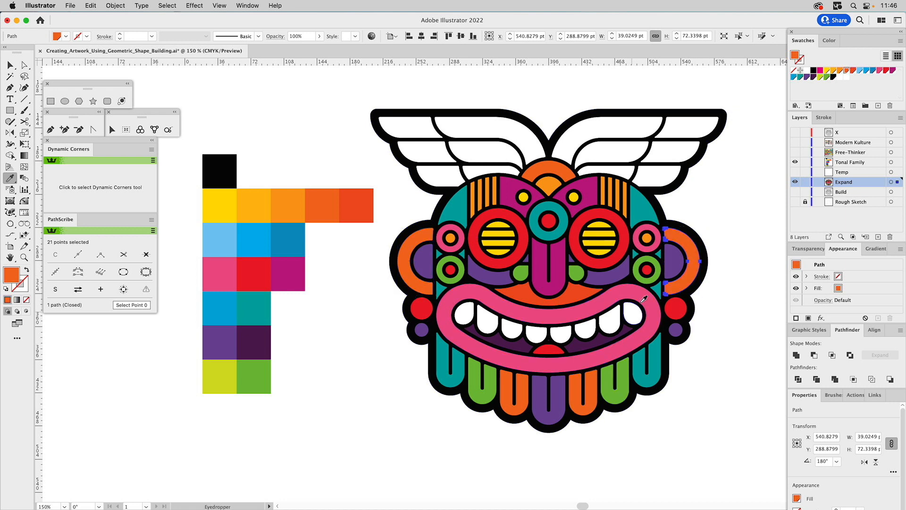
shift+super+click(427, 288)
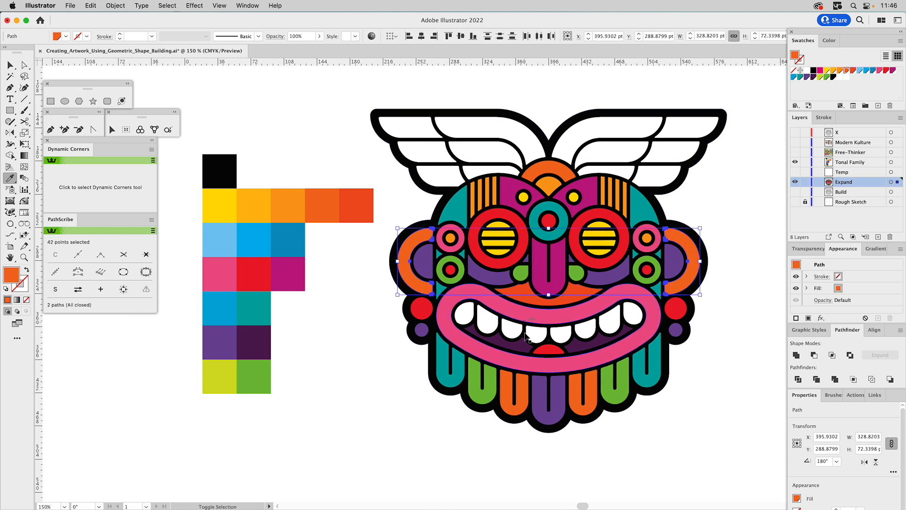
click(525, 291)
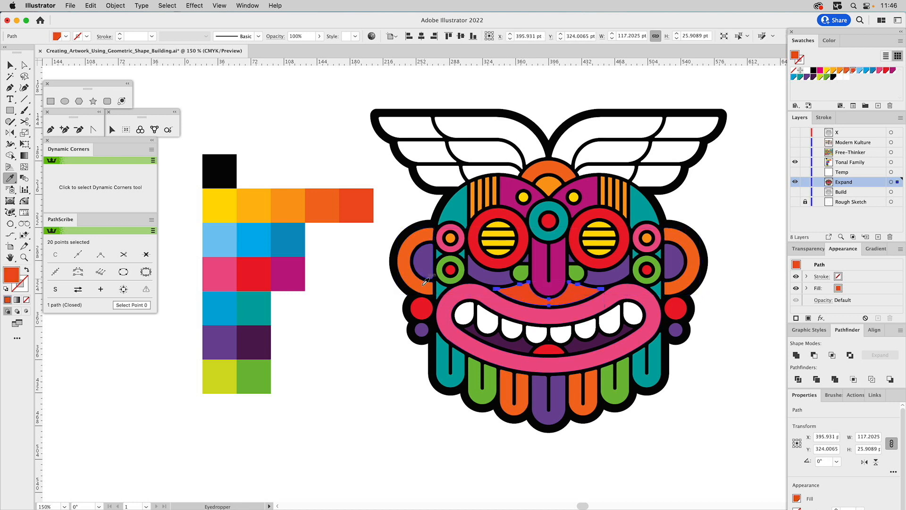
click(733, 195)
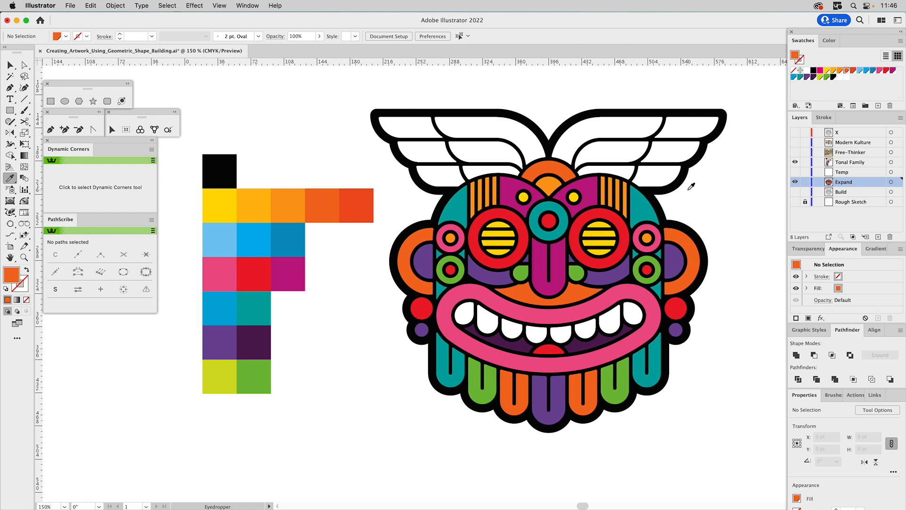
Select the white feathers of both wings without the black outline and fill them with the palette's middle bright blue.
key(v)
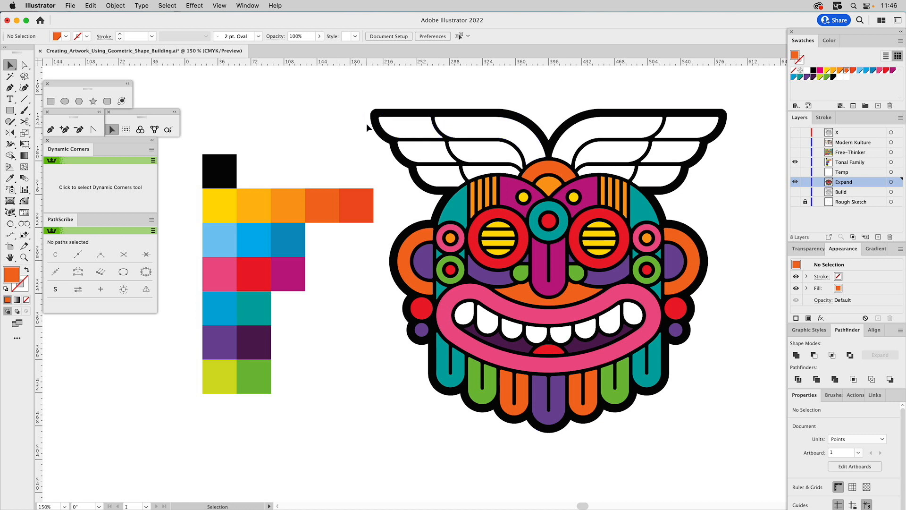
drag(368, 123, 489, 168)
shift+click(524, 117)
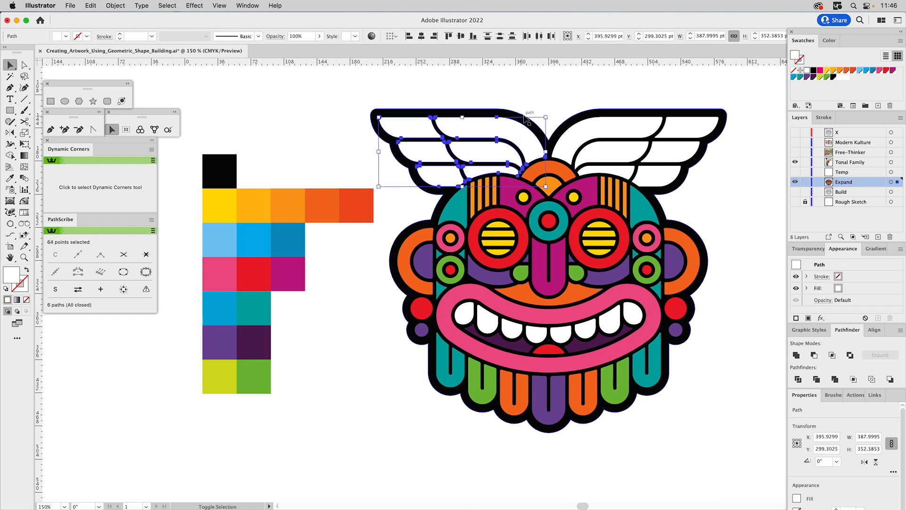
drag(588, 98, 744, 168)
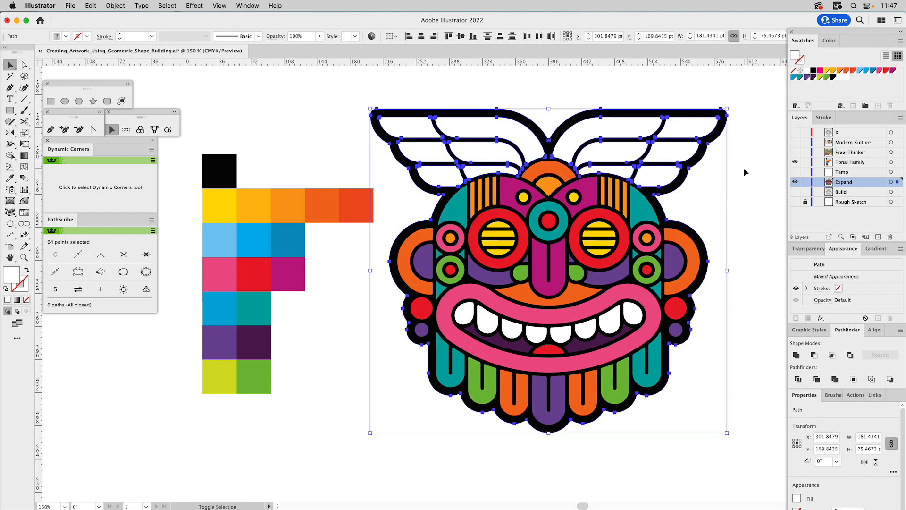
shift+click(707, 152)
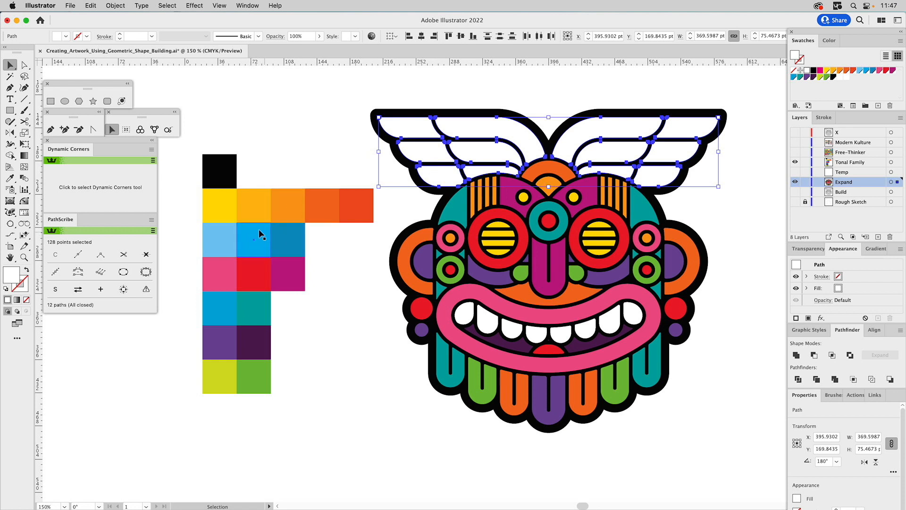
key(i)
click(219, 303)
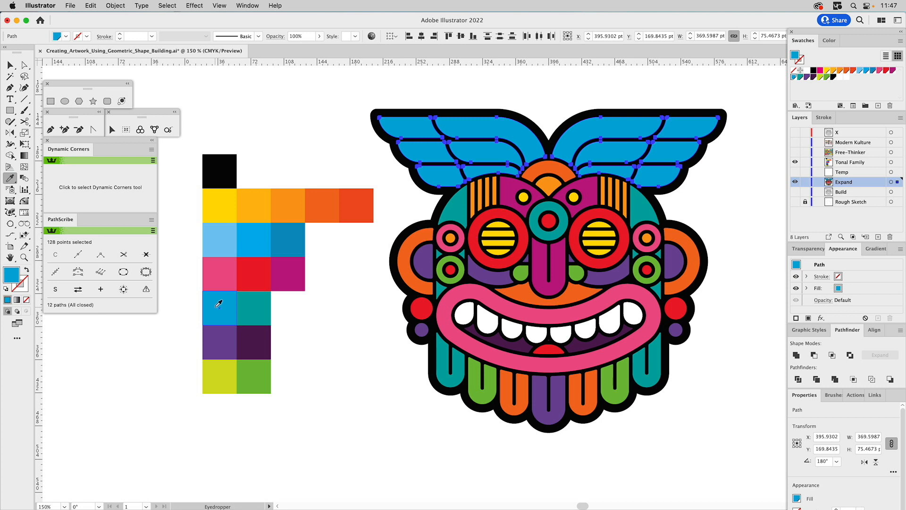
click(257, 237)
key(super)
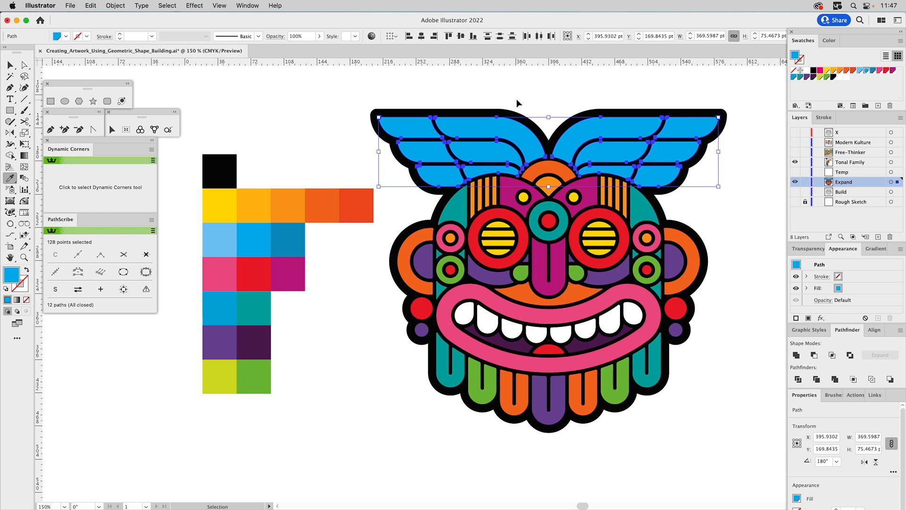
super+click(483, 82)
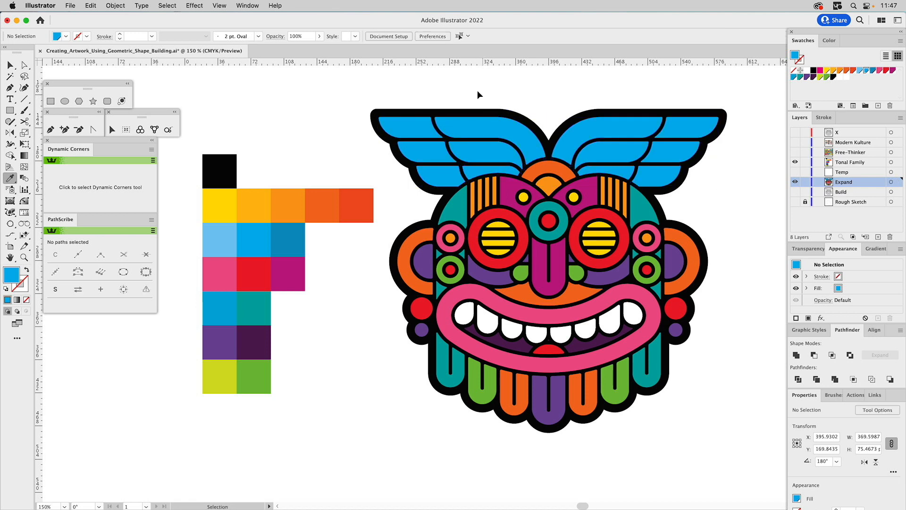
Set the blue fill of the top row of feathers on both wings to an 18% tint.
super+click(417, 122)
shift+super+click(475, 125)
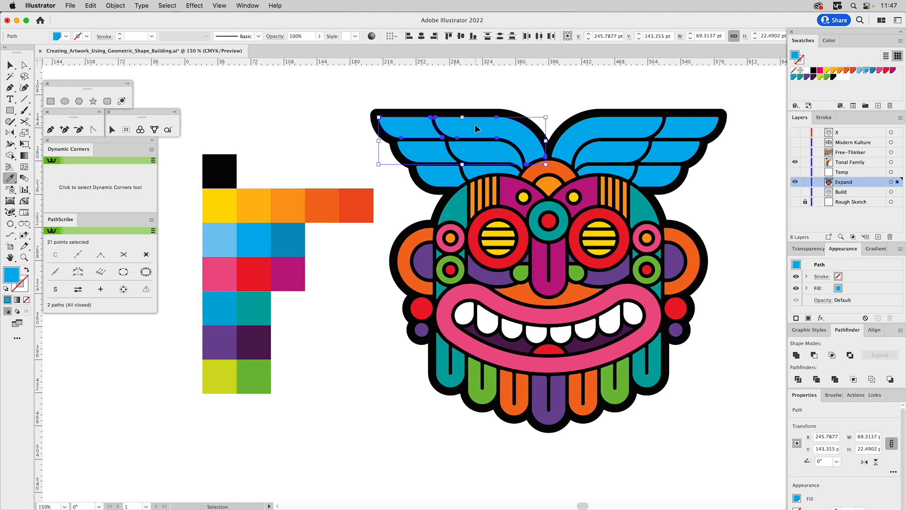
shift+super+click(593, 132)
shift+super+click(680, 125)
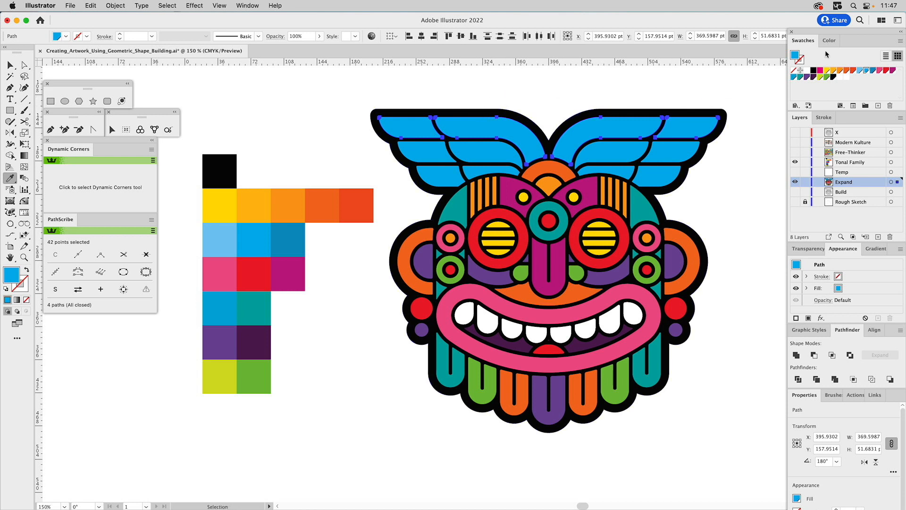
click(829, 40)
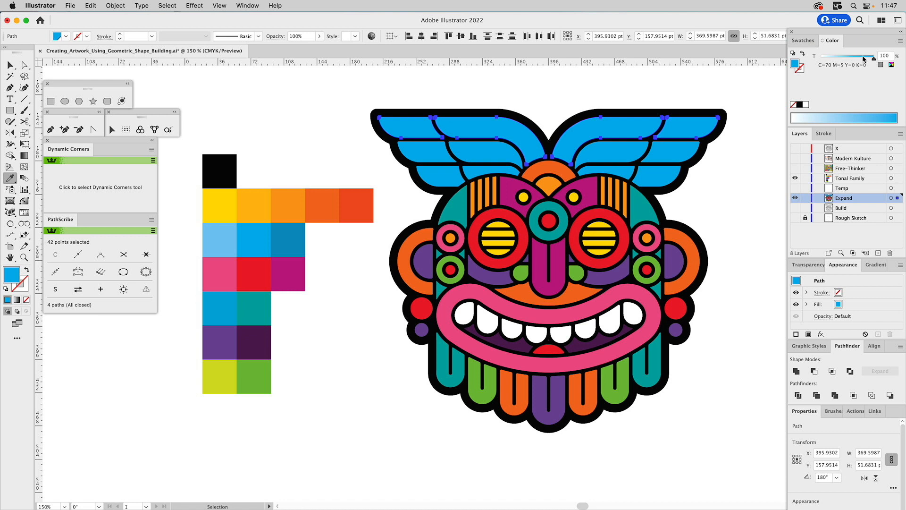
click(832, 59)
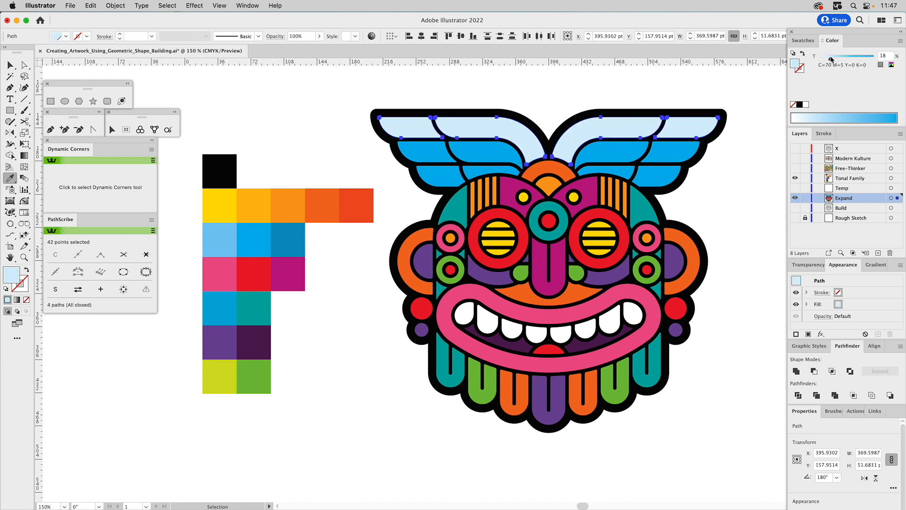
click(679, 87)
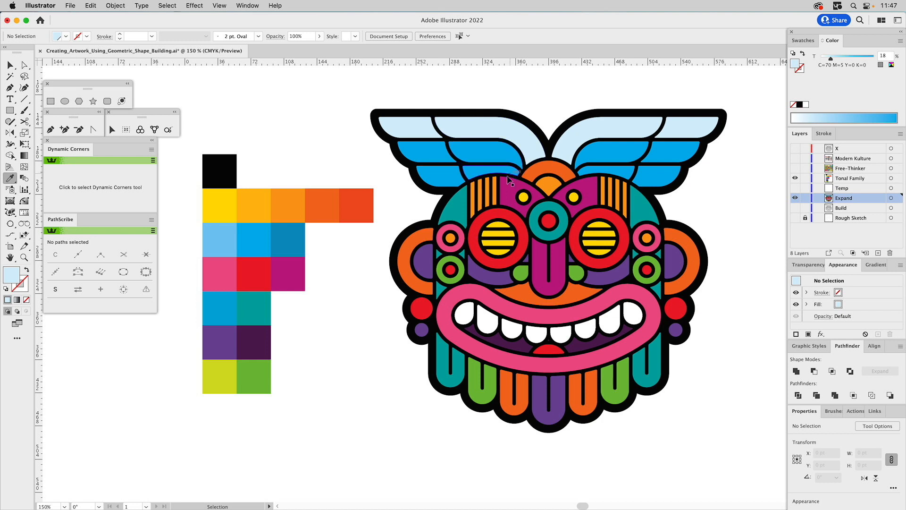
Set the blue fill of the middle row of feathers on both wings to a 45% tint.
click(424, 148)
shift+click(479, 149)
shift+click(614, 152)
shift+click(661, 151)
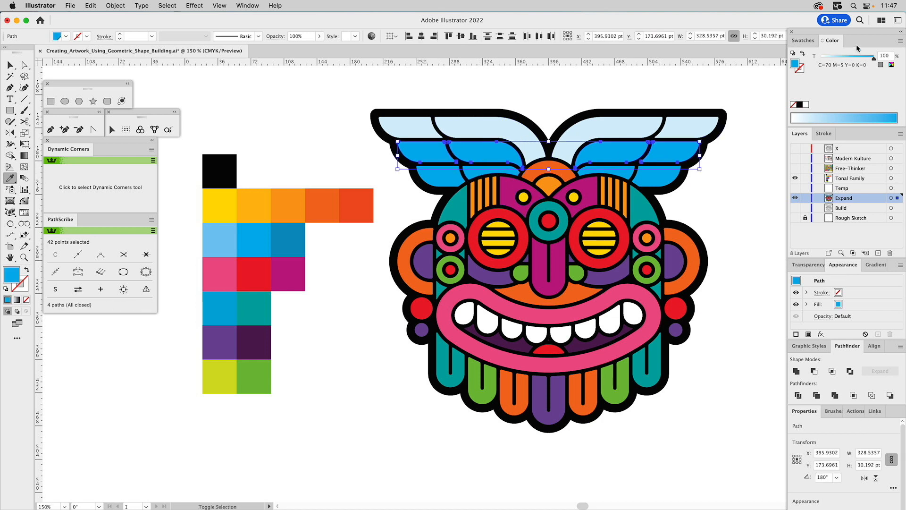
drag(848, 58, 843, 58)
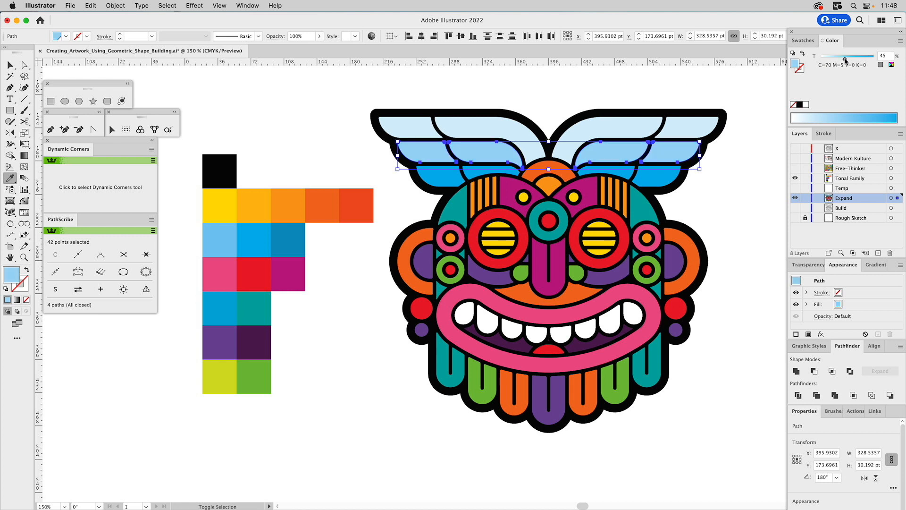
click(686, 83)
Lighten the blue tint of the outer feather in the lowest row on both wings.
click(663, 166)
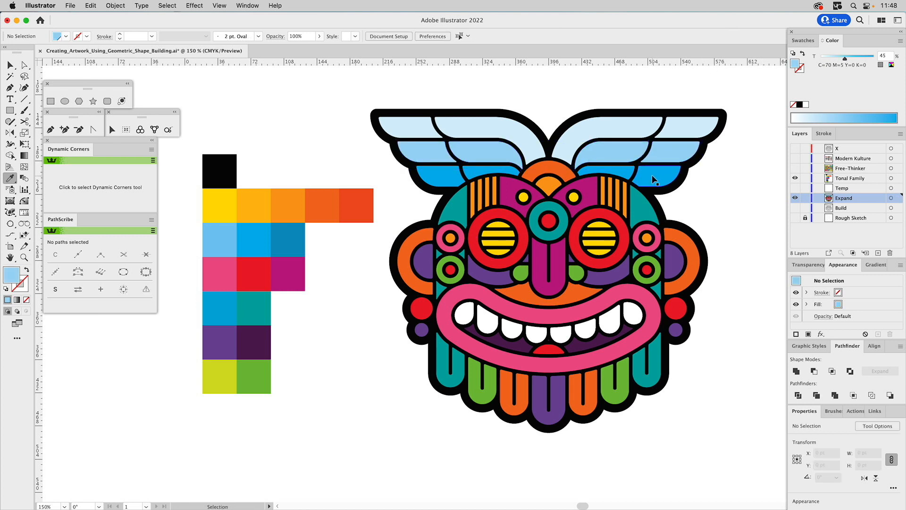
shift+click(440, 177)
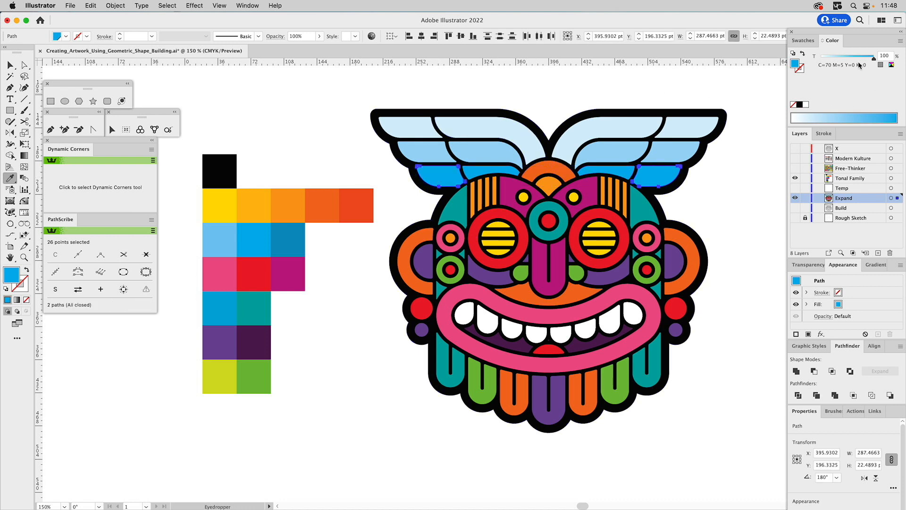
drag(857, 57, 854, 58)
Set the blue fill of the inner feather in the lowest row on both wings to an 80% tint.
click(621, 173)
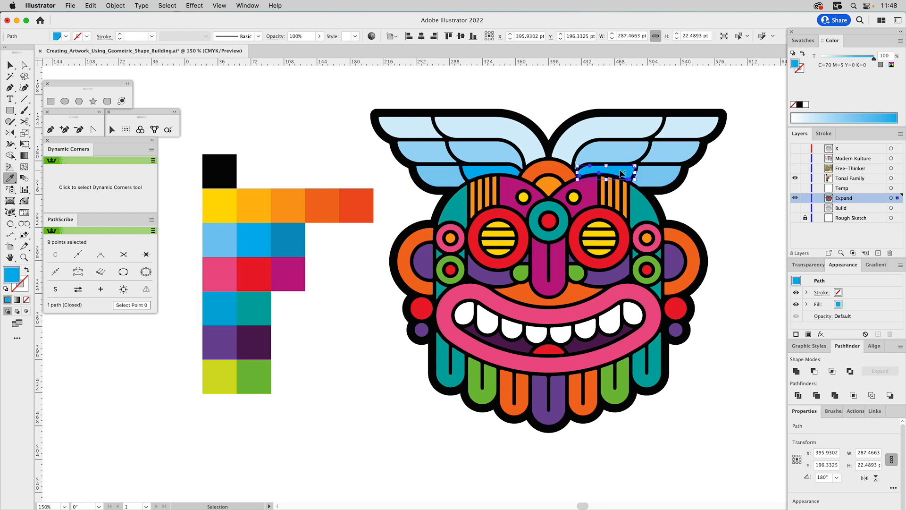
shift+click(491, 176)
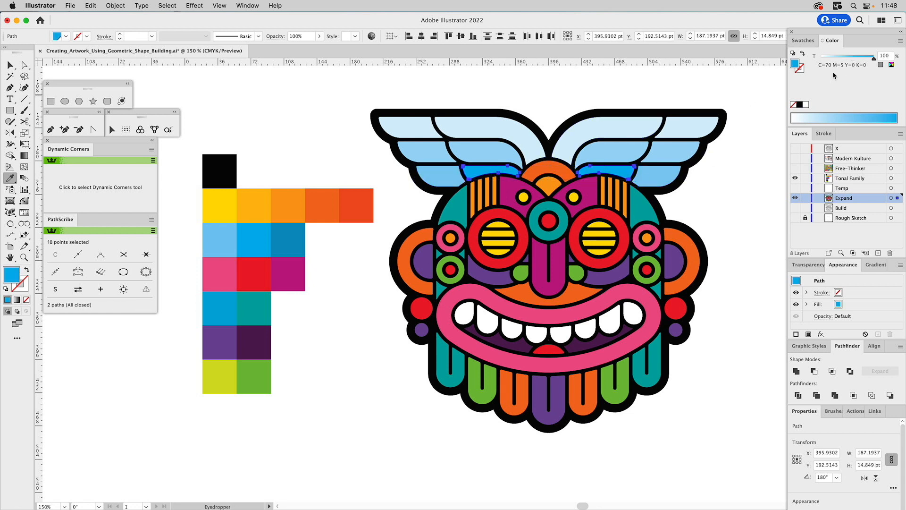
drag(858, 58, 864, 59)
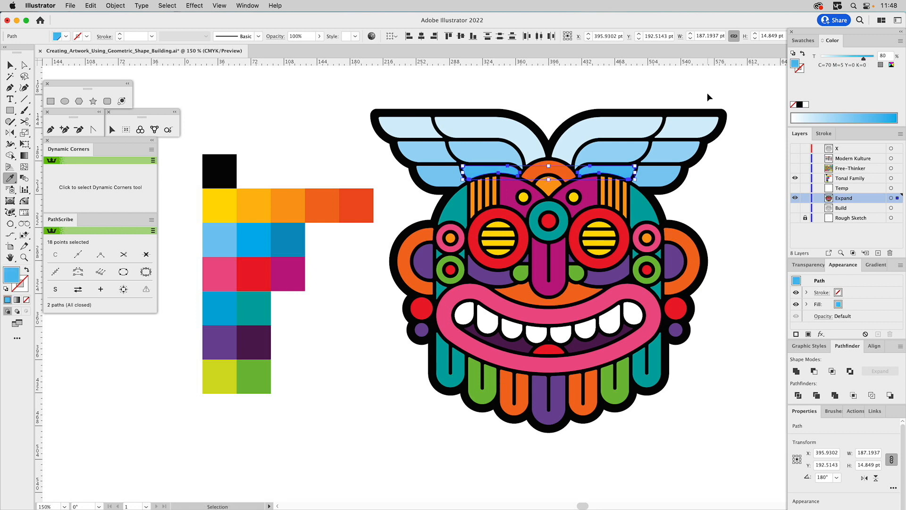
key(super+shift+a)
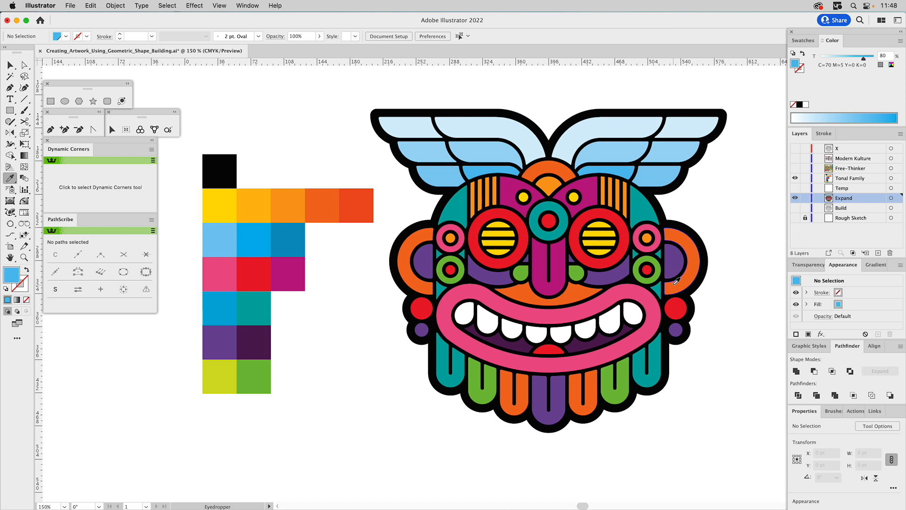
Fill all eight teeth with the 45% blue tint sampled from the middle wing feathers.
super+click(468, 312)
shift+super+click(489, 321)
shift+super+click(513, 329)
shift+super+click(536, 333)
shift+super+click(559, 333)
shift+super+click(585, 328)
shift+super+click(609, 321)
shift+super+click(631, 315)
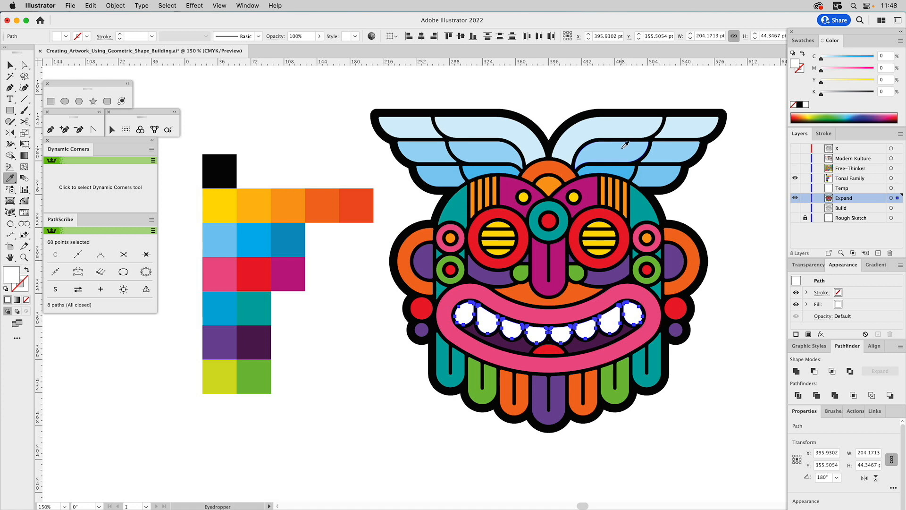
click(625, 145)
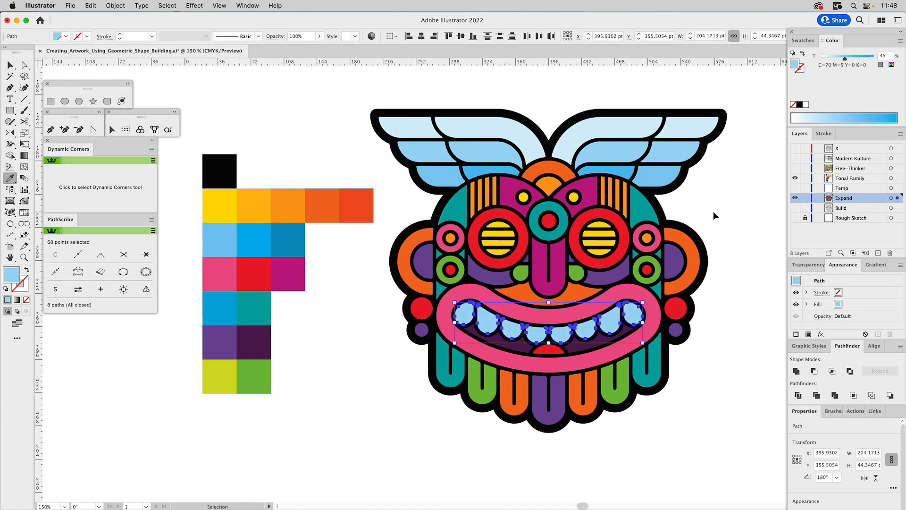
key(super+shift+a)
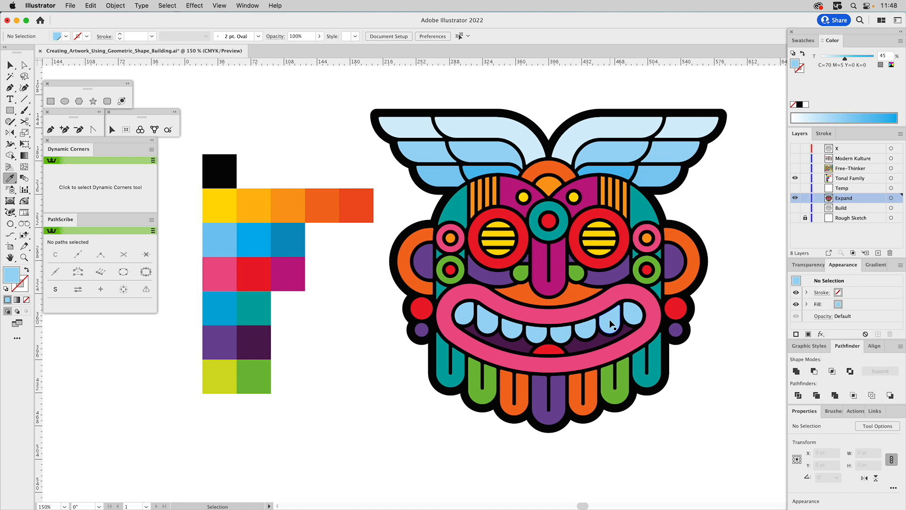
Lighten three teeth of the mouth's right half progressively toward the centre, using 25% and 15% tints on the outer two and a paler one innermost.
super+click(612, 325)
drag(854, 58, 835, 58)
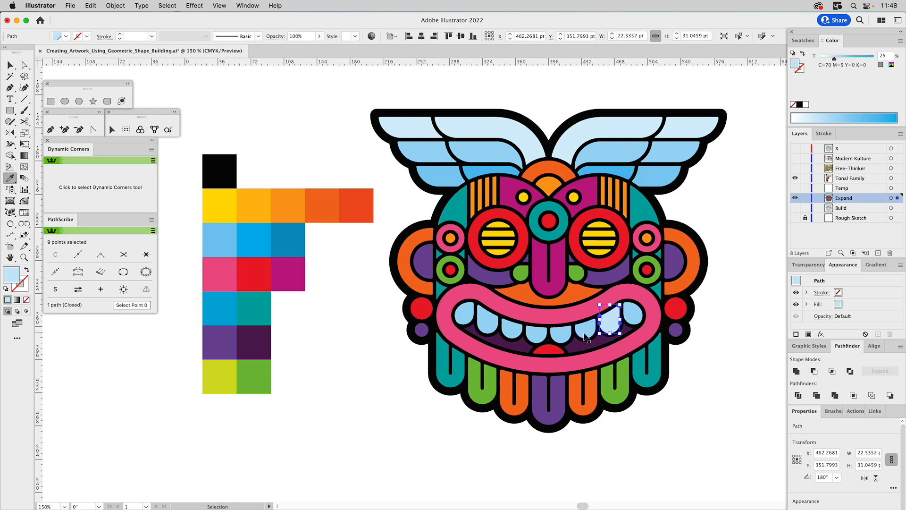
super+click(586, 332)
drag(836, 58, 830, 58)
super+click(558, 337)
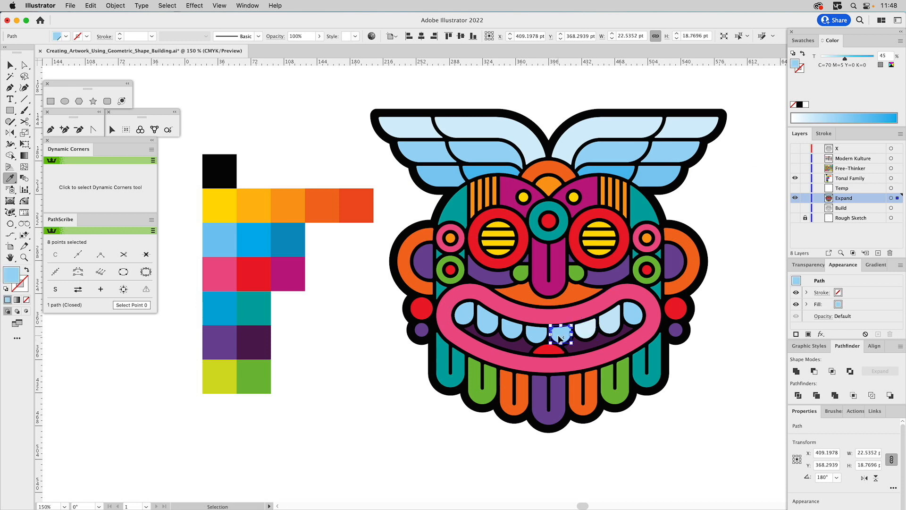
click(826, 58)
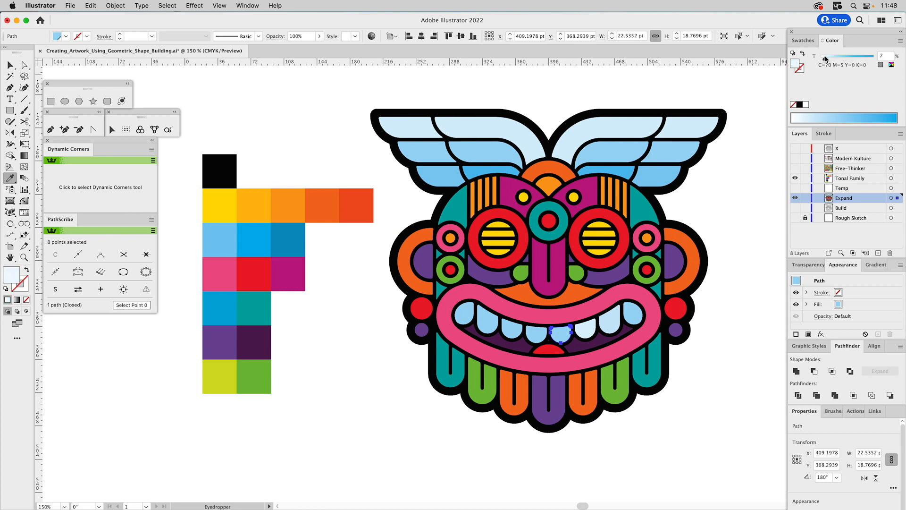
drag(826, 59, 825, 59)
Copy the blue tints of the mouth's right-half teeth onto their mirrored counterparts in the left half.
super+click(532, 335)
click(562, 332)
super+click(512, 328)
click(590, 324)
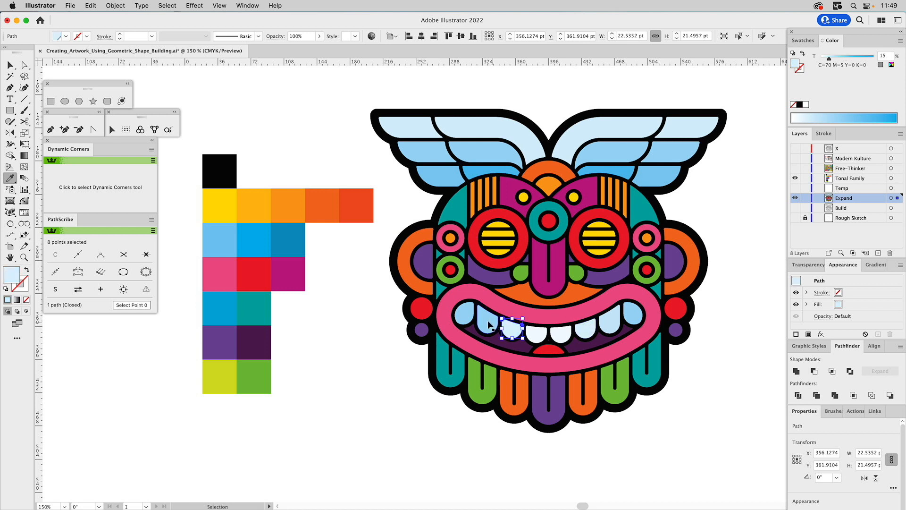
super+click(487, 318)
click(597, 320)
super+click(464, 314)
click(633, 313)
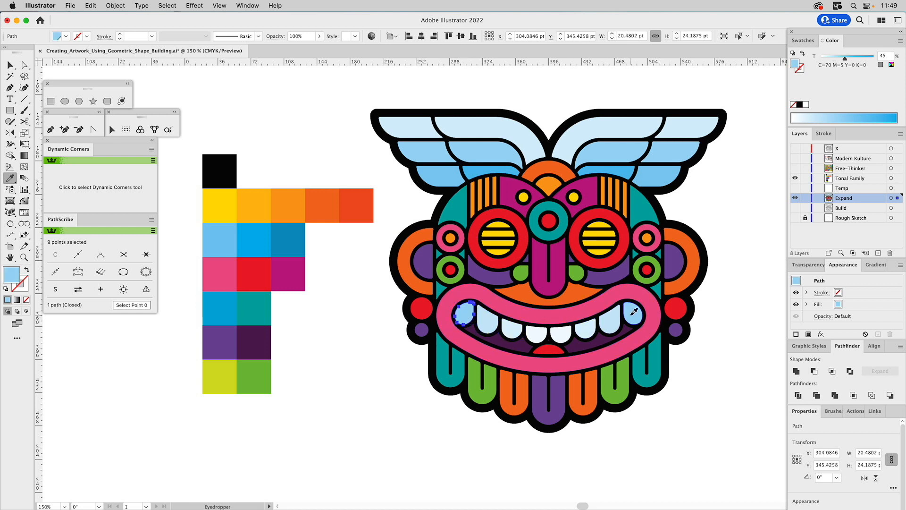
super+click(751, 224)
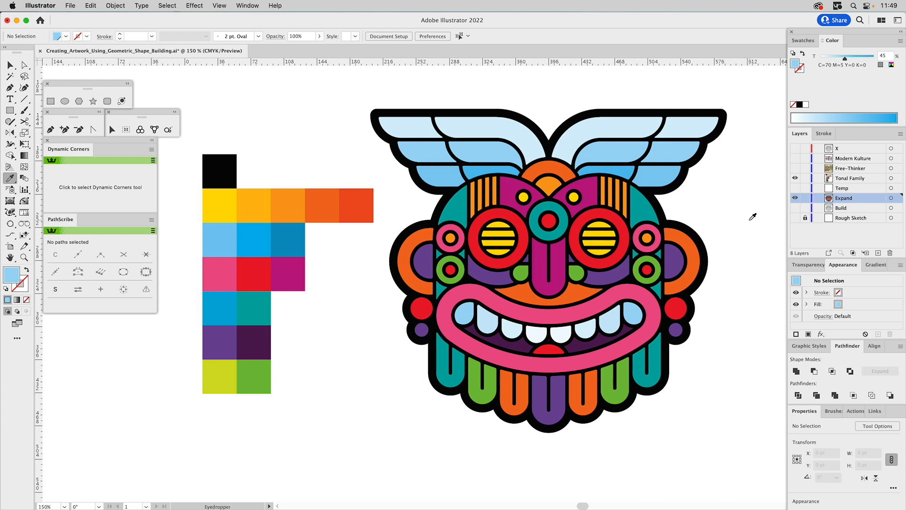
Hide the Tonal Family palette layer and fit the artboard in the window.
click(796, 178)
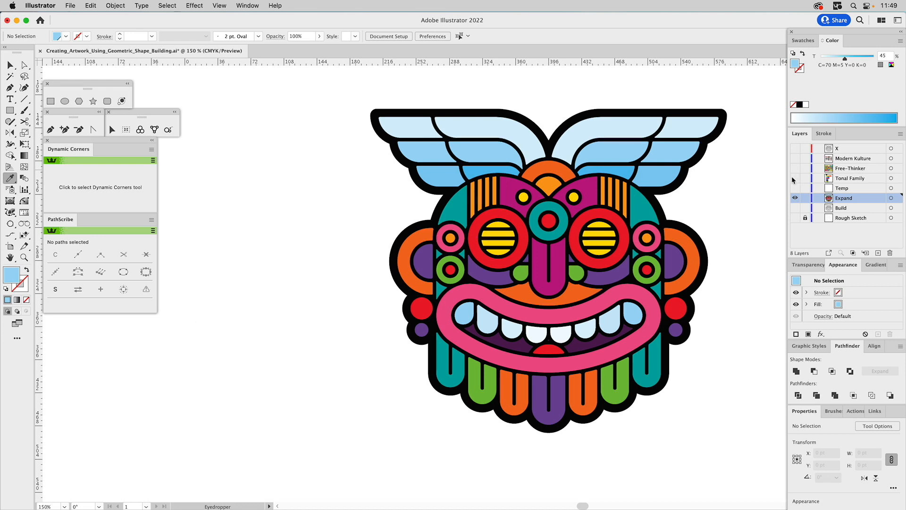
key(super+0)
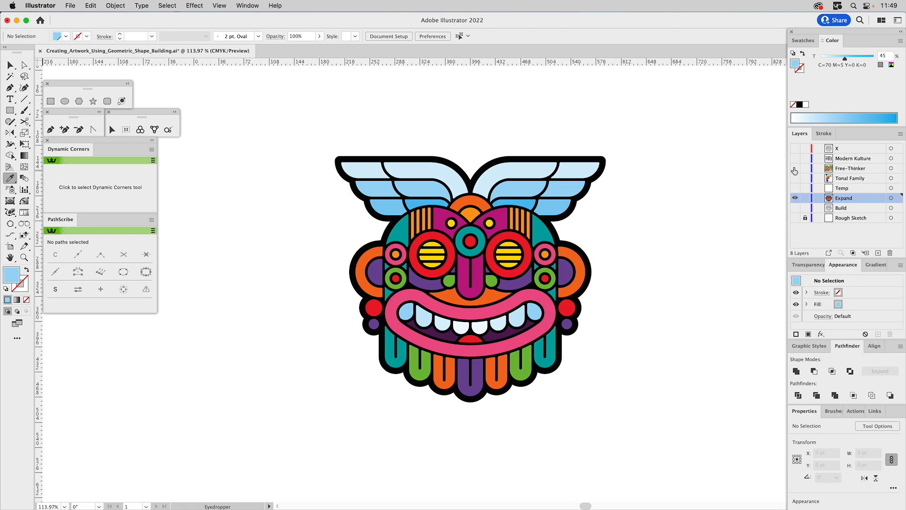
Show the Free-Thinker layer instead of Expand and frame its whole illustration in the view.
click(795, 171)
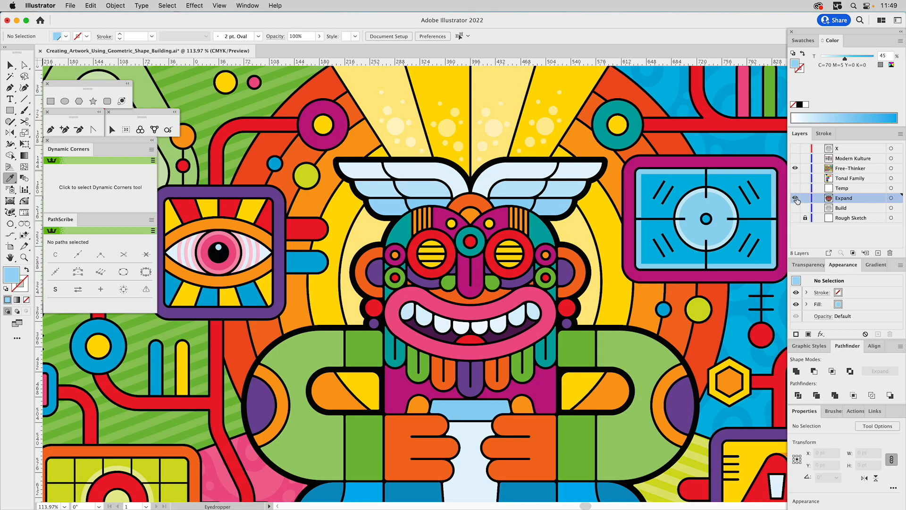
click(795, 198)
key(z)
alt+click(474, 272)
alt+click(474, 272)
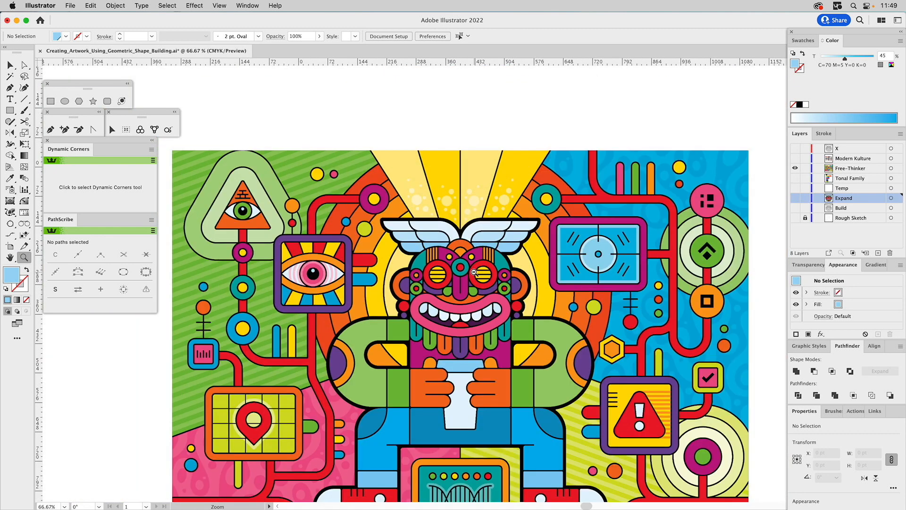
drag(474, 272, 499, 247)
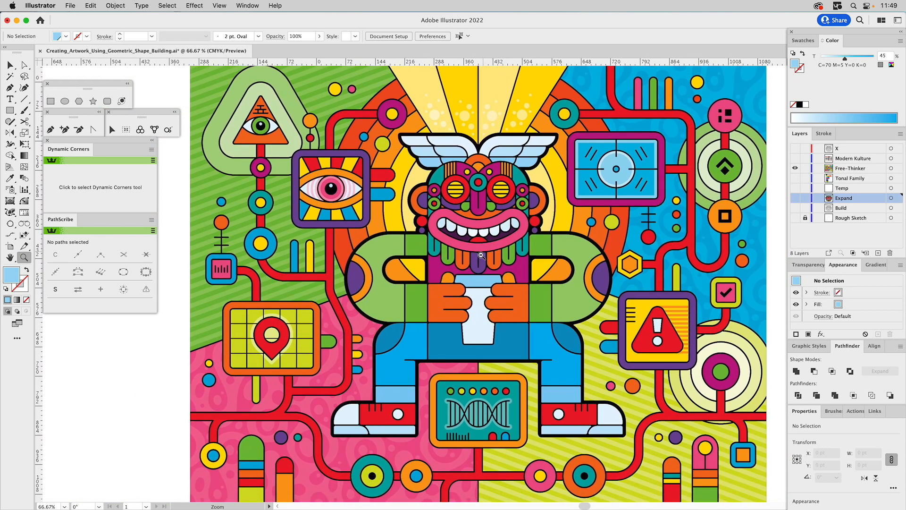
alt+click(481, 255)
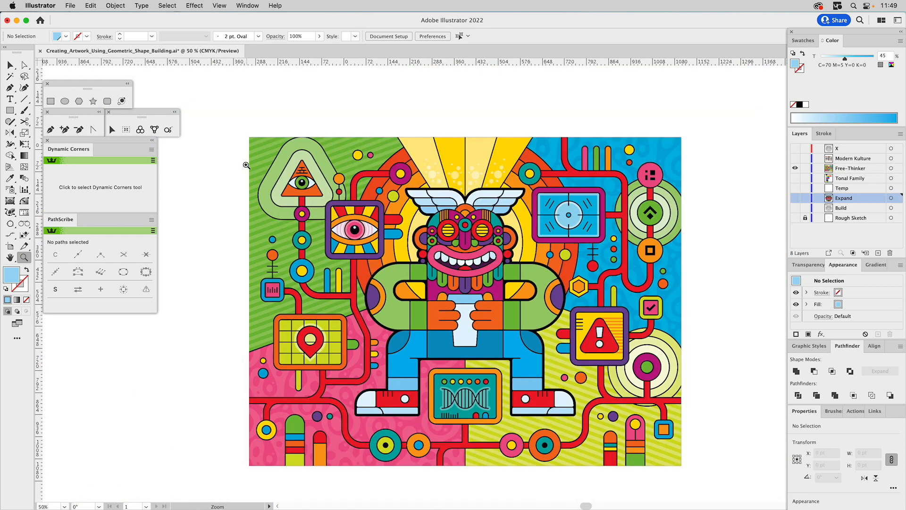
drag(220, 115, 707, 496)
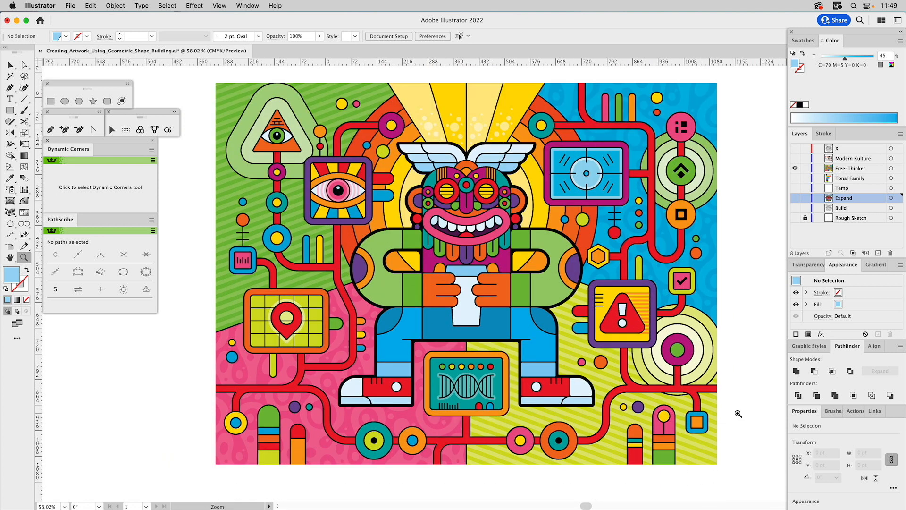
Show the Modern Kulture layer instead of Free-Thinker and make it the active layer.
key(v)
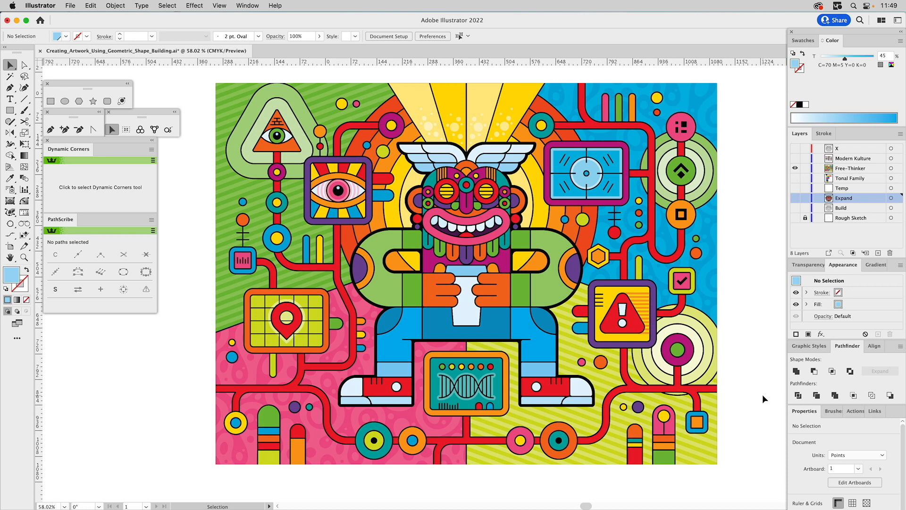
click(795, 161)
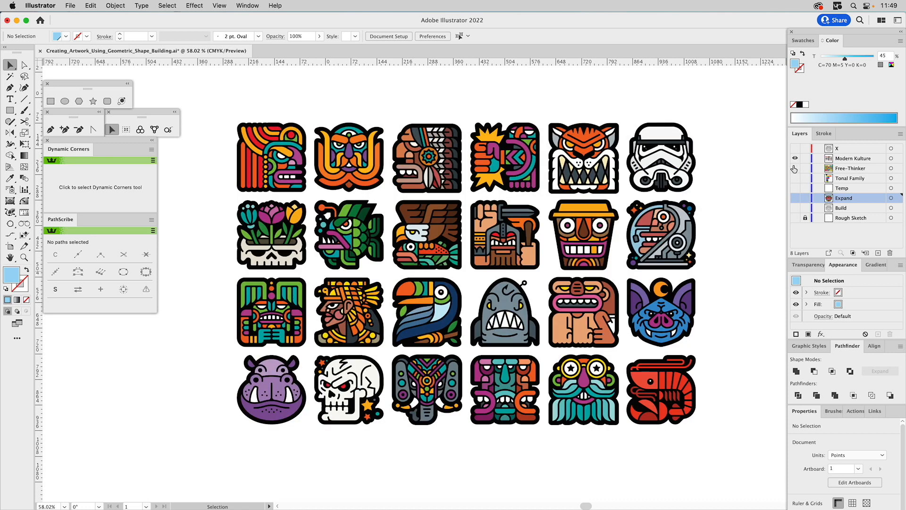
click(842, 160)
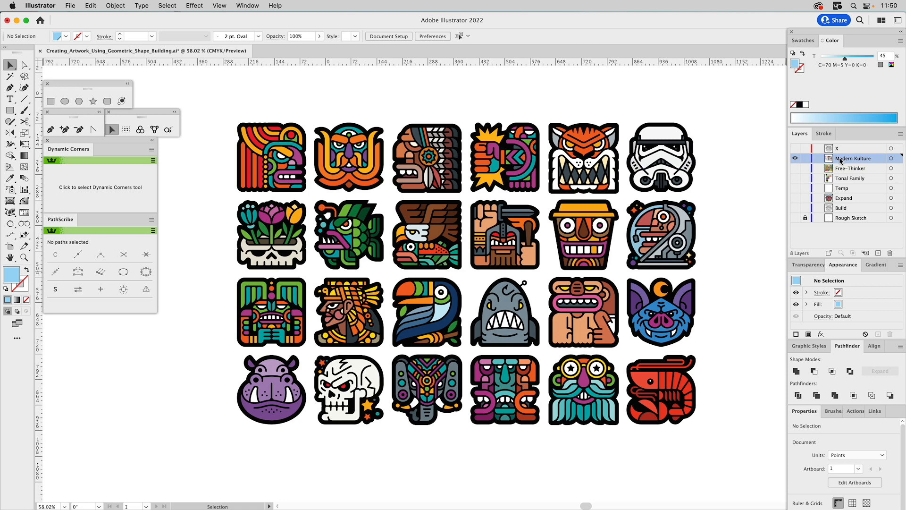